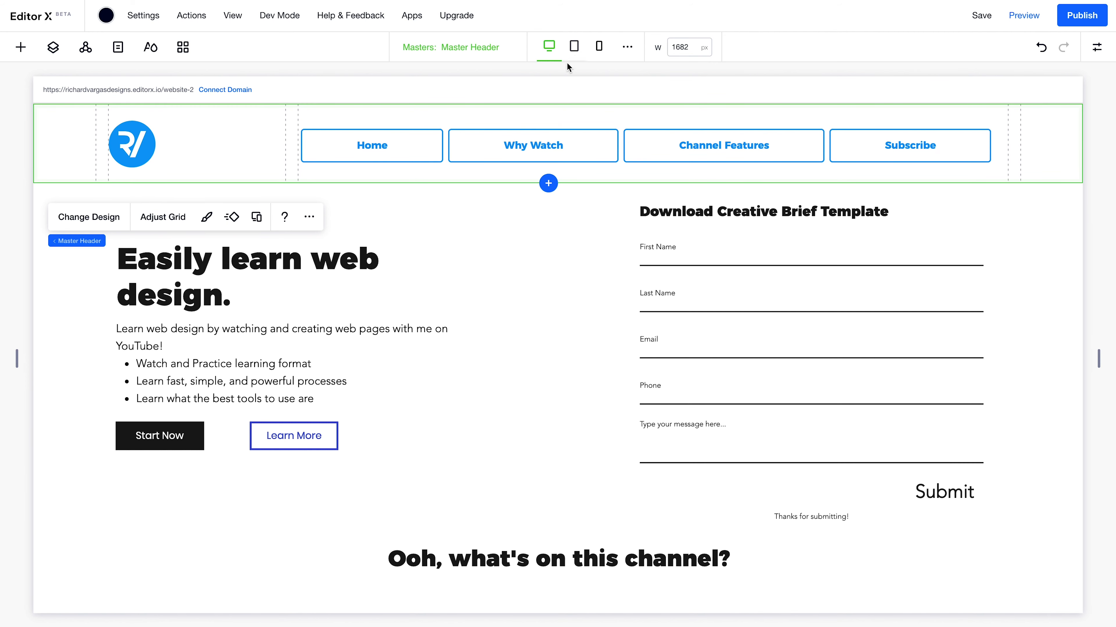
Check how the Home page layout responds at the desktop, tablet and mobile breakpoints, ending on the largest desktop view
click(542, 265)
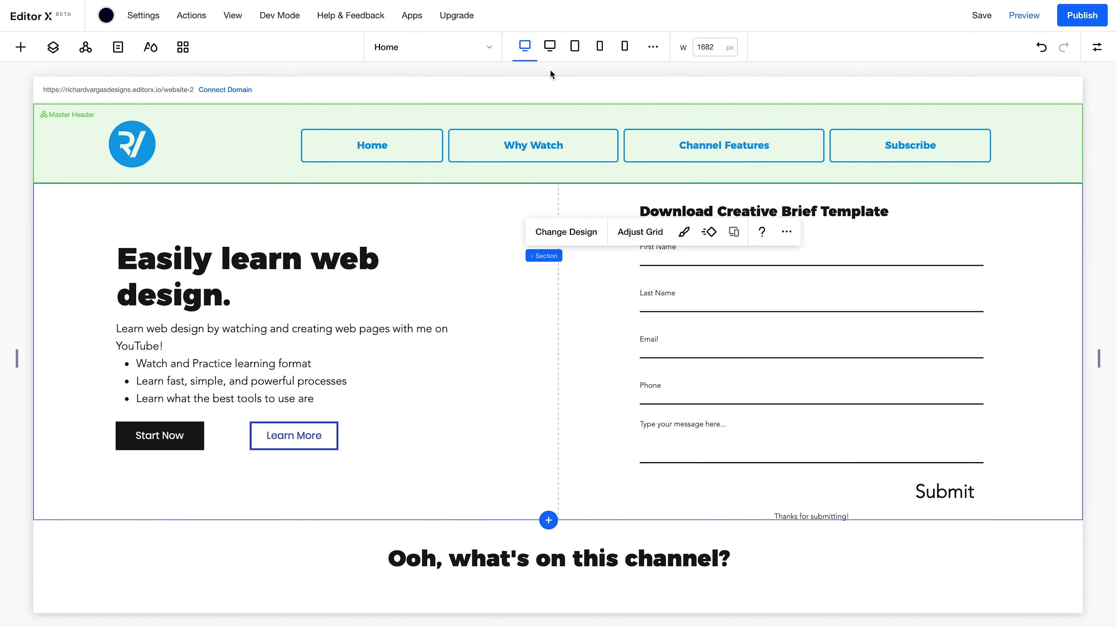
click(550, 46)
click(575, 47)
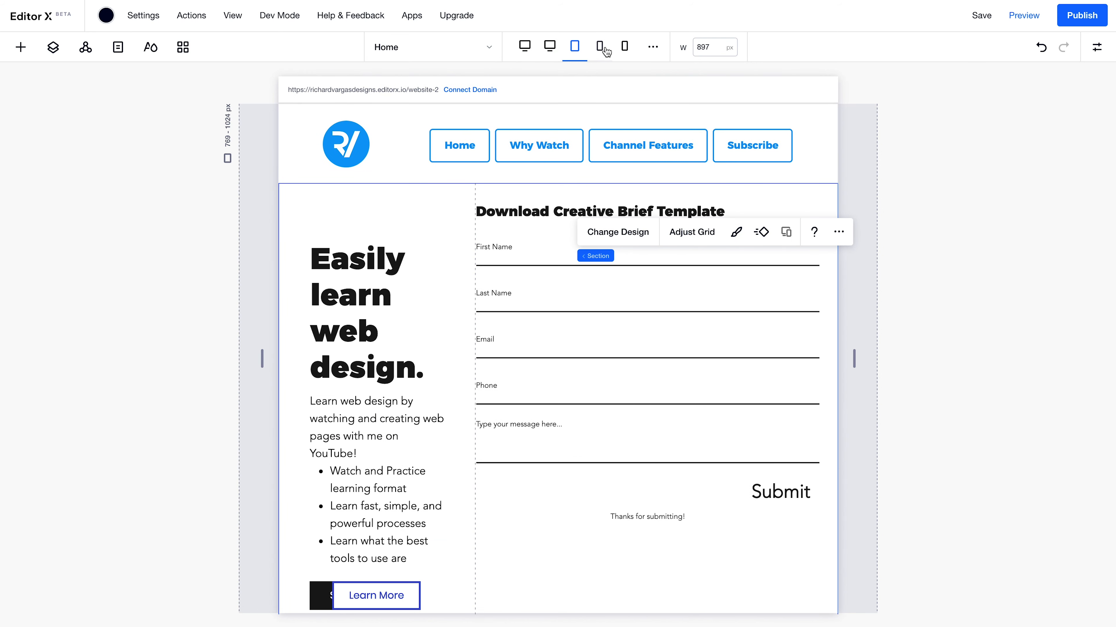
click(600, 46)
click(624, 47)
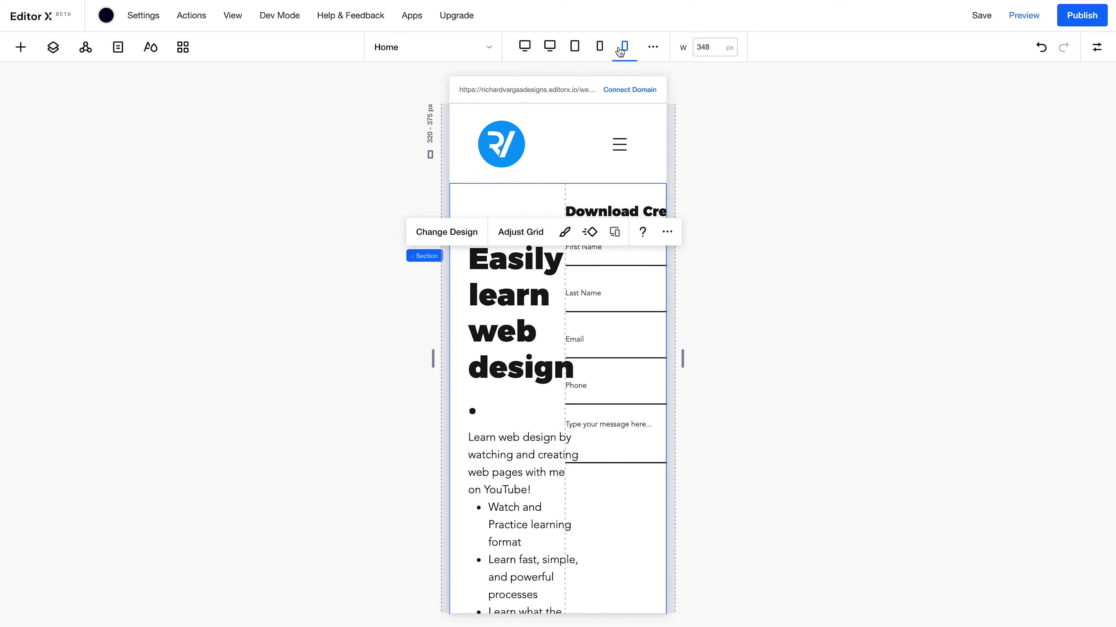
click(525, 46)
mouse_move(1098, 359)
mouse_down()
mouse_move(787, 361)
mouse_move(1094, 359)
mouse_up()
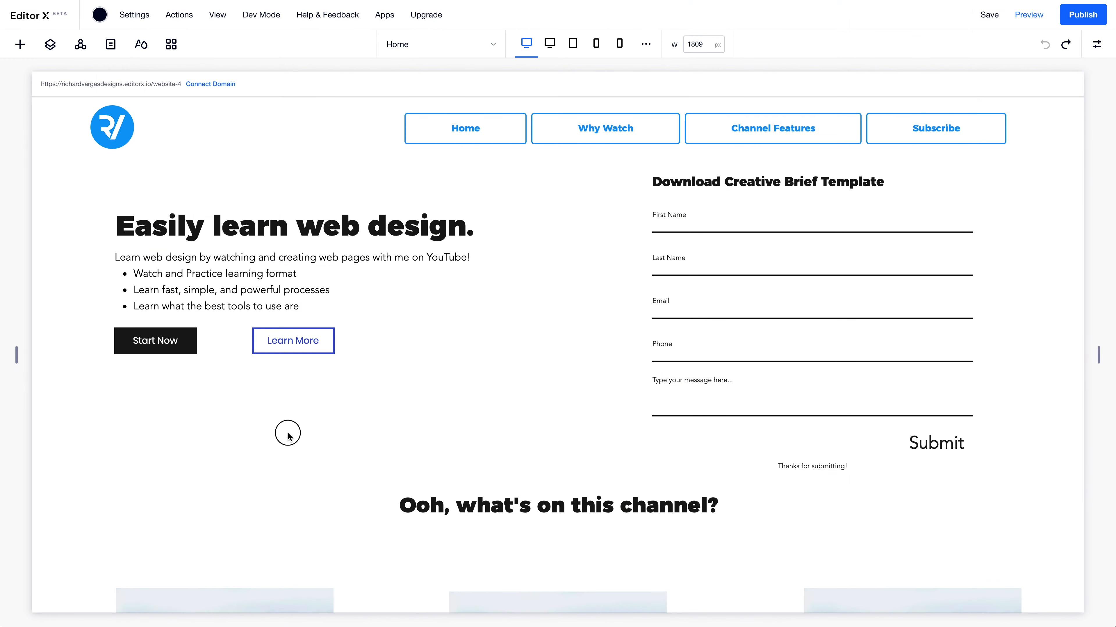
Add a column at the left edge of the hero section's grid and set its width to 100px
click(288, 434)
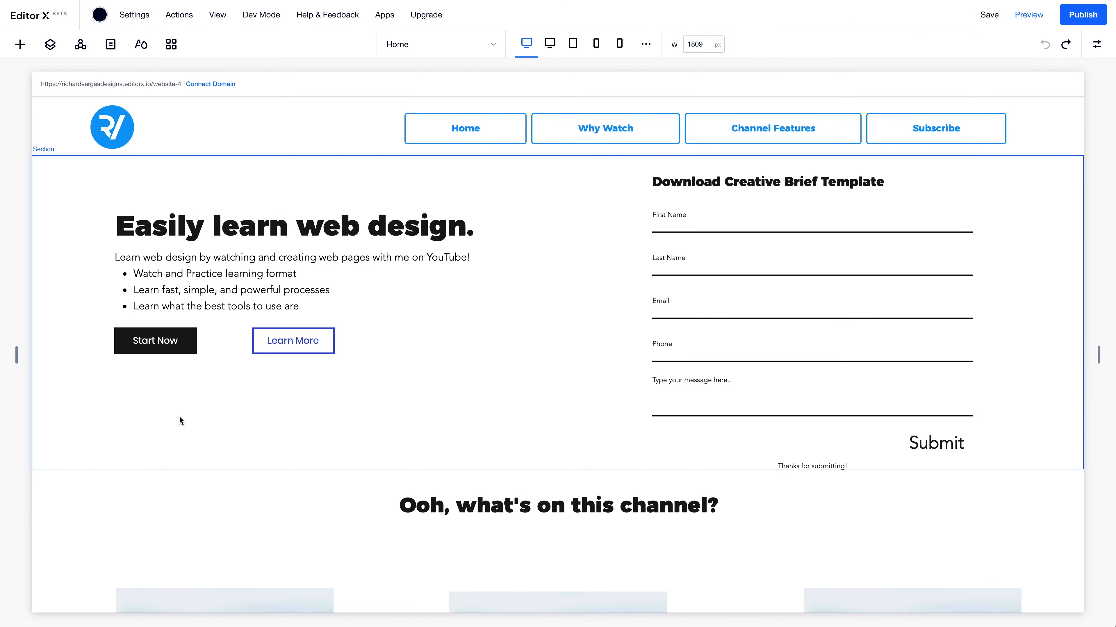
click(71, 258)
click(162, 226)
click(208, 144)
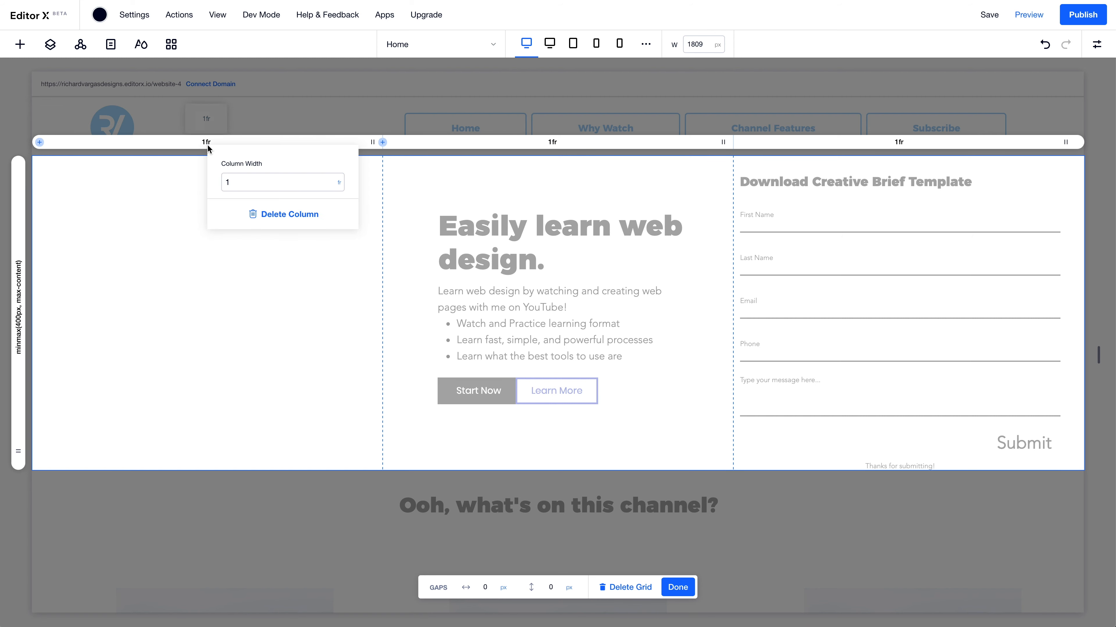
click(246, 182)
text(100px)
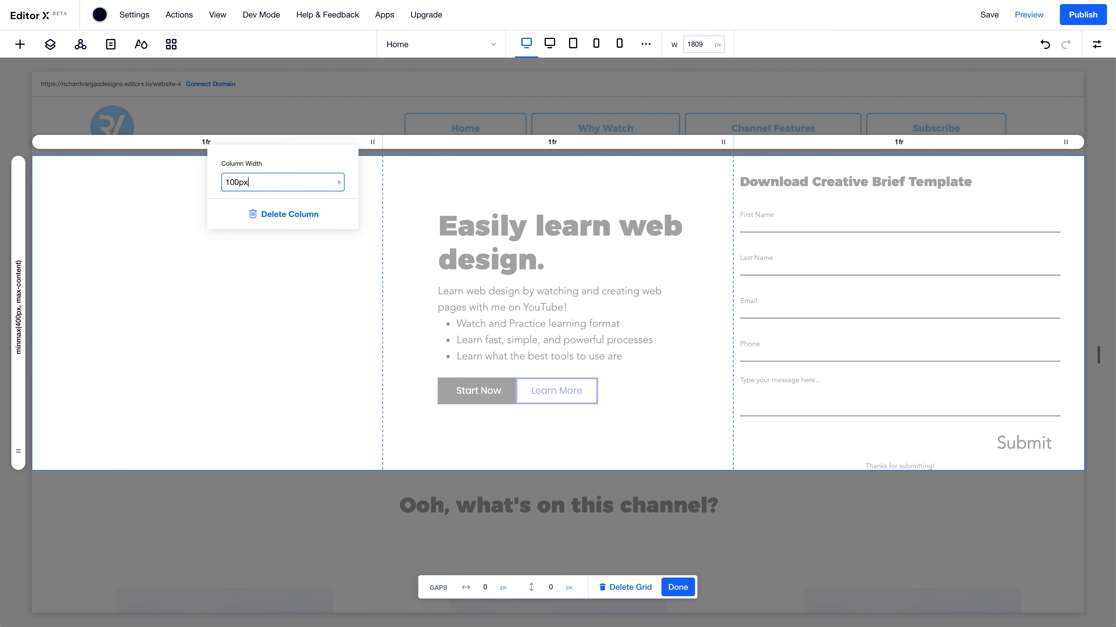
key(Return)
click(1039, 188)
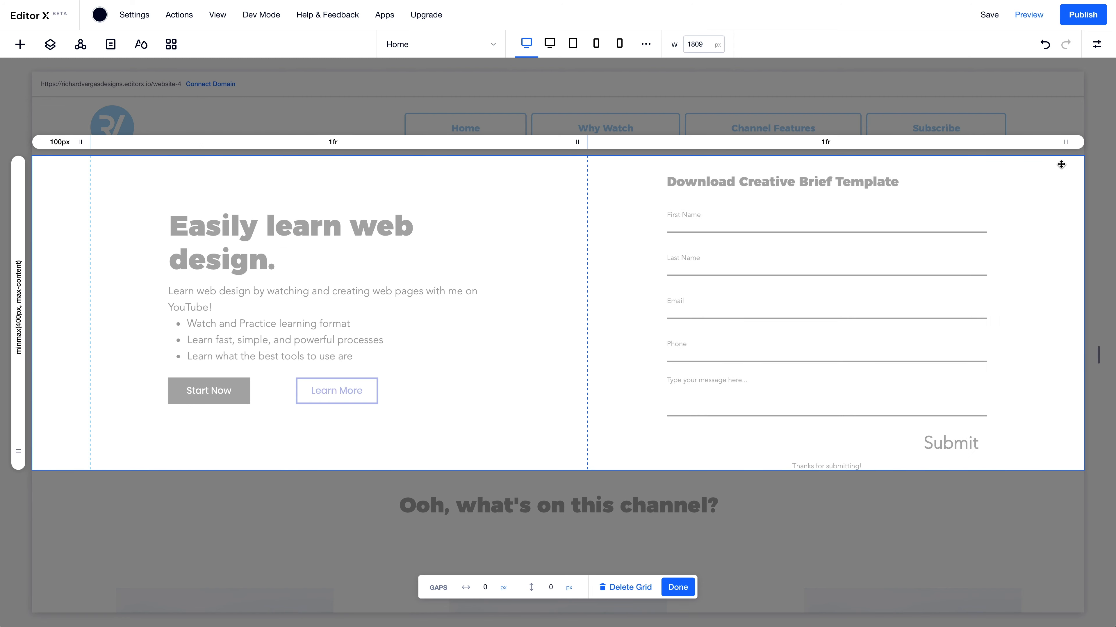
Add a column at the right edge of the hero section's grid, set its width to 100px, and finish the grid adjustment
click(1078, 142)
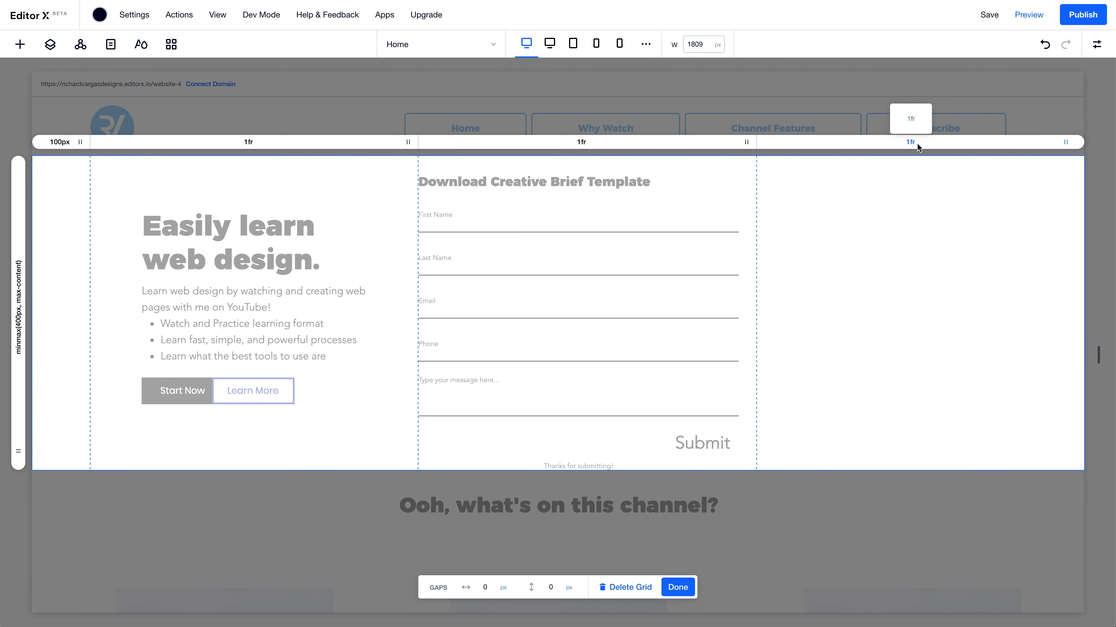
click(912, 142)
click(948, 184)
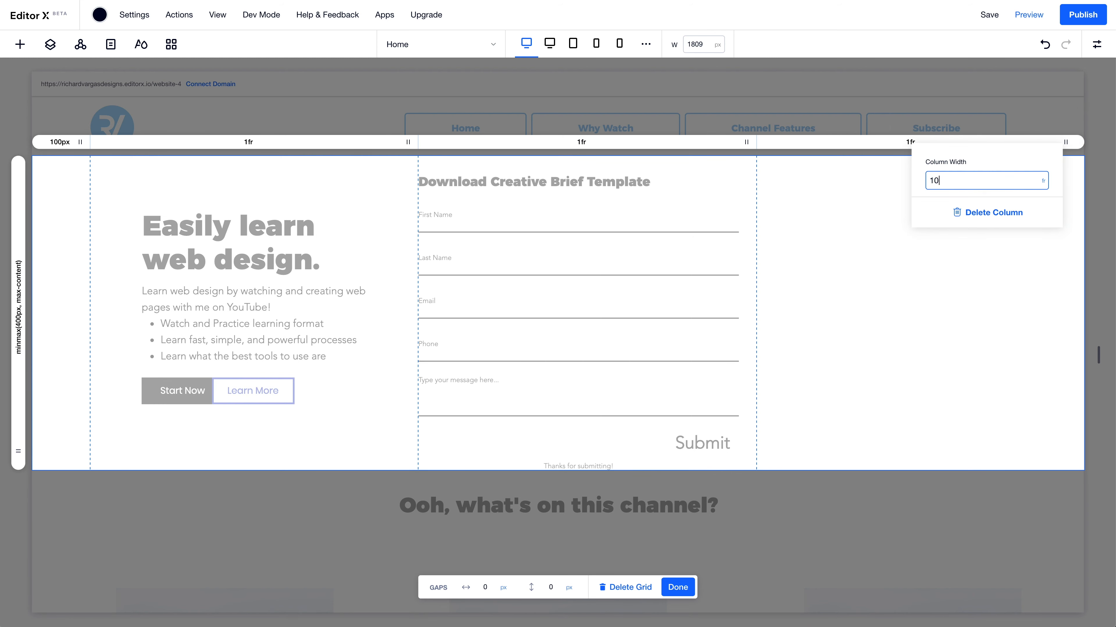
text(100px)
key(Return)
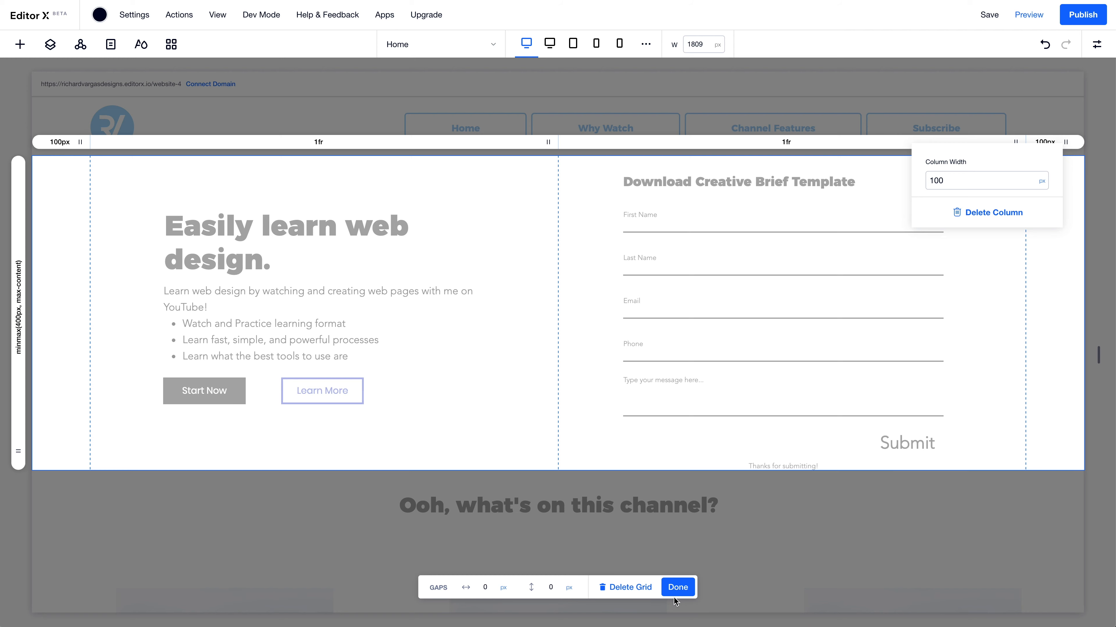
click(684, 593)
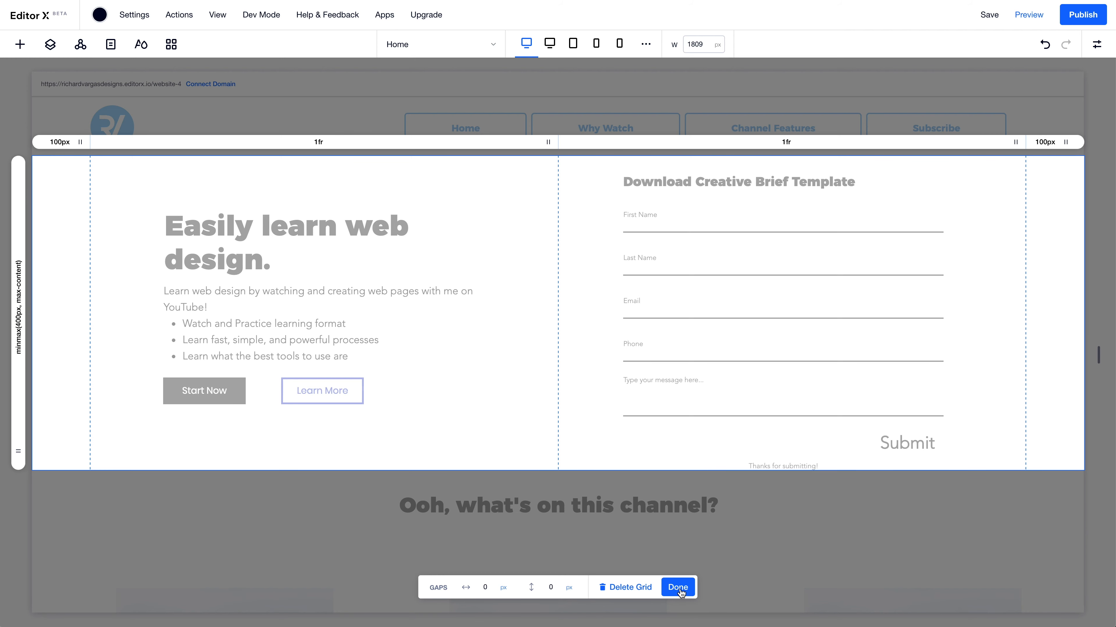
click(678, 588)
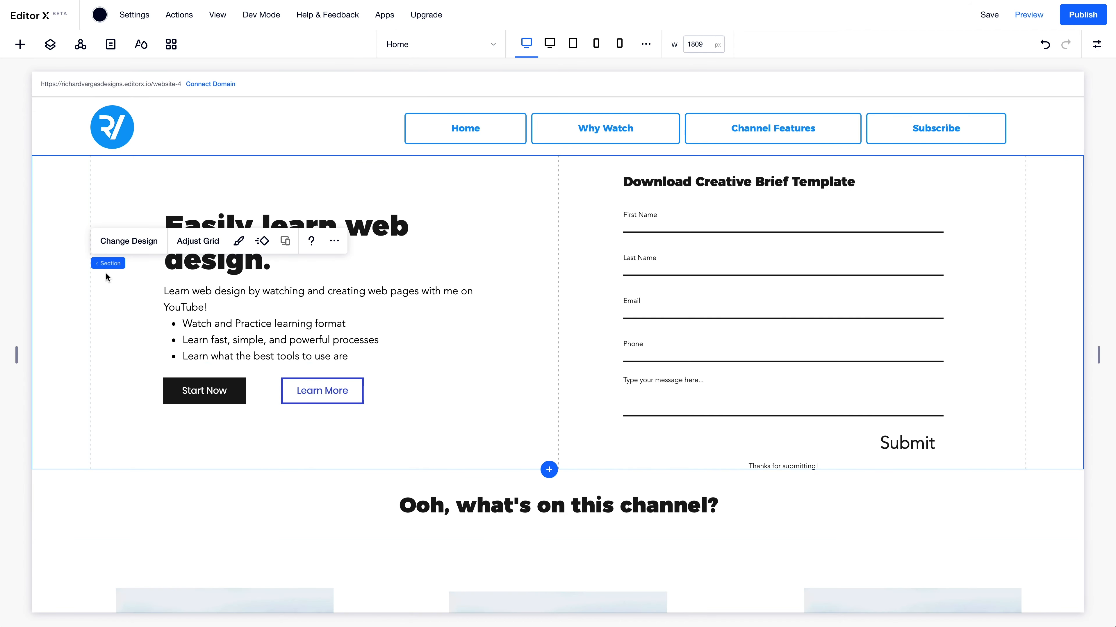
Fill the hero section's background with the saved blue #0F94F6 at 100% opacity
click(247, 244)
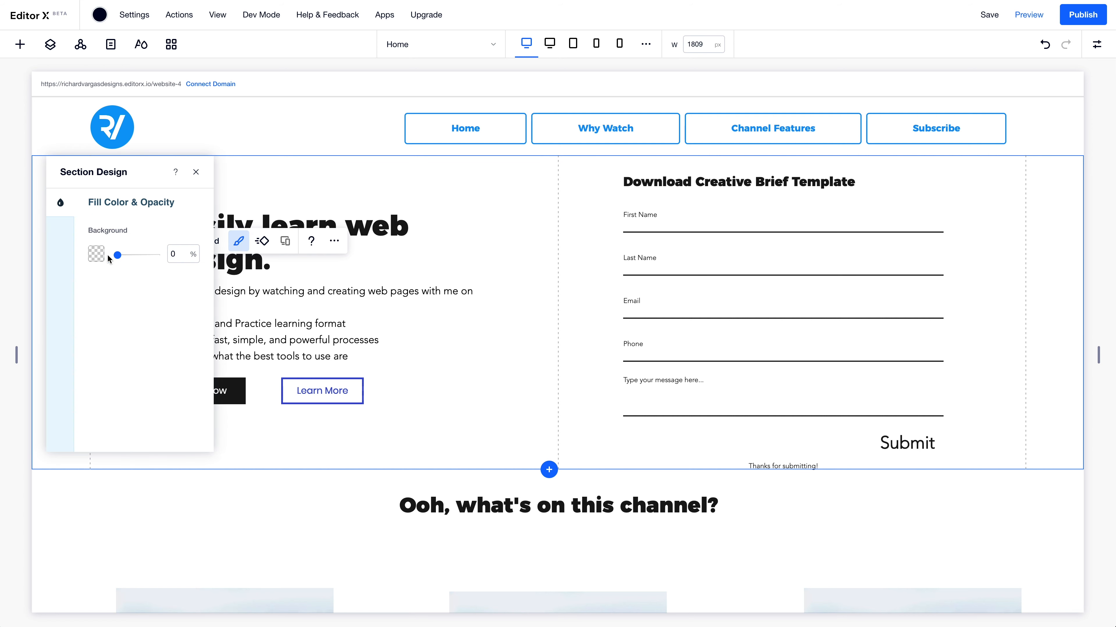
click(117, 256)
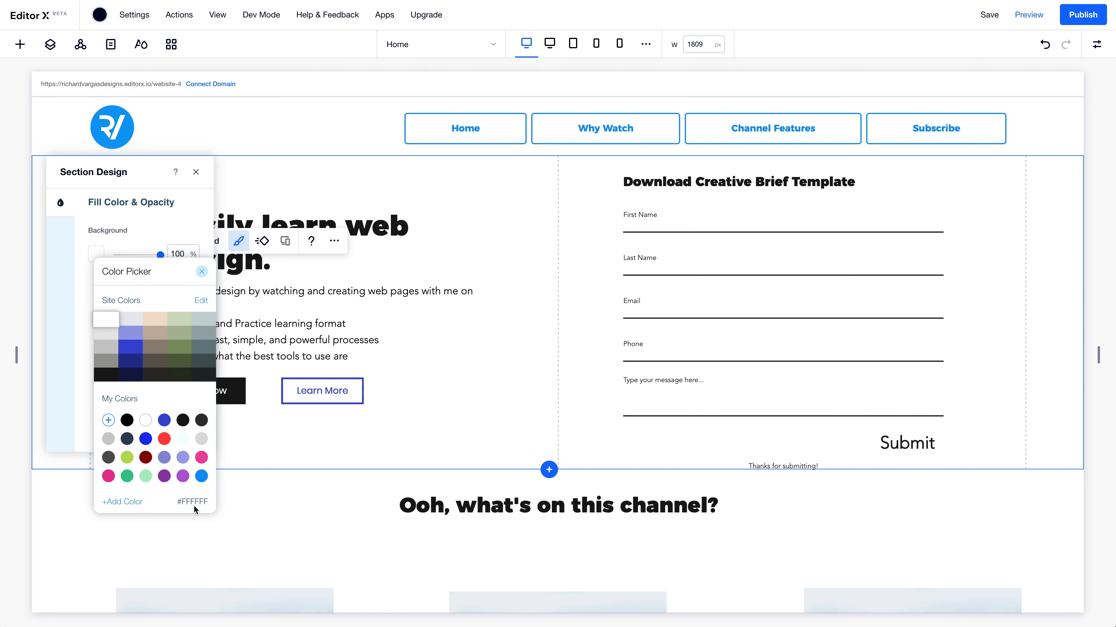
click(203, 476)
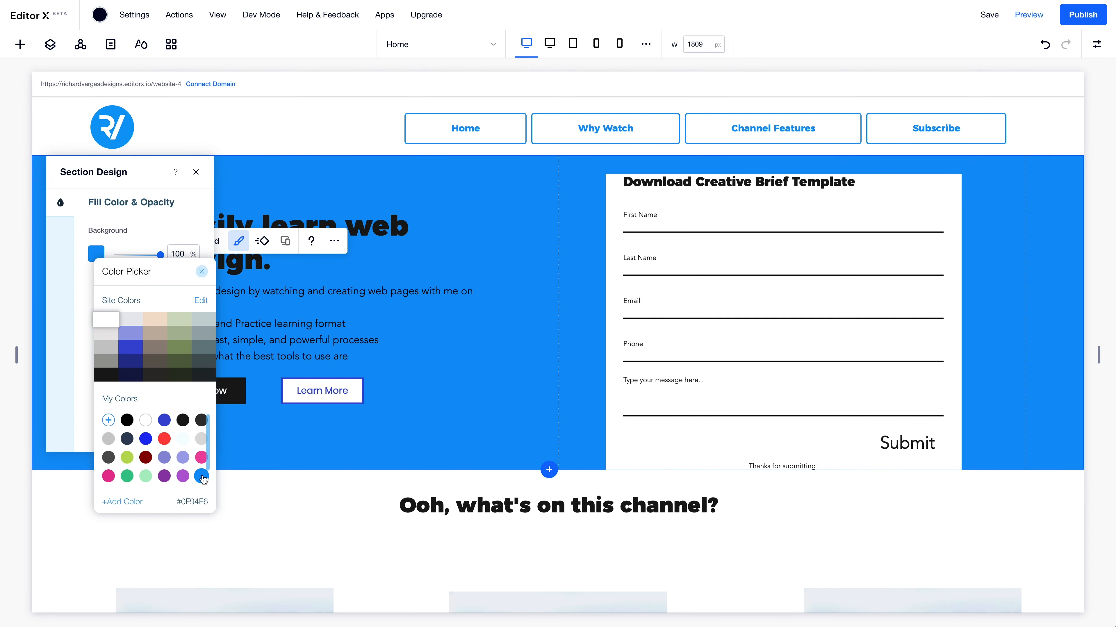
click(200, 271)
click(197, 170)
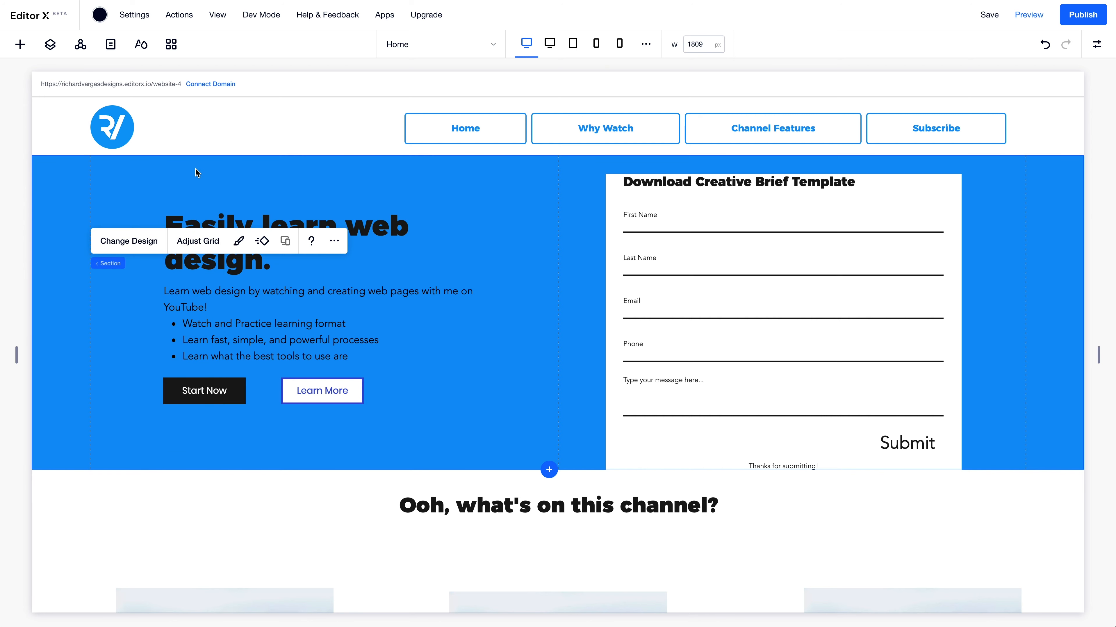
Change the text colour of the "Easily learn web design." heading to white
click(225, 222)
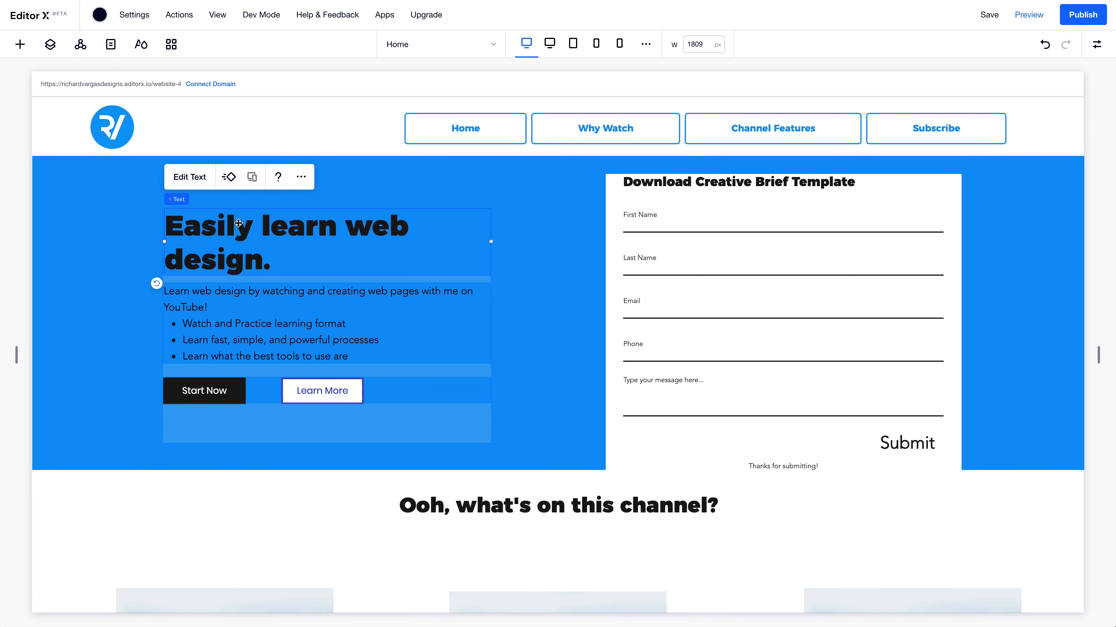
click(190, 177)
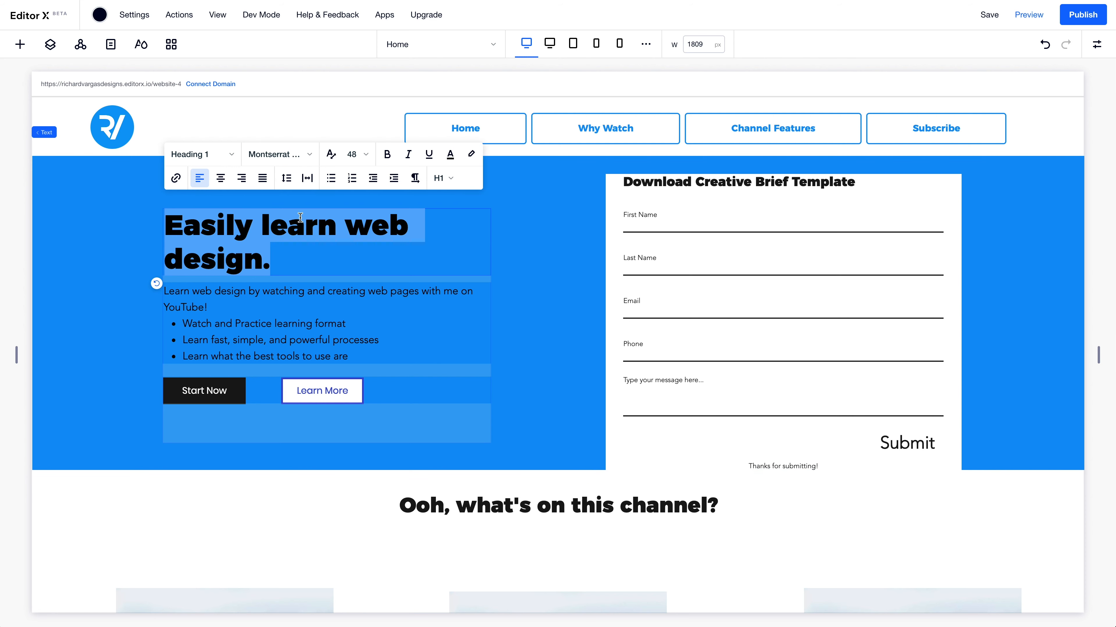
click(450, 155)
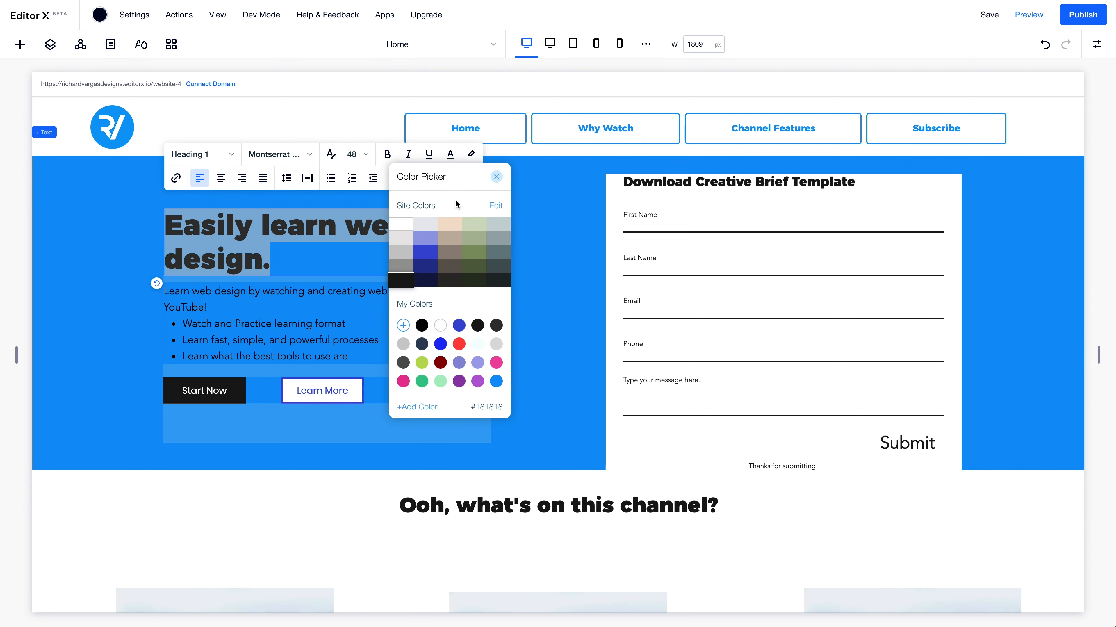
click(240, 315)
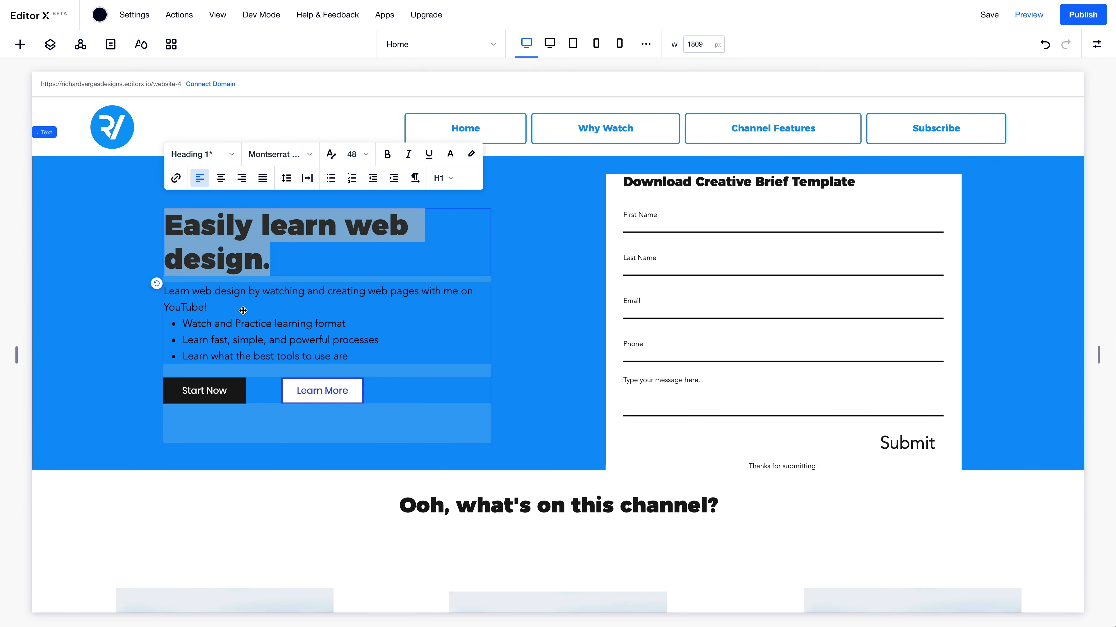
Change the text colour of the paragraph and bullet list under the hero heading to white (#FFFFFF)
click(243, 311)
click(188, 249)
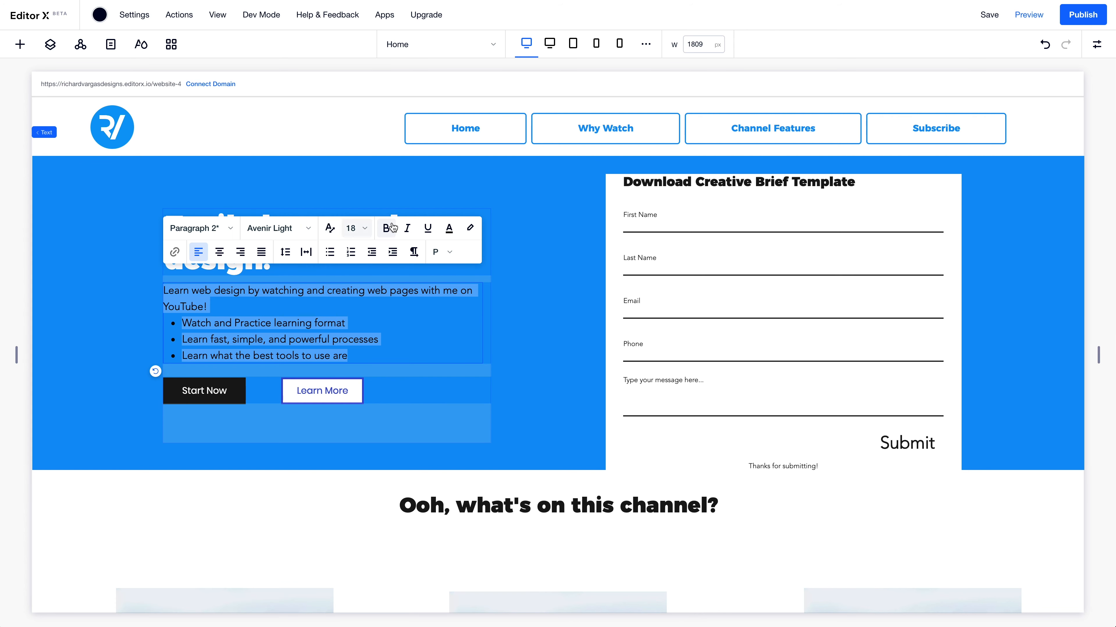
click(448, 227)
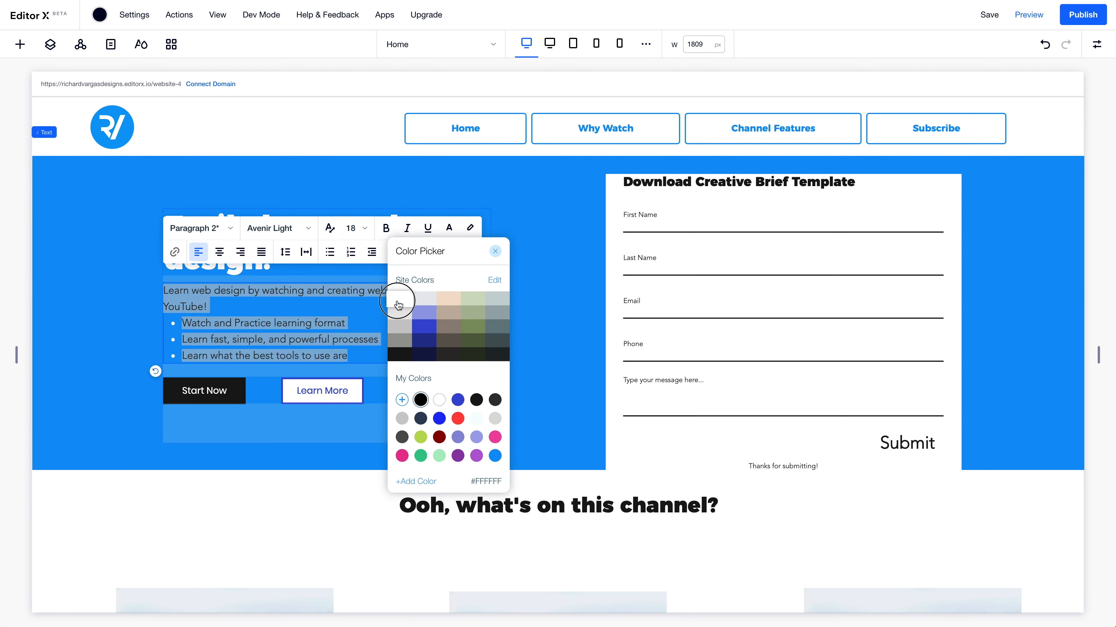
click(254, 378)
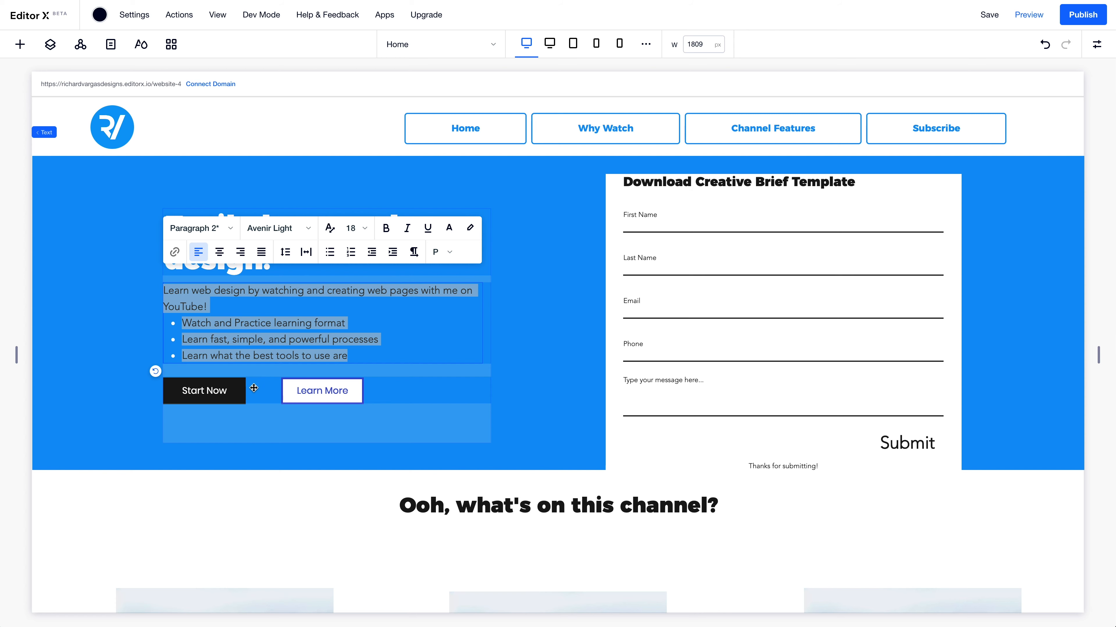
Unstack the hero content and add a container sized and positioned to surround the Start Now and Learn More buttons
click(257, 401)
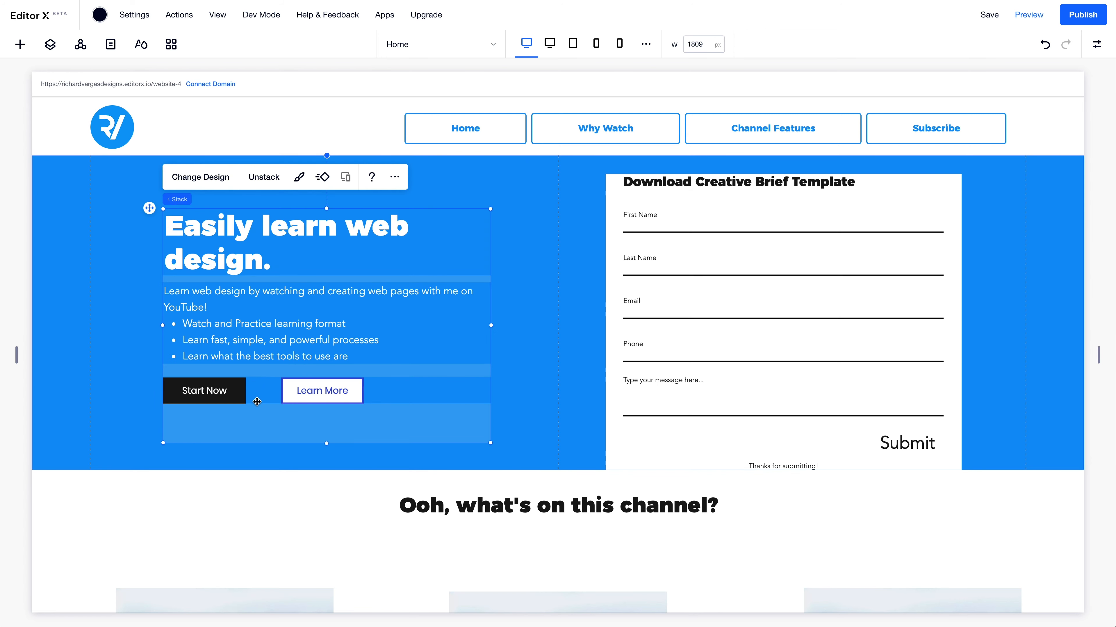
click(264, 178)
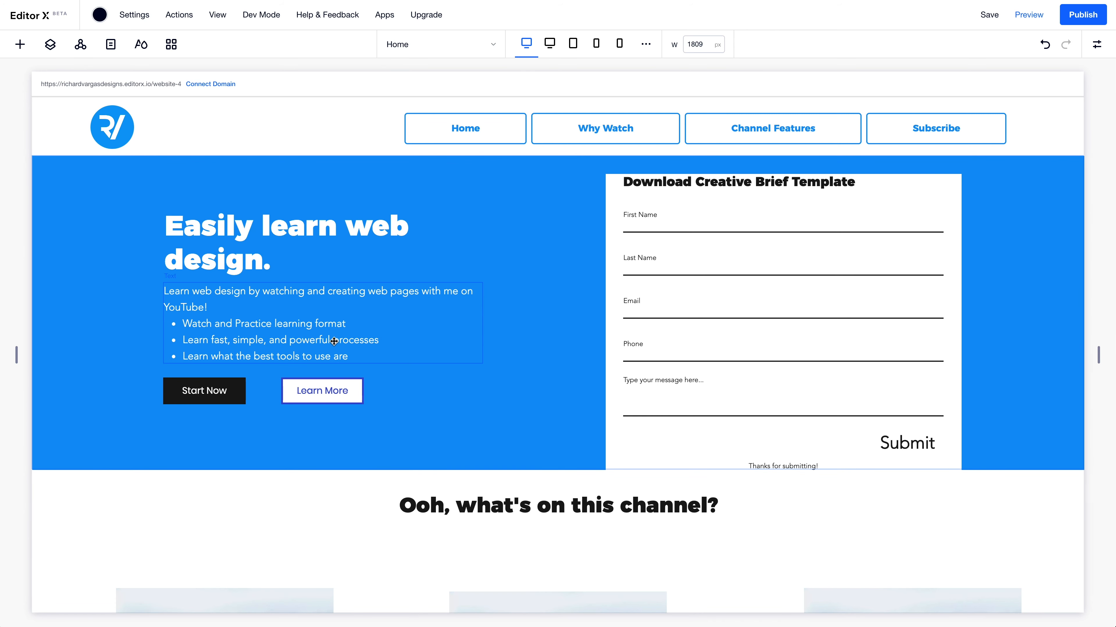
click(20, 44)
click(269, 192)
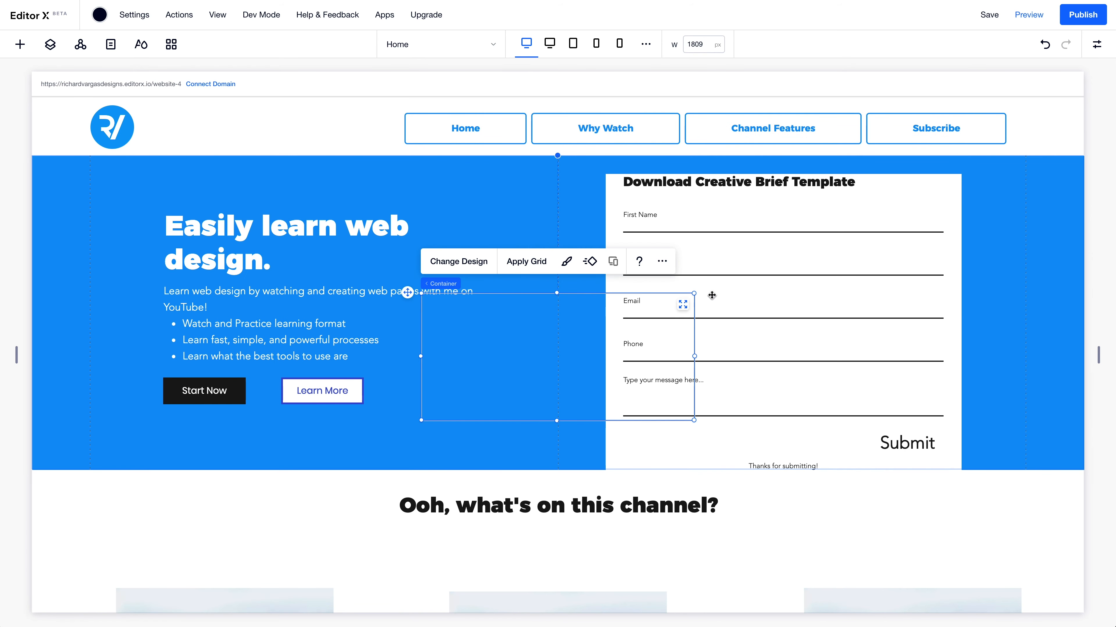
drag(695, 293, 584, 411)
drag(515, 361, 251, 370)
drag(296, 430, 401, 414)
drag(265, 465, 265, 419)
Apply a 2x1 grid to the container around the two buttons and send the container to the back
click(258, 333)
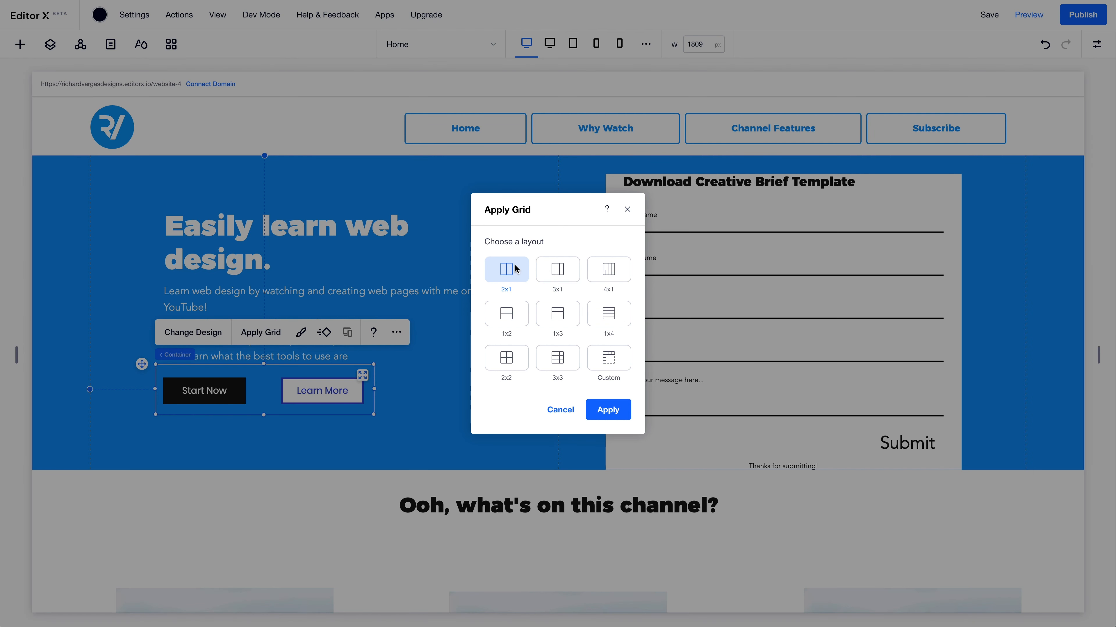
click(617, 411)
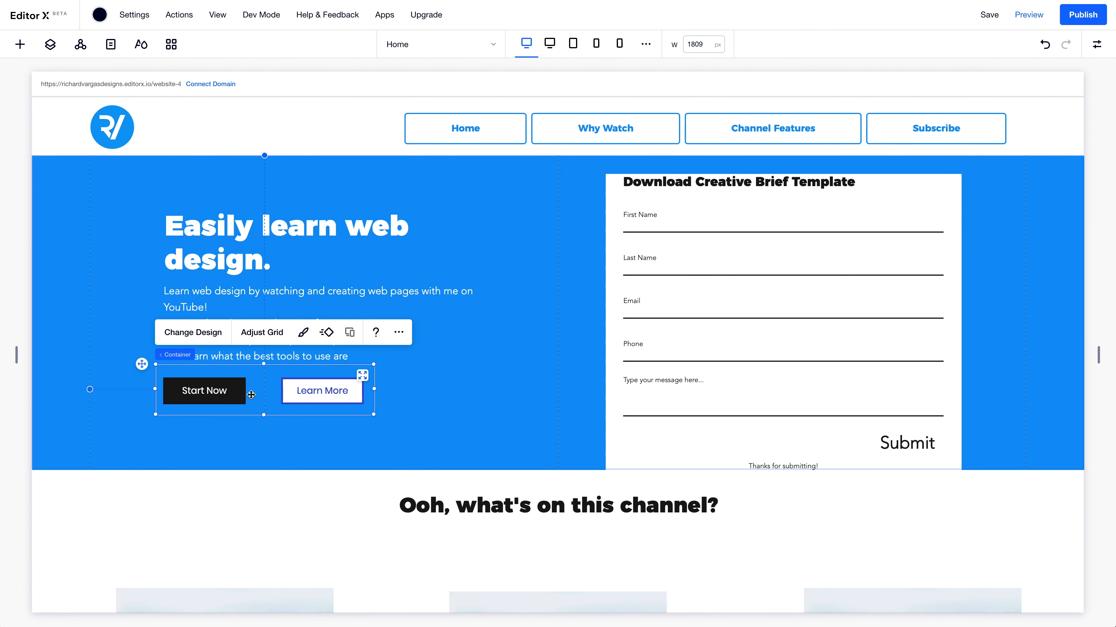
click(399, 332)
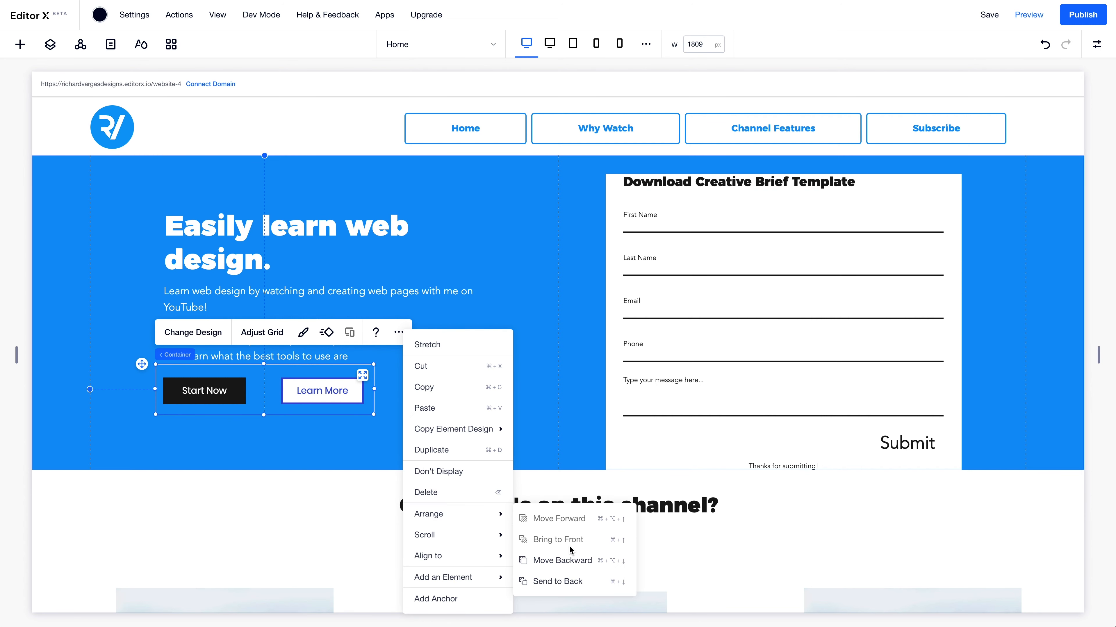
click(572, 582)
Reposition the Start Now and Learn More buttons so each sits inside its own column of the container
click(200, 388)
drag(226, 377, 230, 375)
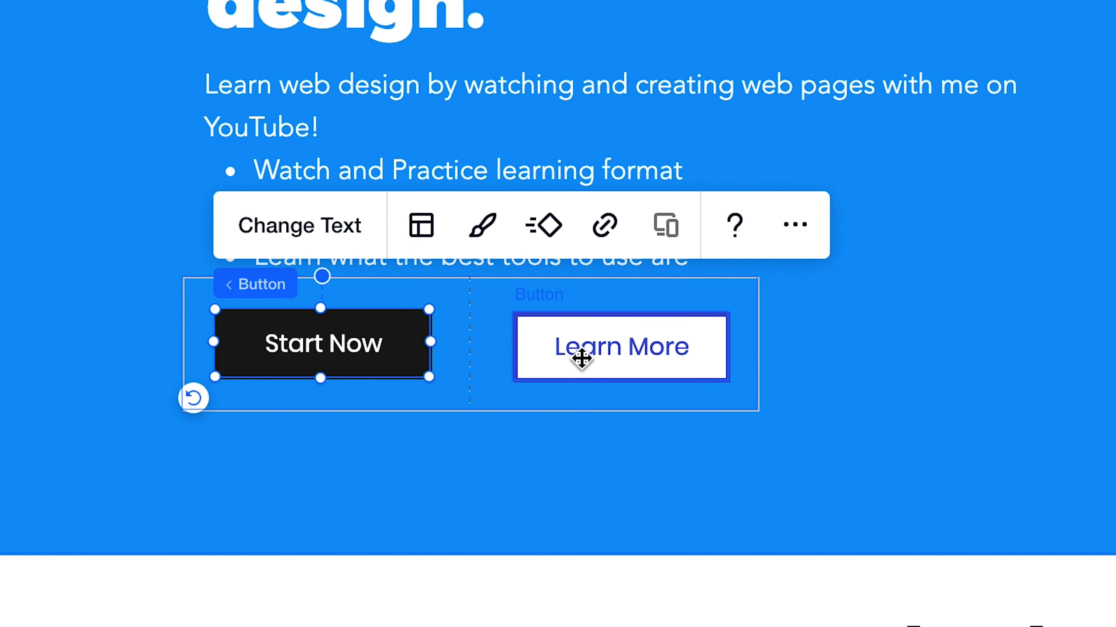
drag(605, 355, 599, 352)
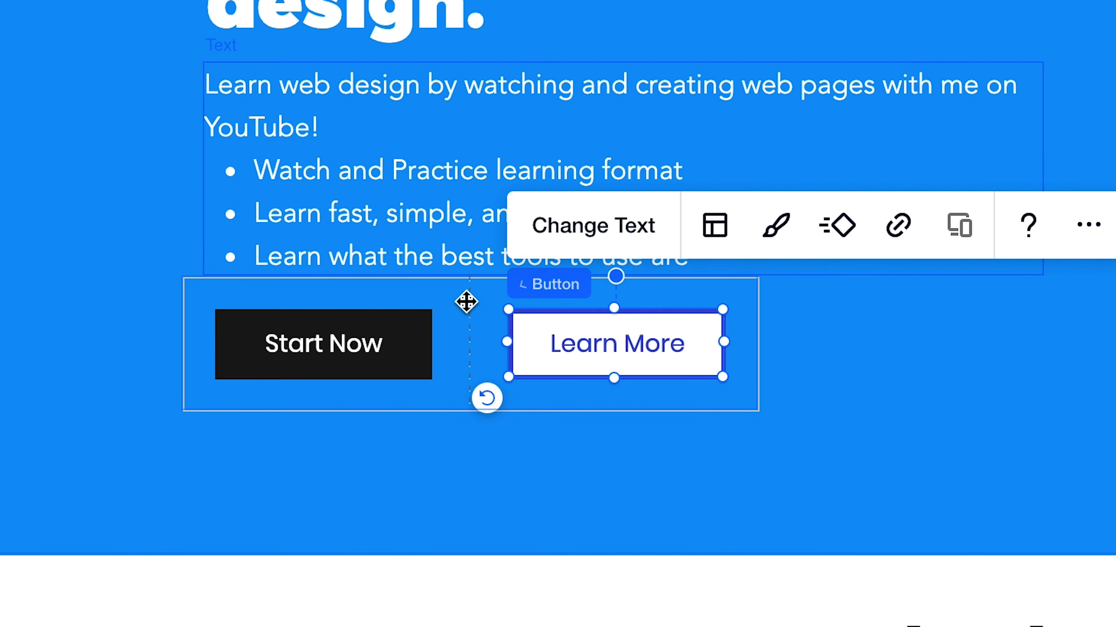
click(341, 340)
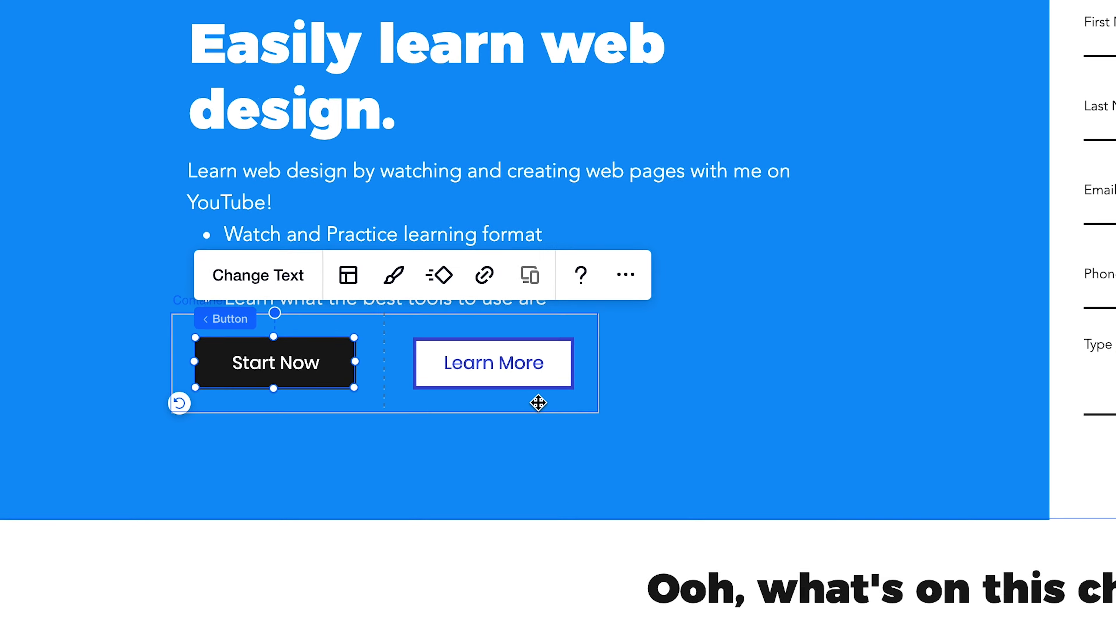
Remove the visible border from the container around the Start Now and Learn More buttons
click(722, 399)
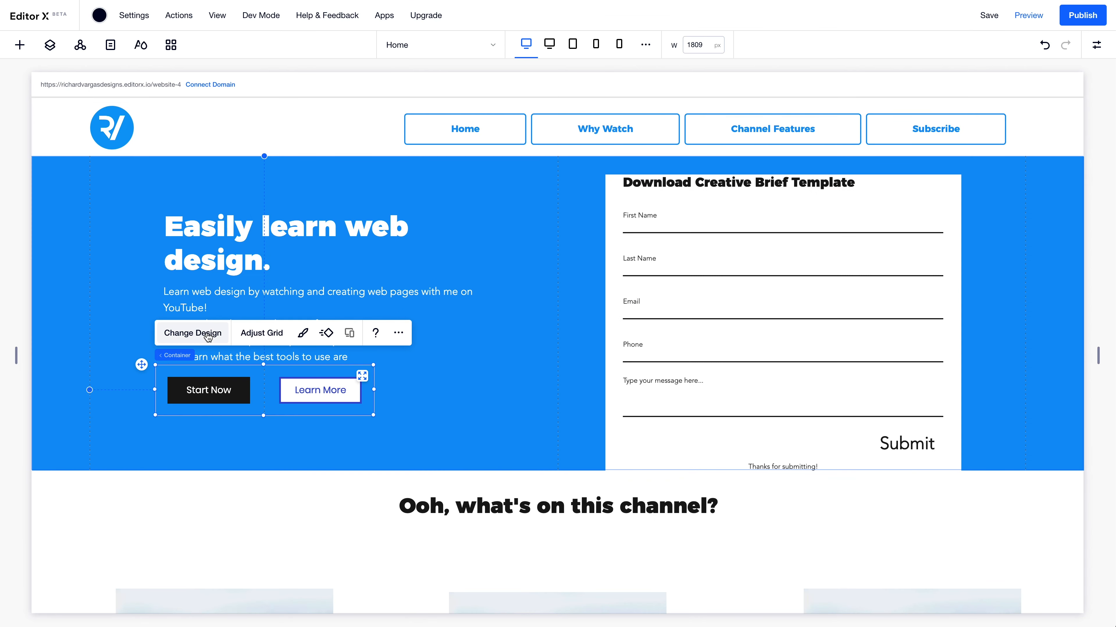
click(302, 334)
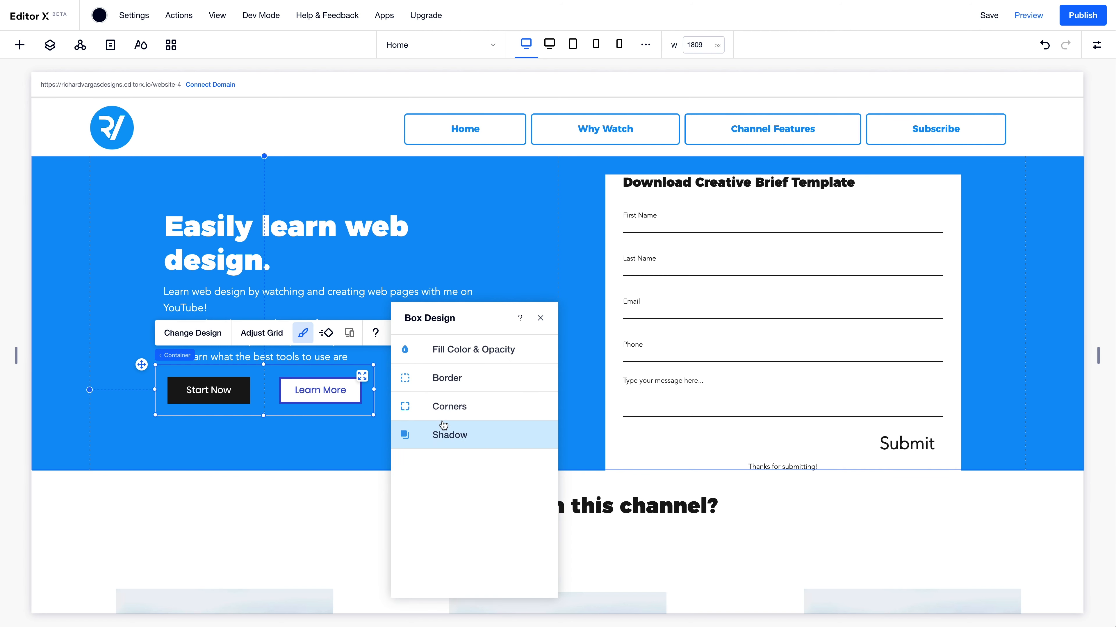
click(428, 389)
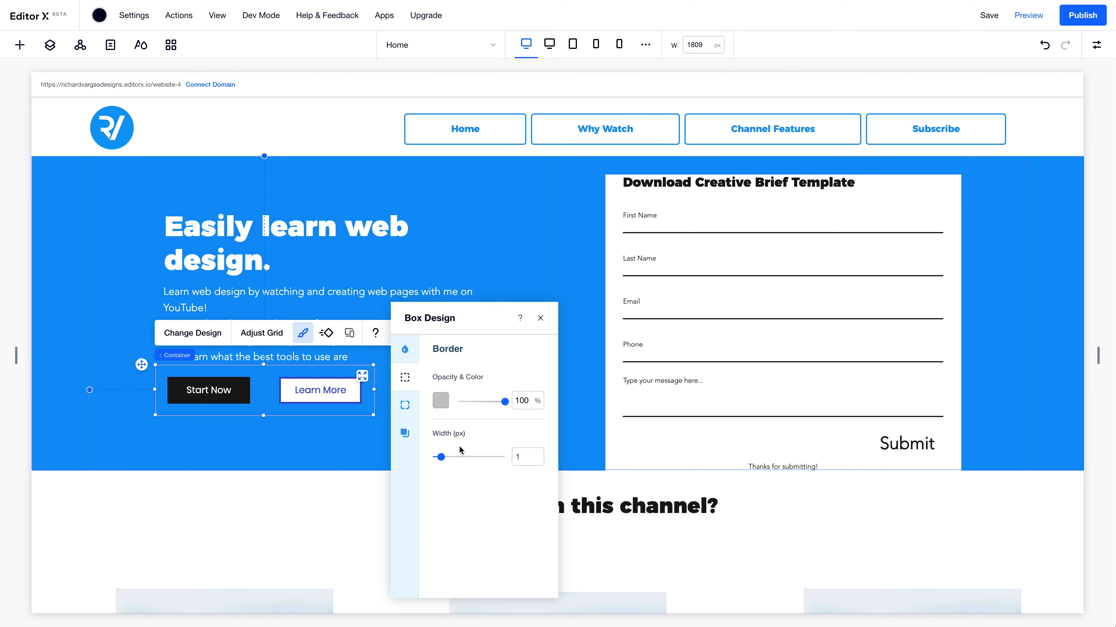
click(541, 318)
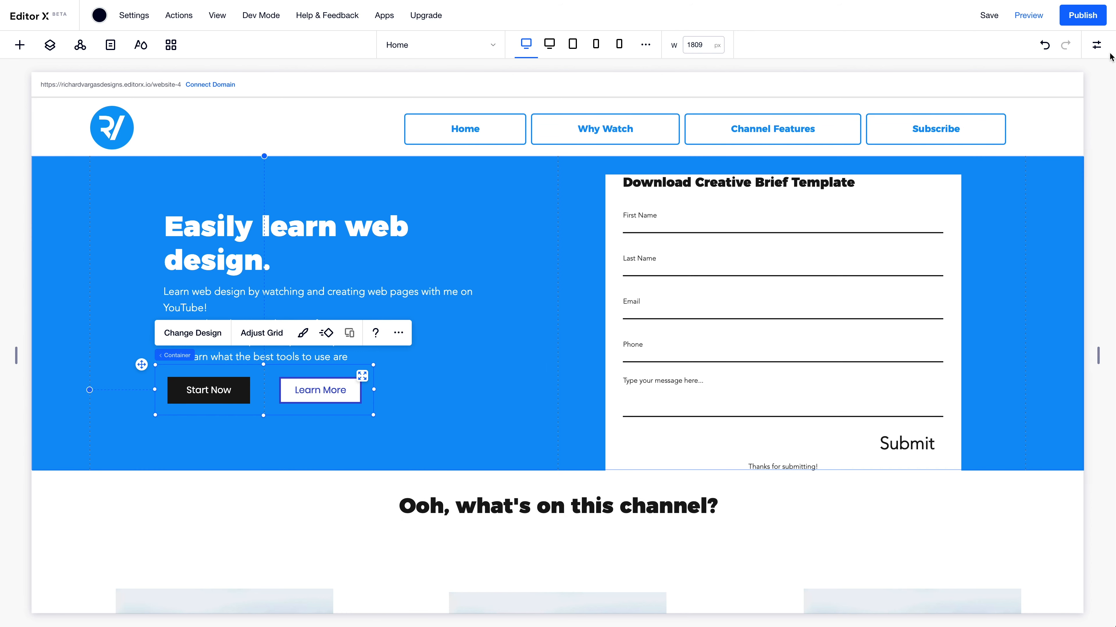
Set the width of the container around the two buttons to 80%
click(1098, 45)
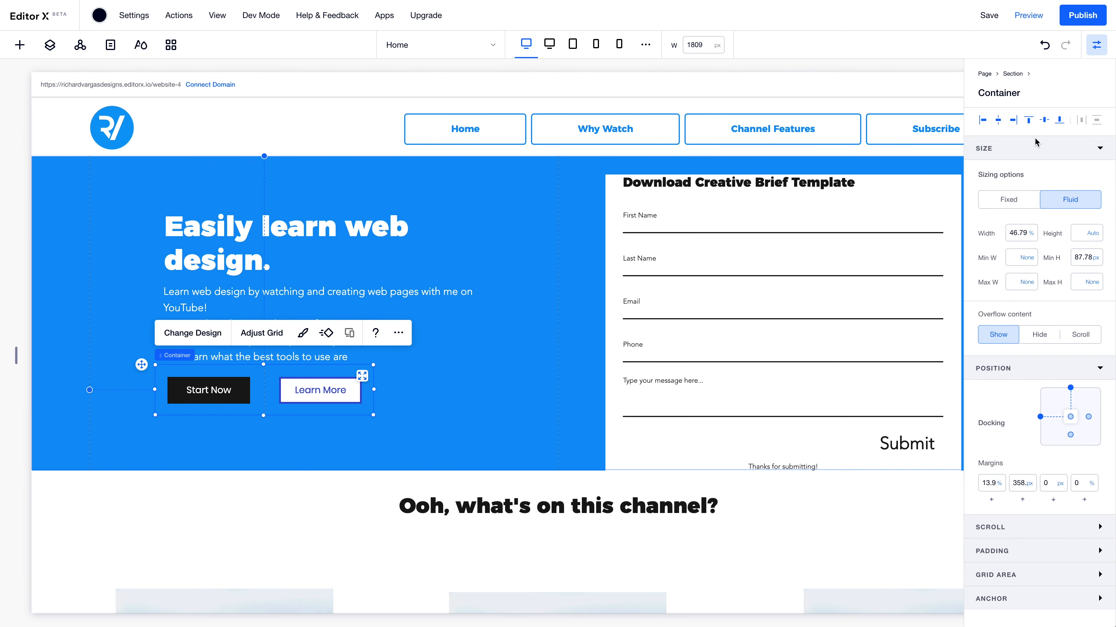
click(1015, 238)
text(80)
key(Return)
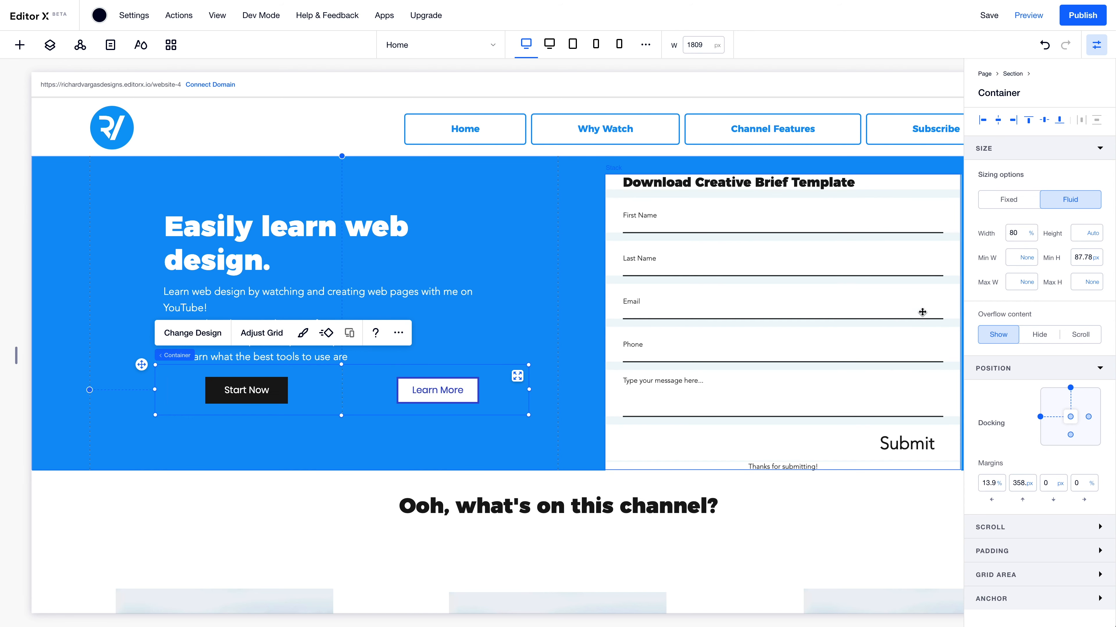
Set the Start Now and Learn More buttons' widths to 80% of their container columns
click(246, 390)
click(1017, 234)
text(80%)
key(Return)
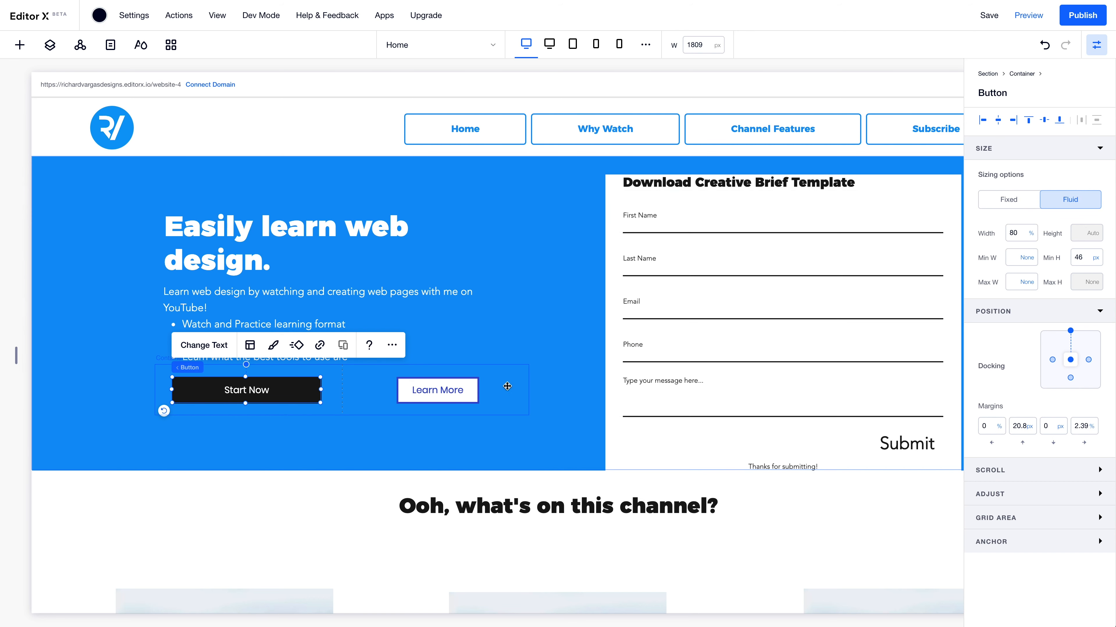
click(481, 390)
click(1015, 237)
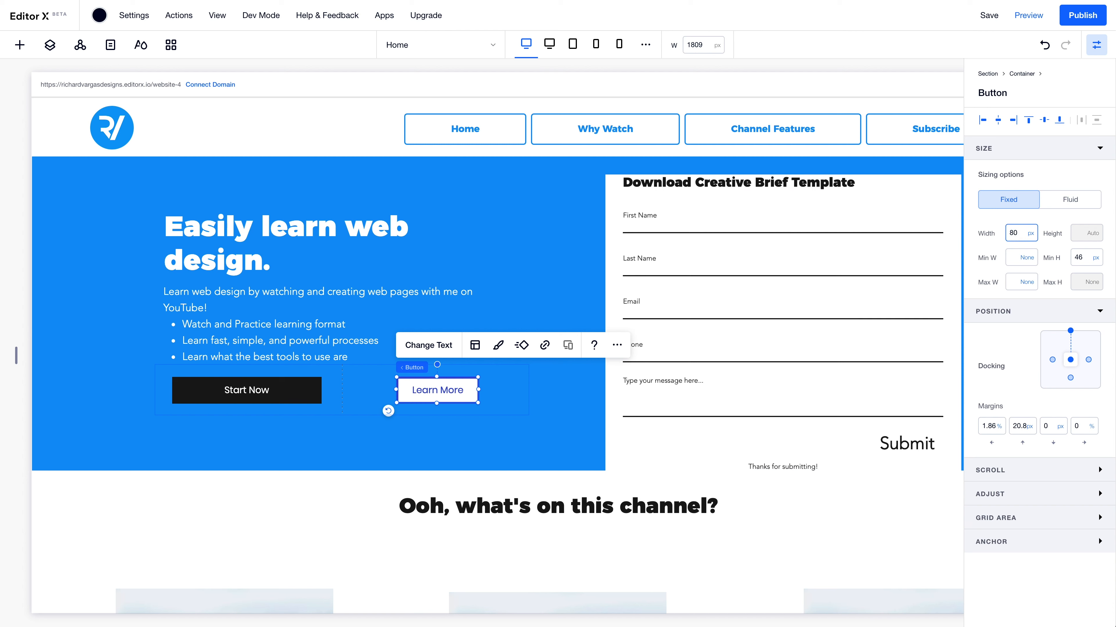
key(Return)
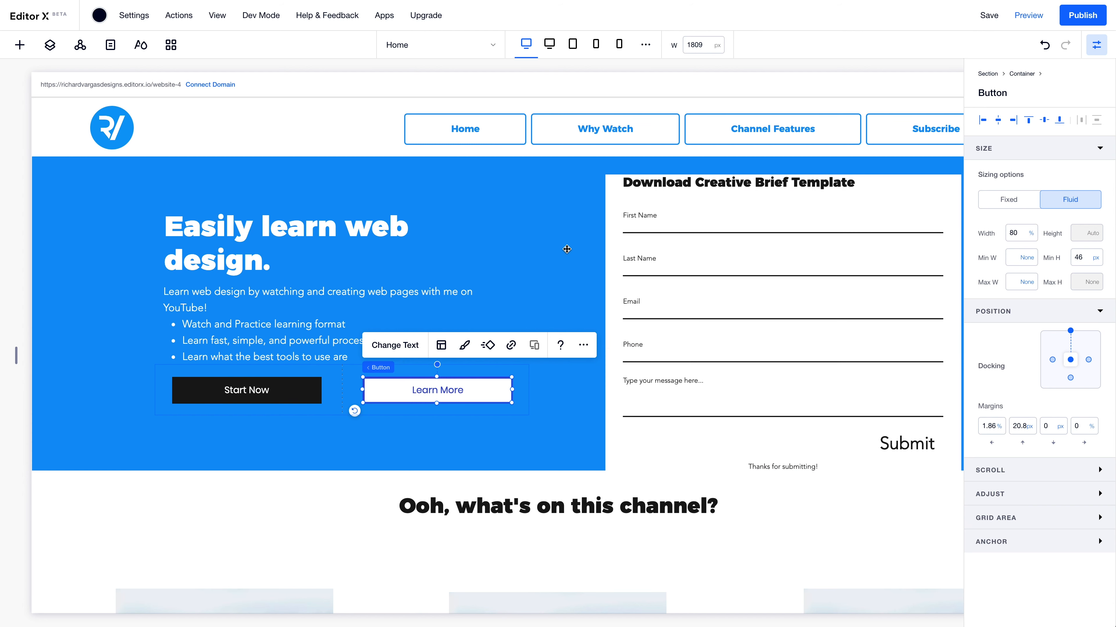
Align the Start Now and Learn More buttons to the left edges of their container columns
click(296, 400)
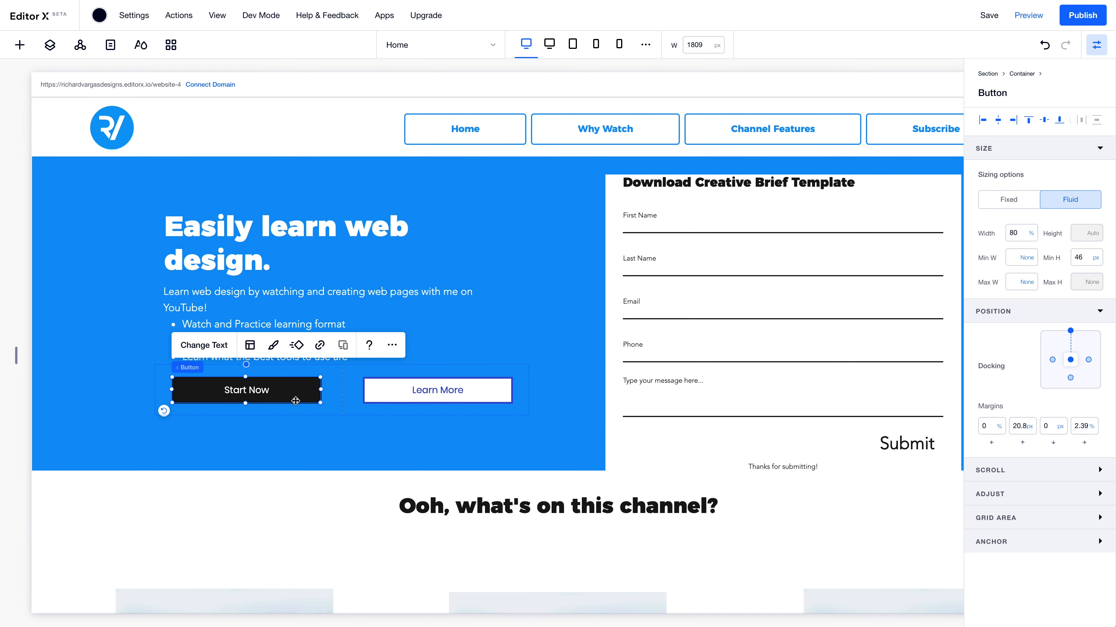
click(982, 121)
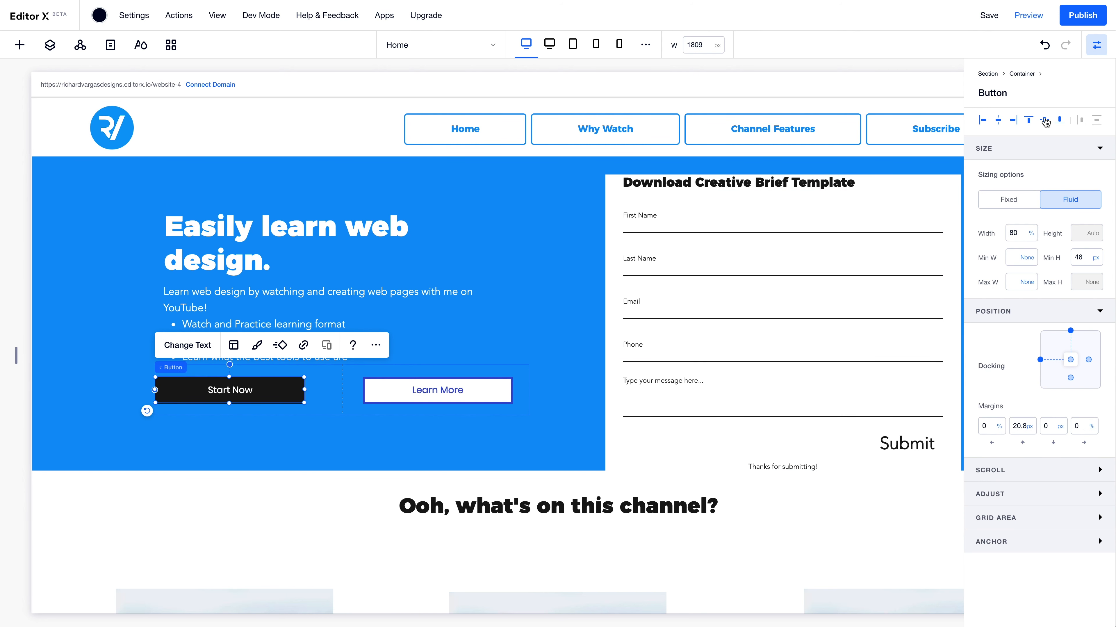
click(405, 390)
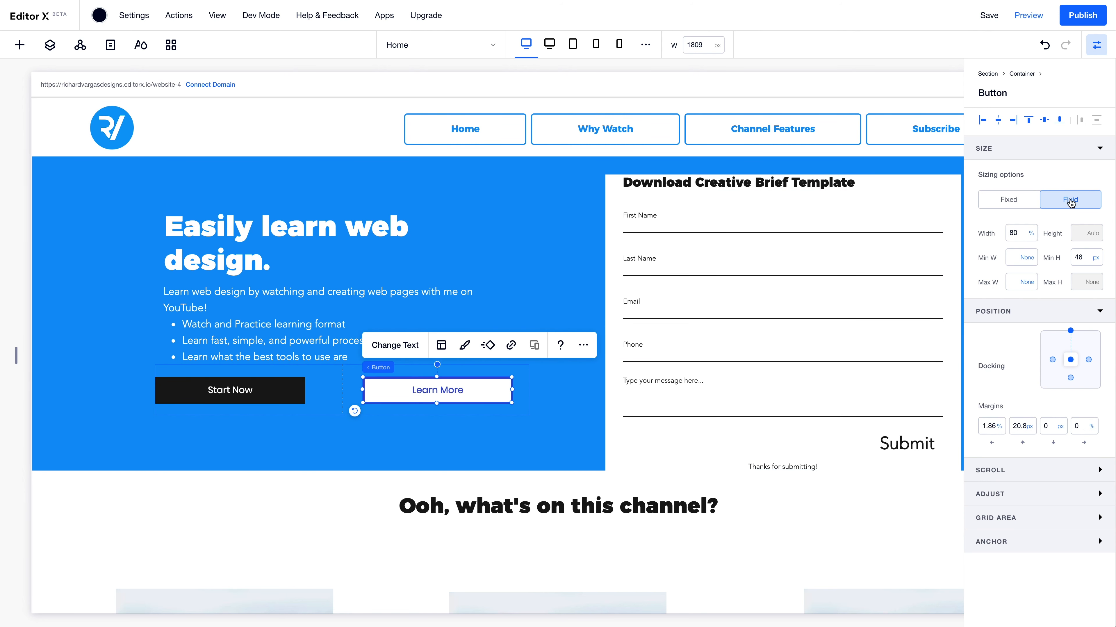
click(984, 120)
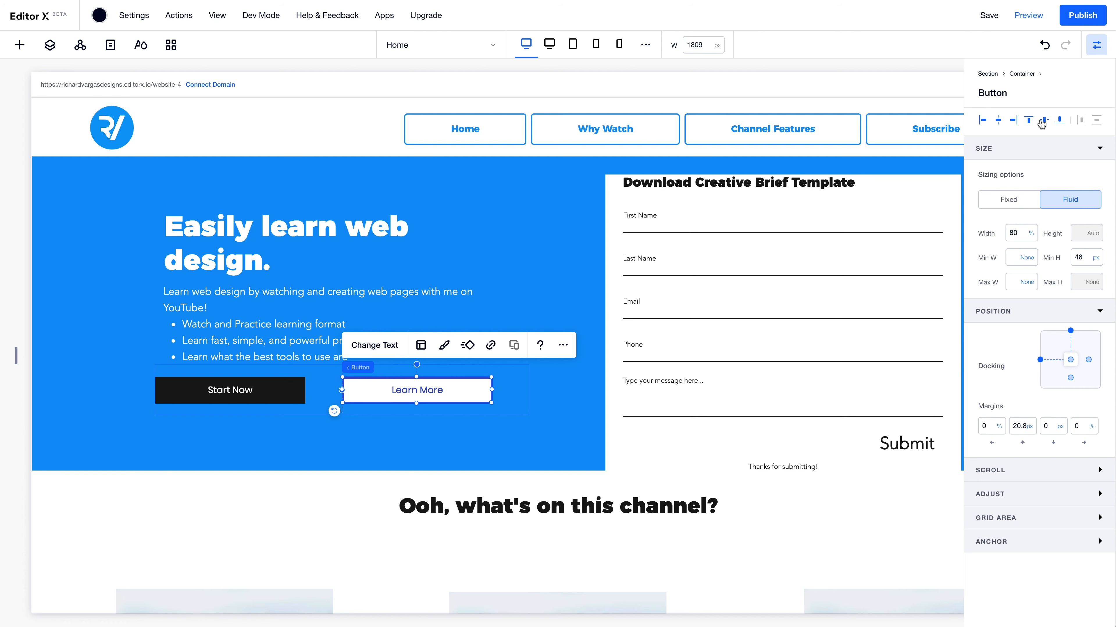
Set the widths of the hero's paragraph and bullet text and its heading to 80%
click(323, 308)
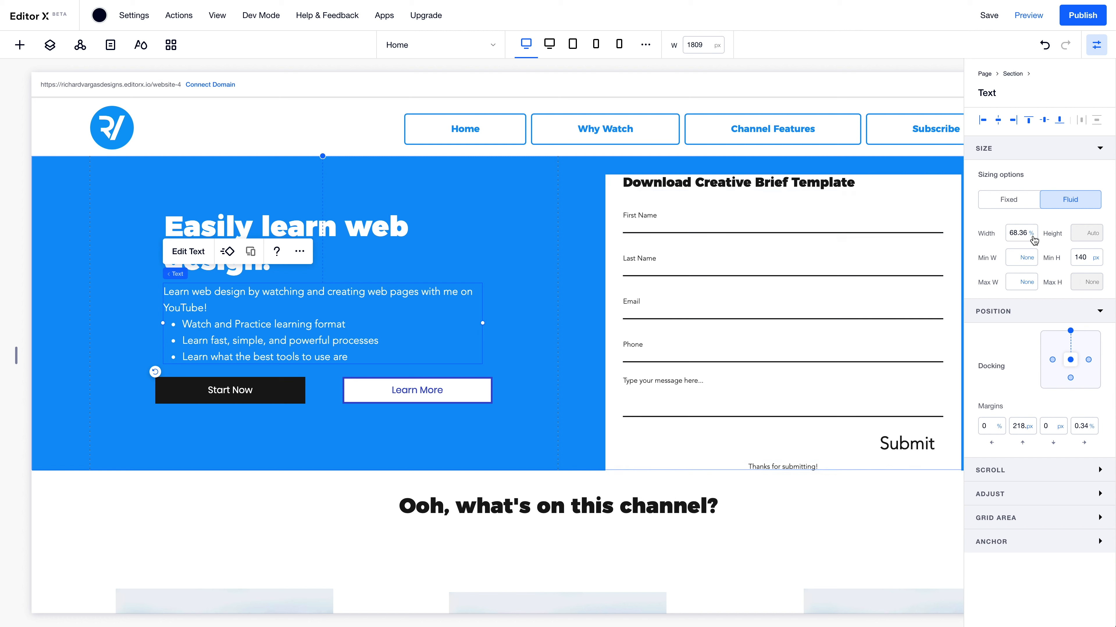
click(1015, 230)
text(80)
key(Return)
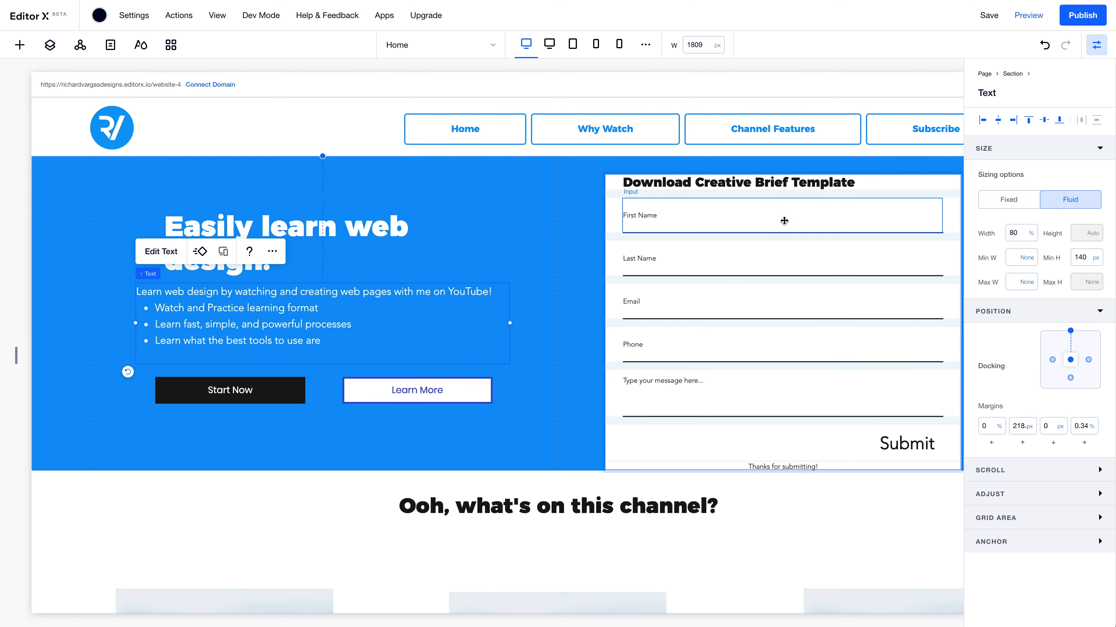
click(407, 236)
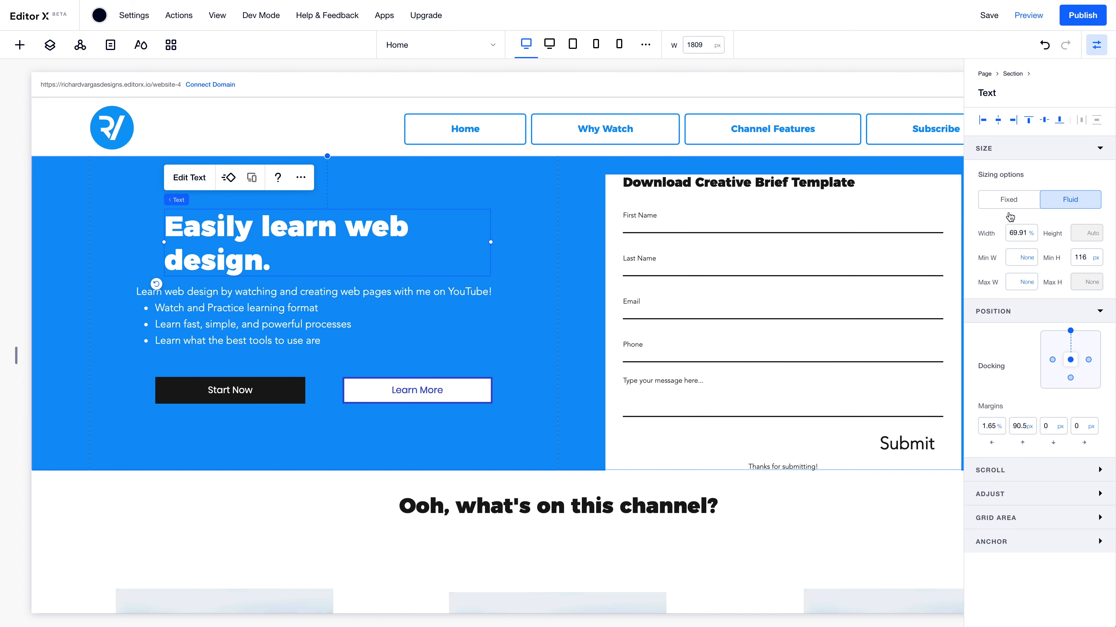
click(1013, 232)
text(80%)
key(Return)
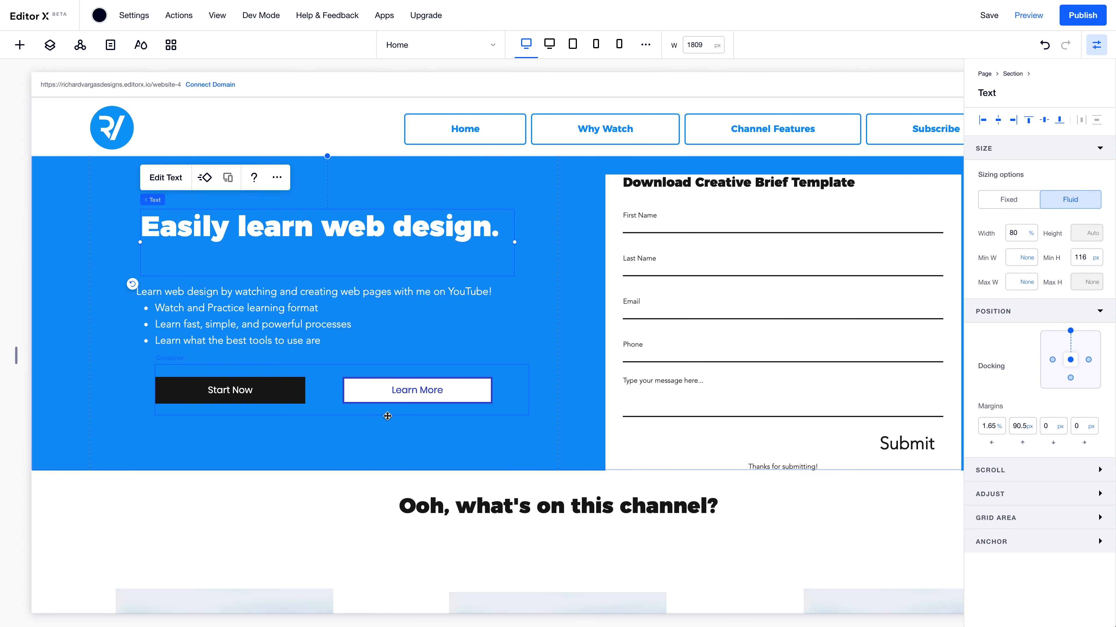
Align the left edges of the hero heading, the paragraph text and the button container with one another
click(324, 411)
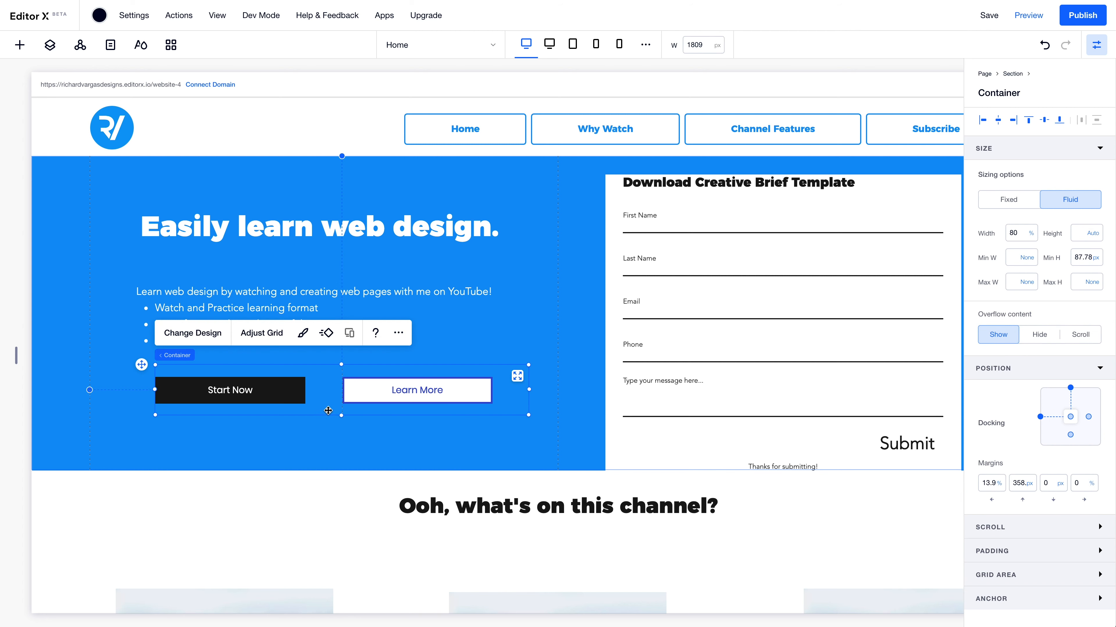
shift+click(186, 299)
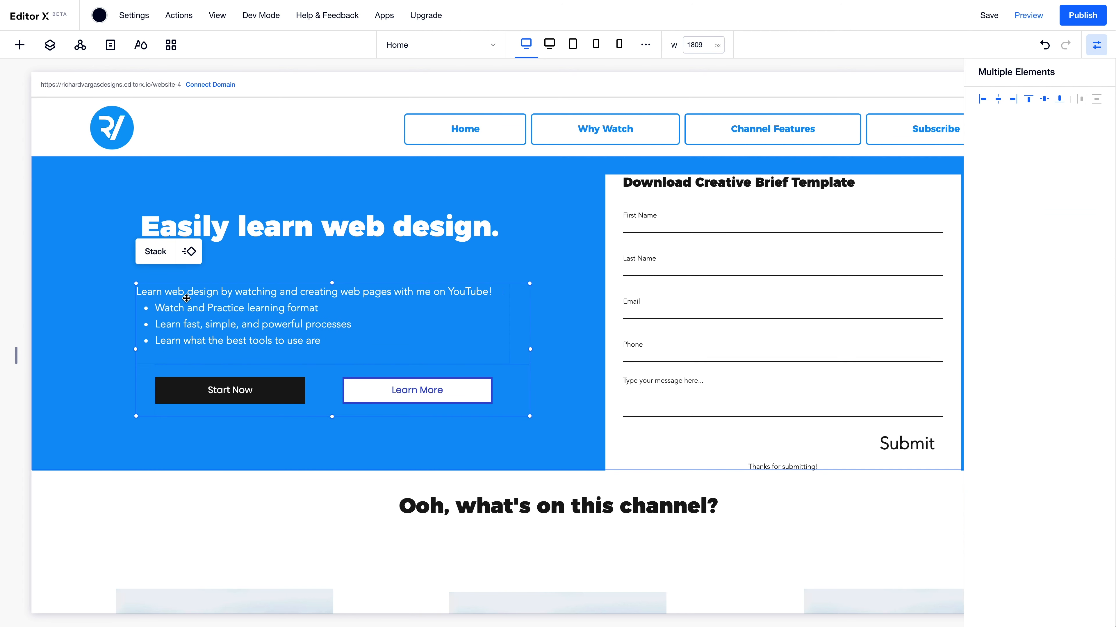
shift+click(247, 233)
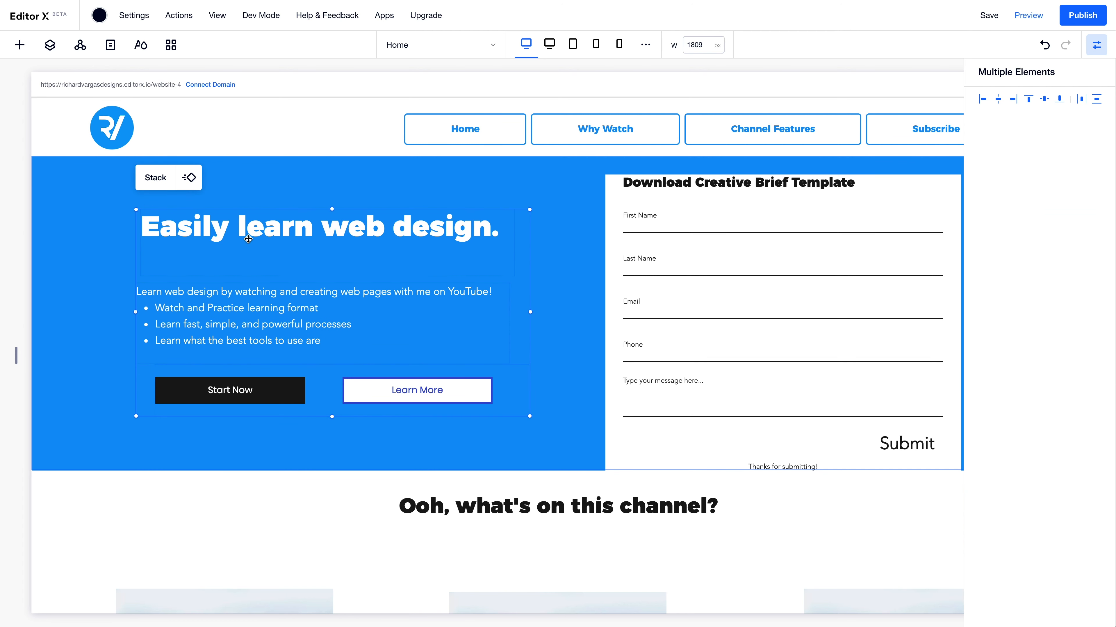
click(984, 100)
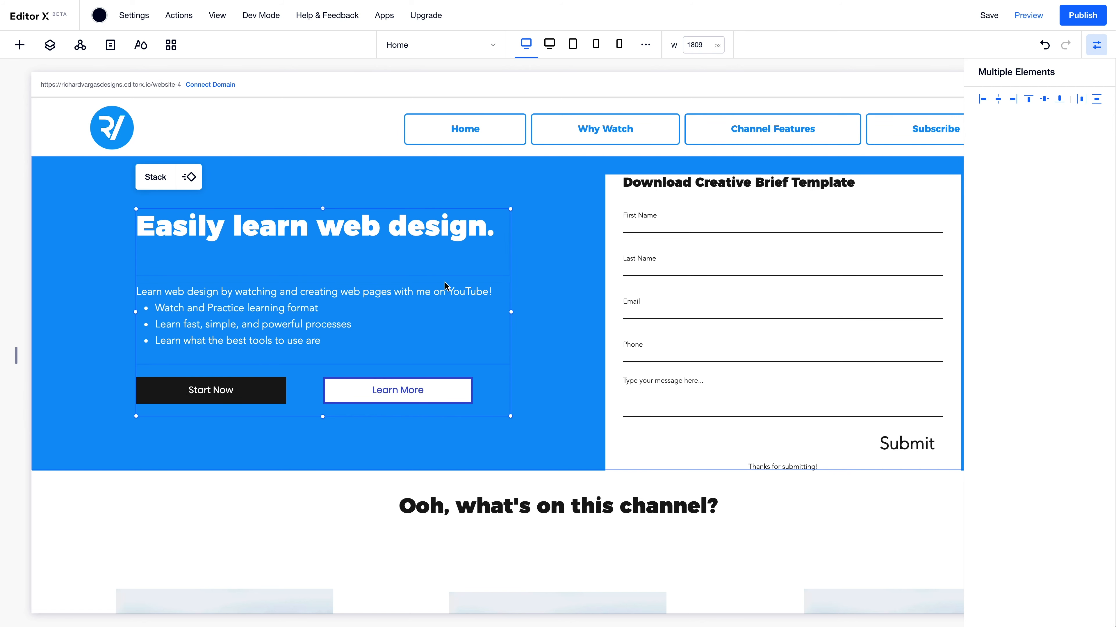
Stack the heading, paragraph text and button container, and align the stack to the left of its grid cell
click(434, 258)
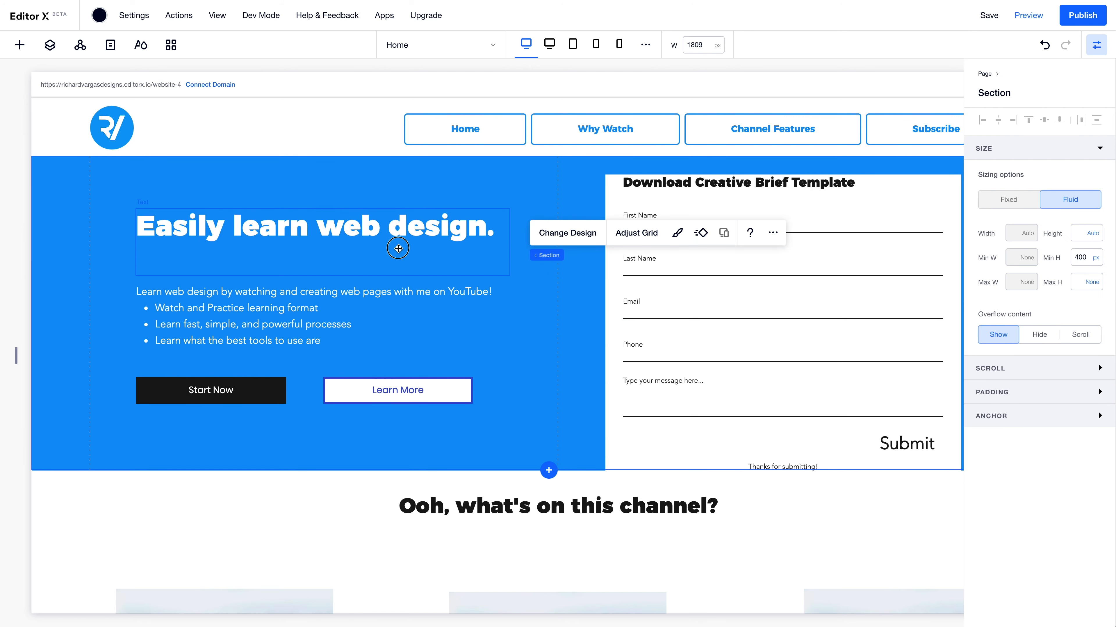
click(434, 258)
click(984, 120)
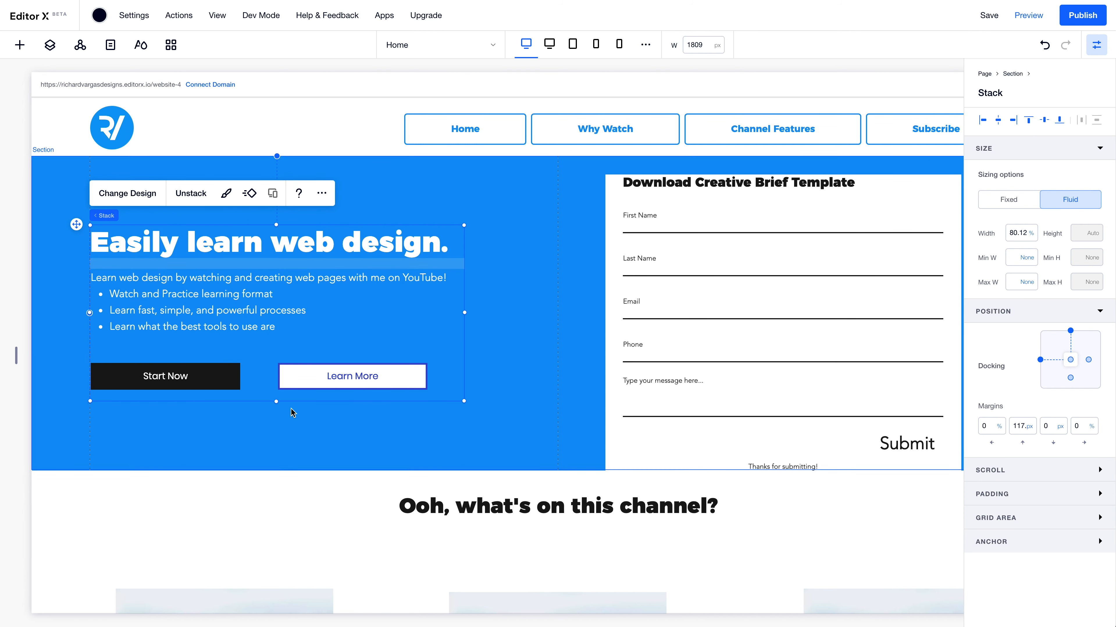
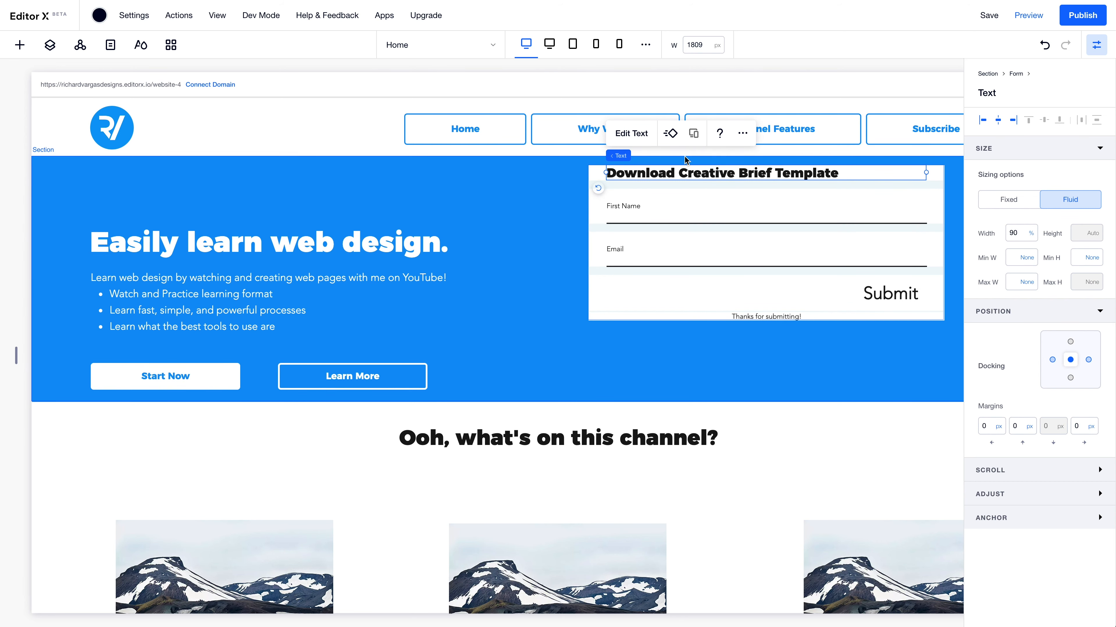
Reset the form title's style changes, apply Heading 3 to "Download Creative Brief Template" and centre its text
click(633, 133)
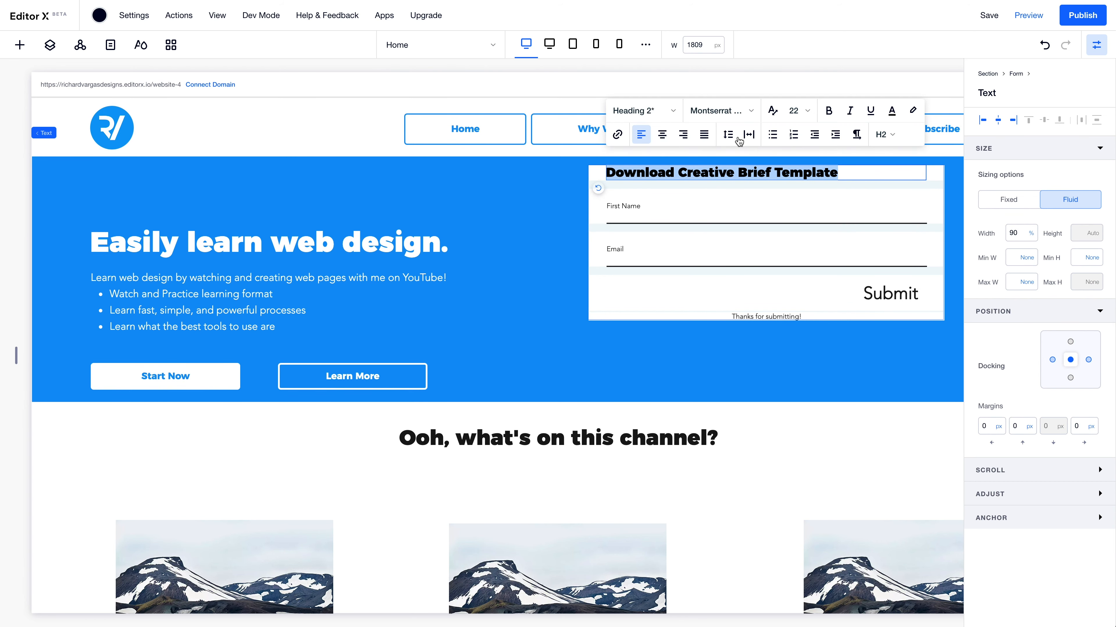
click(672, 111)
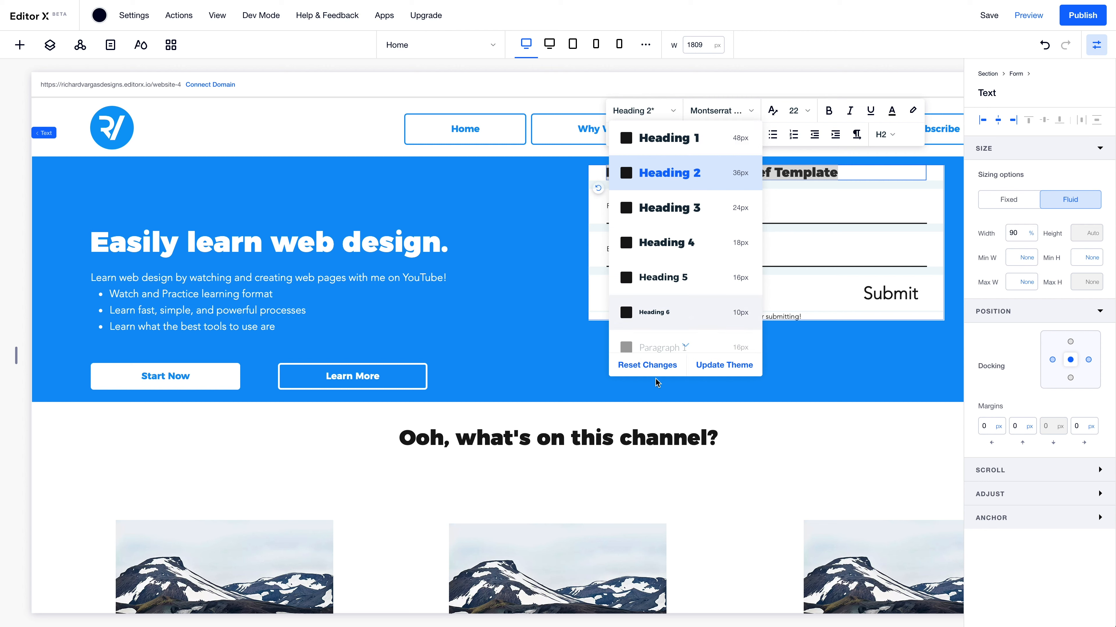
click(658, 364)
click(660, 110)
click(660, 212)
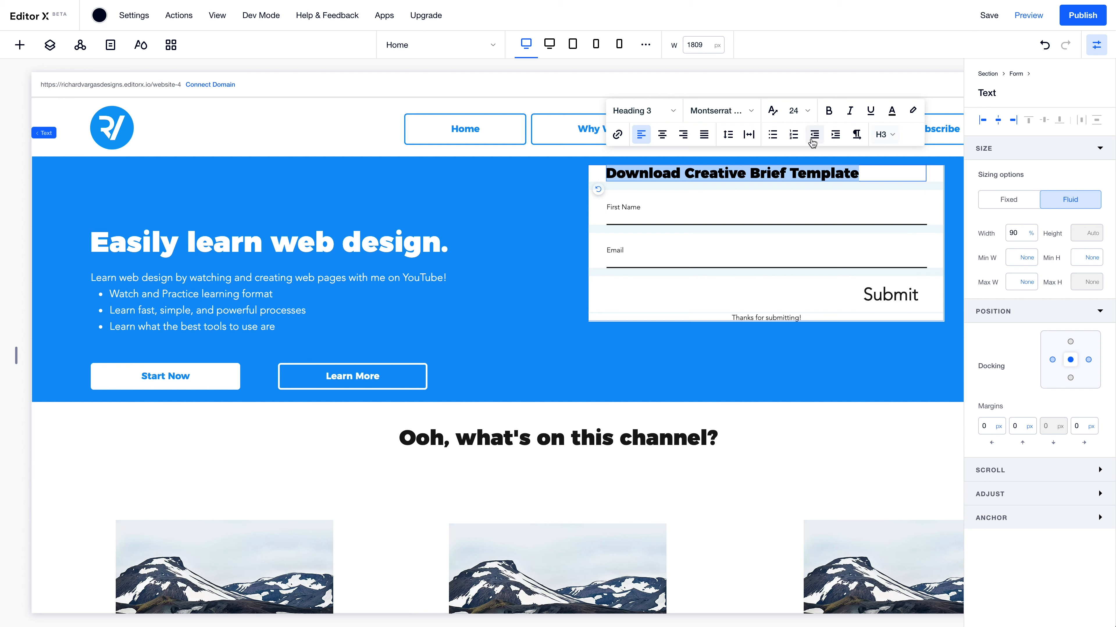
click(662, 134)
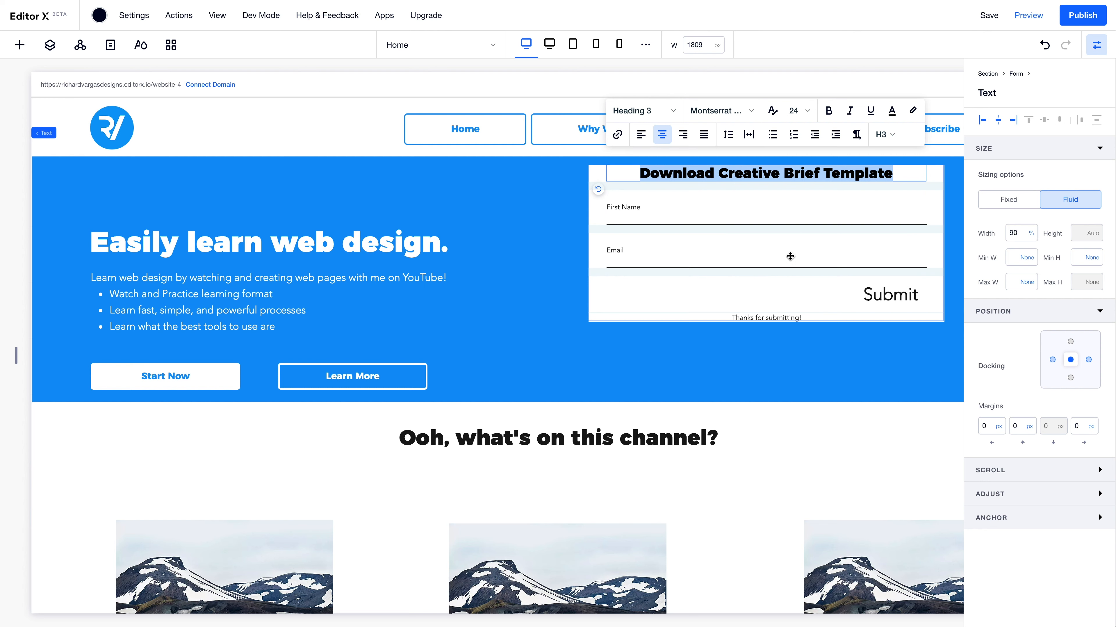
Set the form background's fill opacity to 60%
click(752, 290)
click(791, 133)
click(530, 242)
drag(517, 357, 502, 358)
click(533, 355)
text(60)
key(Return)
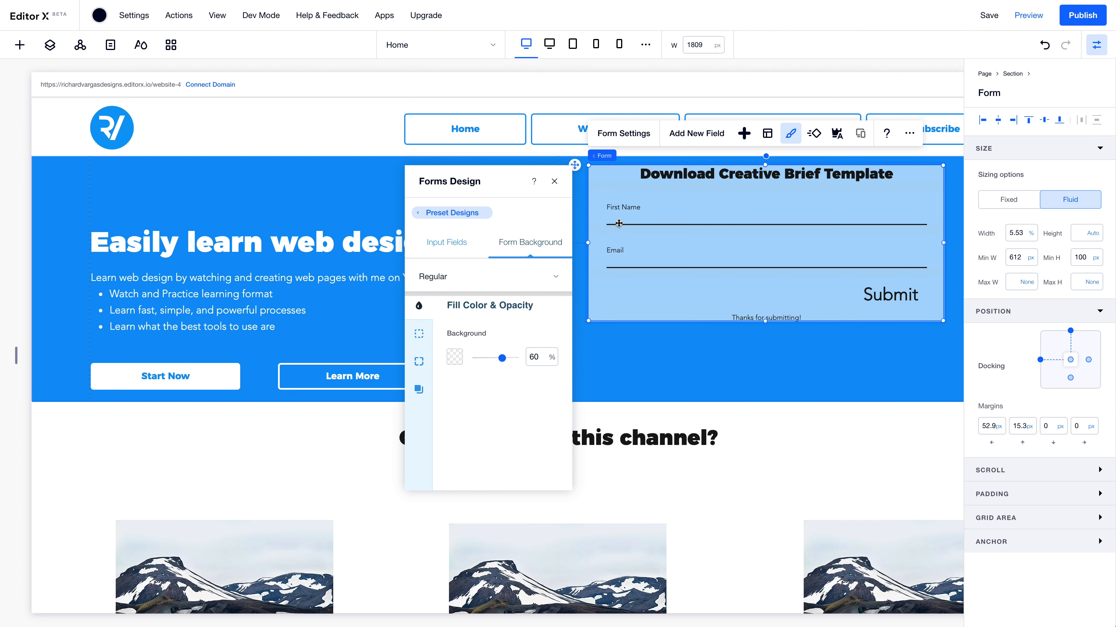
Round the form background's corners with a 5 px radius
click(420, 336)
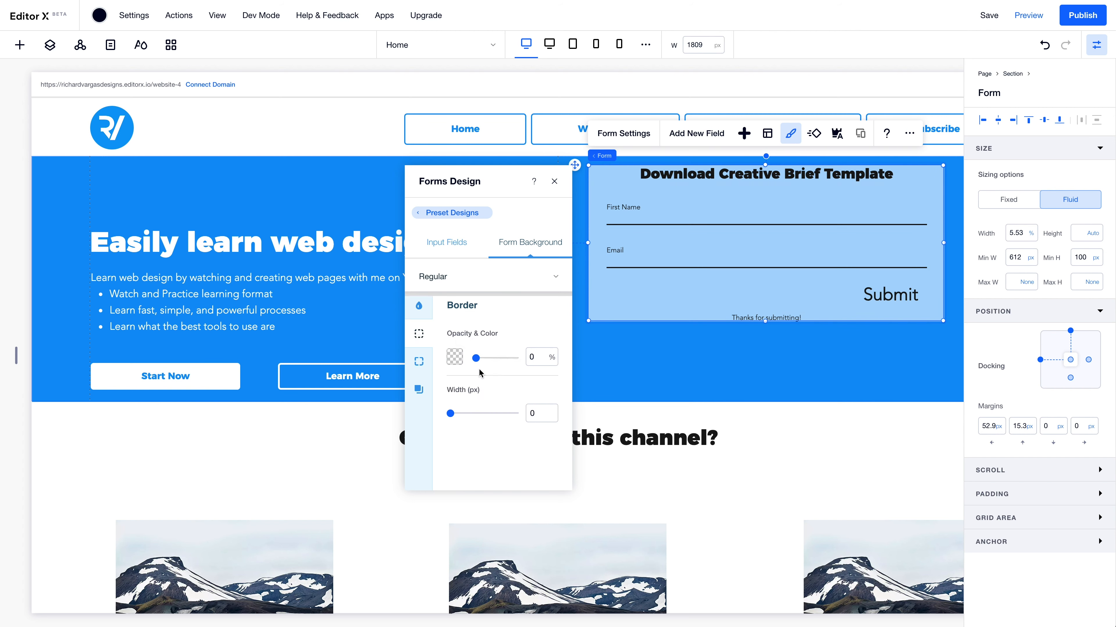
click(419, 361)
click(459, 352)
click(448, 353)
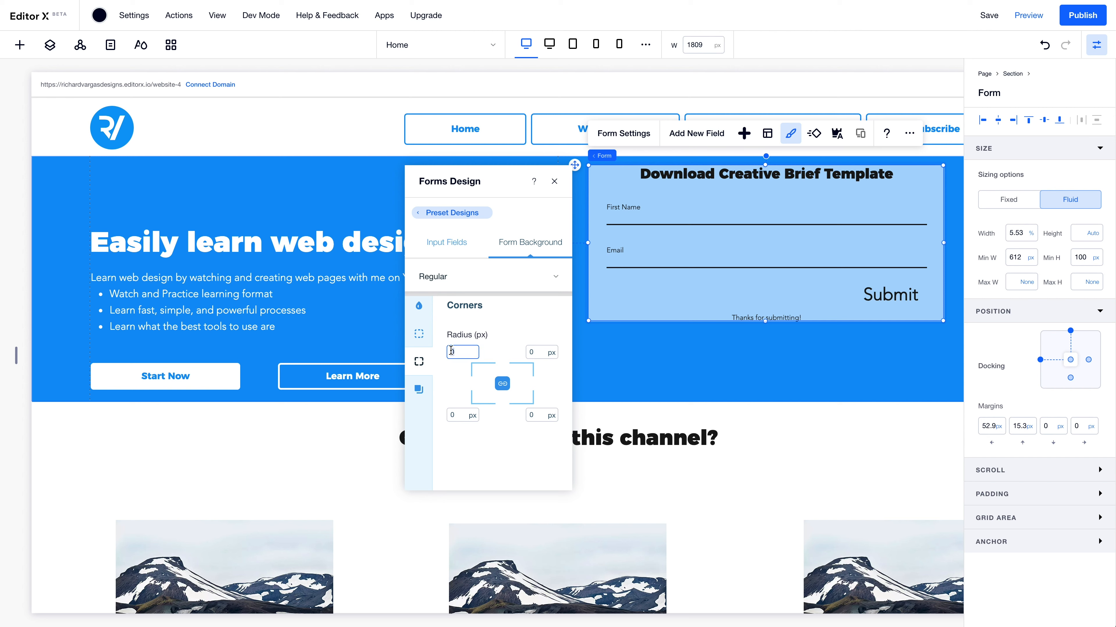
text(5)
key(Tab)
click(554, 180)
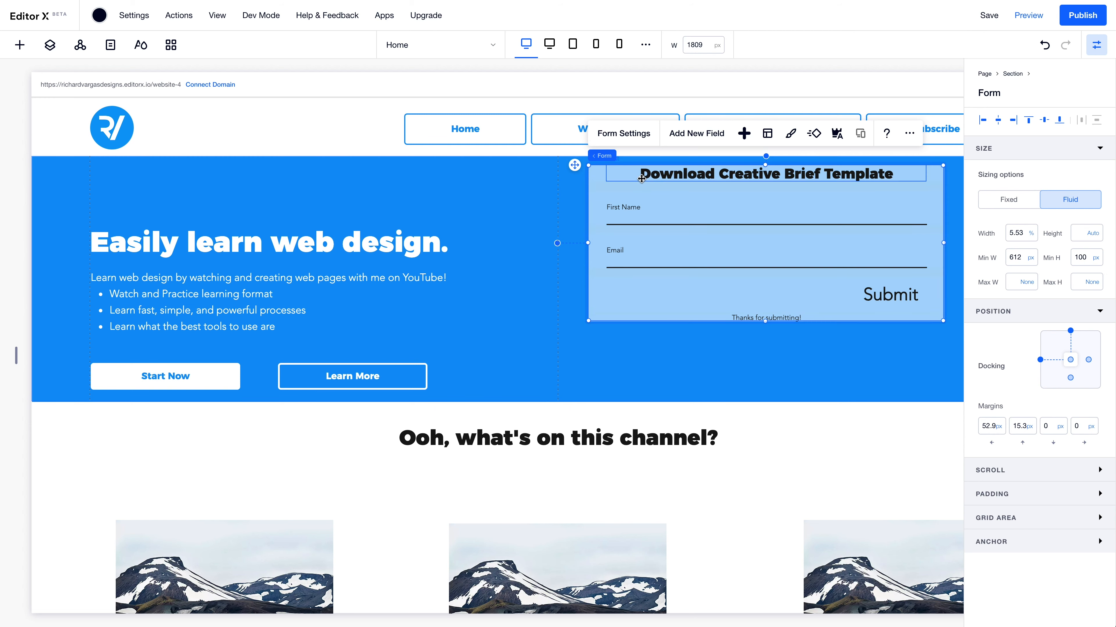
Align the form to the left and vertical centre of its hero grid cell
click(982, 123)
click(1044, 123)
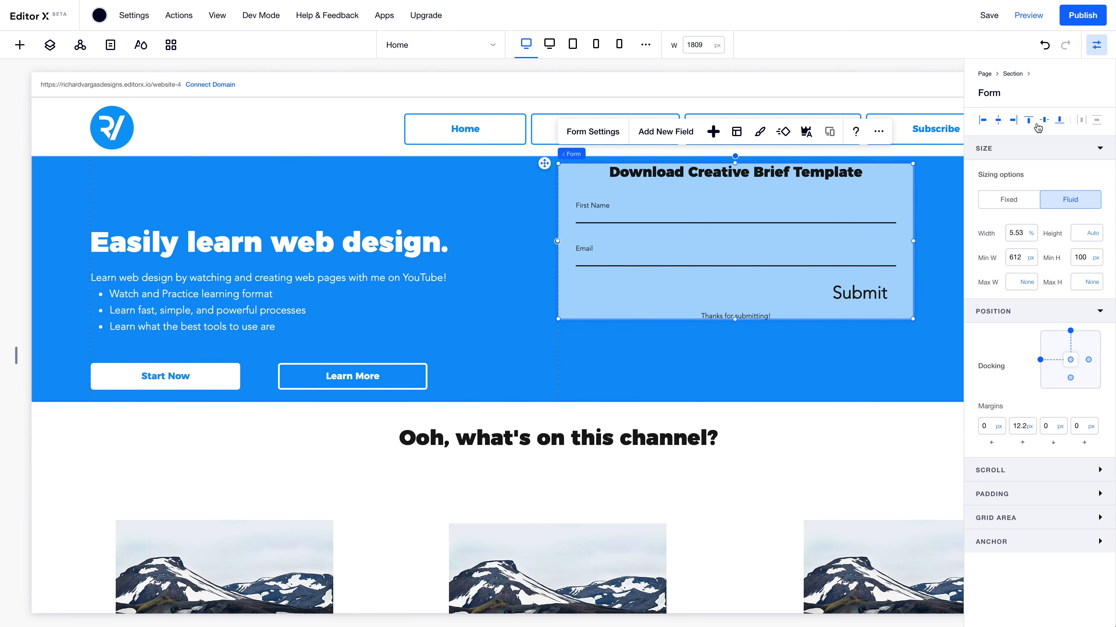
Select the form's title, First Name field and Email field together and move them slightly down inside the form
click(667, 241)
shift+click(705, 280)
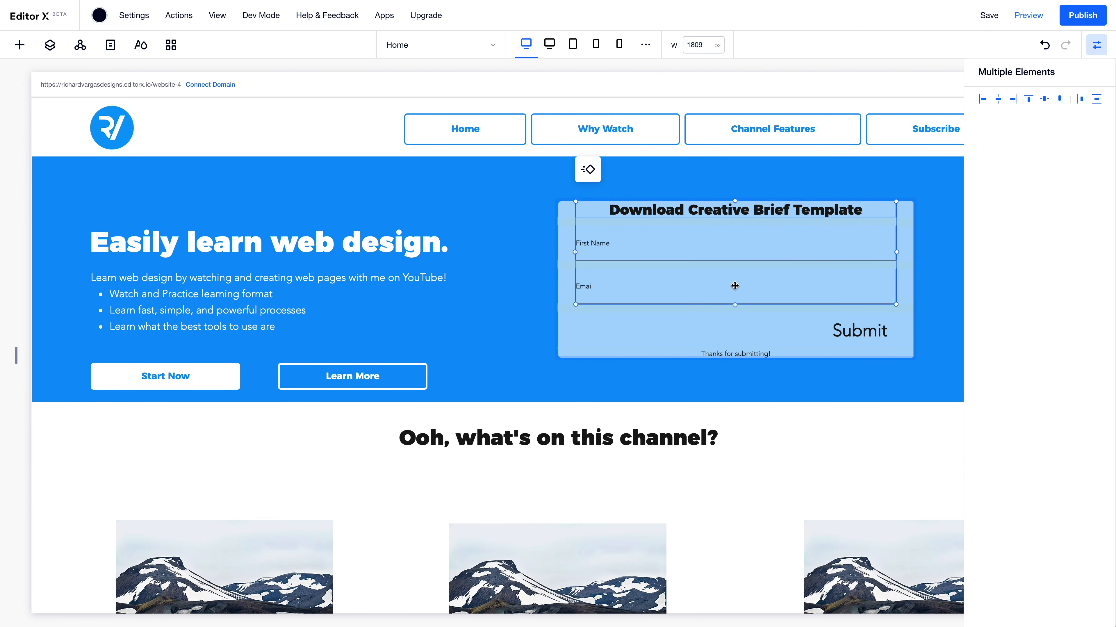
drag(762, 292, 762, 300)
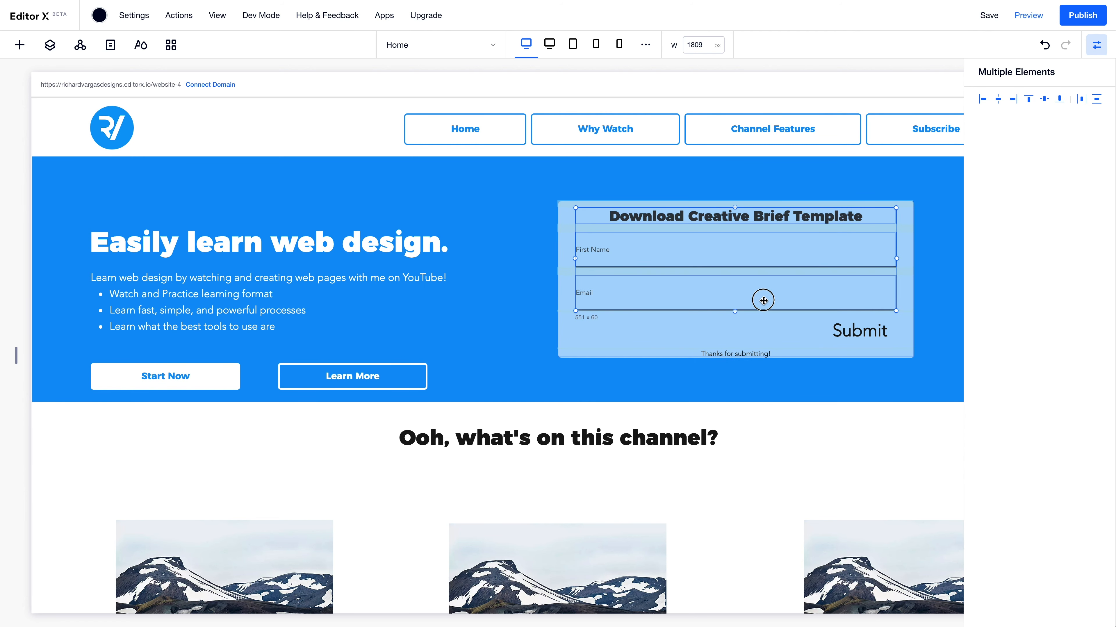
Set the text colour of the form title "Download Creative Brief Template" to white (#FFFFFF)
click(661, 218)
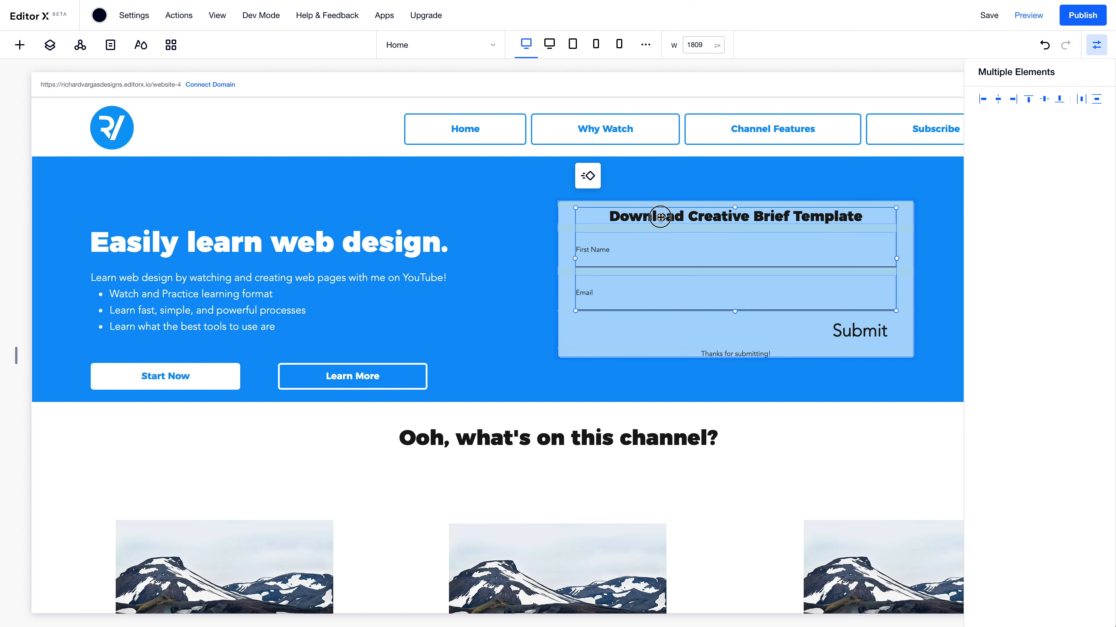
click(567, 254)
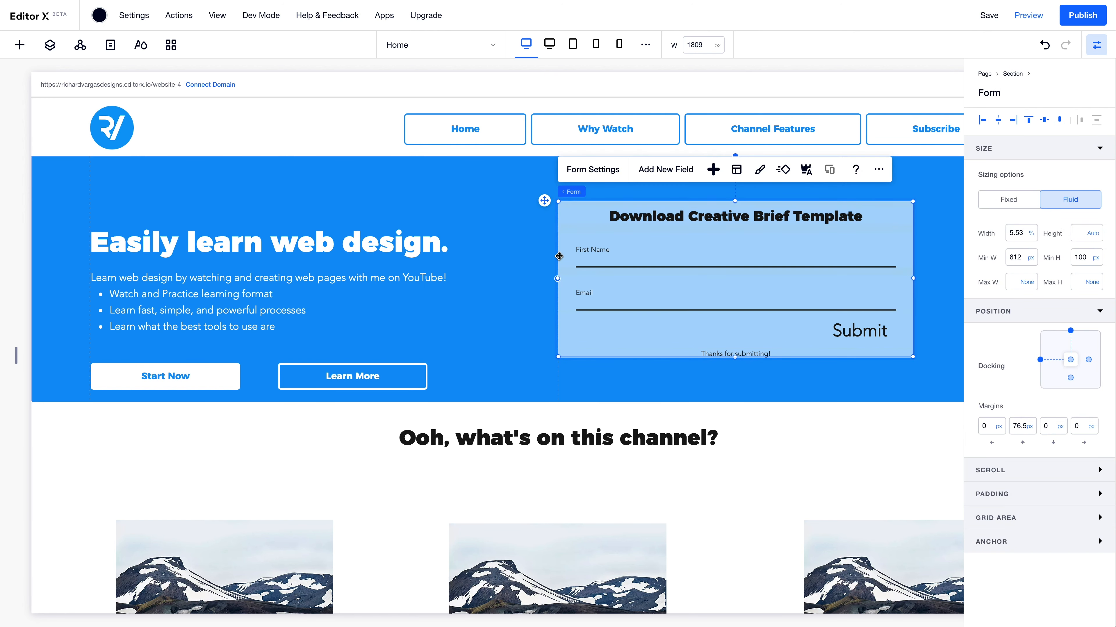
click(551, 257)
click(657, 212)
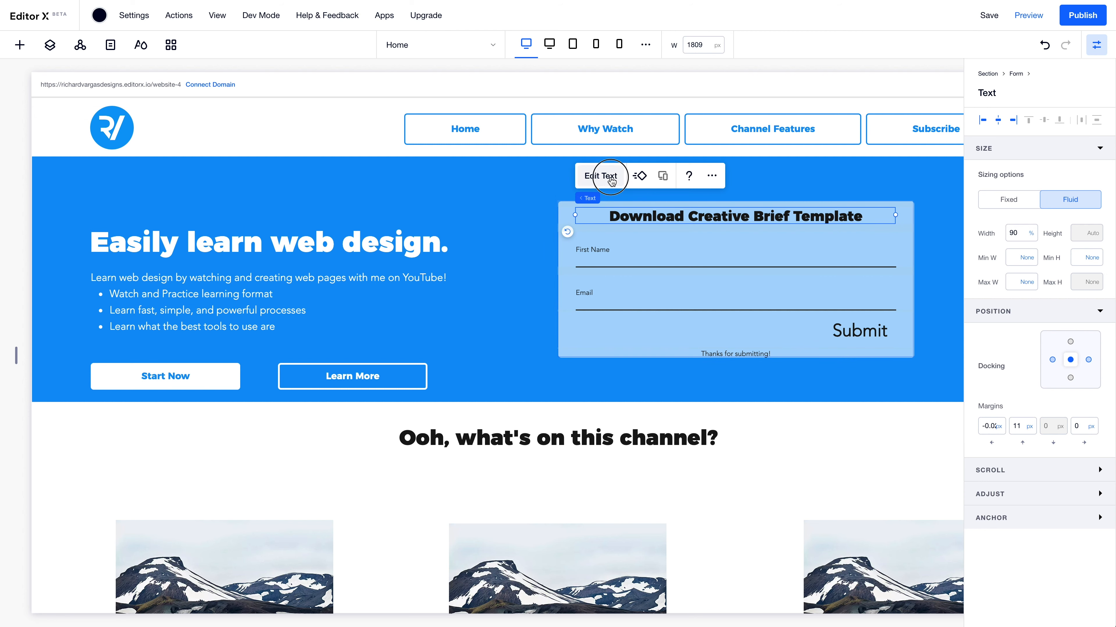
click(598, 176)
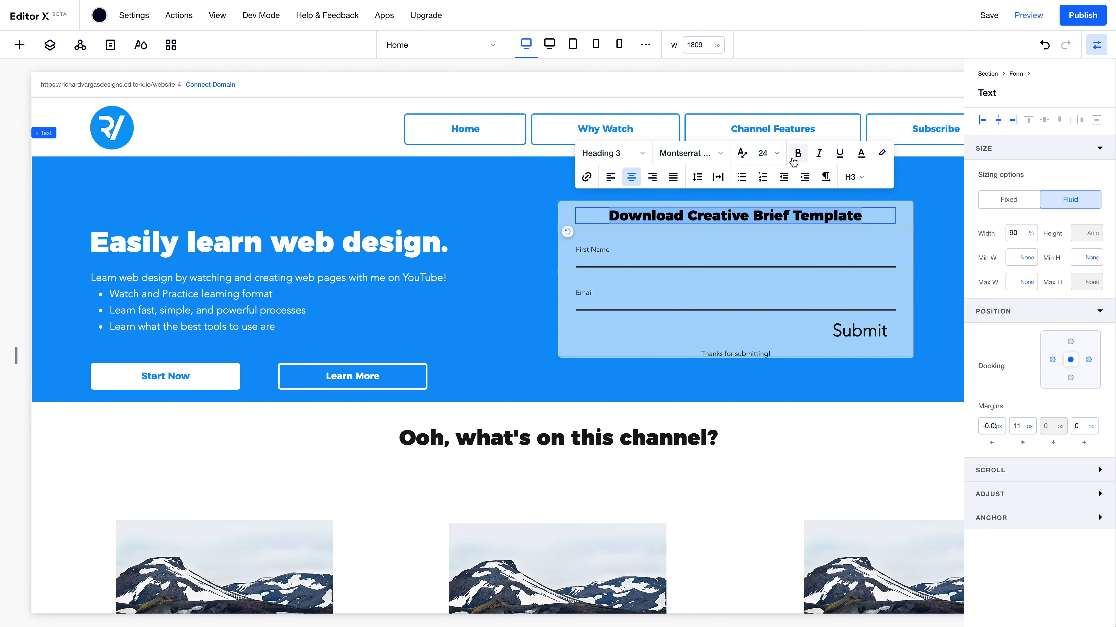
click(865, 155)
click(817, 223)
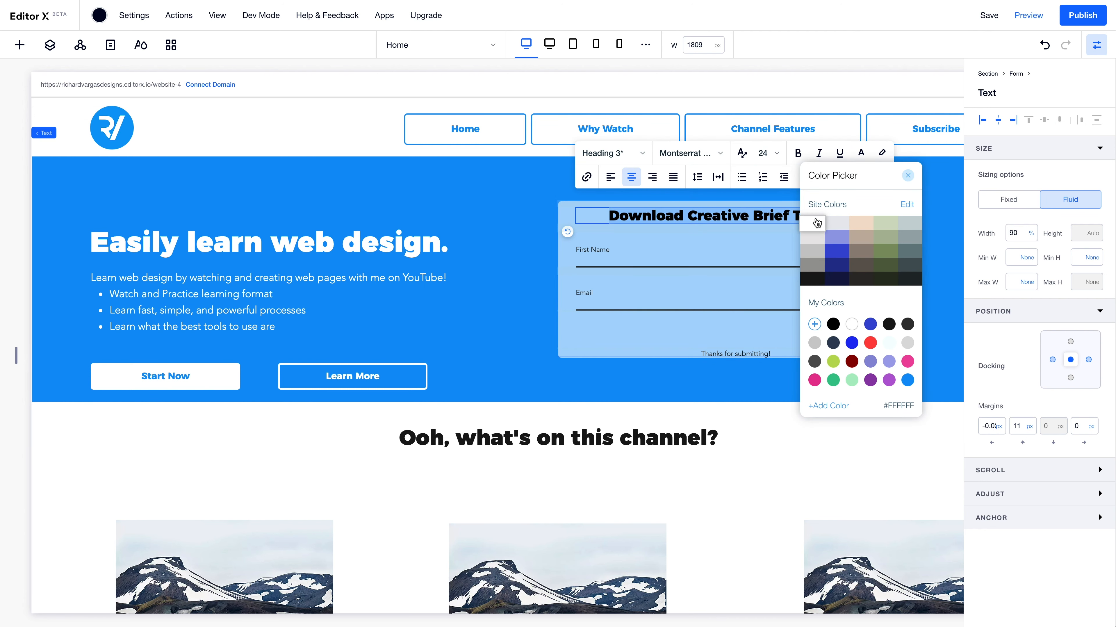
click(908, 176)
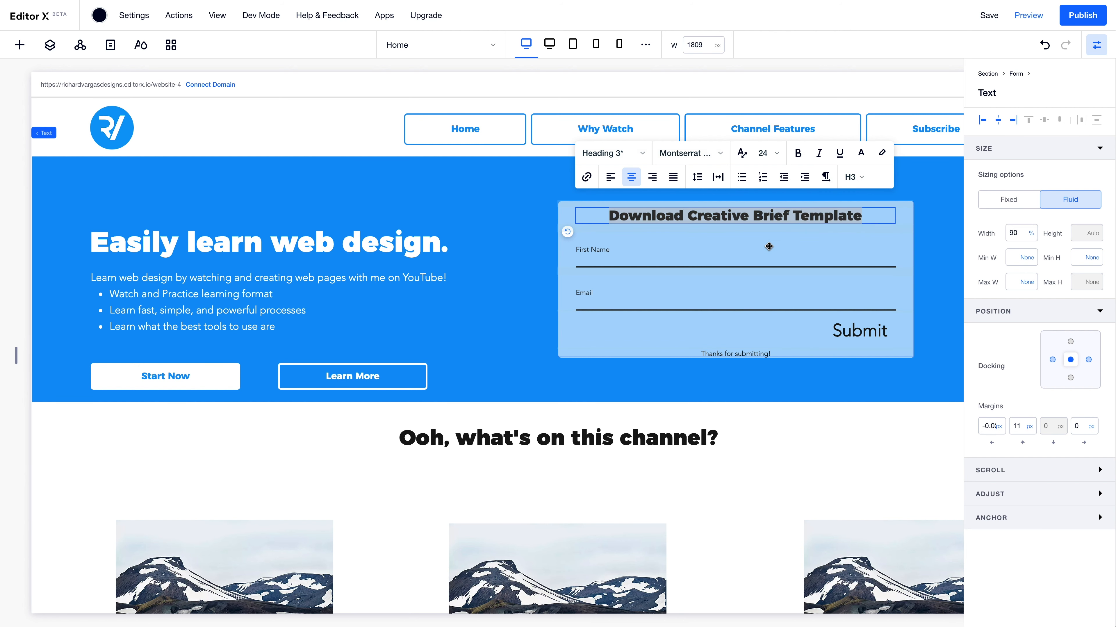
Give the form's First Name field a white (#FFFFFF) border with the Bottom style
click(698, 254)
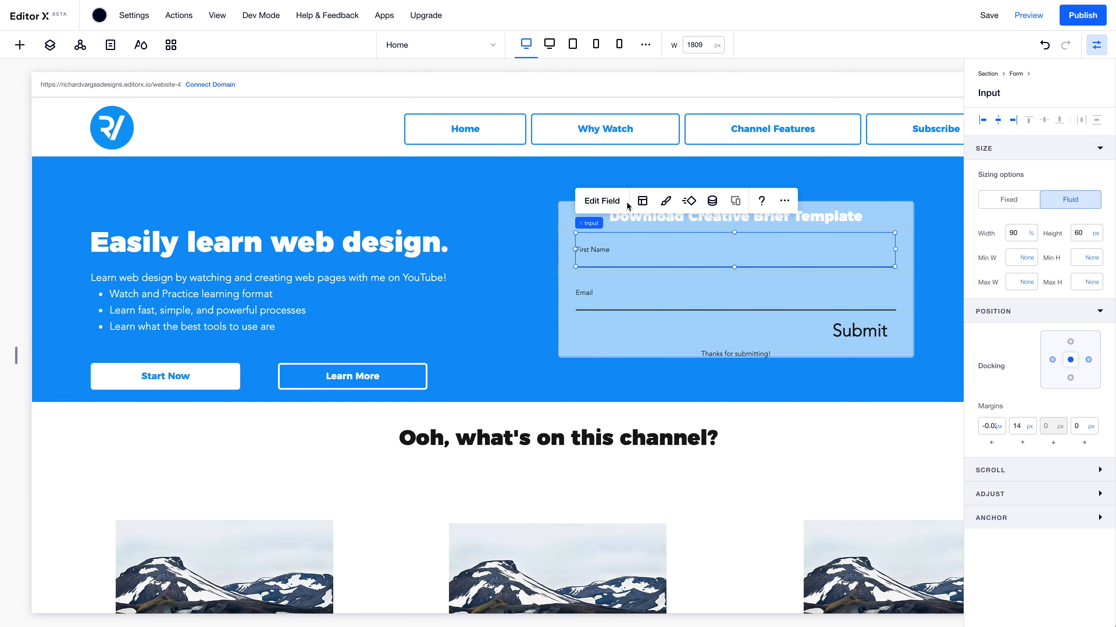
click(668, 202)
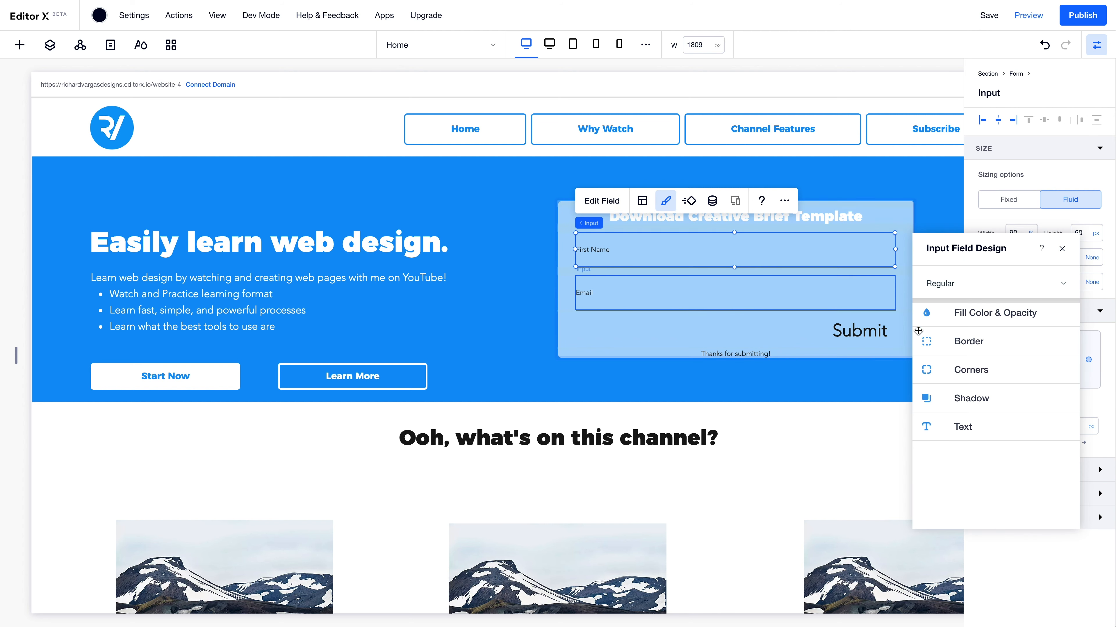
click(975, 319)
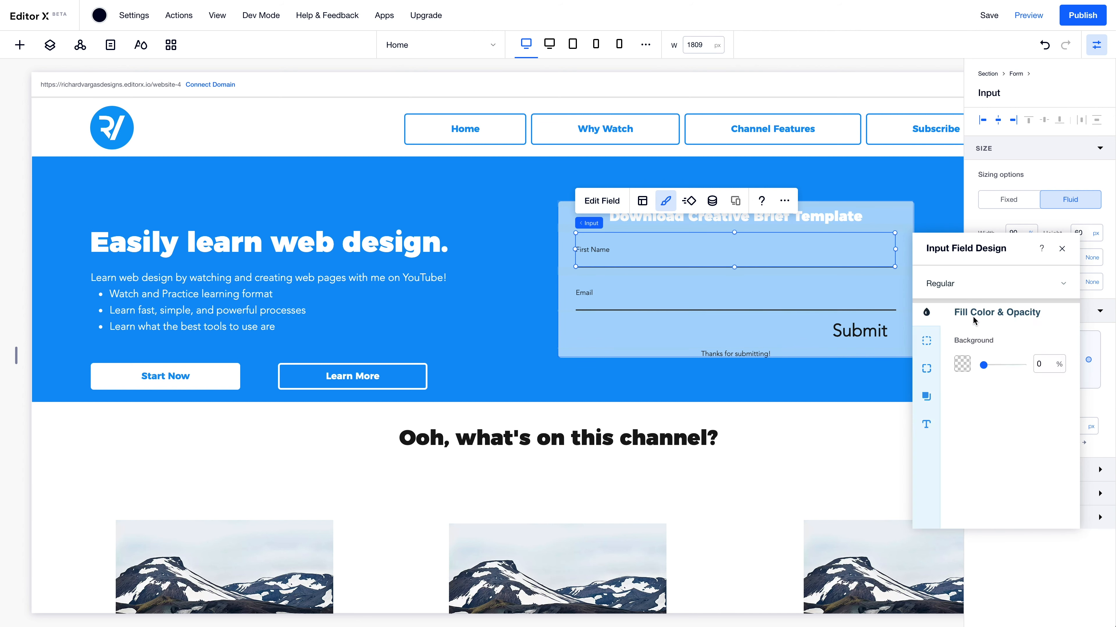
click(933, 349)
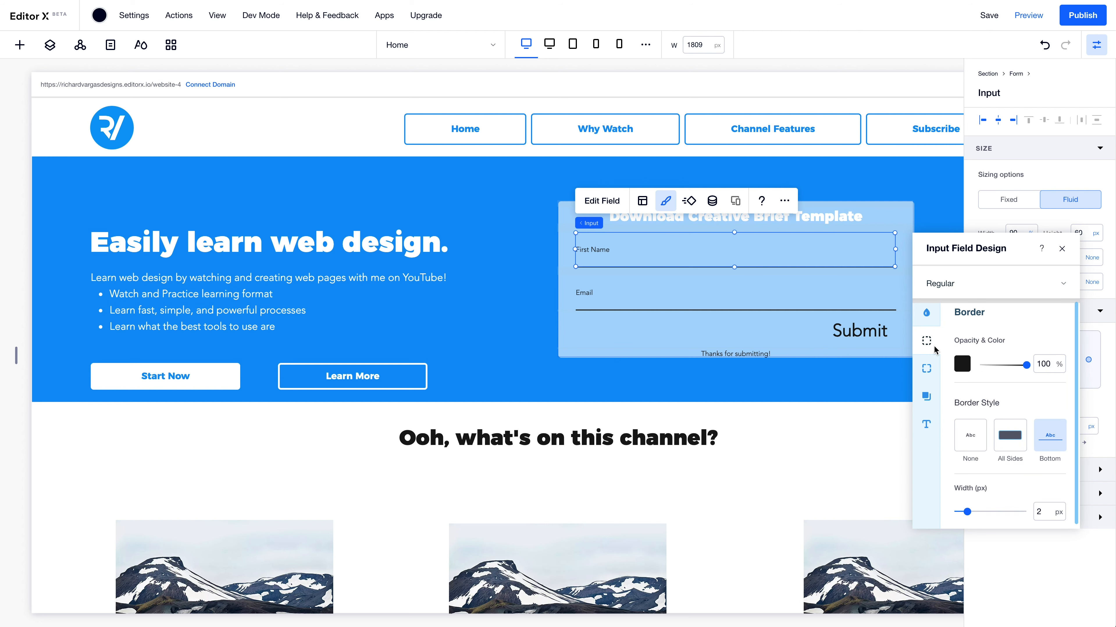
click(968, 370)
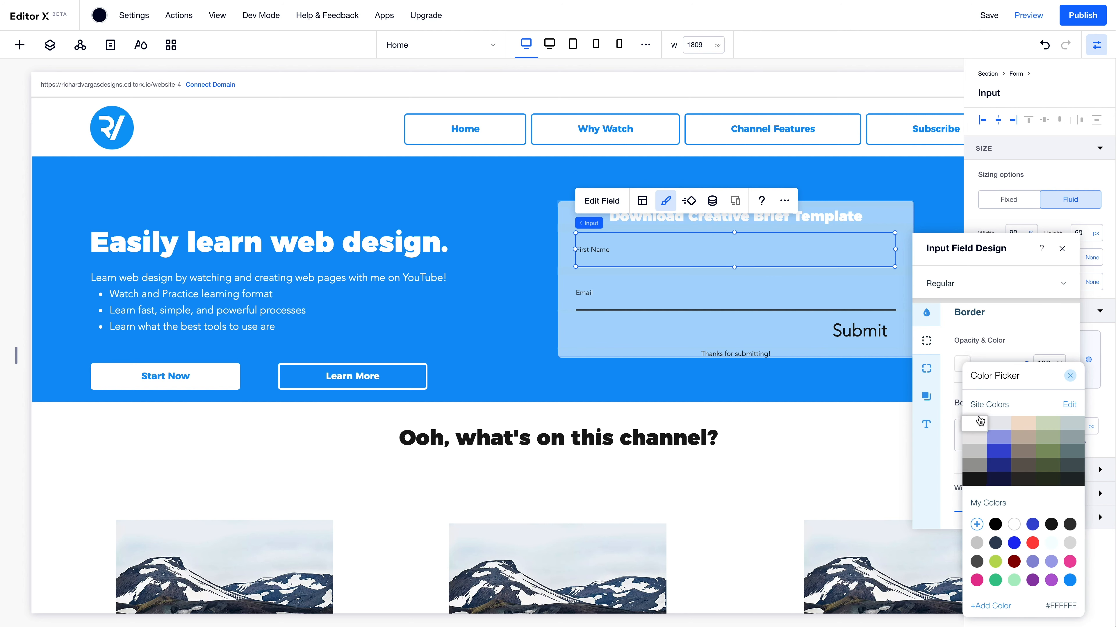
click(1073, 376)
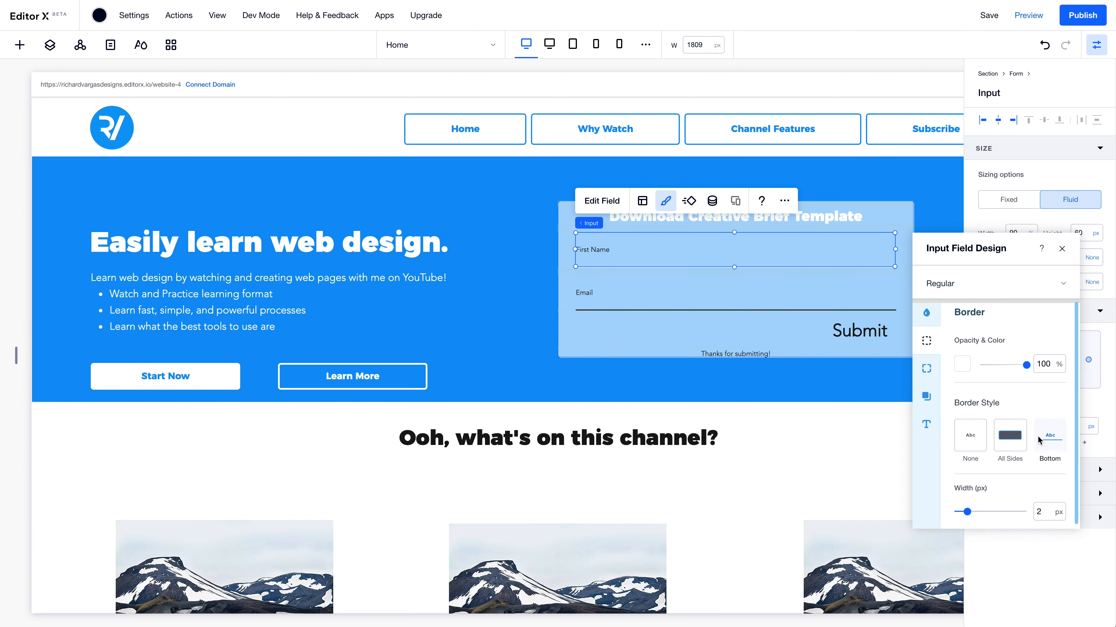
click(1040, 440)
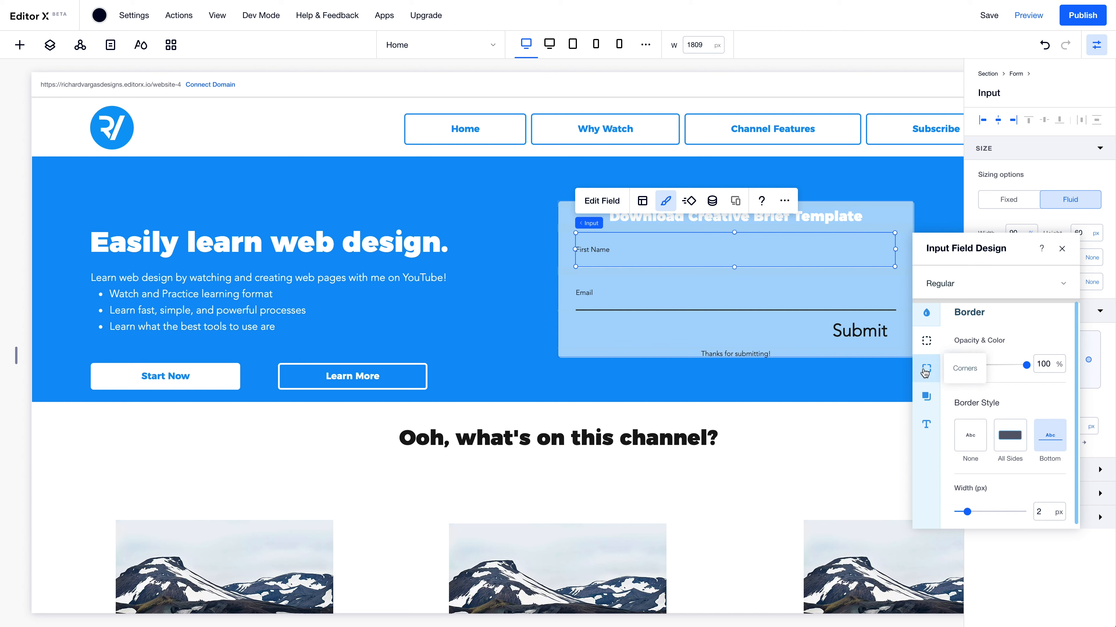
Set both text colours of the First Name field to white (#FFFFFF)
click(928, 424)
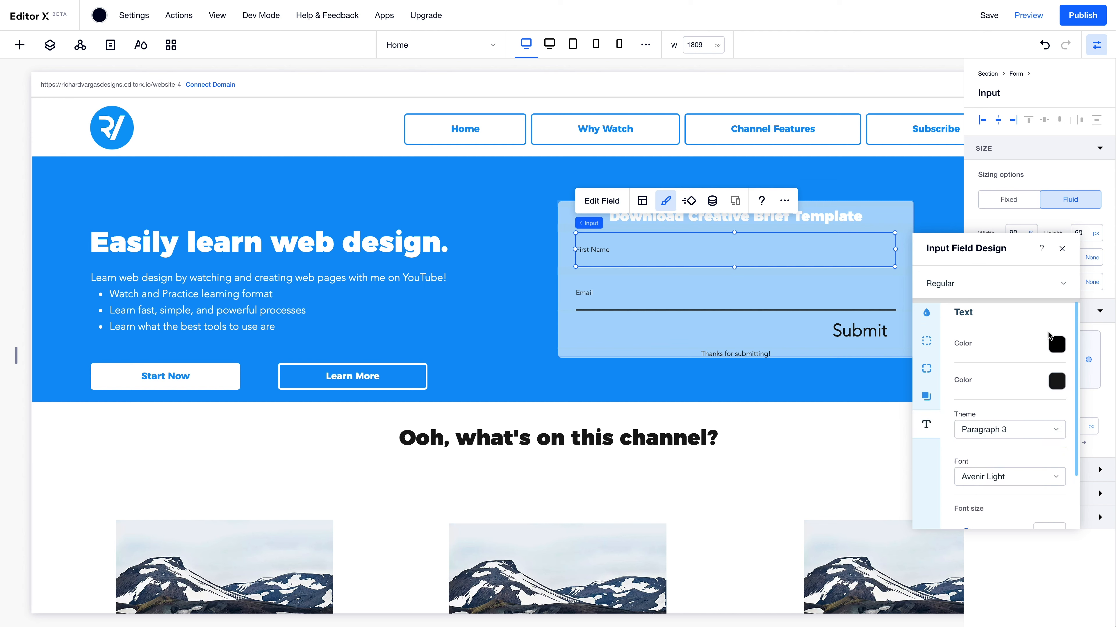
click(1056, 343)
click(917, 336)
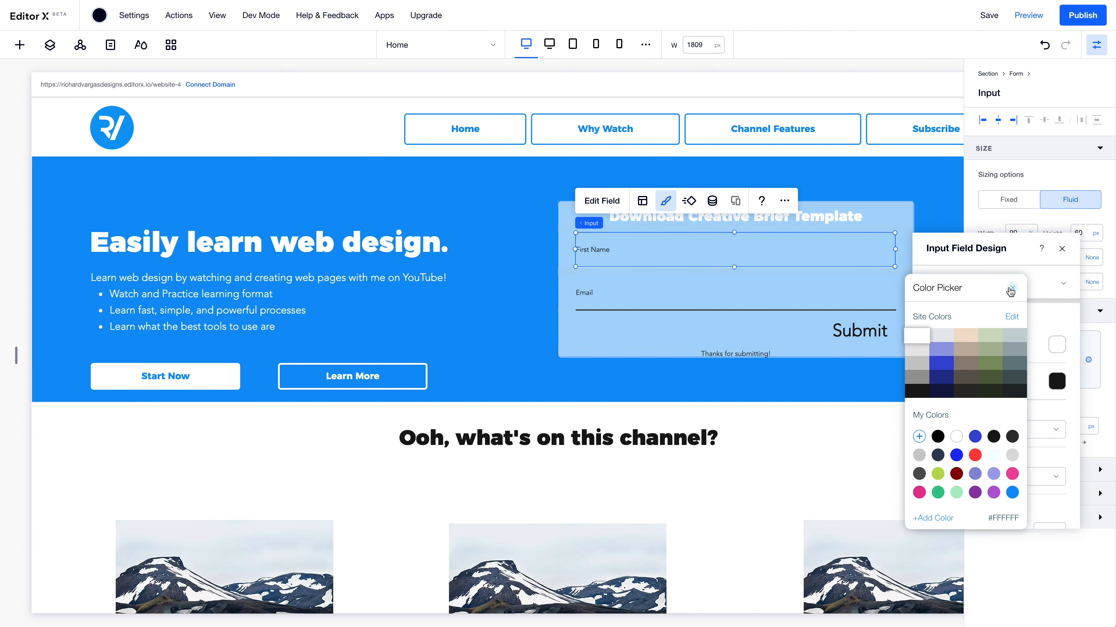
click(1012, 289)
click(1063, 386)
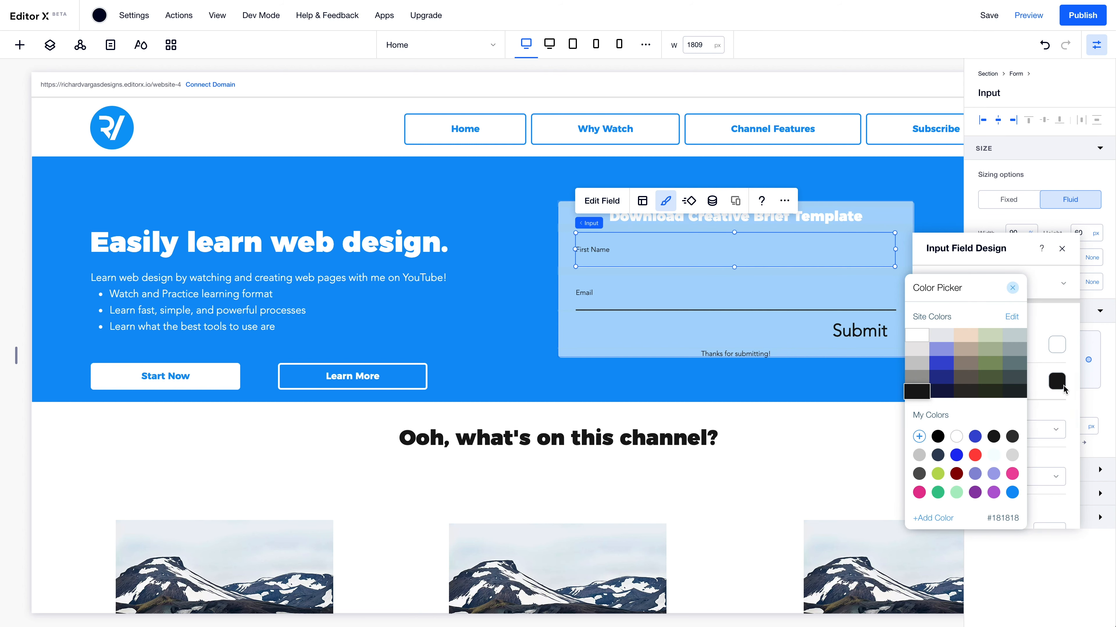
click(929, 336)
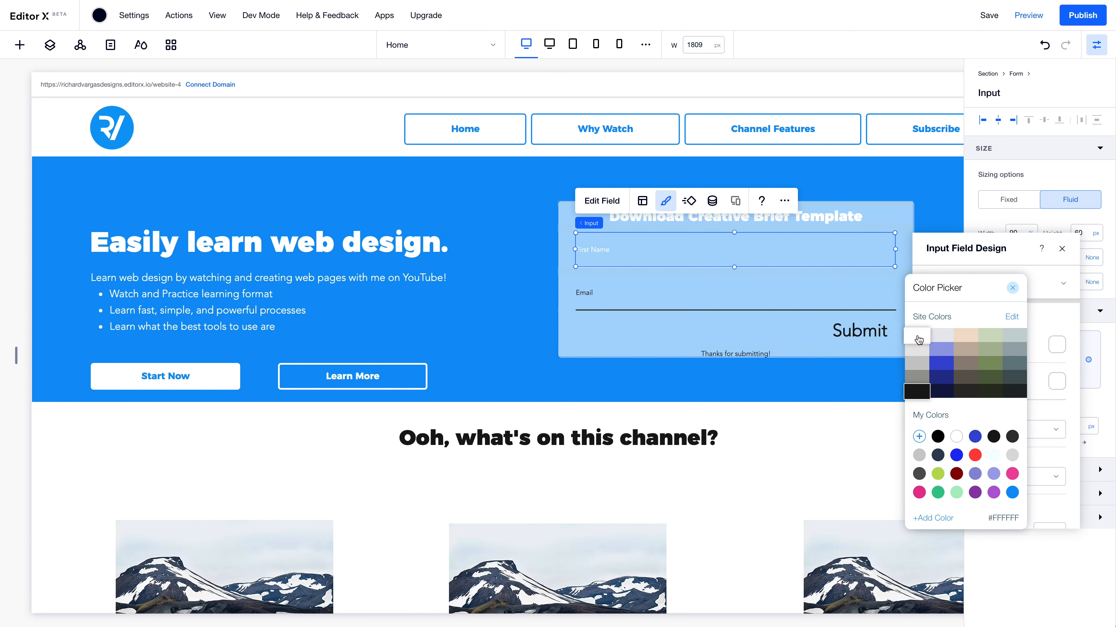
click(1014, 289)
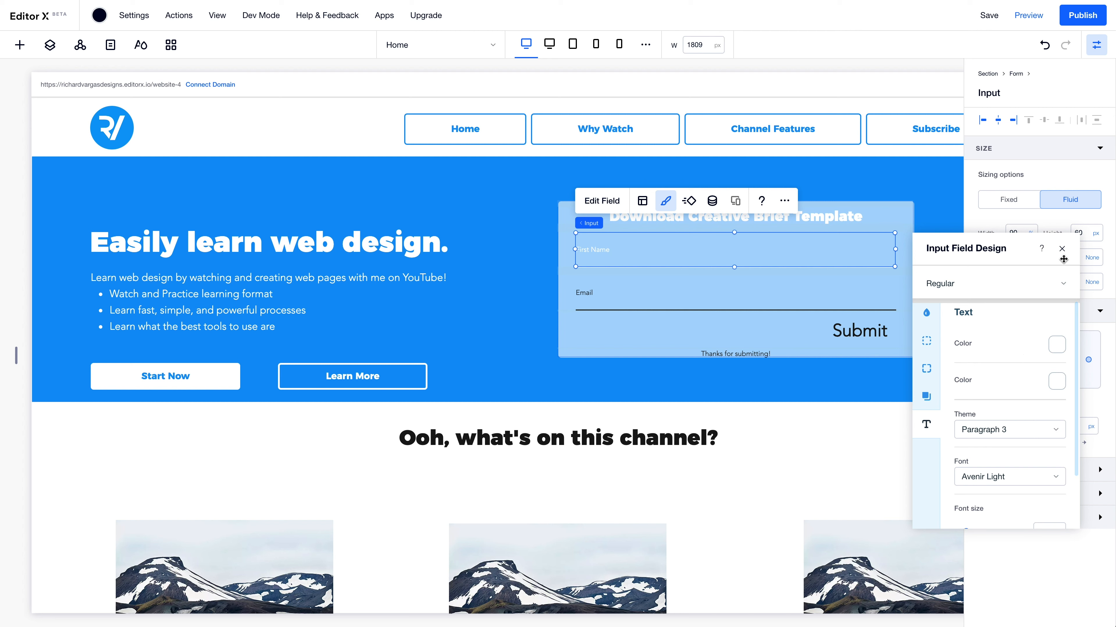
click(1063, 249)
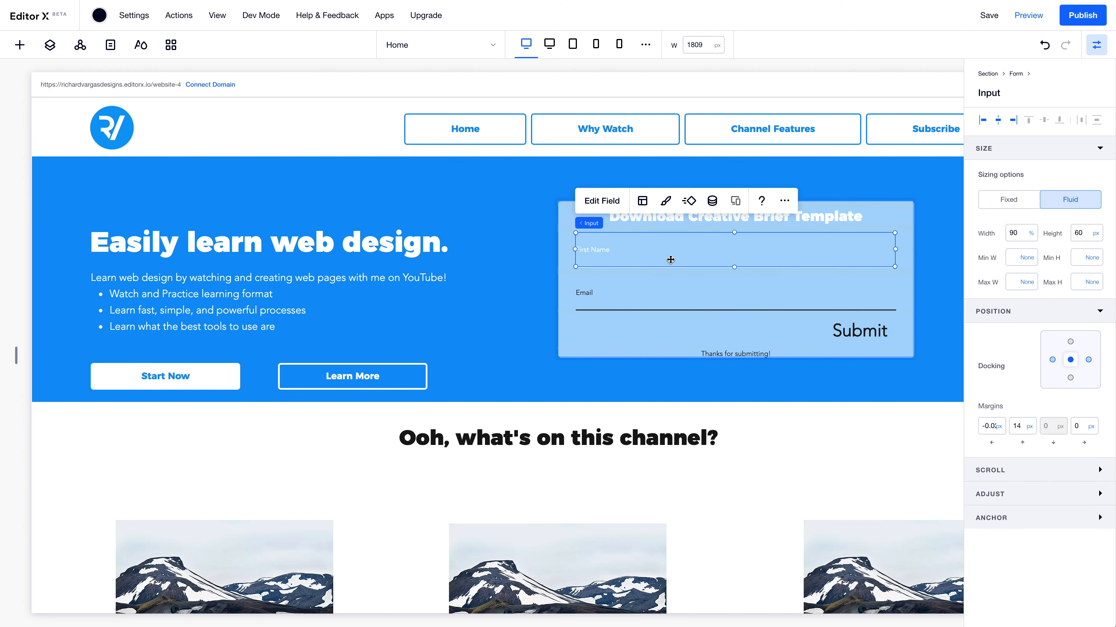
Apply the Paragraph 1 text theme to the First Name field and make its text bold
click(666, 200)
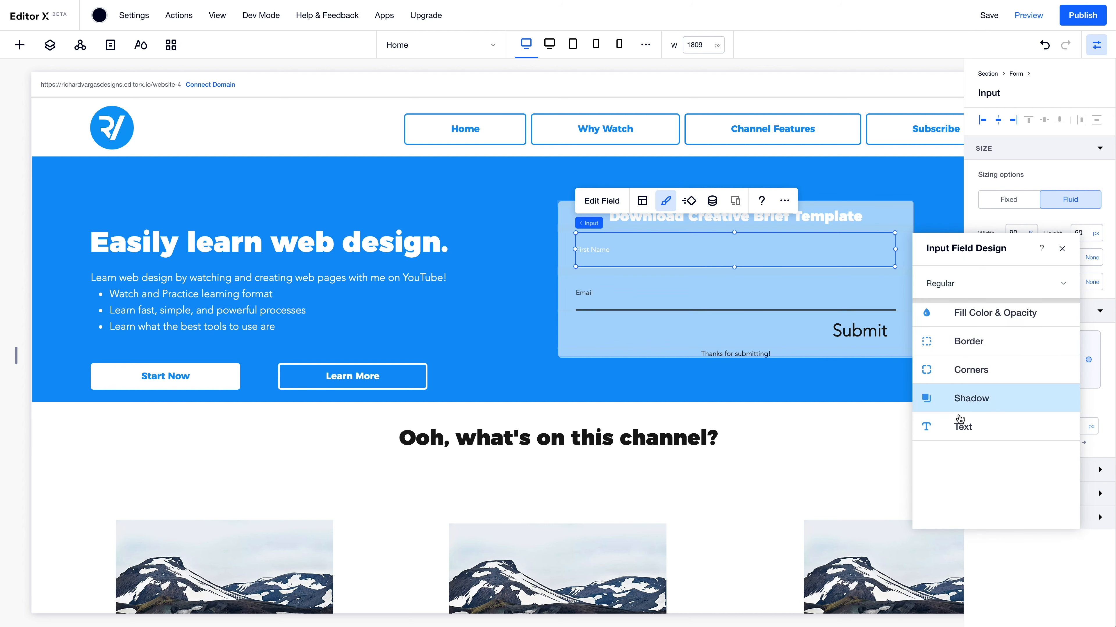
click(963, 427)
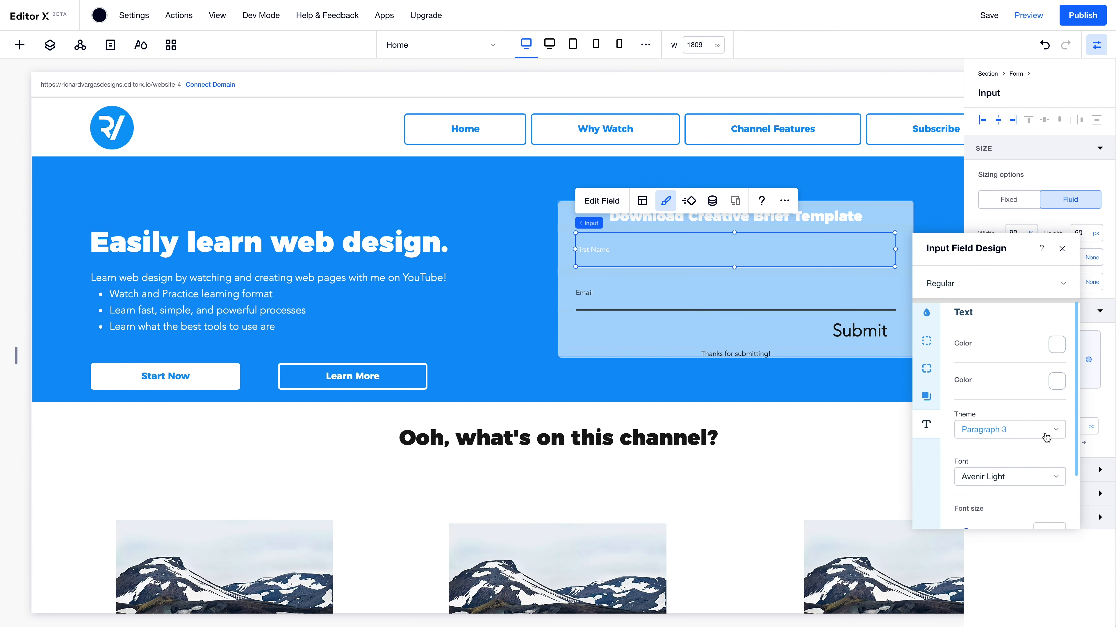
scroll(1048, 439, down, 1)
click(1045, 474)
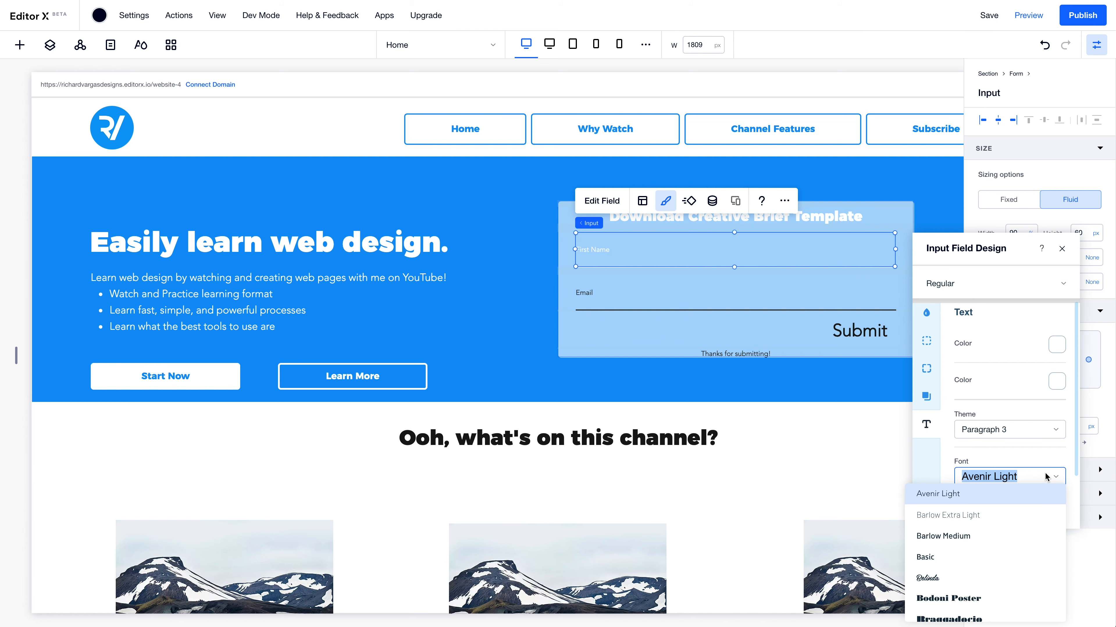
click(1046, 425)
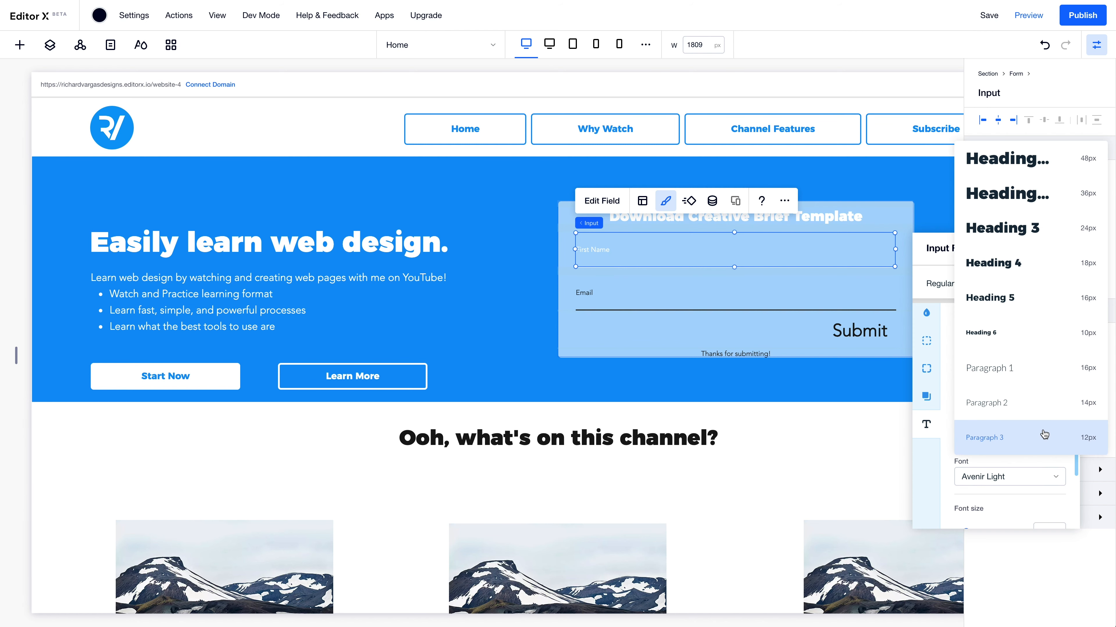
click(1020, 373)
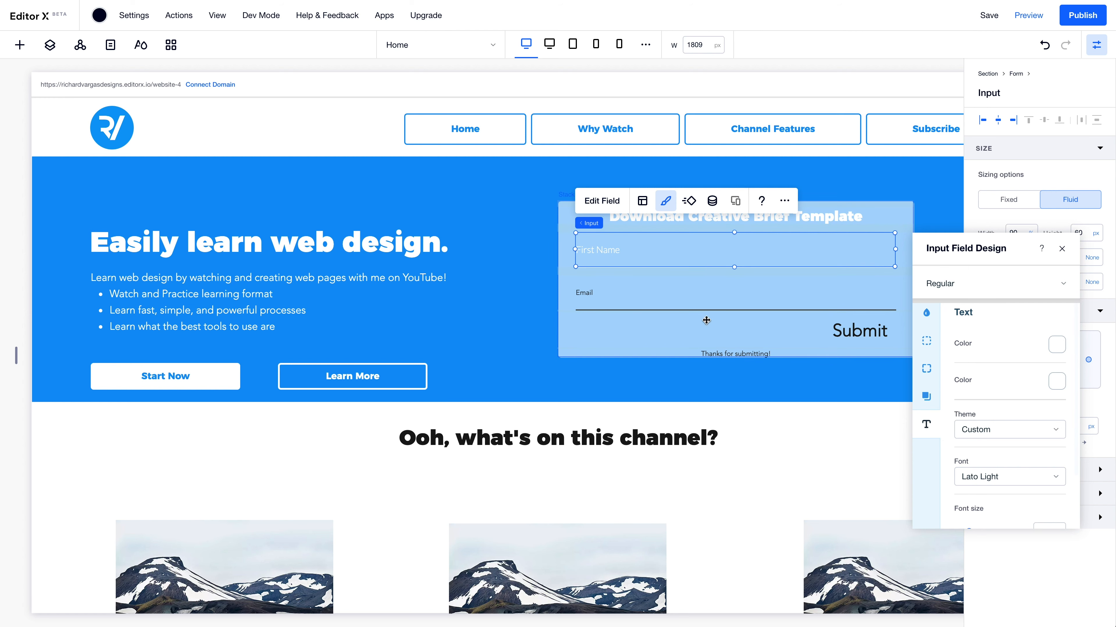
scroll(1027, 480, down, 2)
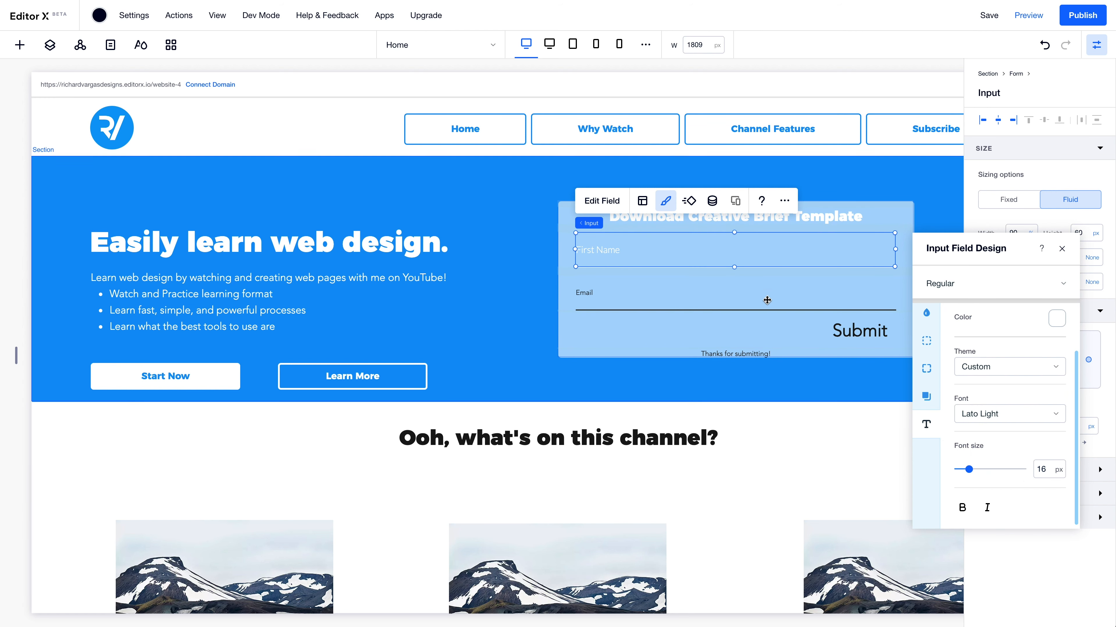
click(962, 508)
Set both text colours of the form's Email field to white (#FFFFFF)
click(640, 299)
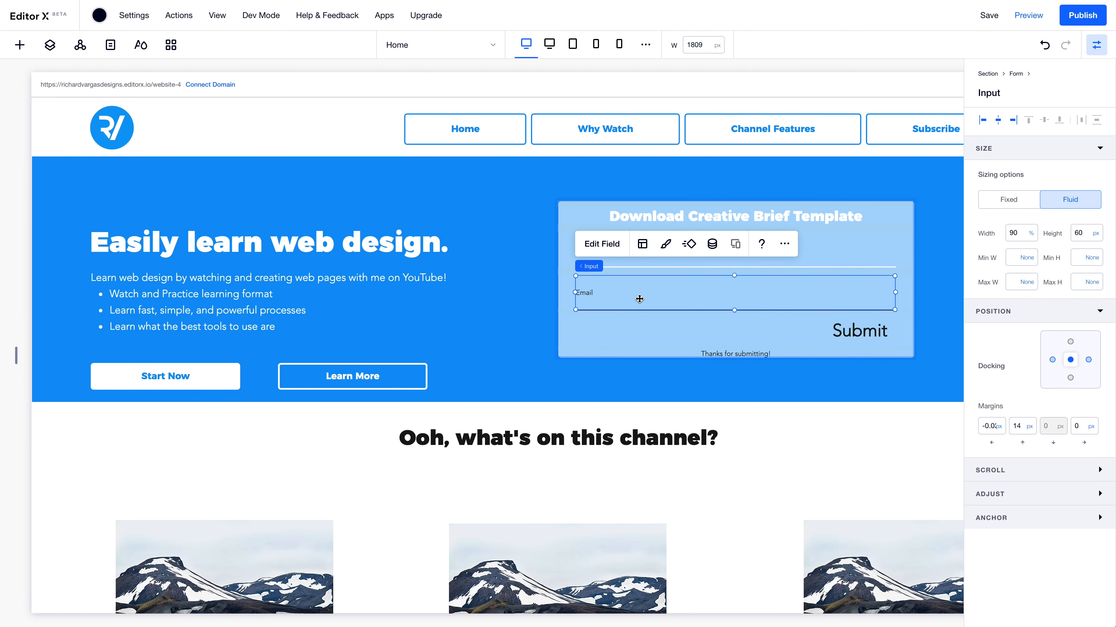
click(665, 244)
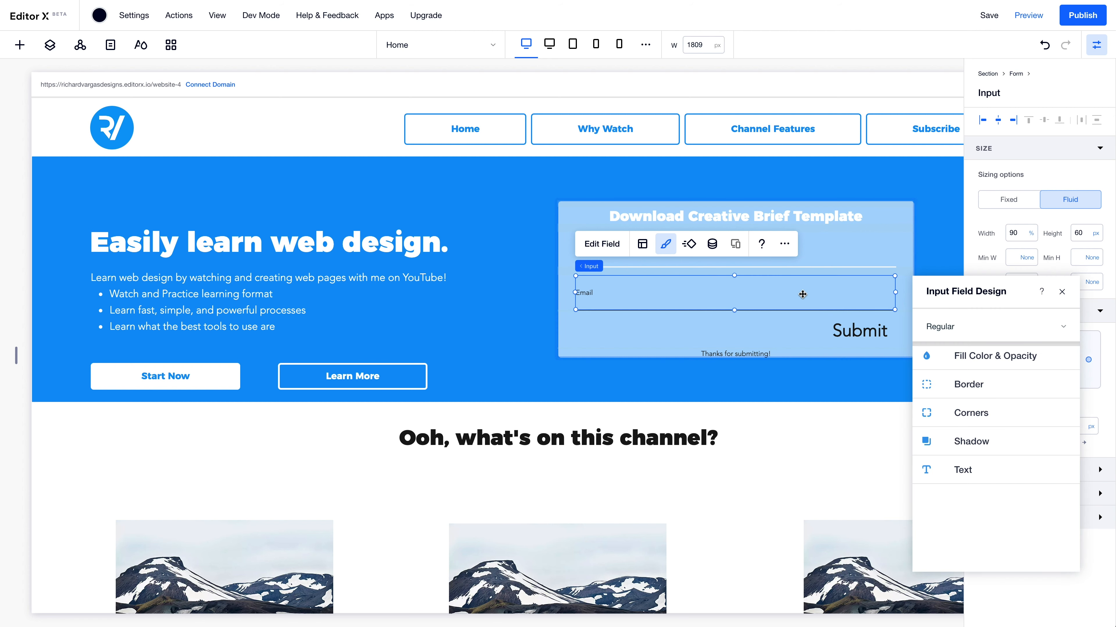
click(967, 357)
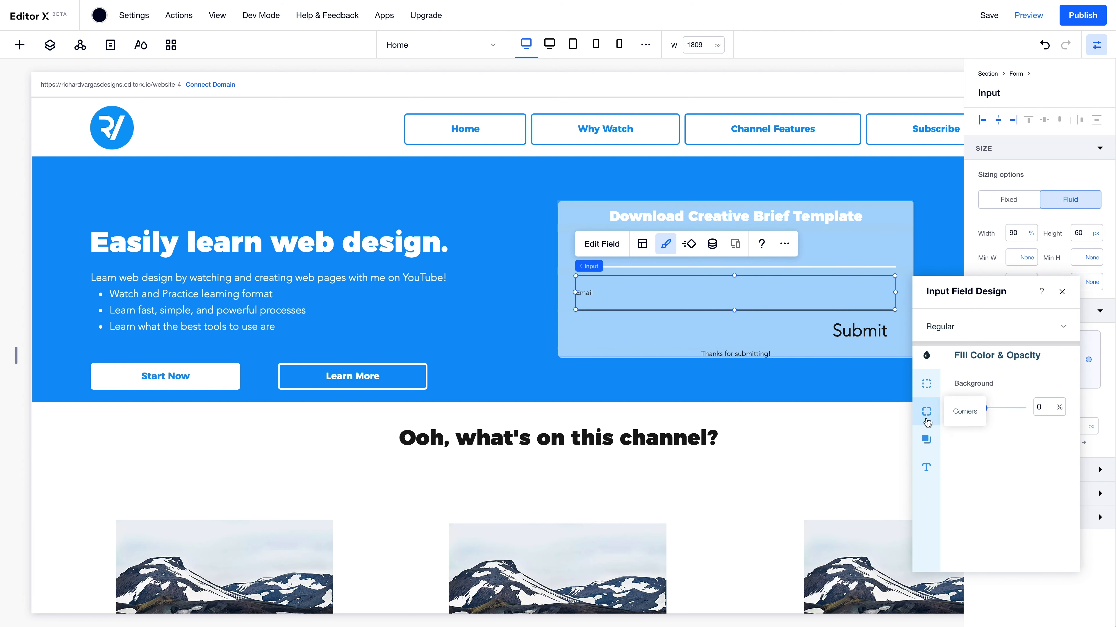
click(927, 467)
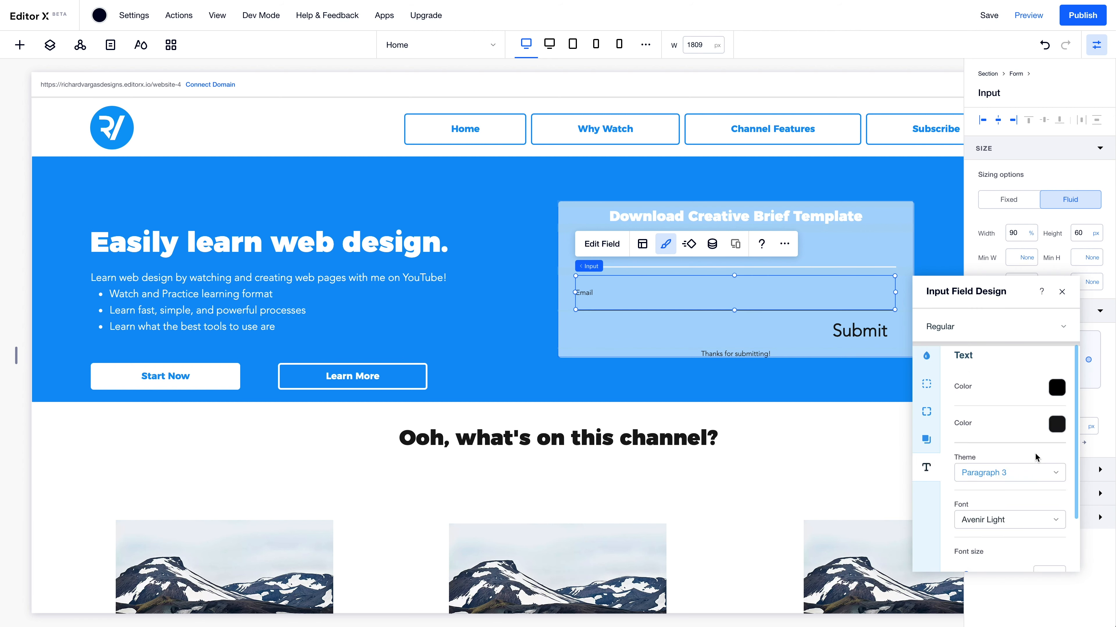
click(1058, 387)
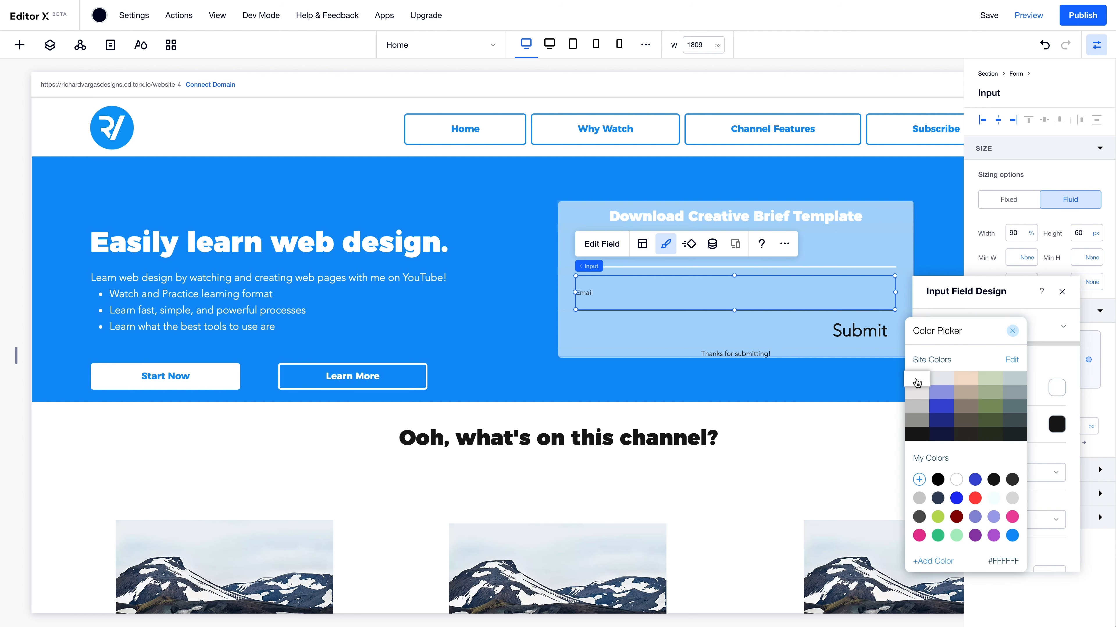
click(1056, 428)
click(1058, 424)
click(930, 382)
click(1013, 333)
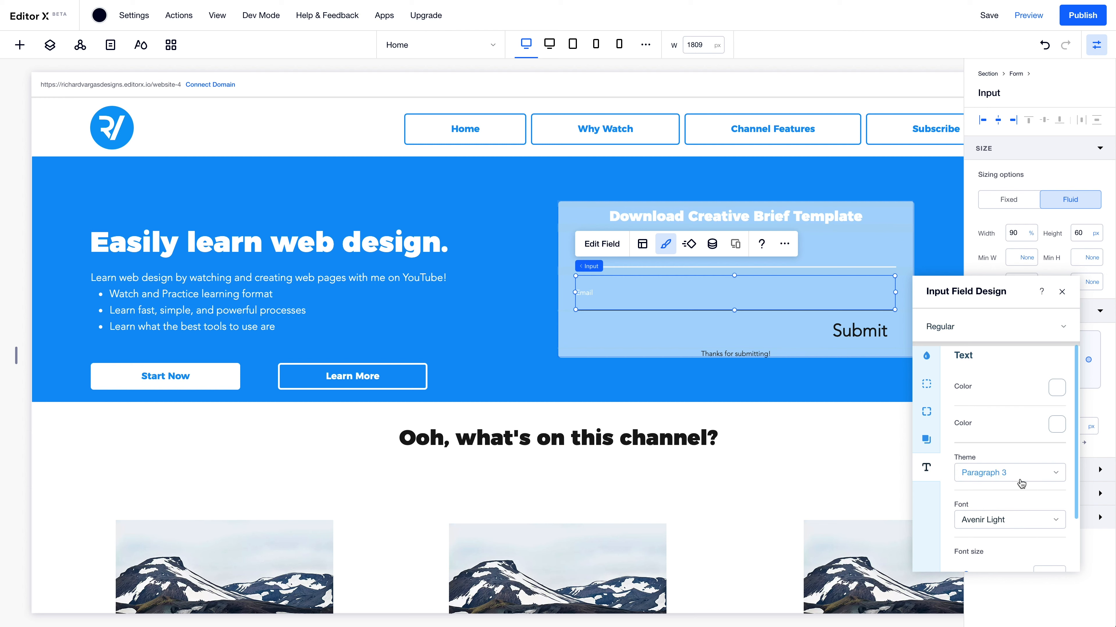
Apply the Paragraph 1 text theme to the Email field and make its text bold
click(1017, 474)
click(1016, 409)
scroll(970, 558, down, 2)
click(963, 551)
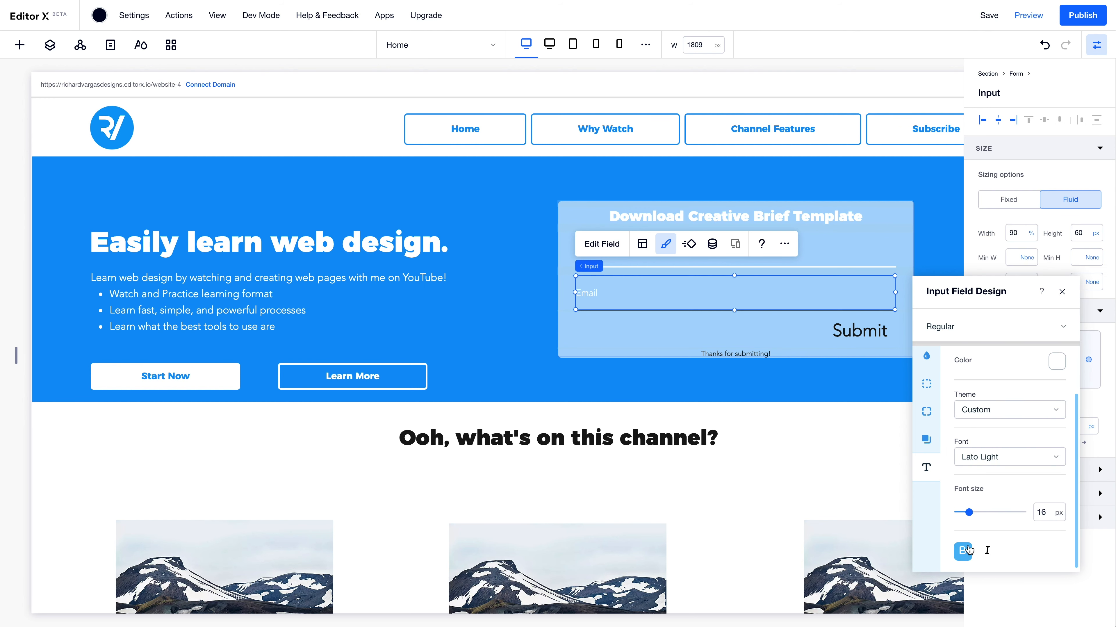
Set the Email field's border colour to white (#FFFFFF)
click(927, 355)
click(927, 410)
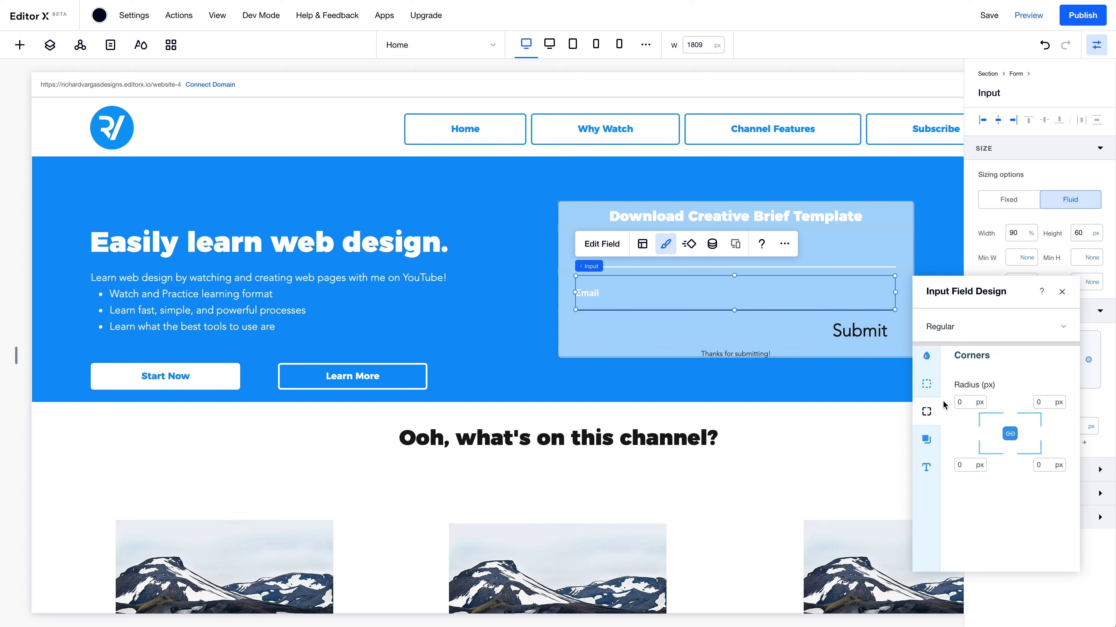
click(927, 386)
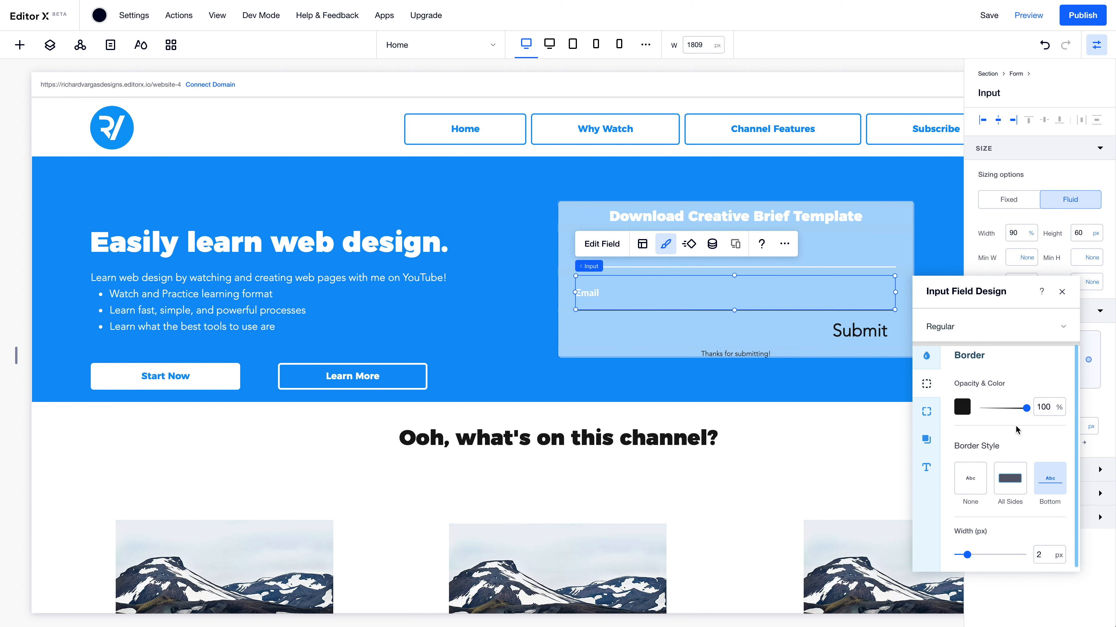
click(963, 408)
click(979, 437)
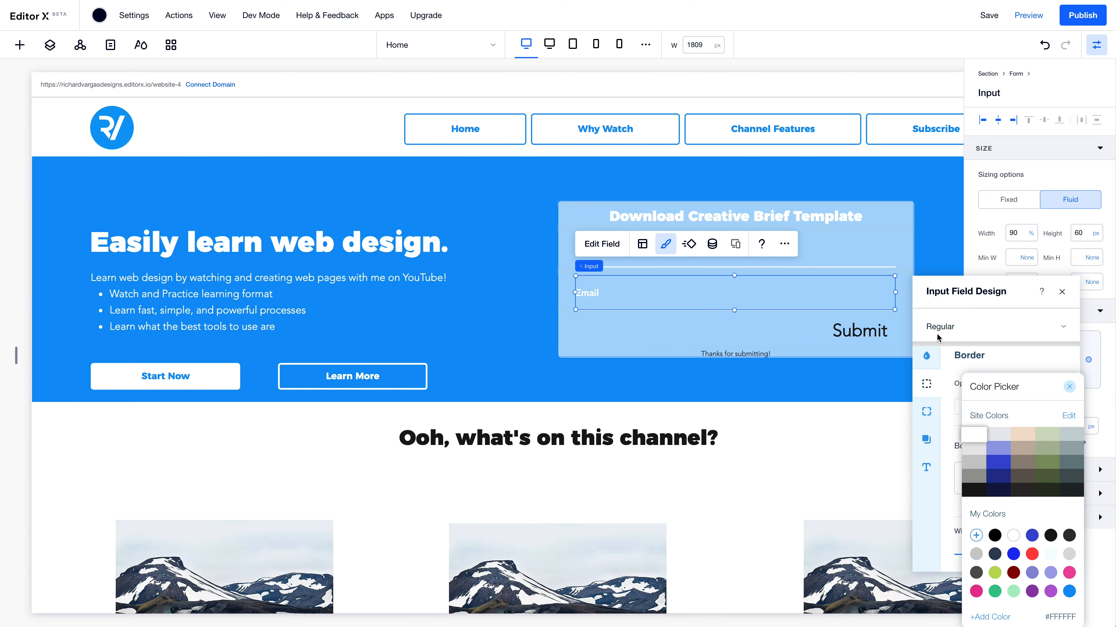
Fill the form's Submit button with opaque white
click(1060, 291)
click(1060, 290)
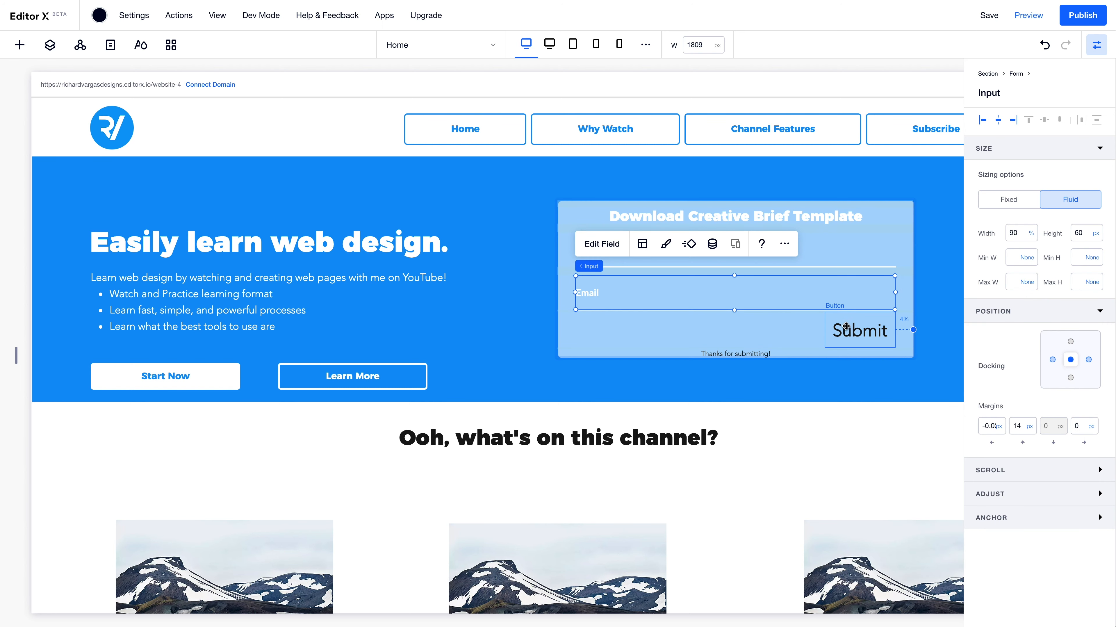
click(842, 331)
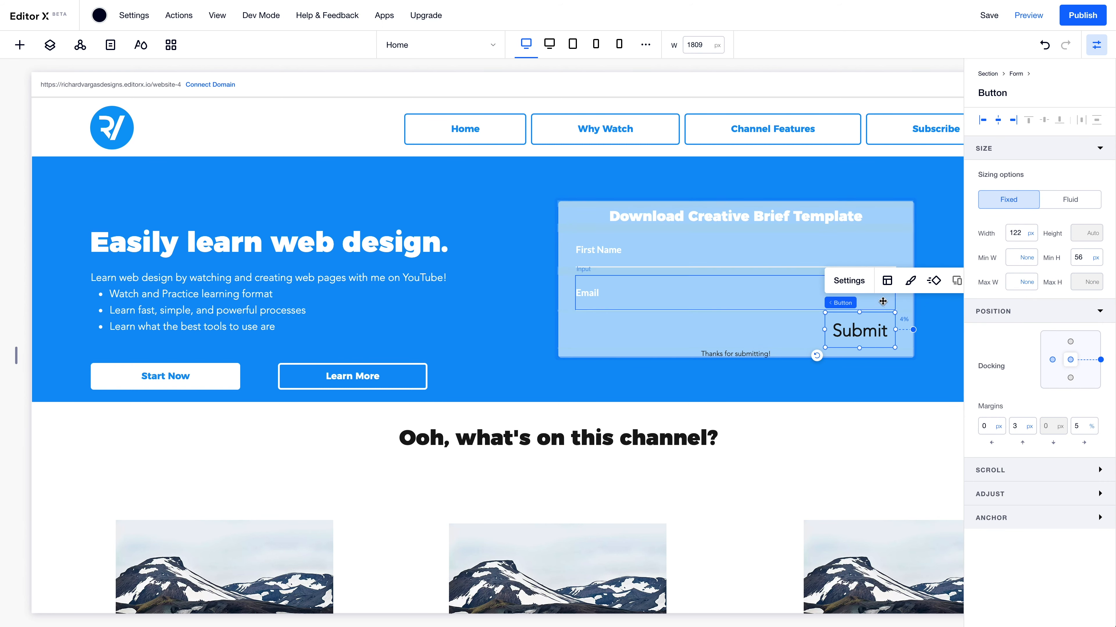
click(910, 282)
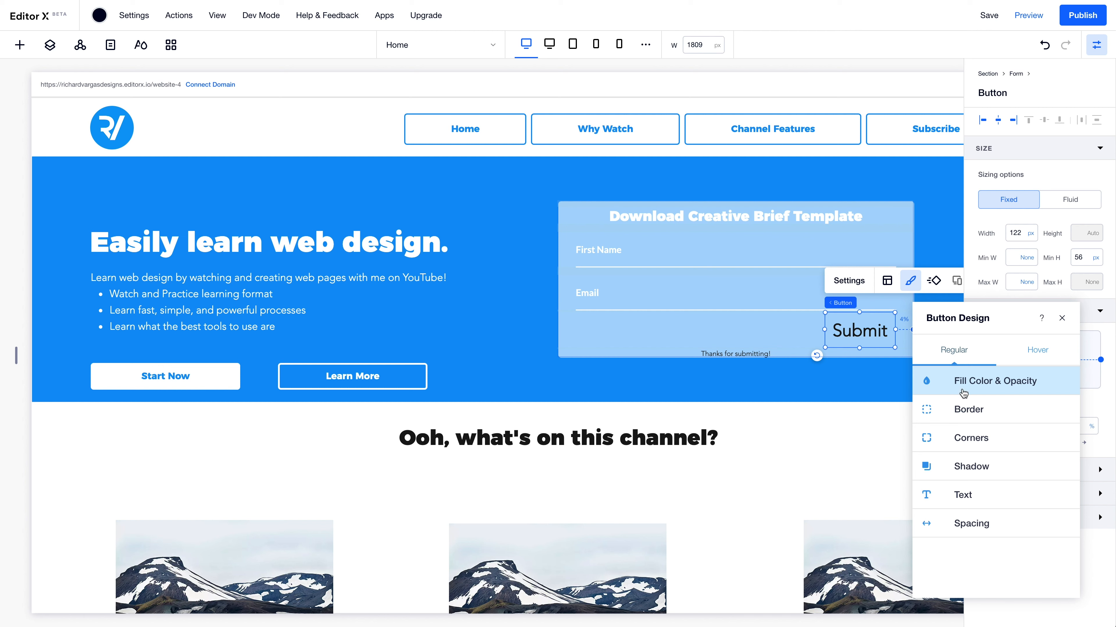
click(962, 391)
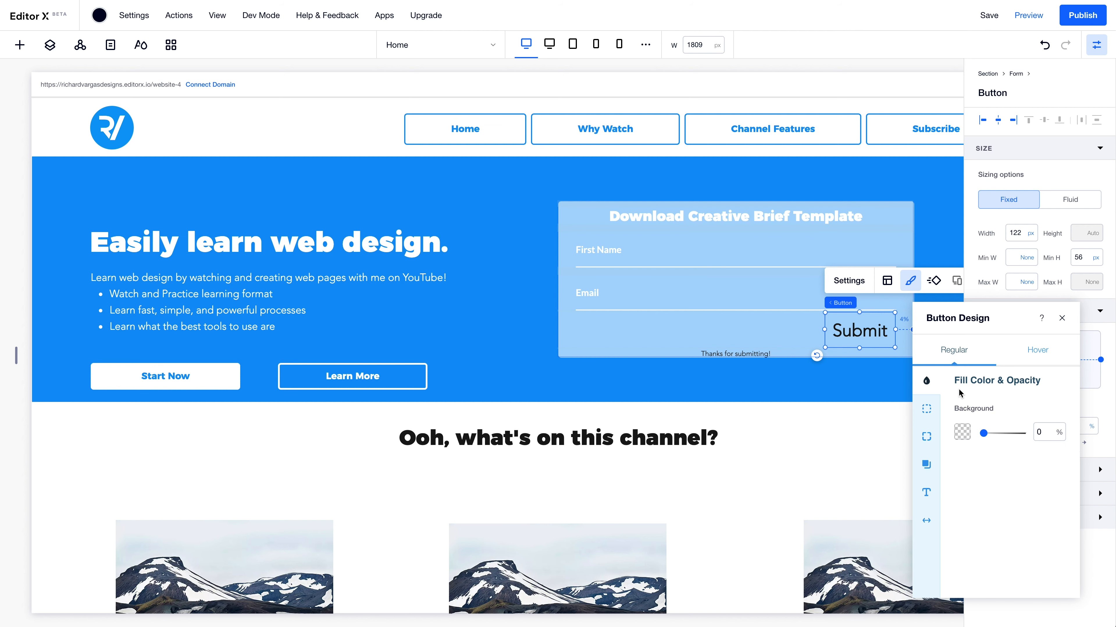
drag(983, 434, 1045, 433)
click(963, 435)
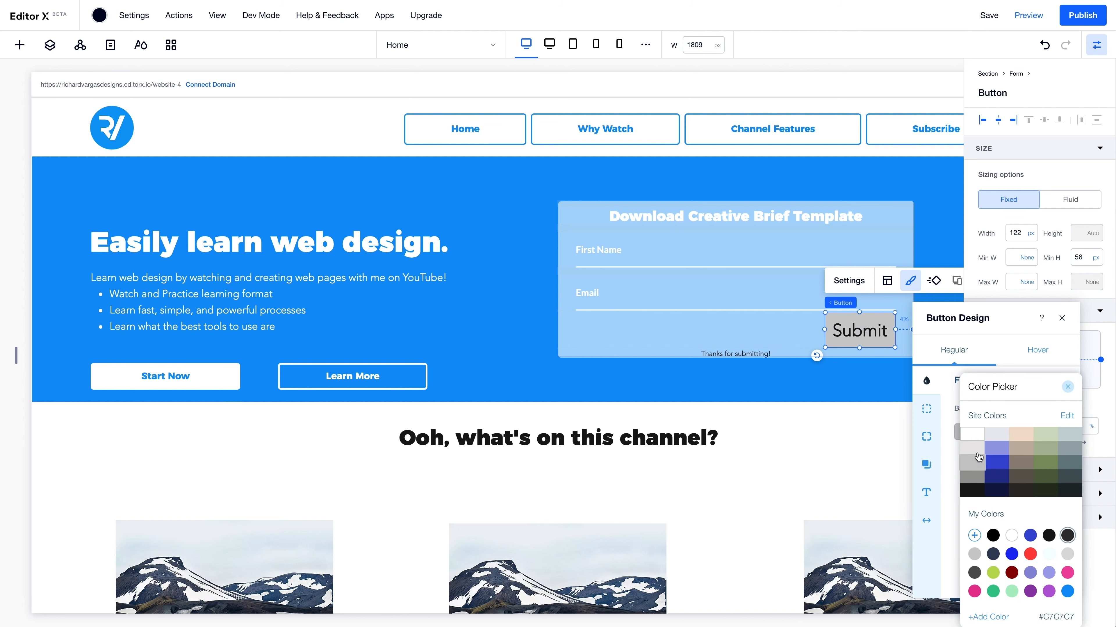
click(930, 409)
click(928, 409)
click(964, 433)
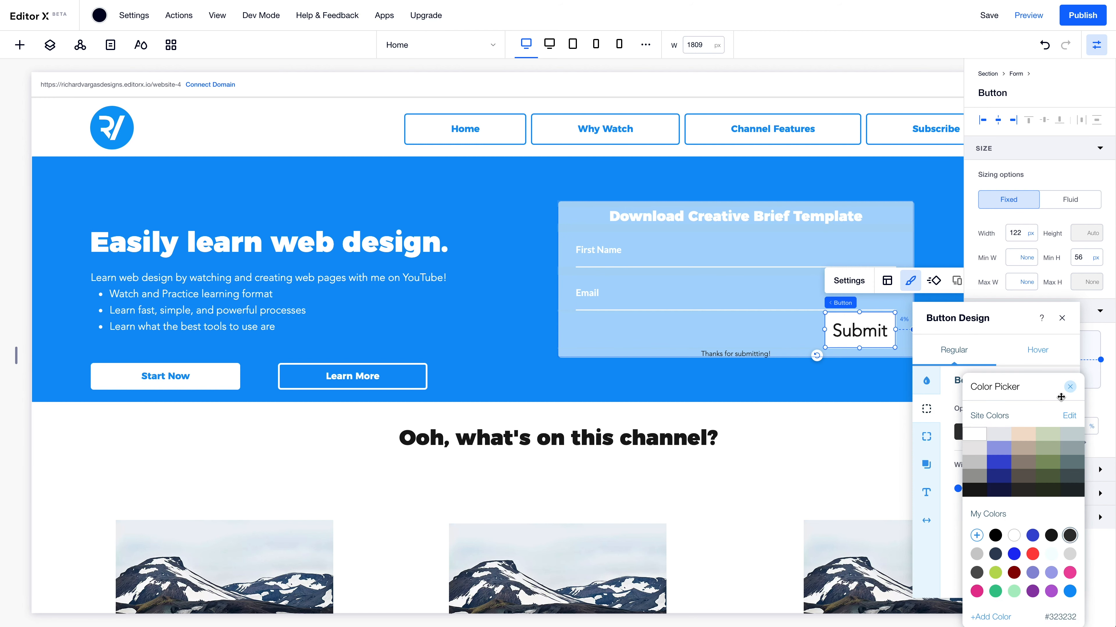
click(1070, 387)
click(927, 436)
click(961, 428)
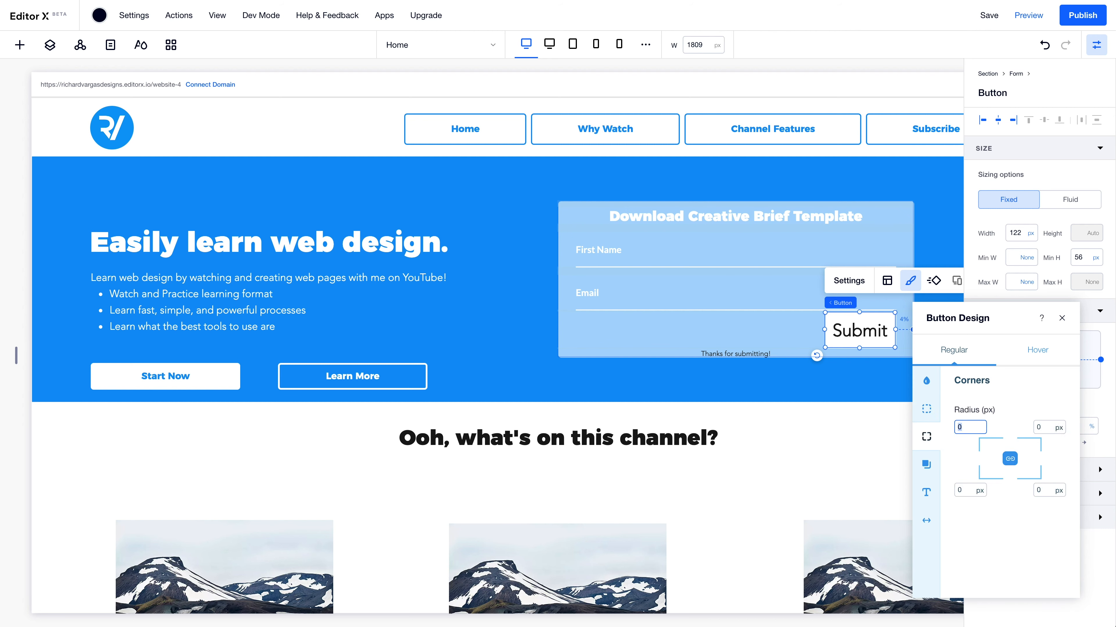
click(927, 465)
Set the Submit button's text colour to the hero section's bright blue
click(927, 492)
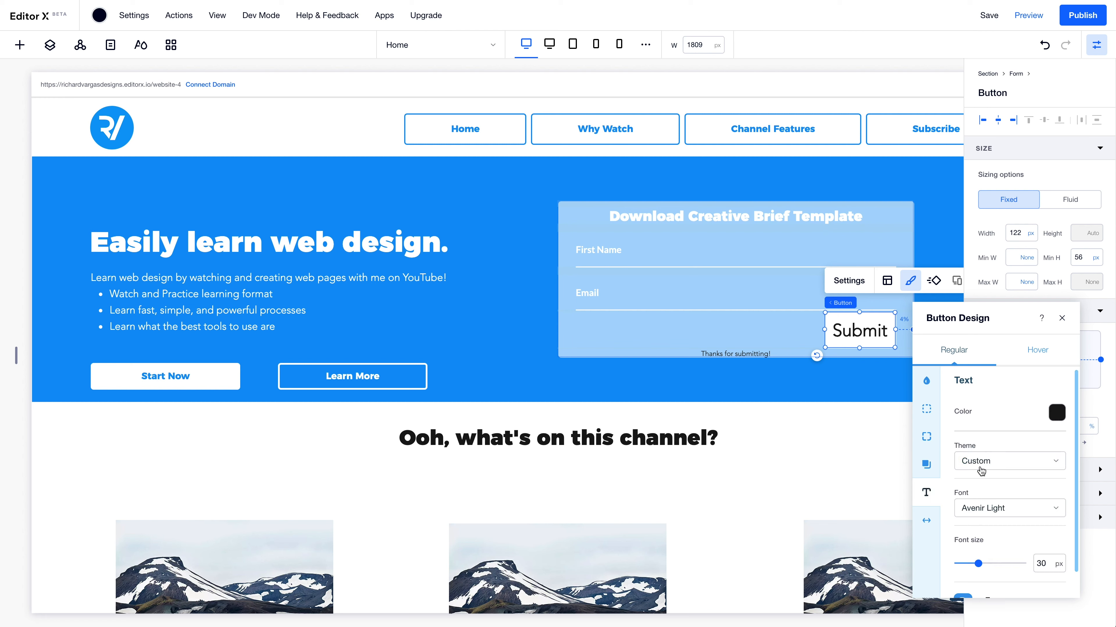
click(1052, 417)
click(1013, 563)
click(1013, 358)
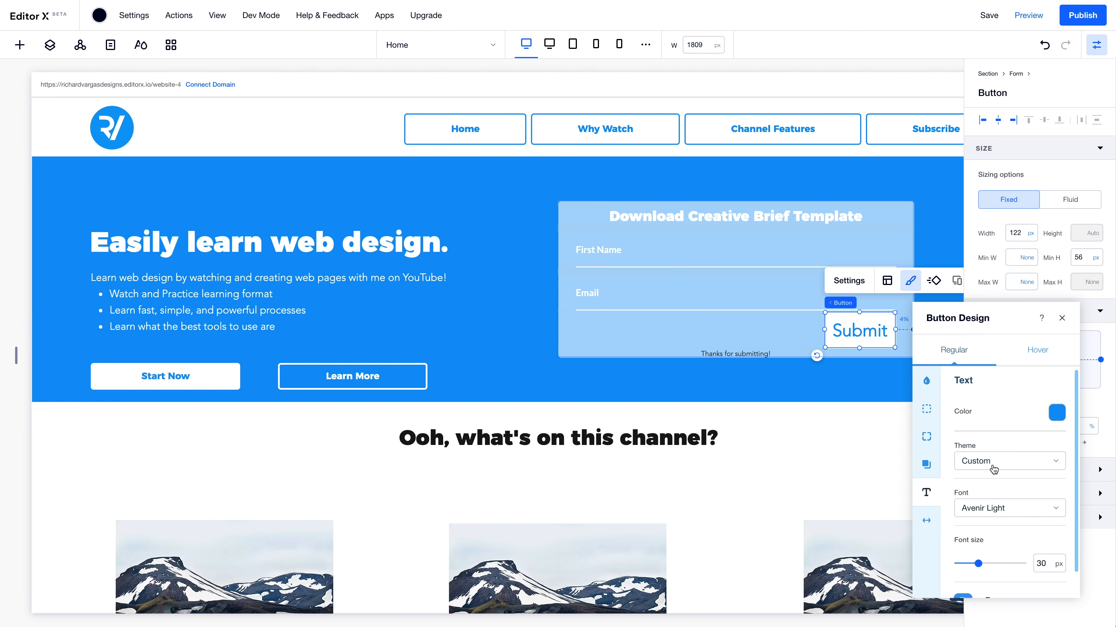
Apply a heading text theme to the Submit button so its label uses Montserrat Bold at 16 px
click(981, 461)
scroll(1001, 571, down, 2)
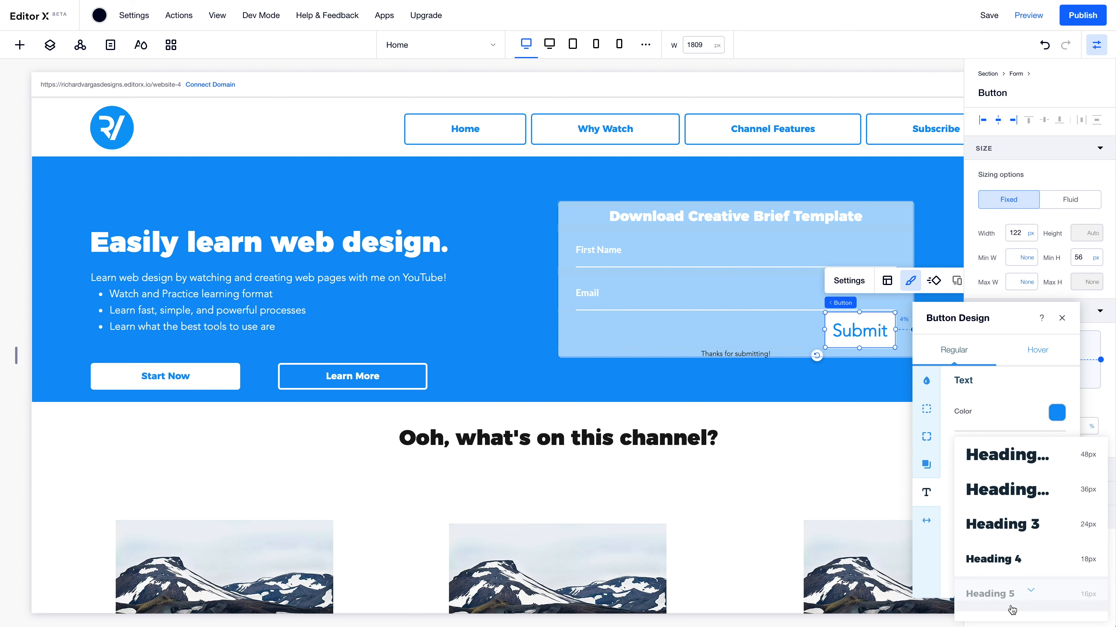
click(997, 554)
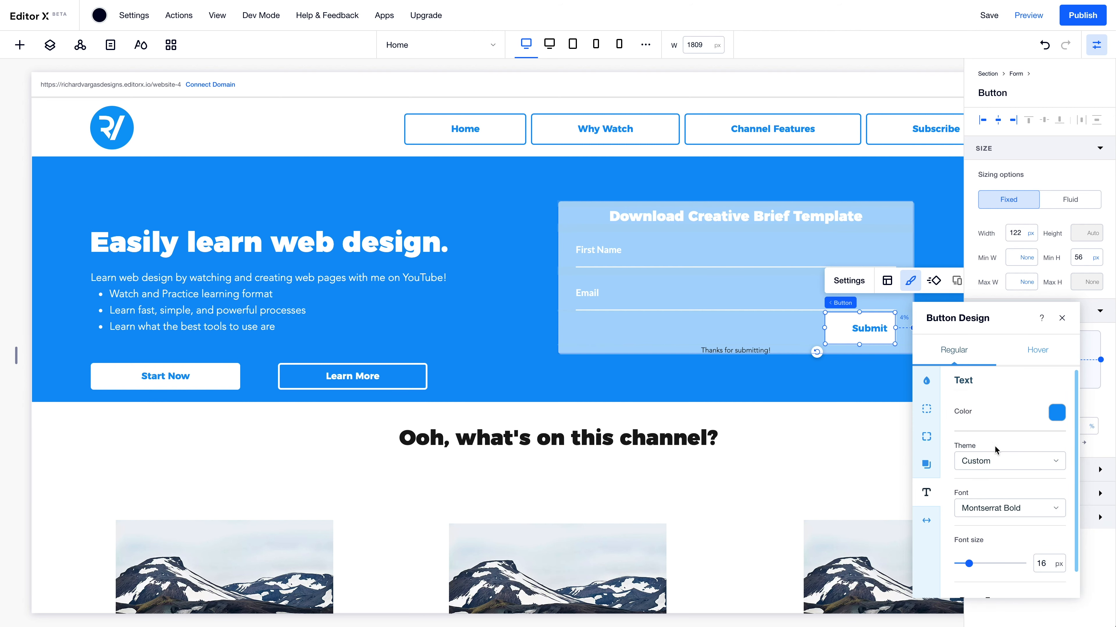
scroll(995, 445, down, 1)
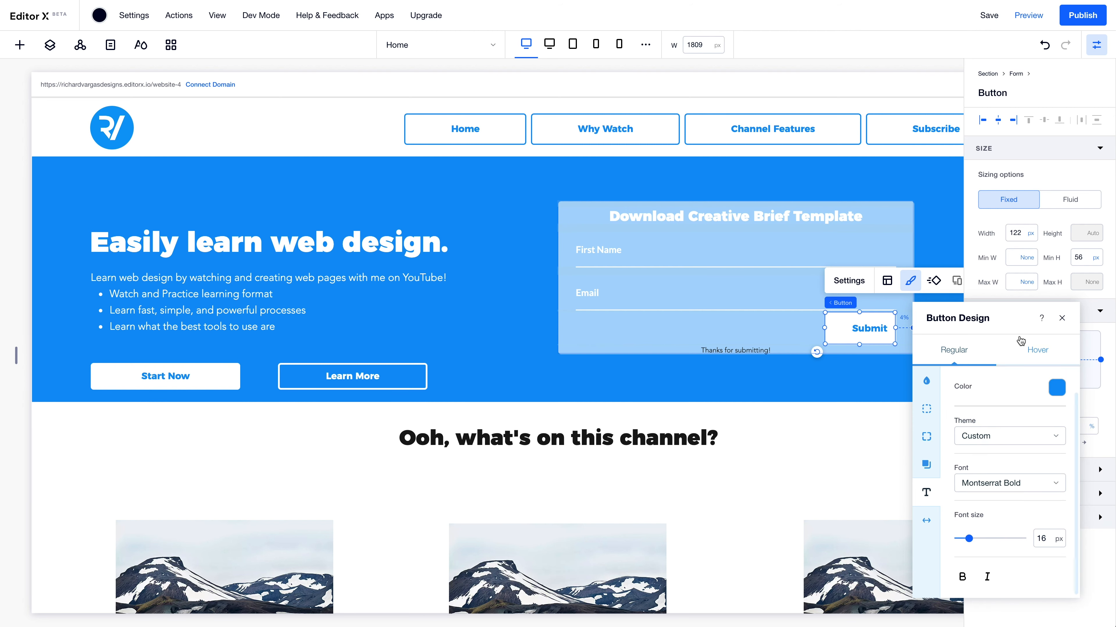
click(1062, 318)
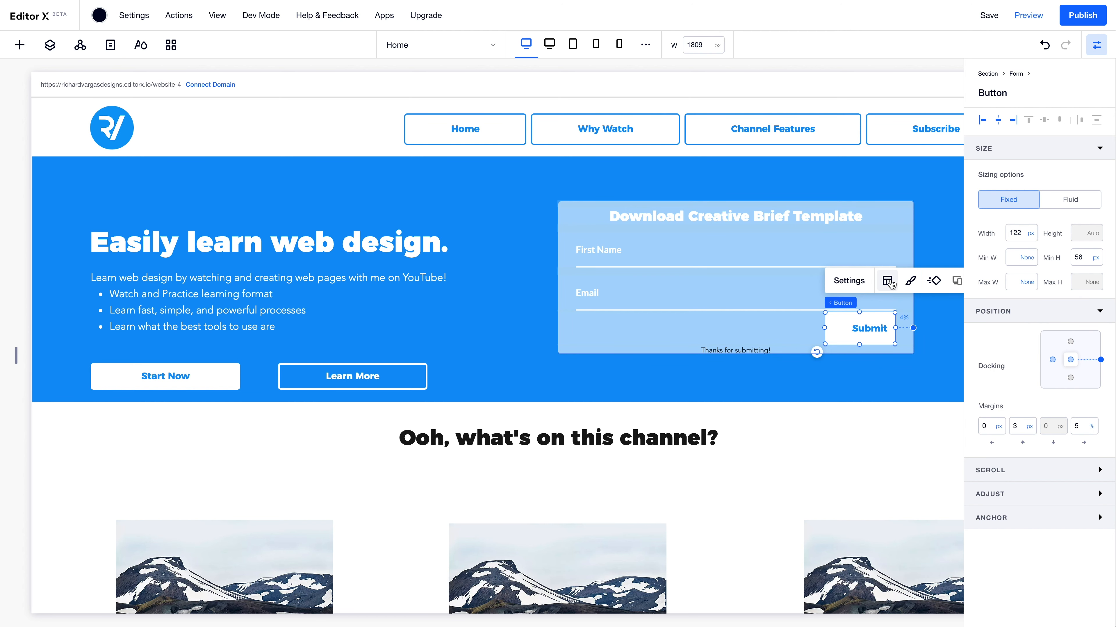
Centre the label inside the Submit button and centre the button horizontally in the form
click(890, 282)
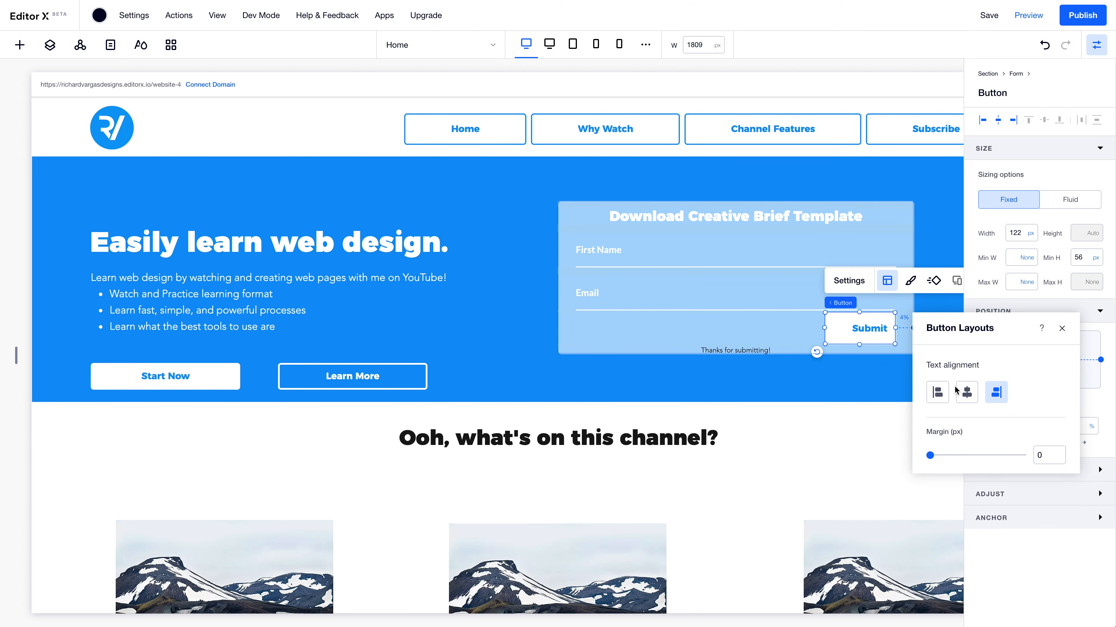
click(965, 398)
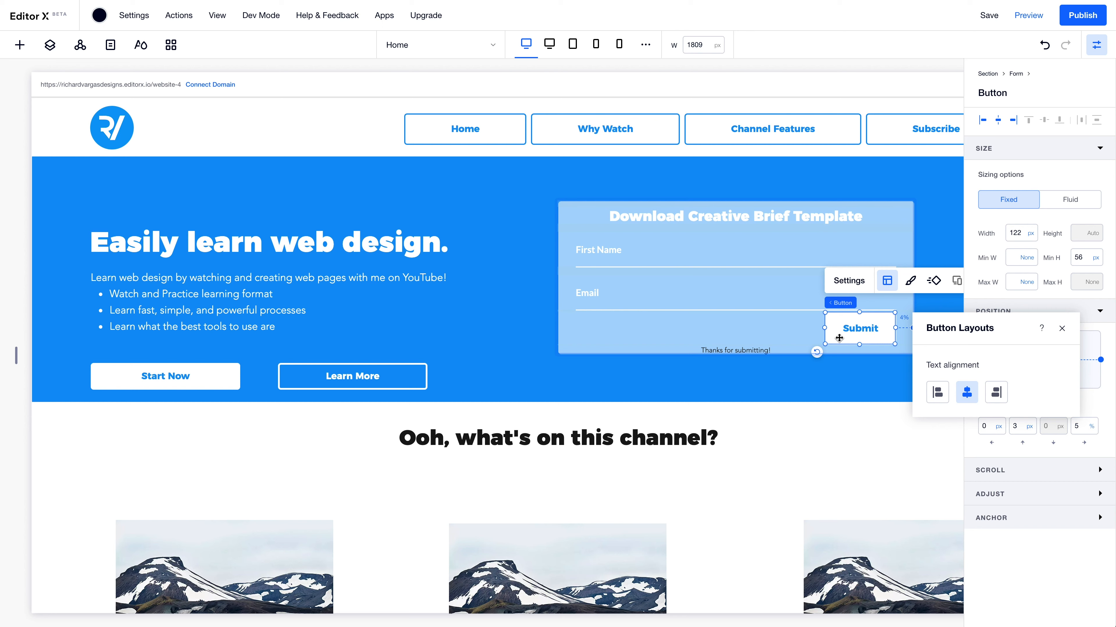
click(802, 337)
click(834, 337)
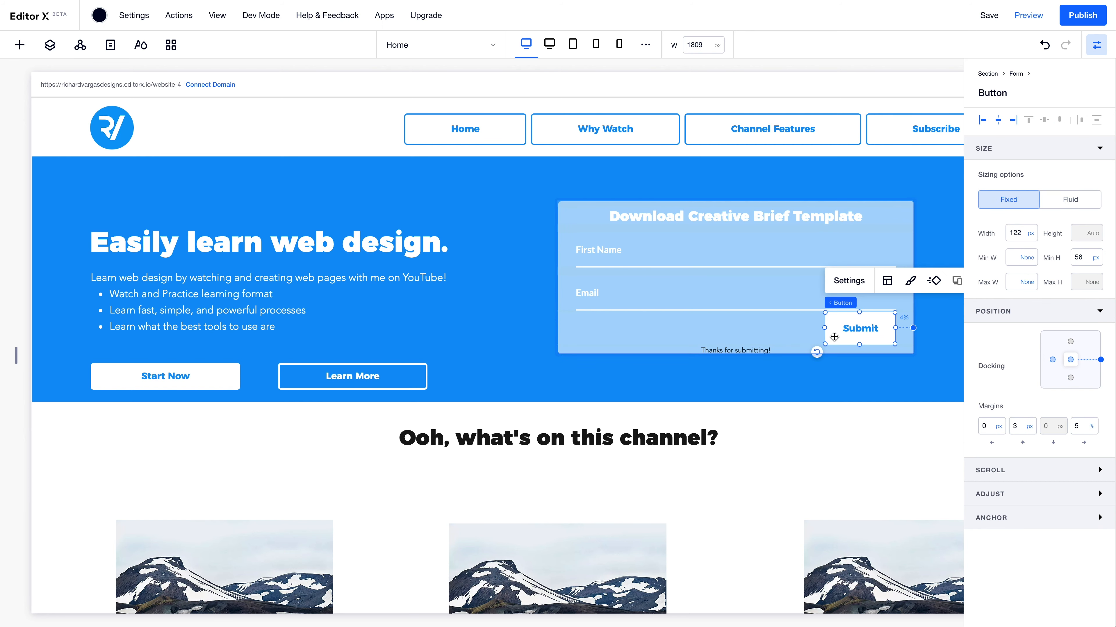
click(1002, 125)
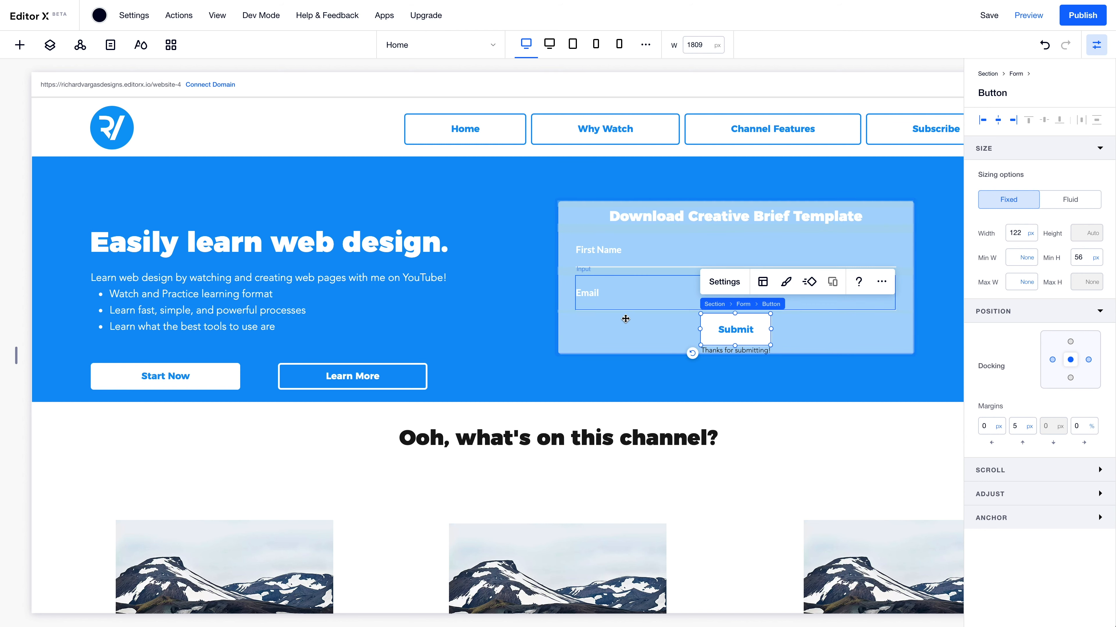
Set the download form's regular background opacity to 44%
click(635, 342)
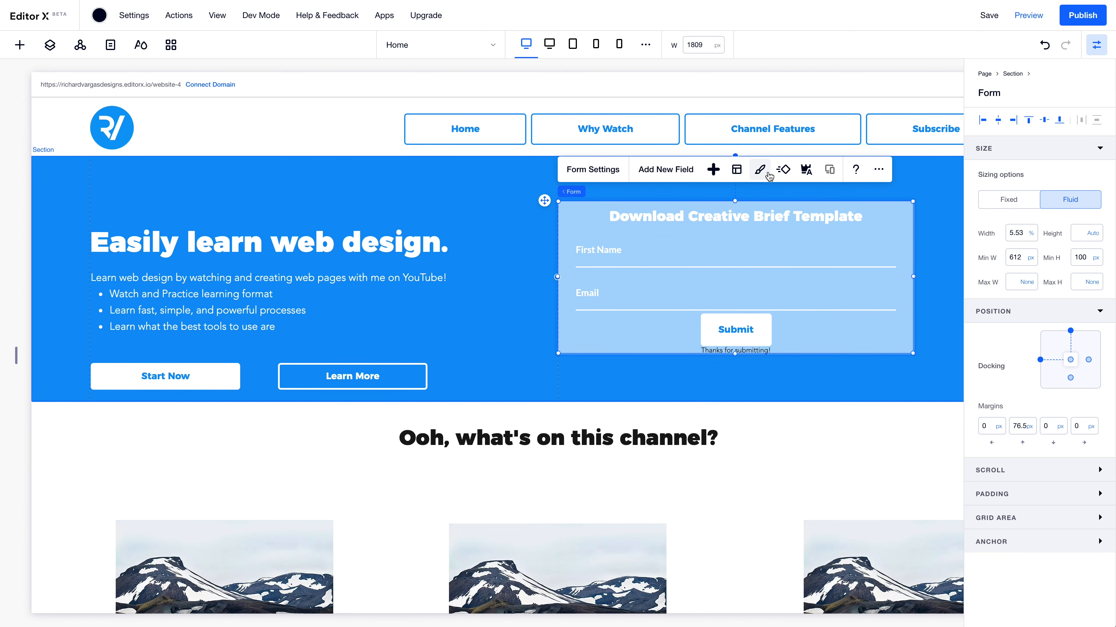
click(760, 169)
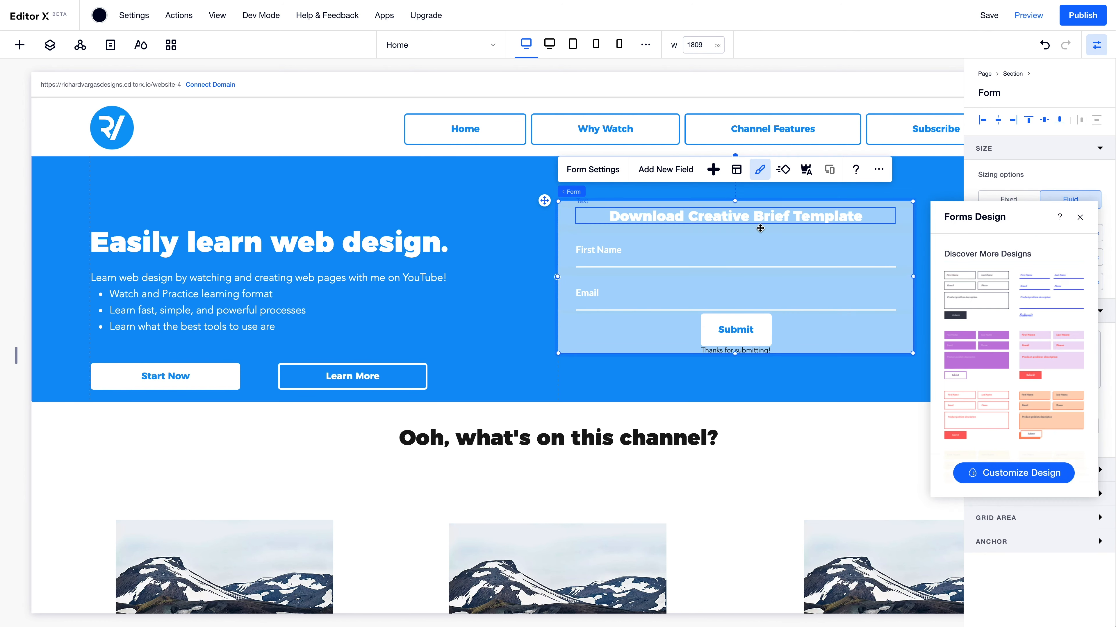
click(1023, 471)
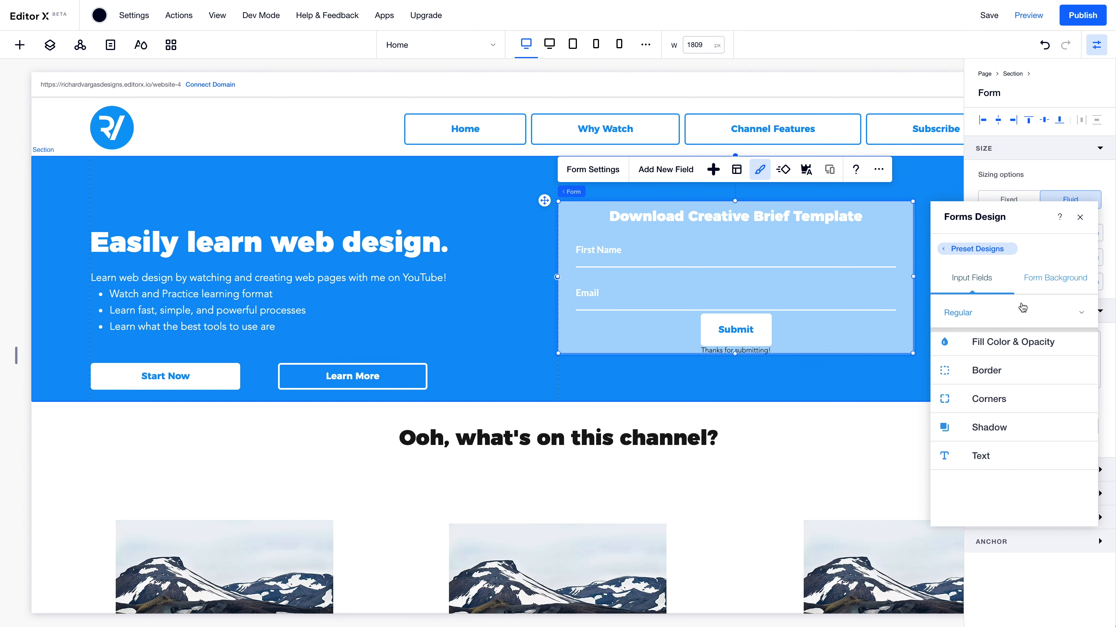
click(965, 337)
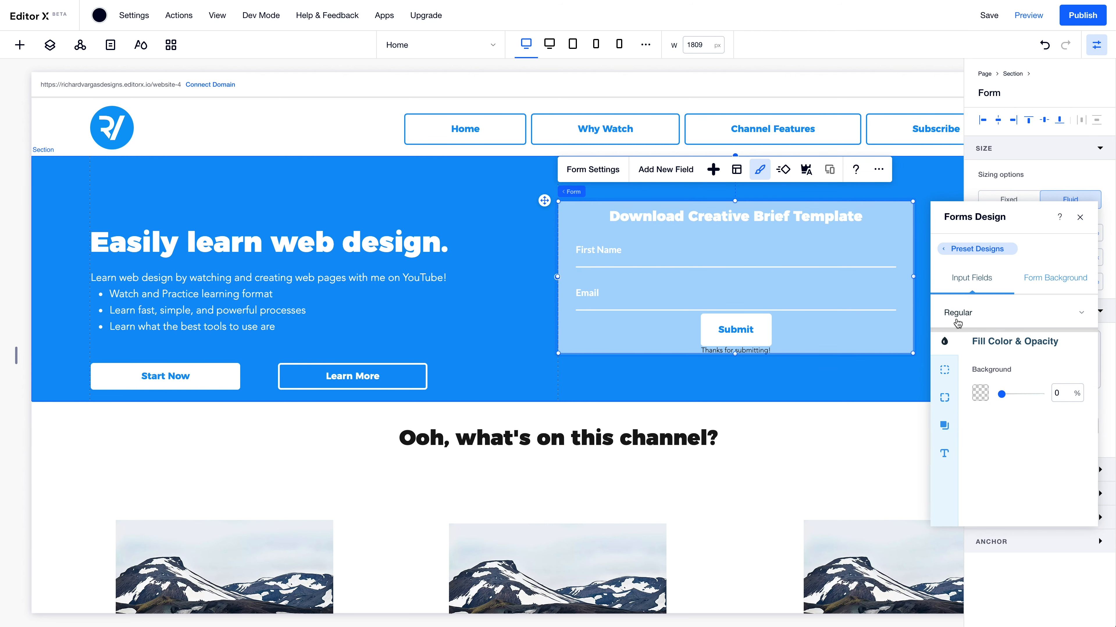
click(1058, 277)
drag(1029, 397, 1021, 398)
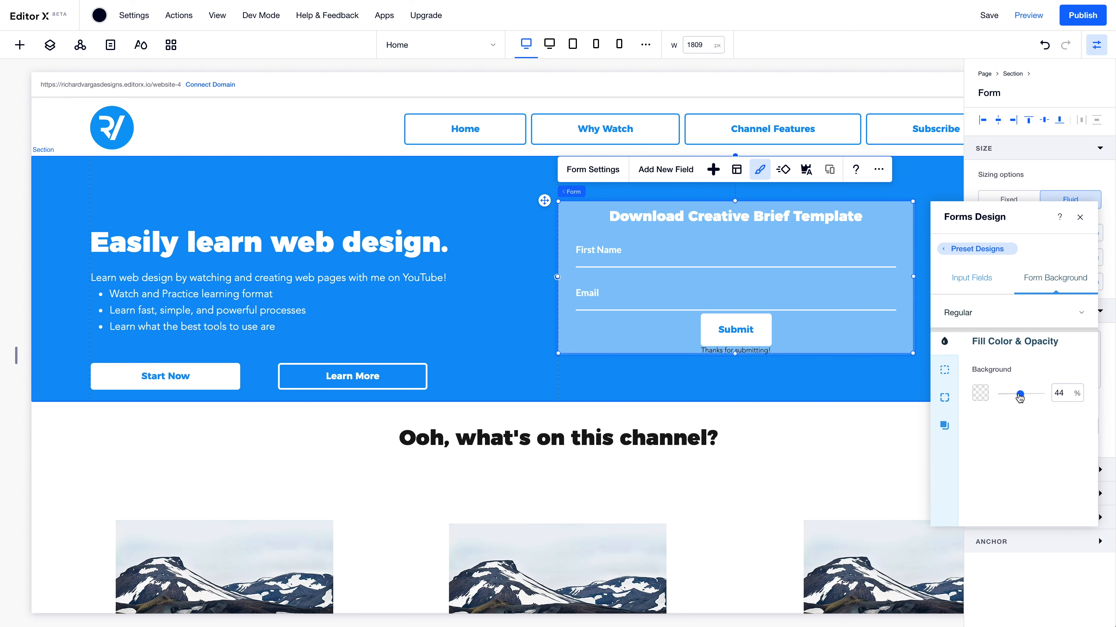
click(1081, 218)
Move the download form to a left margin of about 53 px and a top margin of about 80 px
click(874, 350)
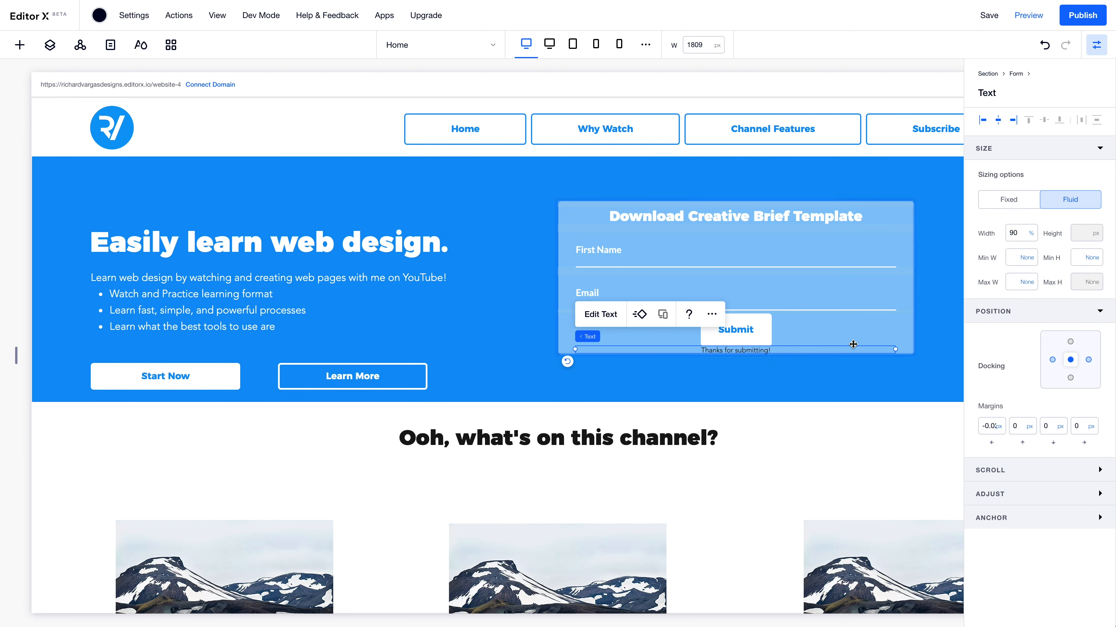
click(907, 328)
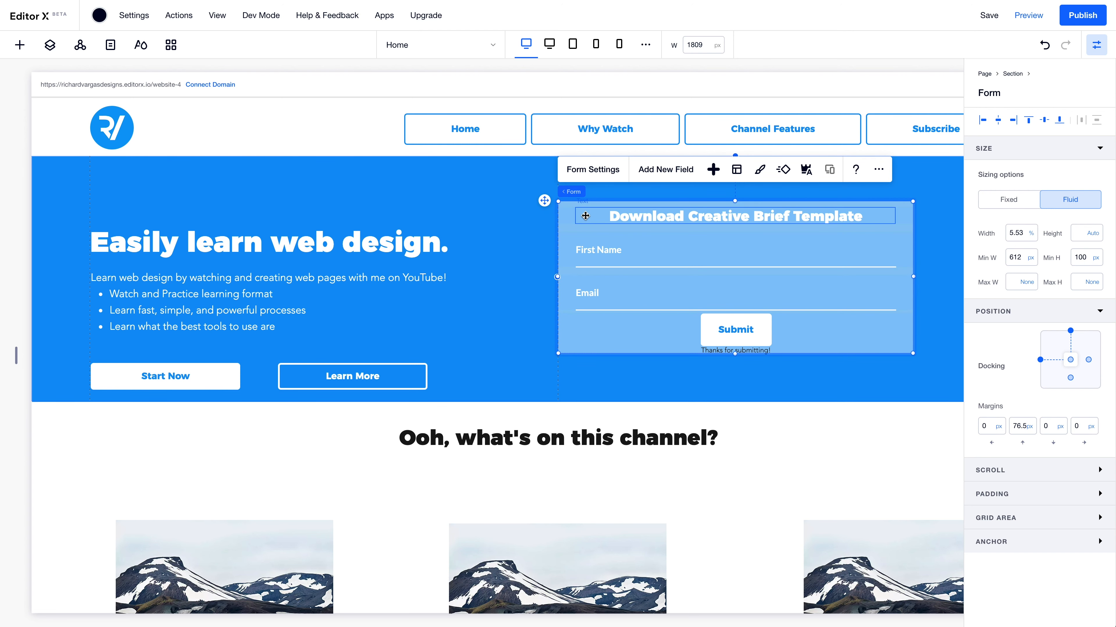
drag(545, 202, 582, 205)
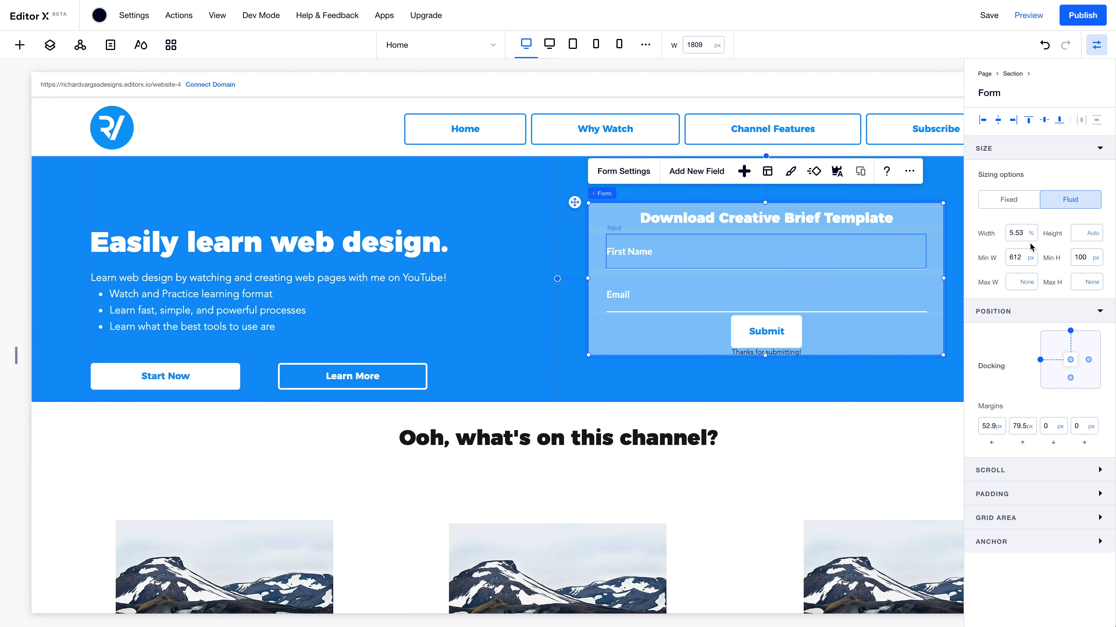
Set the download form's width to 80% and align it to the left edge of its grid cell
click(1019, 233)
key(Return)
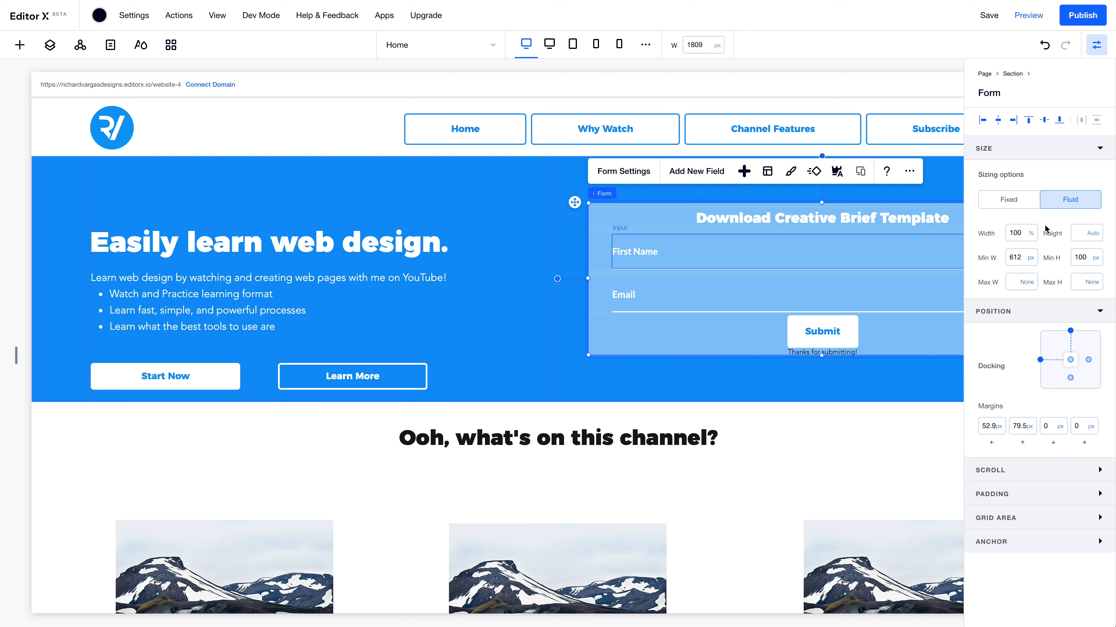
click(1018, 232)
text(80)
key(Return)
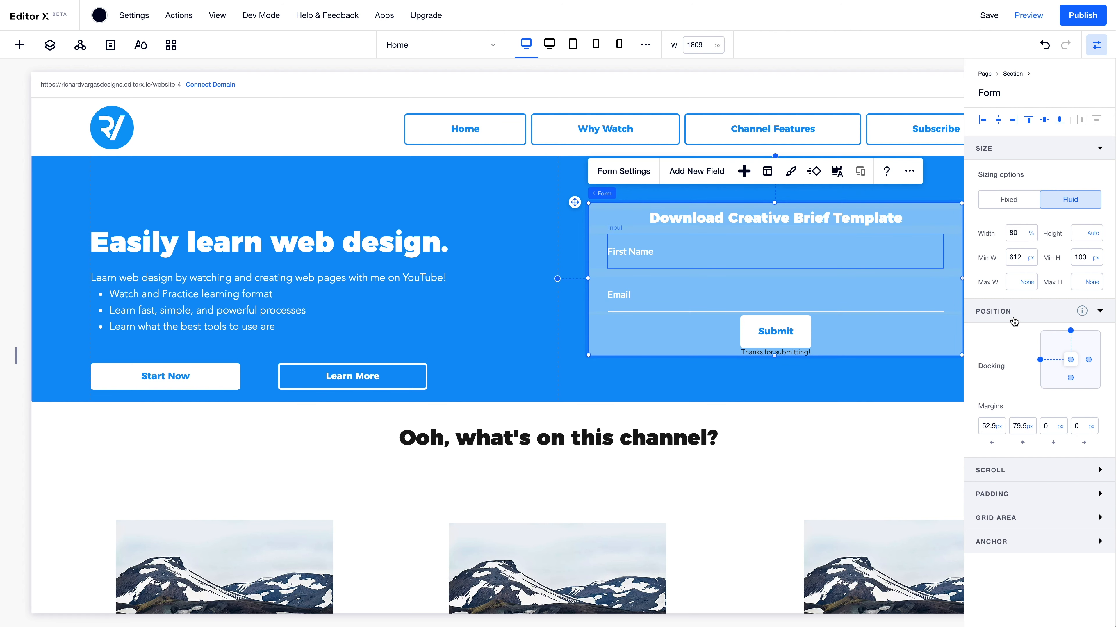
click(1039, 126)
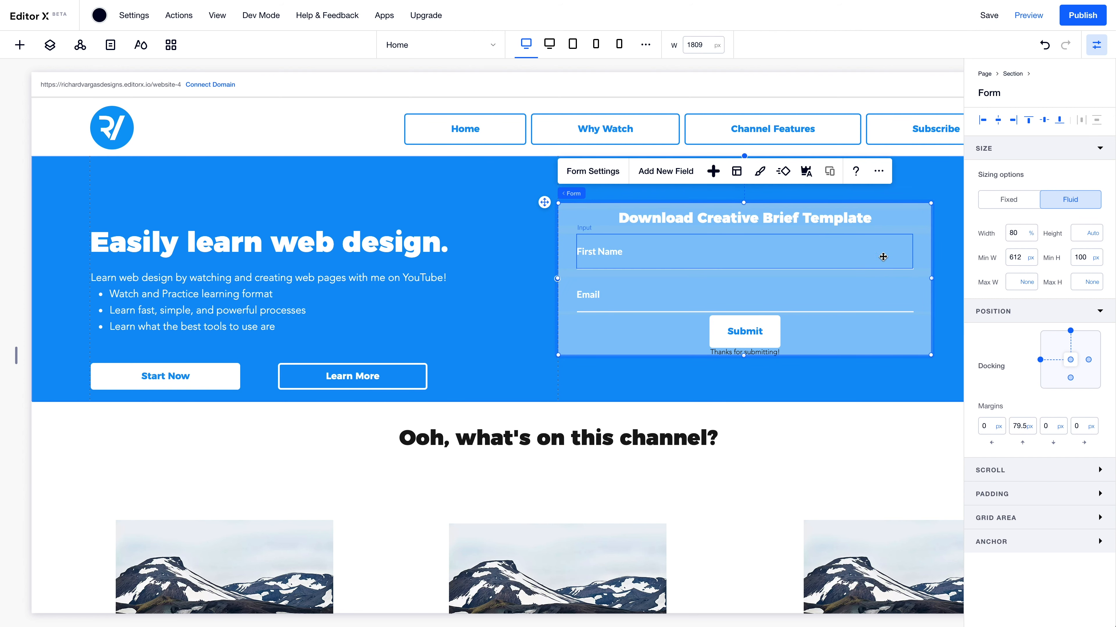
Set the form's minimum height to 300 px and move the "Thanks for submitting!" message slightly down
click(1082, 257)
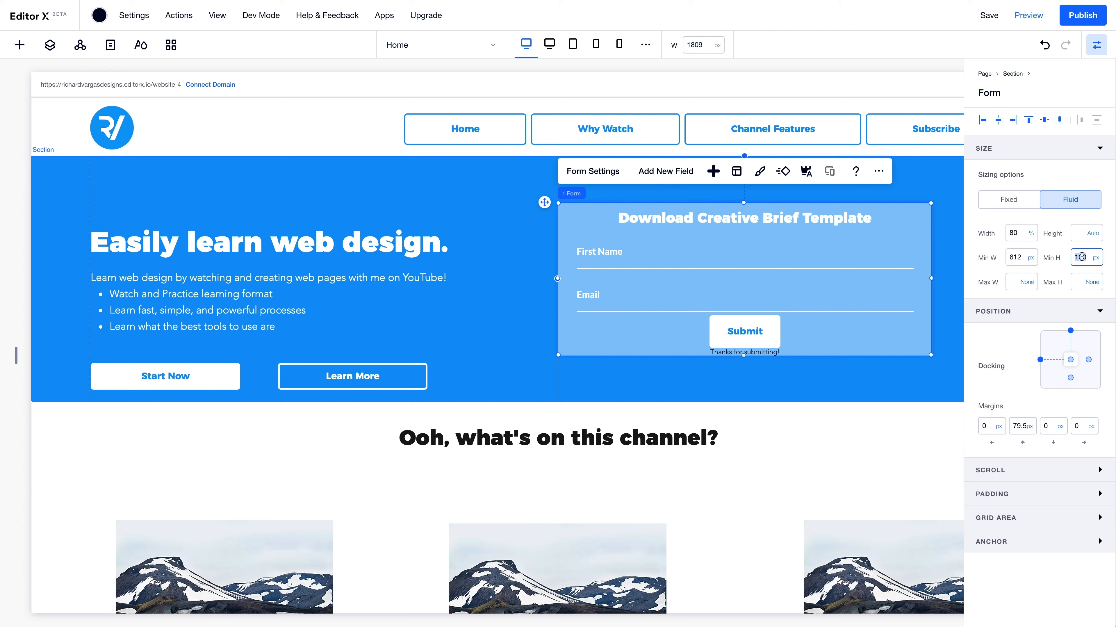
click(1087, 257)
key(Return)
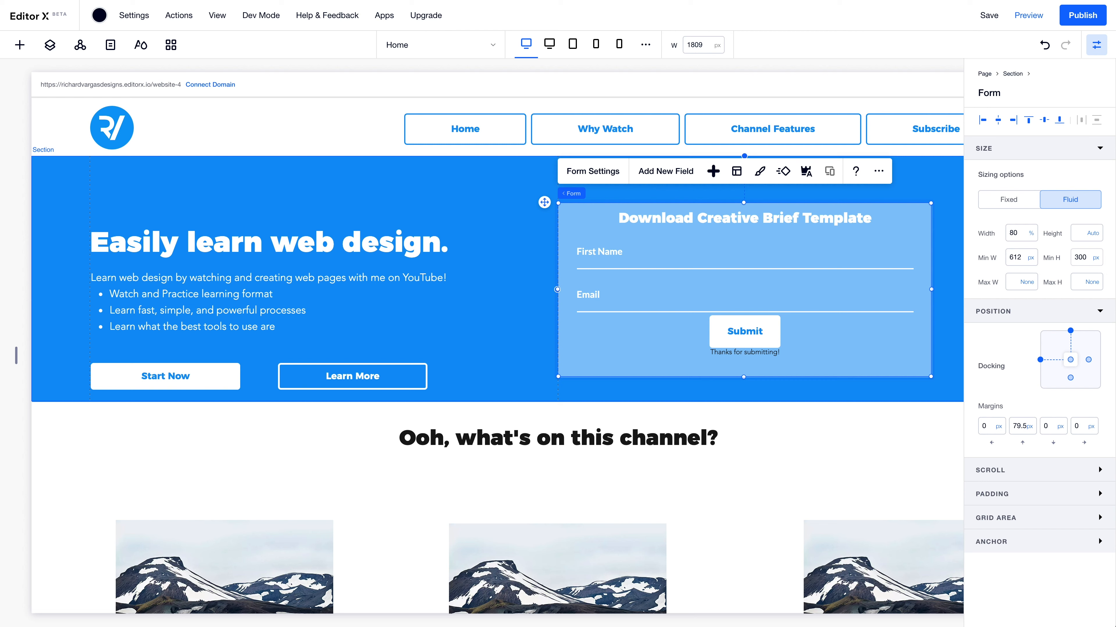
click(776, 354)
drag(776, 354, 776, 358)
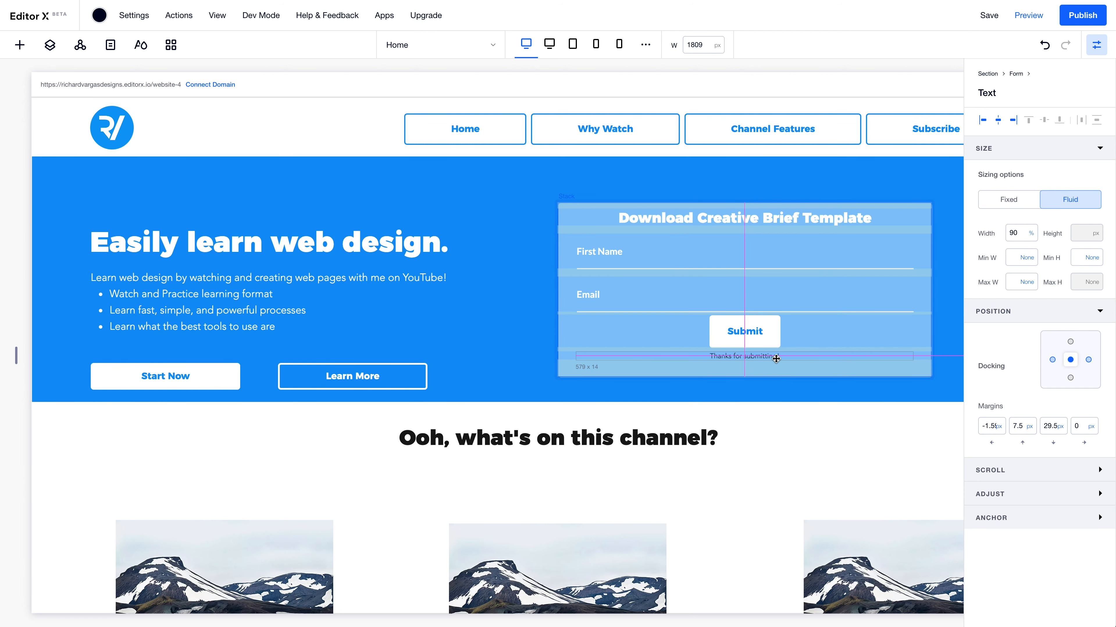
Apply the Paragraph 1 text theme to the "Thanks for submitting!" message and colour it white (#FFFFFF)
click(615, 327)
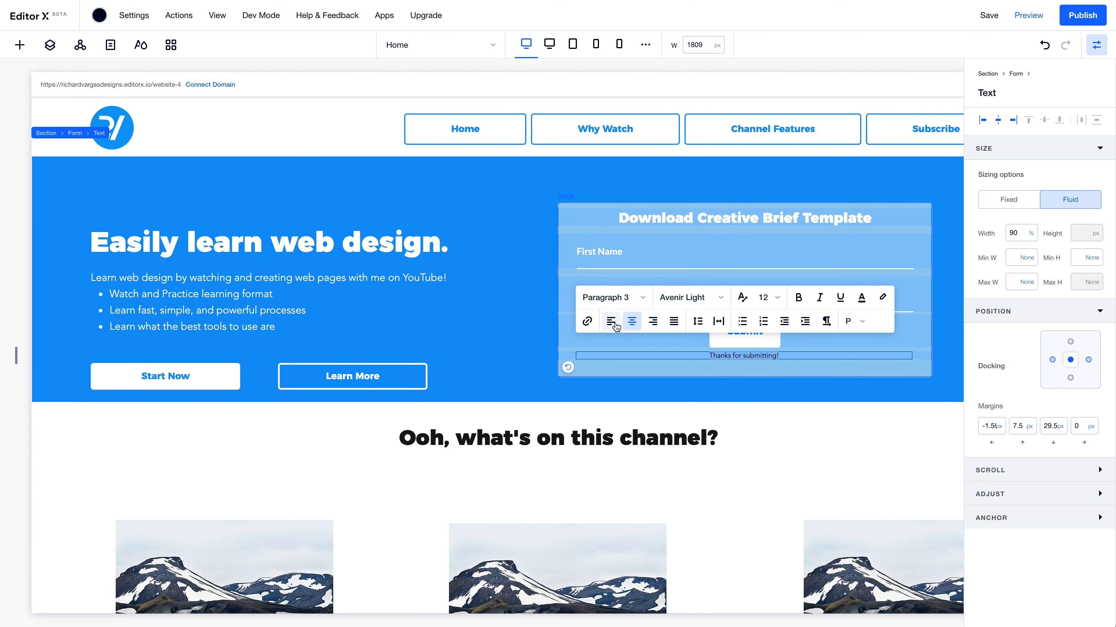
click(643, 298)
scroll(653, 511, down, 3)
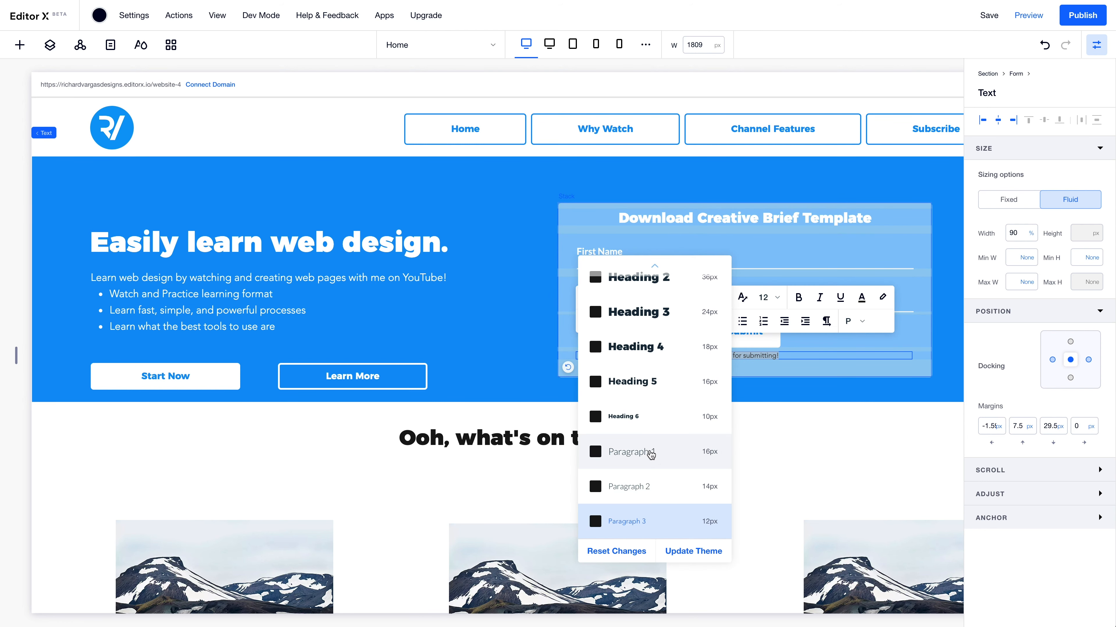
click(651, 455)
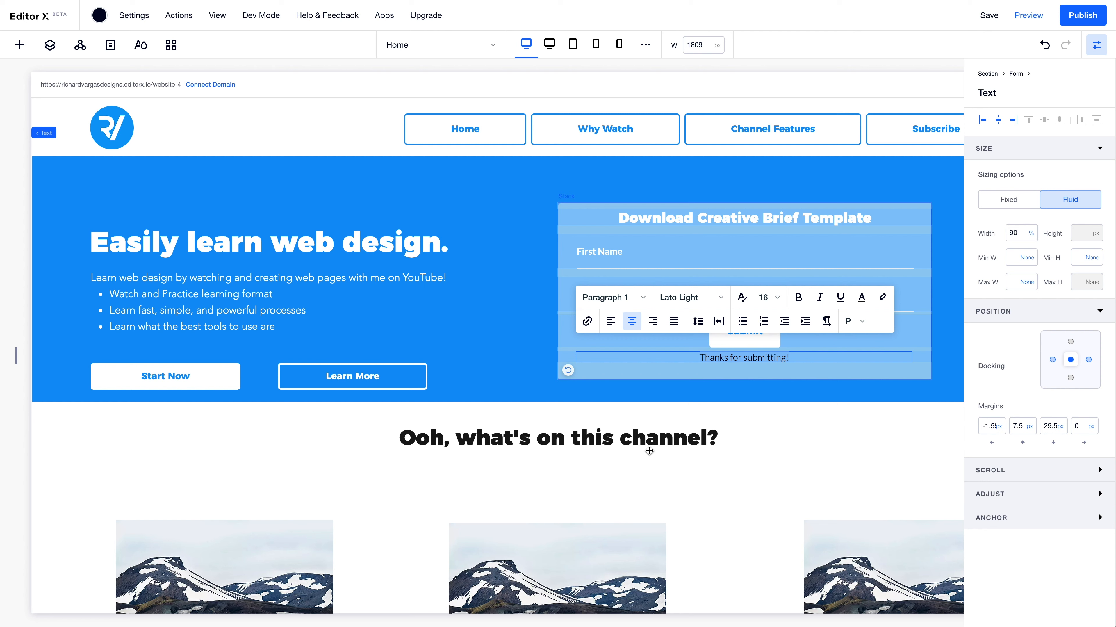
click(862, 297)
click(821, 370)
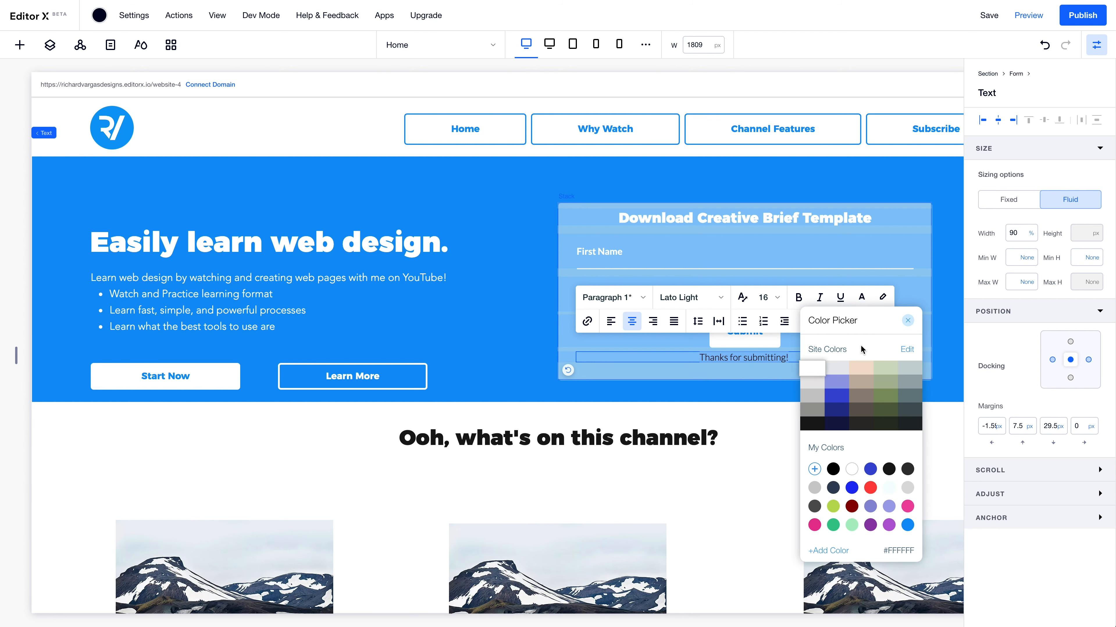
Make the "Thanks for submitting!" message bold and move it slightly down in the form
click(908, 320)
click(804, 303)
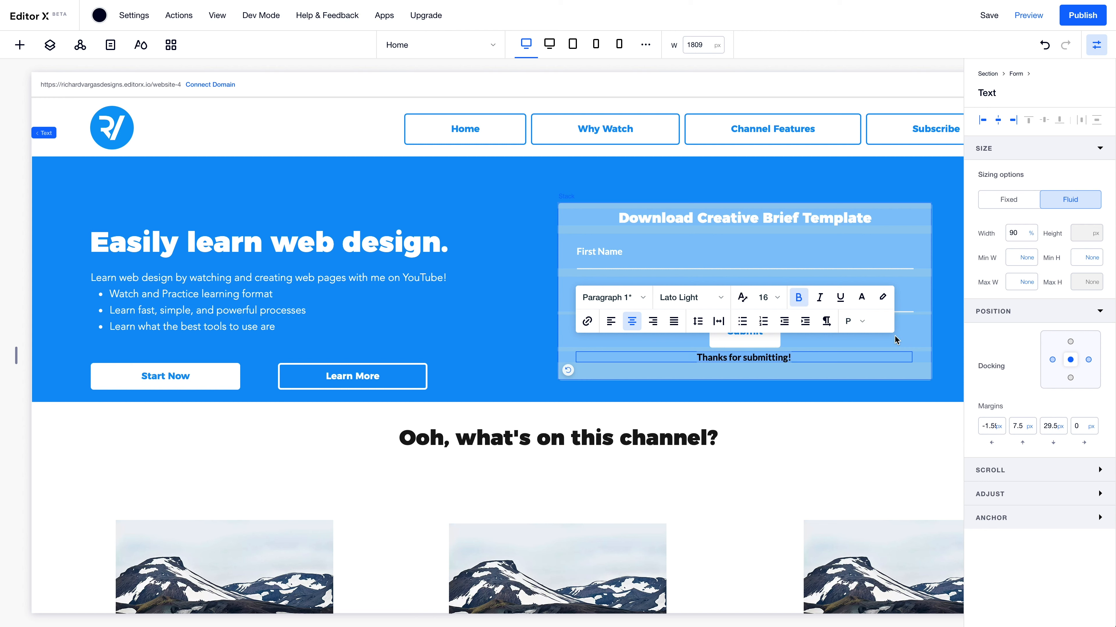
click(885, 347)
drag(784, 362, 783, 366)
Select the download form's title, both fields, Submit button and thank-you message together and move them slightly down
shift+click(765, 340)
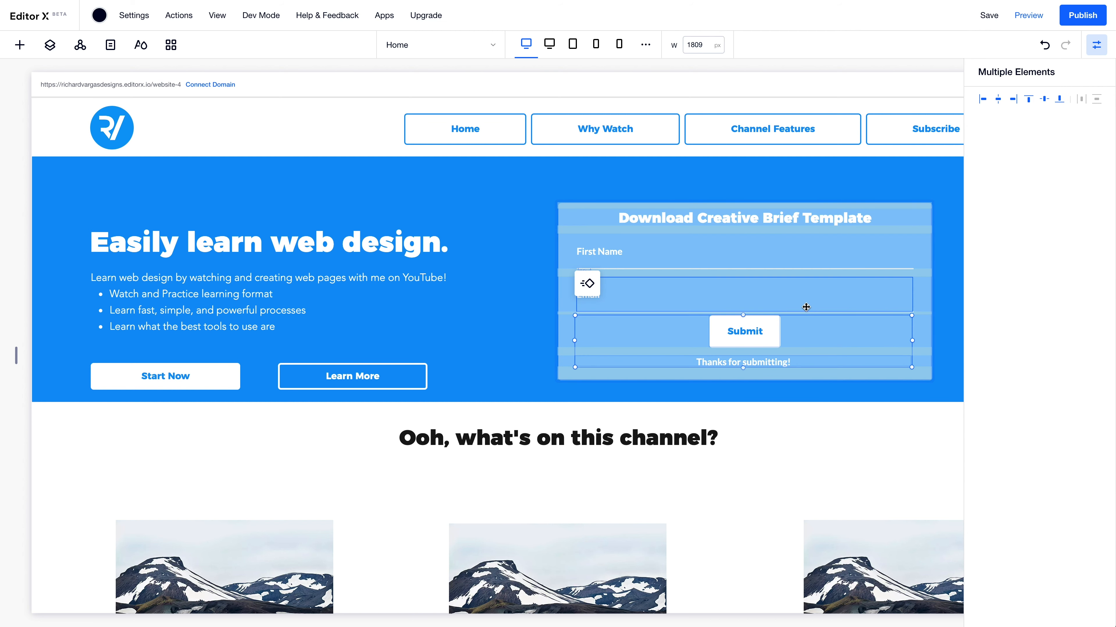
shift+click(805, 304)
shift+click(792, 253)
shift+click(803, 219)
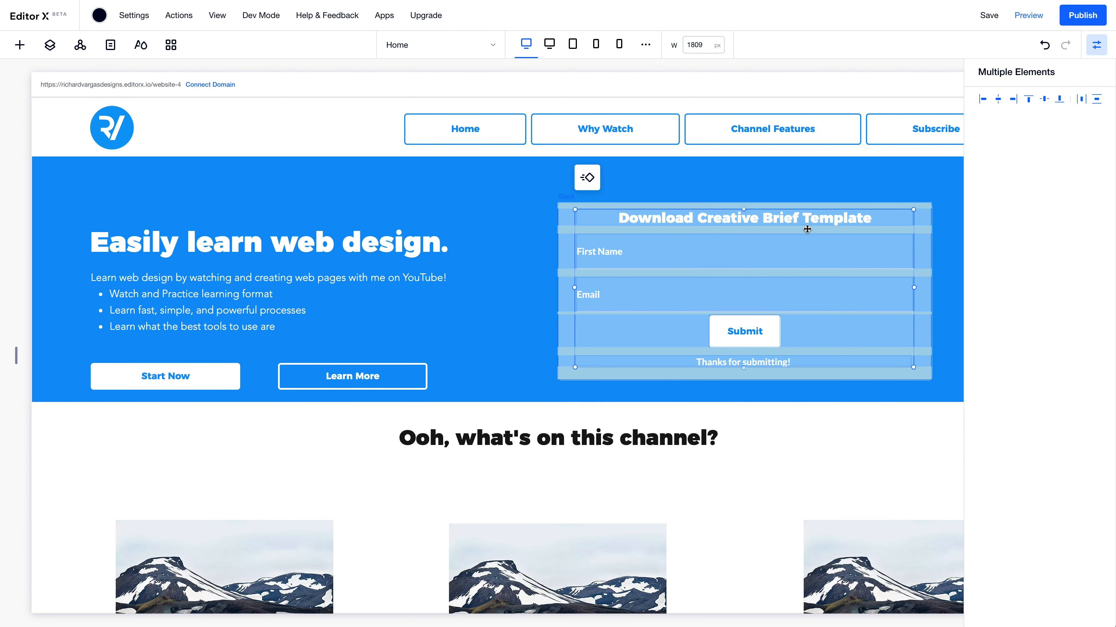
drag(806, 222, 807, 223)
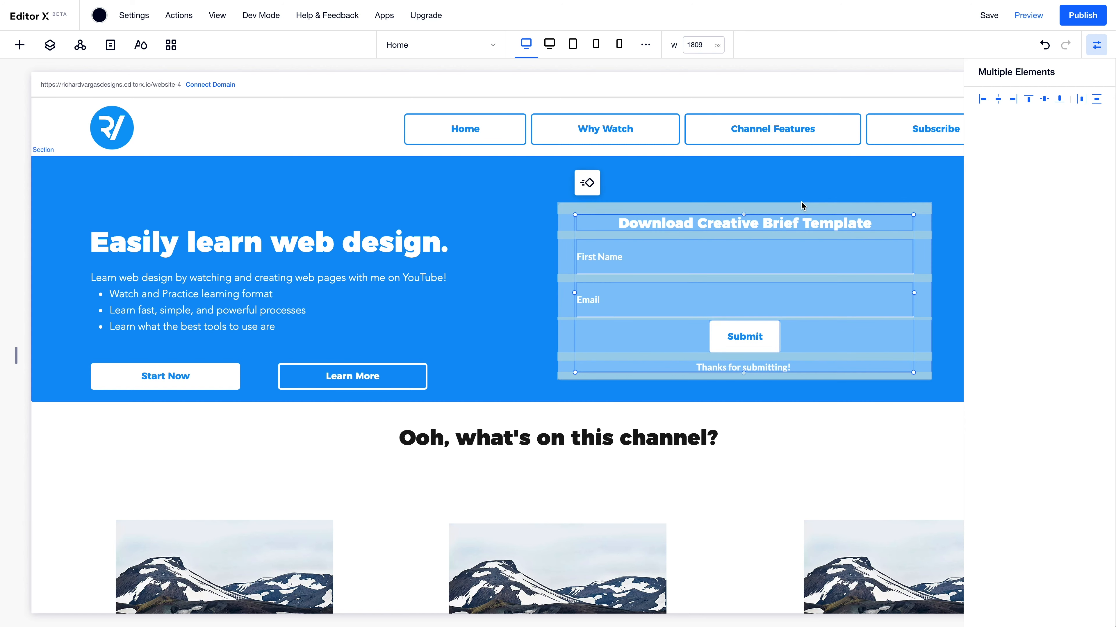
click(811, 201)
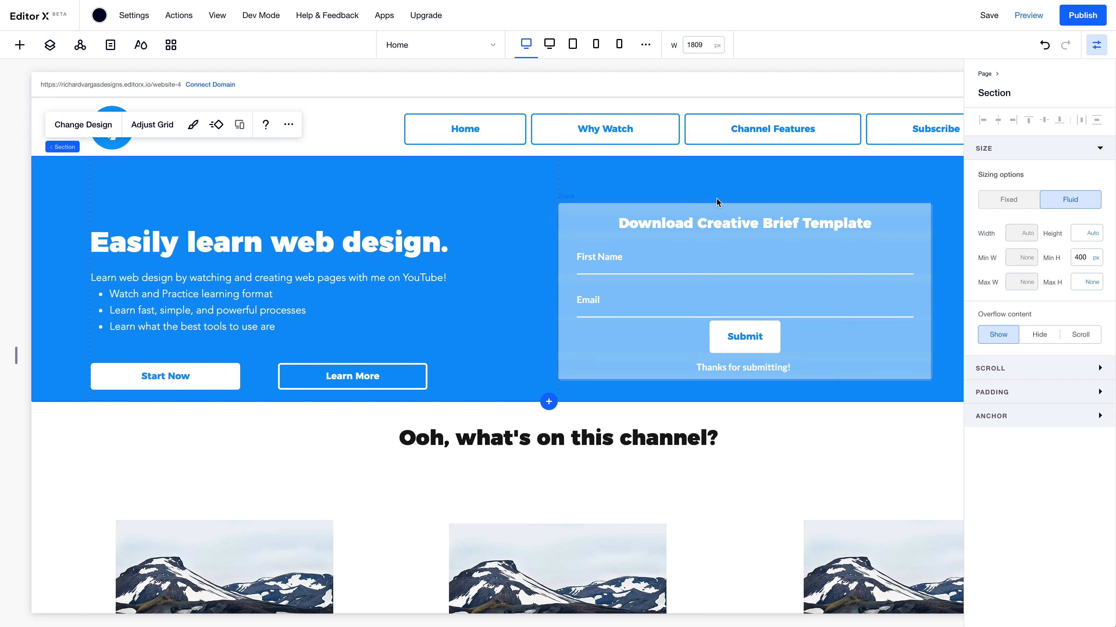
click(570, 211)
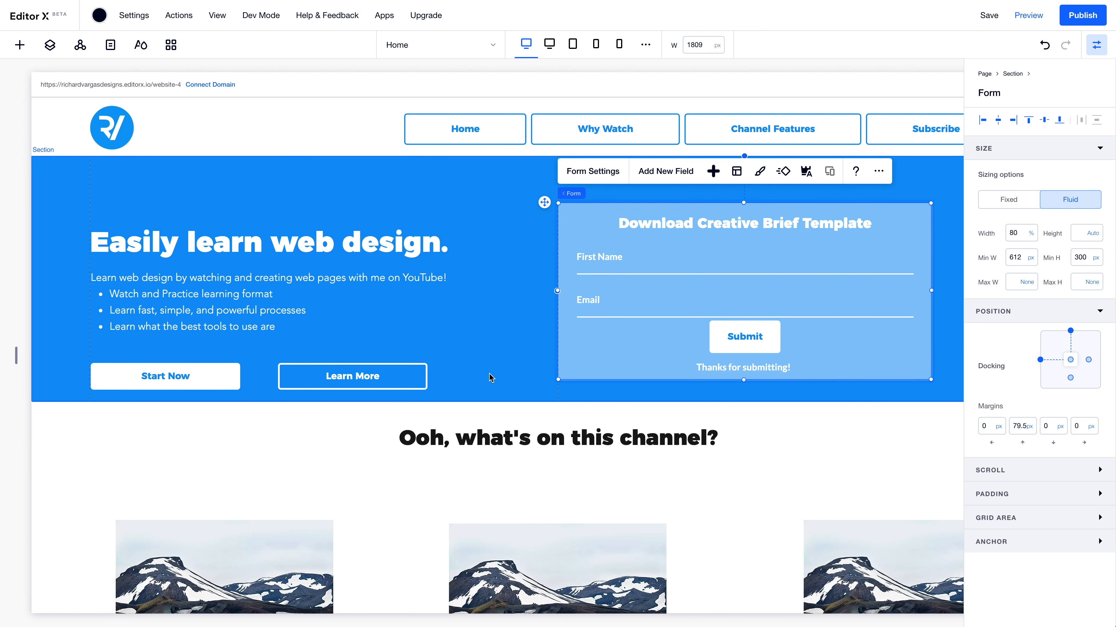
click(491, 384)
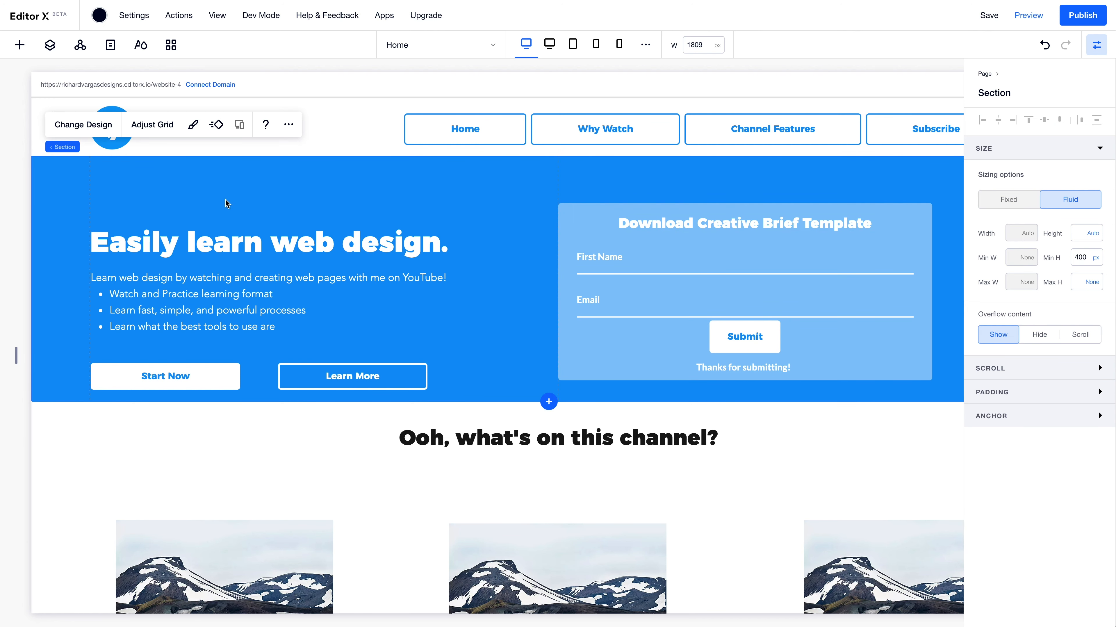
Centre the hero text stack and the download form vertically in the section
click(254, 239)
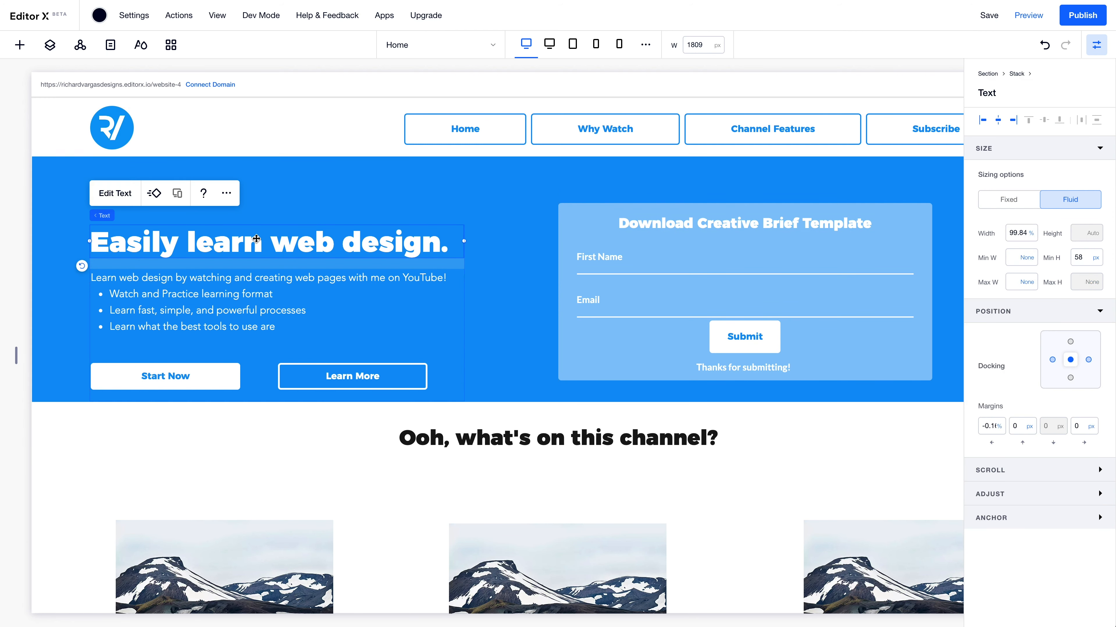
click(456, 376)
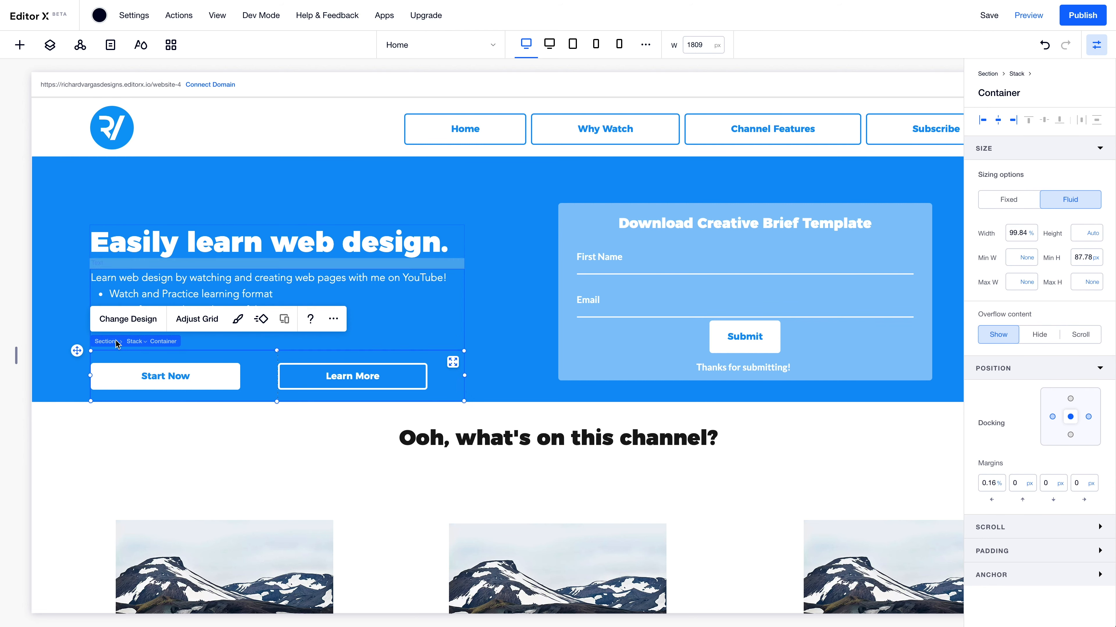
click(111, 341)
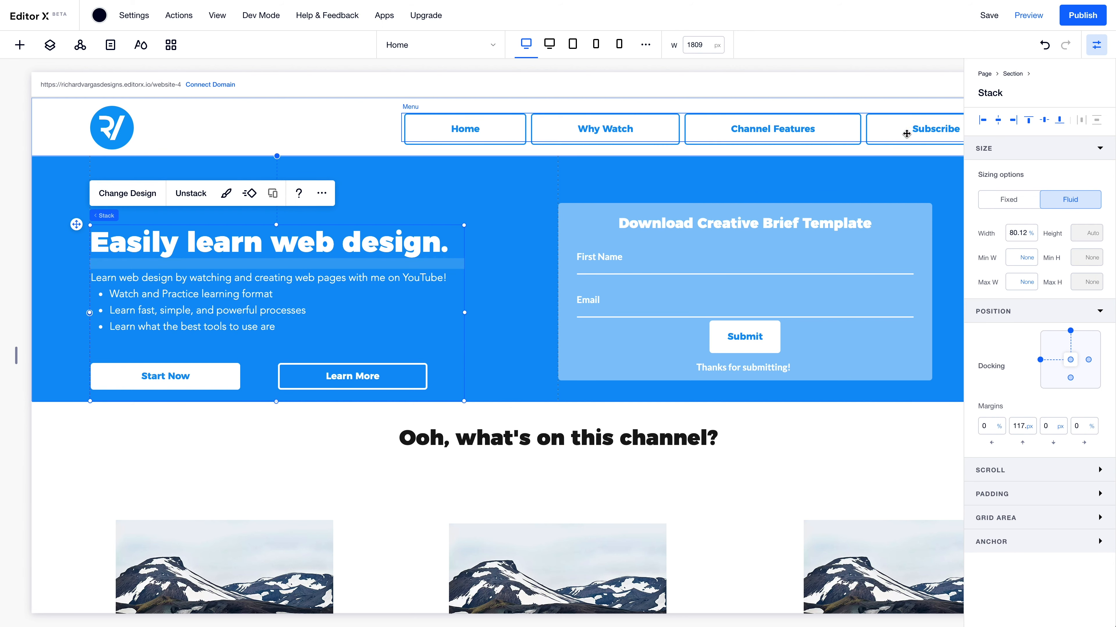
click(1044, 120)
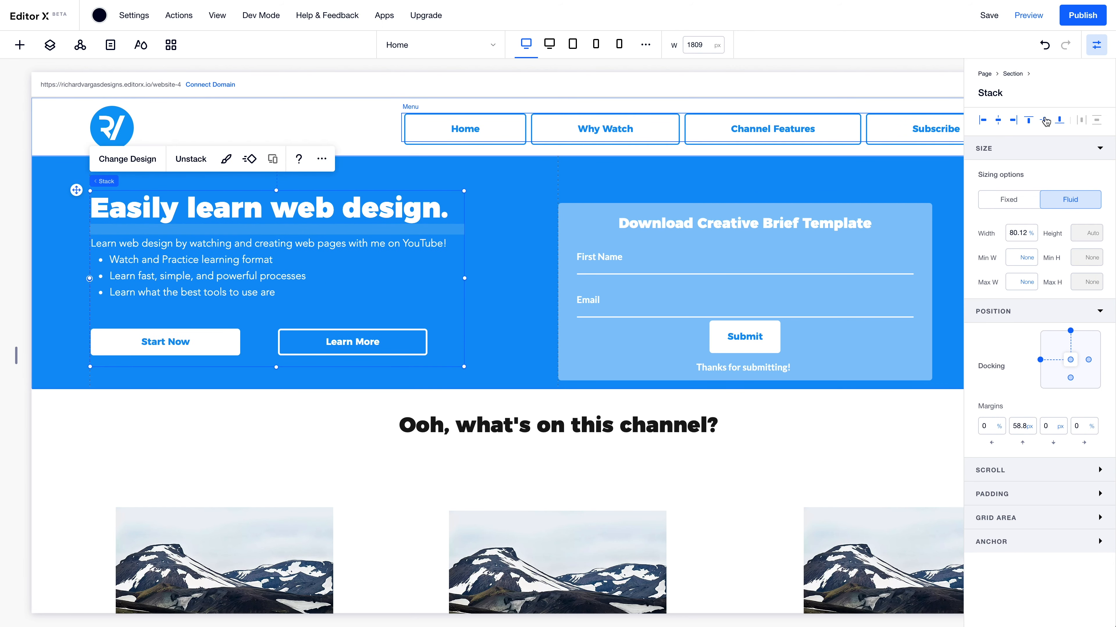
click(564, 222)
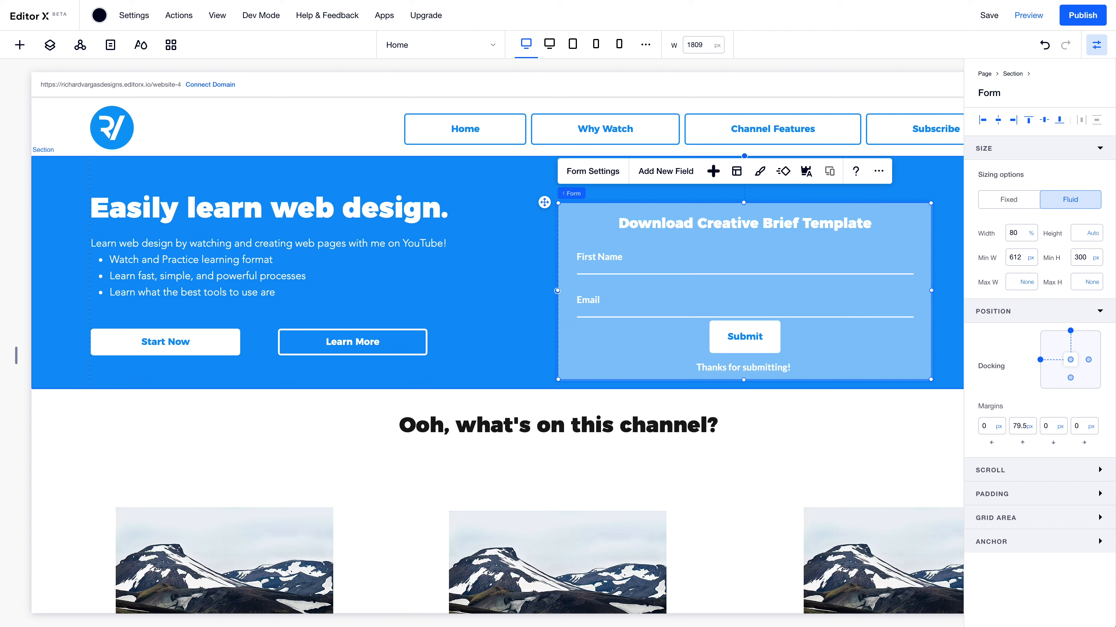
click(1045, 121)
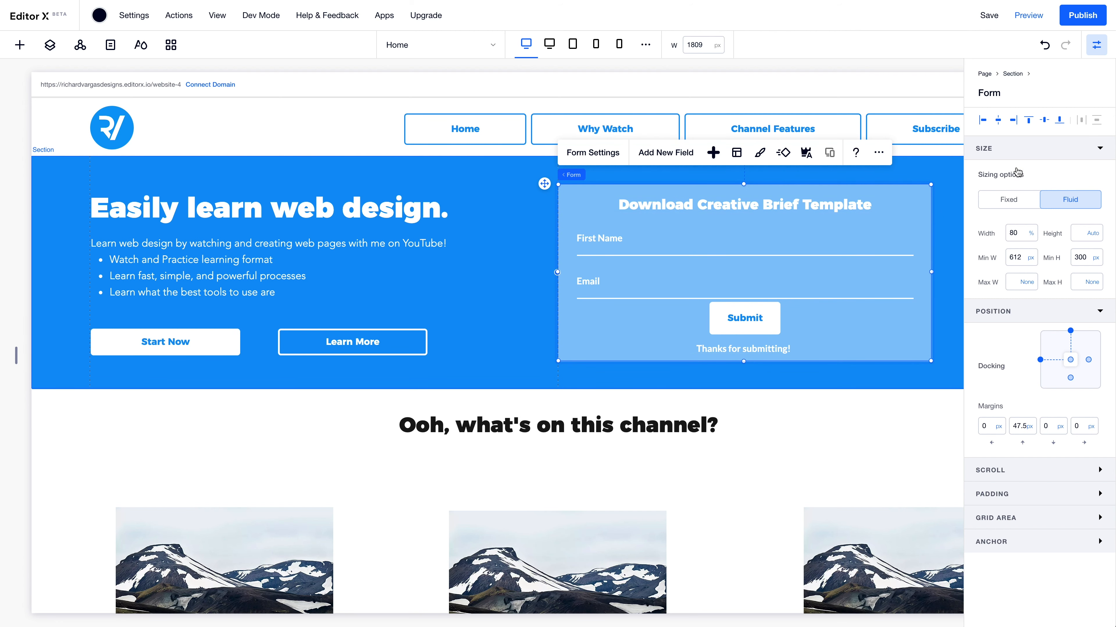
click(944, 376)
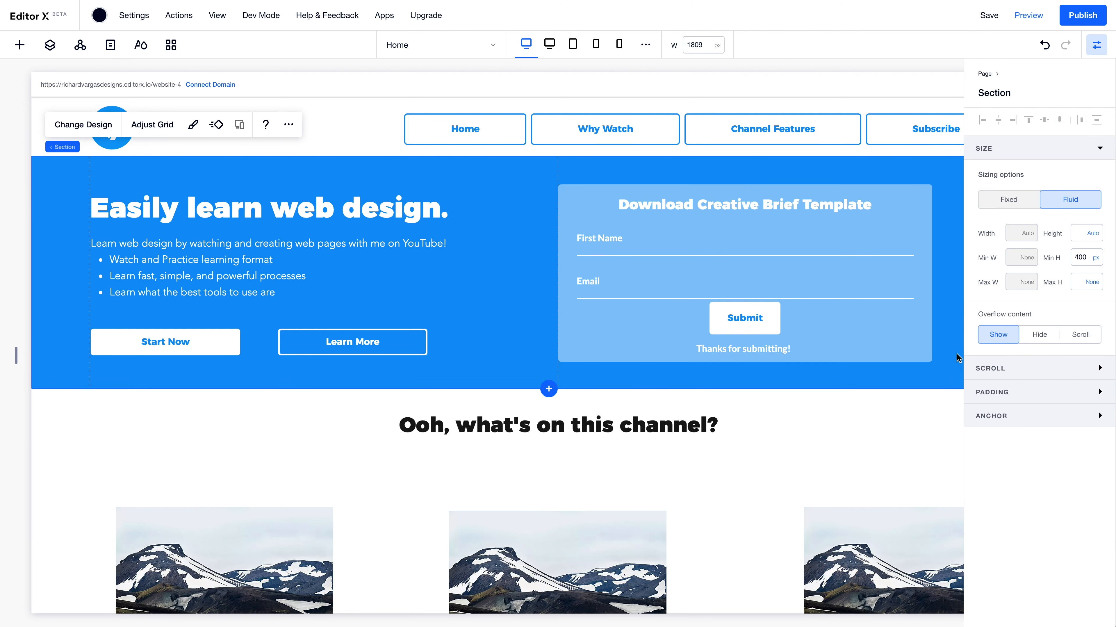
Narrow the desktop canvas to 1569 px and widen the hero text stack to 90%
click(1105, 54)
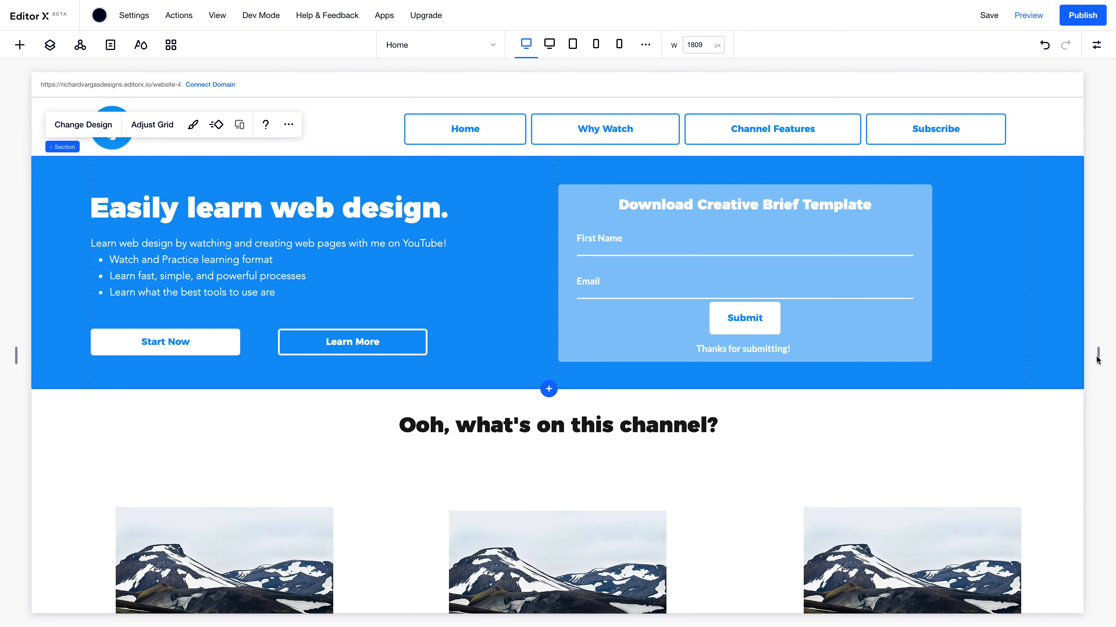
drag(1099, 354, 1024, 358)
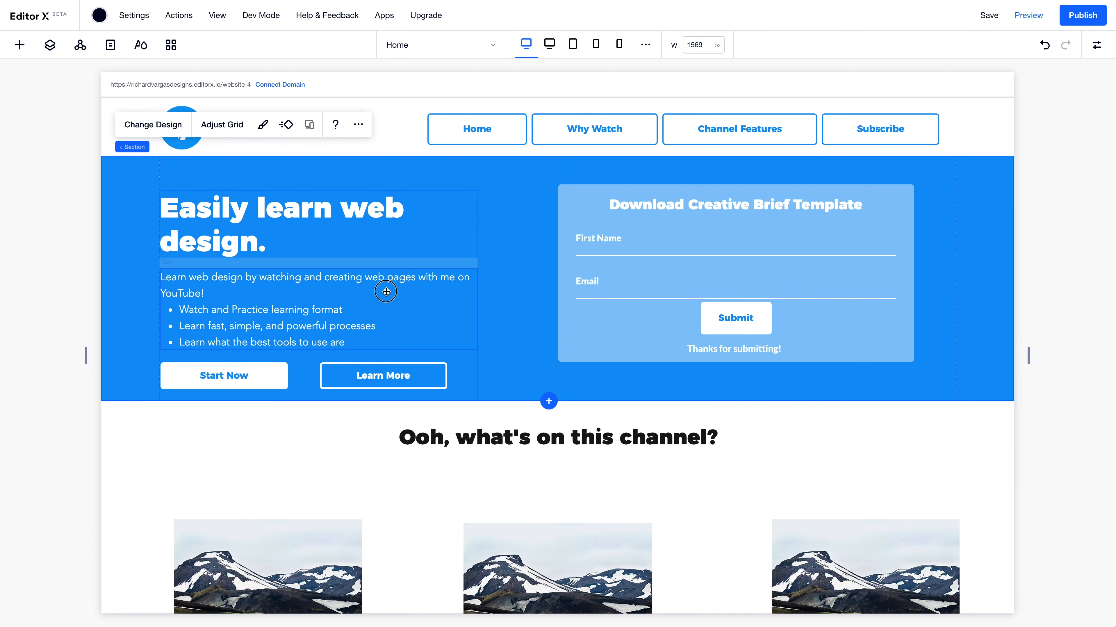
click(386, 291)
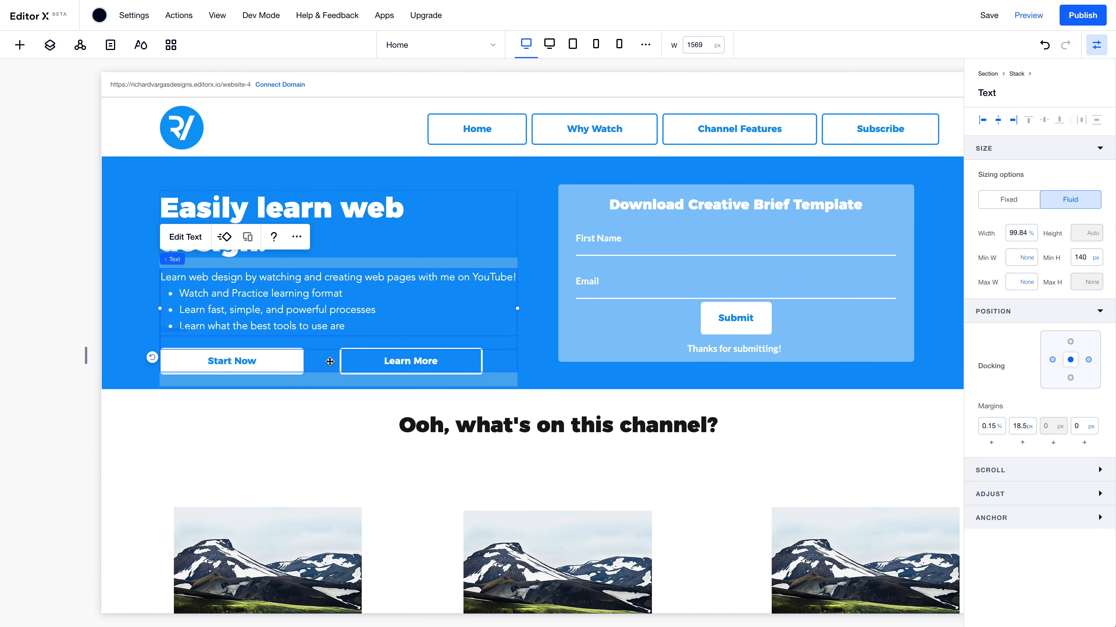
Move the button container slightly down in the hero stack and clear the minimum height of the bulleted text
click(320, 363)
drag(320, 363, 319, 381)
click(337, 350)
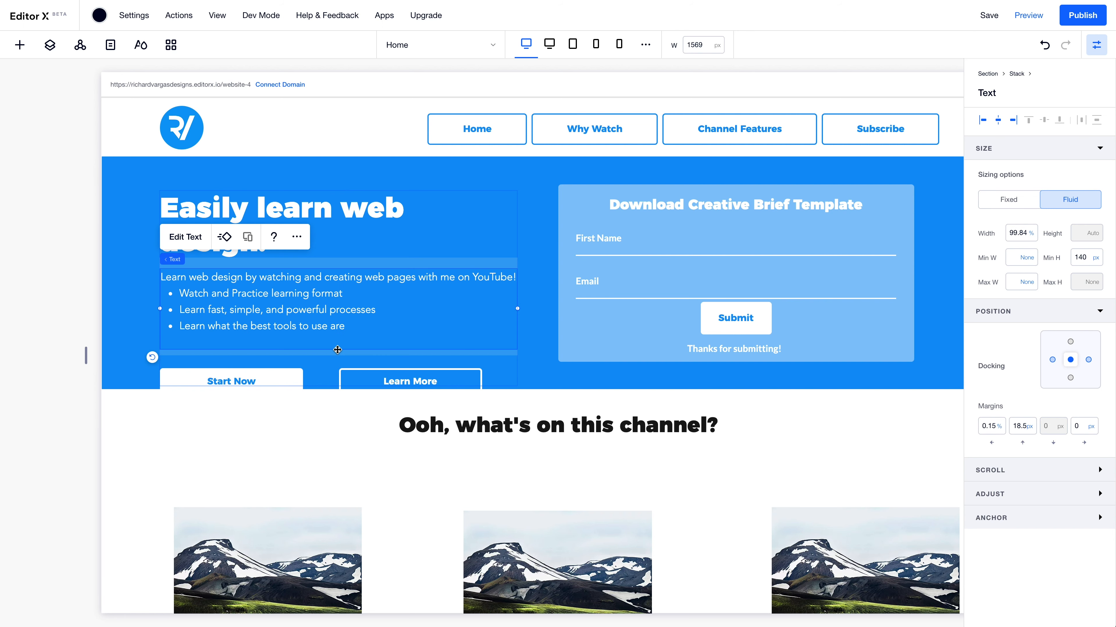
double_click(339, 337)
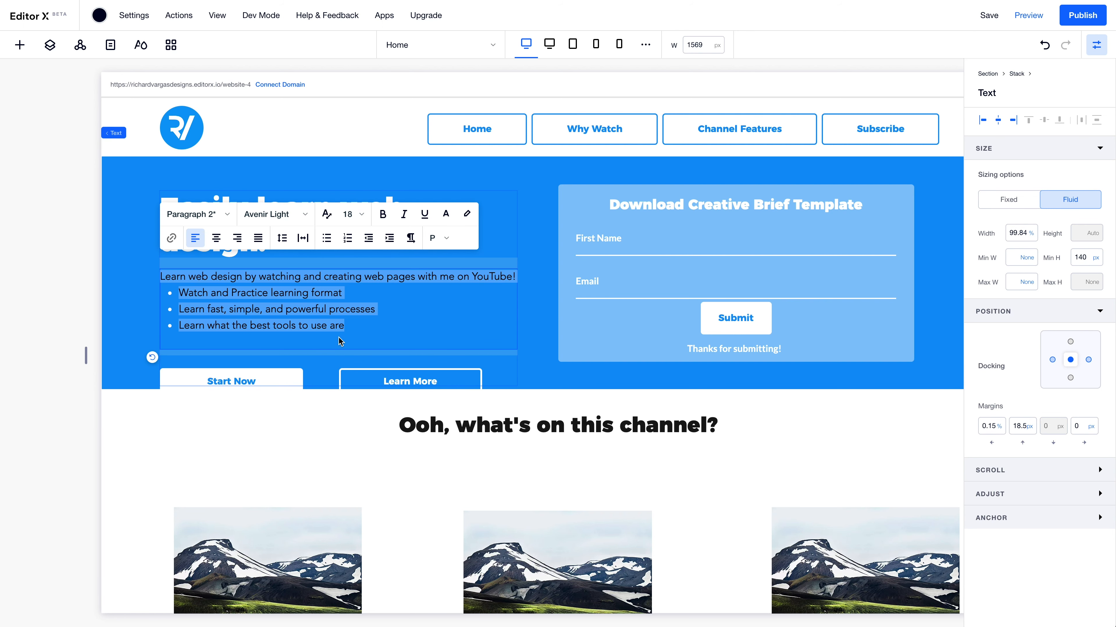
click(1076, 255)
key(Return)
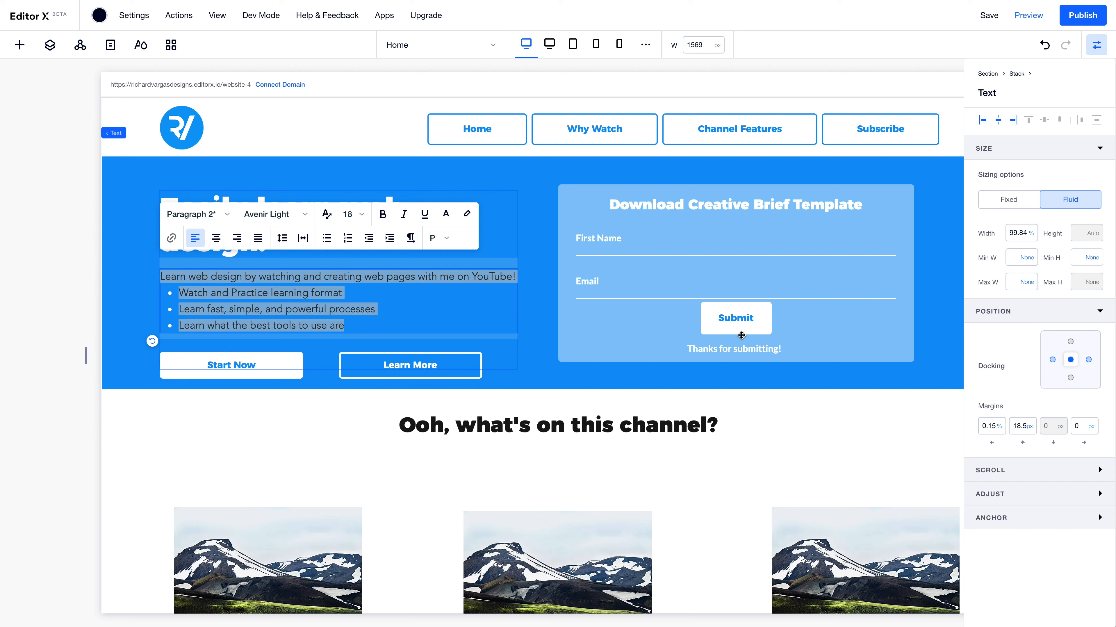
Stretch the hero text stack slightly downward from its bottom edge
click(270, 343)
click(327, 365)
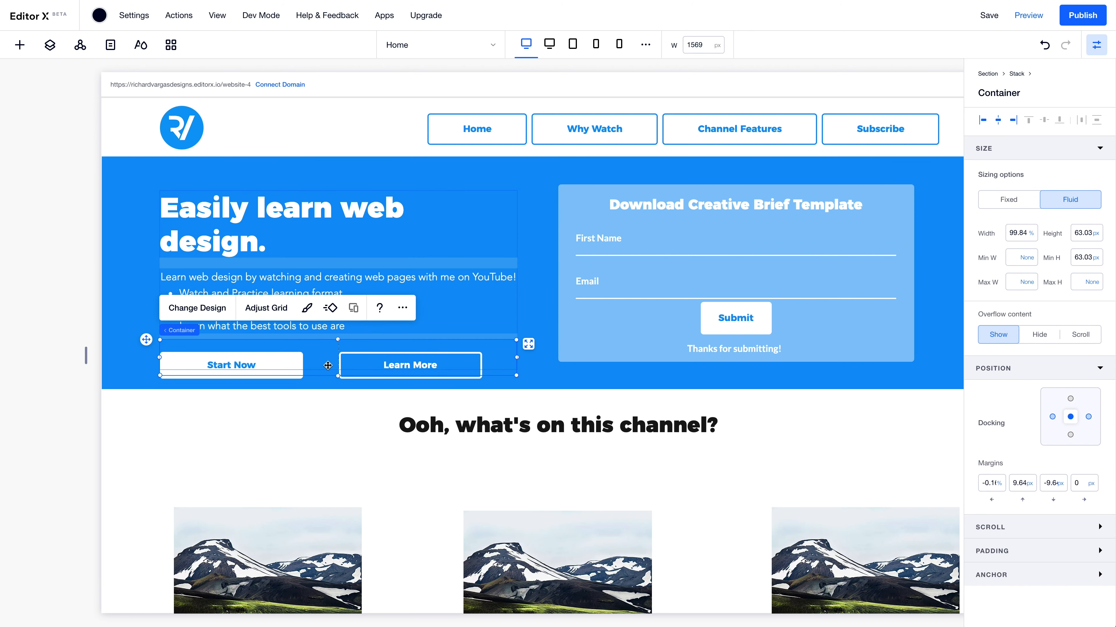
click(204, 332)
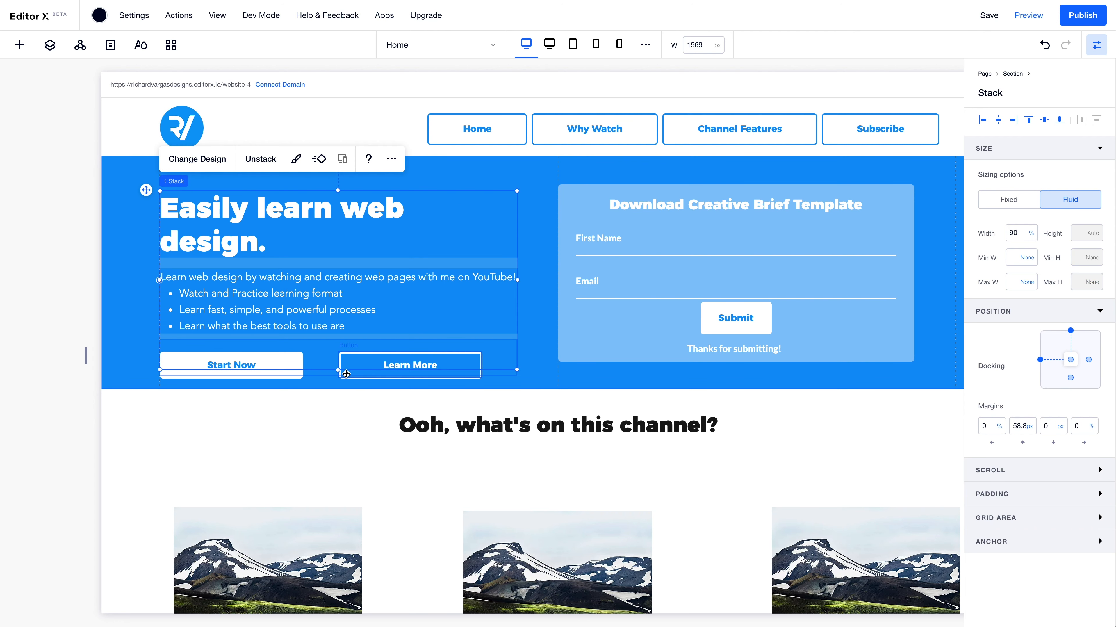
drag(342, 370, 346, 383)
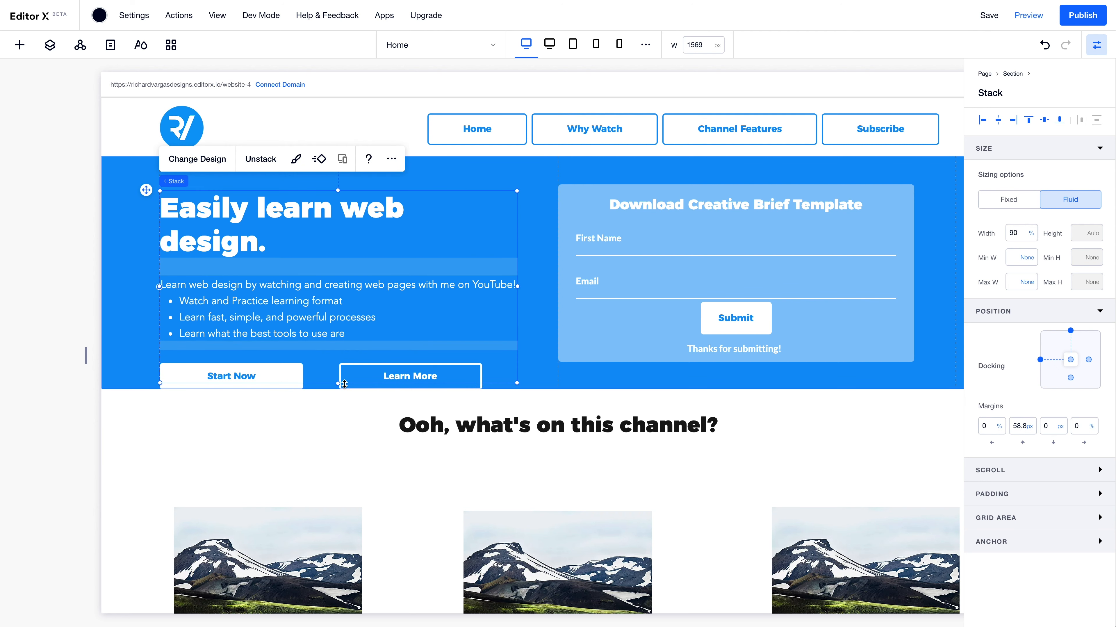
Clear the minimum height of the container holding the Start Now and Learn More buttons
click(296, 370)
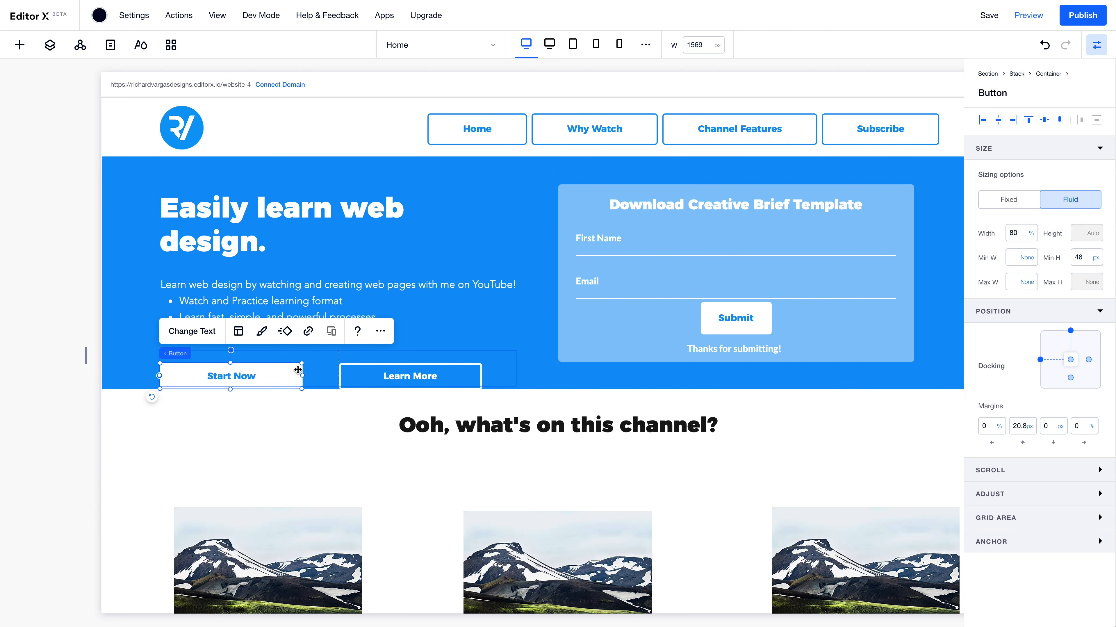
click(322, 363)
click(1086, 258)
key(BackSpace)
key(Return)
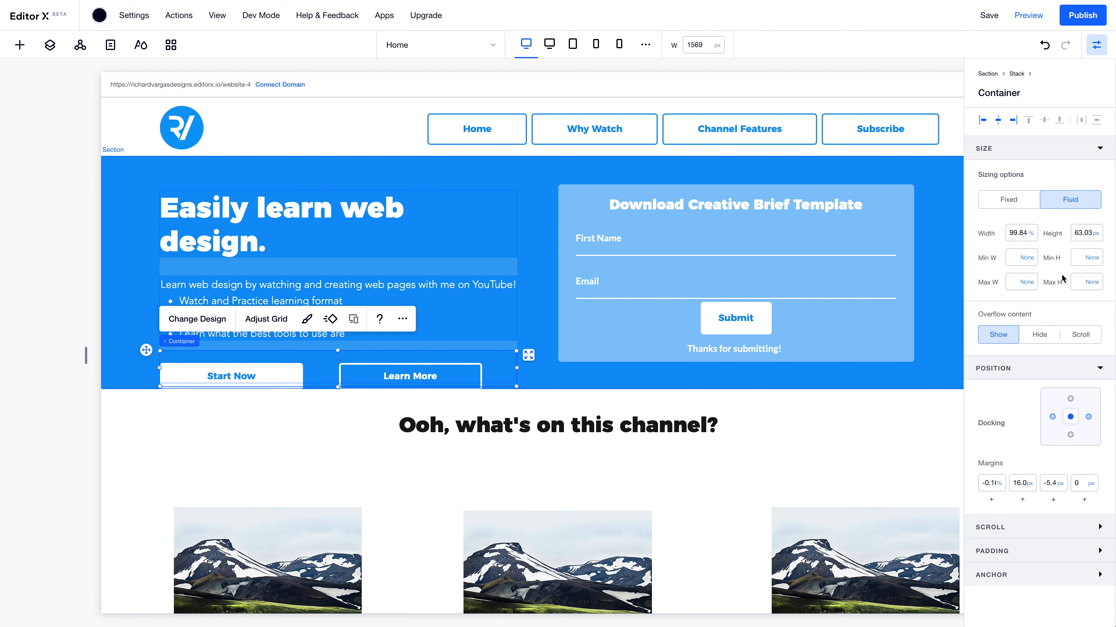
Try a height of 0 px for the button container
click(1084, 232)
text(0)
key(Return)
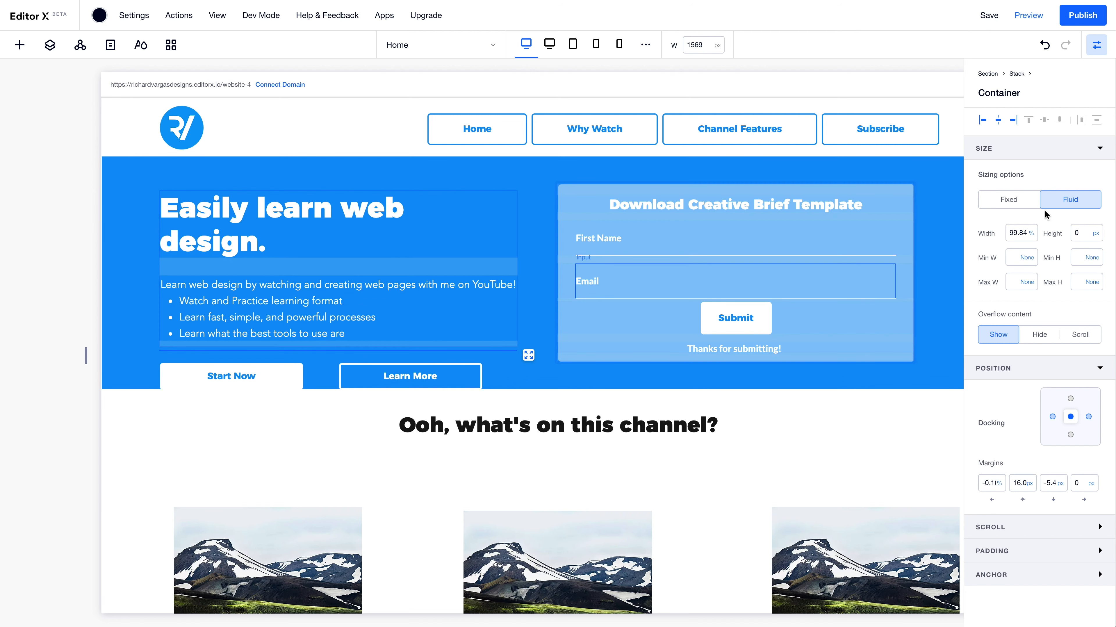
Set the button container's height to auto
click(1082, 232)
text(auto)
key(Return)
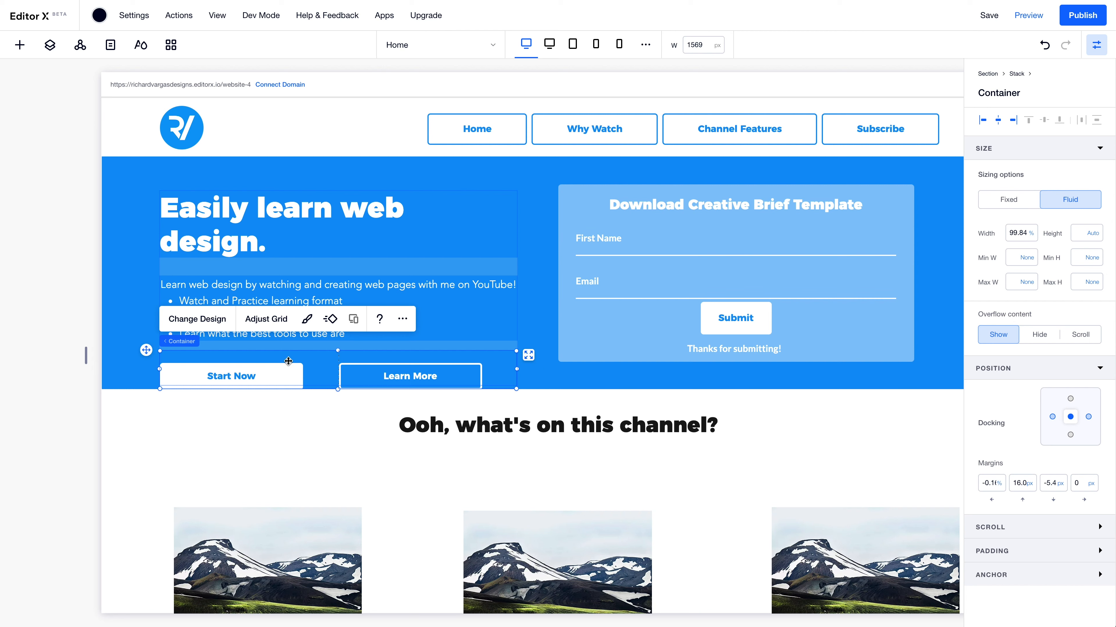
Try to align the Start Now and Learn More buttons together as a multiple selection
click(294, 373)
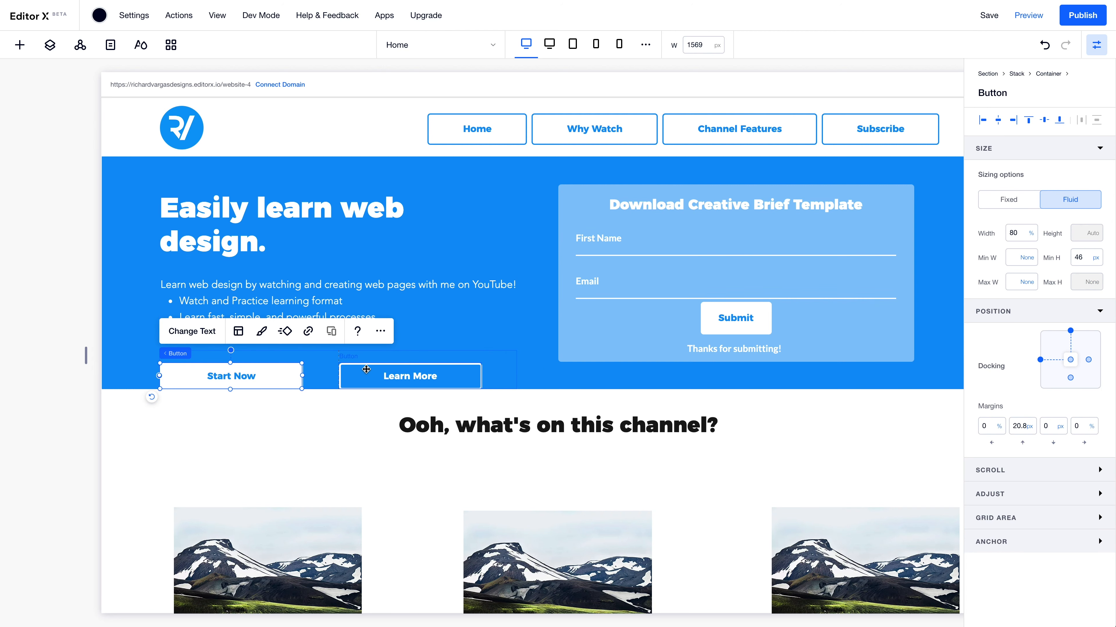
shift+click(367, 370)
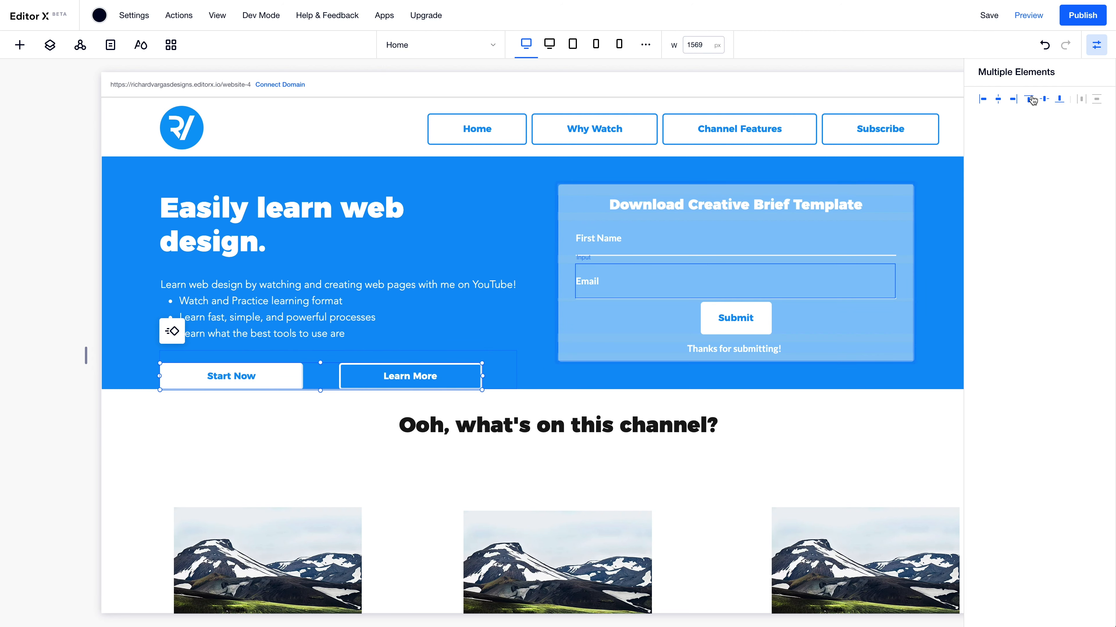
click(991, 101)
click(553, 358)
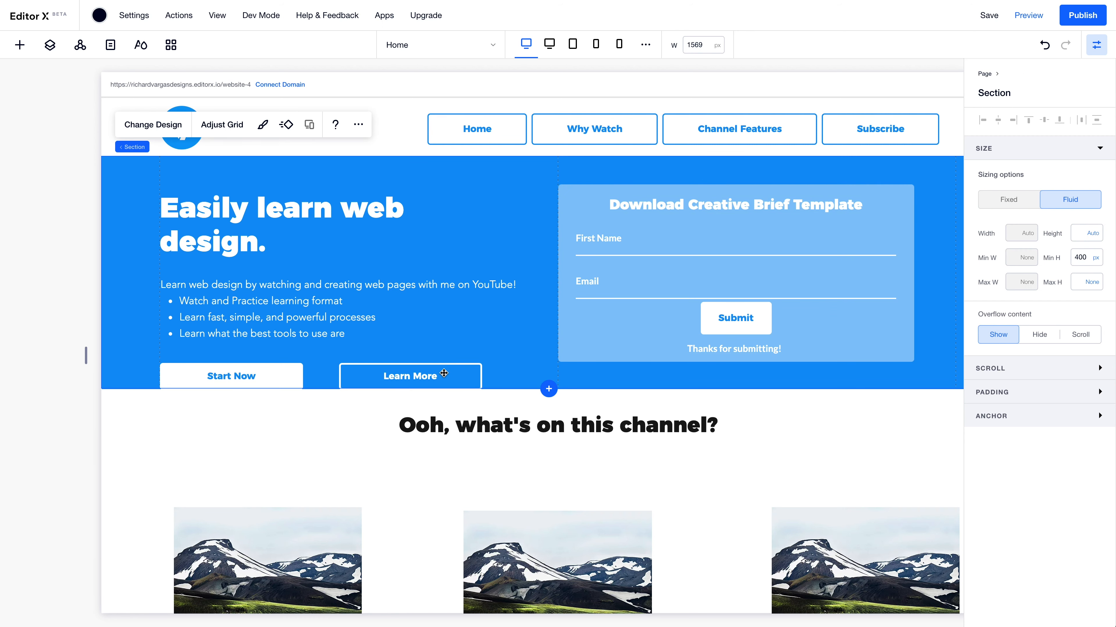
Align the Learn More and Start Now buttons individually to the top of their container
click(455, 372)
click(1026, 121)
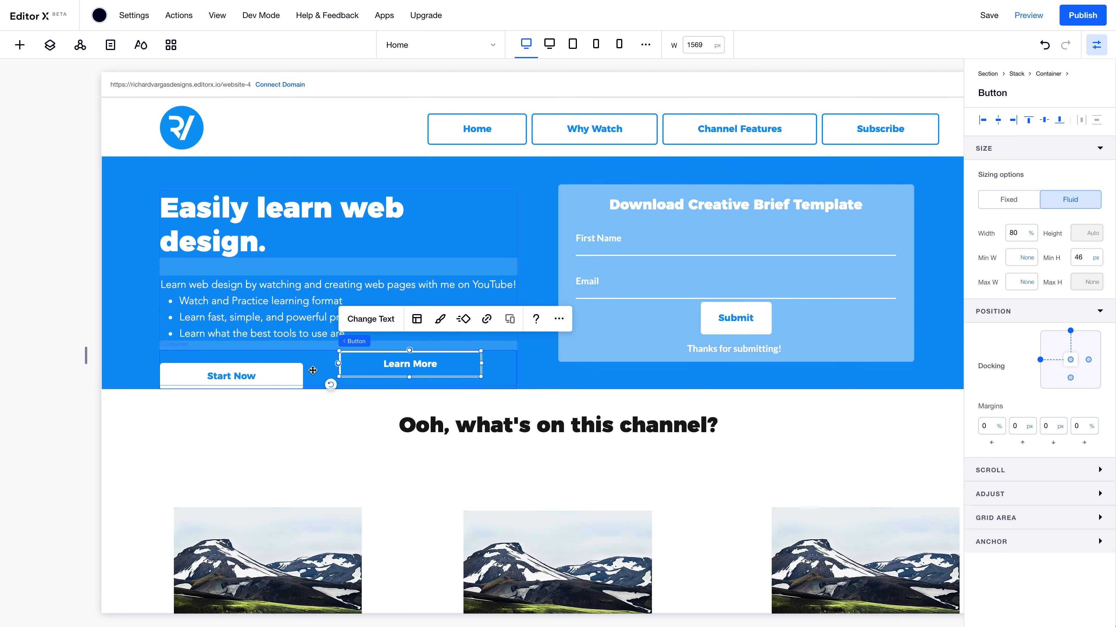
click(299, 374)
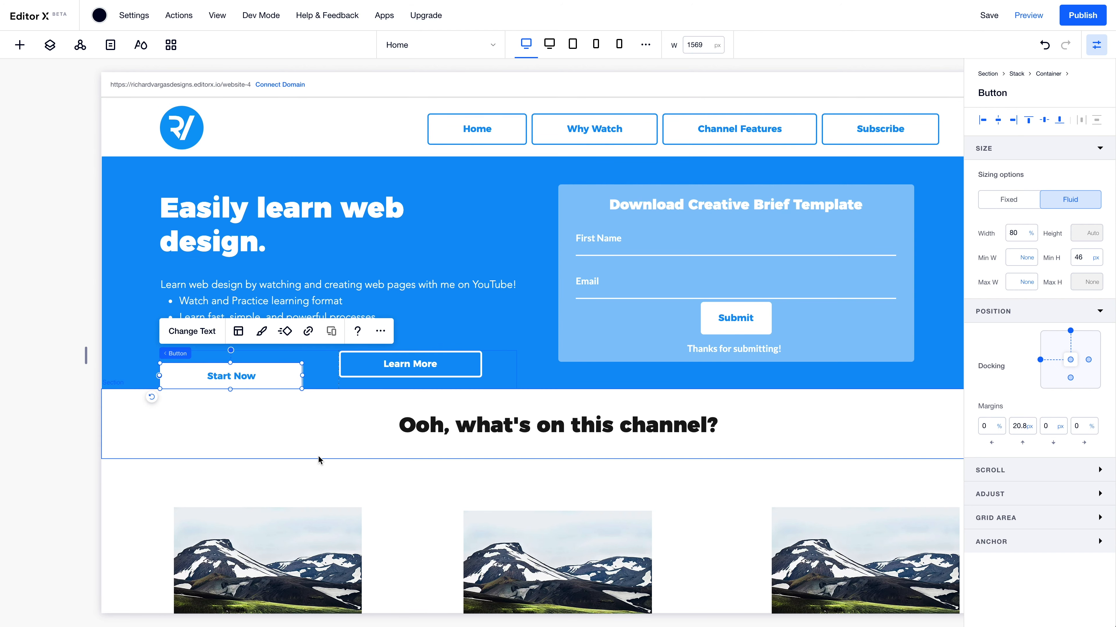
click(1029, 121)
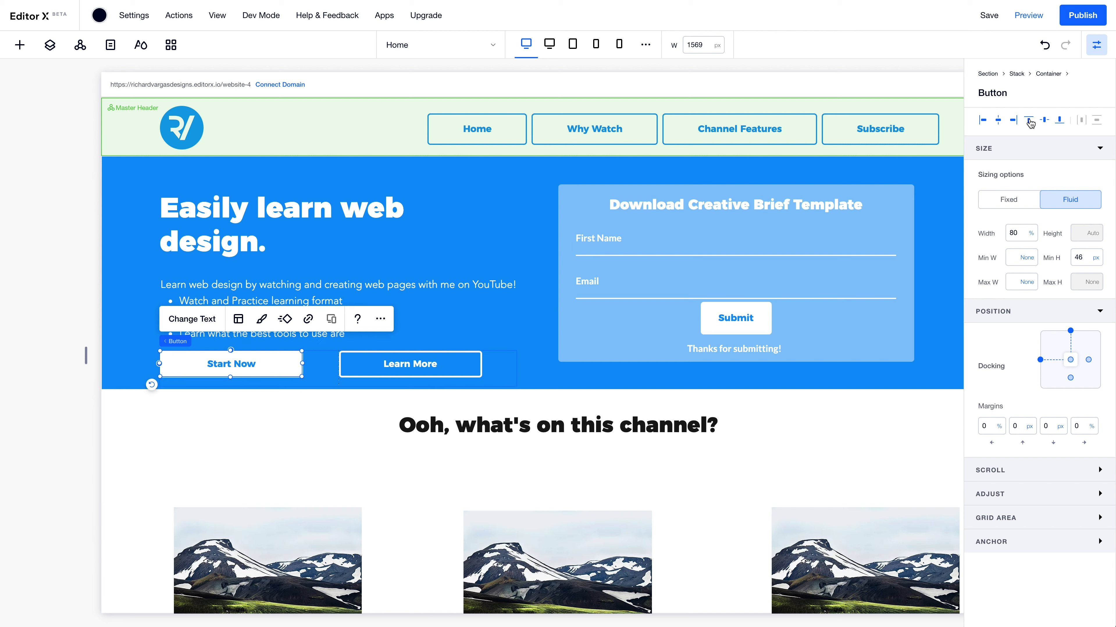
Centre the hero text stack vertically within its section
click(488, 323)
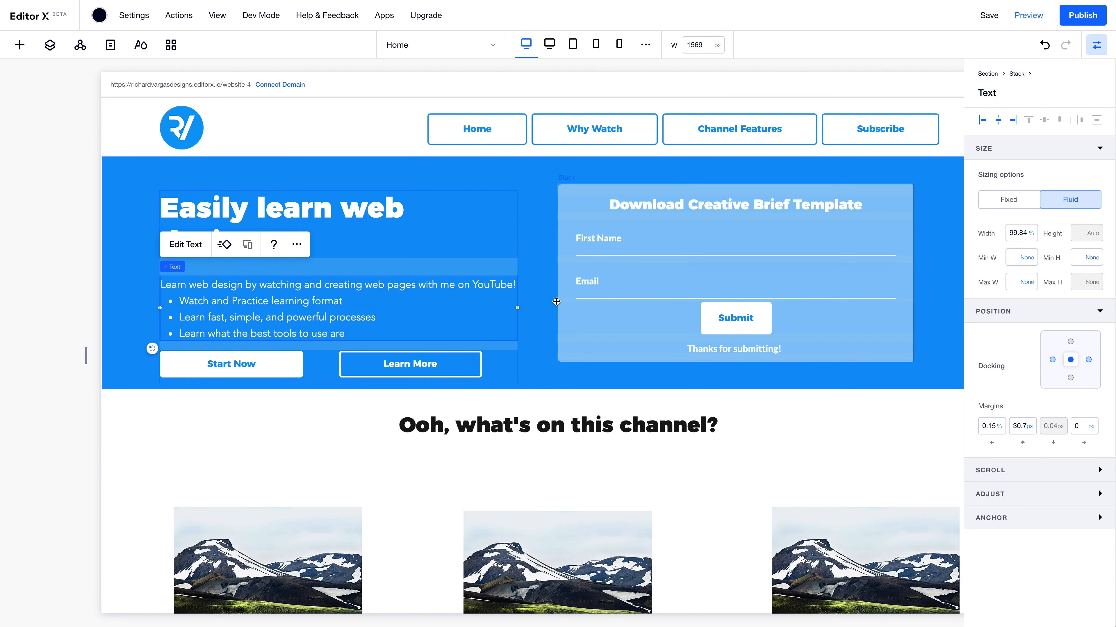
click(340, 209)
mouse_move(176, 181)
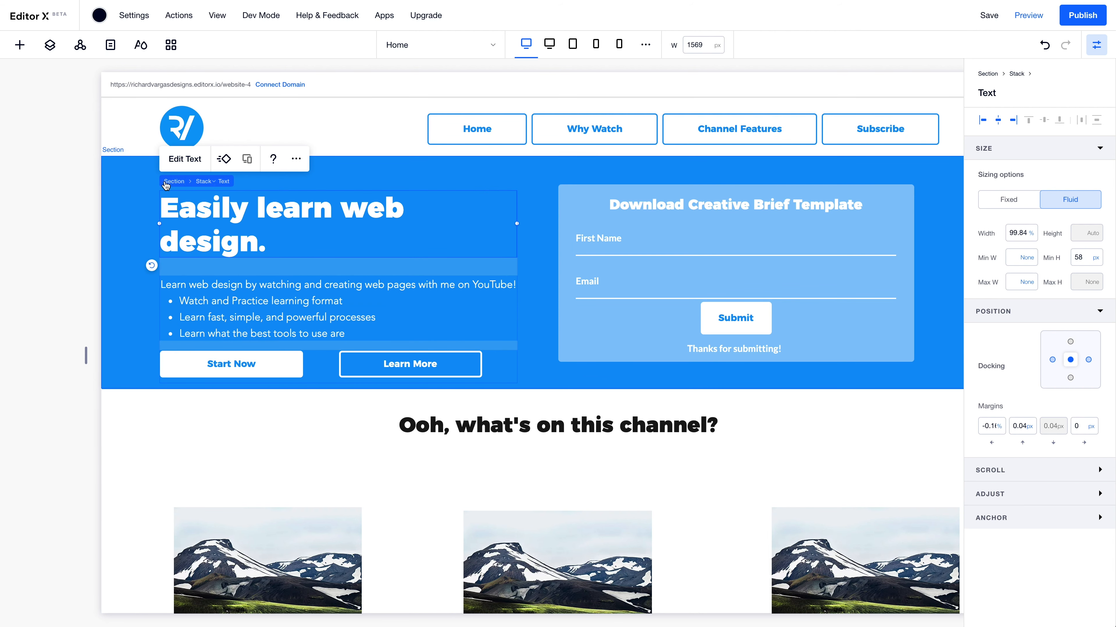
click(205, 181)
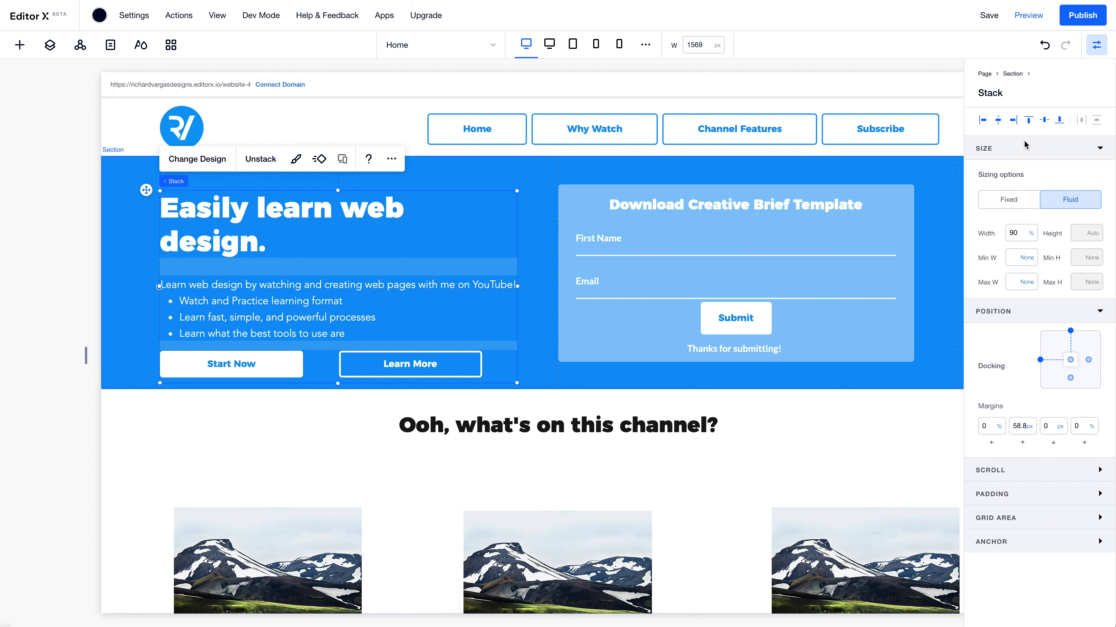
click(1045, 121)
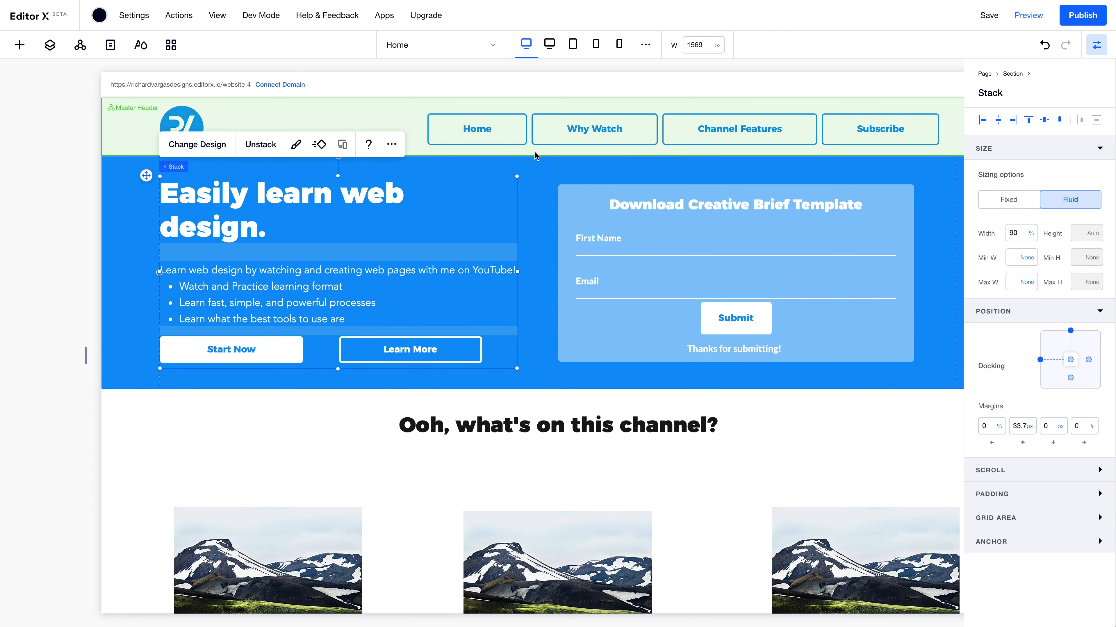
Widen the page view to 1733 px and move the hero's body text and button container slightly closer to the heading
click(1098, 45)
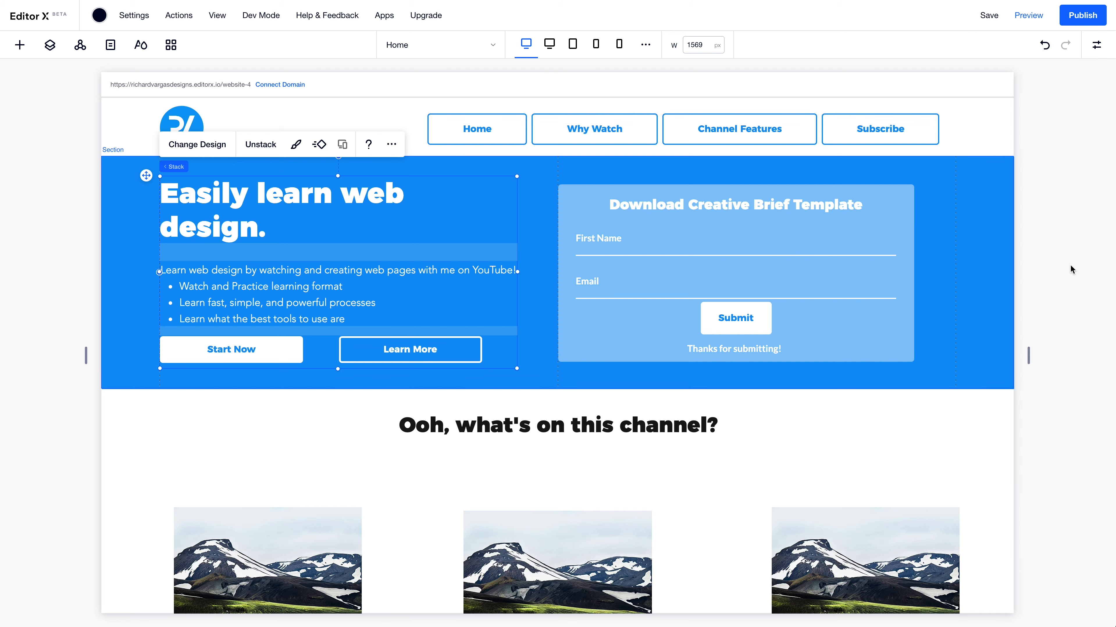
drag(1030, 357, 1077, 354)
click(375, 235)
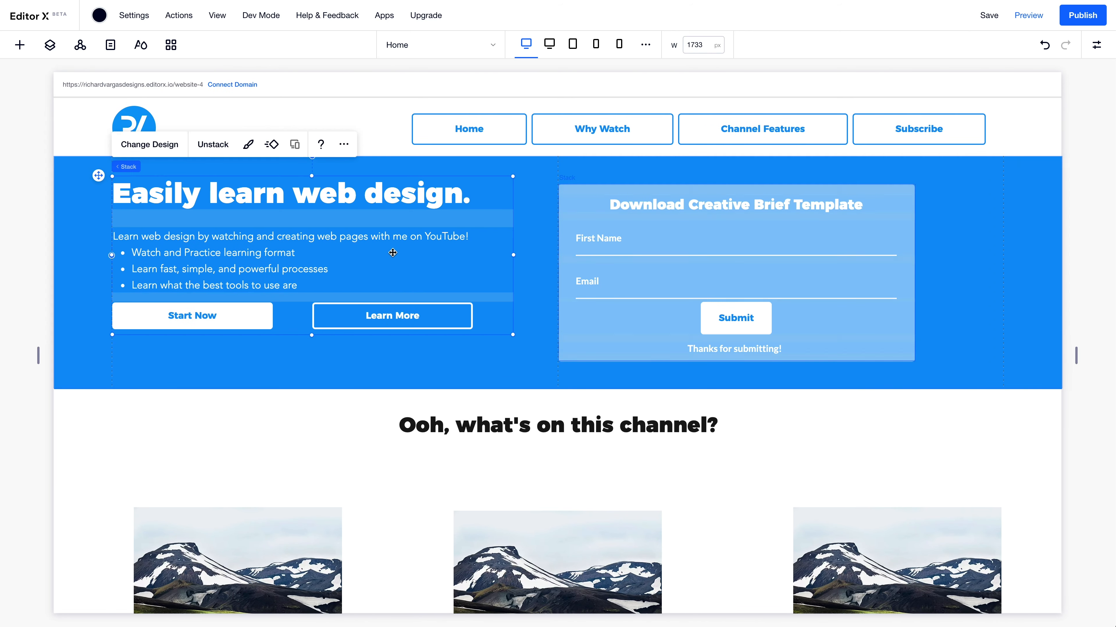
click(375, 205)
click(310, 247)
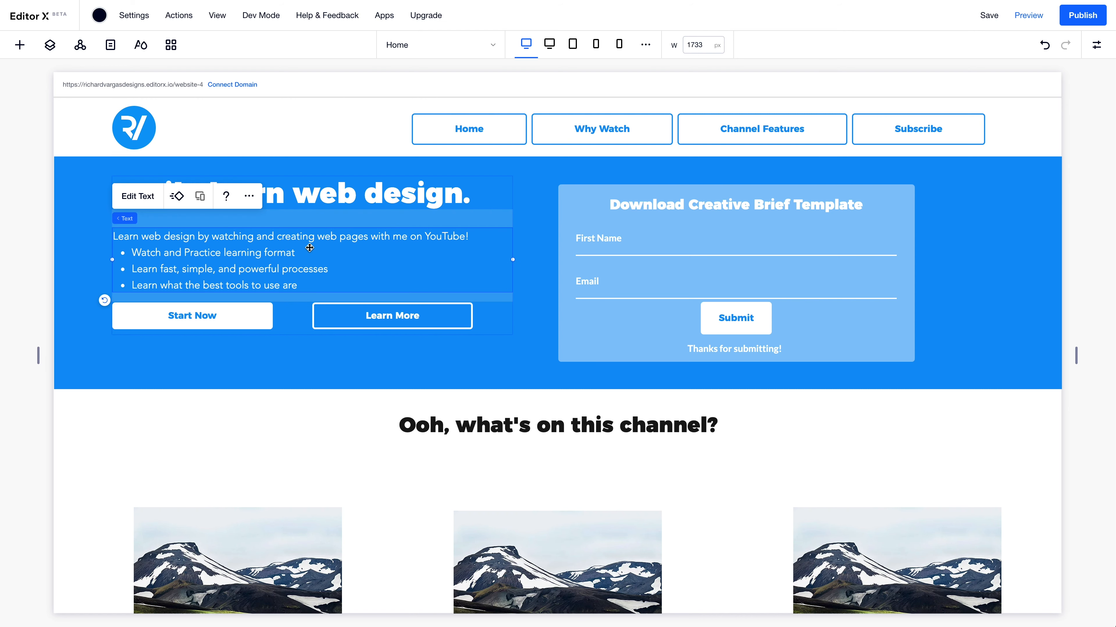
click(264, 323)
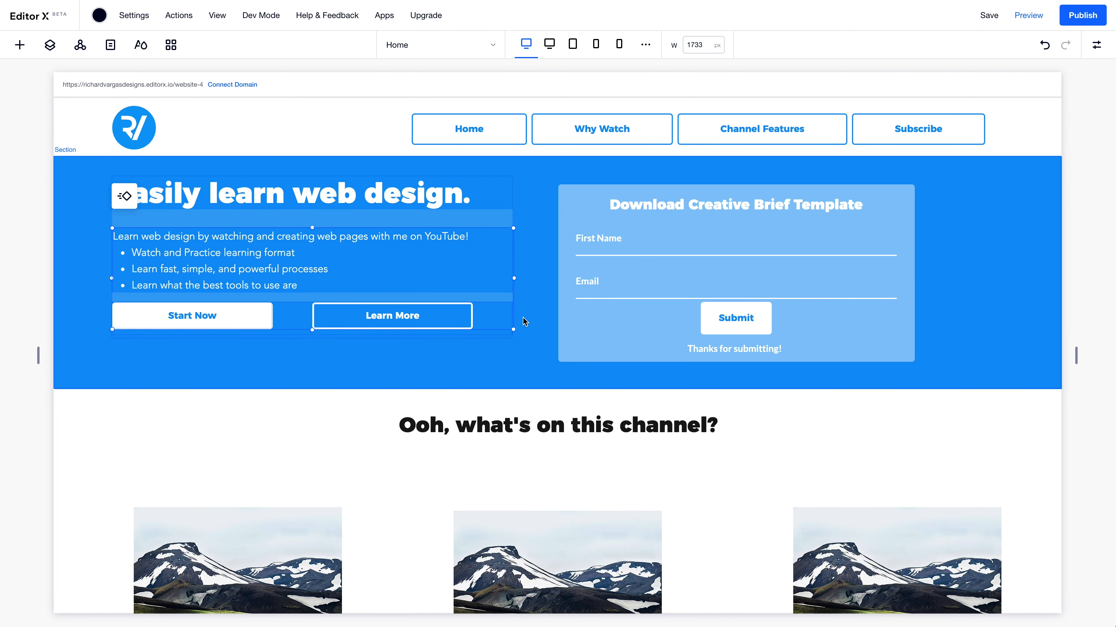
click(507, 322)
shift+click(443, 273)
drag(444, 271, 447, 266)
click(398, 210)
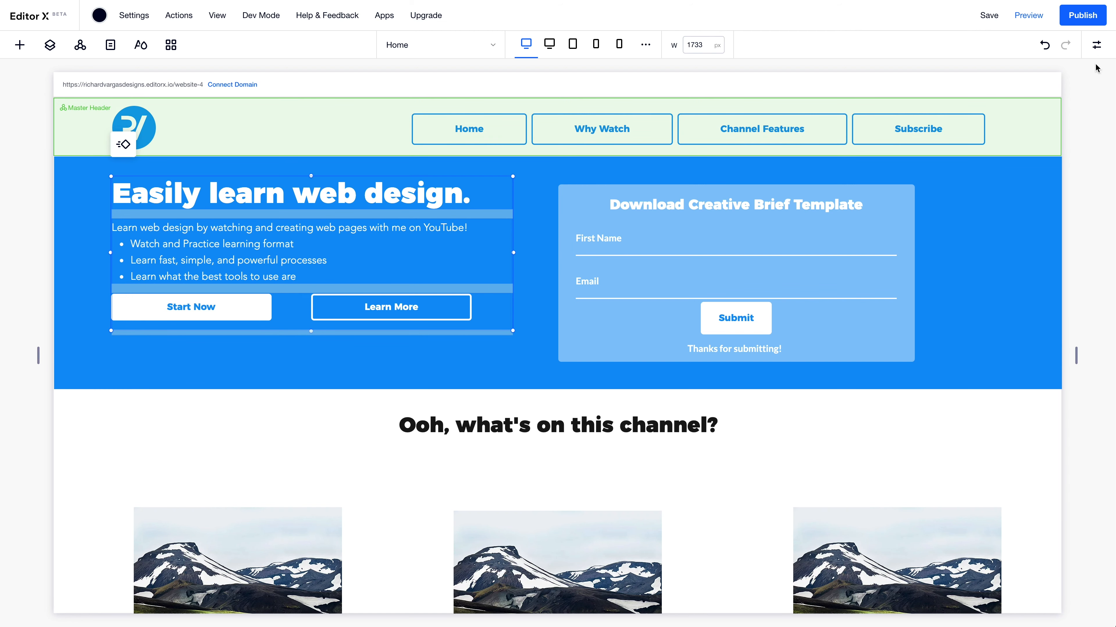
Left-align the selected heading, body text and button container with one another
click(1098, 45)
click(983, 101)
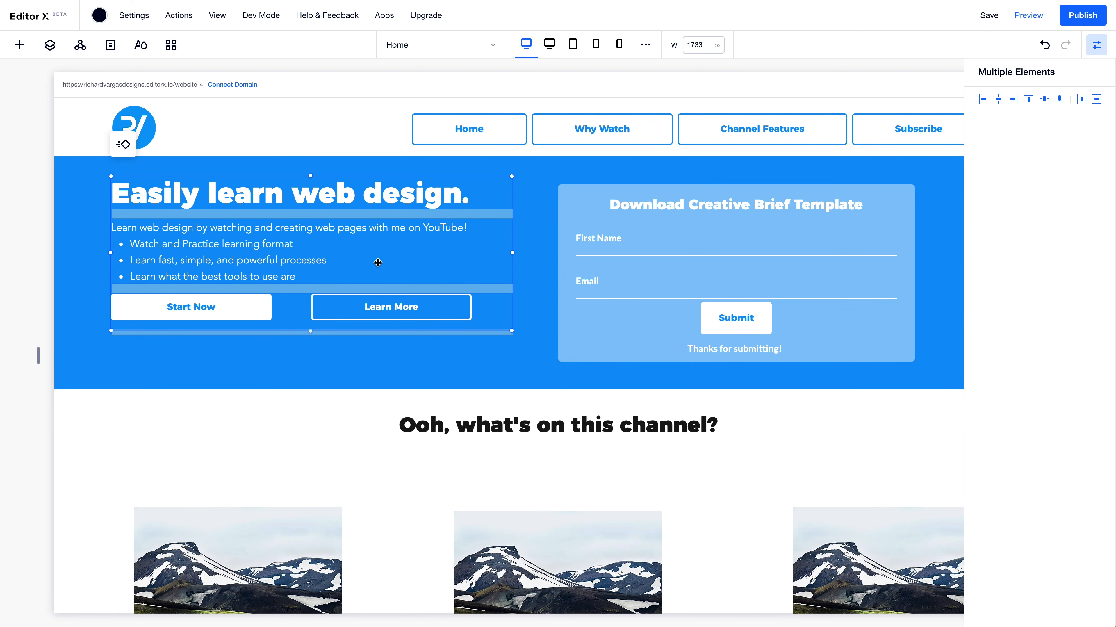
click(426, 352)
Re-centre the adjusted hero text stack vertically in its section and save the site
click(157, 212)
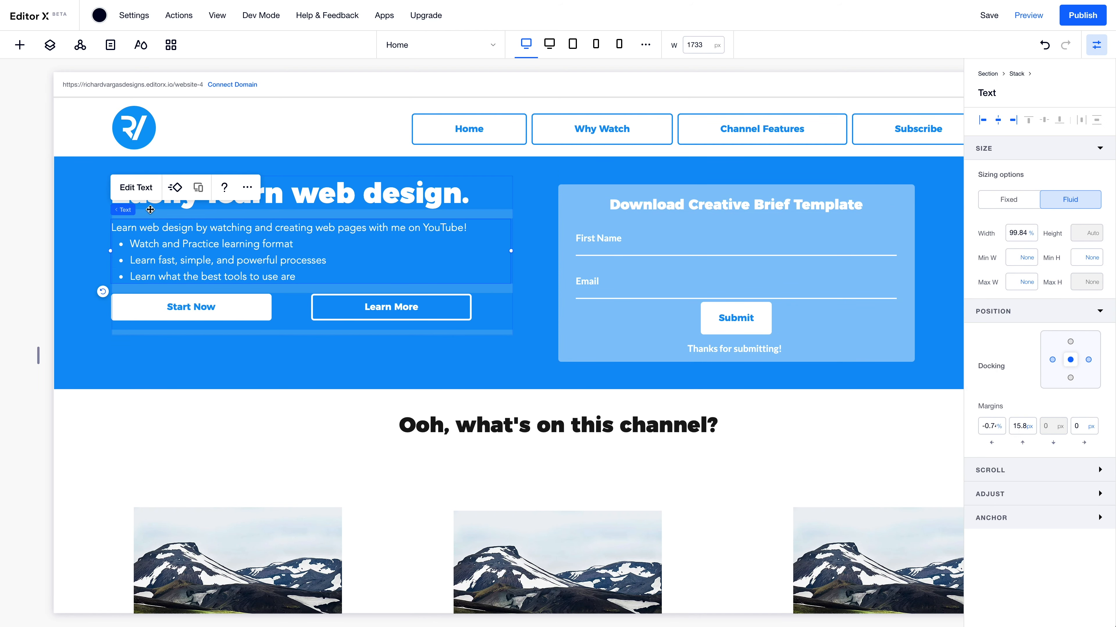
mouse_move(157, 215)
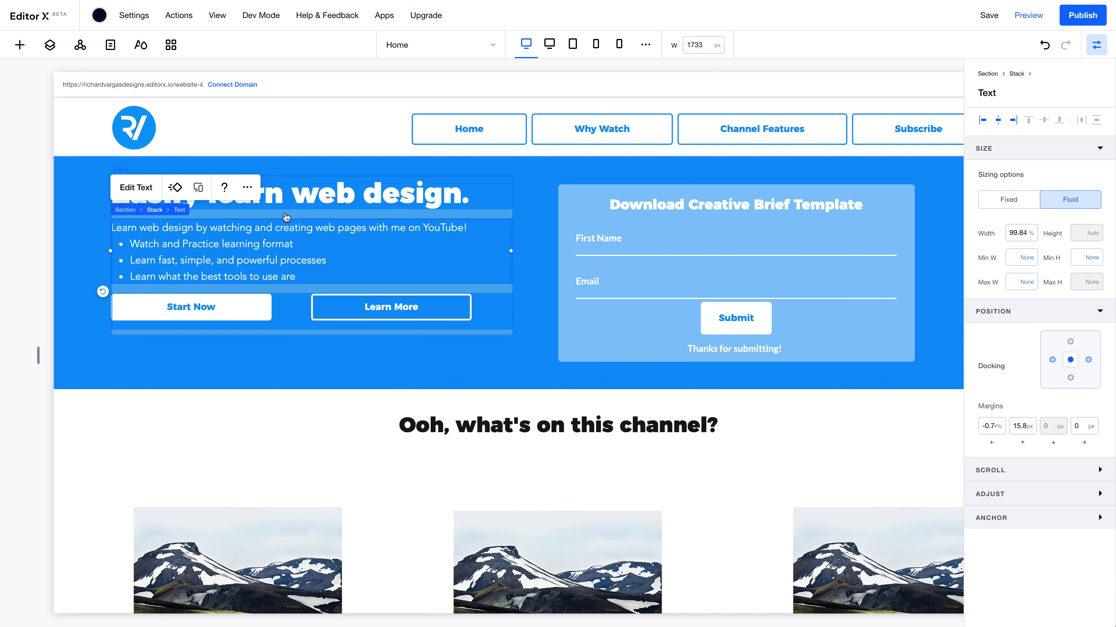
click(193, 216)
click(1046, 121)
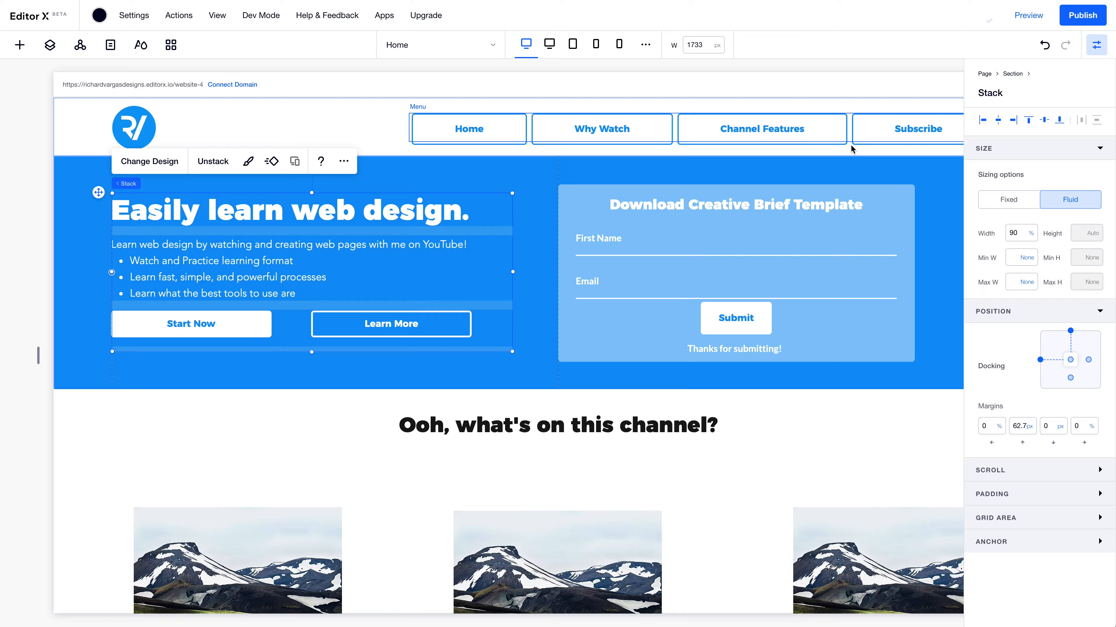
key(ctrl+s)
click(367, 458)
click(742, 457)
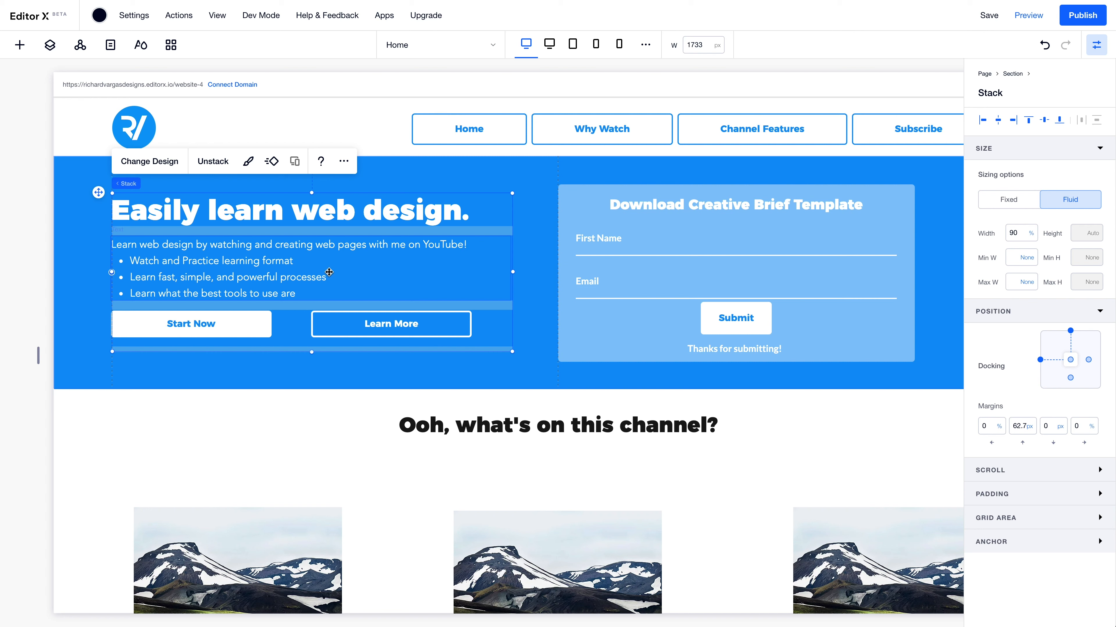
Narrow the page view to 1115 px to check how the hero layout adapts
click(405, 171)
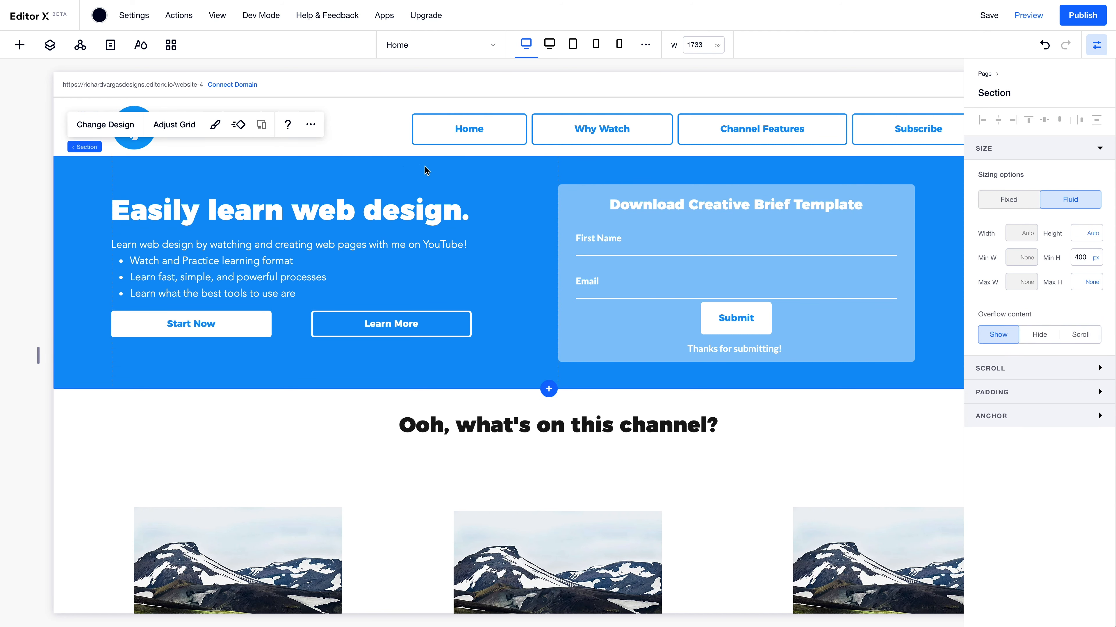
click(1100, 49)
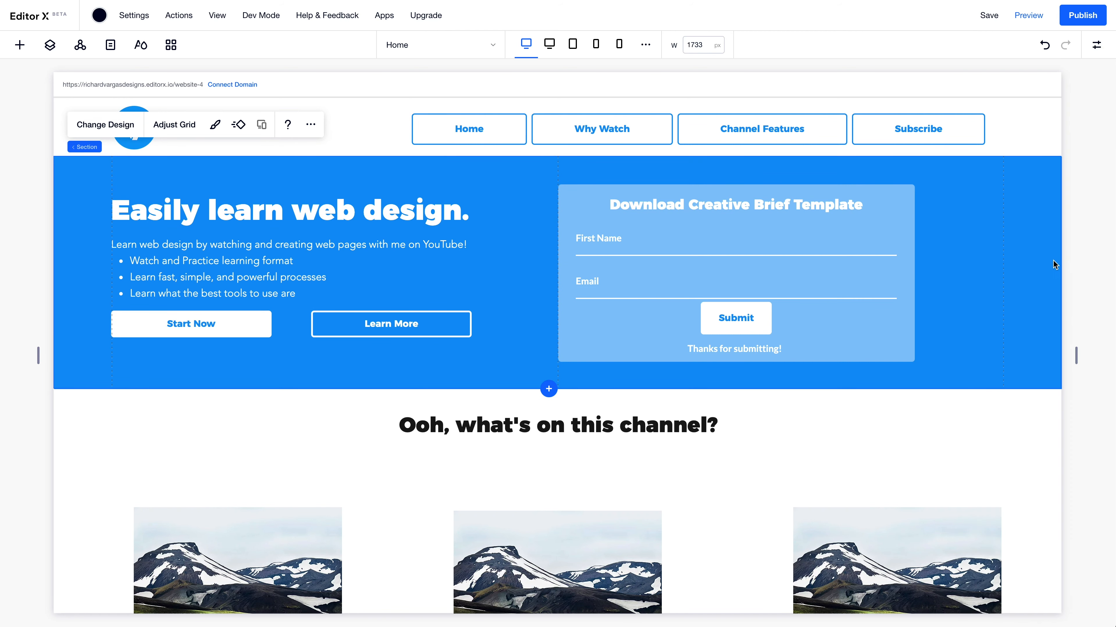
drag(1076, 353, 947, 360)
drag(932, 361, 898, 361)
Try shifting the divider between the hero grid's two content columns so they become 1.34fr and 0.66fr
click(580, 168)
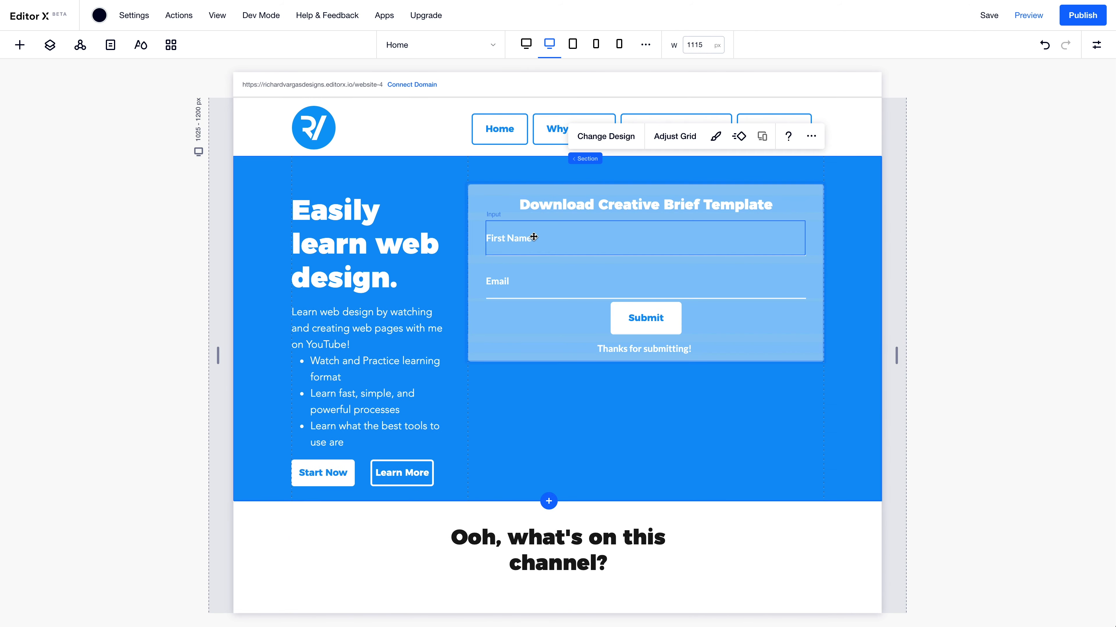
click(488, 369)
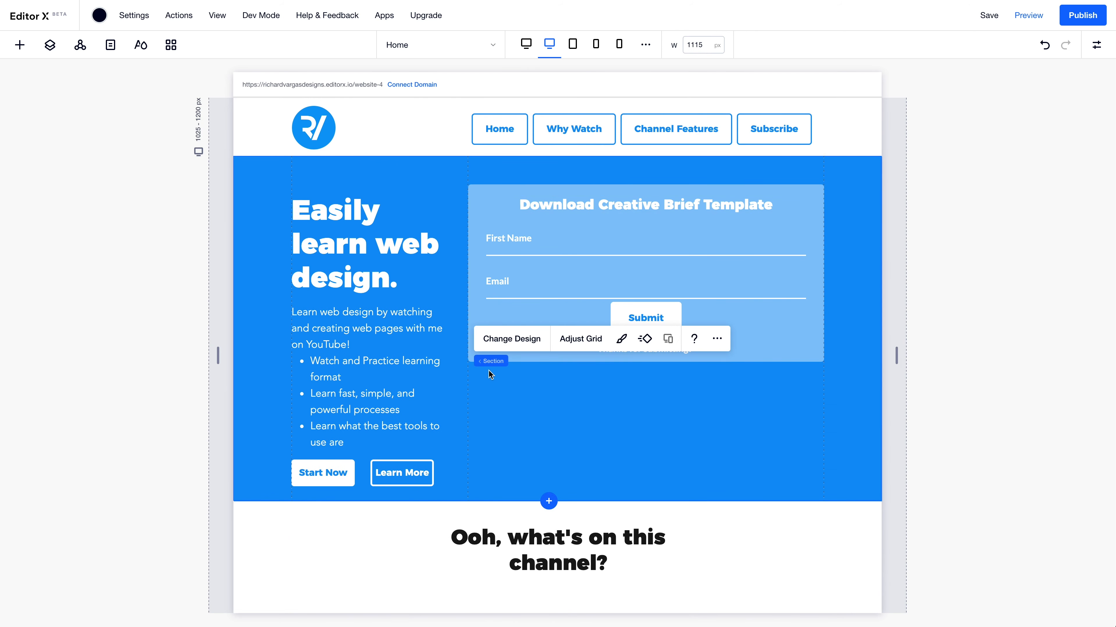
click(581, 339)
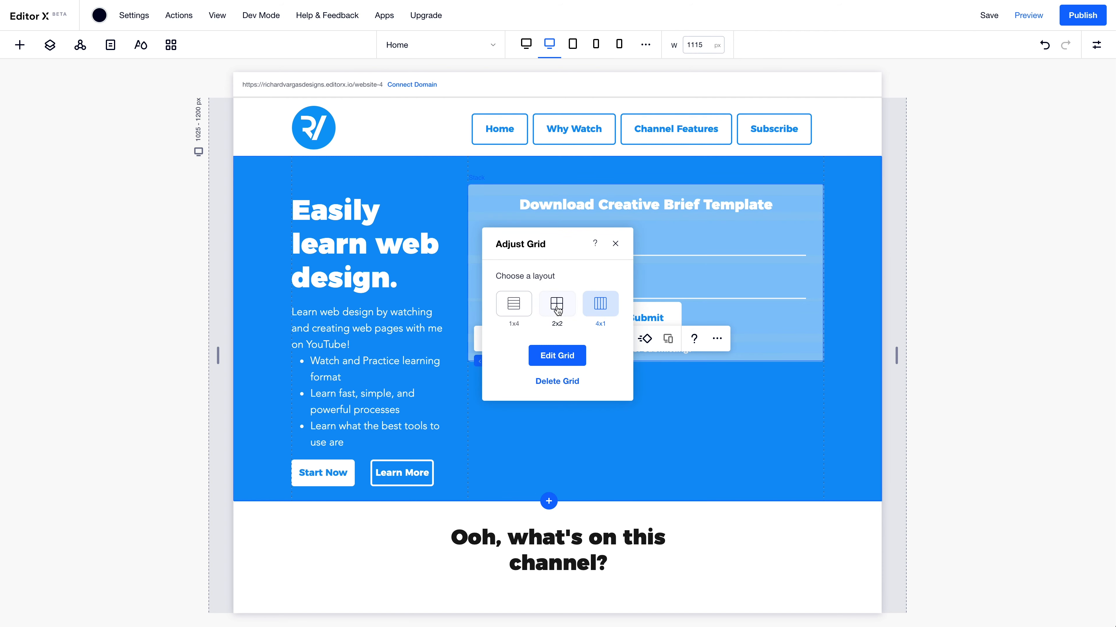
click(554, 355)
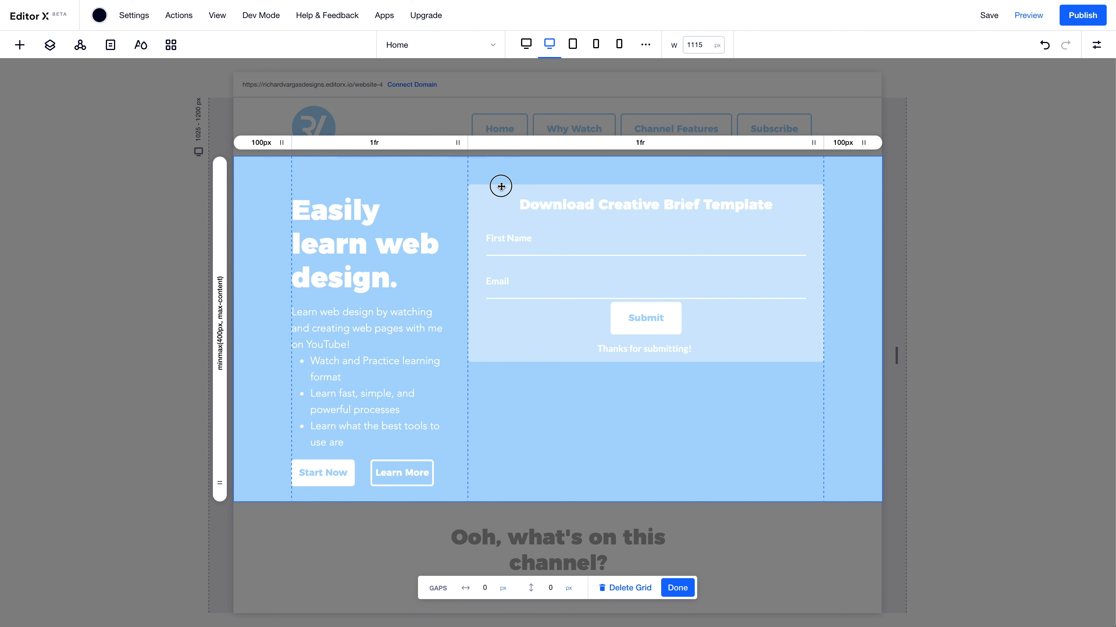
drag(470, 155, 571, 155)
Set the width of the hero grid's text column to 1fr
click(374, 142)
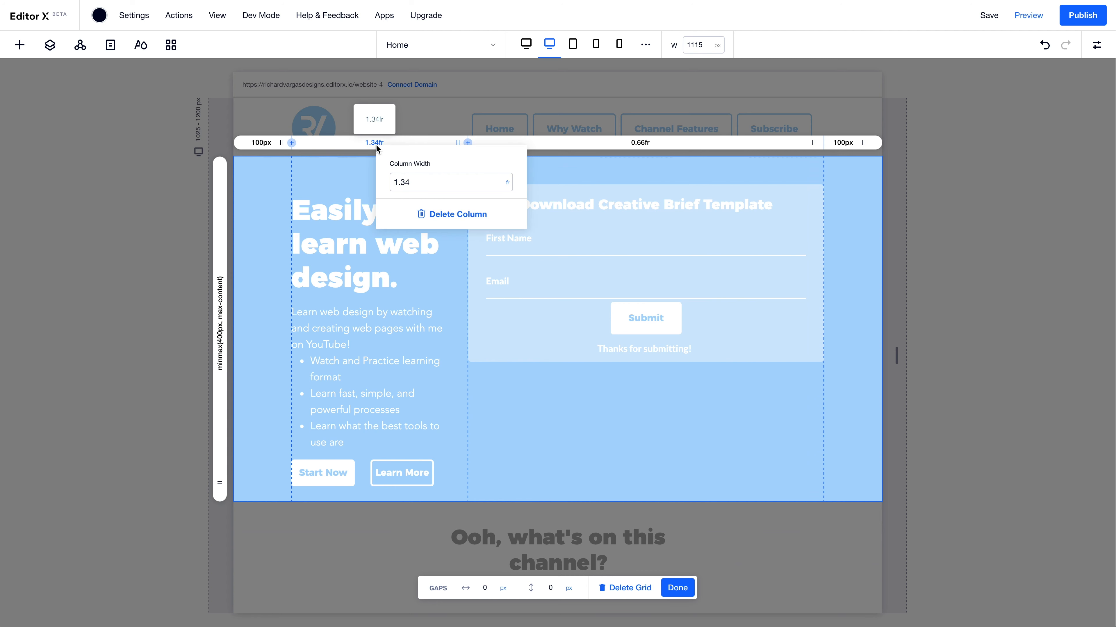
click(430, 186)
text(1)
key(Return)
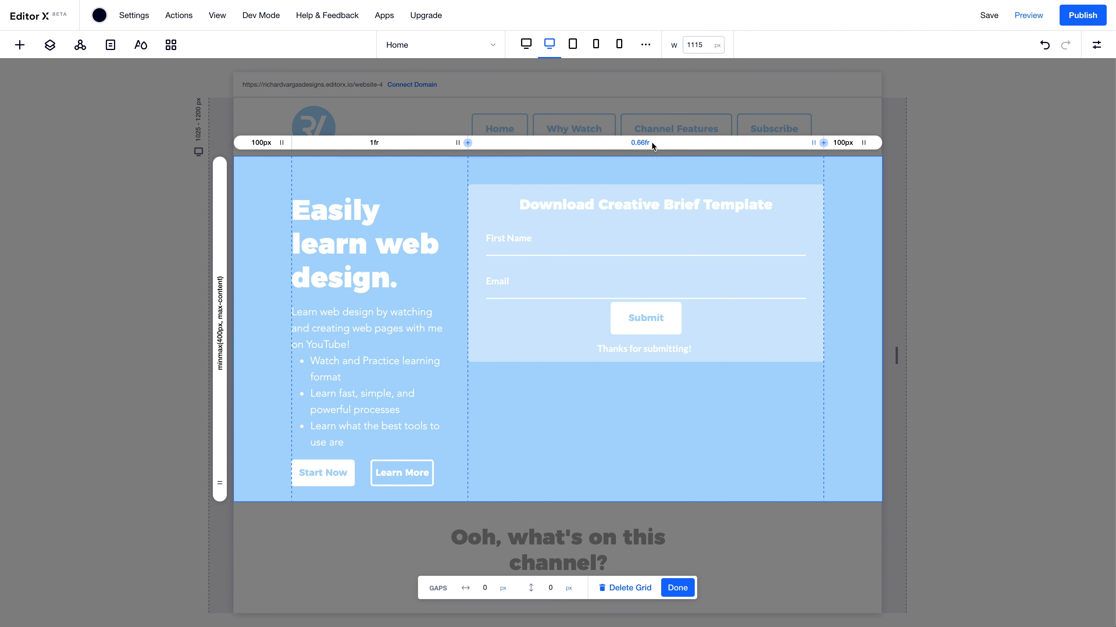
Try to set the hero grid's form column to 1fr and leave grid editing
click(652, 141)
click(676, 180)
text(1)
key(Return)
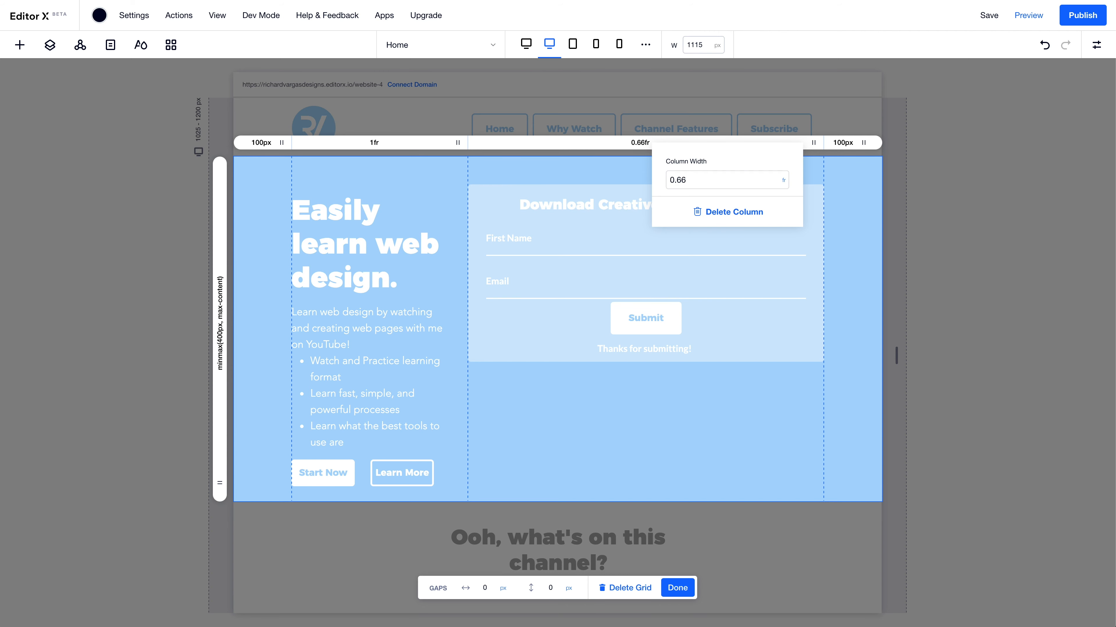
click(762, 403)
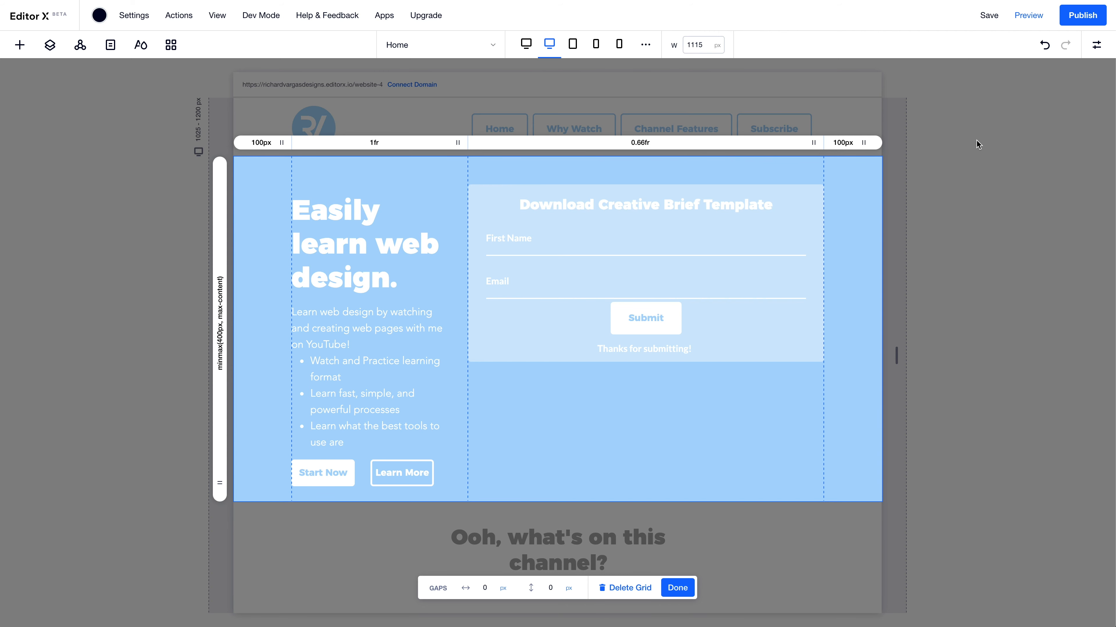
click(960, 219)
Remove the download form's minimum width and set its width to 100%
click(720, 334)
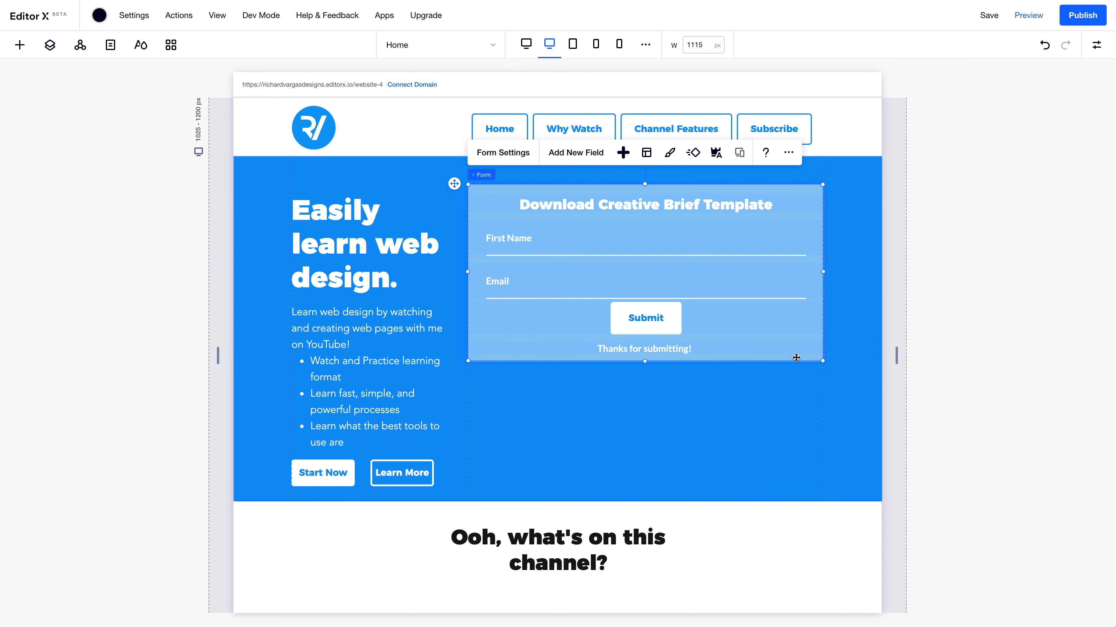
click(1097, 45)
click(1021, 232)
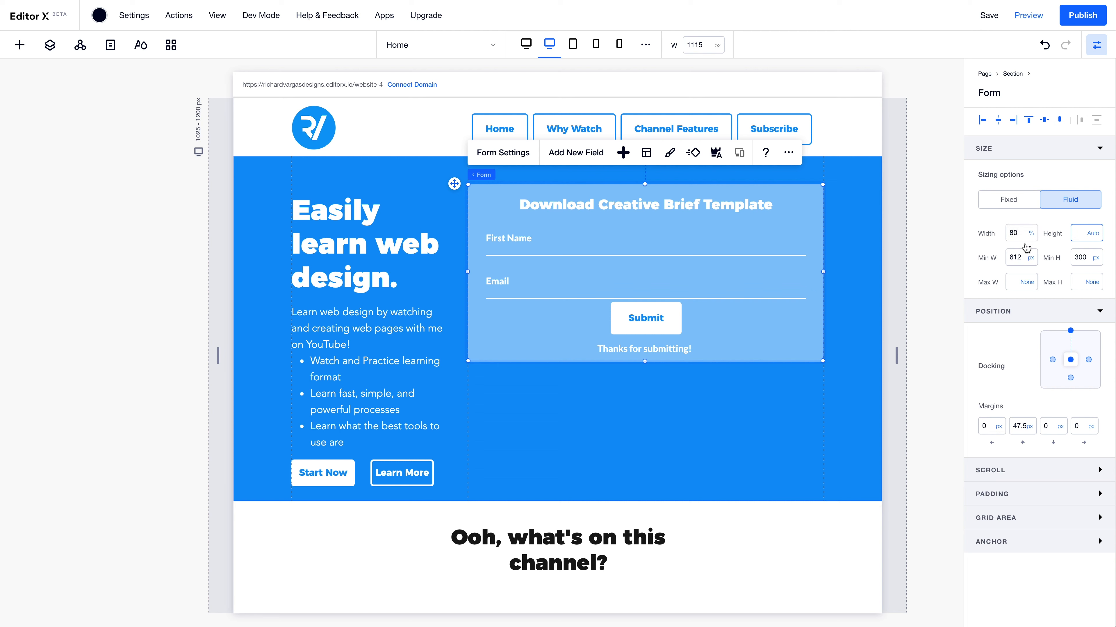
click(1021, 258)
key(BackSpace)
key(Tab)
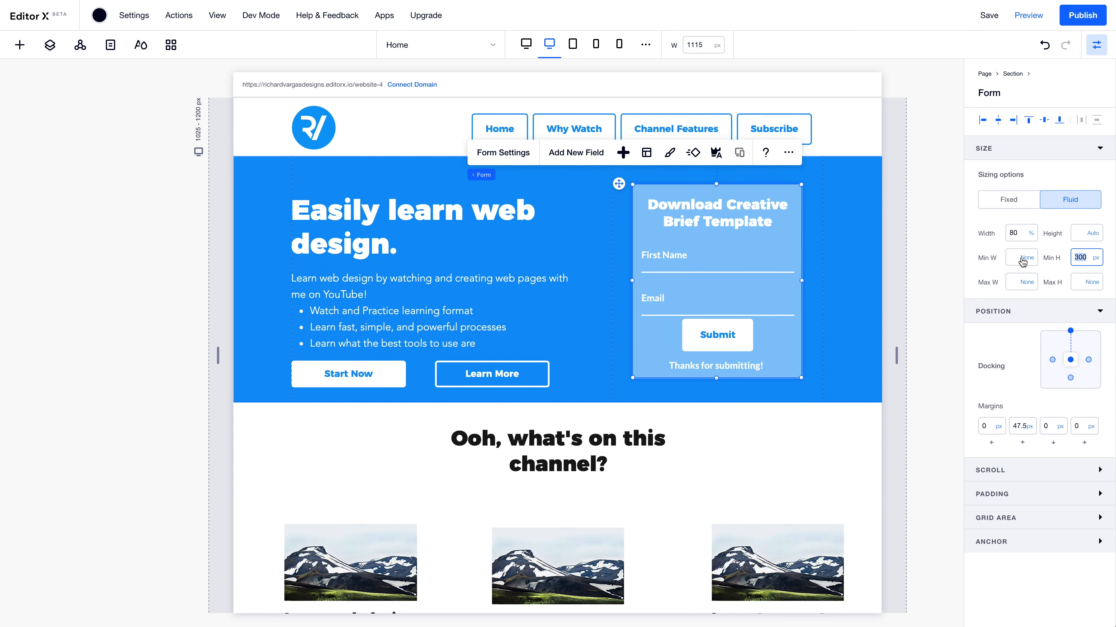
click(1019, 237)
key(Return)
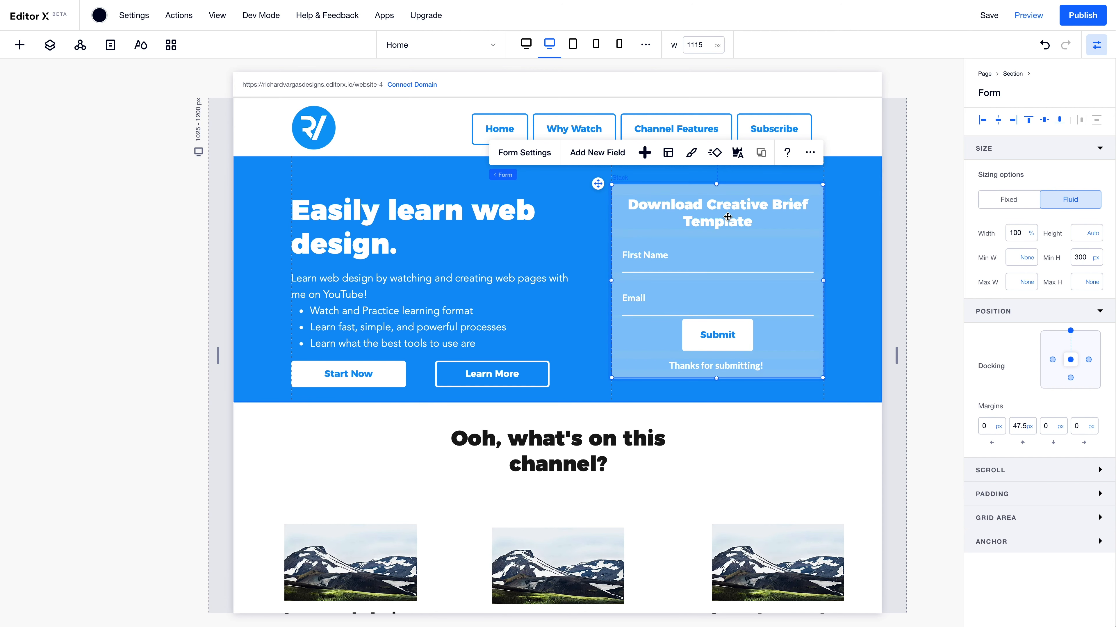
Edit the hero section's grid and set the form column's width to 1fr
click(593, 214)
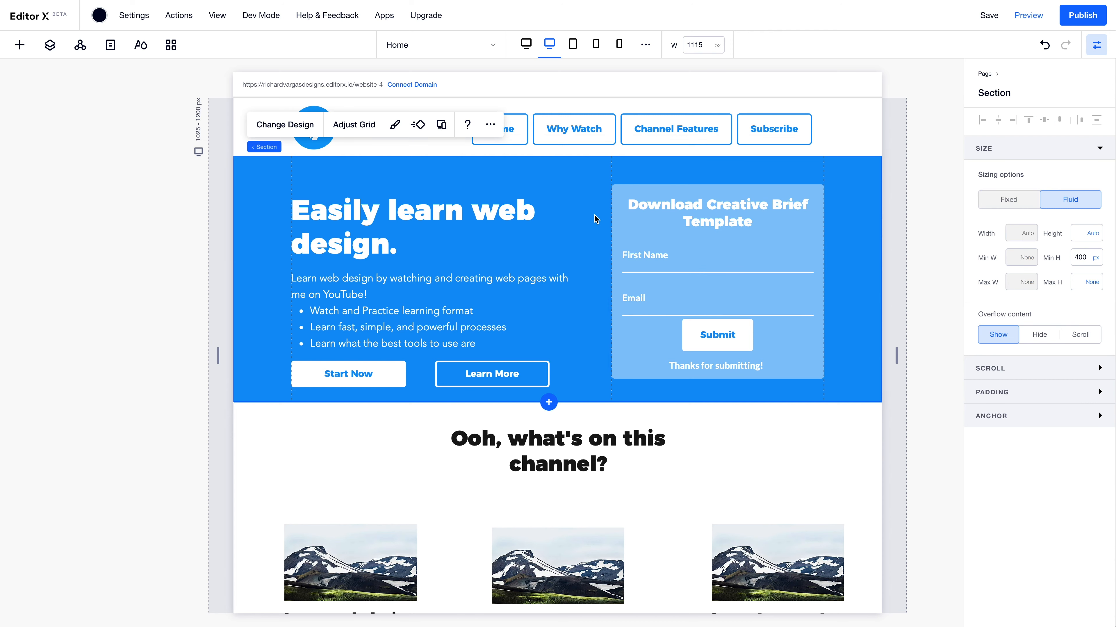
click(336, 125)
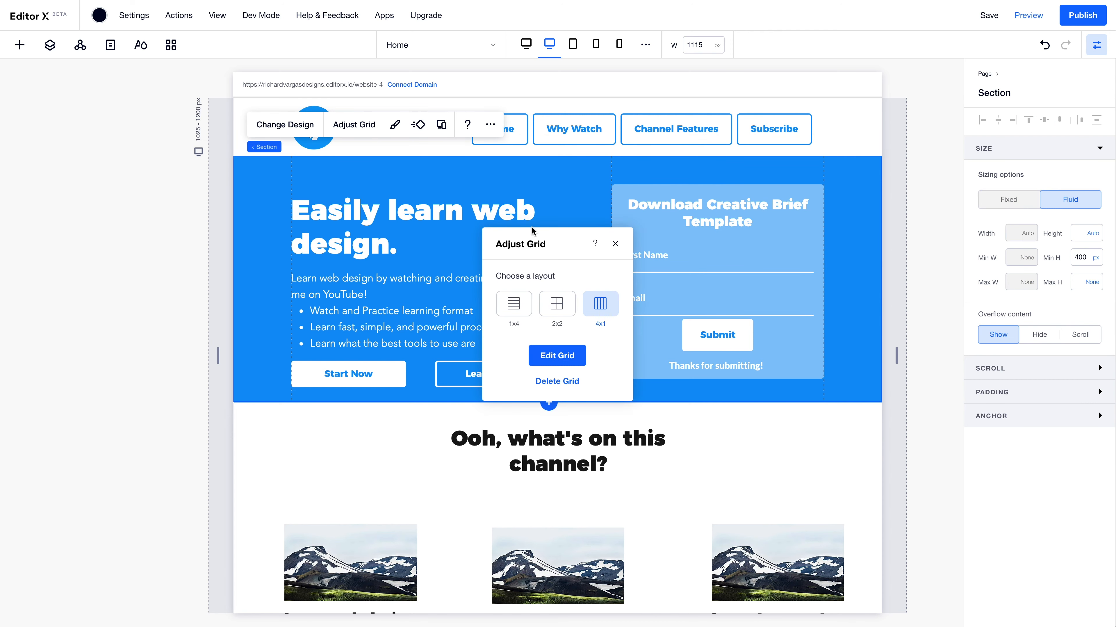
click(554, 355)
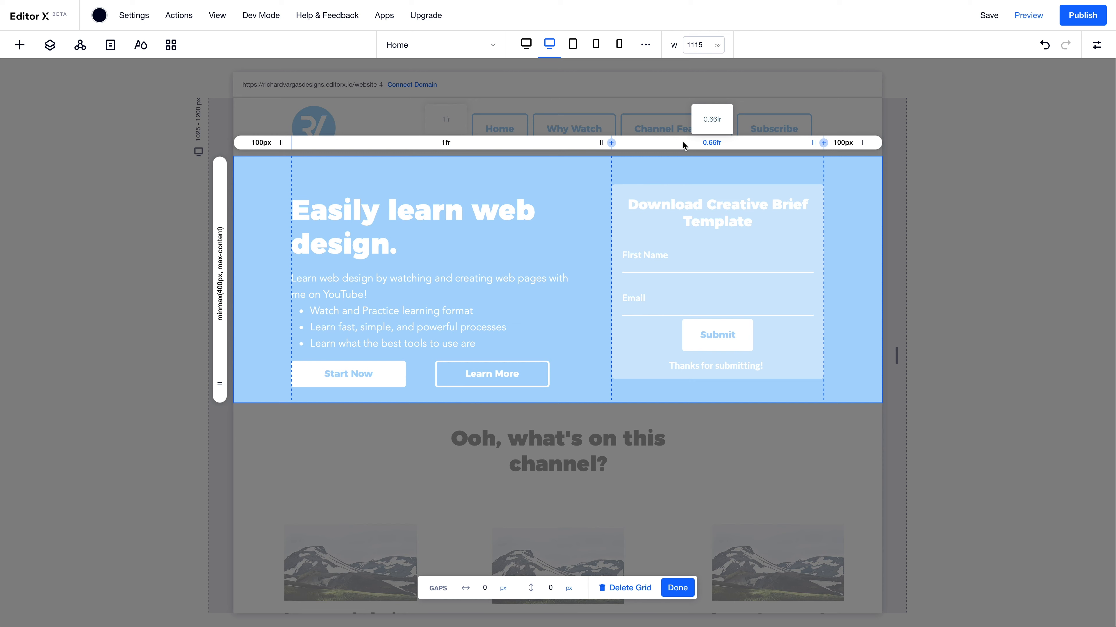
click(709, 141)
double_click(736, 177)
text(1)
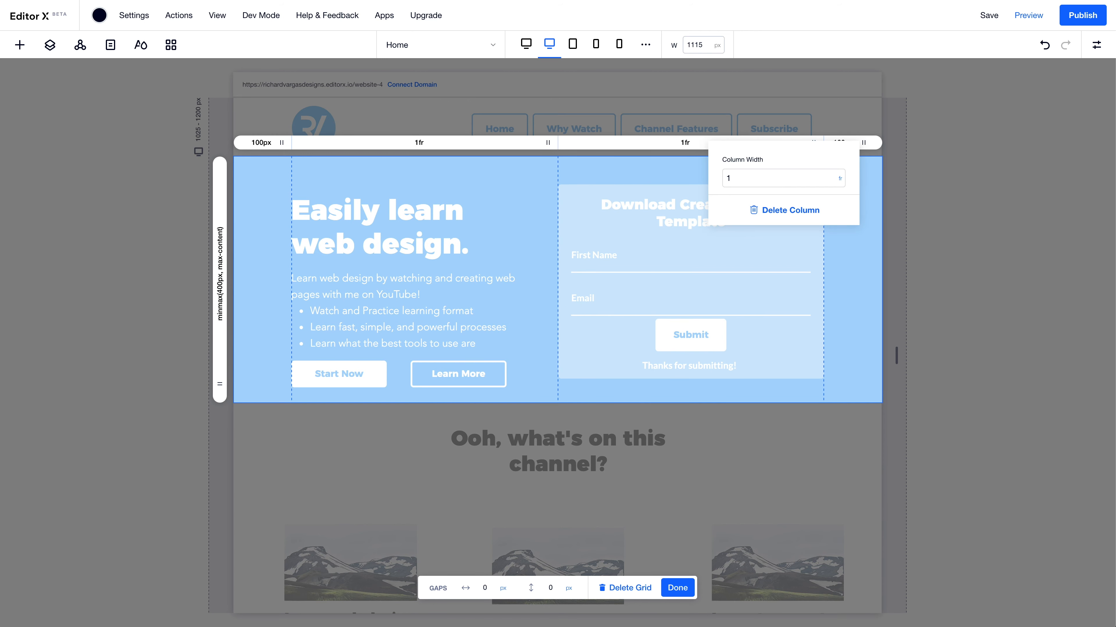
click(942, 99)
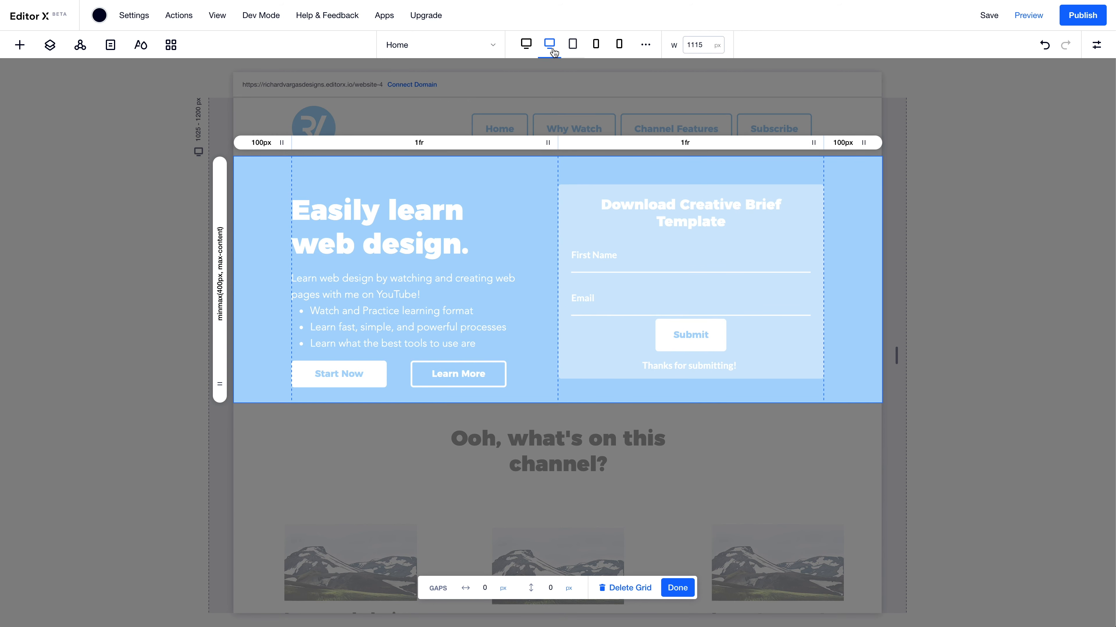
Switch to the largest desktop breakpoint and narrow the page view to 1709 px to check the hero layout
click(529, 44)
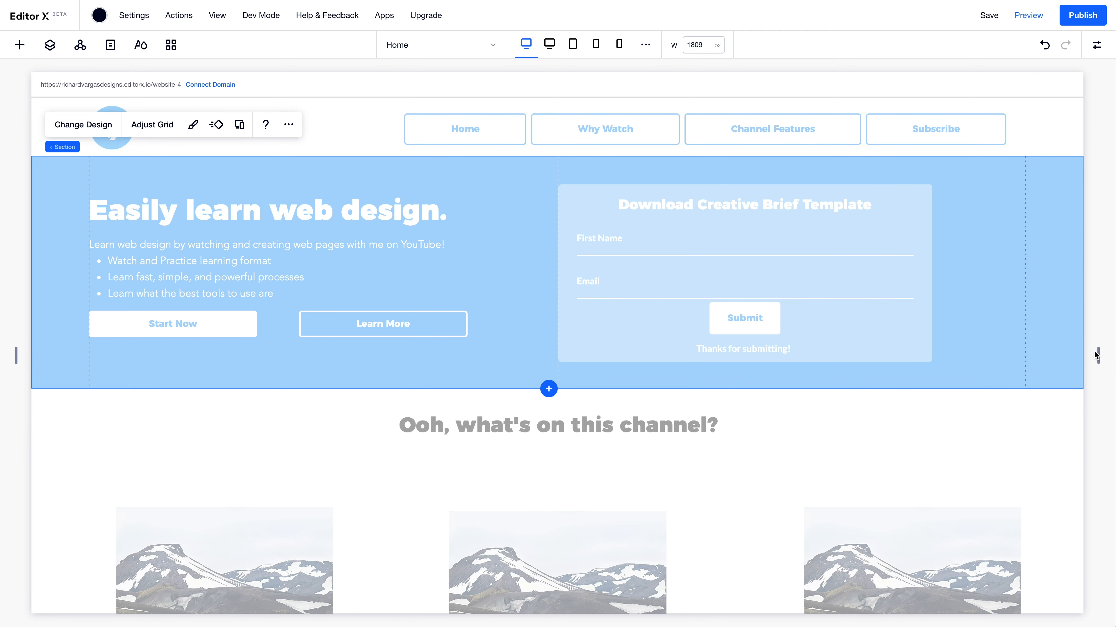
drag(1097, 355, 1068, 337)
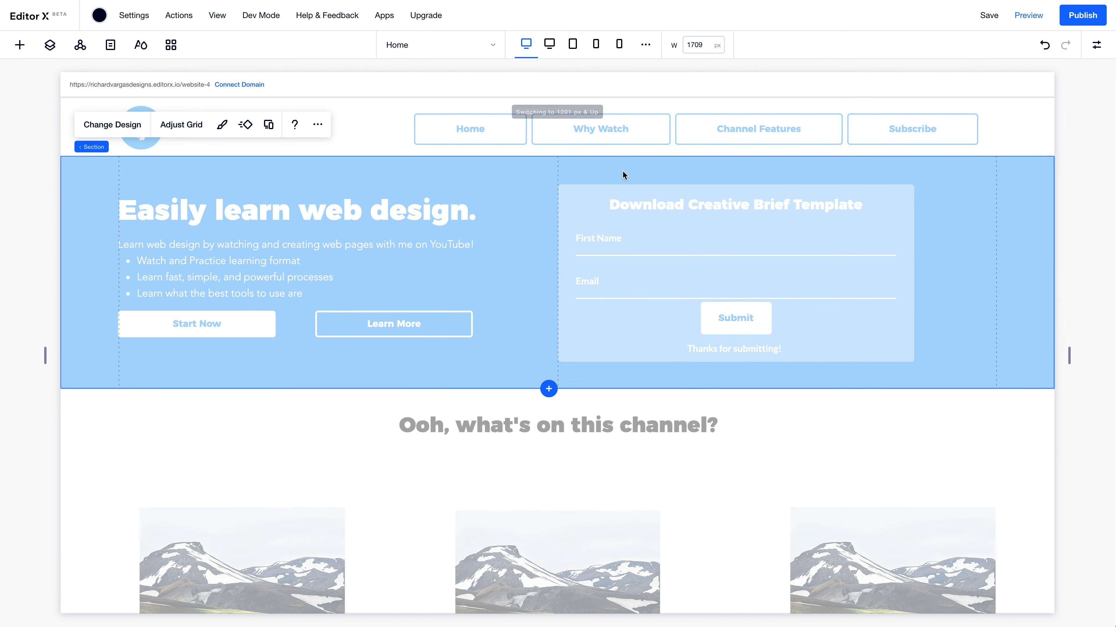
click(175, 124)
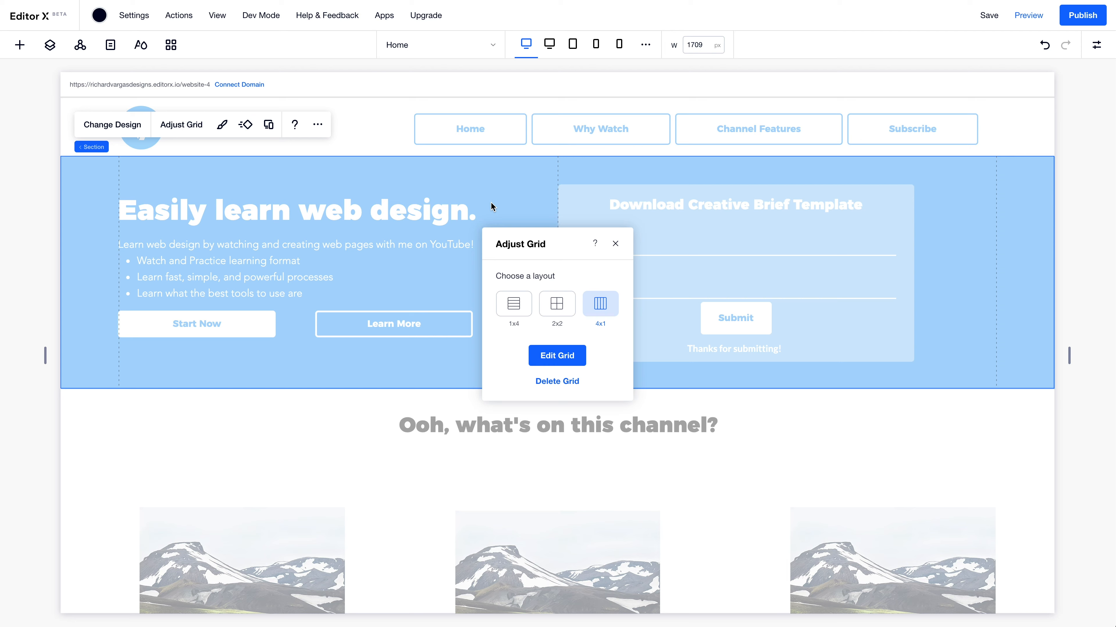
click(559, 354)
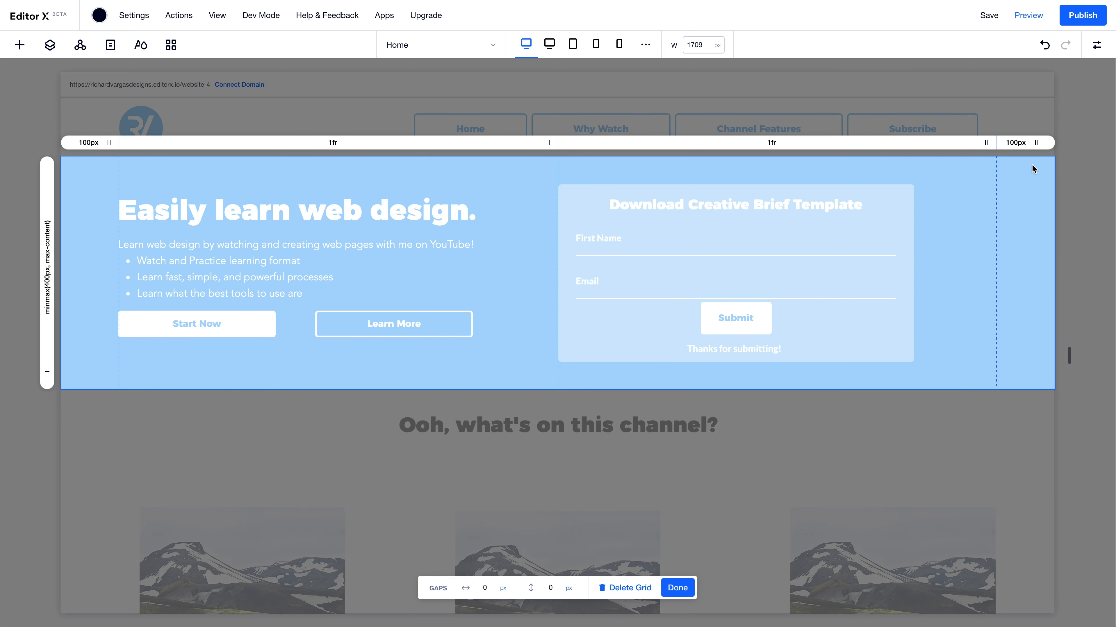
click(1093, 45)
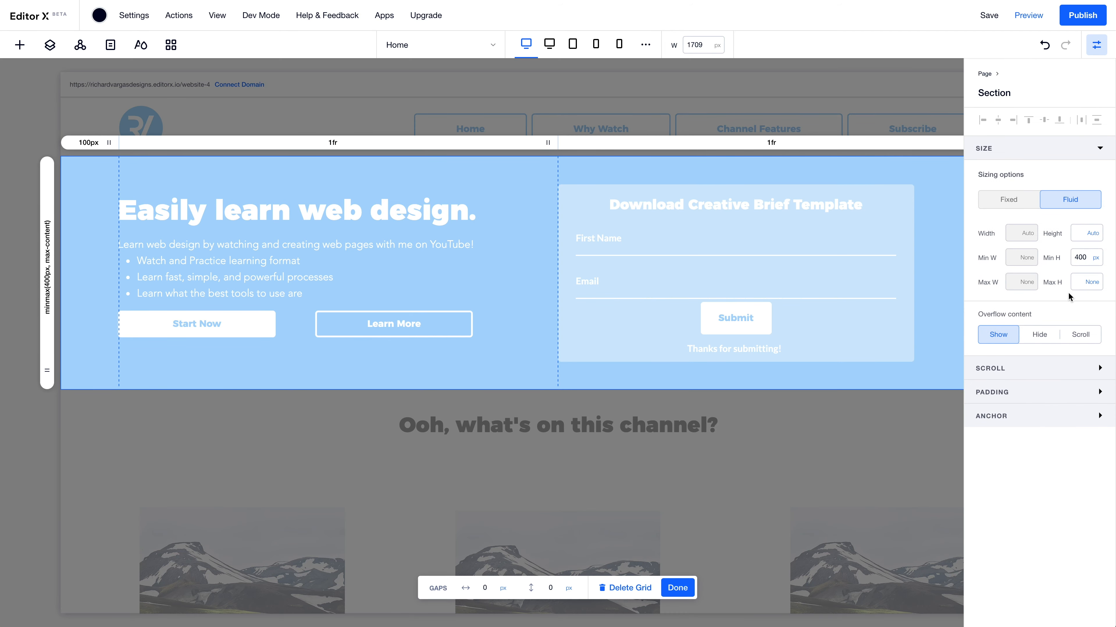
click(865, 269)
Remove the download form's minimum width at the largest desktop breakpoint
click(910, 206)
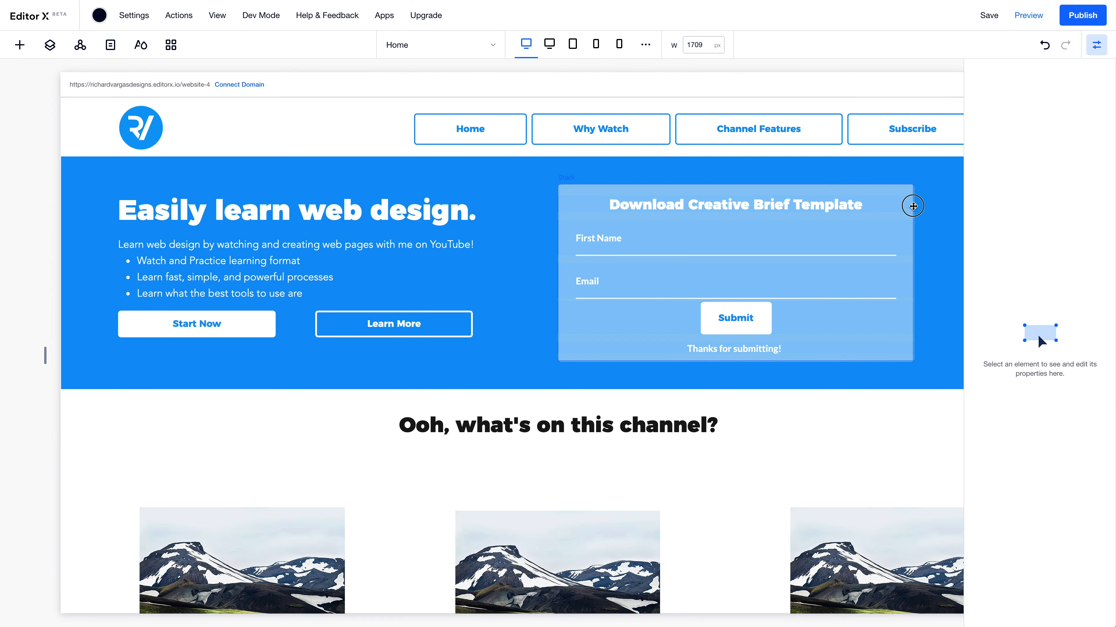
click(1011, 258)
key(BackSpace)
key(Return)
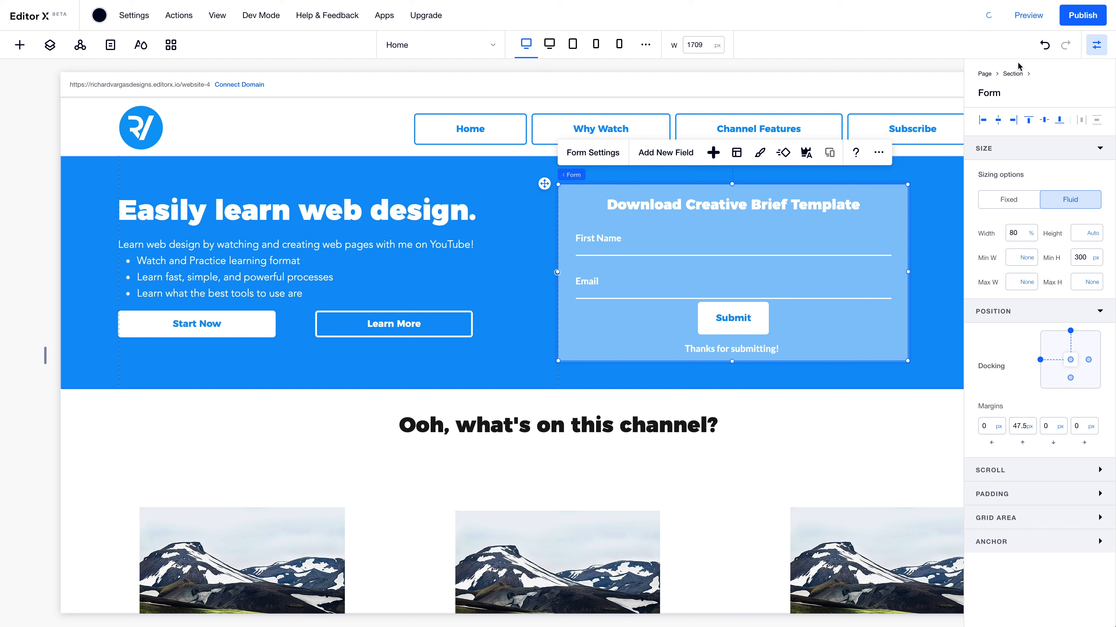
click(920, 180)
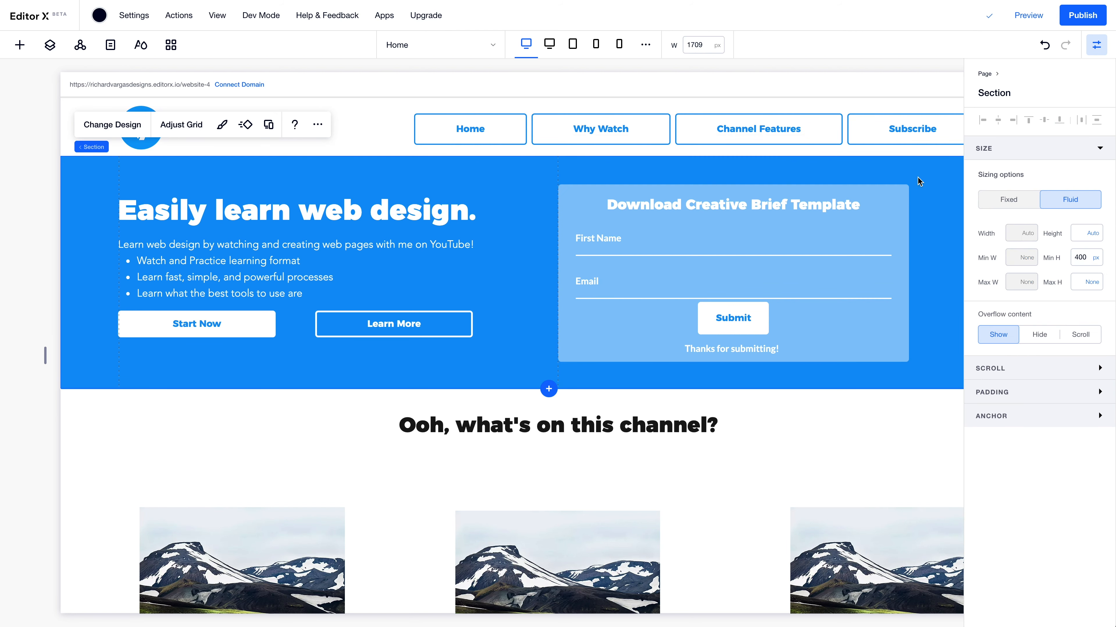
click(1095, 55)
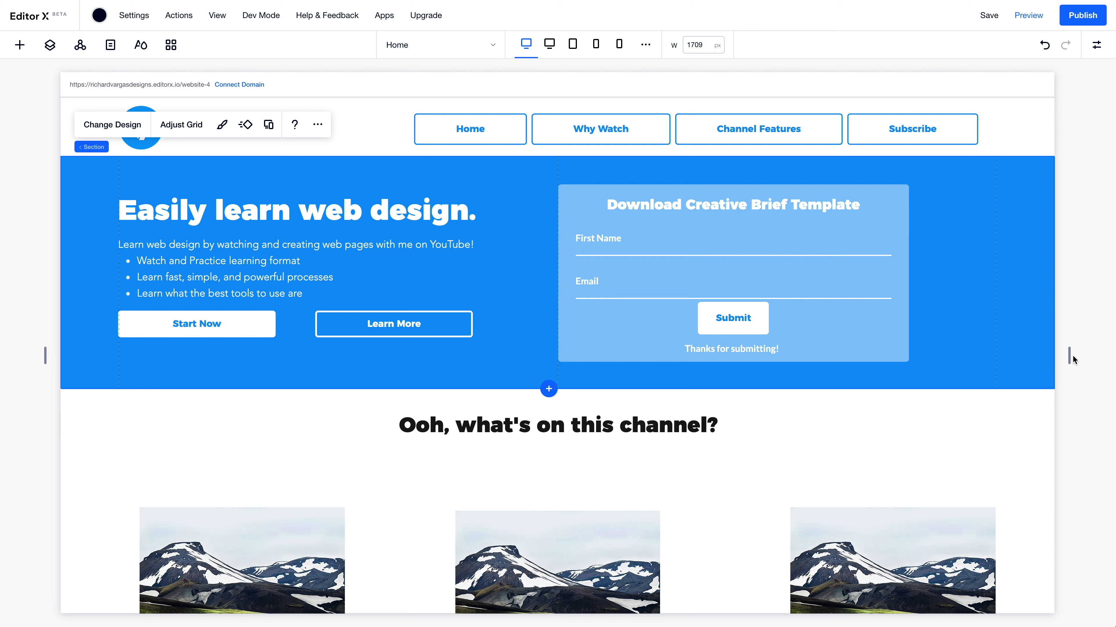
Narrow the page view to 943 px, within the 769–1024 px breakpoint, and select the hero section
drag(1059, 355, 847, 363)
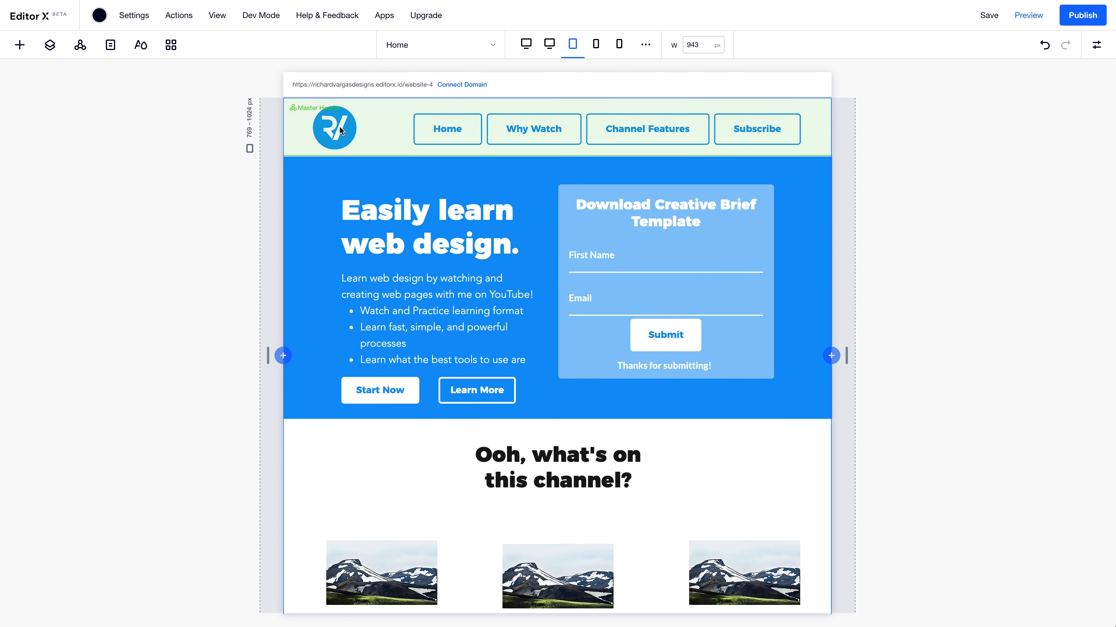
double_click(296, 148)
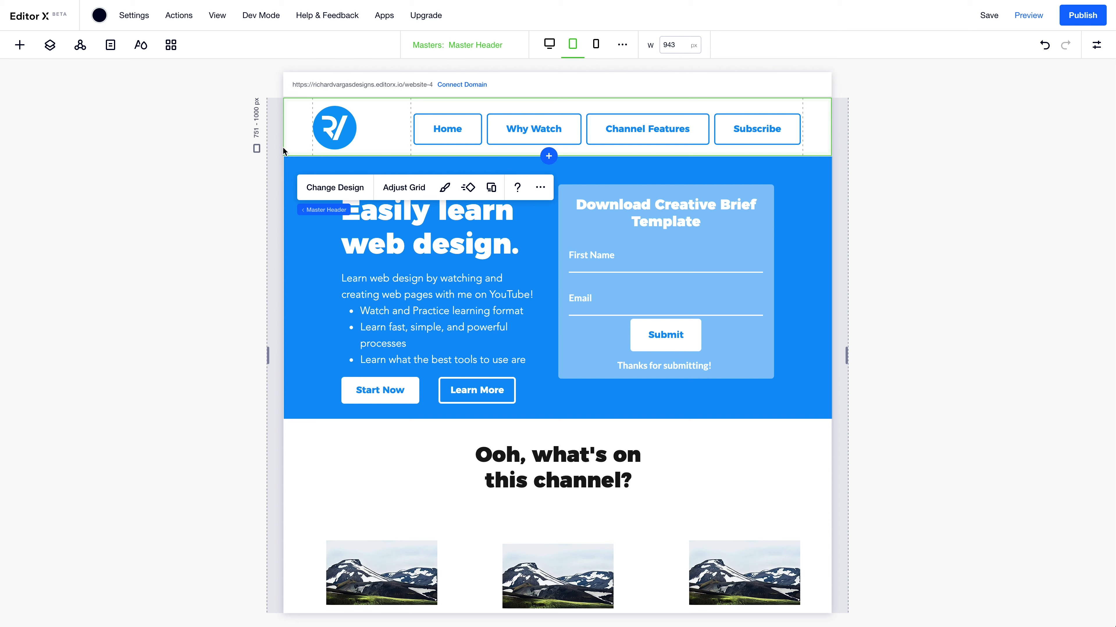
click(307, 211)
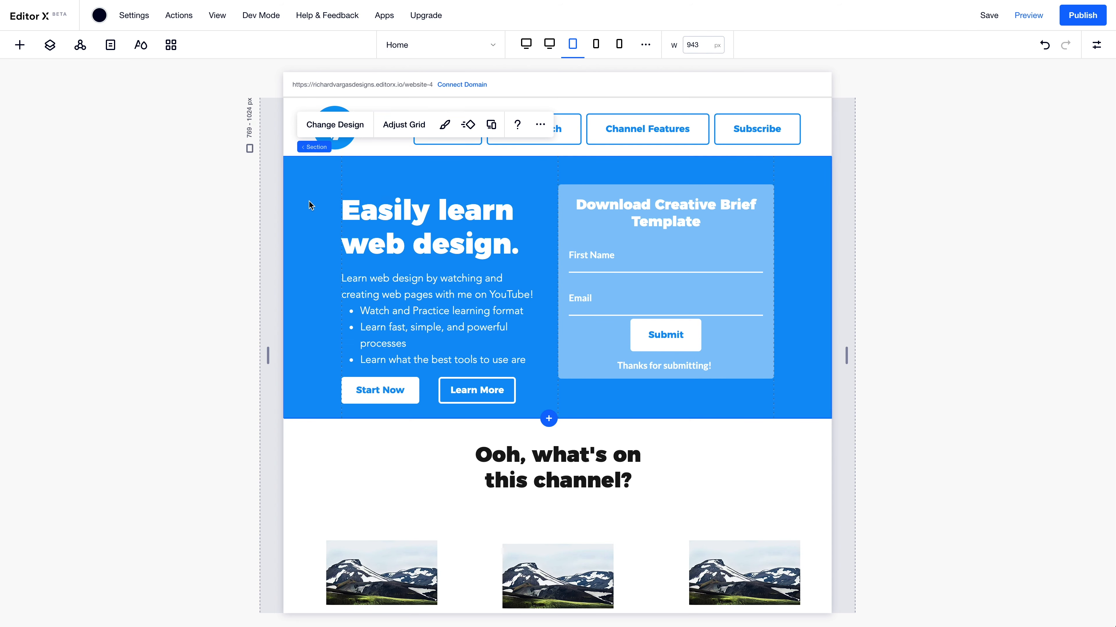
Edit the hero section's grid and set the left outer column's width to 50 px
click(405, 126)
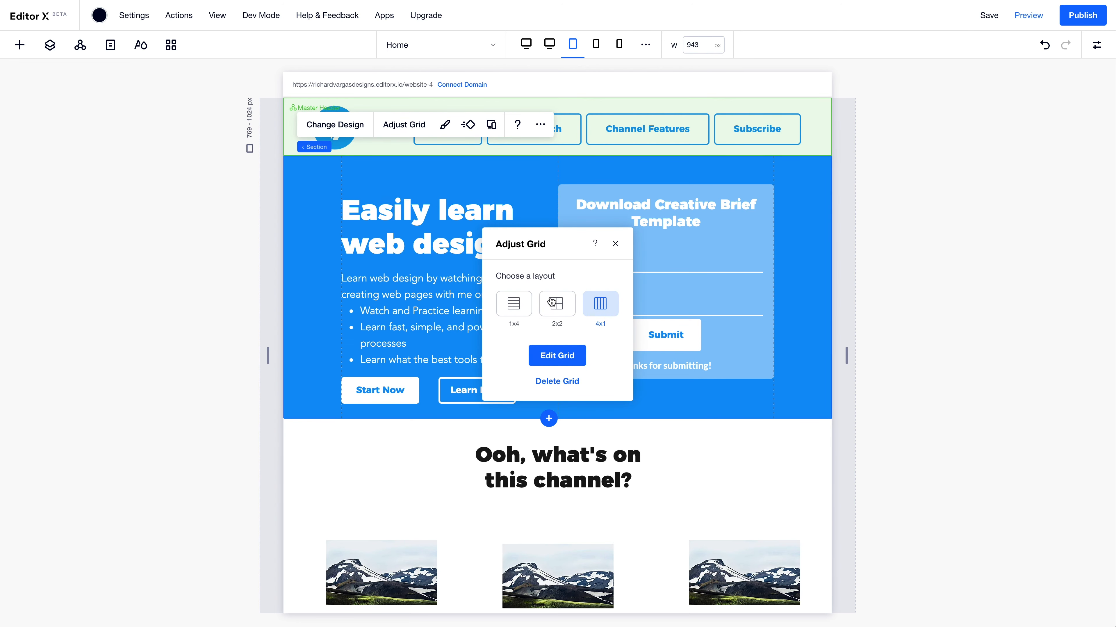
click(558, 355)
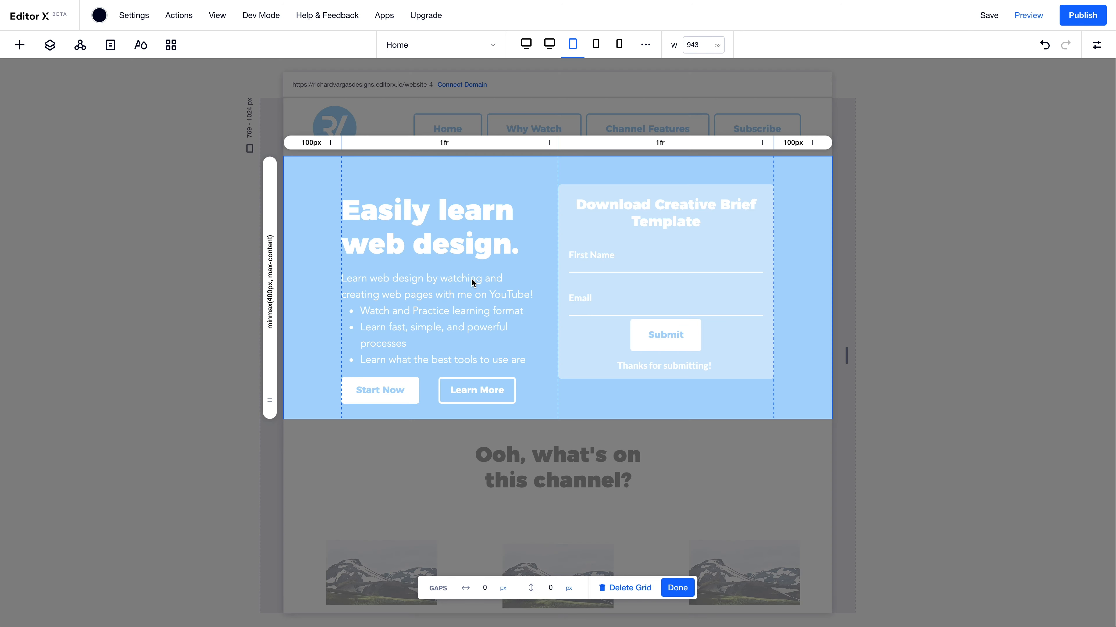
click(311, 143)
click(348, 180)
text(50)
key(Return)
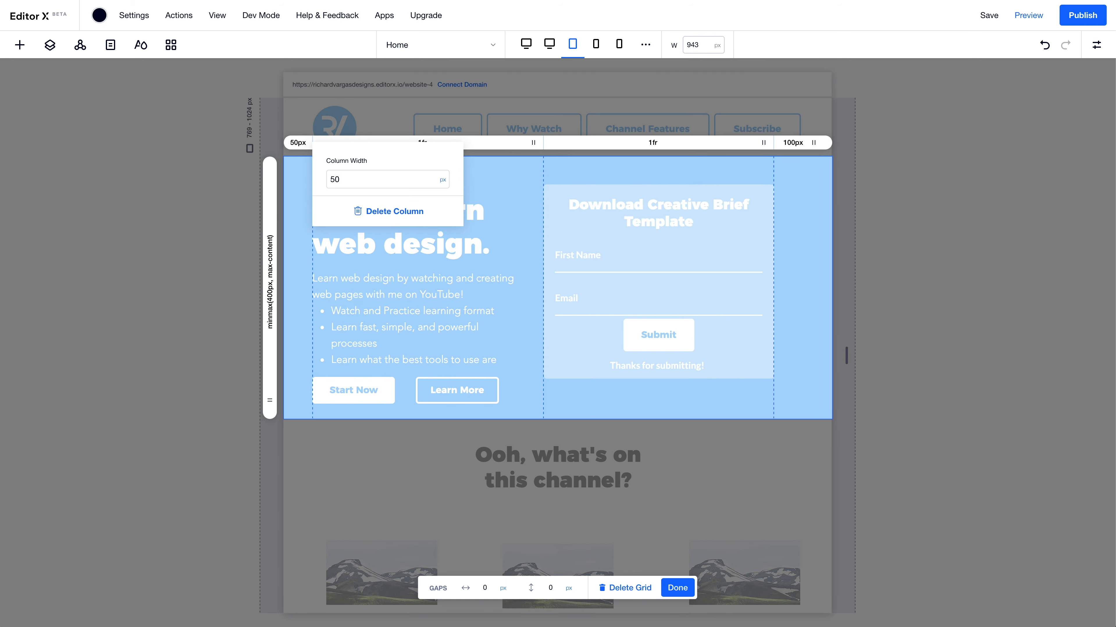
Set the hero grid's right outer column to 50 px and finish editing the grid
click(796, 143)
click(821, 176)
text(50)
key(Return)
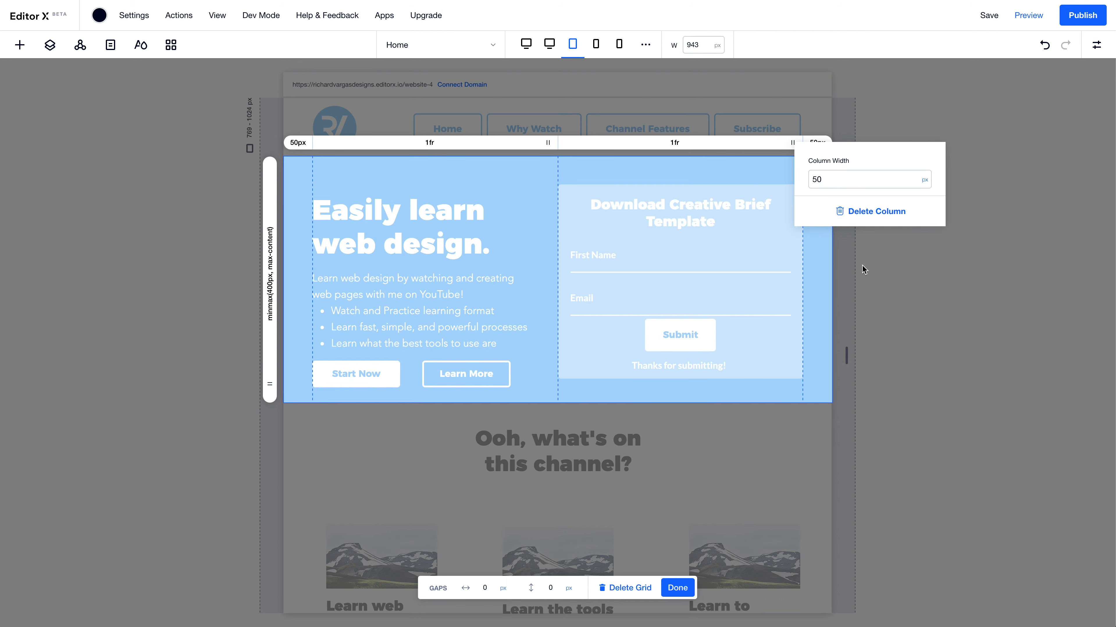
click(841, 267)
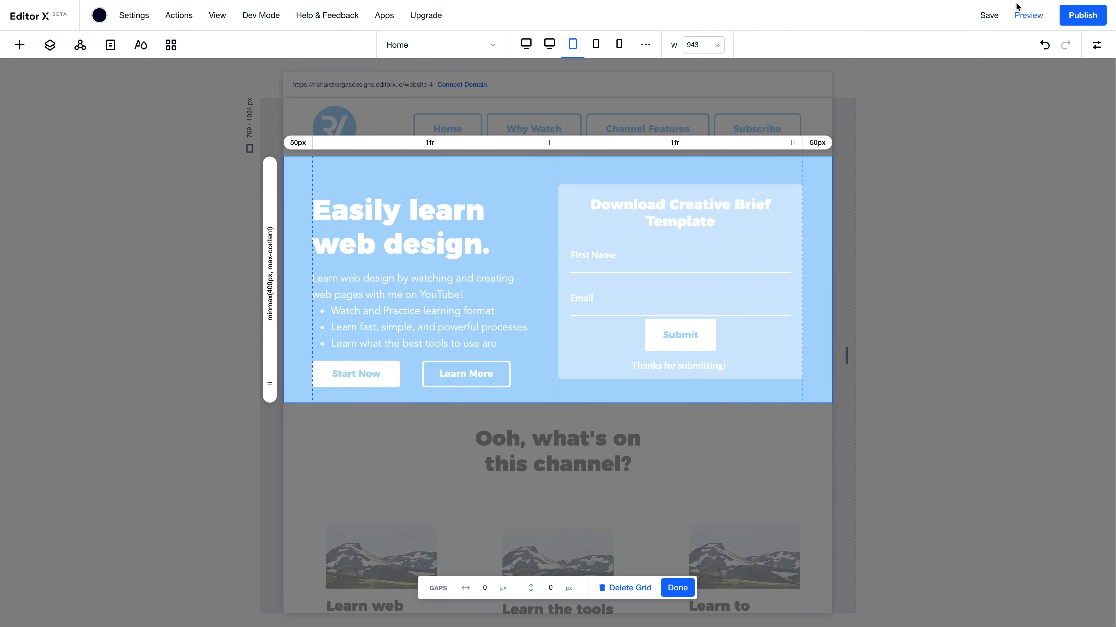
click(677, 587)
Narrow the page view to 863 px and set the hero heading "Easily learn web design." to font size 36
drag(847, 355, 823, 349)
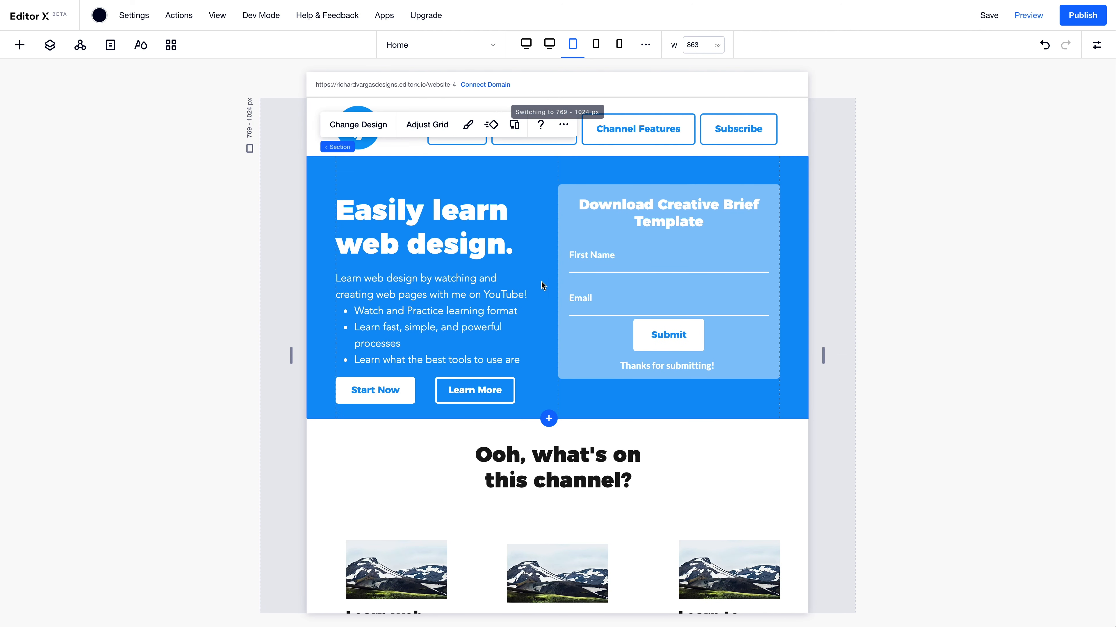
click(505, 295)
click(470, 241)
click(471, 217)
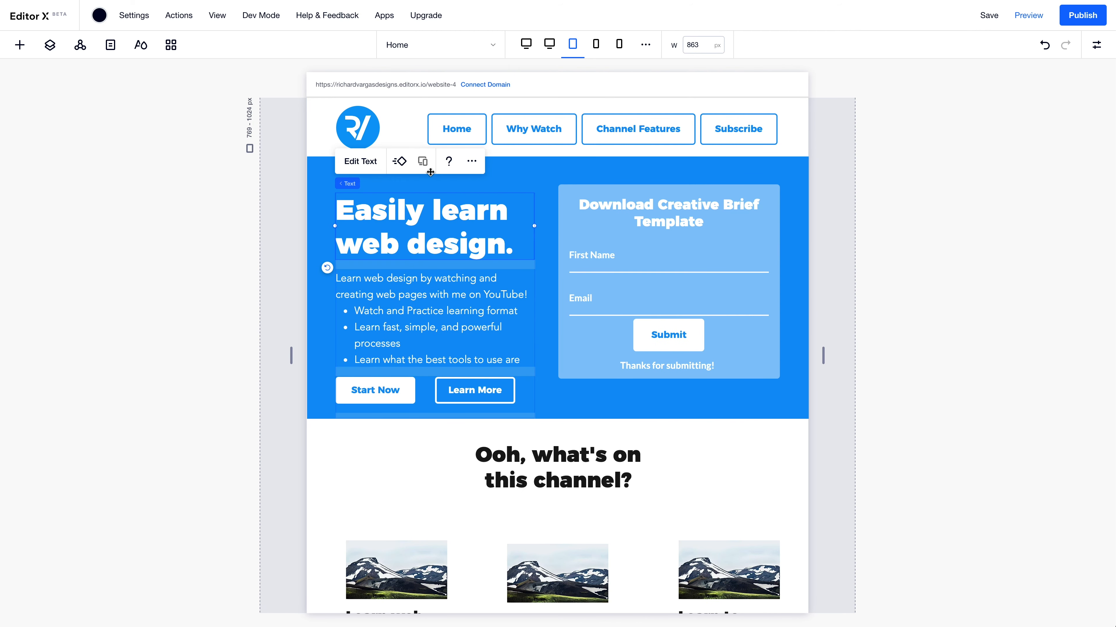
click(361, 159)
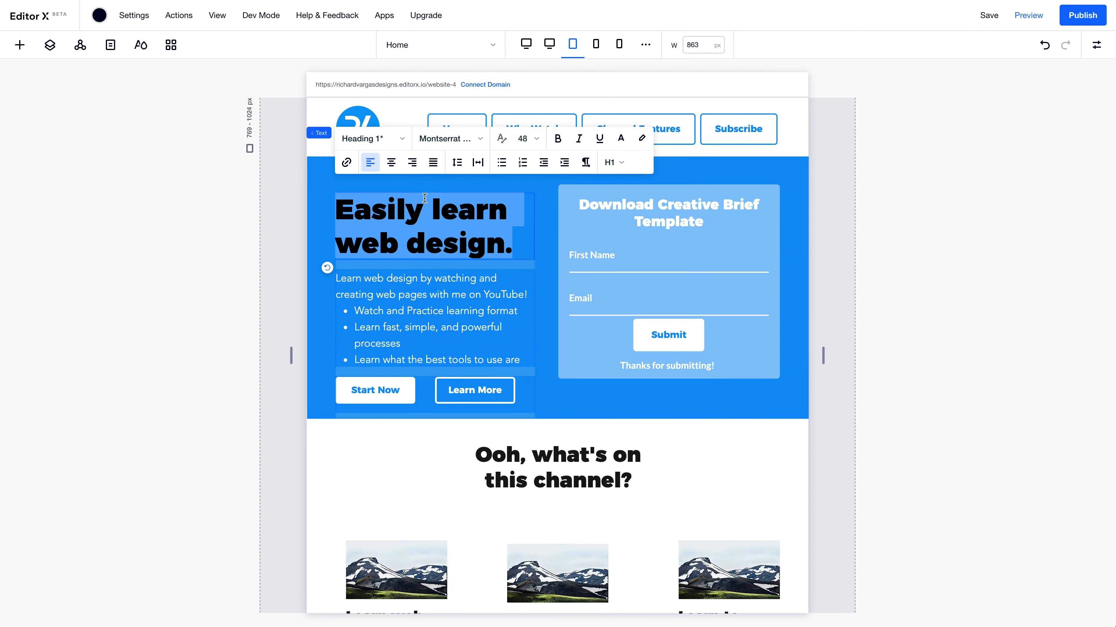
click(524, 139)
click(527, 312)
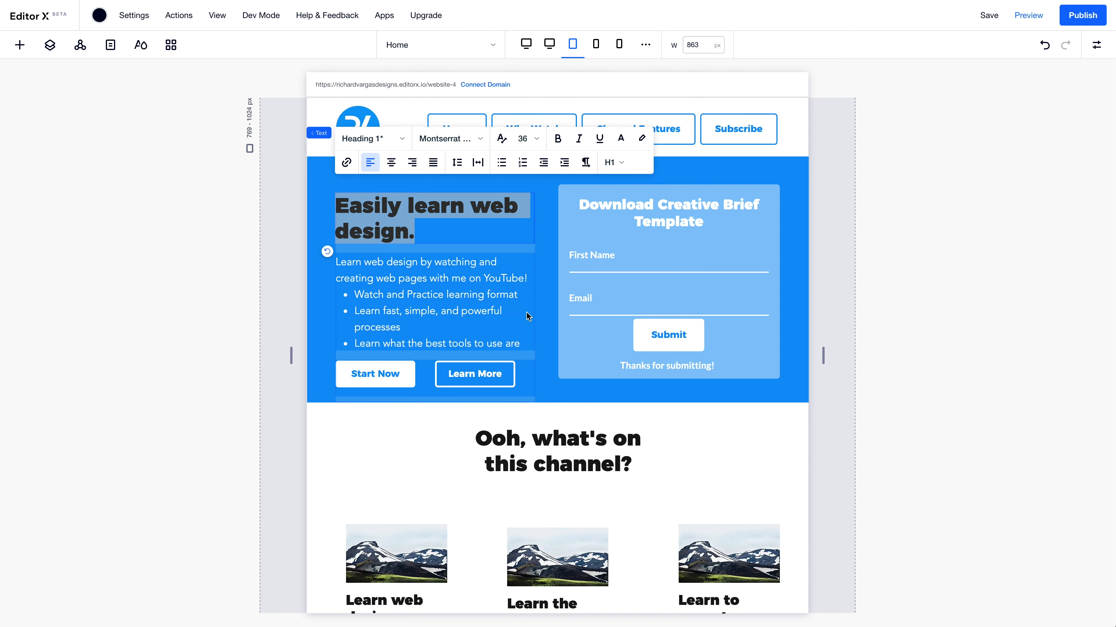
Vertically center the hero's text stack and the download form within the section
click(475, 290)
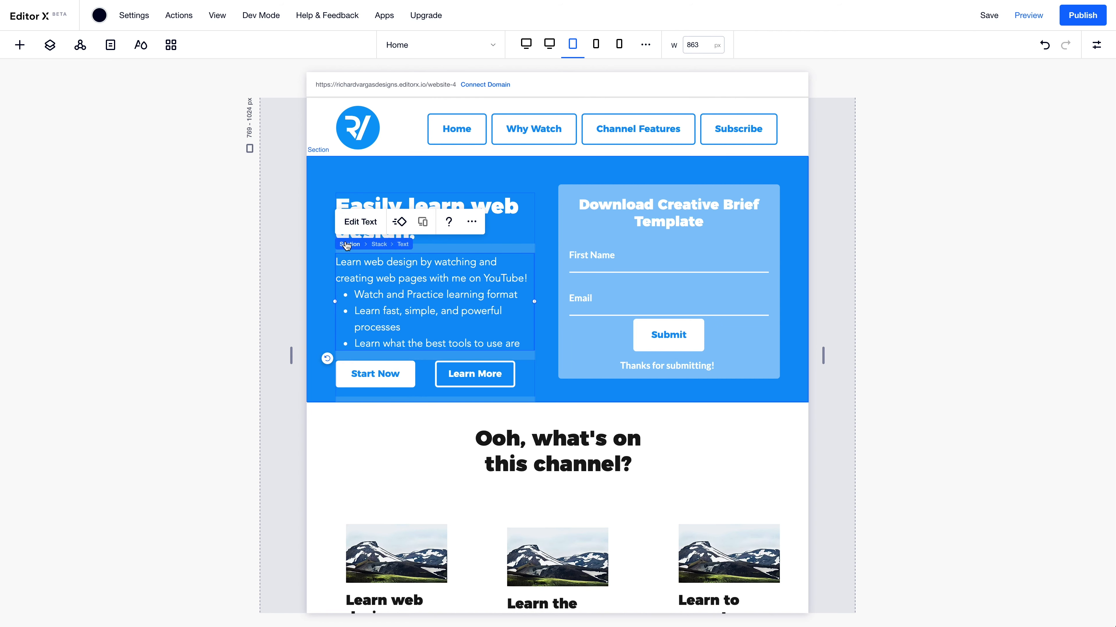
click(379, 244)
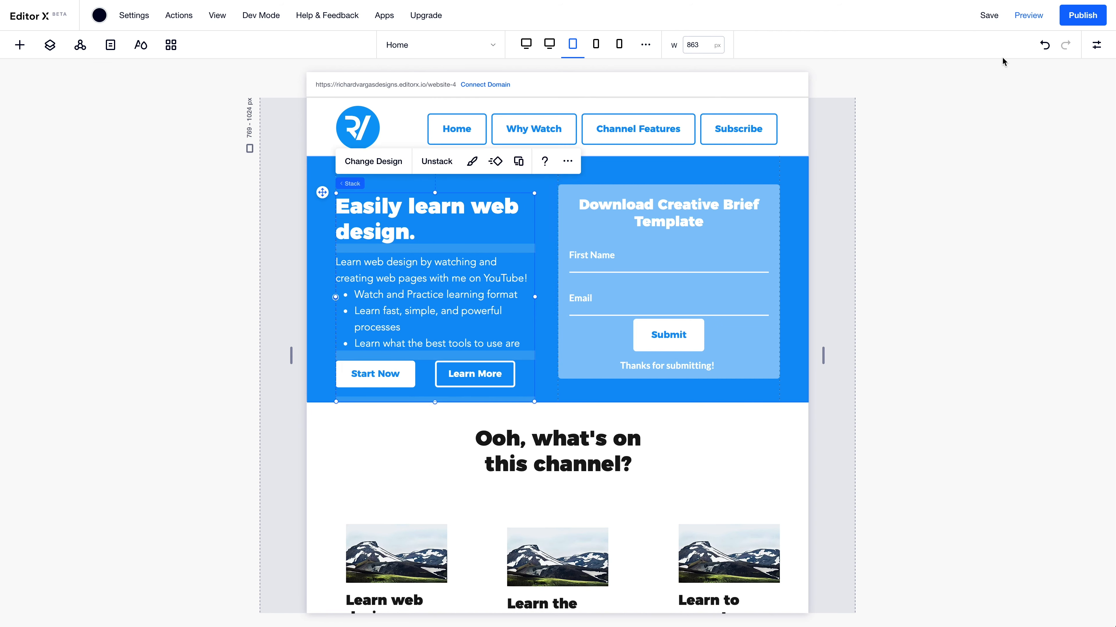
click(1091, 50)
click(1045, 121)
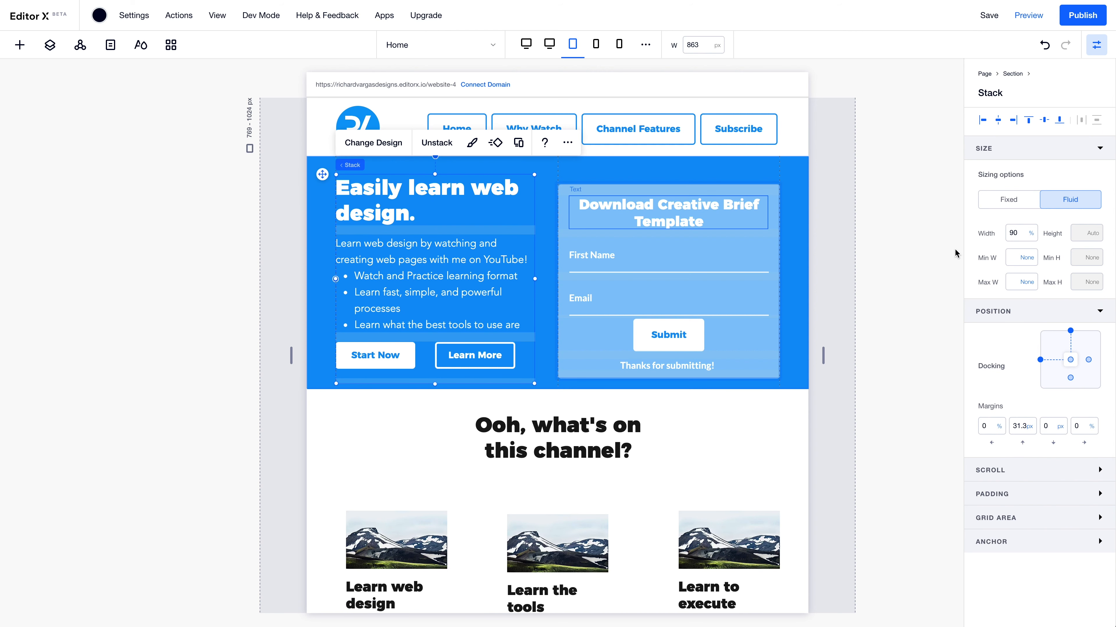
click(774, 229)
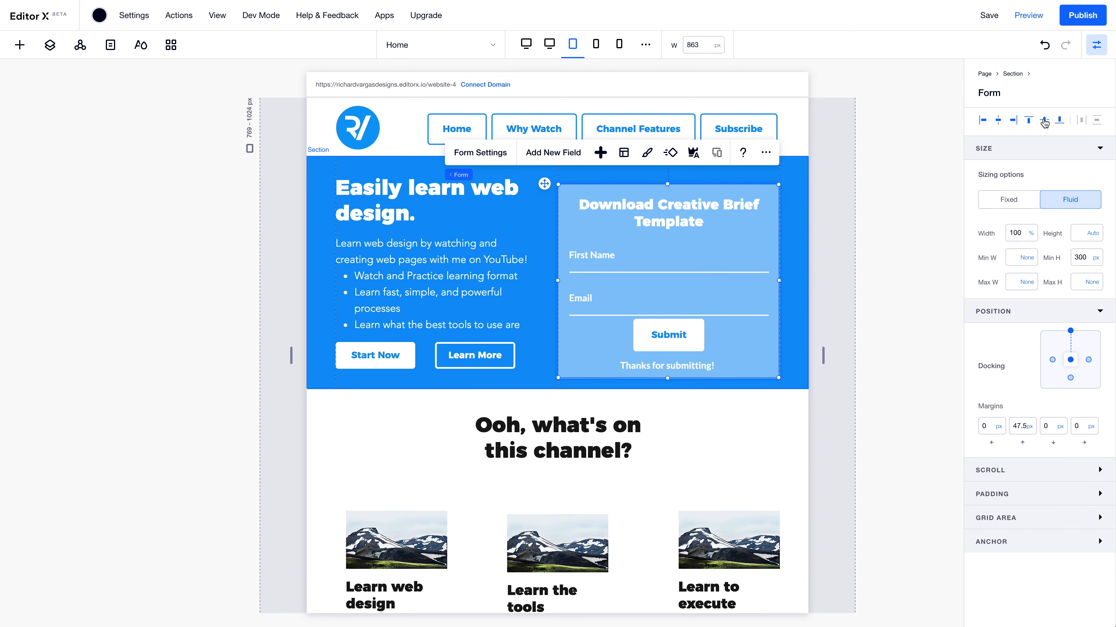
Narrow the page view to 667 px, within the 376–768 px breakpoint, and change the hero section's grid to the 1x4 layout
drag(824, 355, 770, 354)
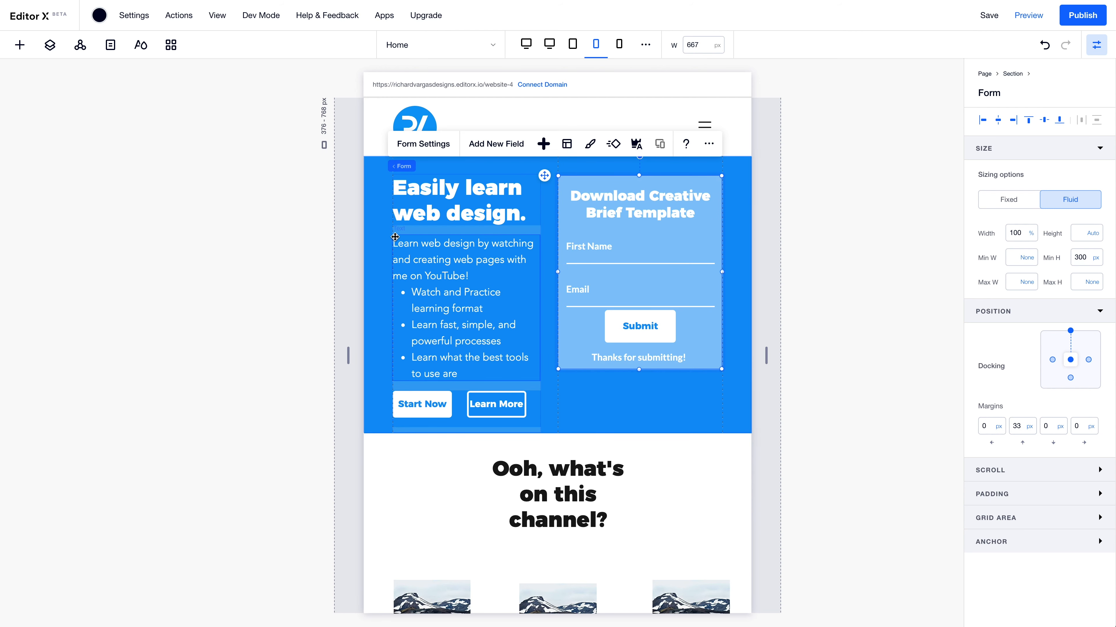
click(401, 166)
click(484, 124)
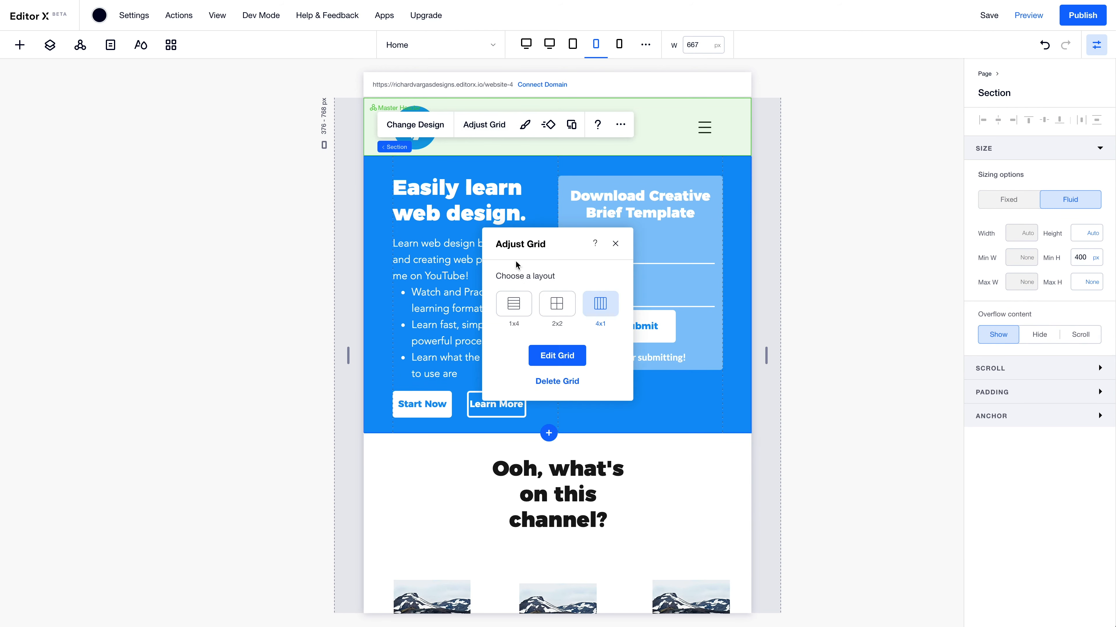
click(521, 306)
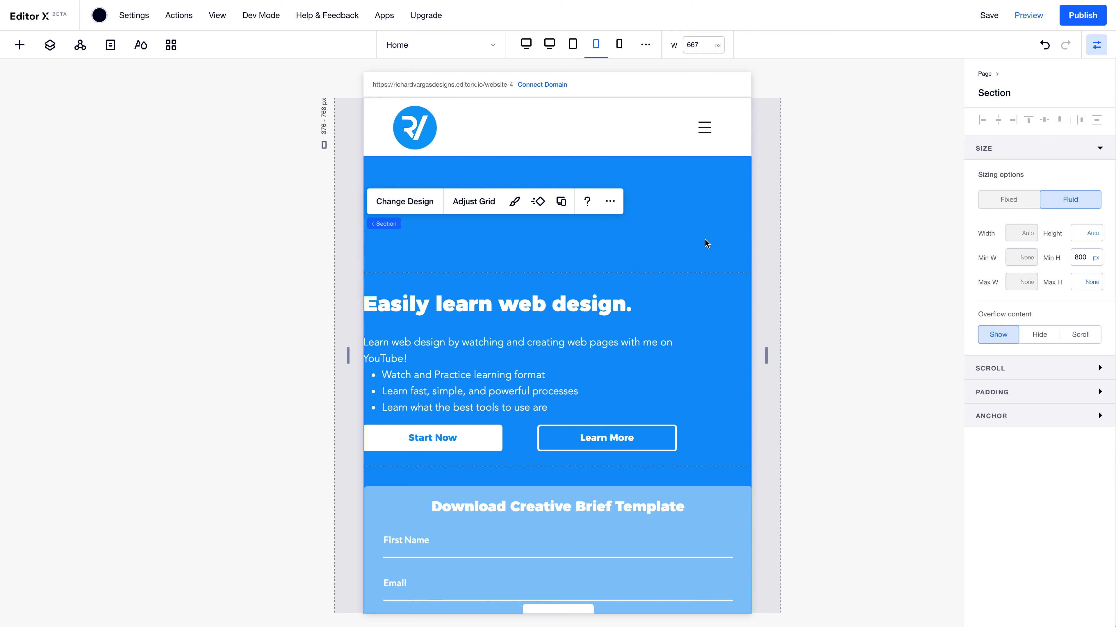
Open the hero section's 1x4 grid for editing and examine how its rows hold the text stack and form
click(489, 205)
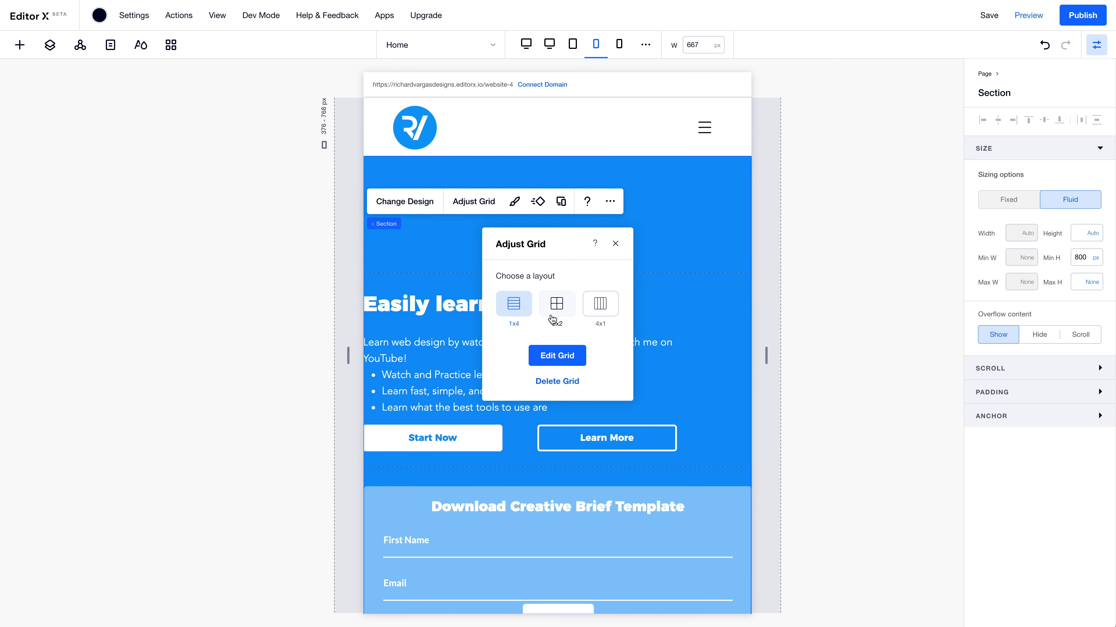
click(556, 353)
scroll(557, 272, down, 5)
scroll(557, 281, down, 5)
scroll(558, 280, up, 7)
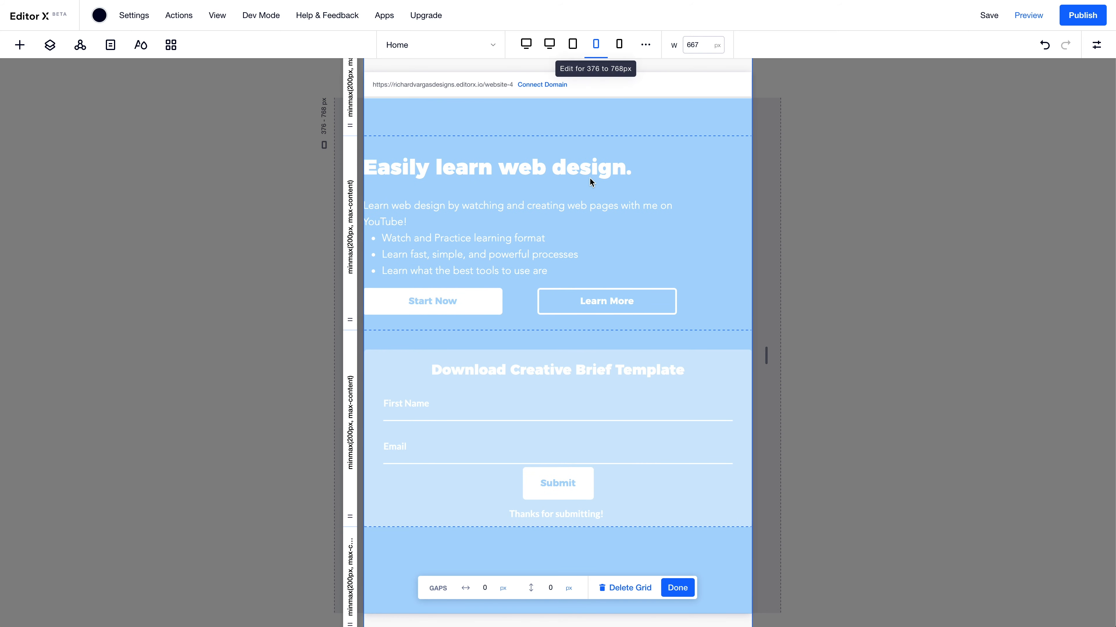
click(670, 590)
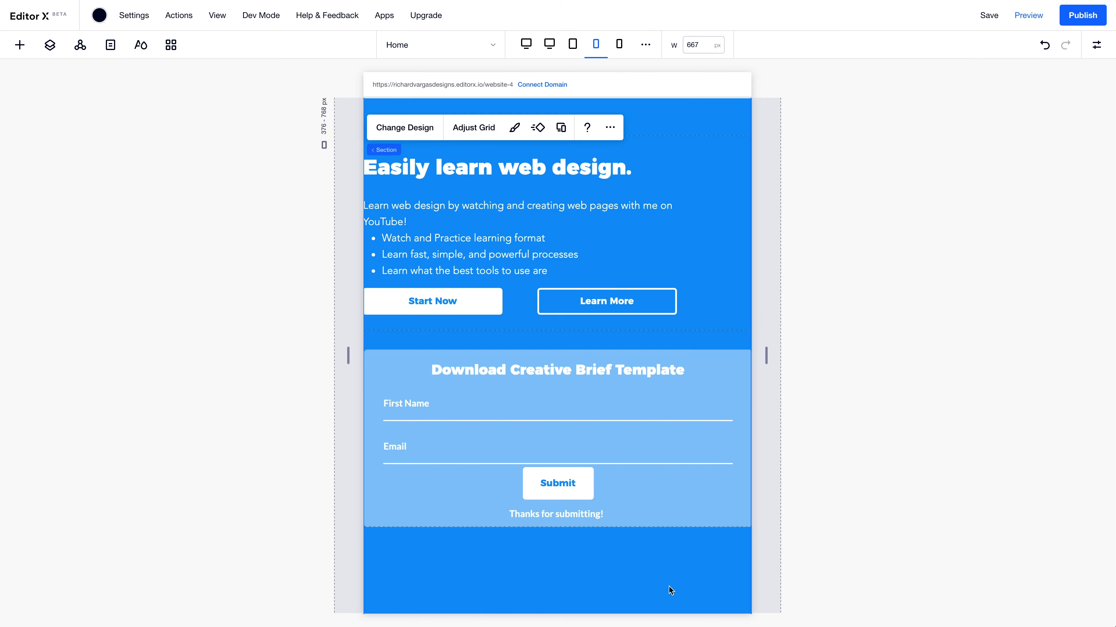
click(478, 127)
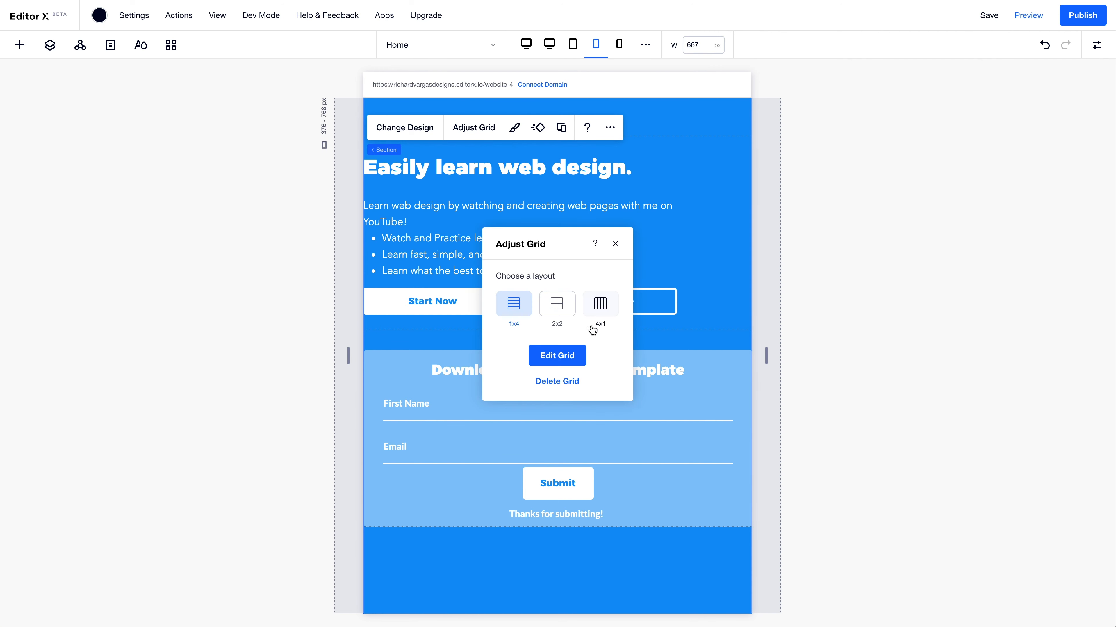
click(571, 357)
click(674, 588)
click(614, 128)
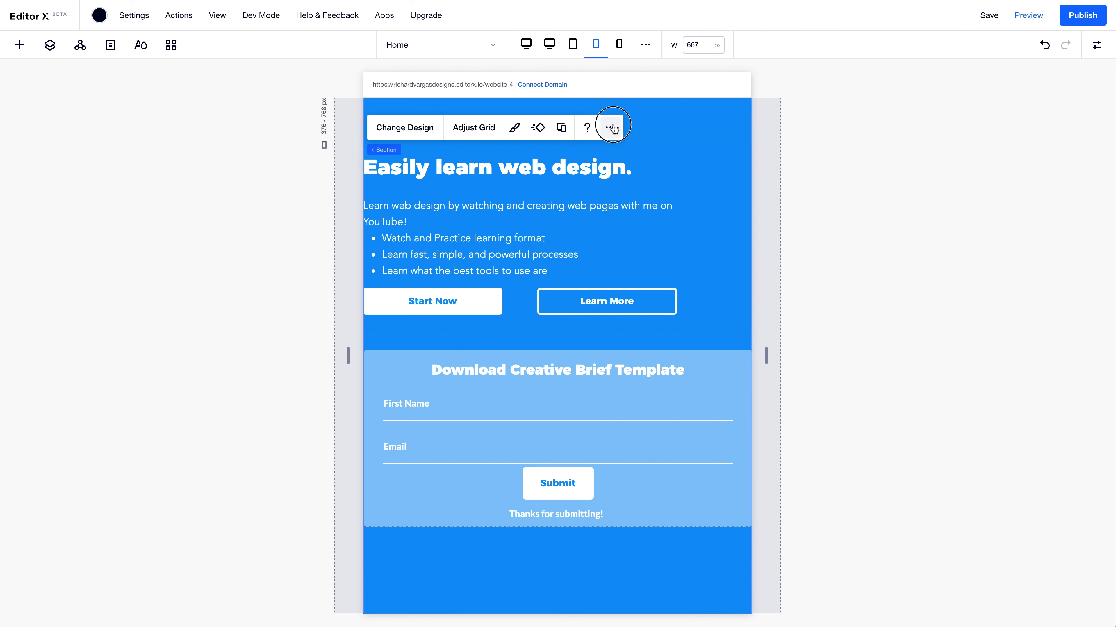
Delete the hero section's existing grid and apply a 1x2 grid layout instead
click(464, 137)
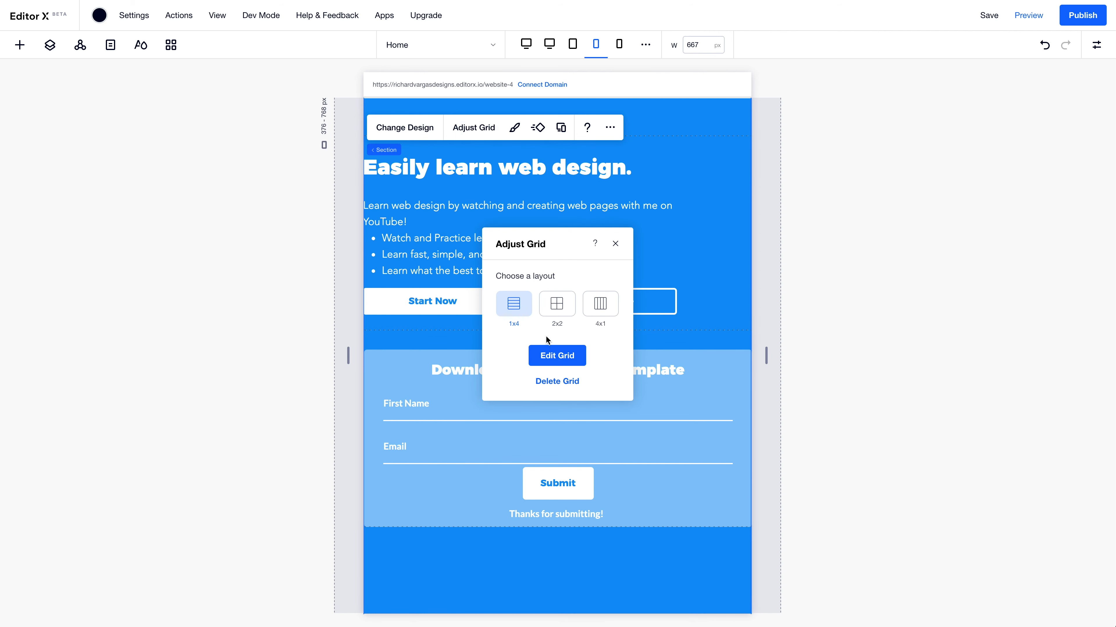
click(555, 383)
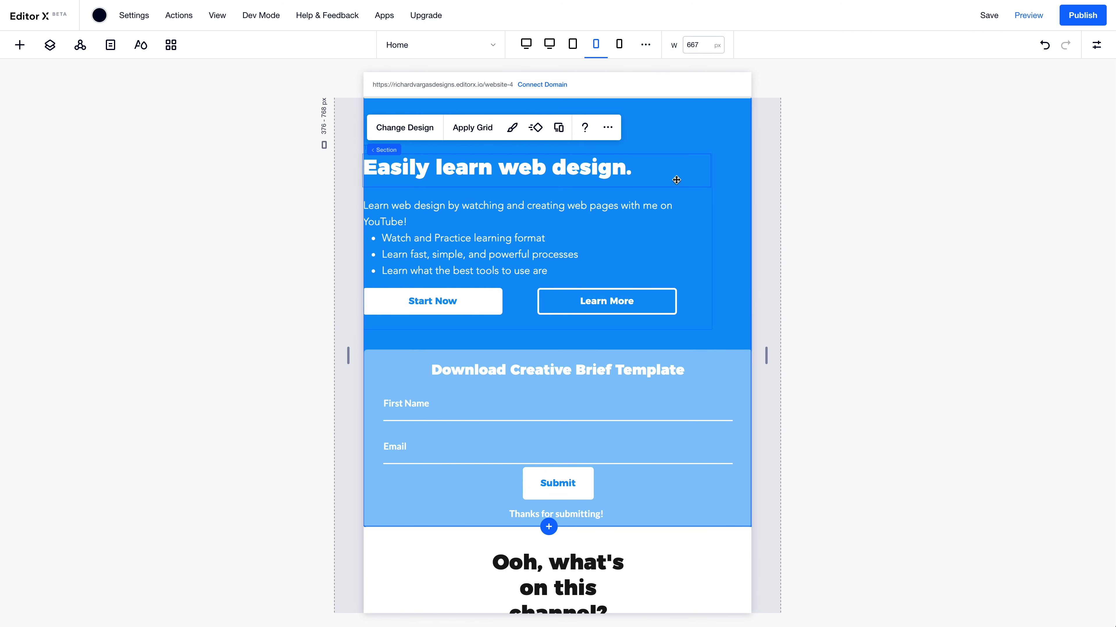
click(491, 134)
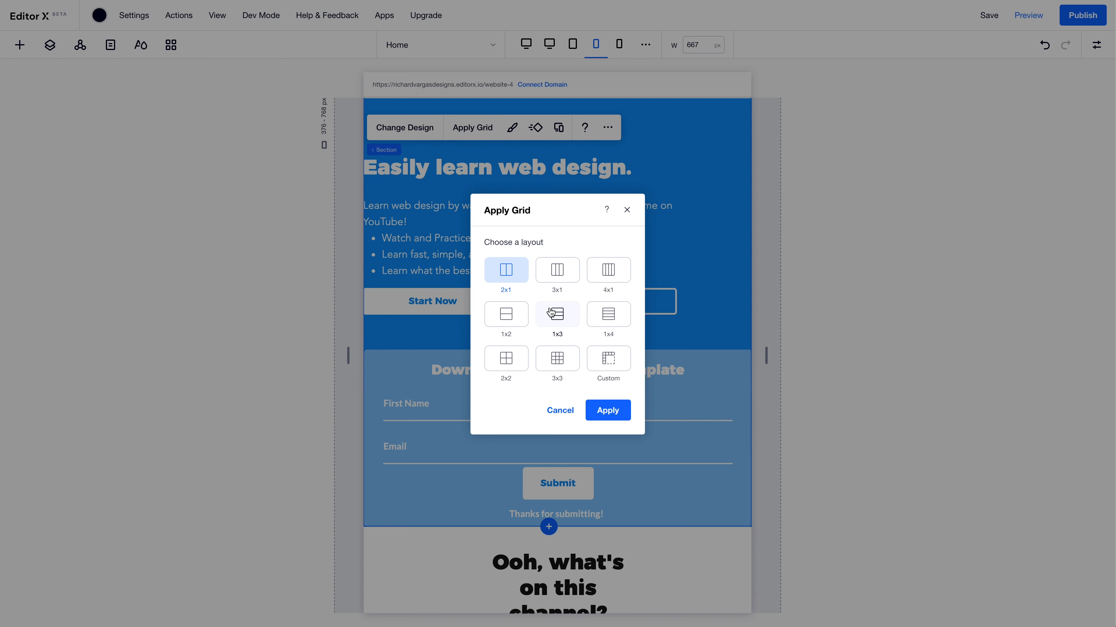
click(511, 315)
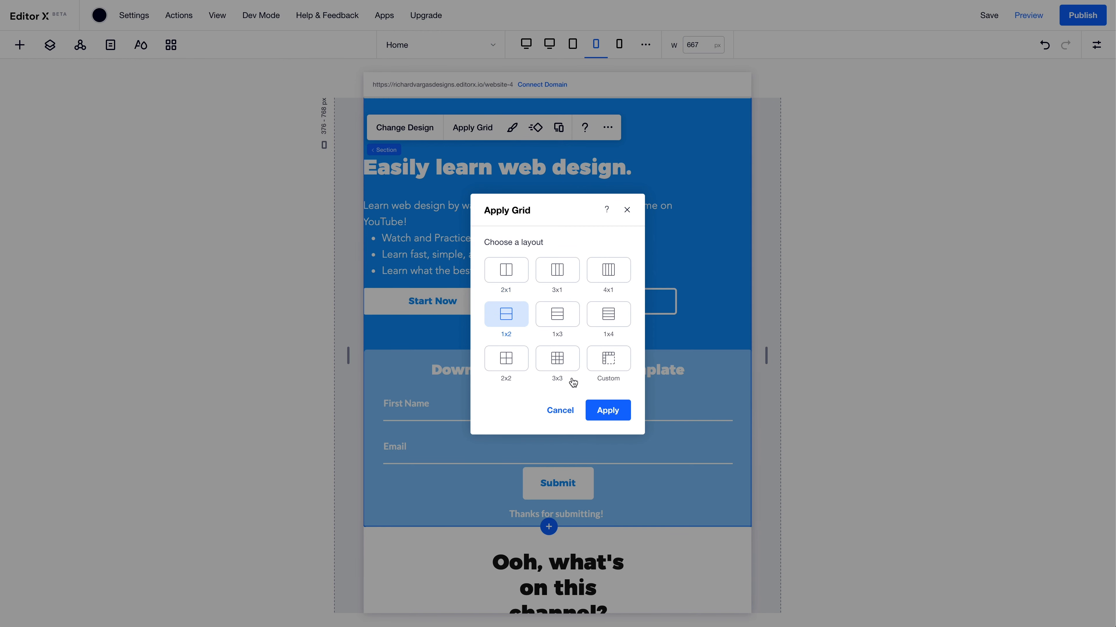
click(609, 415)
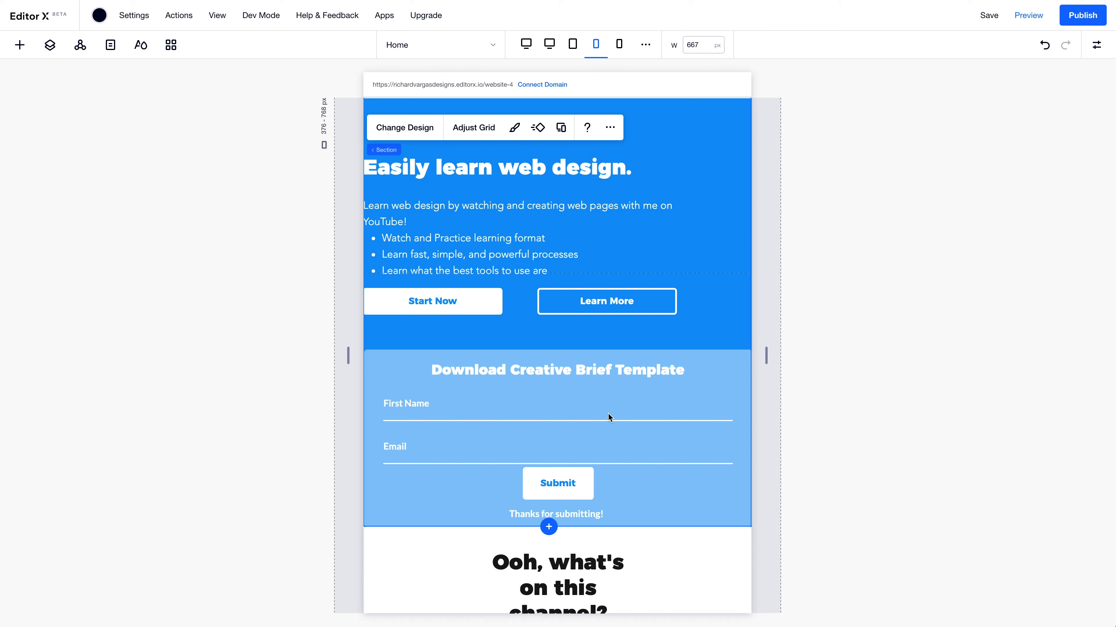
Set the minimum height of the first row in the hero section's 1x2 grid to 500 px
click(485, 131)
click(564, 353)
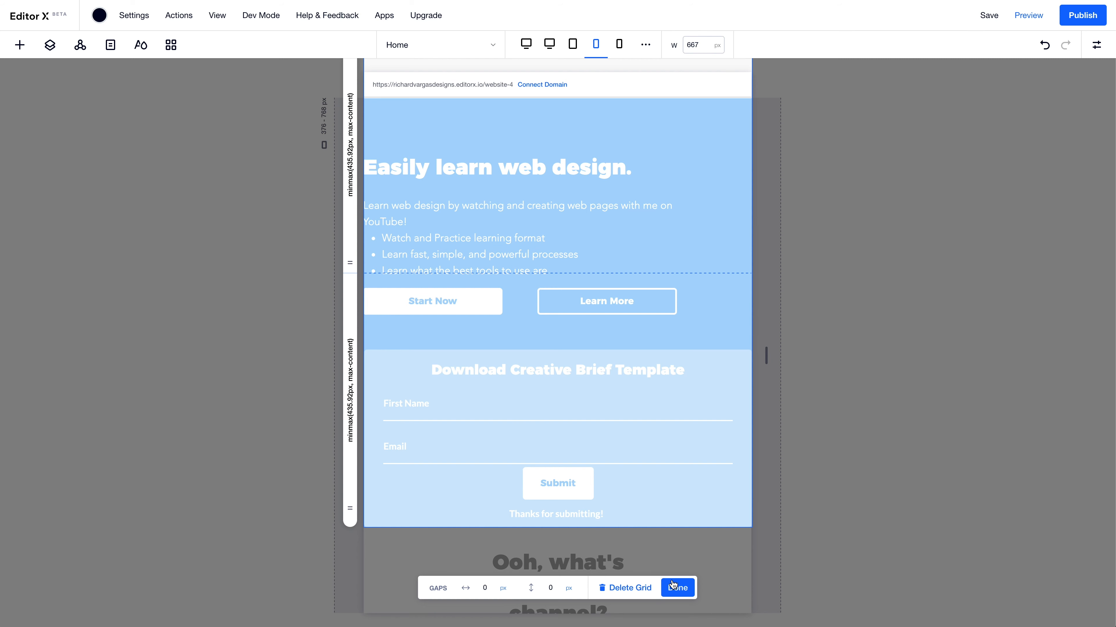
click(356, 173)
click(380, 241)
text(500)
key(Return)
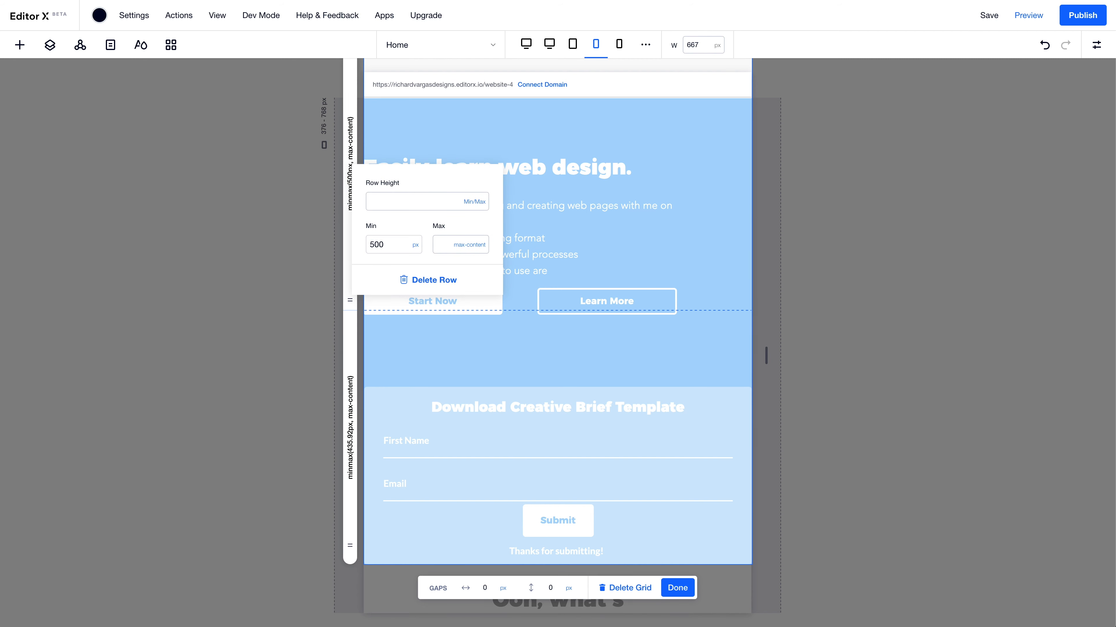
Set the second grid row's minimum height to 500 px and finish editing the hero section's grid
click(352, 432)
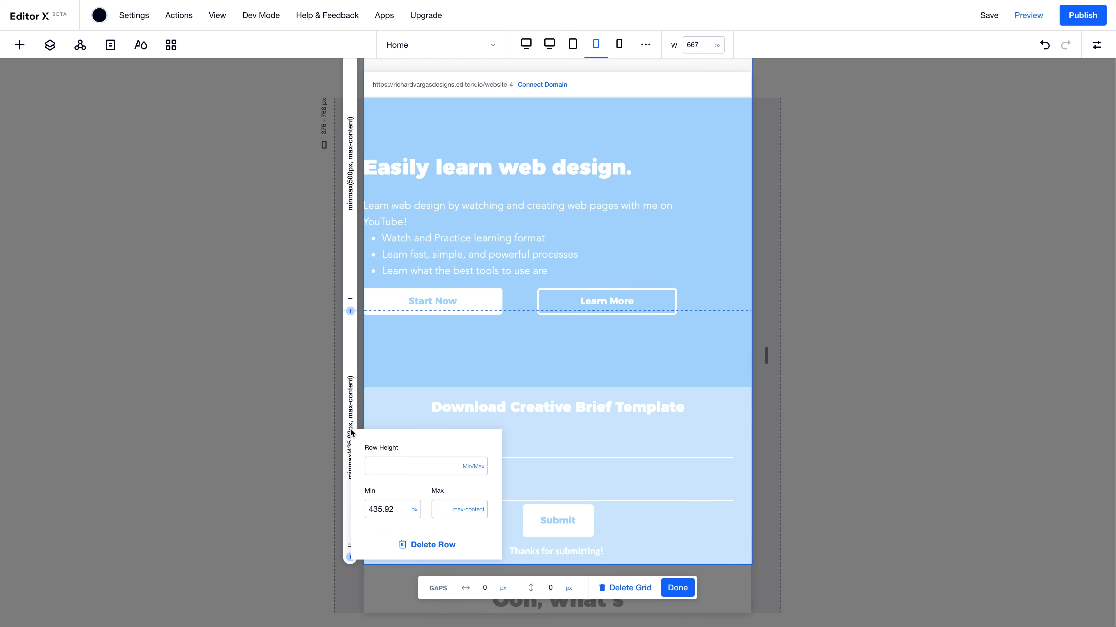
click(396, 517)
text(500)
key(Return)
click(668, 589)
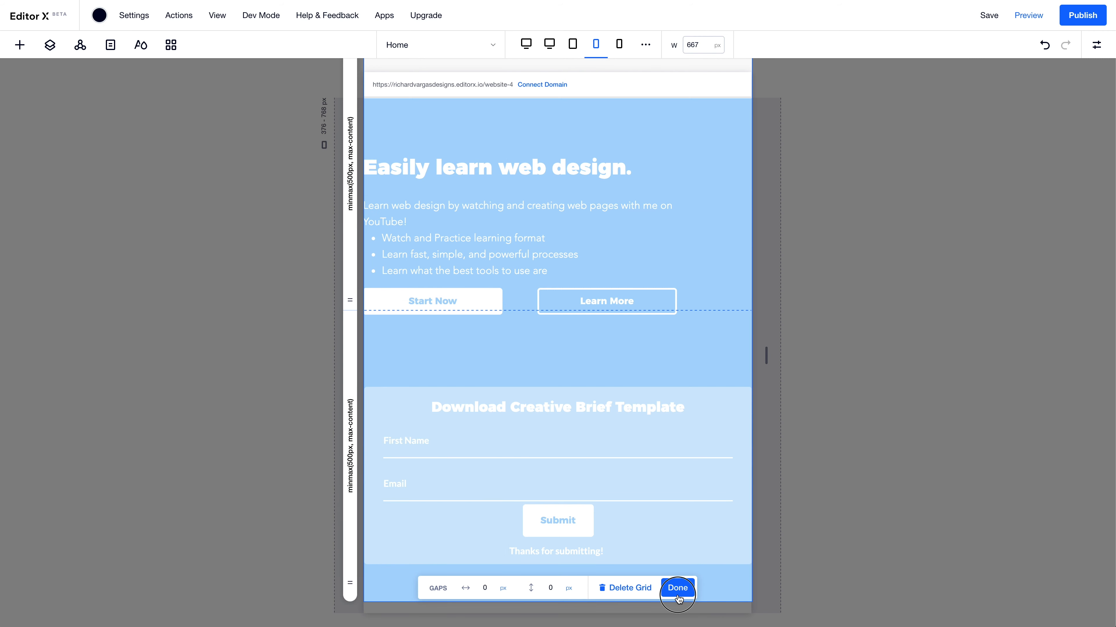
click(679, 589)
Move the hero's text stack upward and inward so it sits entirely within the grid's first row
click(643, 247)
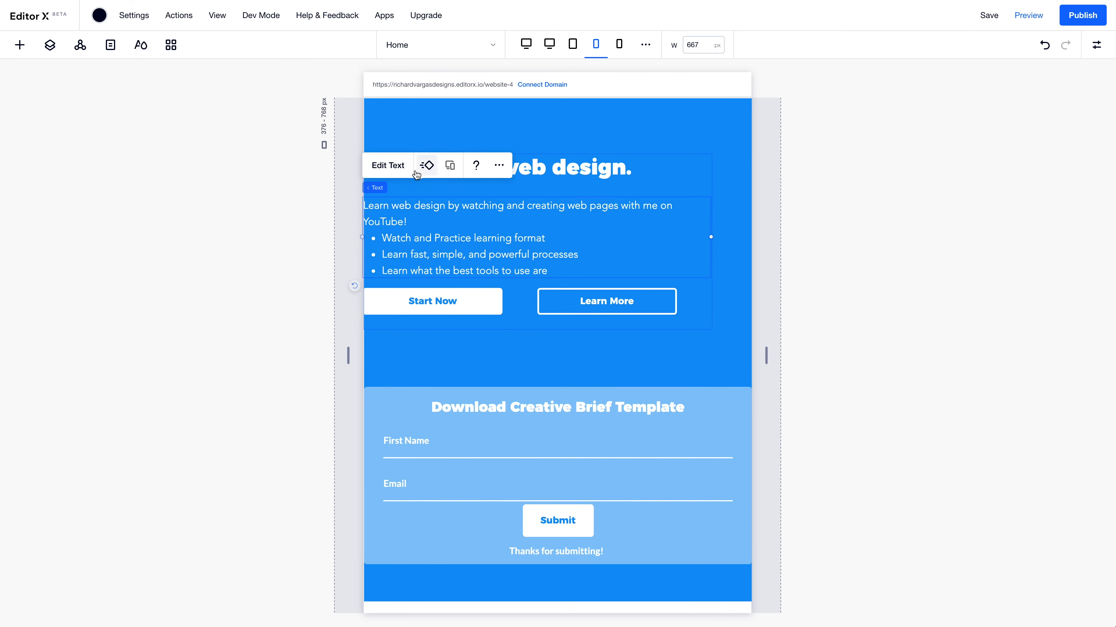
click(405, 188)
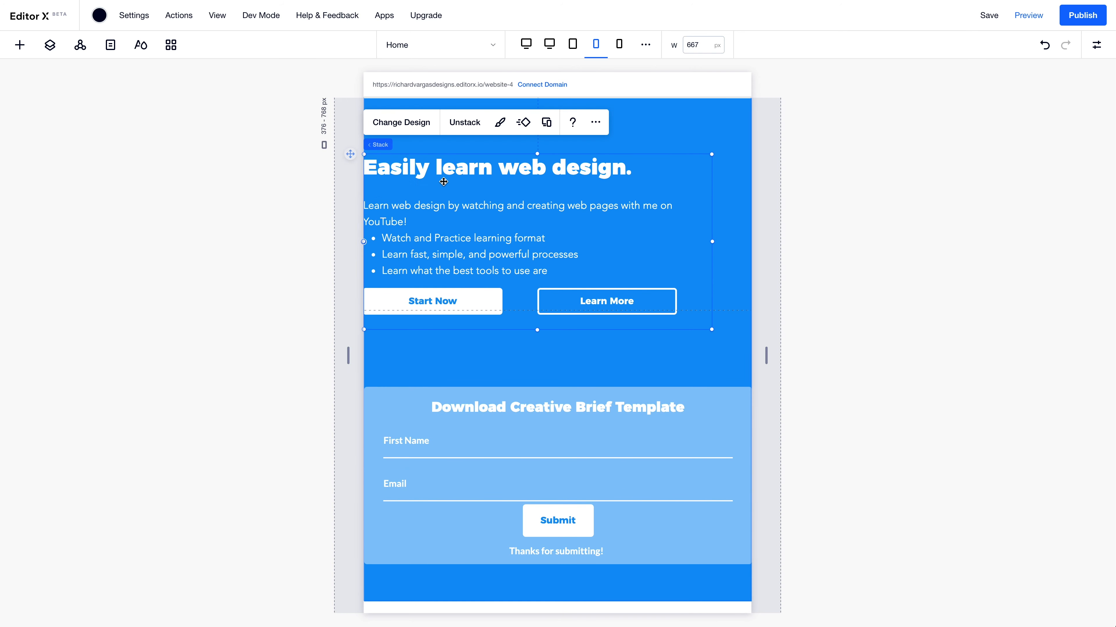
drag(351, 153, 381, 120)
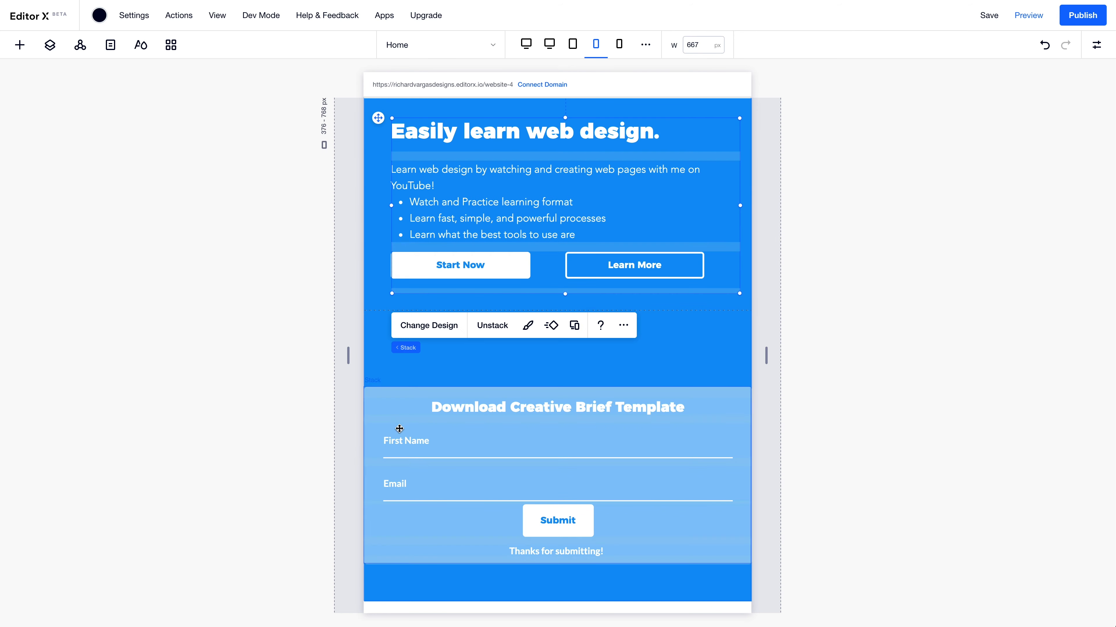
Try a 100% width on the hero's text stack, return it to 90%, and center it horizontally
click(1107, 46)
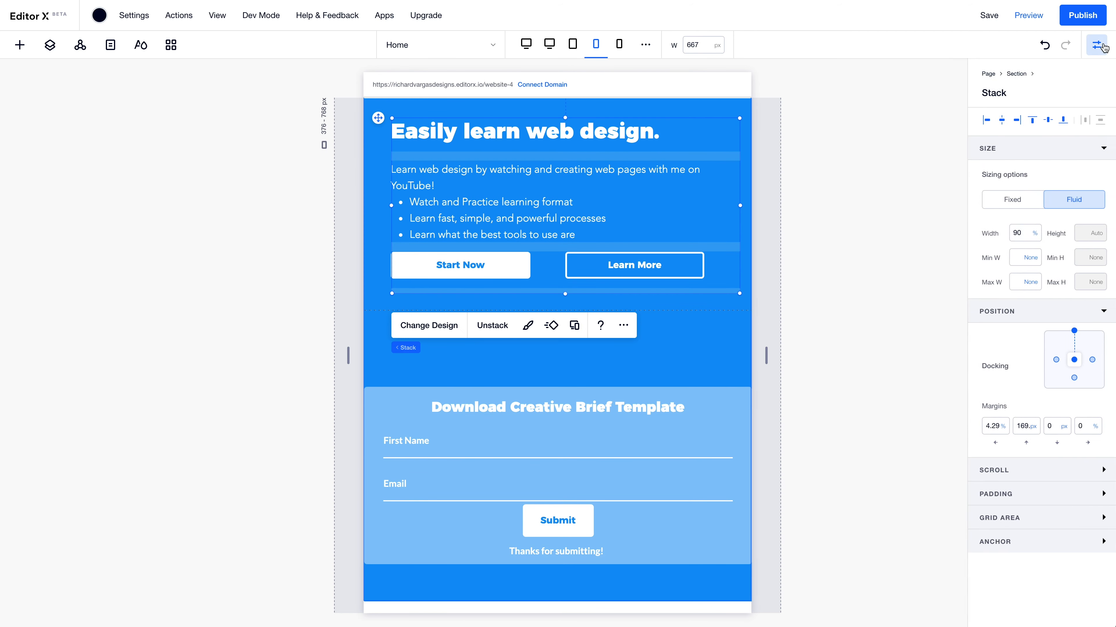
click(1017, 236)
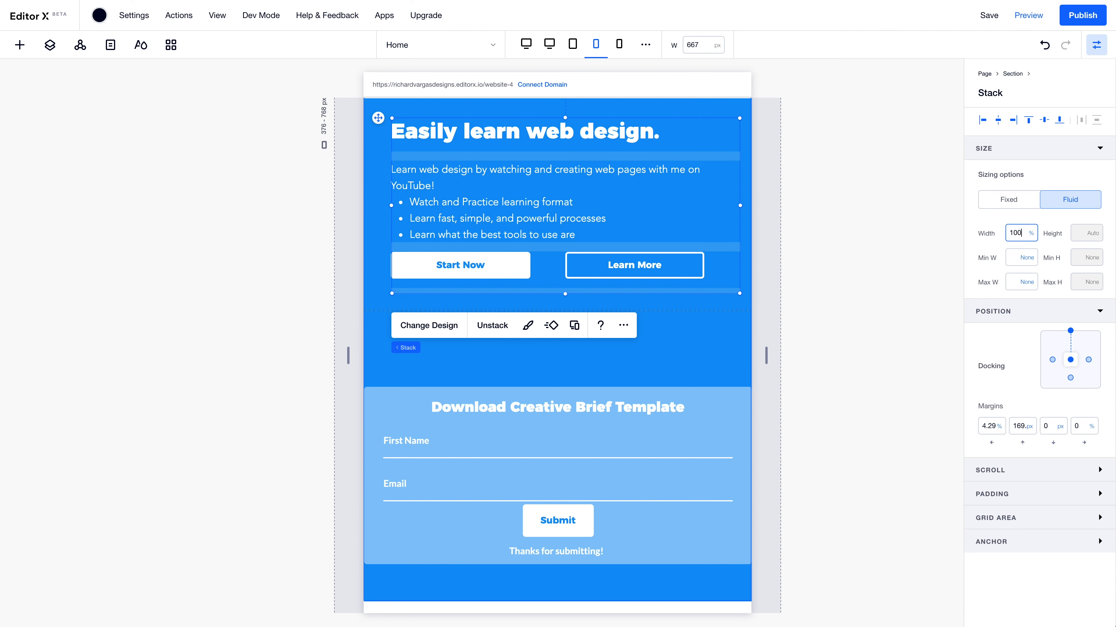
key(Return)
double_click(1014, 233)
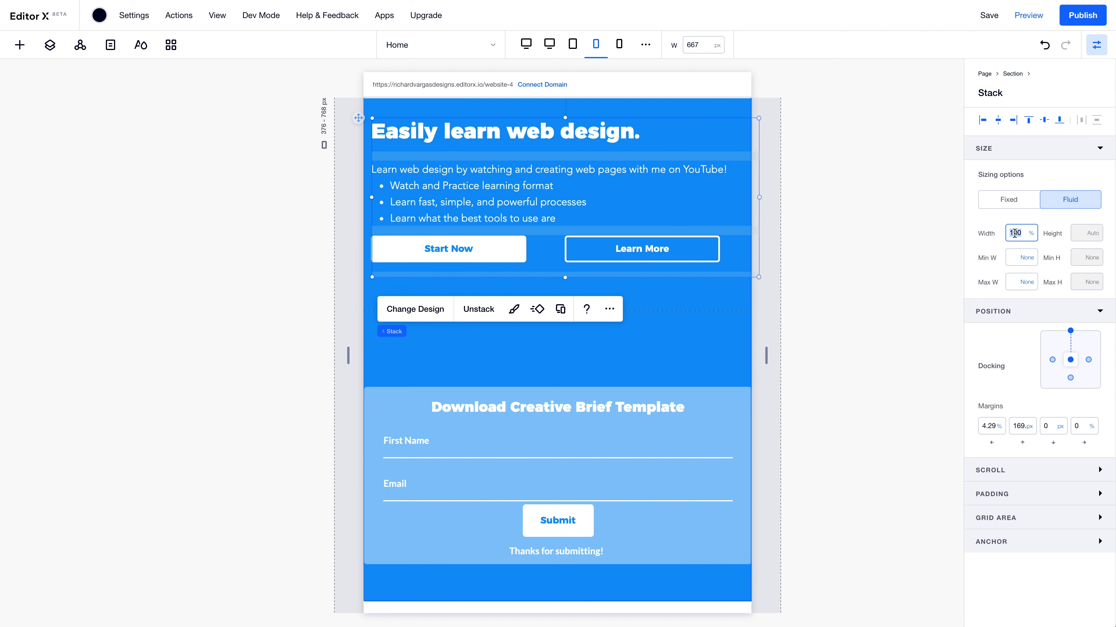
text(90)
key(Return)
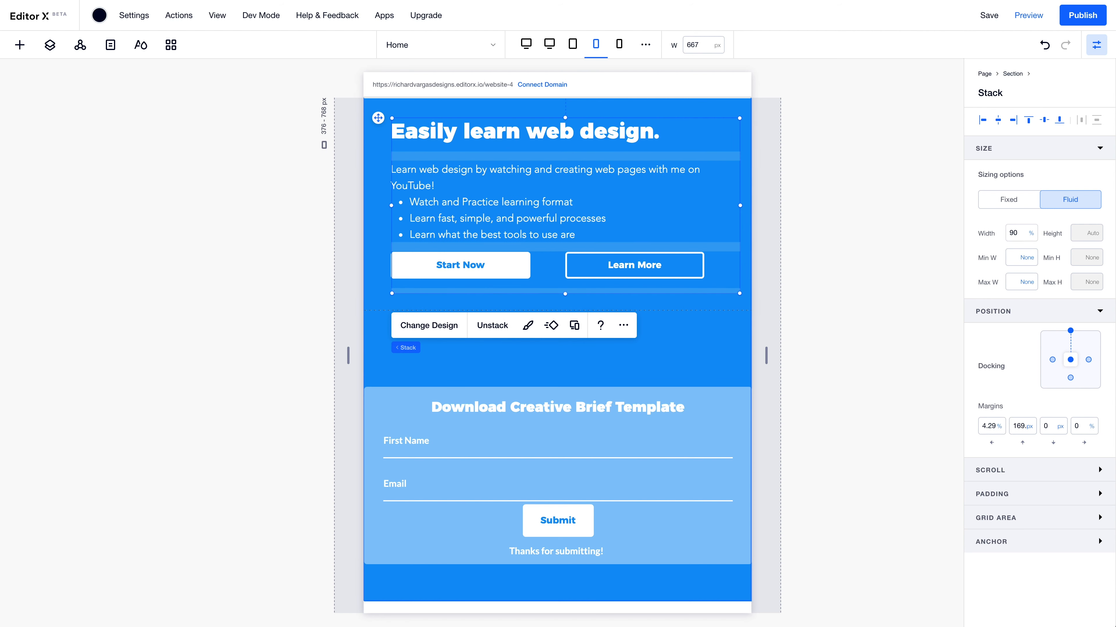
click(1000, 121)
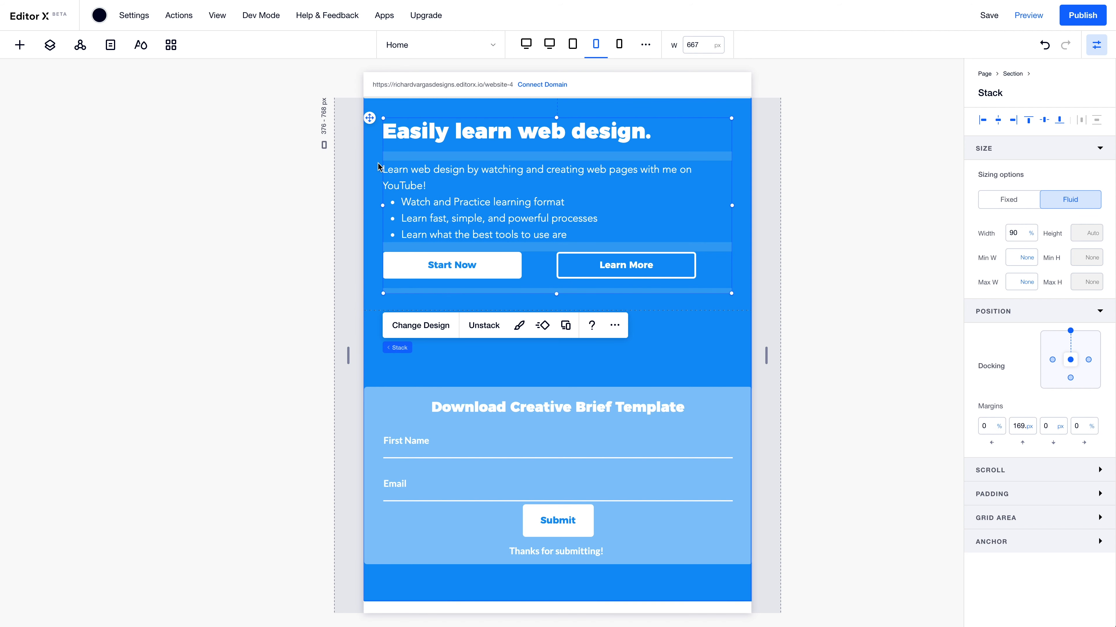
Set the width of the Download Creative Brief Template form to 90%
click(376, 175)
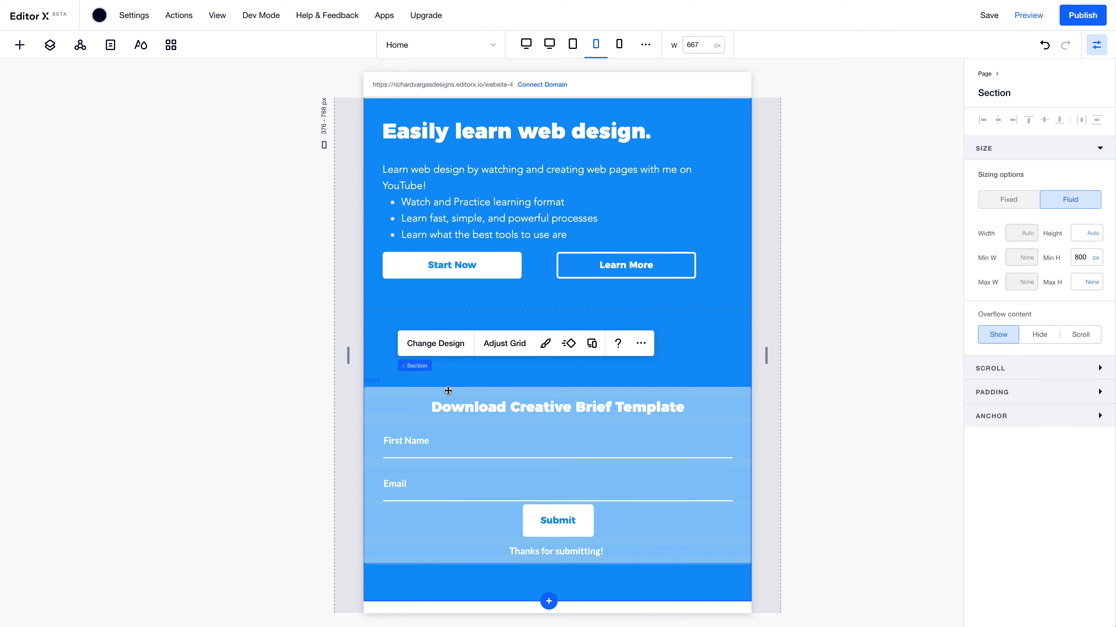
click(429, 392)
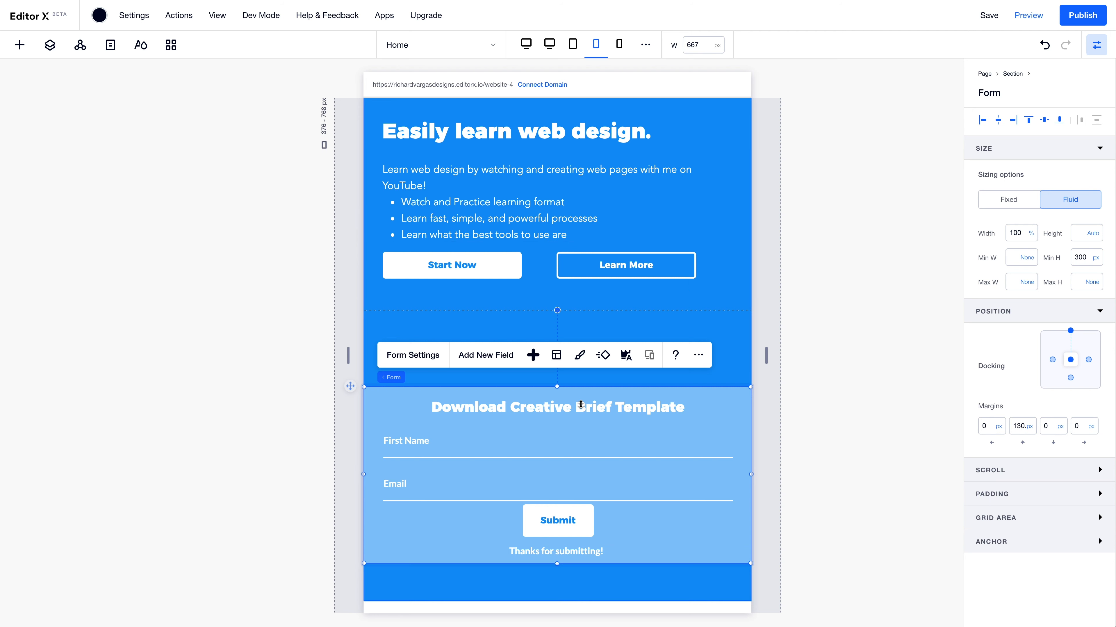
click(1017, 231)
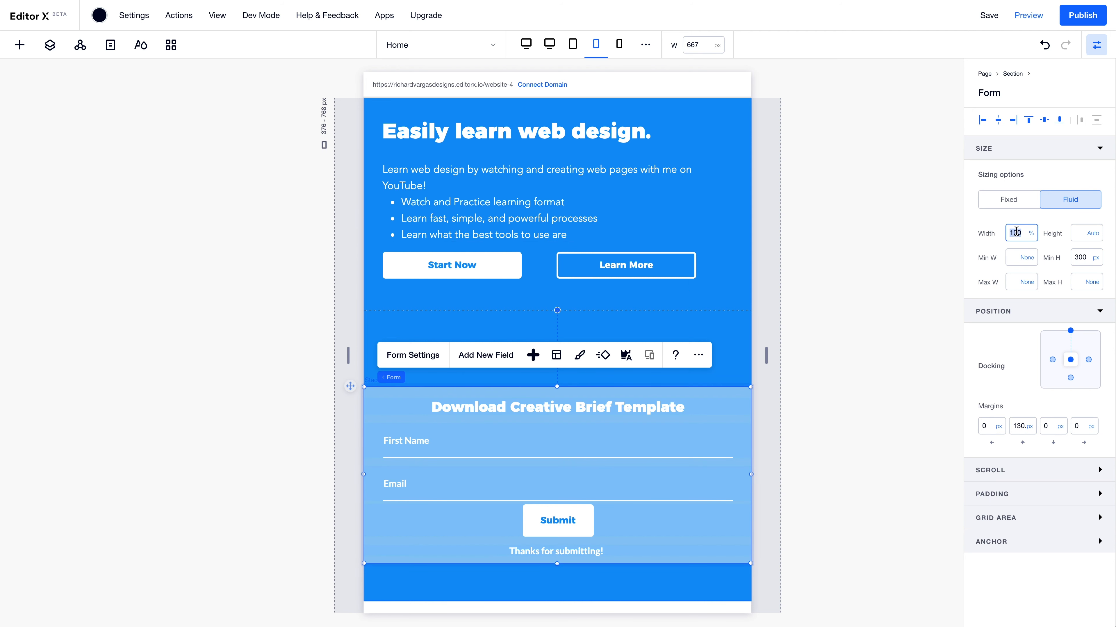
text(90)
key(Return)
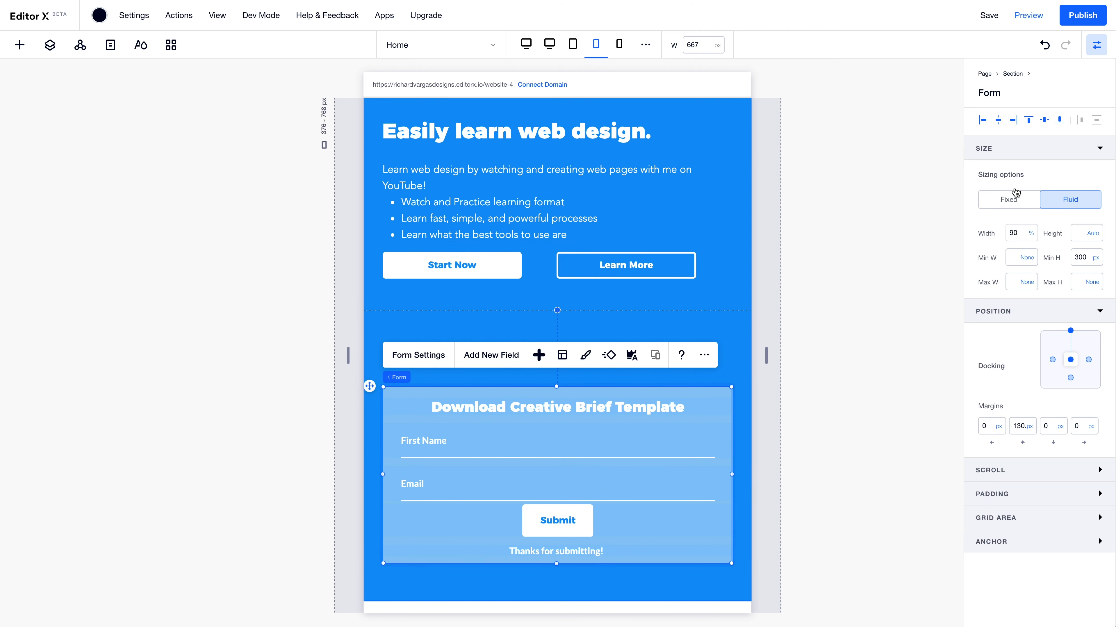
Add a column before the existing one in the hero section's grid and set its width to 25 px
click(371, 197)
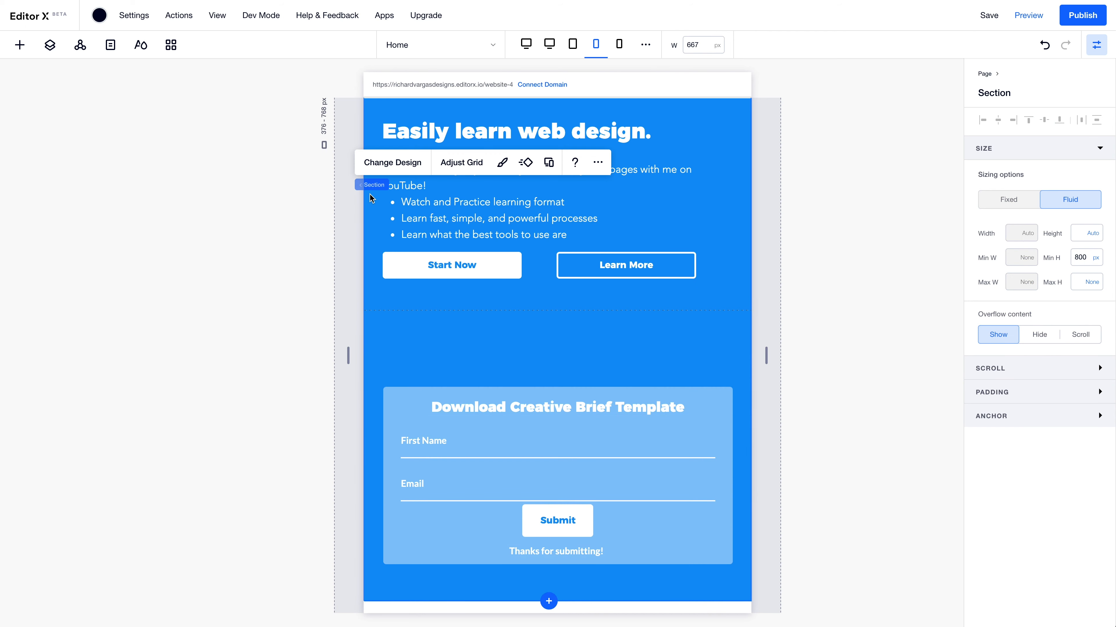
click(462, 163)
click(554, 357)
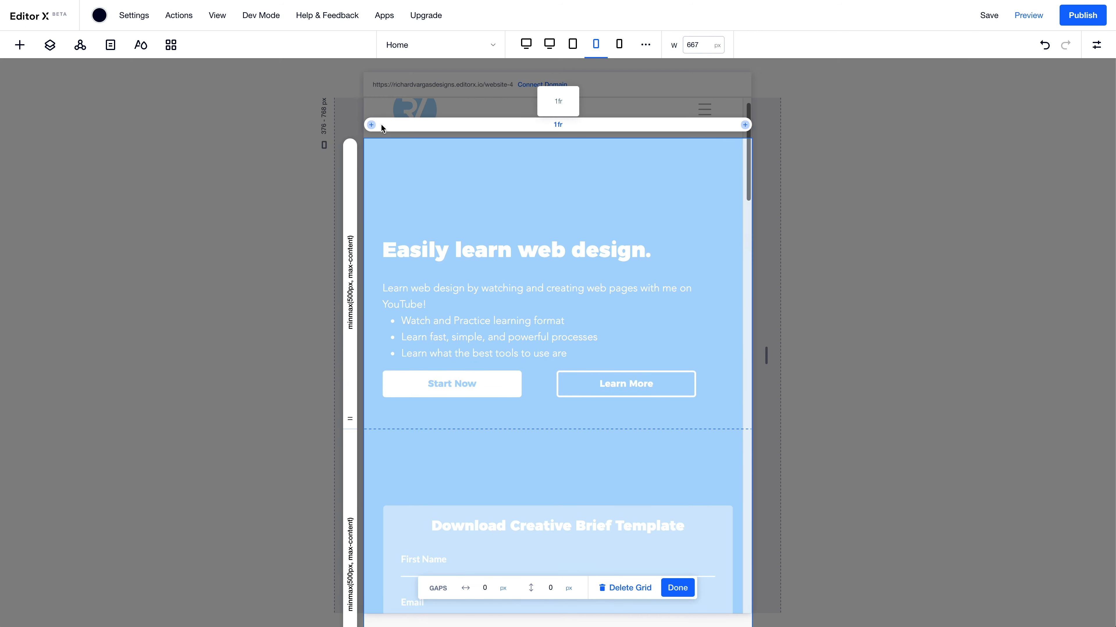
click(372, 125)
click(459, 124)
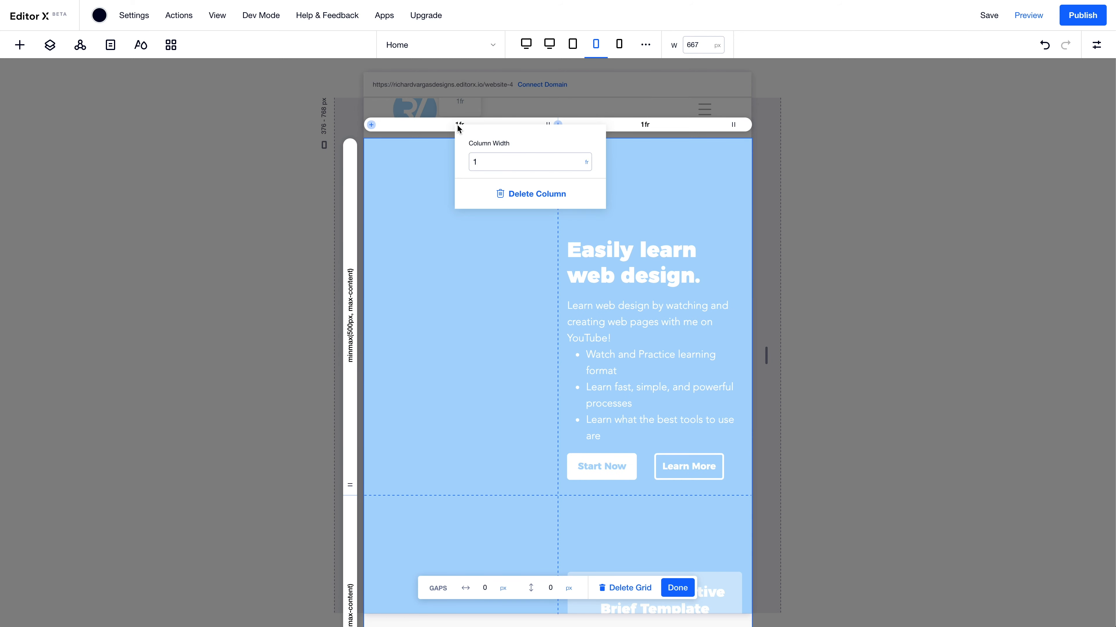
click(501, 172)
text(25px)
key(Return)
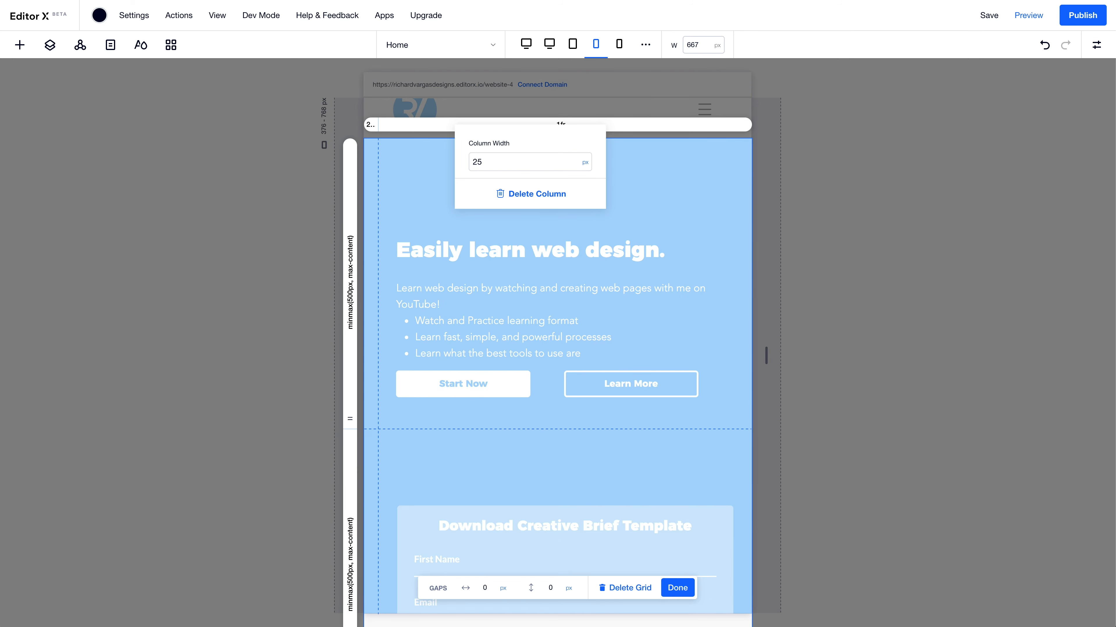
click(653, 209)
Add a column after the last one in the hero section's grid, set its width to 25 px, and finish editing the grid
click(746, 125)
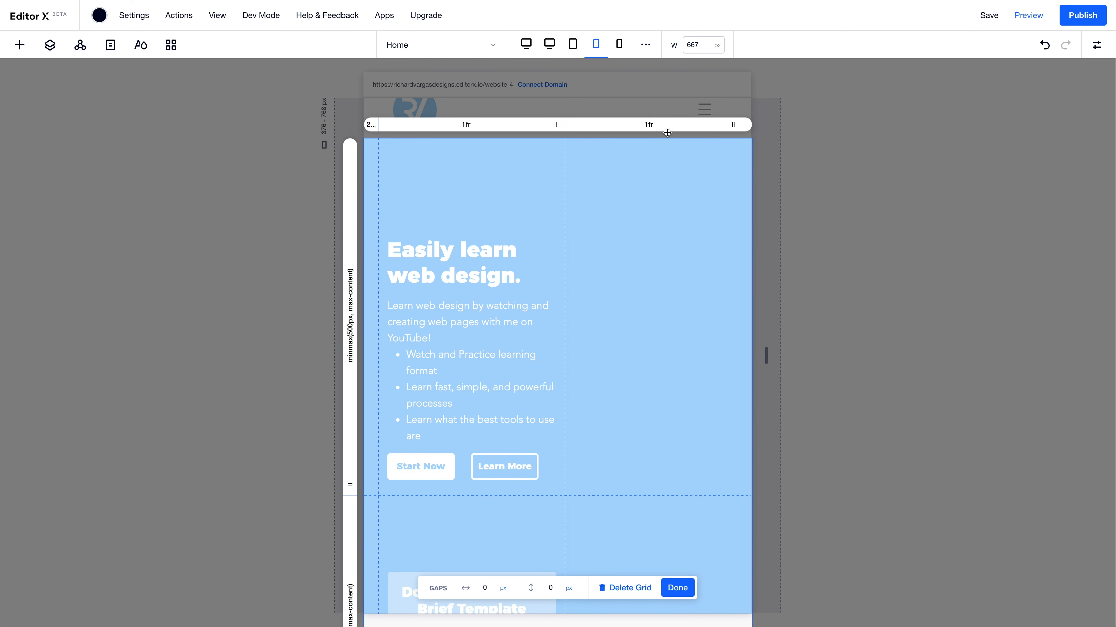
click(649, 124)
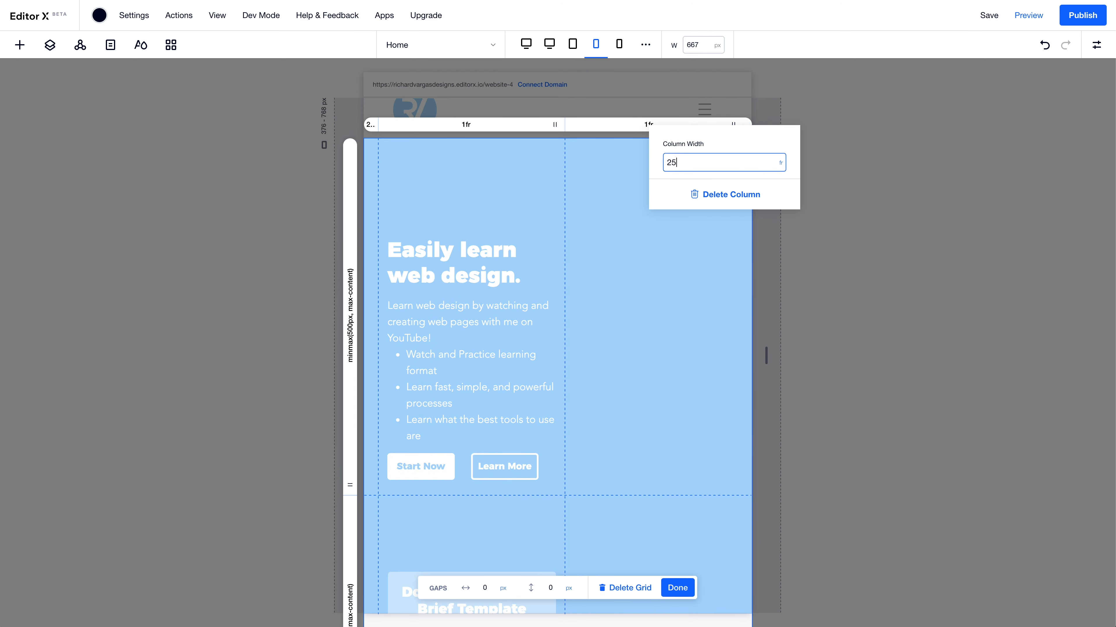
key(Return)
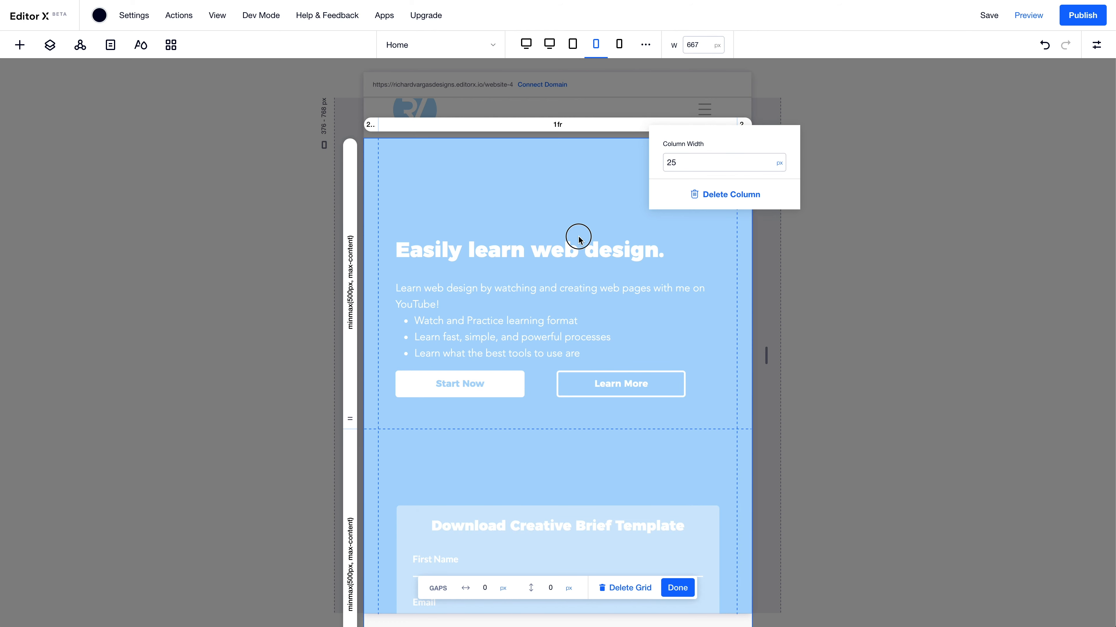
click(588, 230)
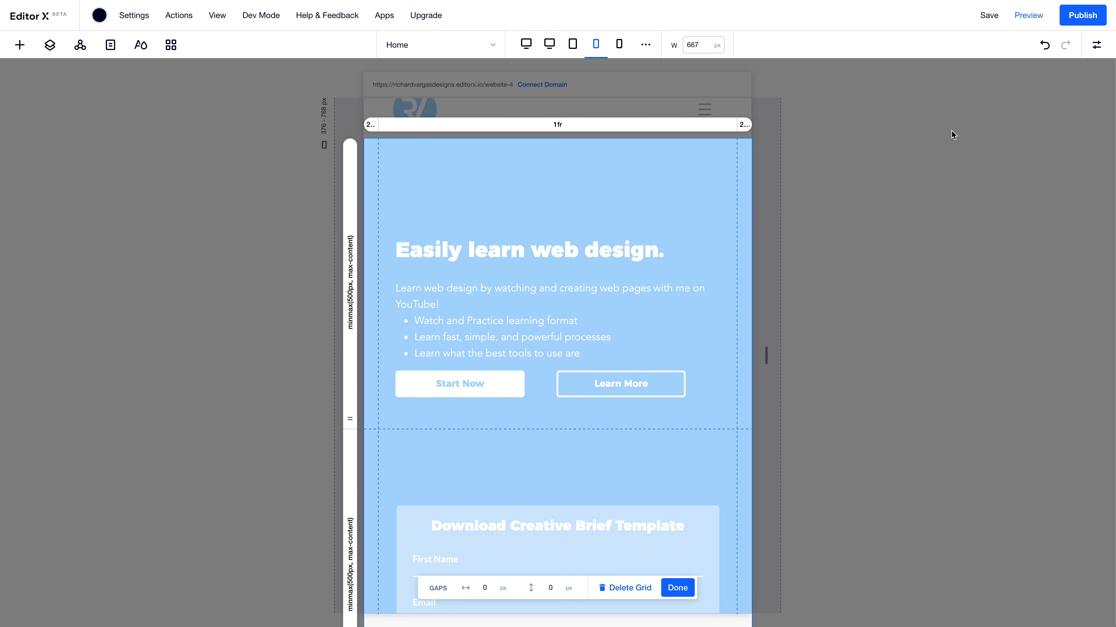
click(952, 130)
Center the hero's text stack vertically in its grid cell and align it to the cell's left edge
click(693, 247)
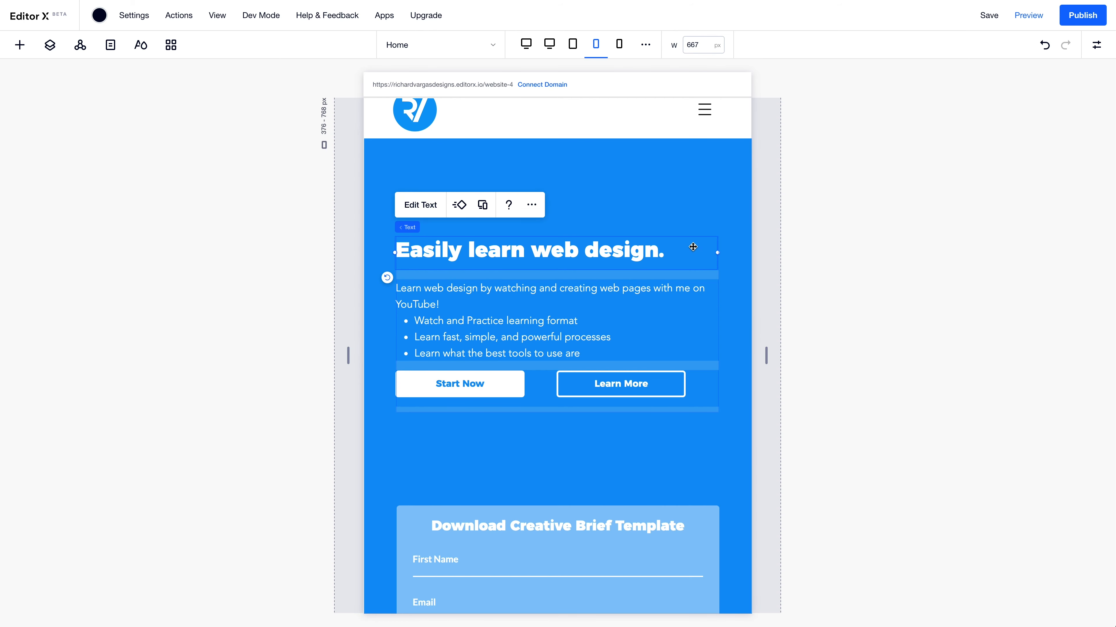
mouse_move(408, 227)
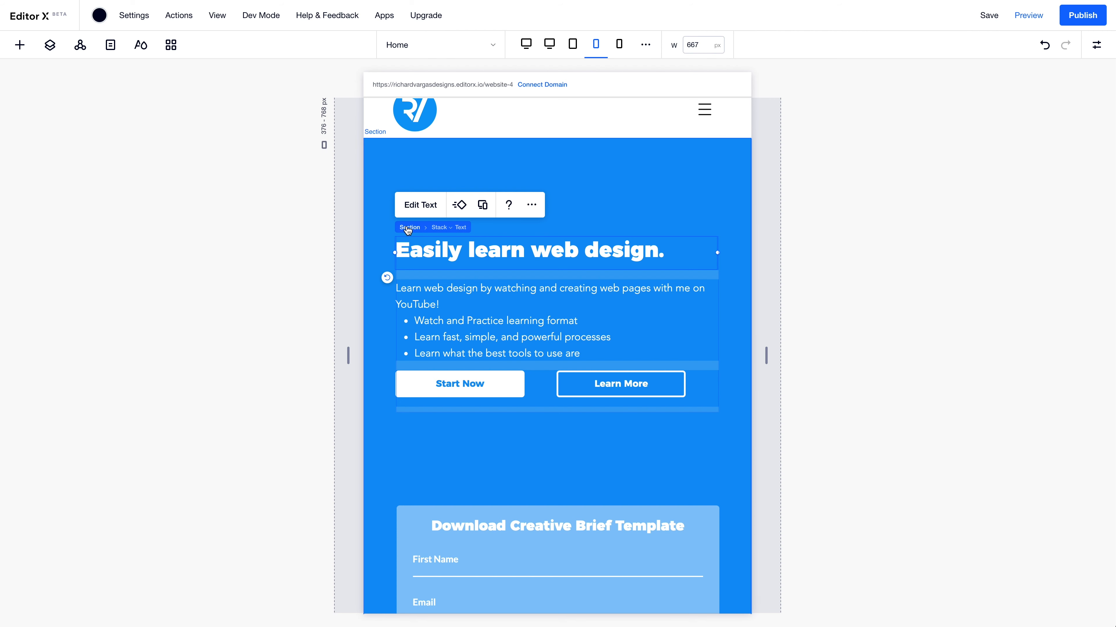
click(445, 227)
click(1097, 45)
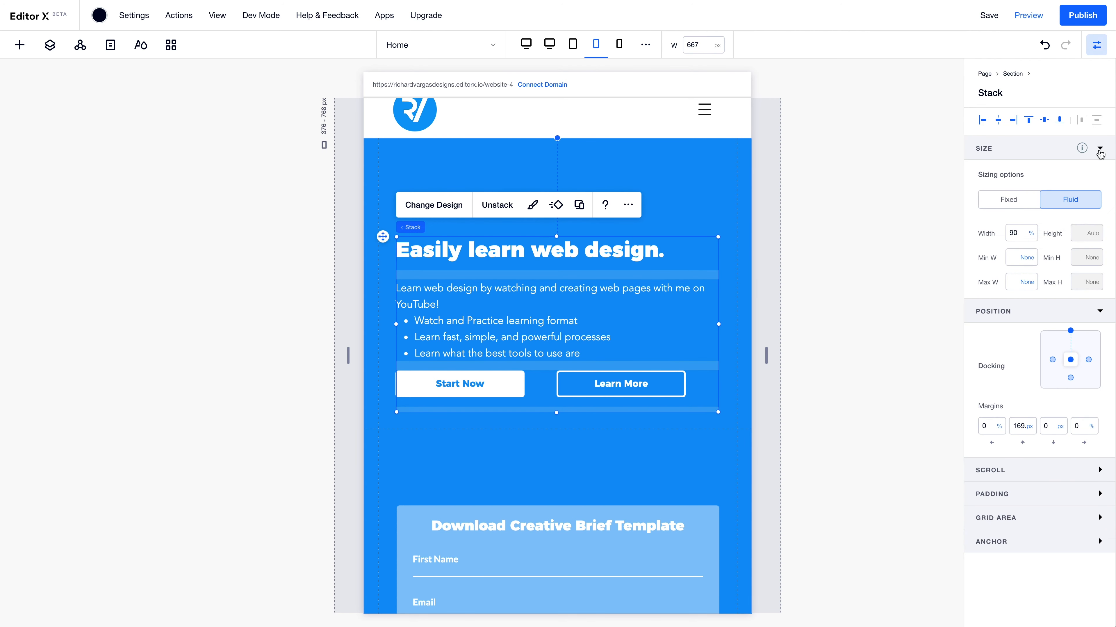
click(1045, 122)
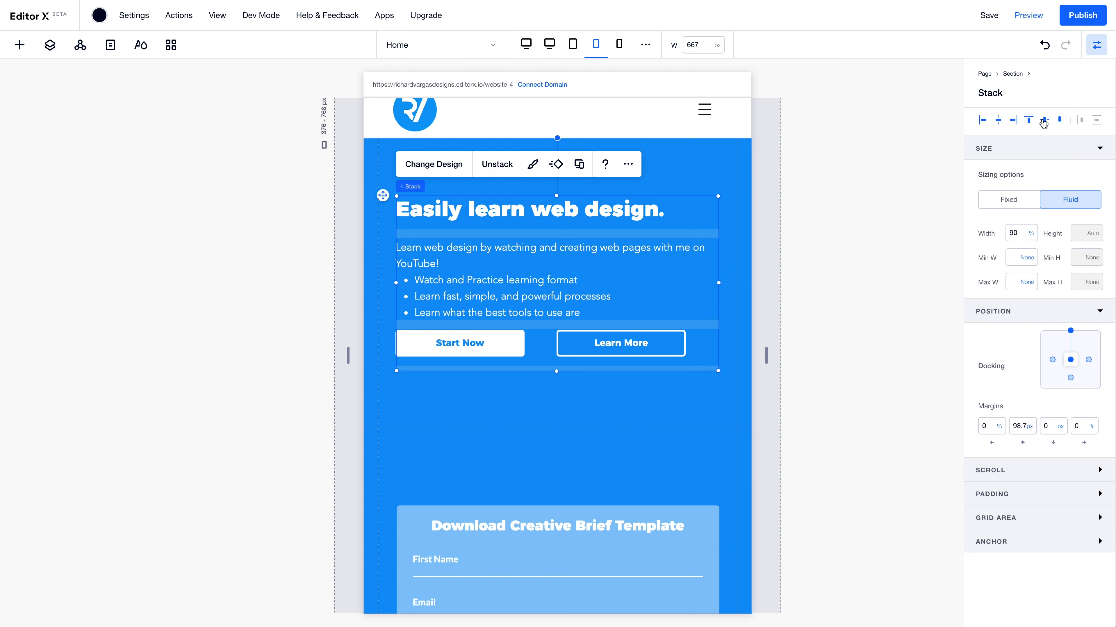
click(985, 123)
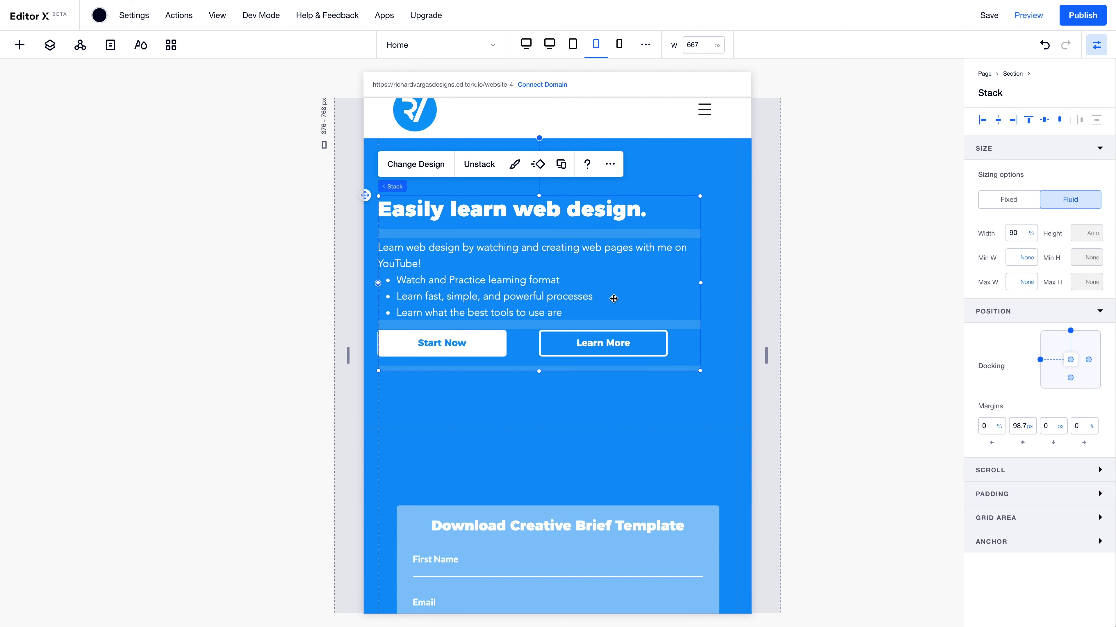
click(382, 119)
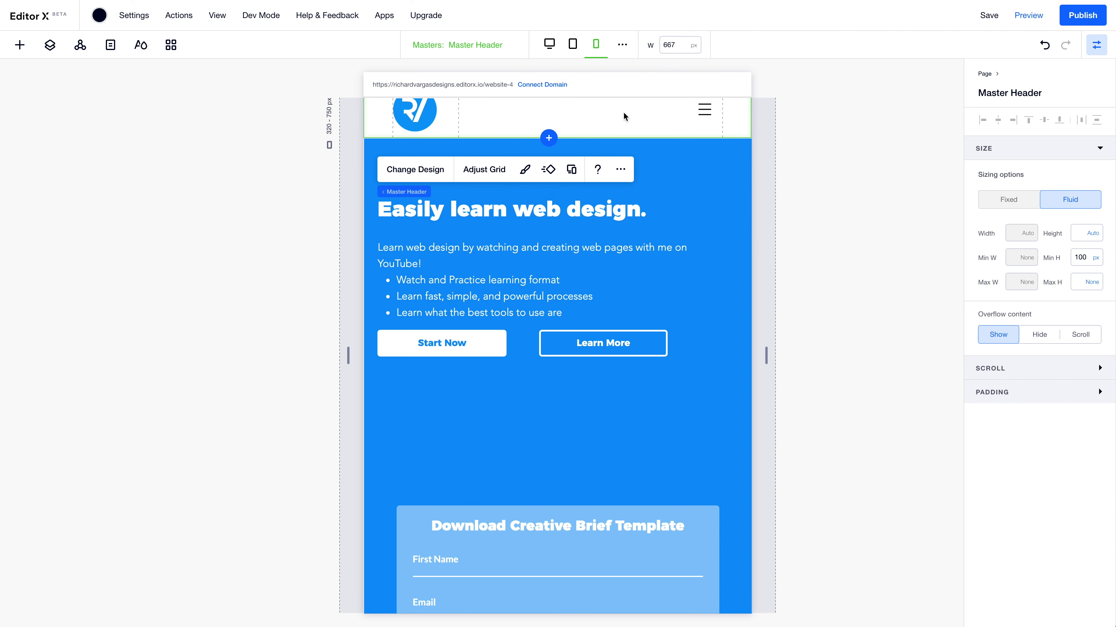
Set the width of the first column in the Master Header's grid to 25 px
click(646, 182)
click(668, 210)
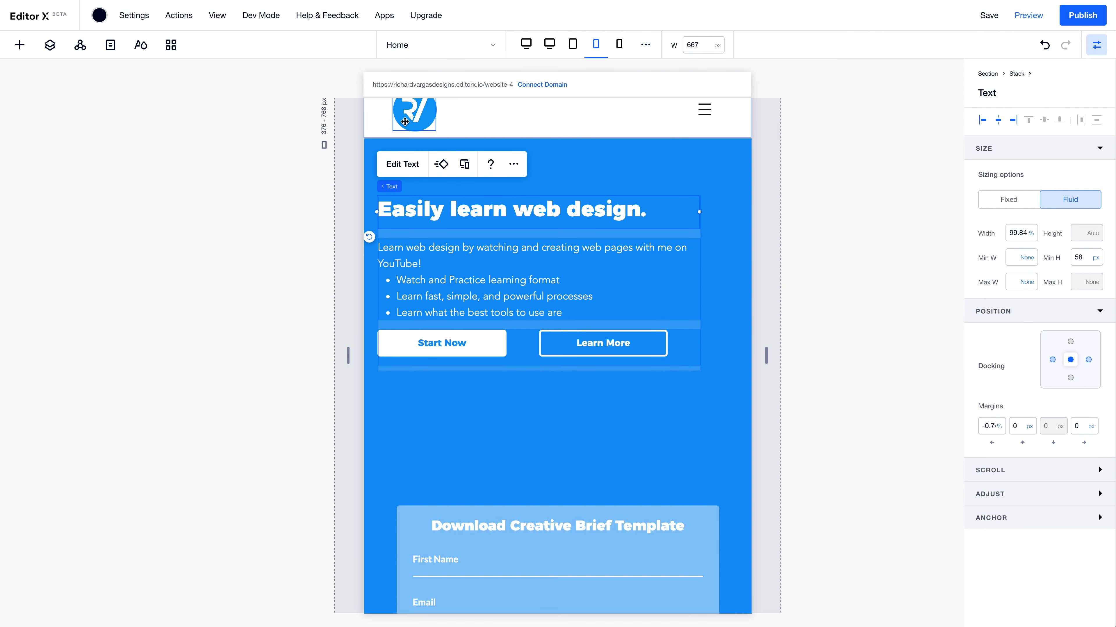
click(374, 122)
click(375, 122)
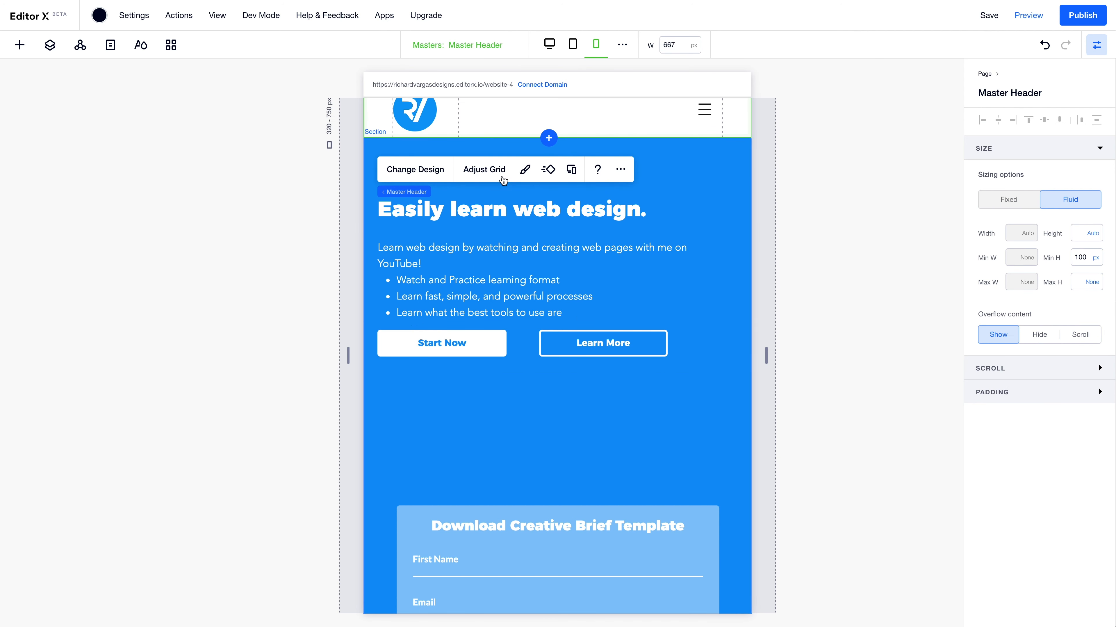
click(477, 171)
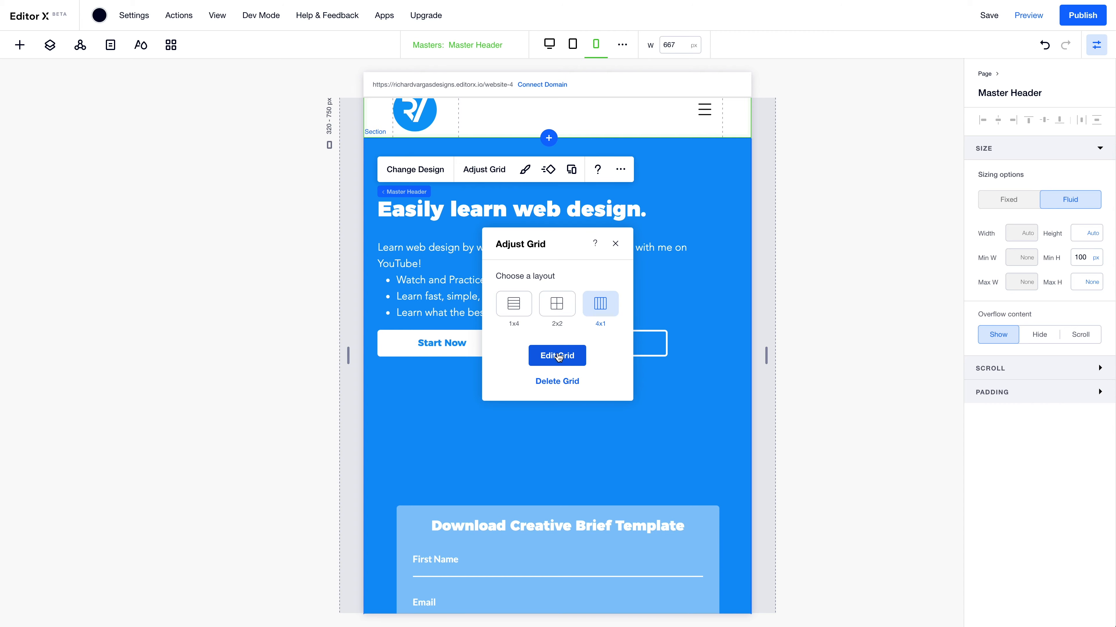
click(559, 355)
click(373, 66)
double_click(414, 102)
text(25)
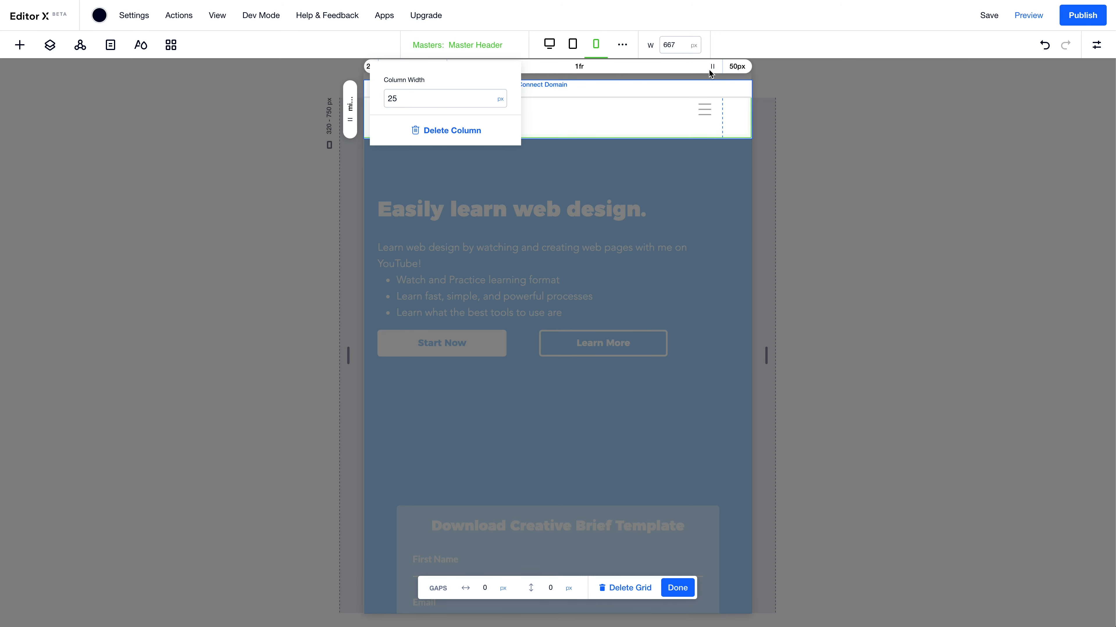
Set the width of the Master Header grid's last column to 25 px and finish editing the grid
click(736, 67)
double_click(753, 105)
text(25)
key(Return)
click(650, 169)
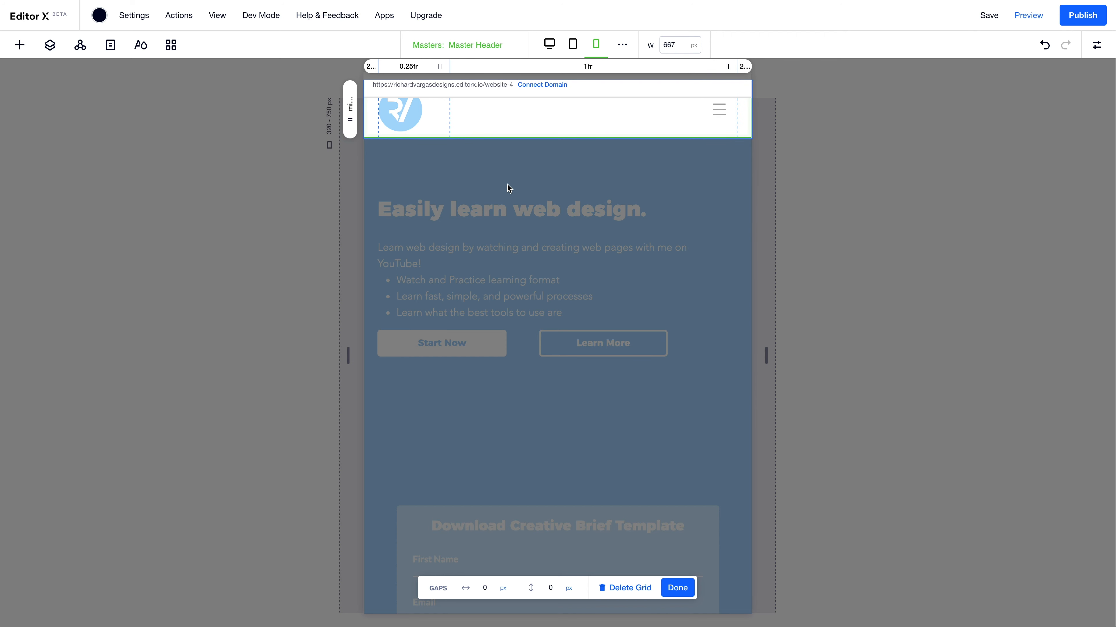
click(677, 588)
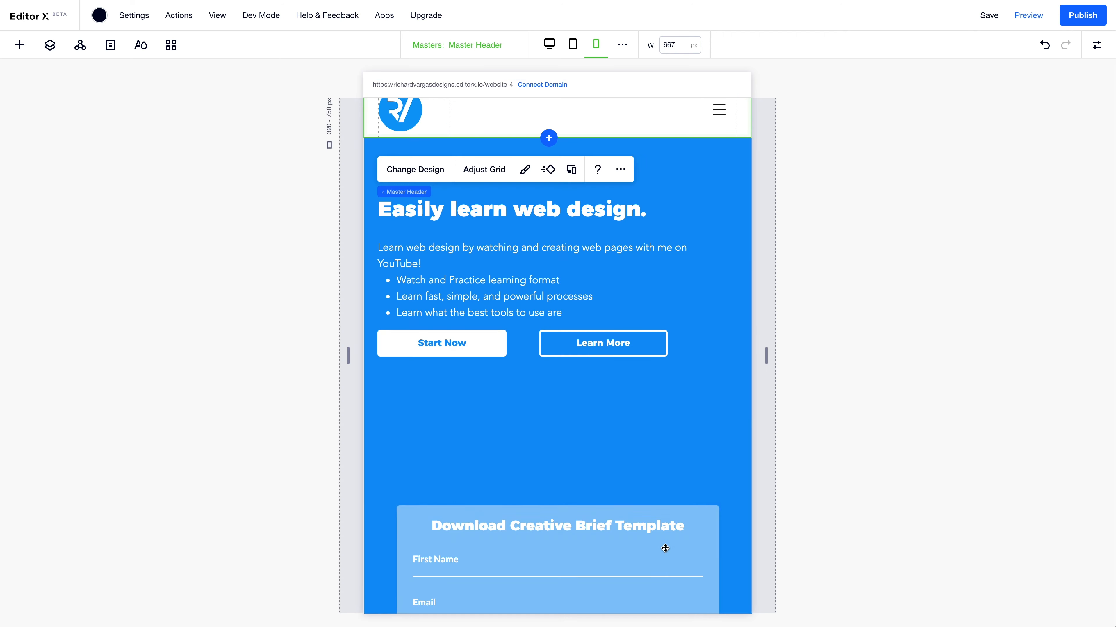
Set the width of the hero section's text stack to 100%
click(692, 219)
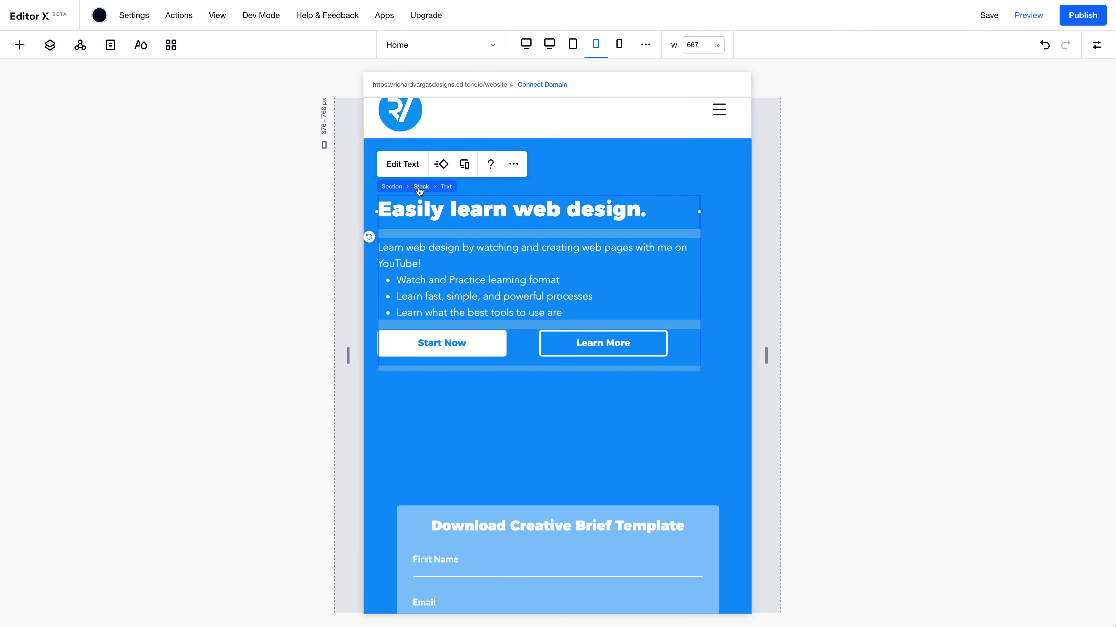
click(417, 187)
click(1098, 48)
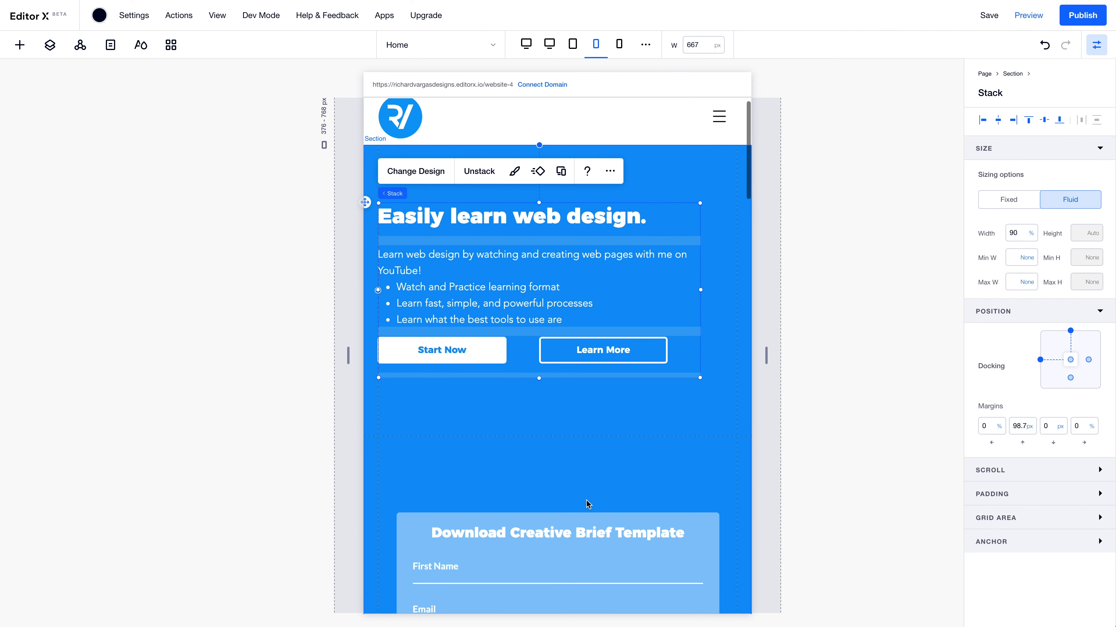
scroll(588, 509, down, 2)
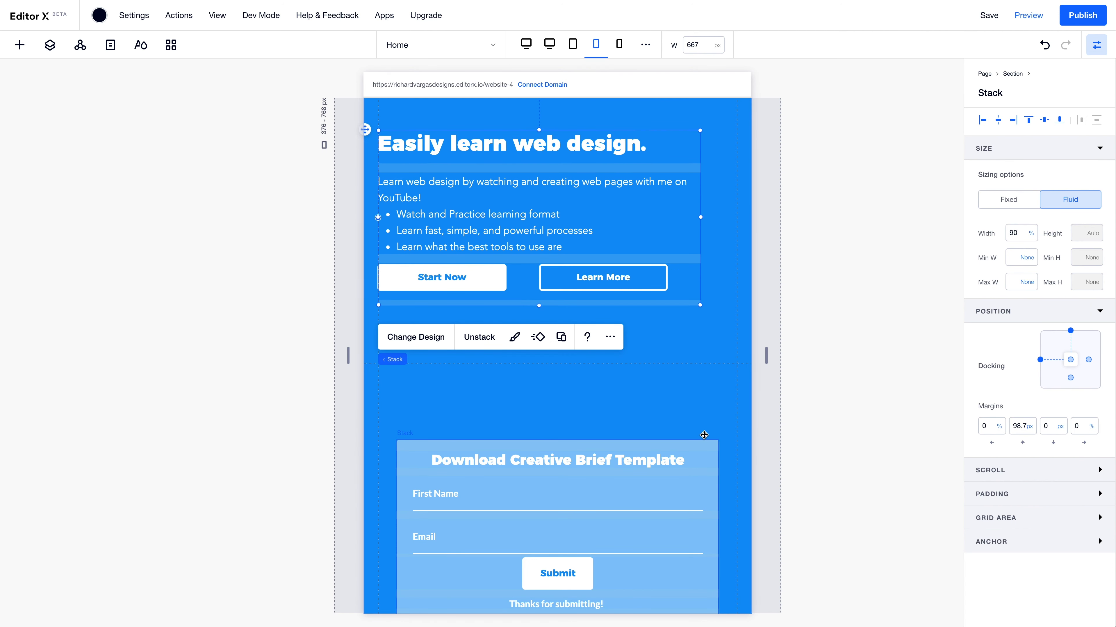
click(1024, 234)
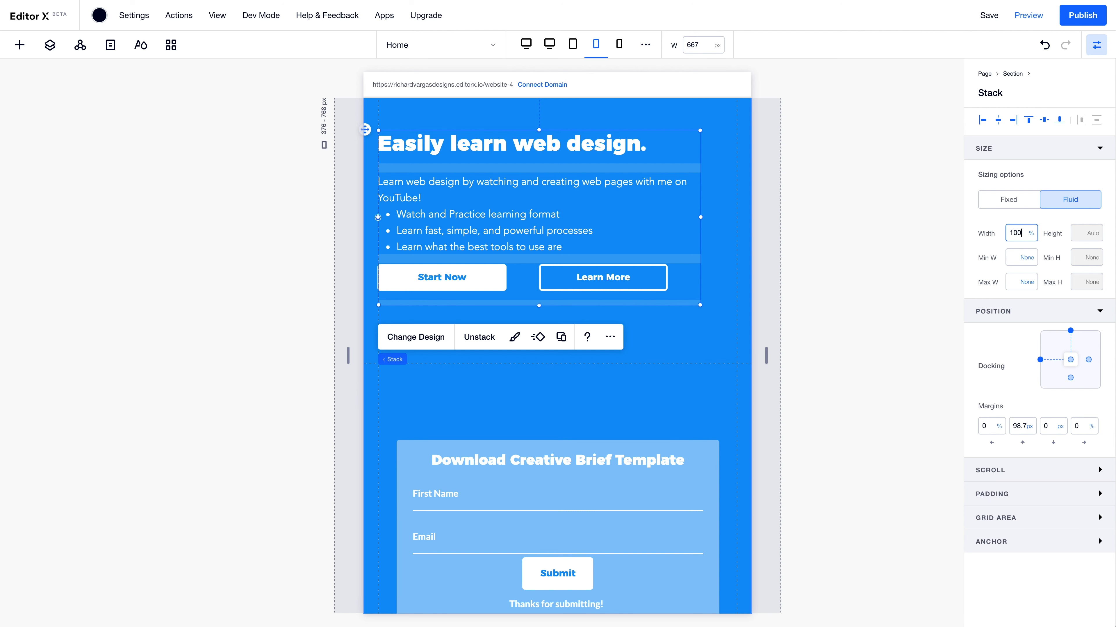
key(Return)
Set the Download Creative Brief Template form's width to 100%, then move it up and align it to the top of its grid cell
click(664, 448)
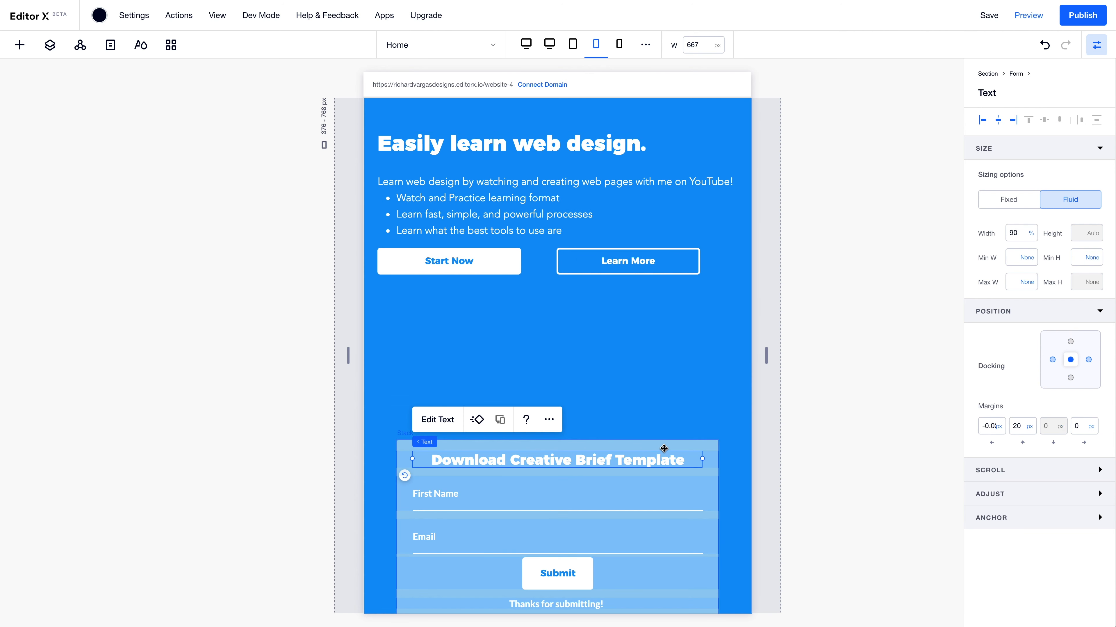
click(664, 448)
click(1013, 232)
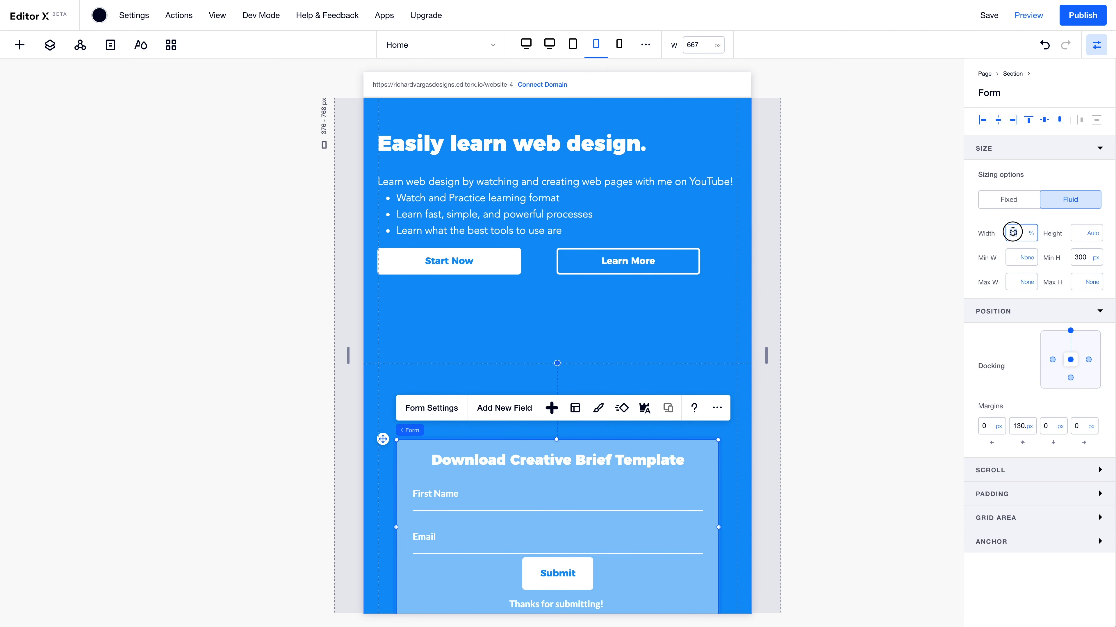
text(100)
key(Return)
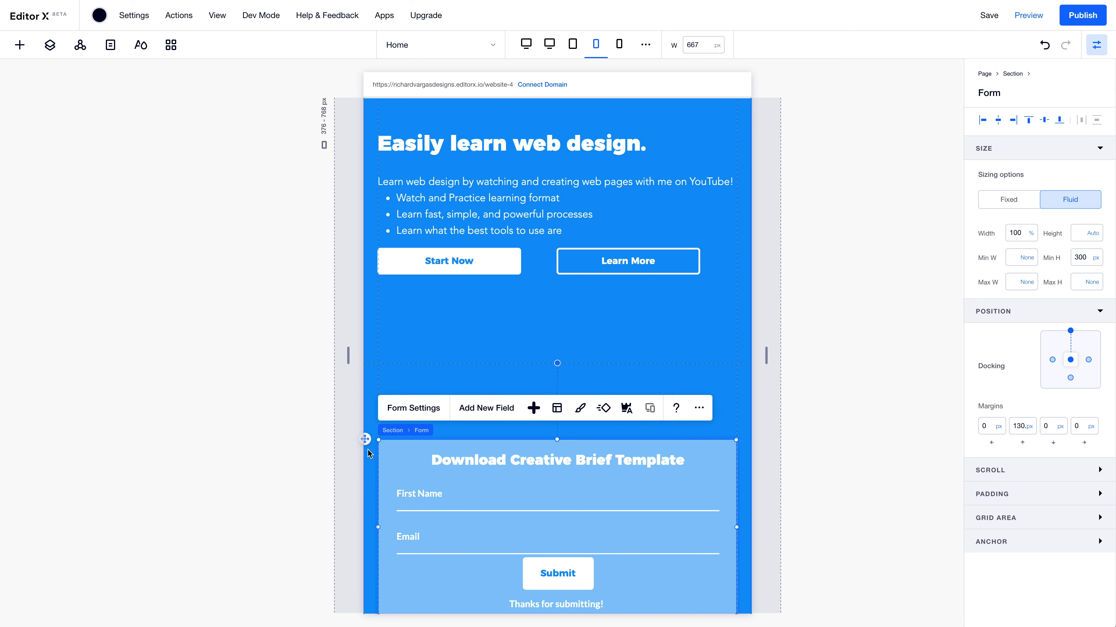
drag(368, 440, 364, 398)
click(1030, 121)
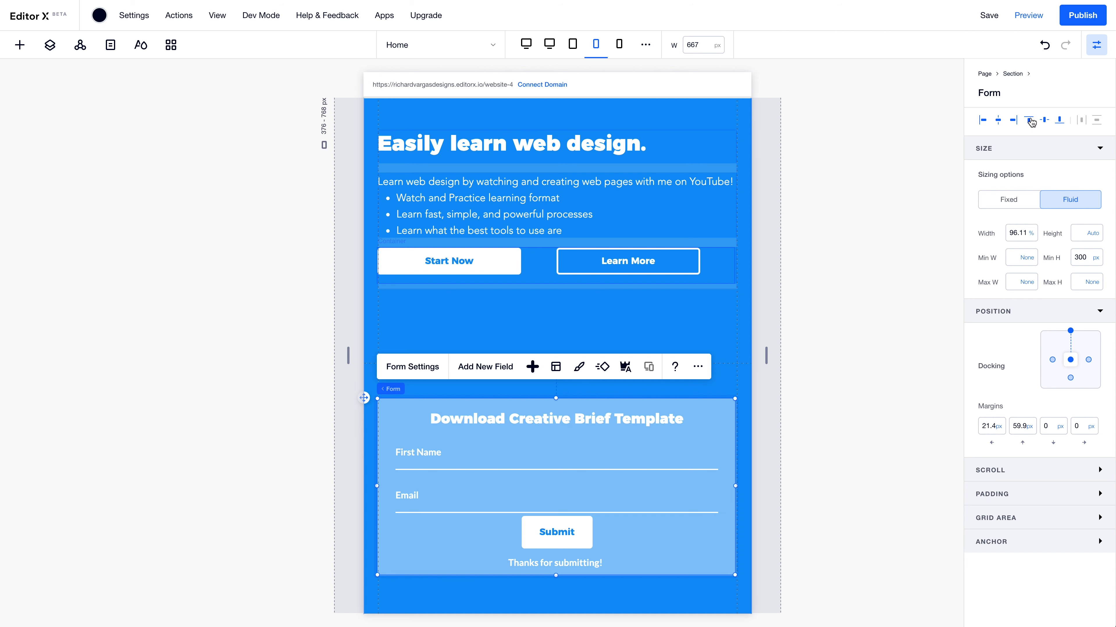
Align the hero's text stack to the top of its grid cell
click(483, 139)
click(421, 218)
click(1033, 122)
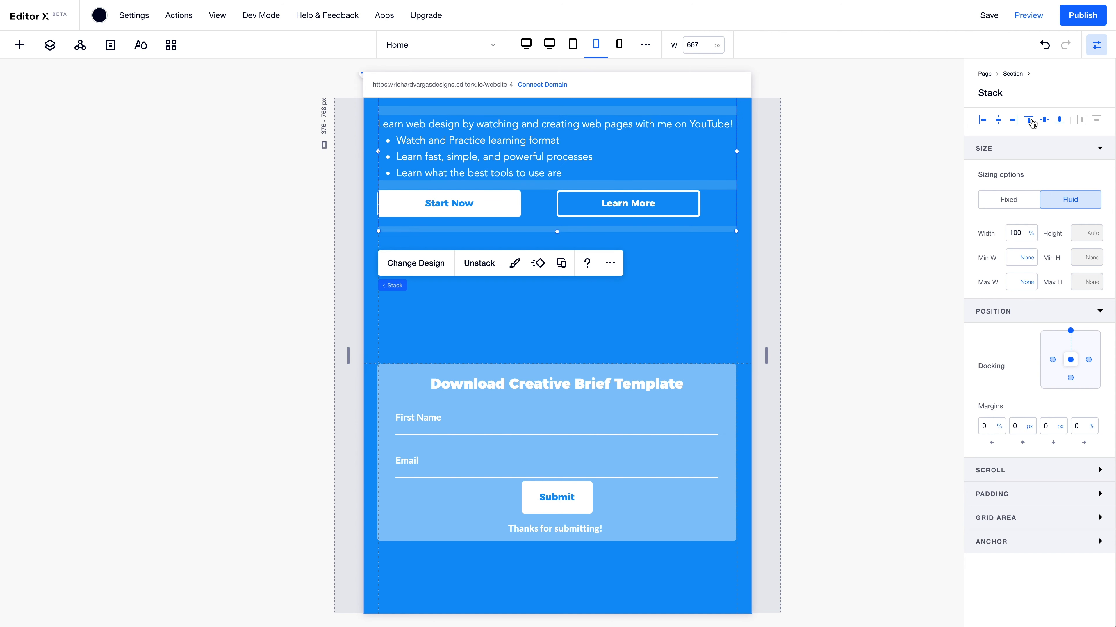
Try a top padding of 20 px on the hero section, then set it to 50 px
scroll(630, 167, up, 2)
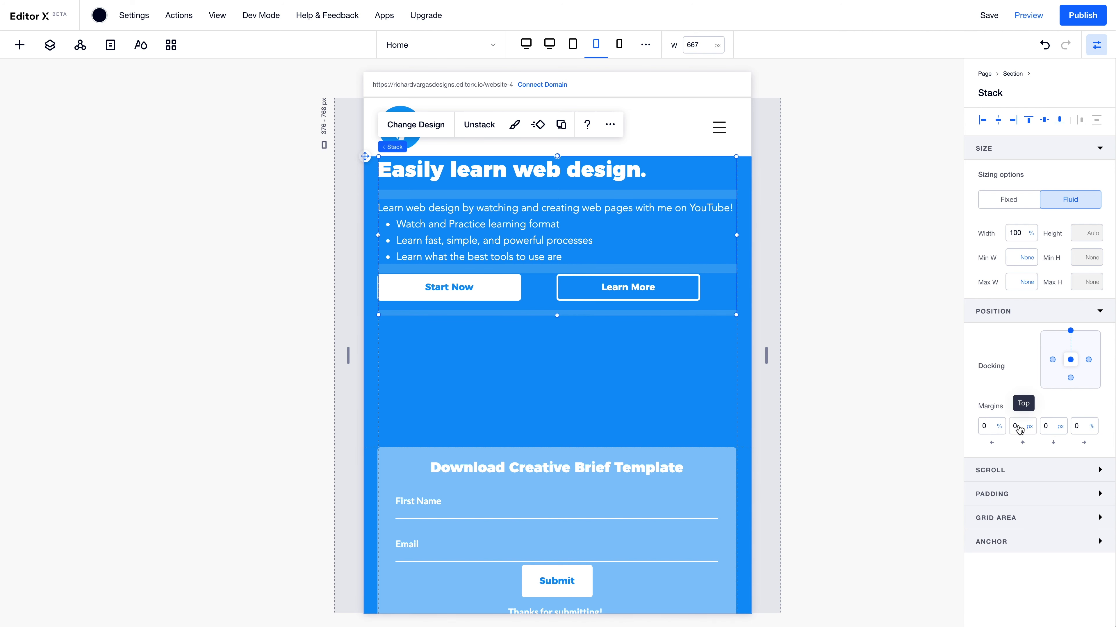
click(745, 323)
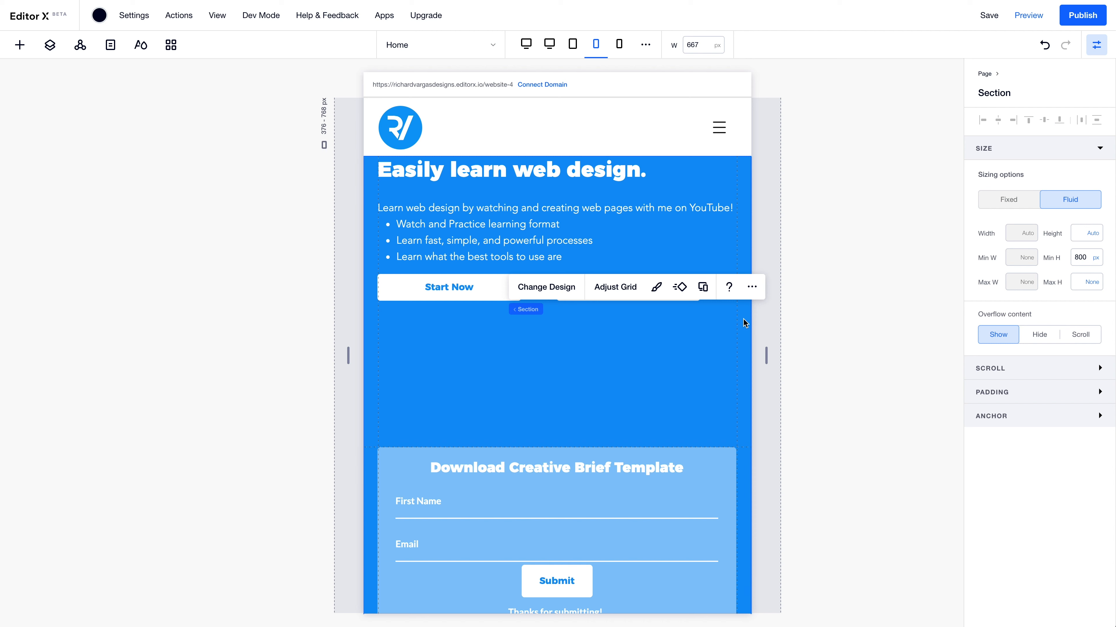
click(1011, 391)
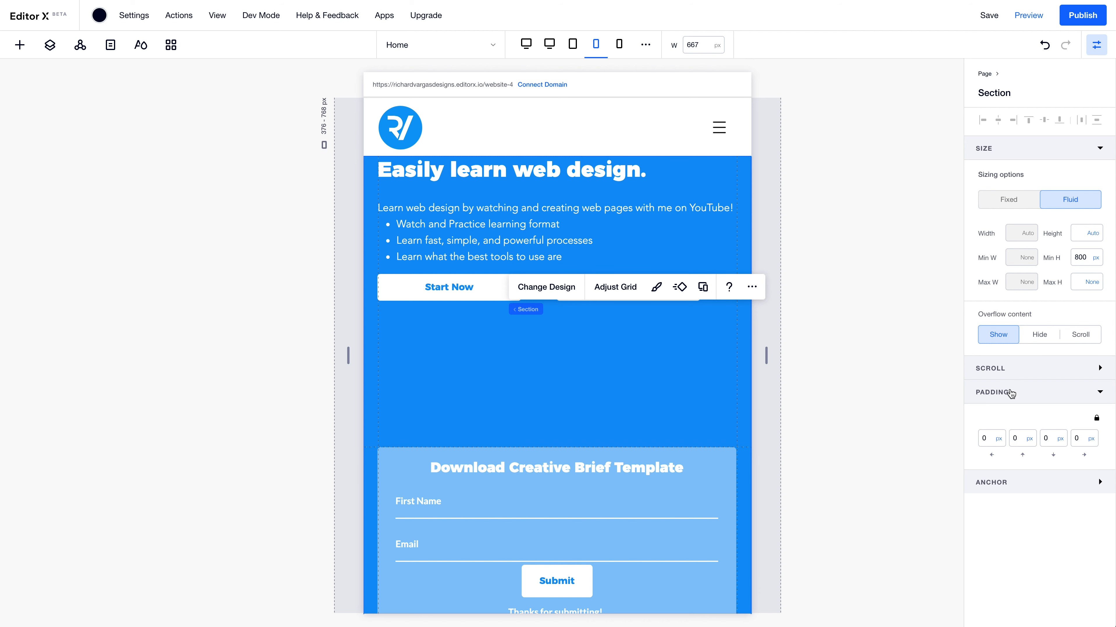
click(1022, 442)
text(20)
key(Return)
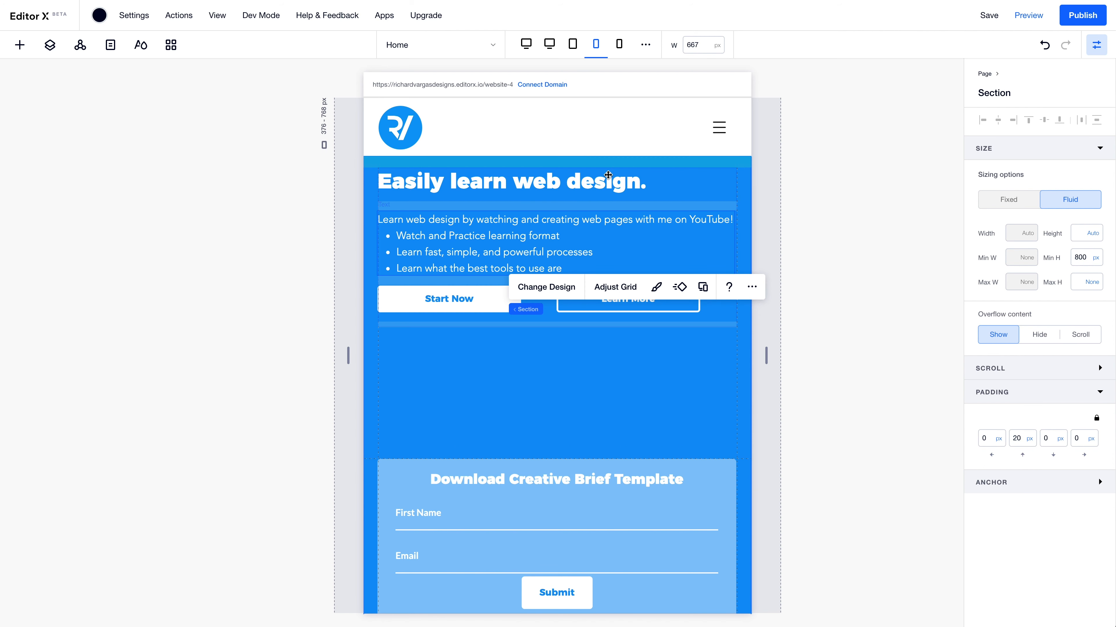
click(1015, 435)
key(Return)
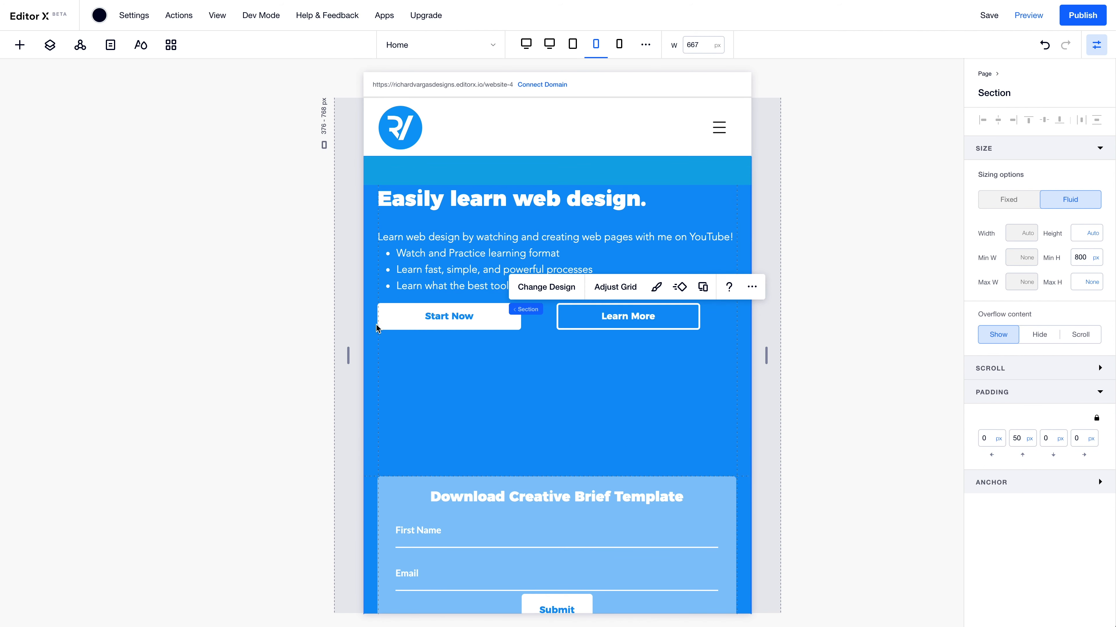
Widen the canvas to about 717 px and set the minimum height of the hero grid's first row to auto
mouse_move(769, 354)
mouse_down()
mouse_move(656, 354)
mouse_move(780, 354)
mouse_up()
click(641, 370)
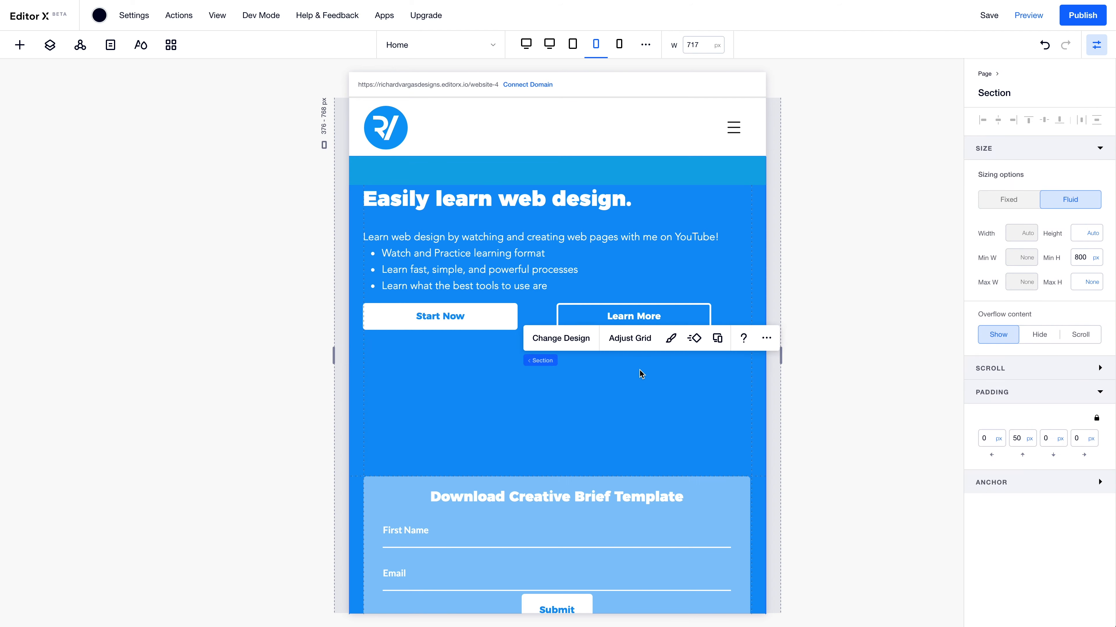
click(630, 338)
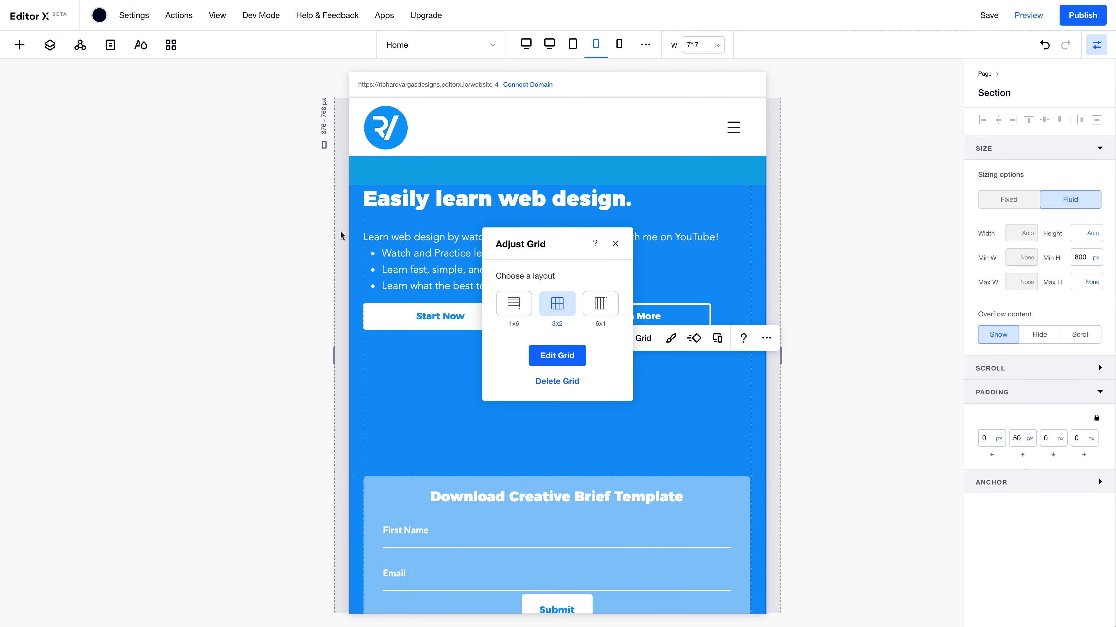
click(571, 363)
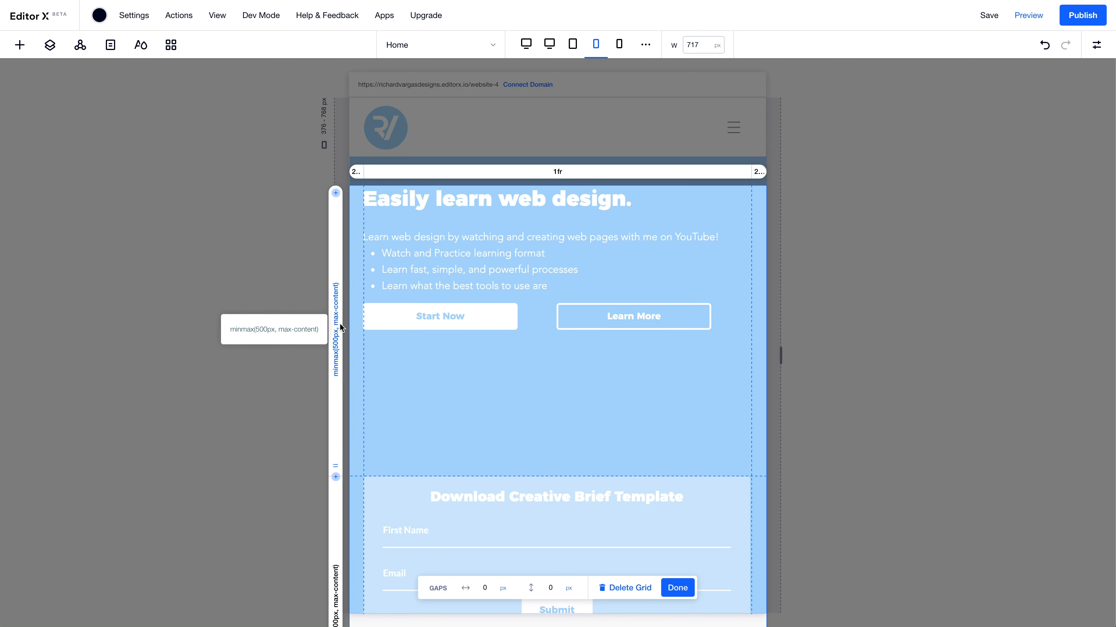
click(340, 328)
click(360, 403)
text(auto)
key(Return)
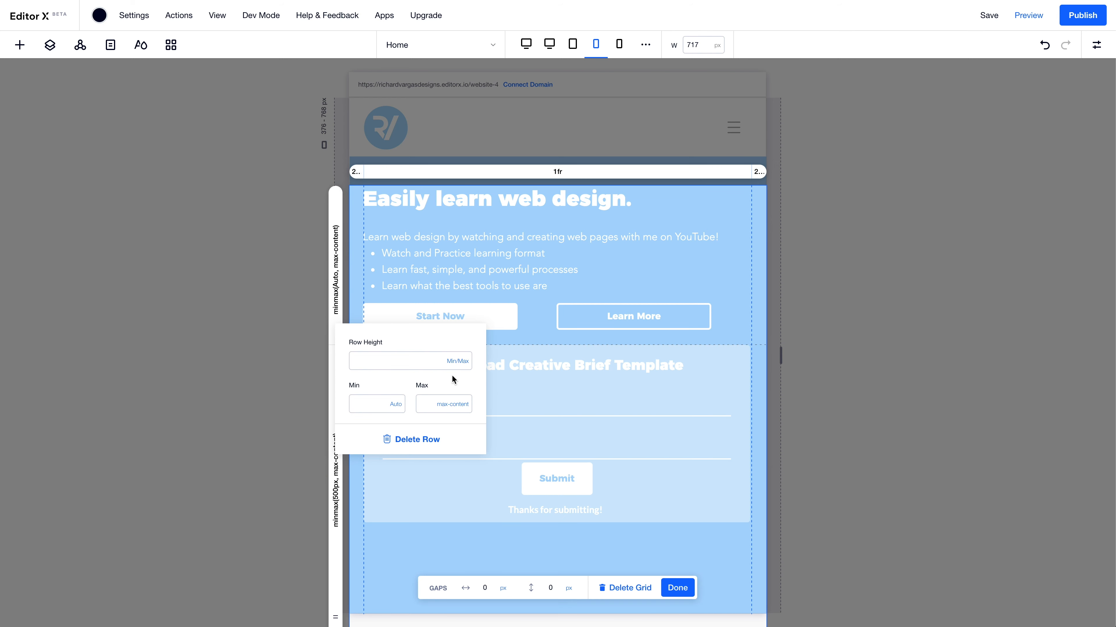
Set the minimum height of the hero grid's second row to auto
click(367, 507)
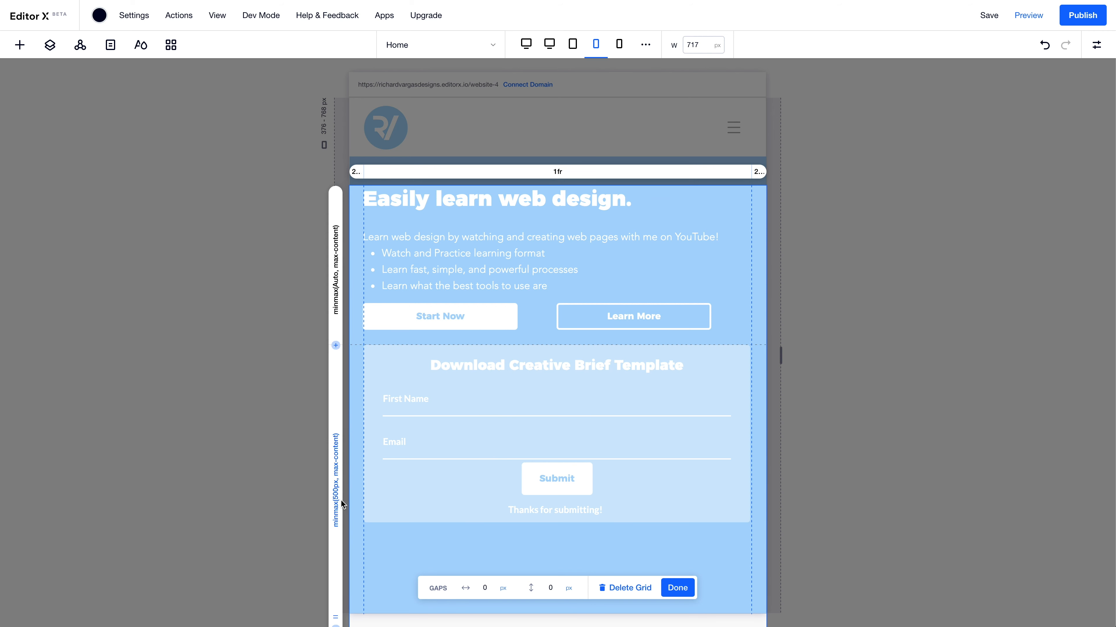
click(347, 488)
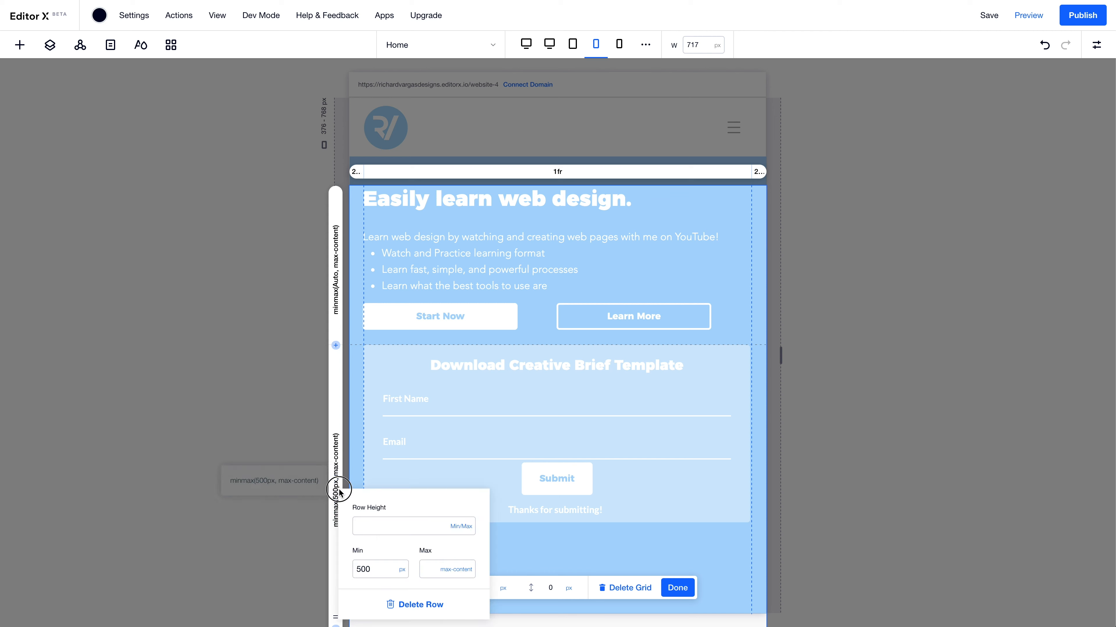
click(373, 569)
text(a)
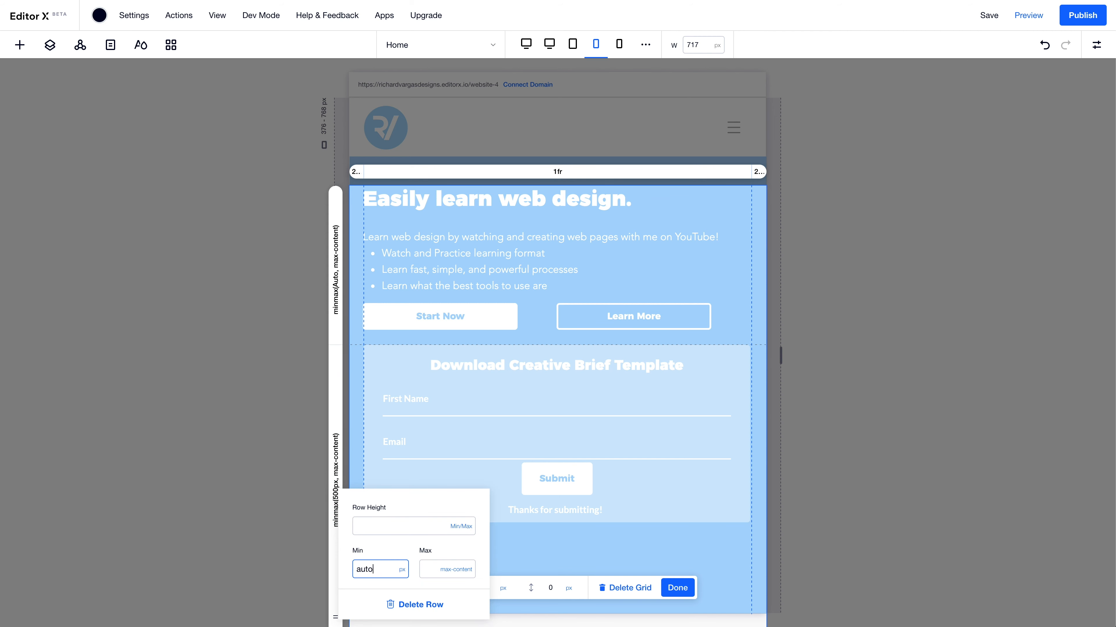
text(uto)
key(Return)
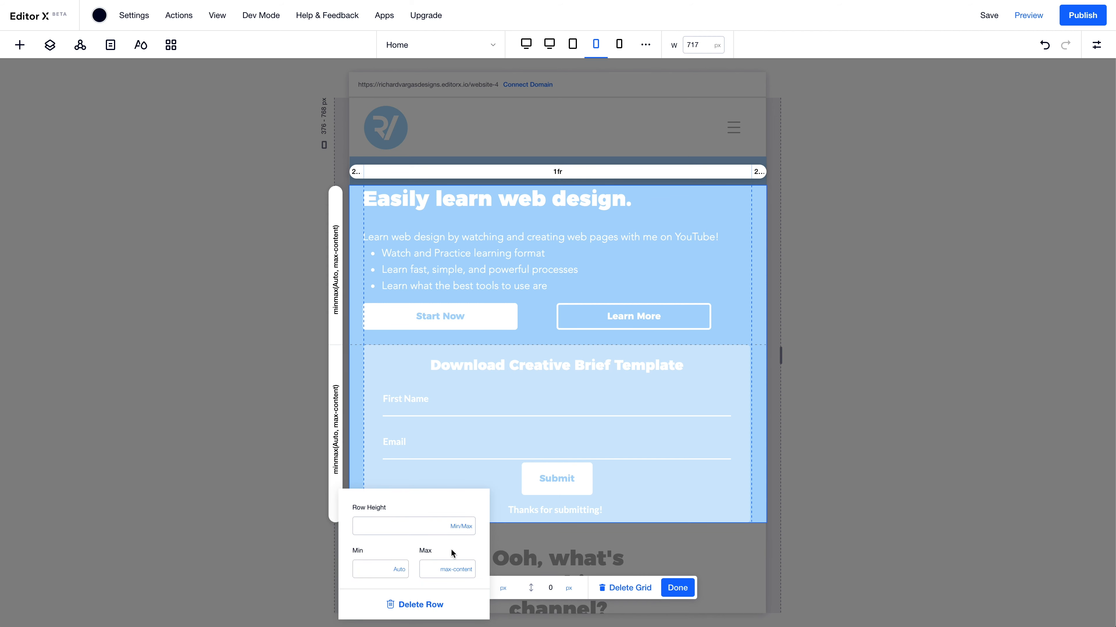
Set the vertical gap between the hero grid's rows to 20 px and finish editing the grid
click(552, 588)
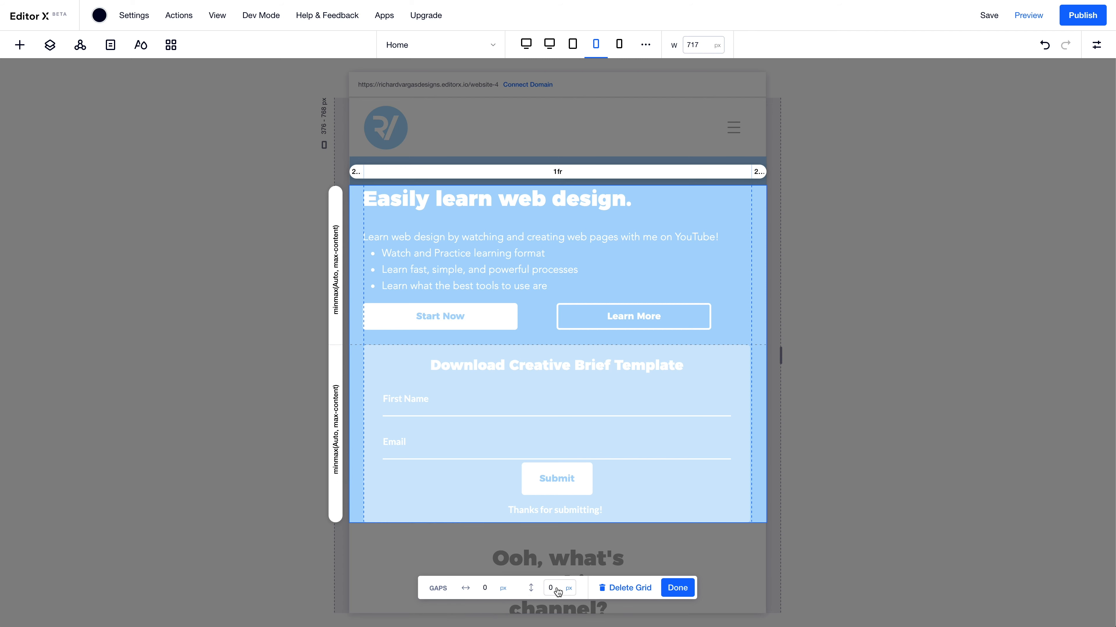
key(Return)
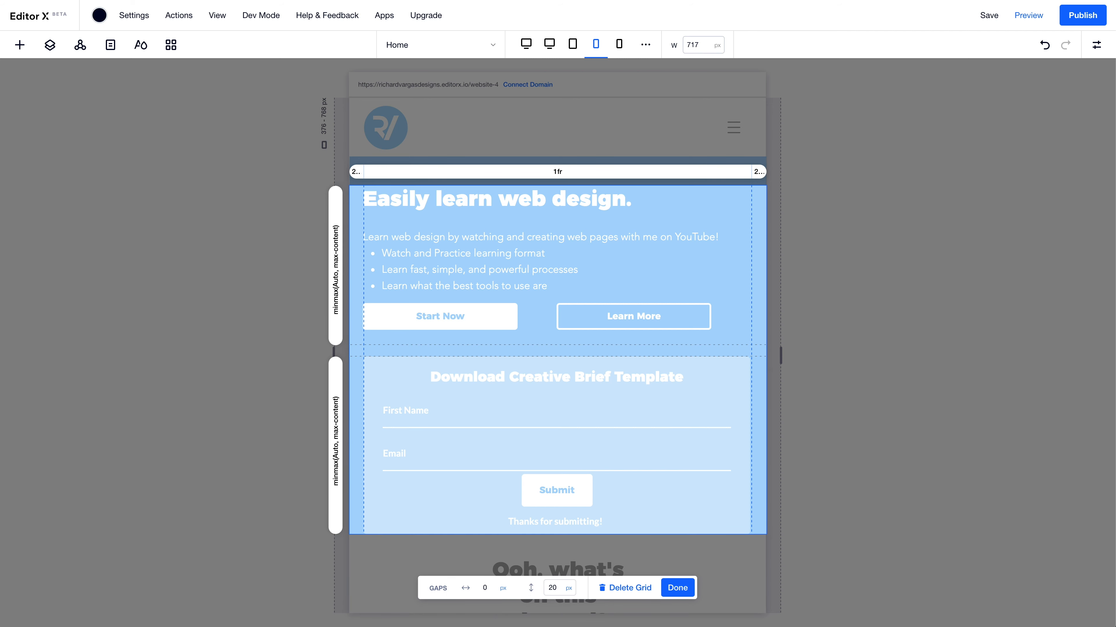
click(678, 589)
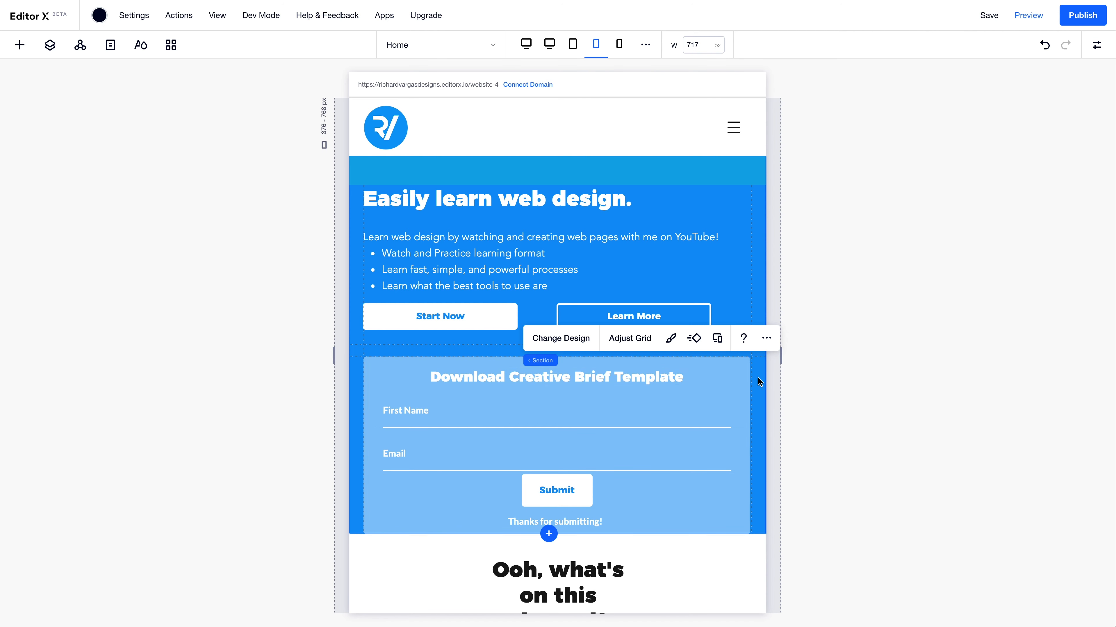
Set the hero section's bottom padding to 50 px
click(1102, 46)
click(1053, 445)
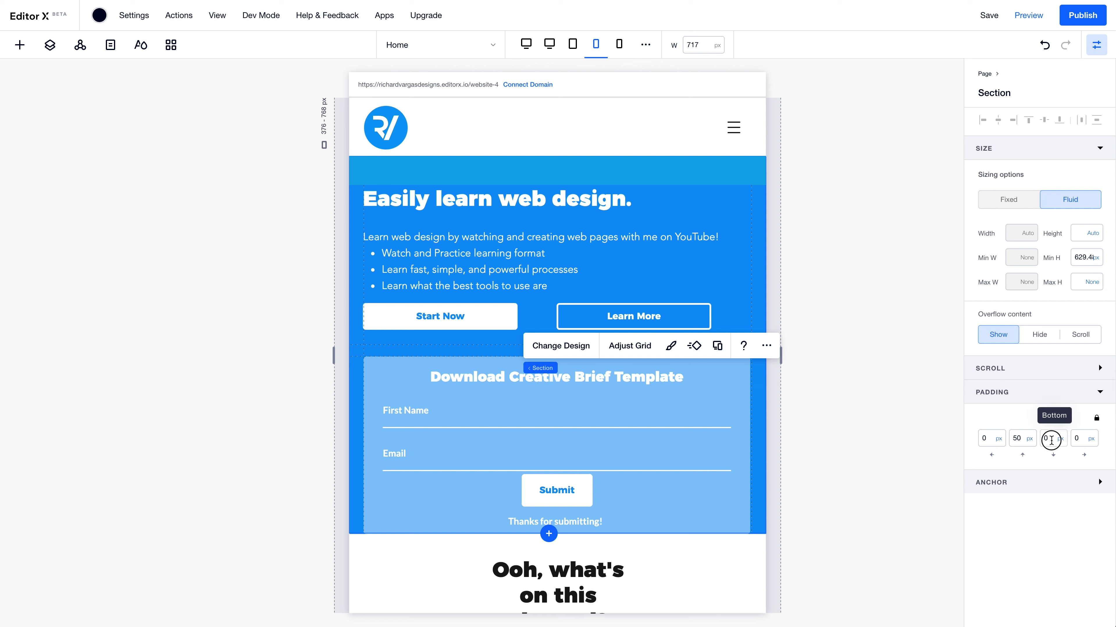
text(50)
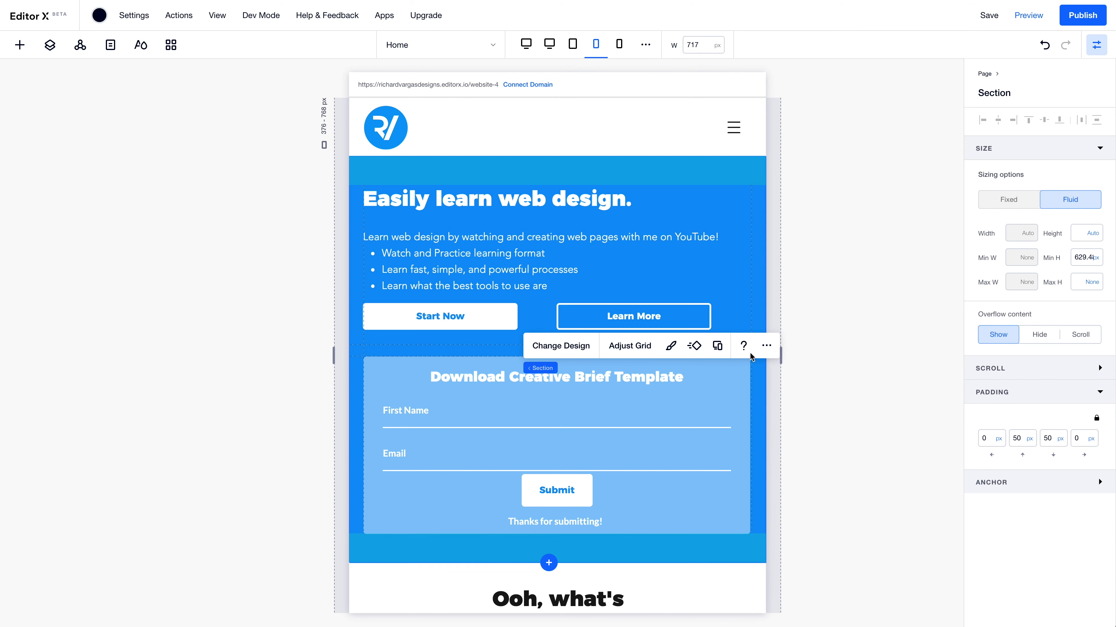
Save the site and switch the Home page to the largest desktop breakpoint
click(990, 15)
click(800, 260)
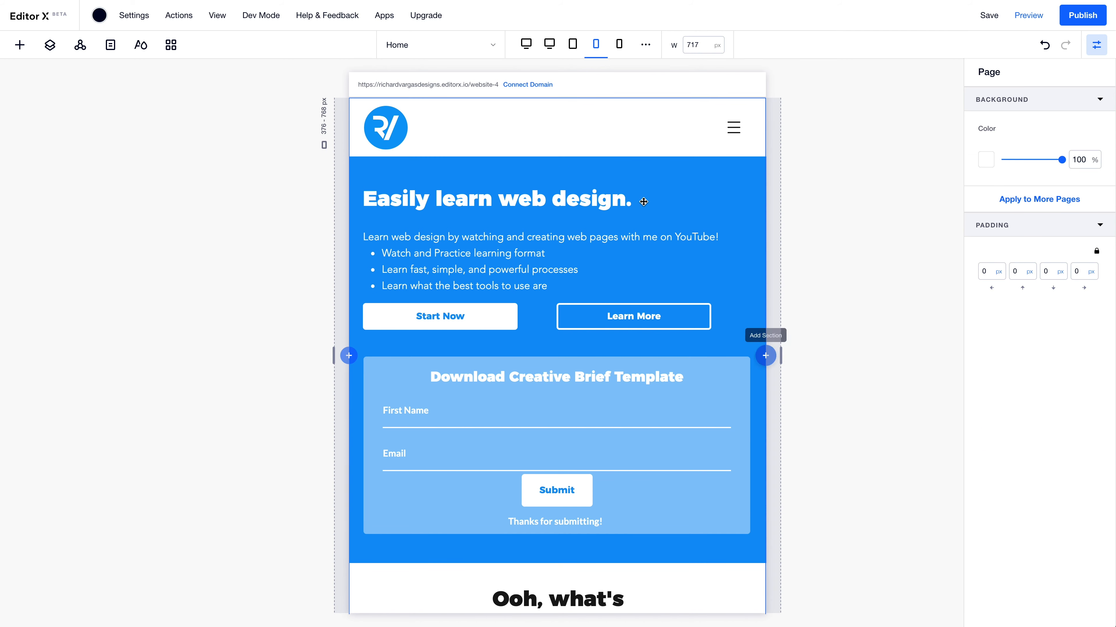
click(526, 44)
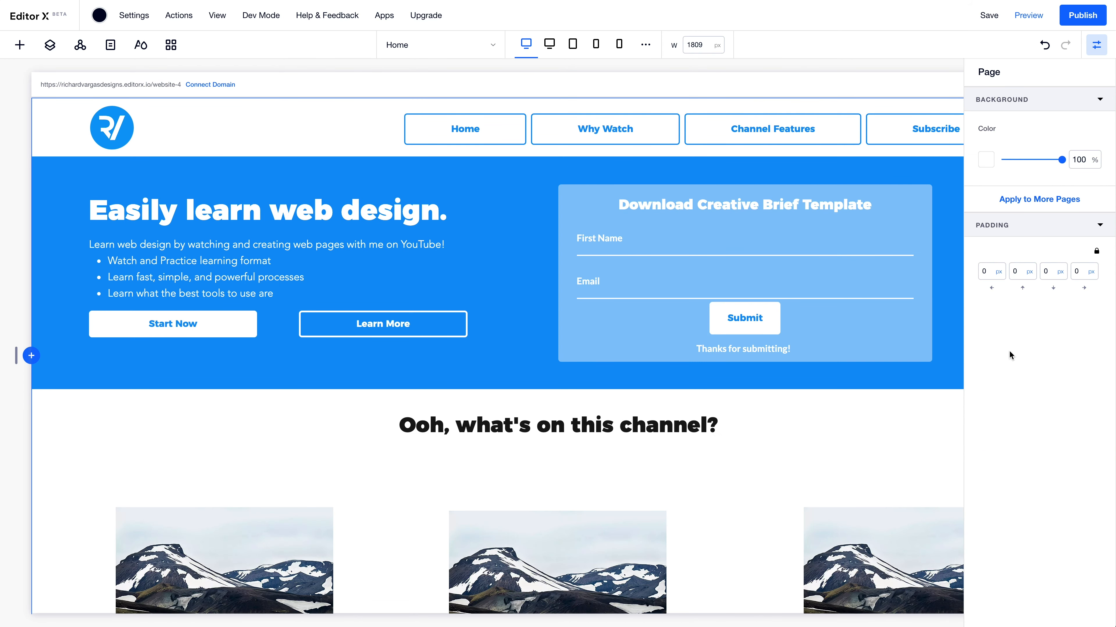
Narrow the canvas to check how the page adapts, and switch to the 320–375 px mobile breakpoint
click(1098, 44)
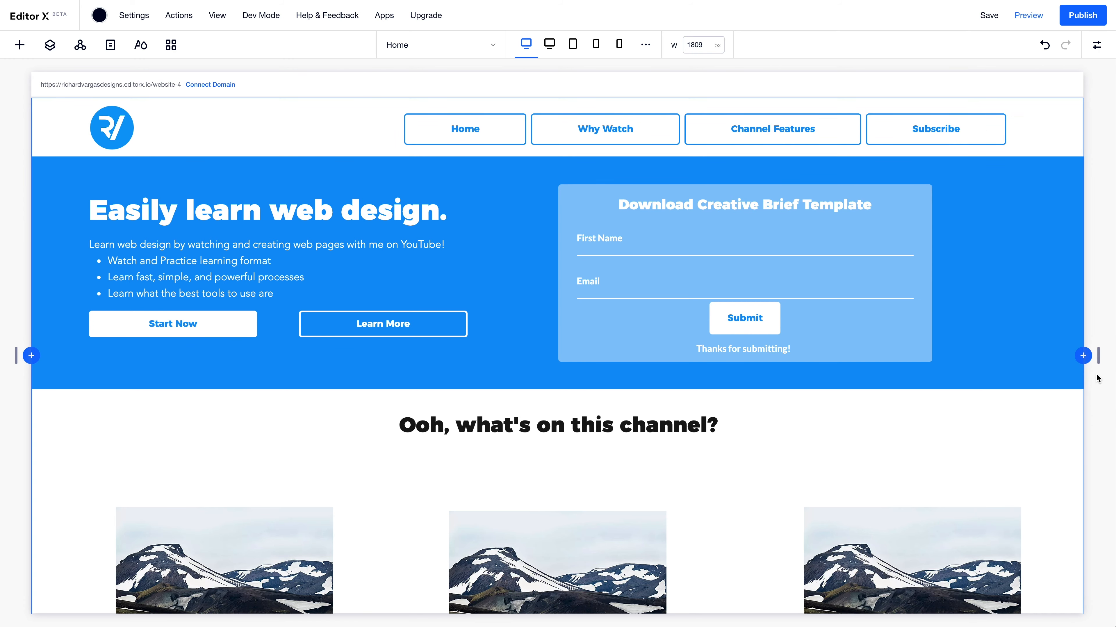
drag(1099, 364, 672, 356)
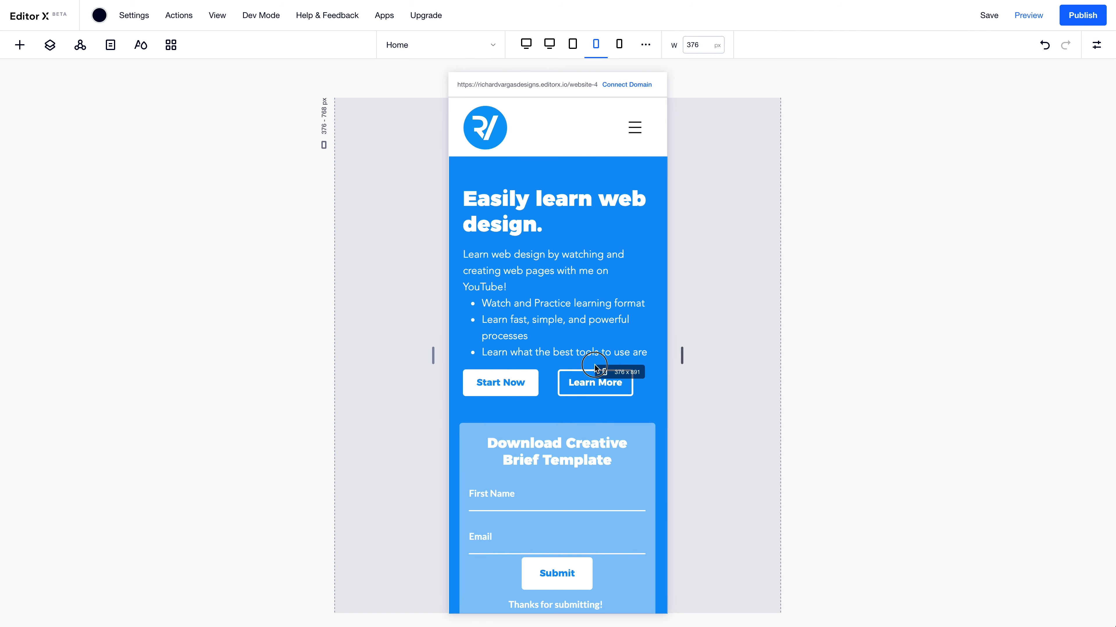
click(620, 44)
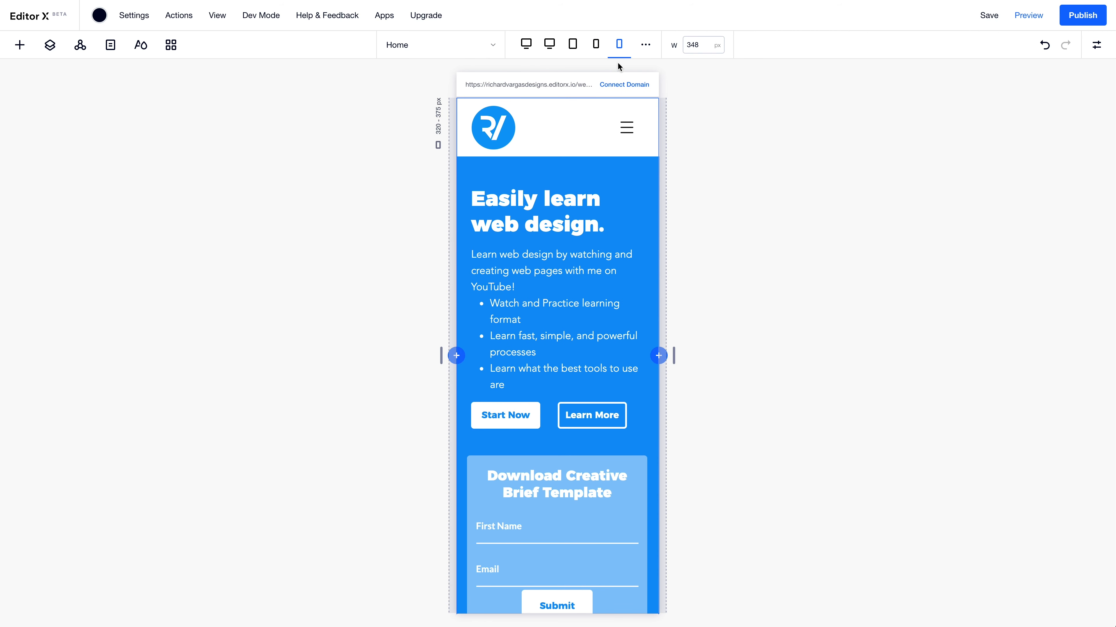
scroll(643, 327, down, 2)
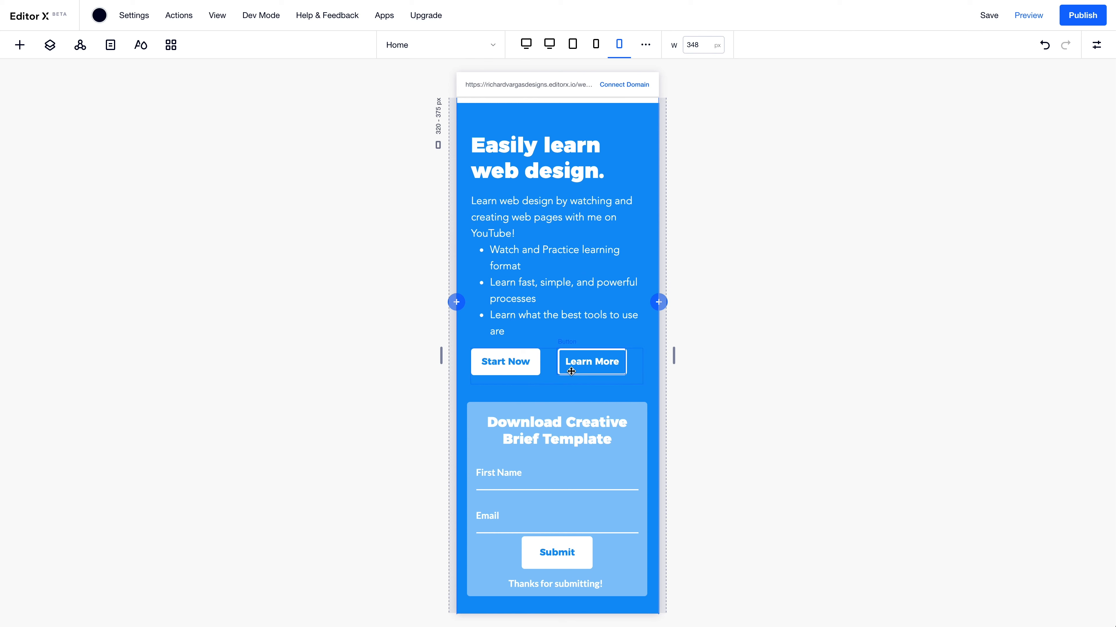
scroll(572, 371, down, 8)
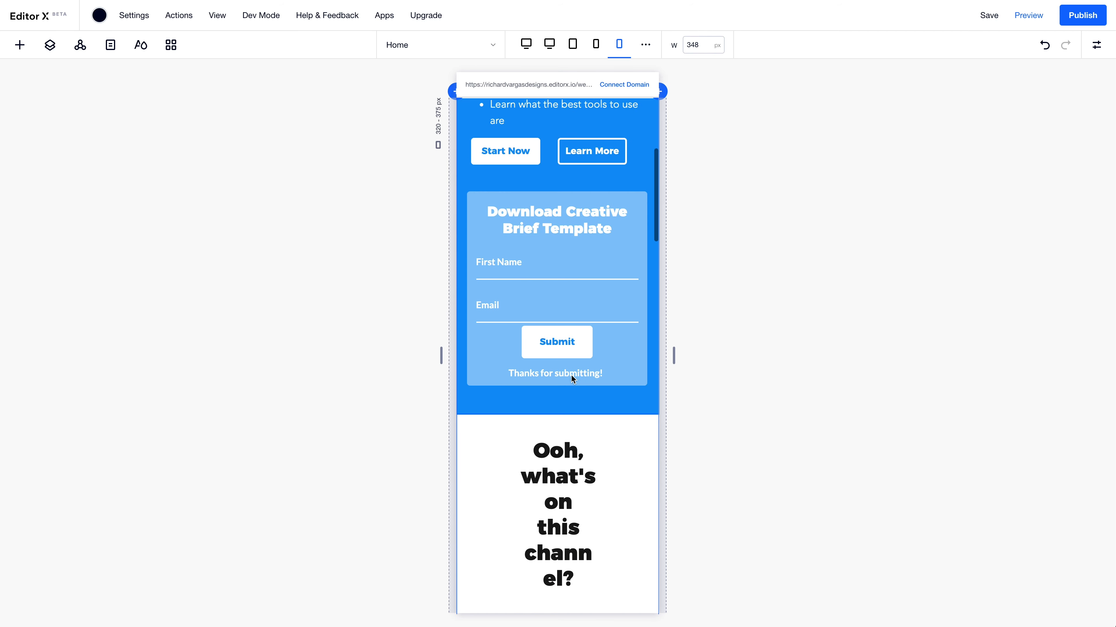
Set the Download Creative Brief Template form's minimum height to 350 px, and increase it to 400 px
click(577, 347)
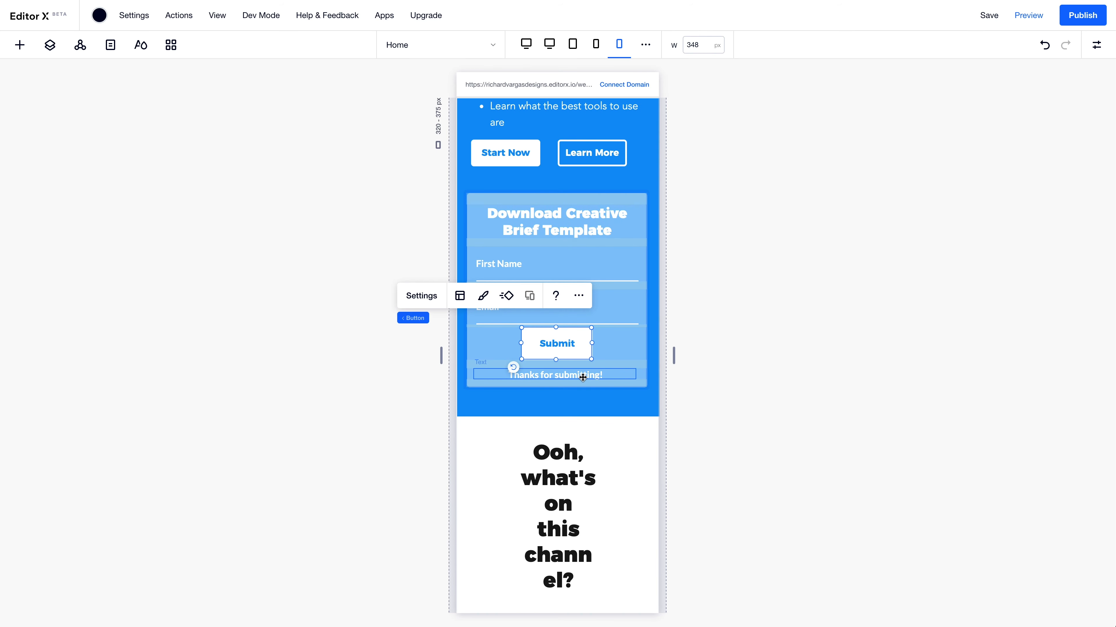
shift+click(583, 374)
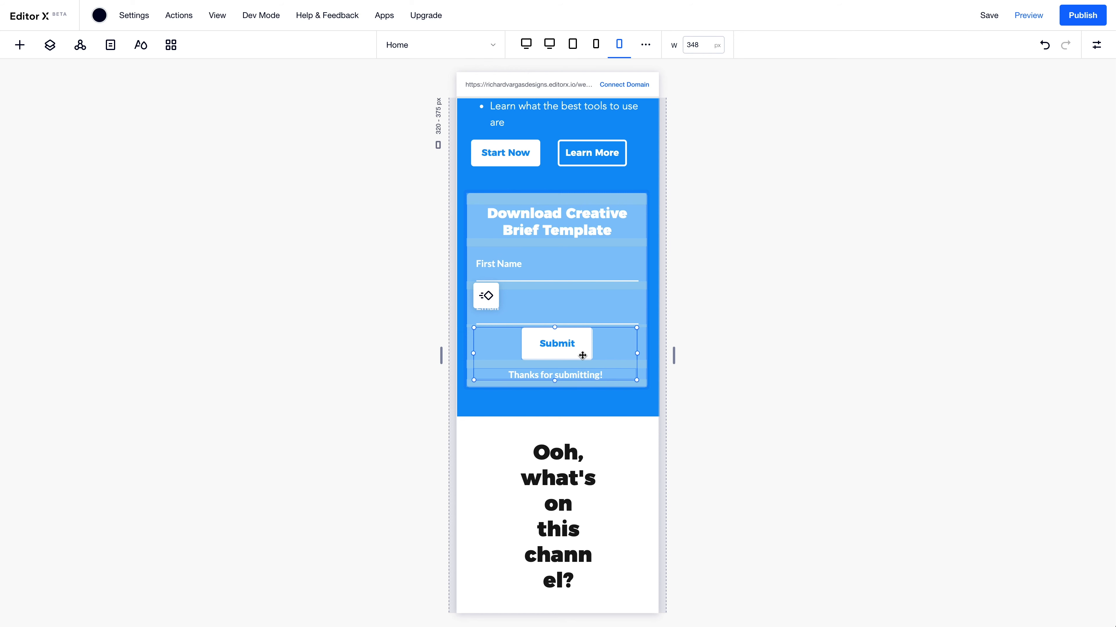
click(643, 348)
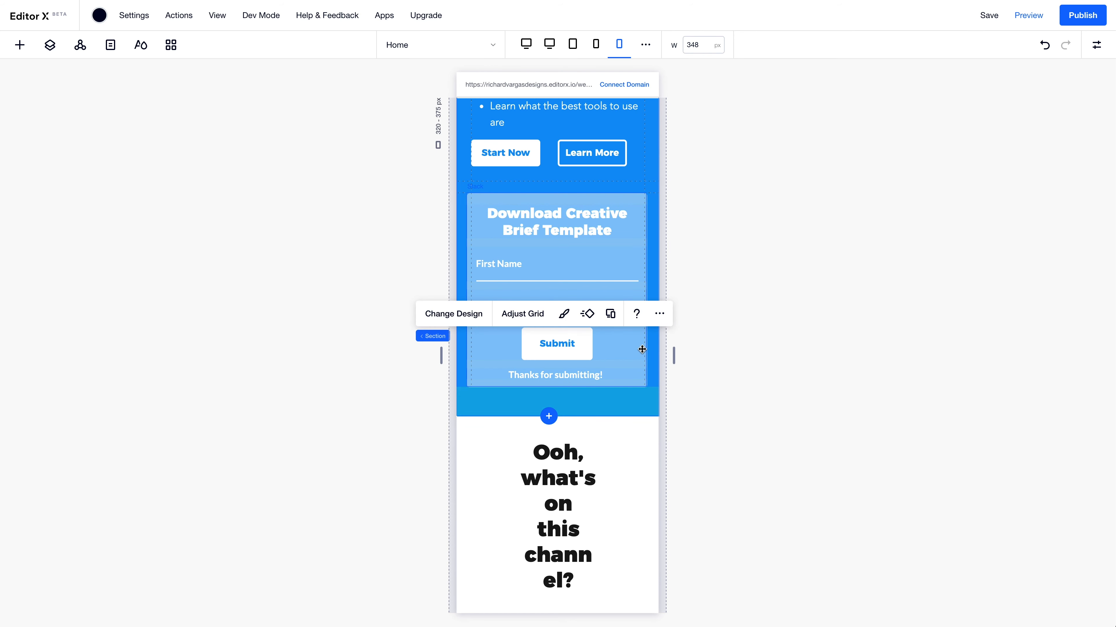
click(644, 348)
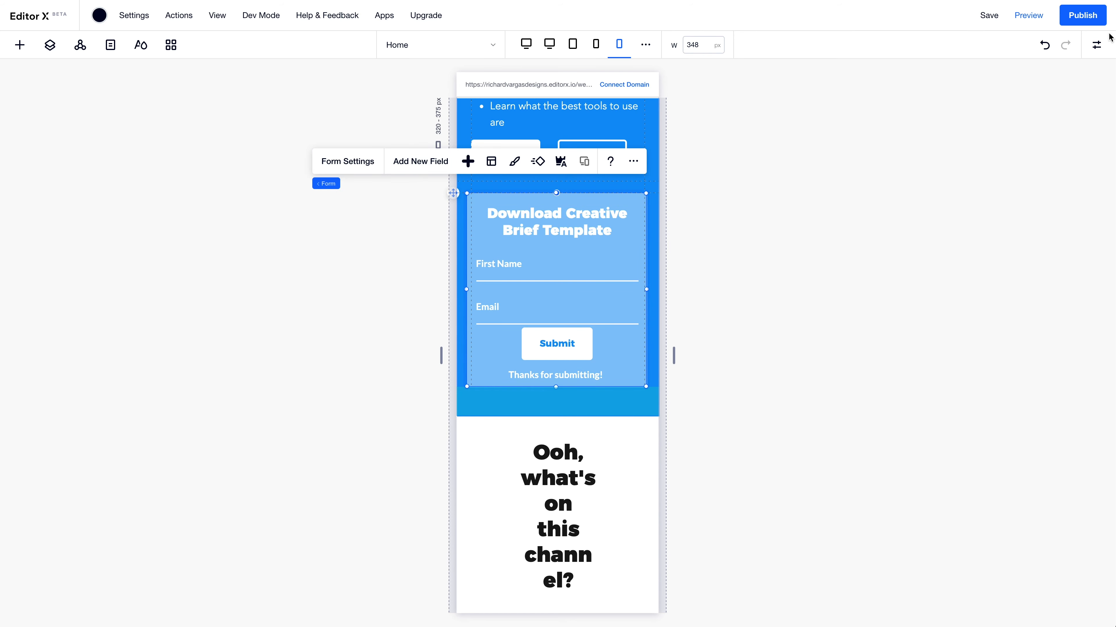
click(1097, 45)
click(1080, 256)
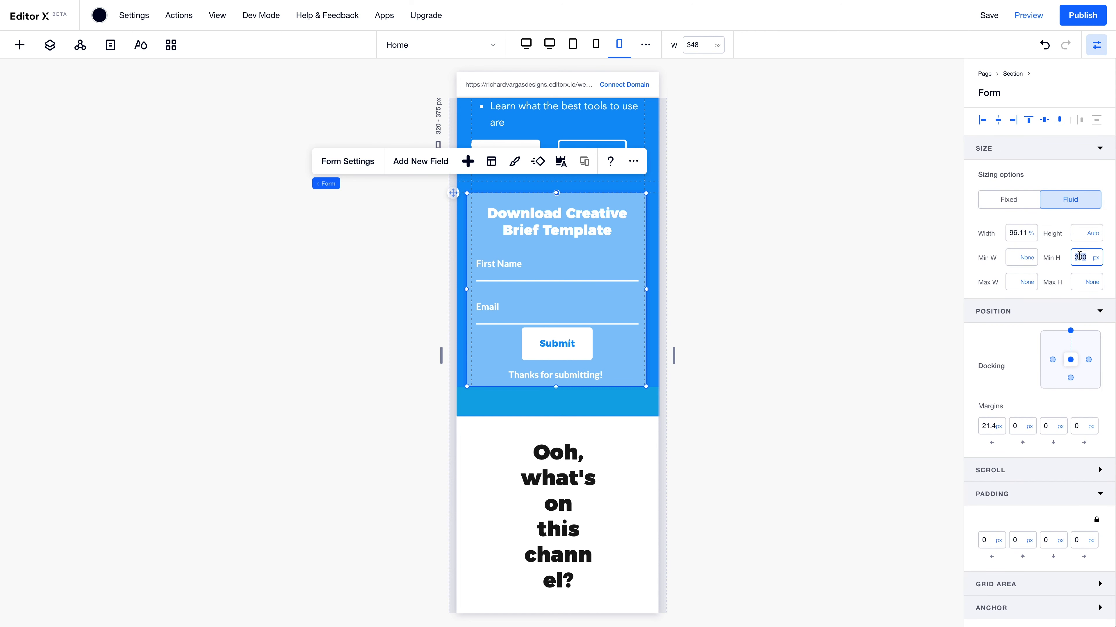
text(350)
key(Return)
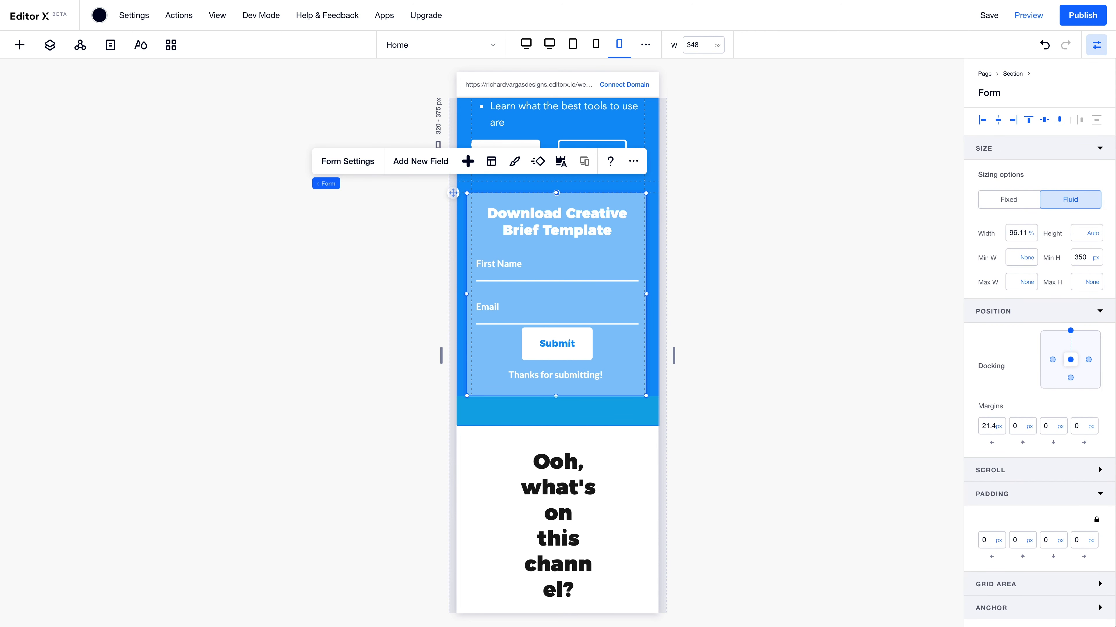
click(1082, 257)
key(Return)
Move the Submit button and the "Thanks for submitting!" text down together within the form and centre them horizontally
click(589, 374)
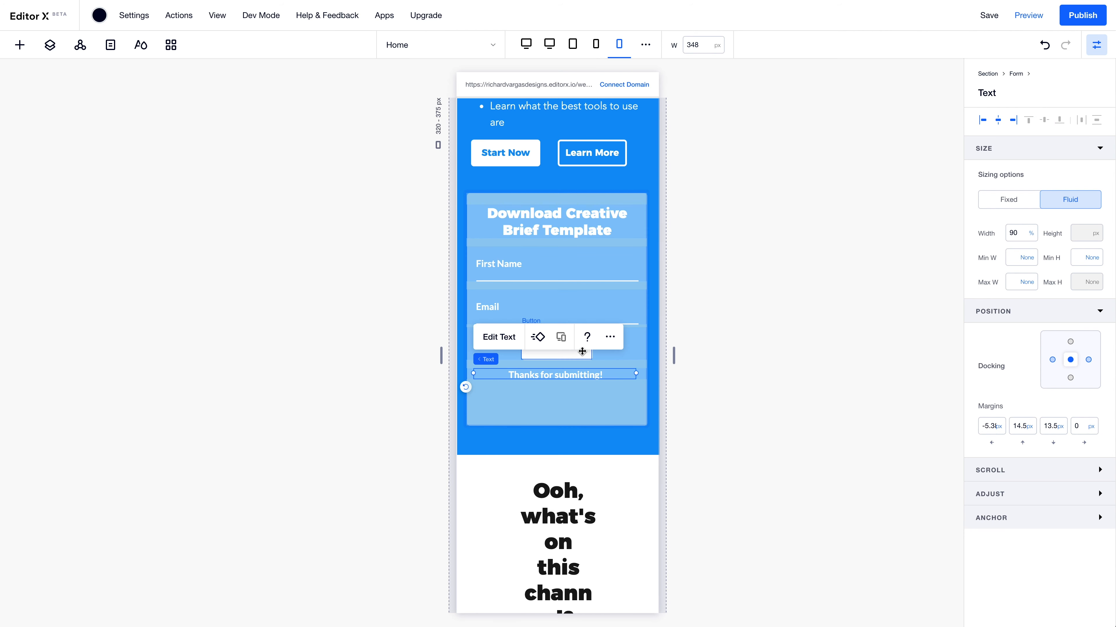
shift+click(584, 348)
drag(584, 348, 584, 365)
click(1001, 100)
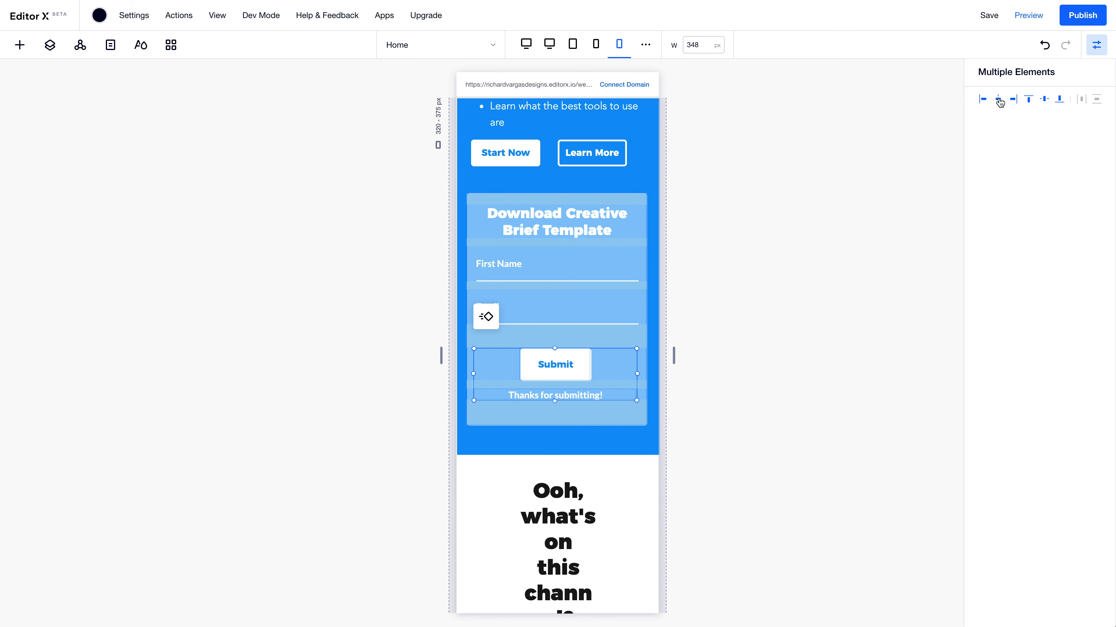
click(699, 442)
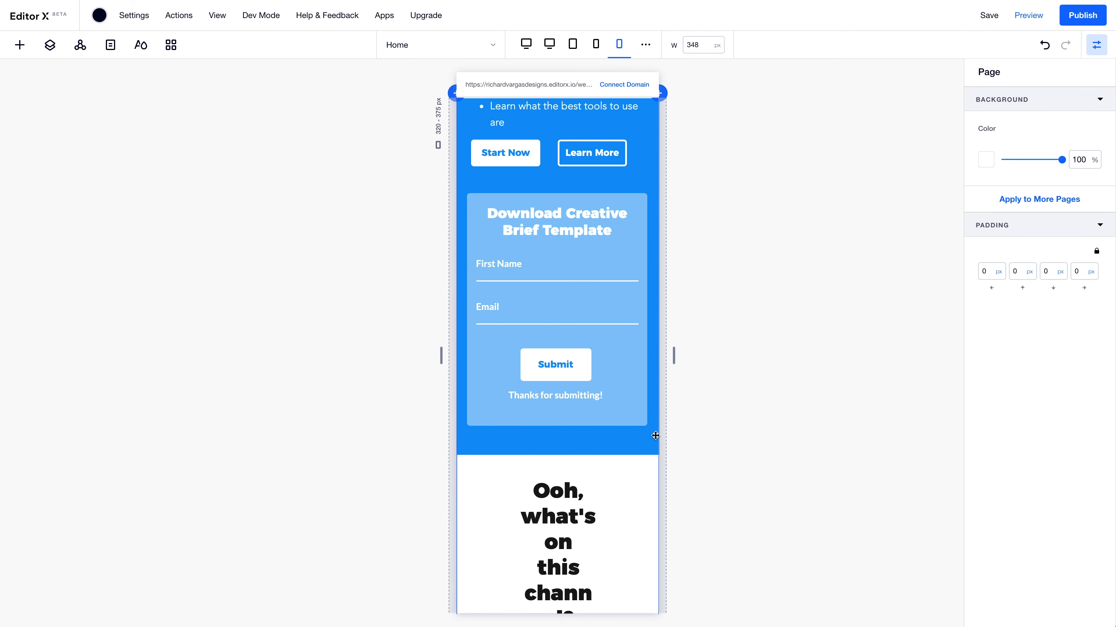
Set the form's minimum height to 350 px
click(618, 417)
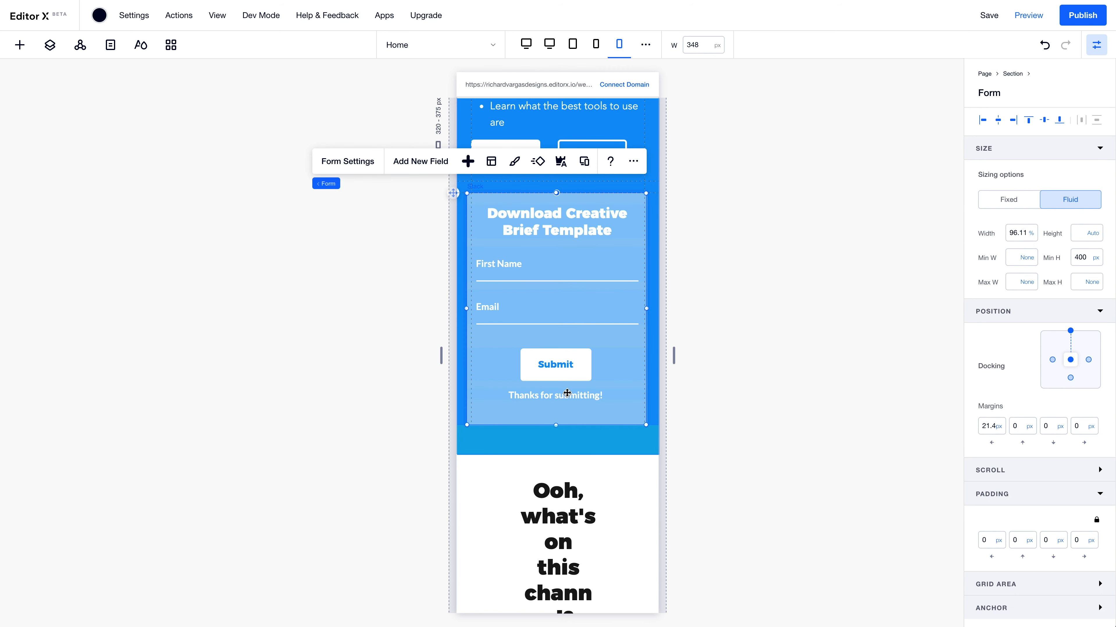
click(1088, 254)
text(350)
key(Return)
Set the bottom margin of the "Thanks for submitting!" text to 20 px
click(592, 394)
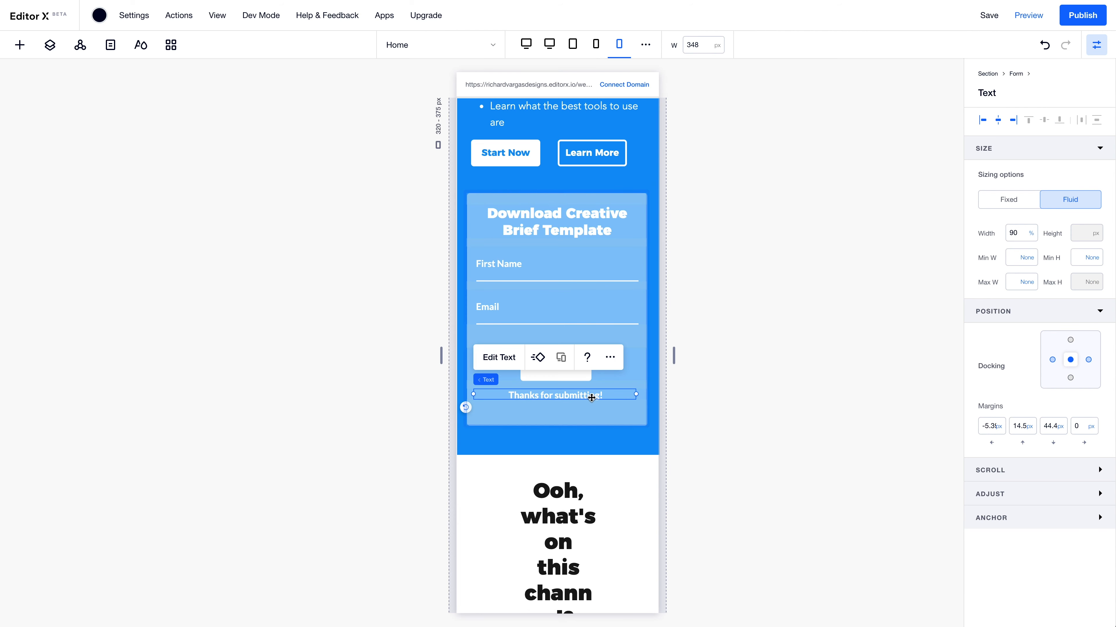
click(616, 422)
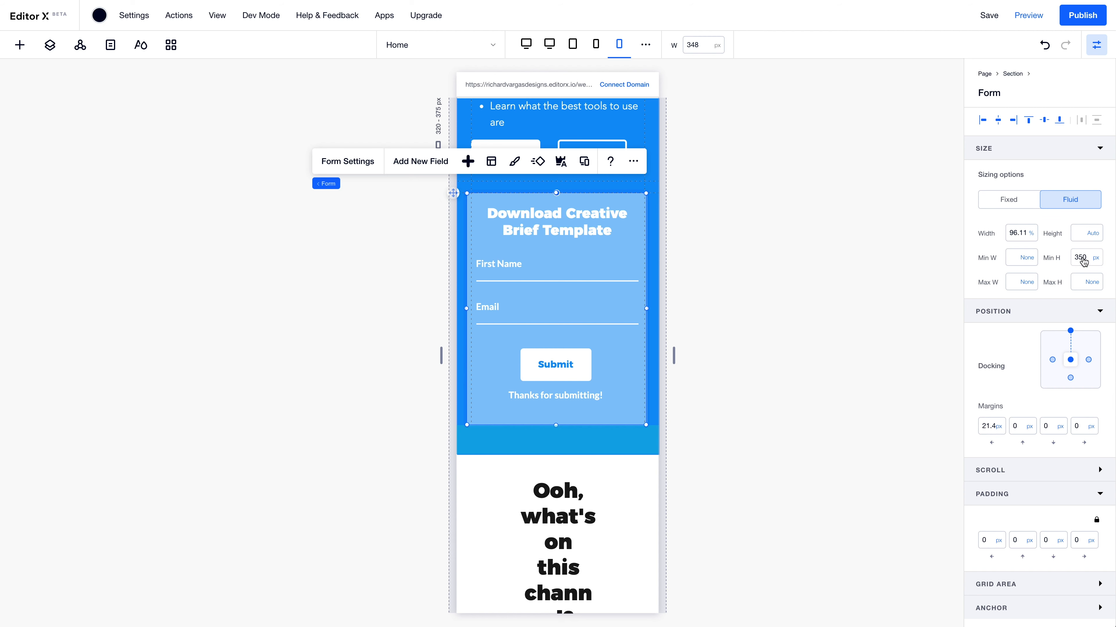
click(1091, 240)
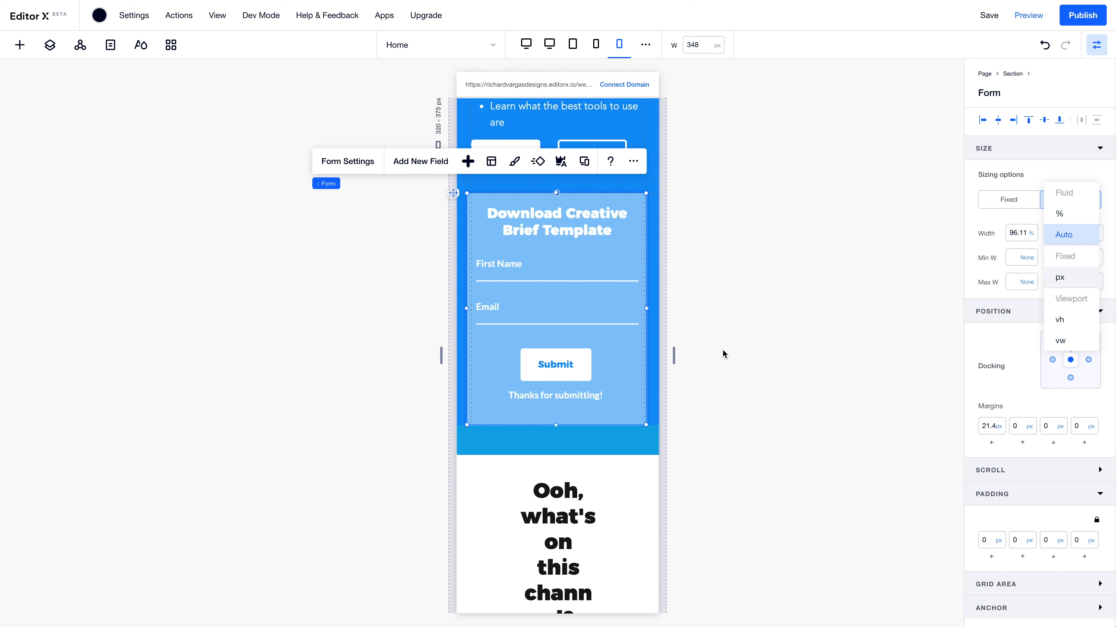
click(581, 397)
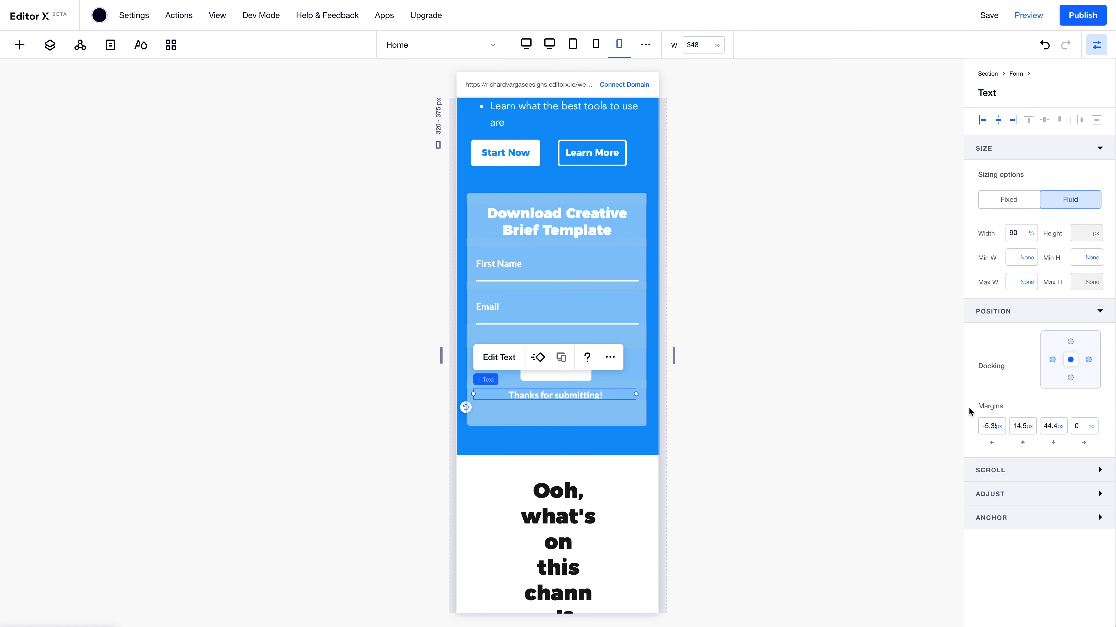
click(1048, 423)
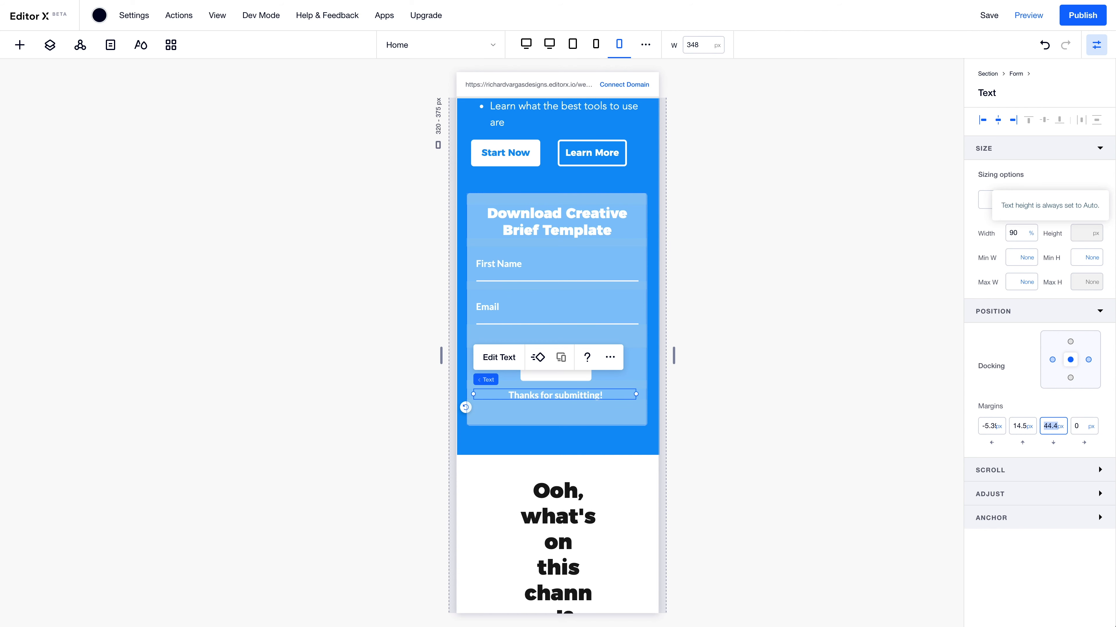
text(20)
key(Return)
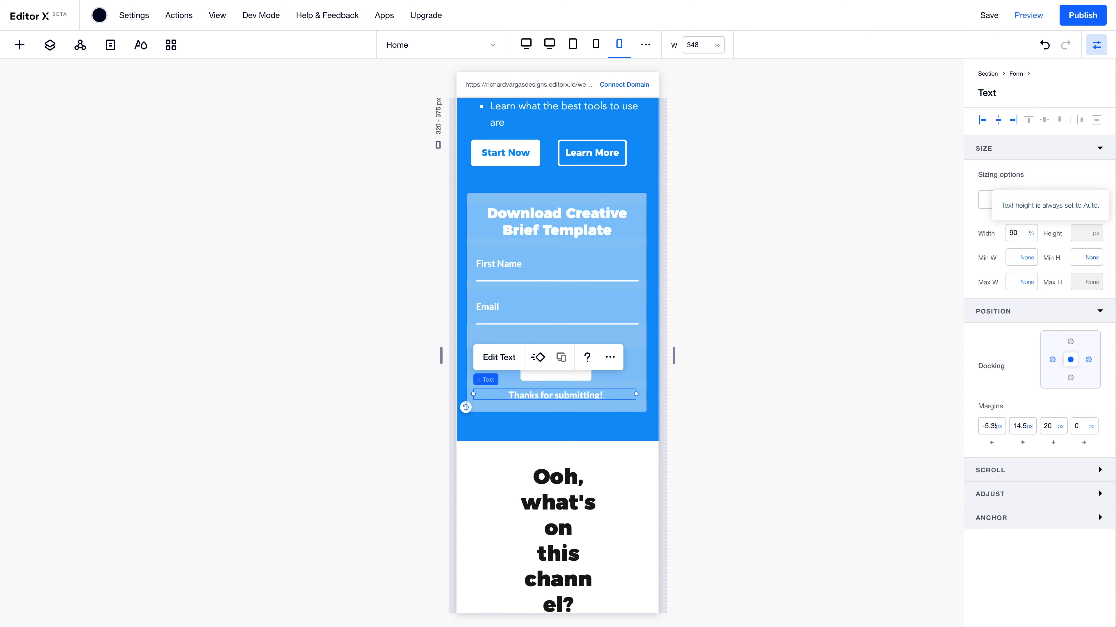
Save the site and open the Home page's mobile preview
click(827, 343)
click(988, 16)
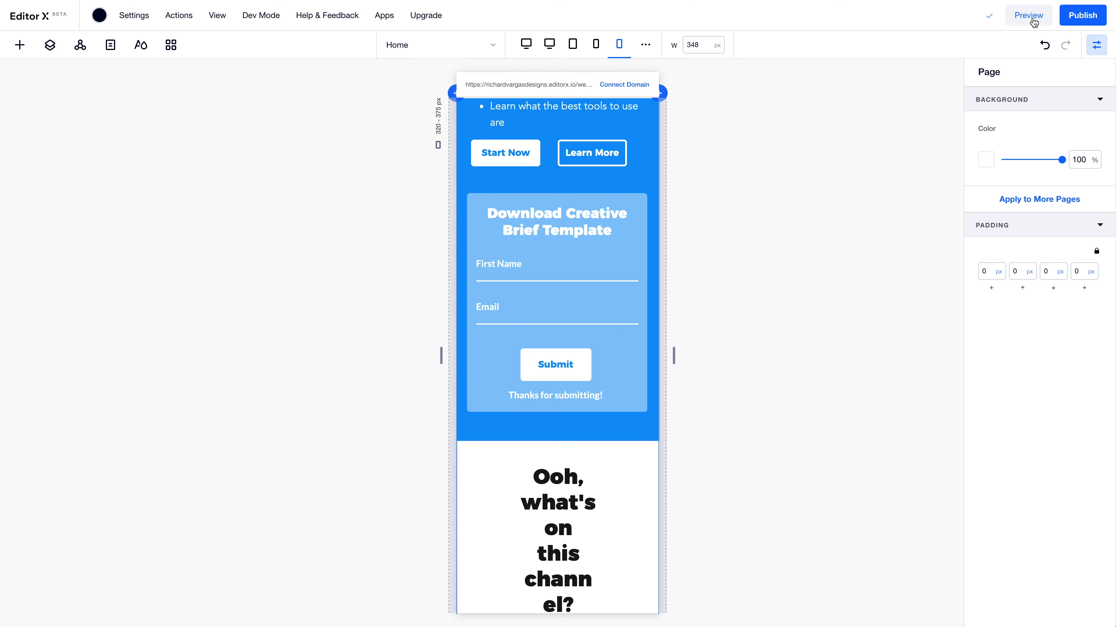
click(1033, 17)
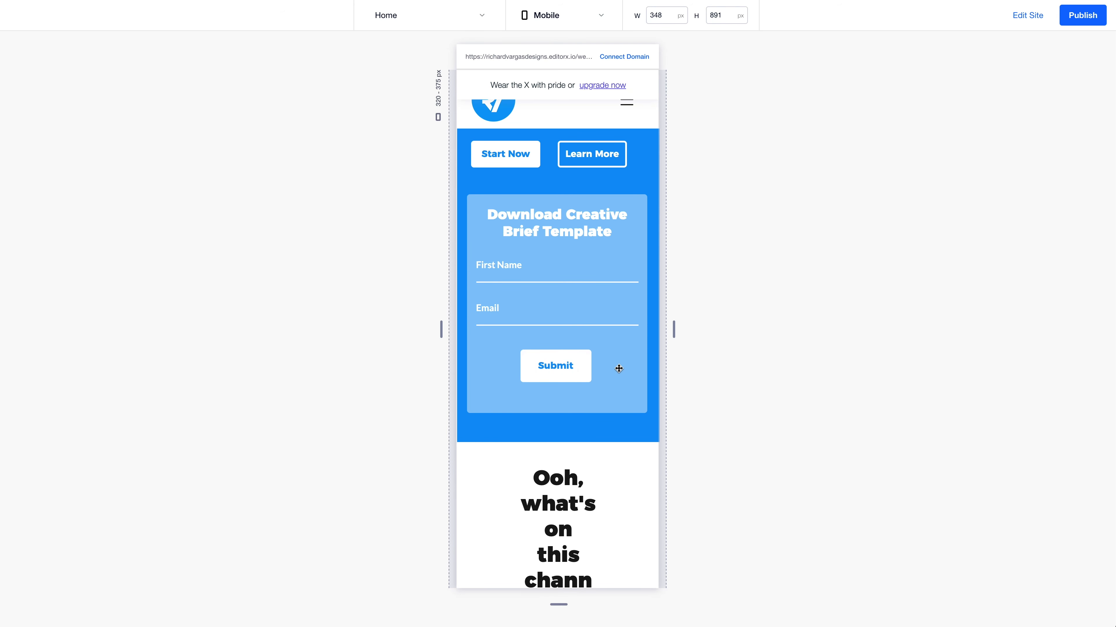
Test the form's First Name and Email fields in the mobile preview, and widen the preview to examine the layout at larger sizes
scroll(620, 368, up, 5)
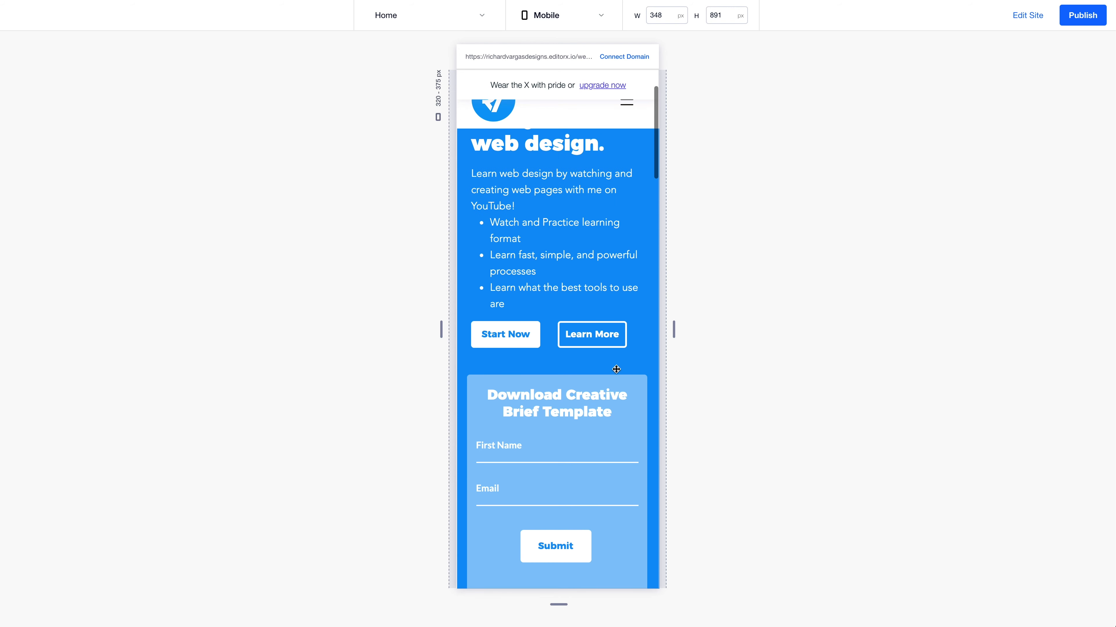
click(524, 456)
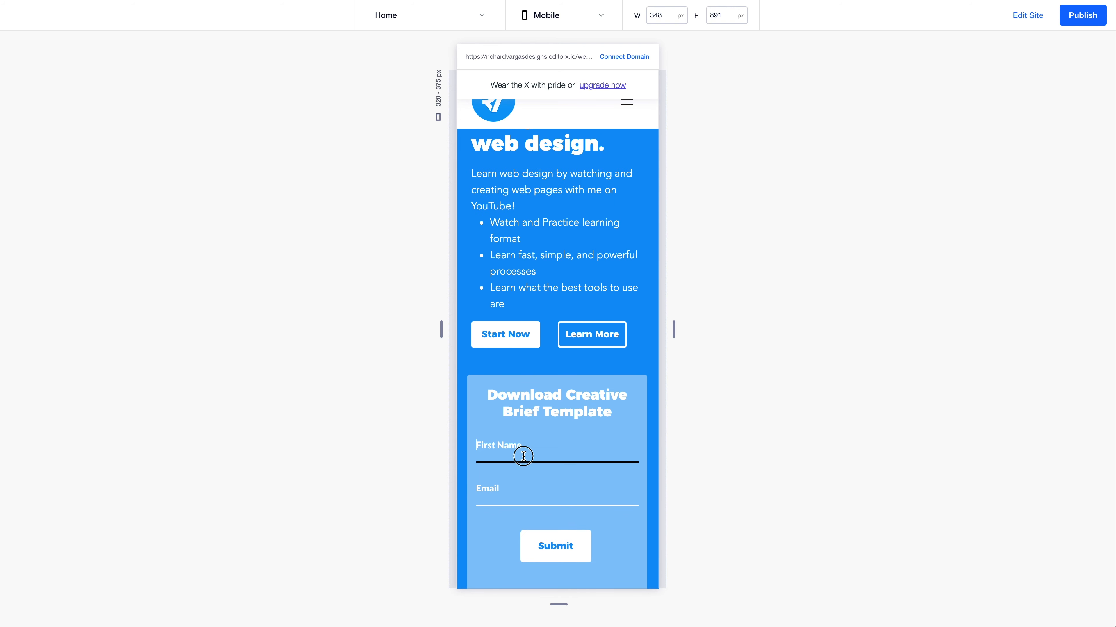
click(505, 492)
click(515, 456)
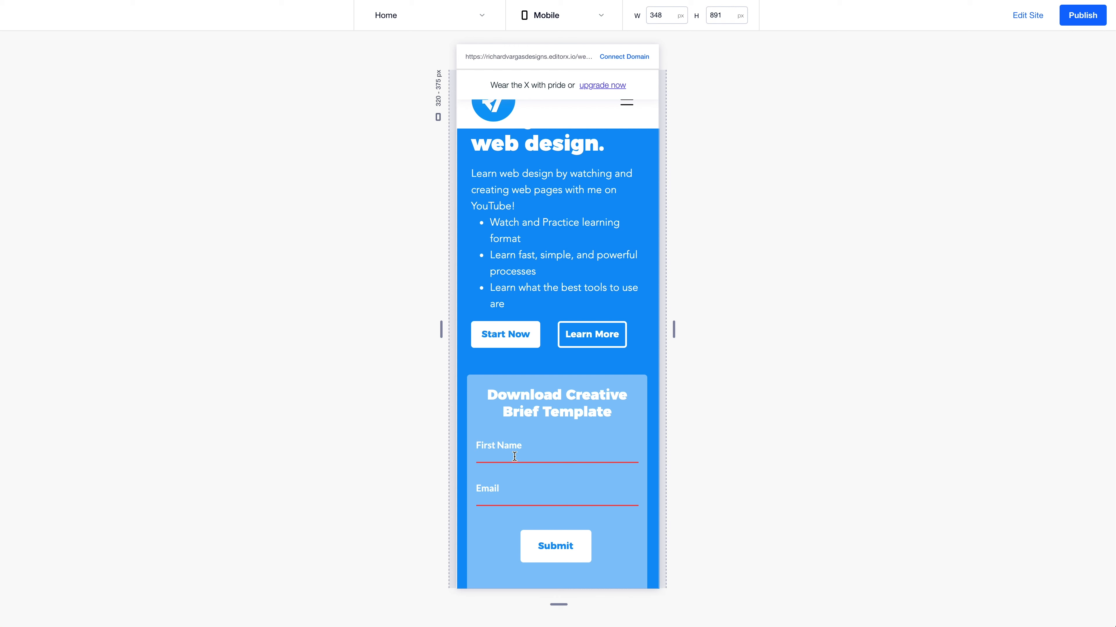
scroll(519, 483, up, 2)
scroll(518, 483, down, 3)
click(511, 459)
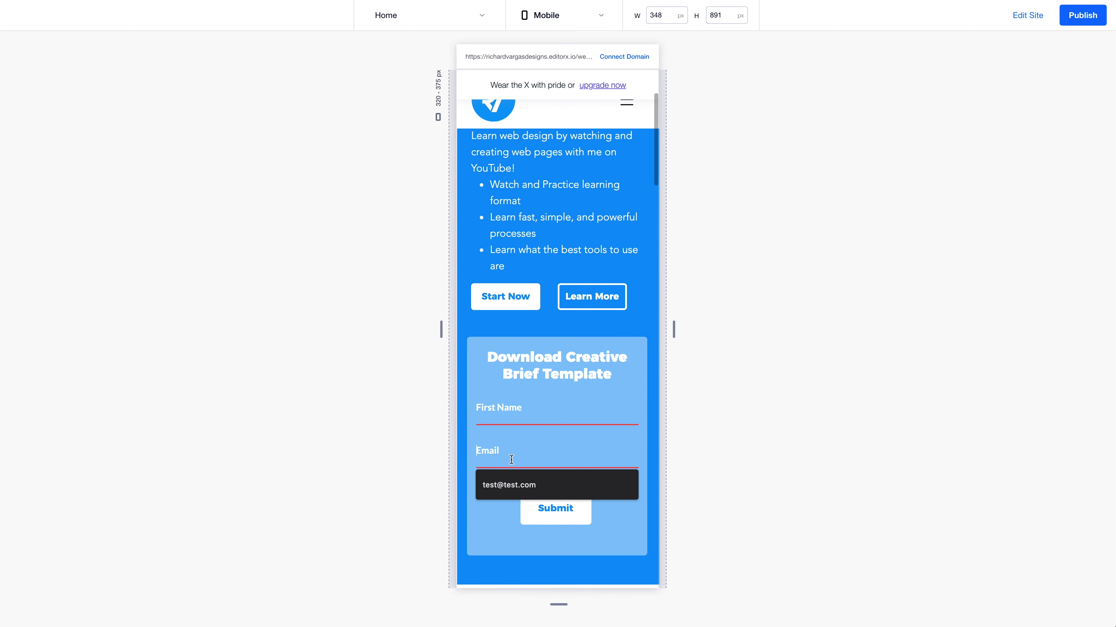
click(513, 408)
click(501, 452)
click(524, 405)
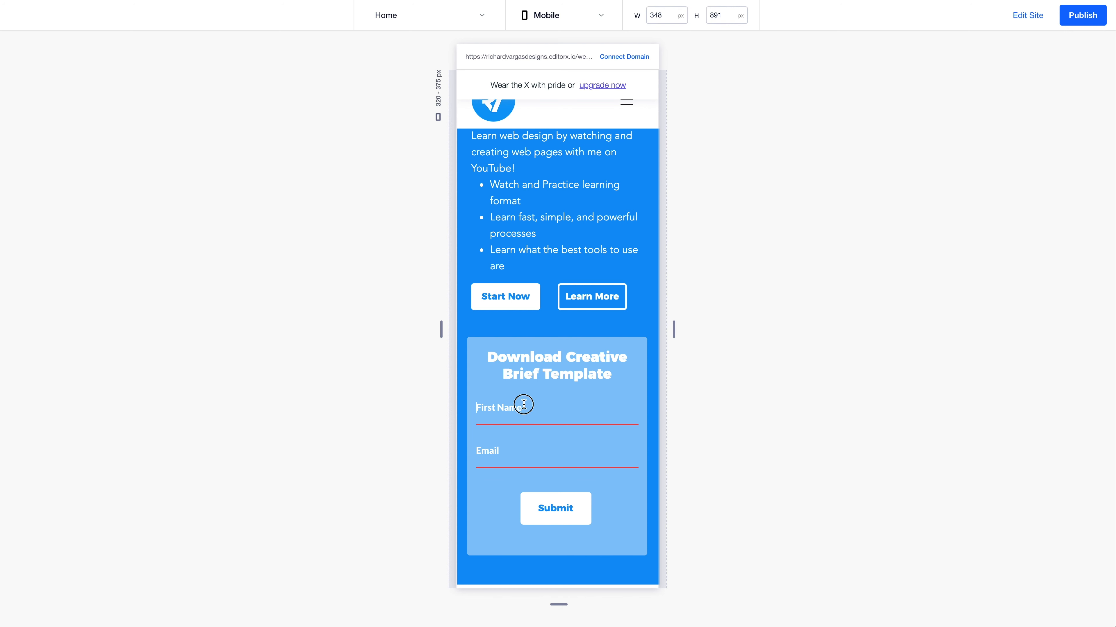
scroll(518, 449, down, 2)
click(506, 384)
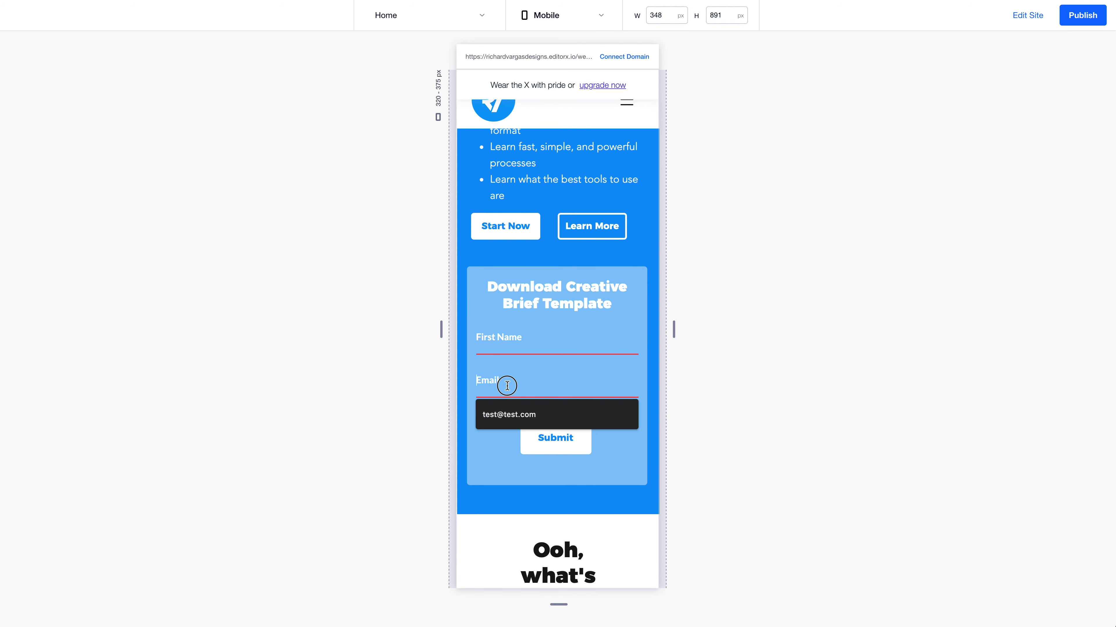
scroll(631, 134, up, 5)
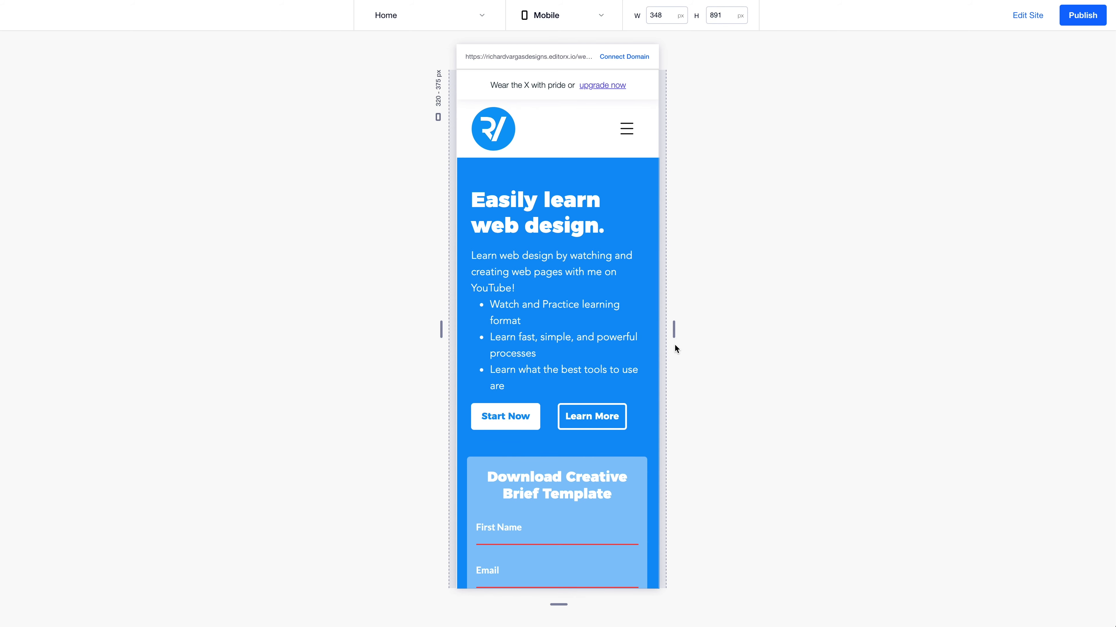
drag(673, 327, 1002, 303)
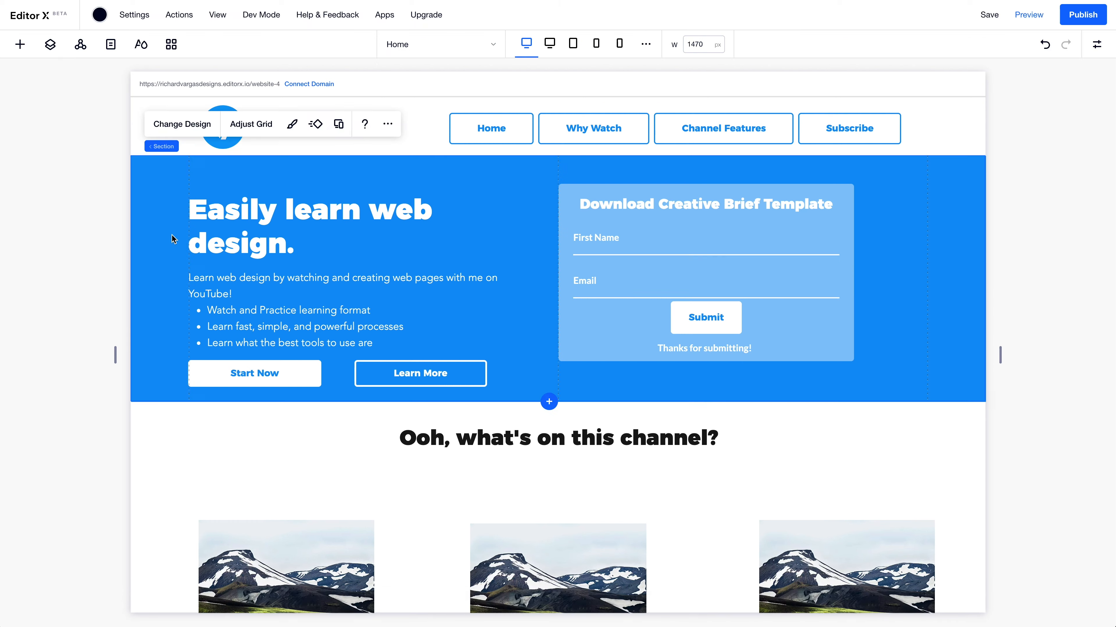
Set the horizontal gap between the hero section's grid columns to 20 px at the largest desktop breakpoint and finish editing the grid
click(249, 127)
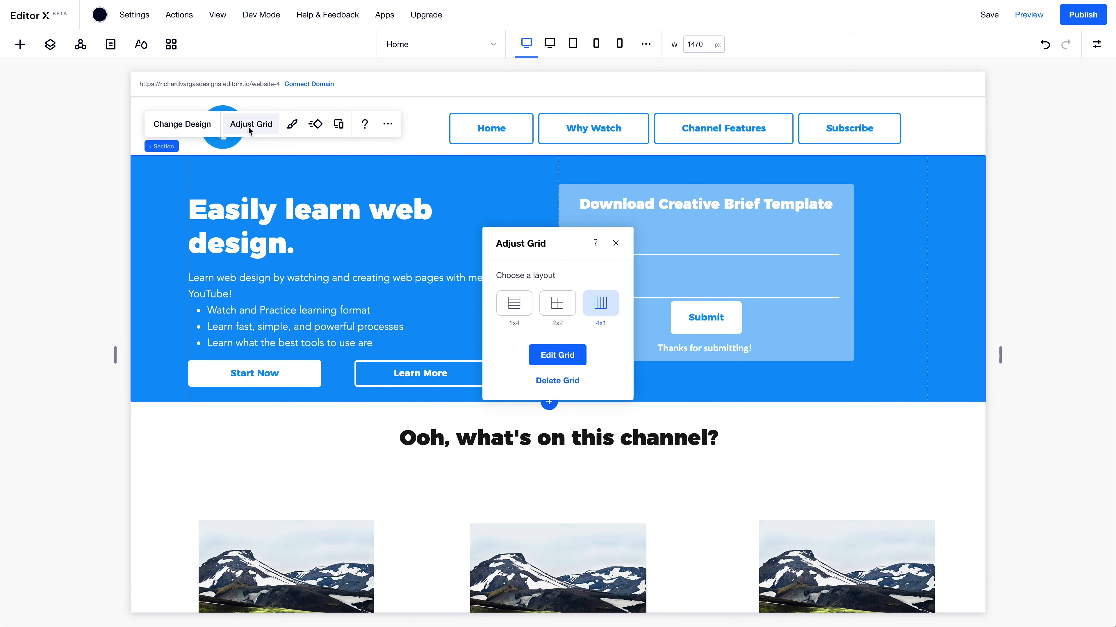
click(572, 357)
click(495, 588)
text(20)
key(Return)
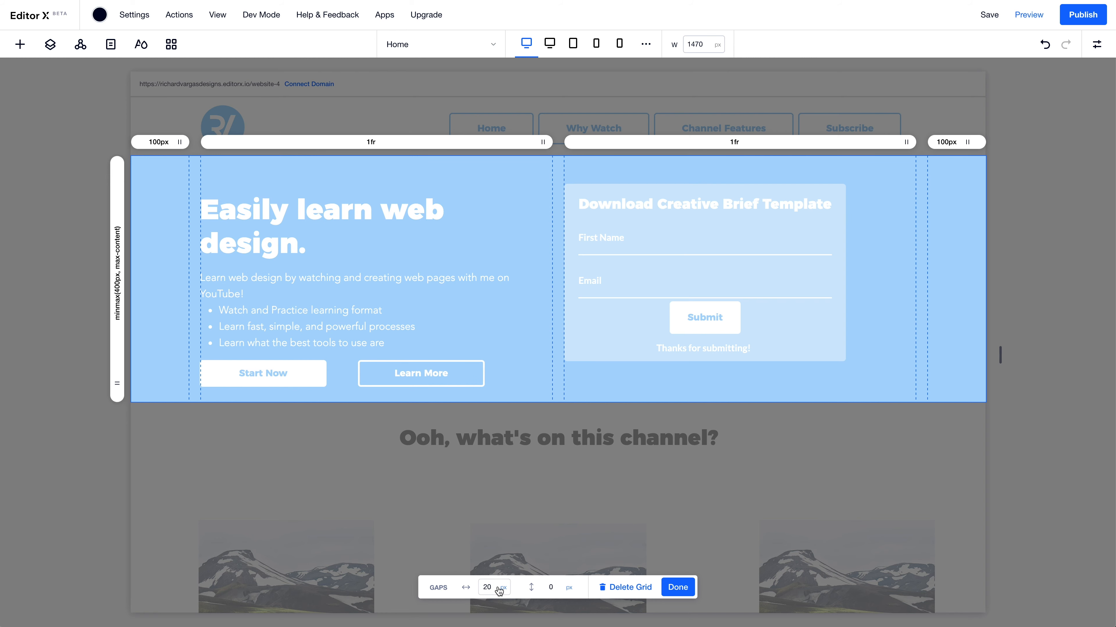
click(678, 587)
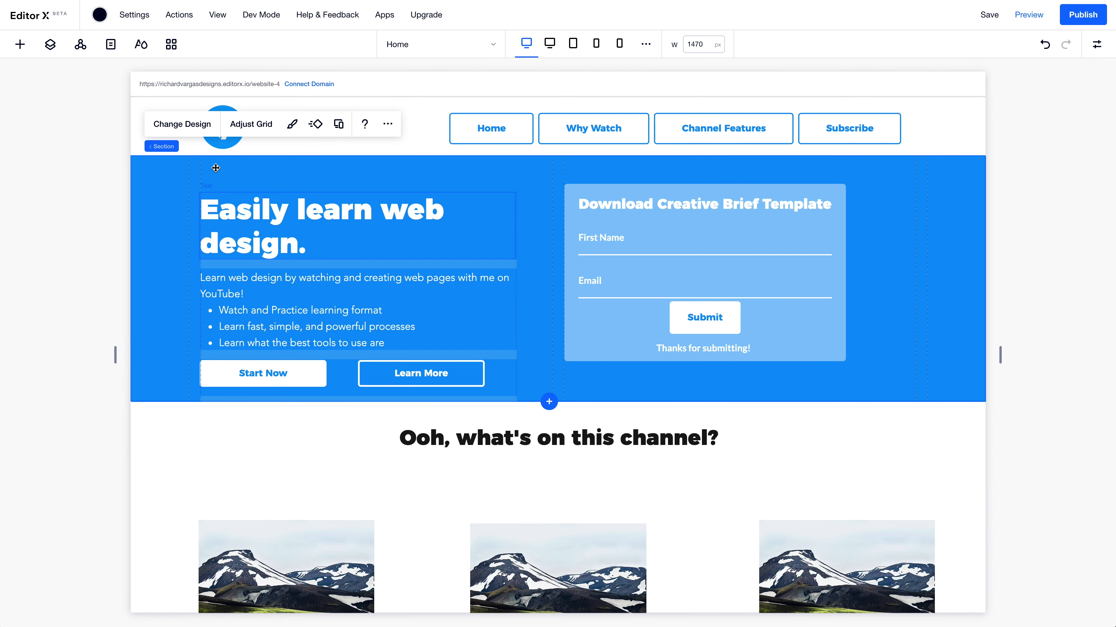
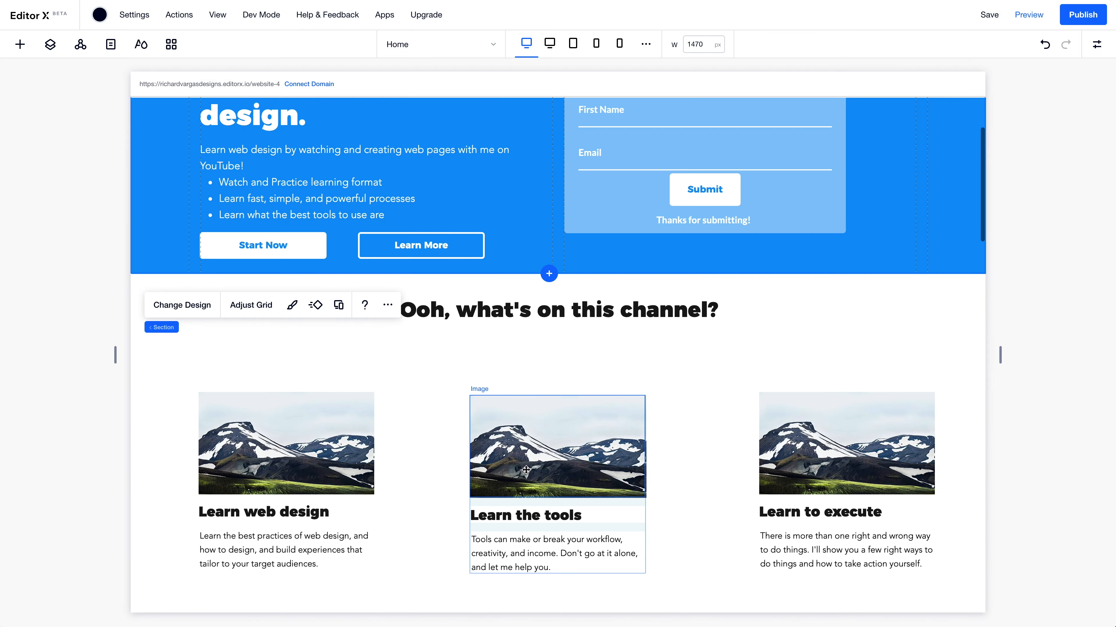
Edit the three-card section's grid and add a 100 px wide column before the first card's column
scroll(529, 469, down, 3)
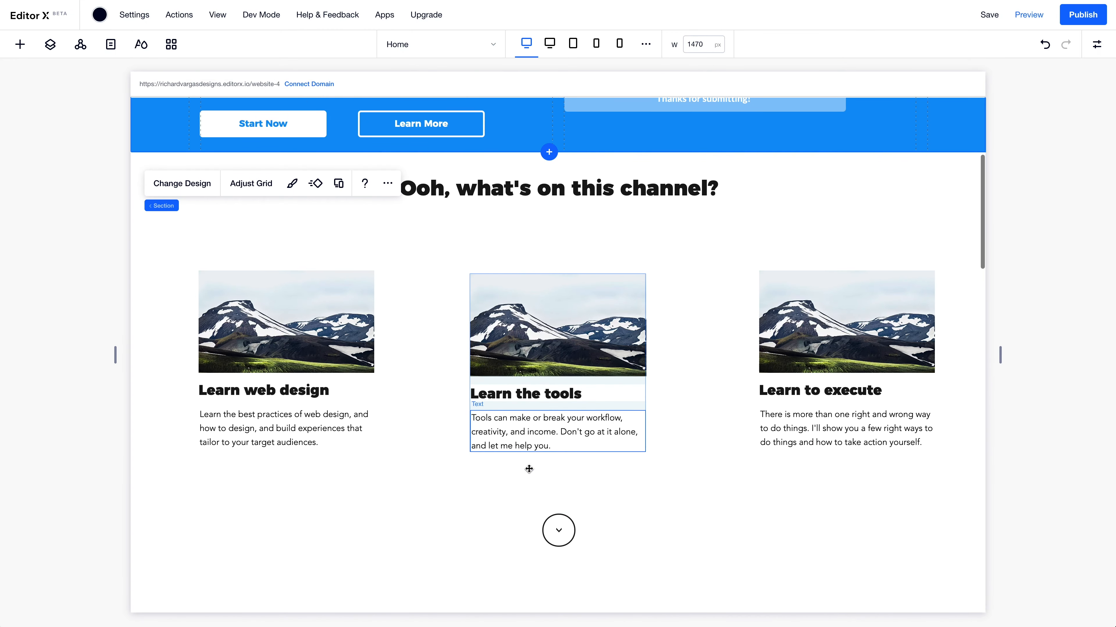
scroll(529, 468, down, 1)
click(429, 403)
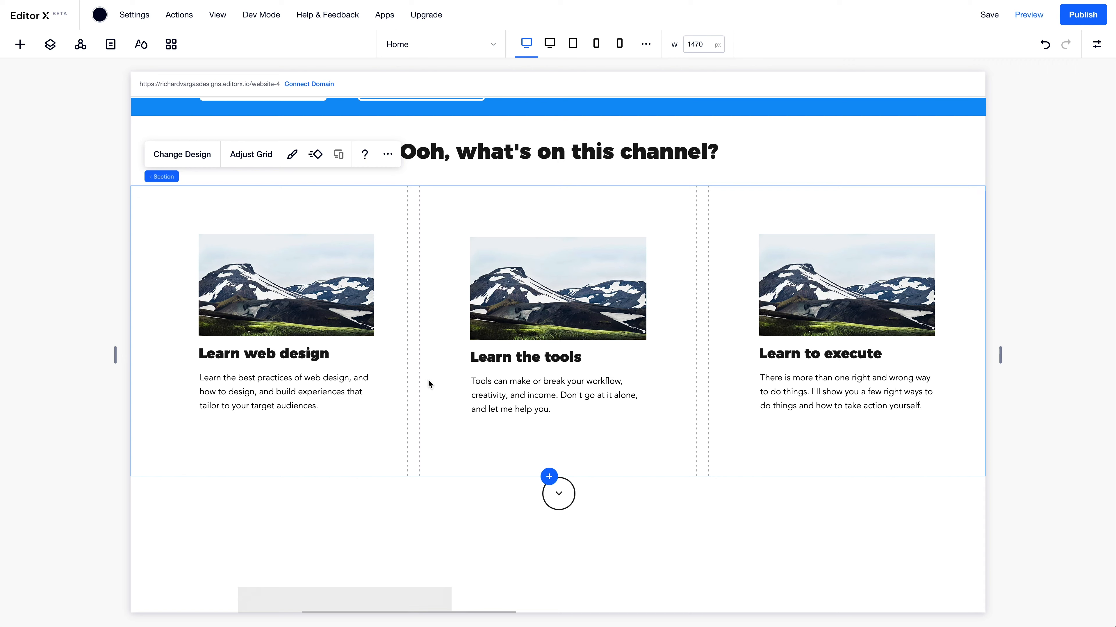
click(250, 154)
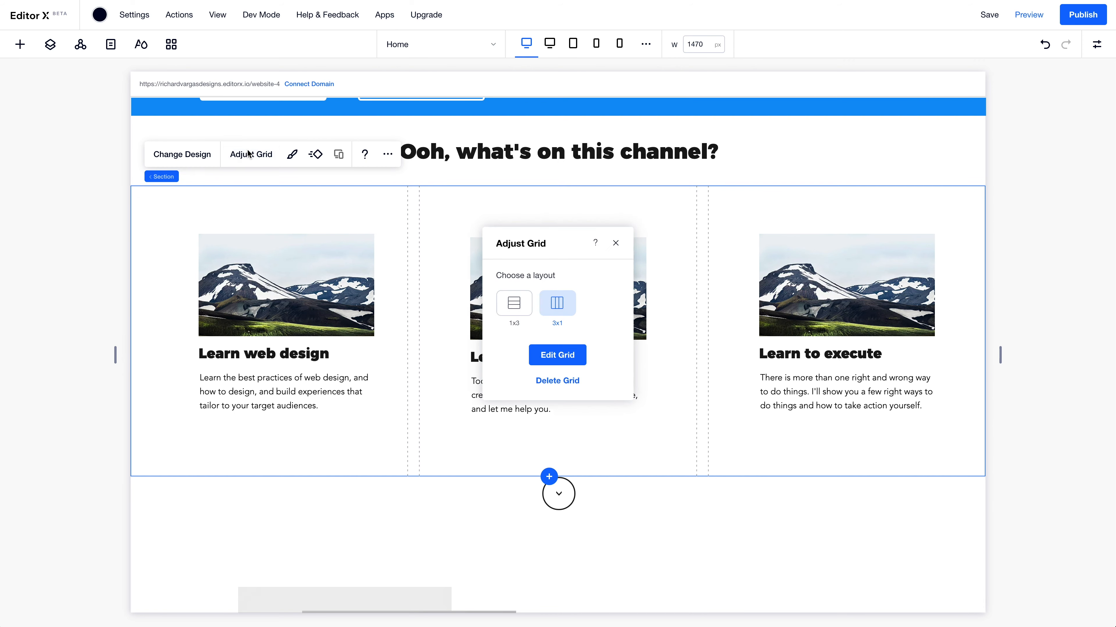
click(556, 355)
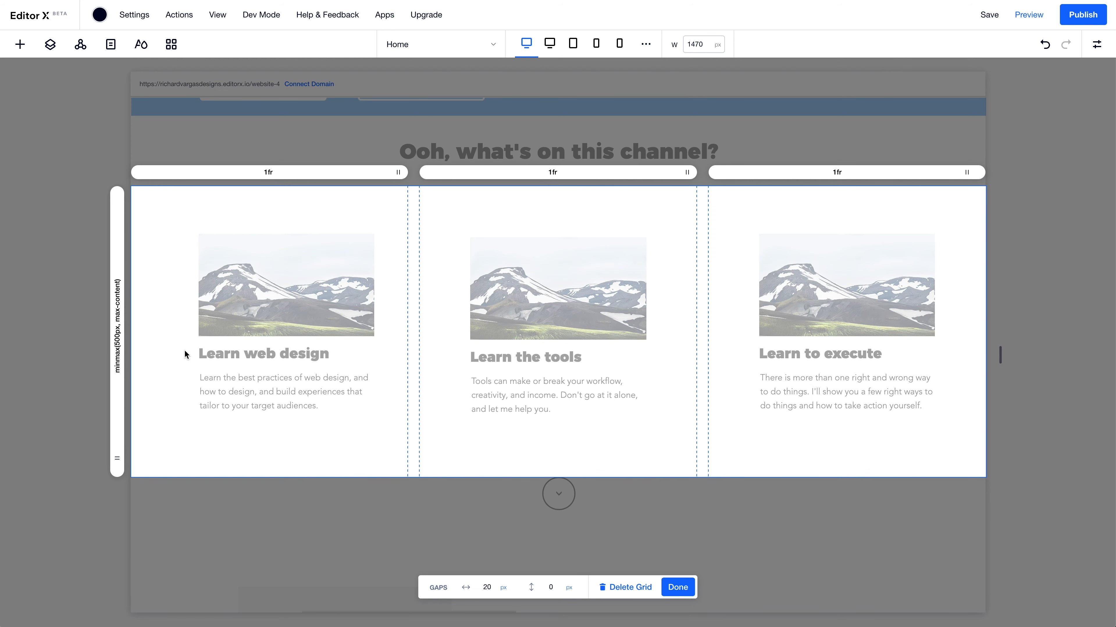
click(138, 172)
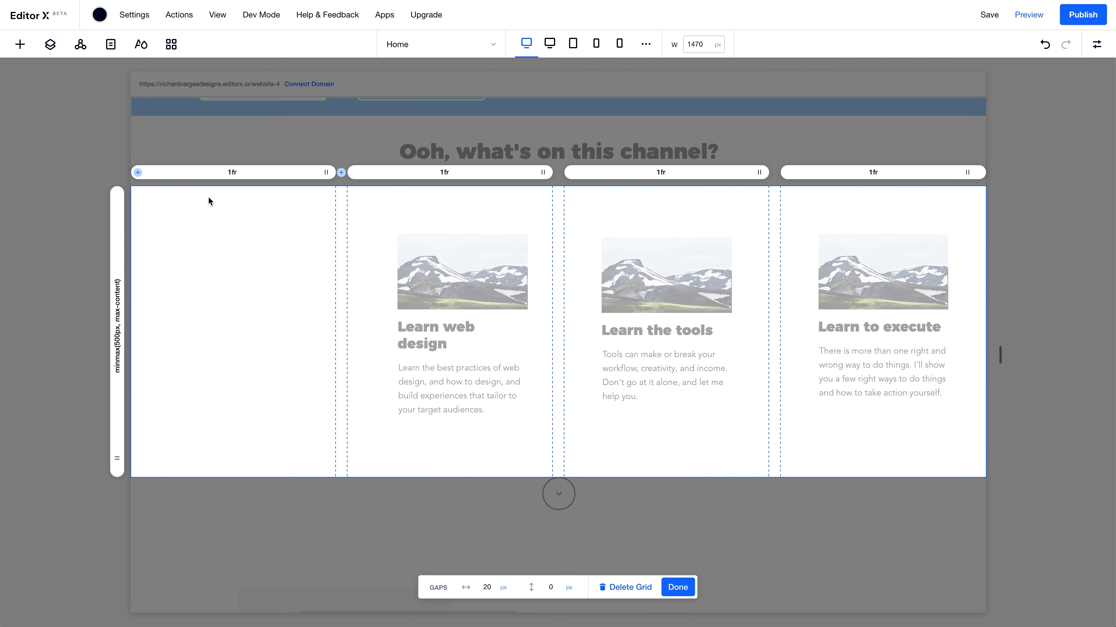
click(232, 172)
text(100px)
key(Return)
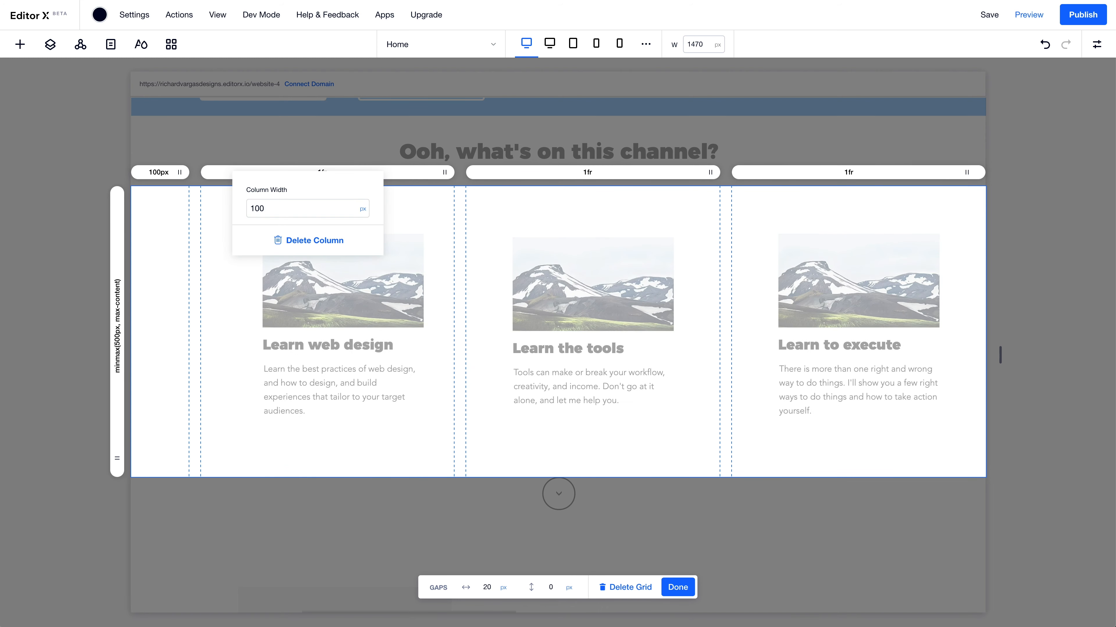
Add a 100 px wide column after the last card's column in the section grid
click(854, 175)
click(849, 172)
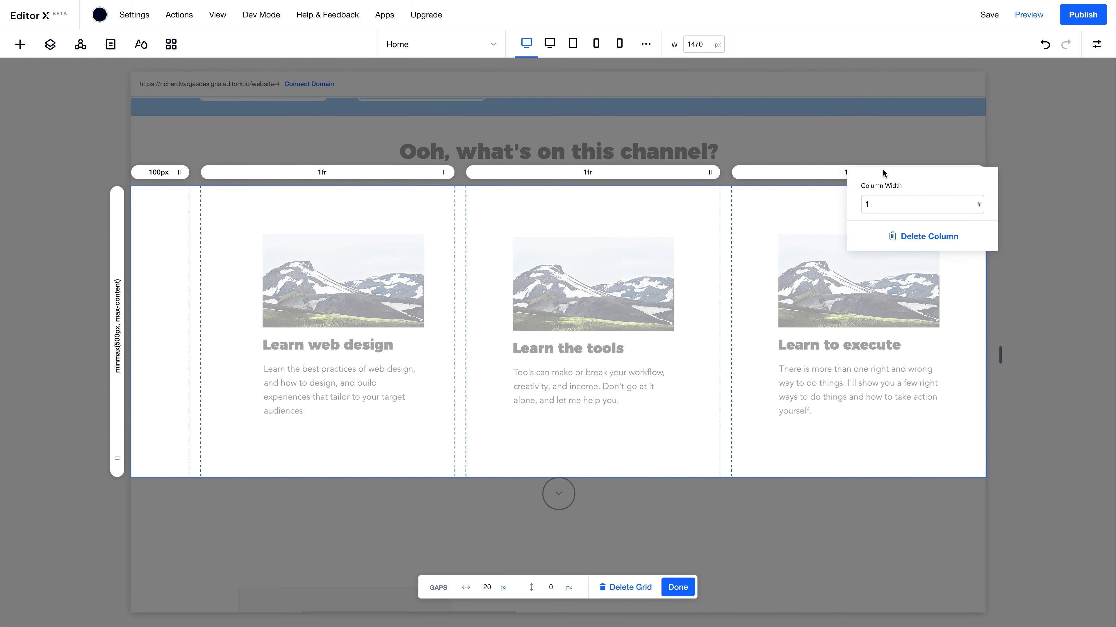
click(973, 172)
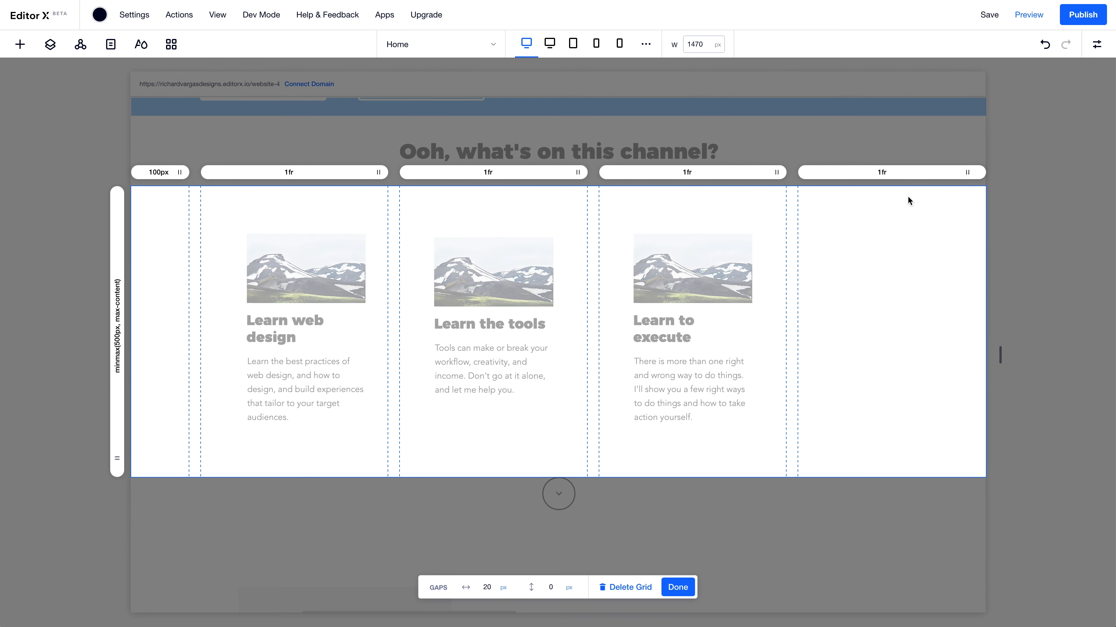
click(884, 172)
click(912, 208)
text(100px)
key(Return)
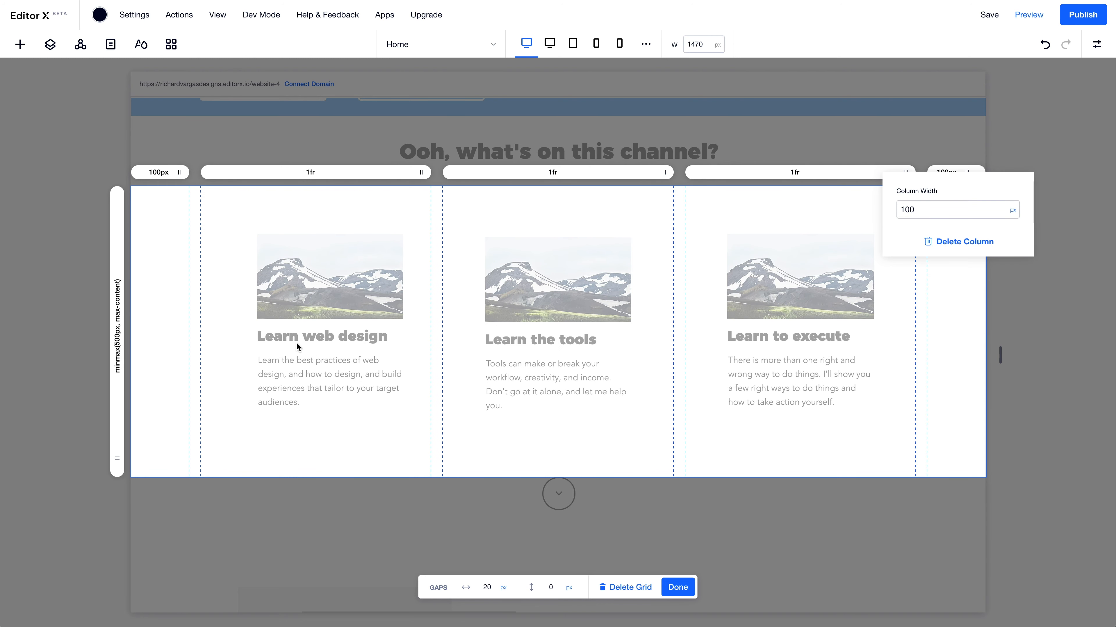
click(243, 216)
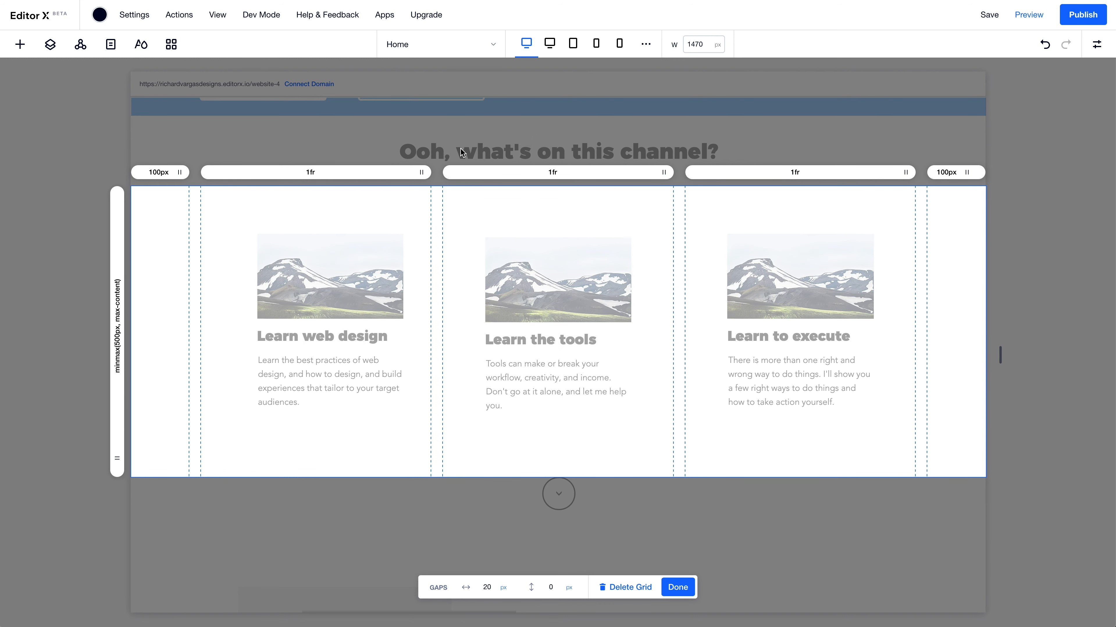
Add one grid row above and one below the card row, and finish editing the grid
click(117, 198)
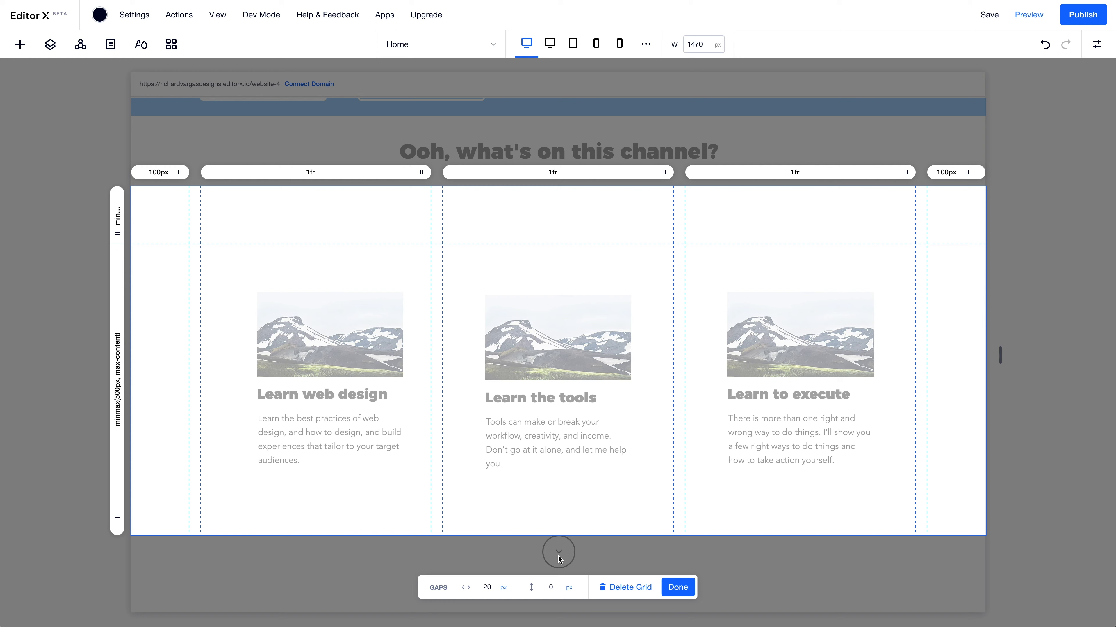
click(117, 529)
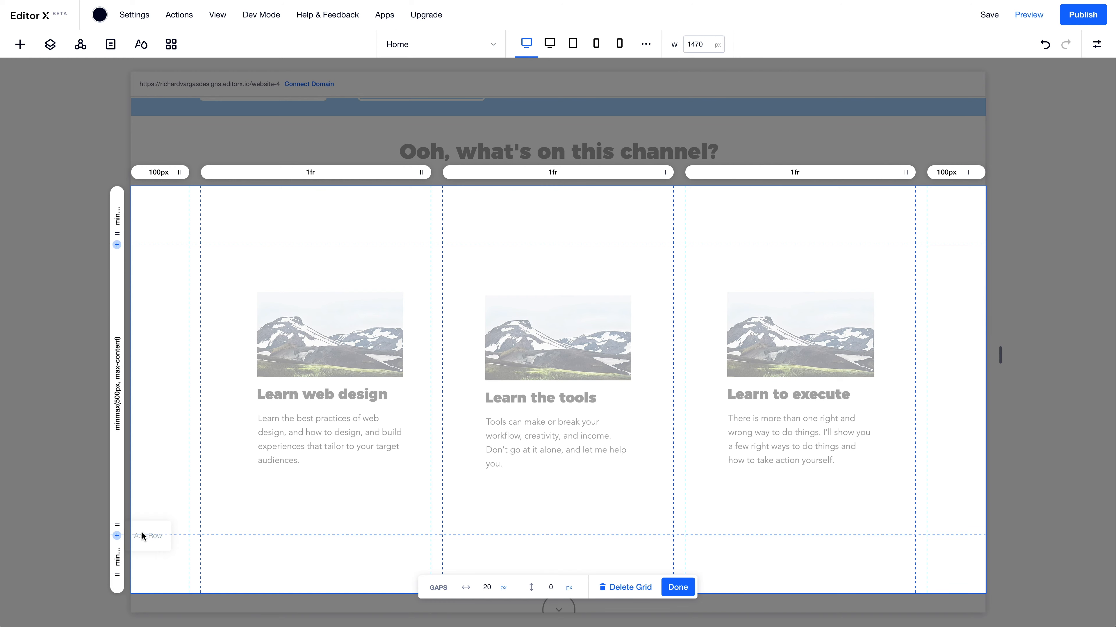
click(678, 591)
Move the round arrow button into the grid's bottom row and the "Ooh, what's on this channel?" heading into its top row
click(560, 604)
drag(566, 585, 562, 552)
click(531, 146)
drag(531, 147, 558, 203)
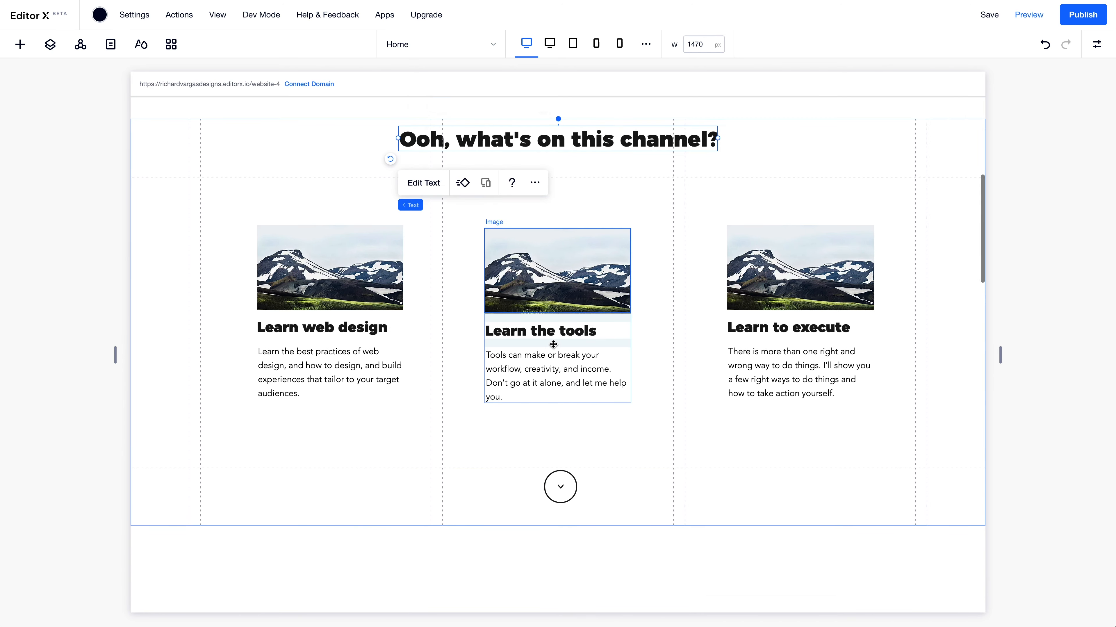
Delete the empty section between the blue hero section and the three-card section
click(366, 534)
drag(367, 538, 275, 175)
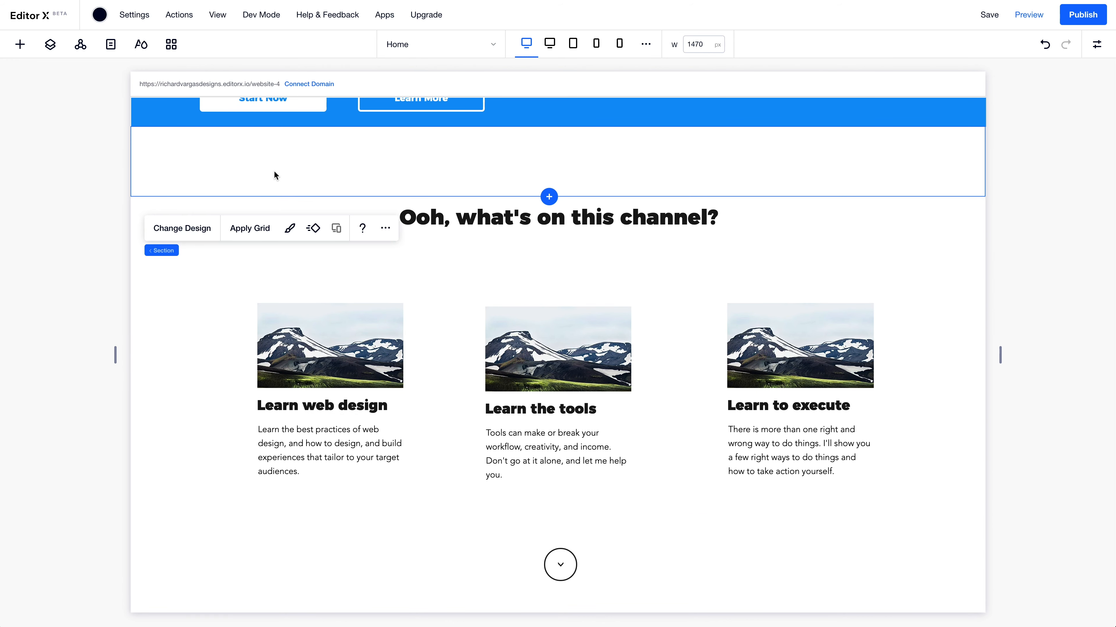
scroll(275, 174, up, 2)
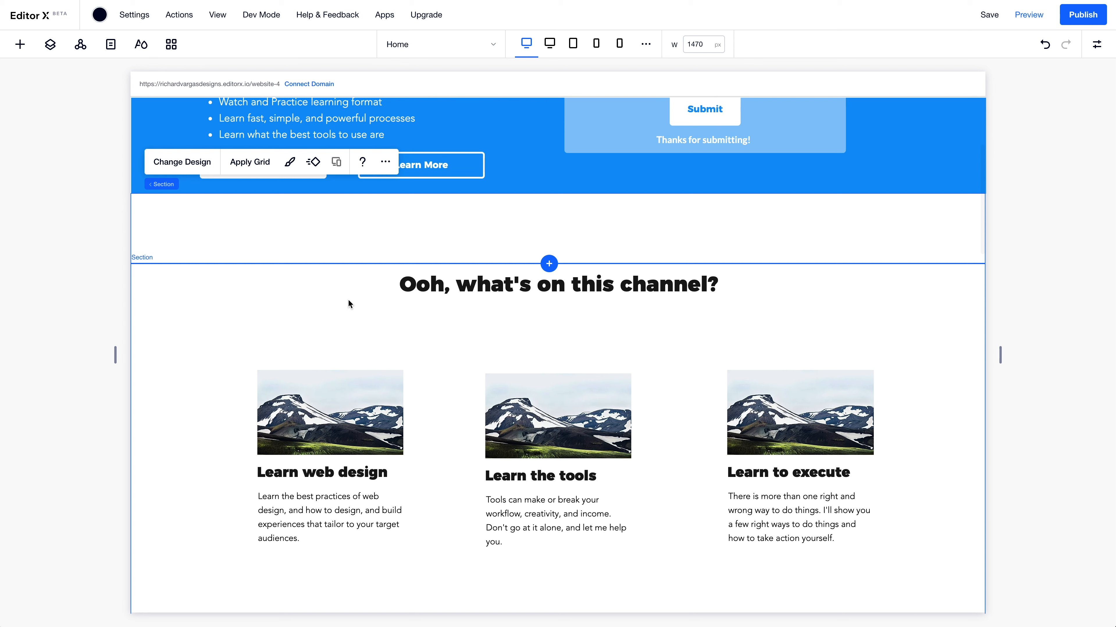
click(348, 299)
click(407, 284)
click(330, 236)
key(Delete)
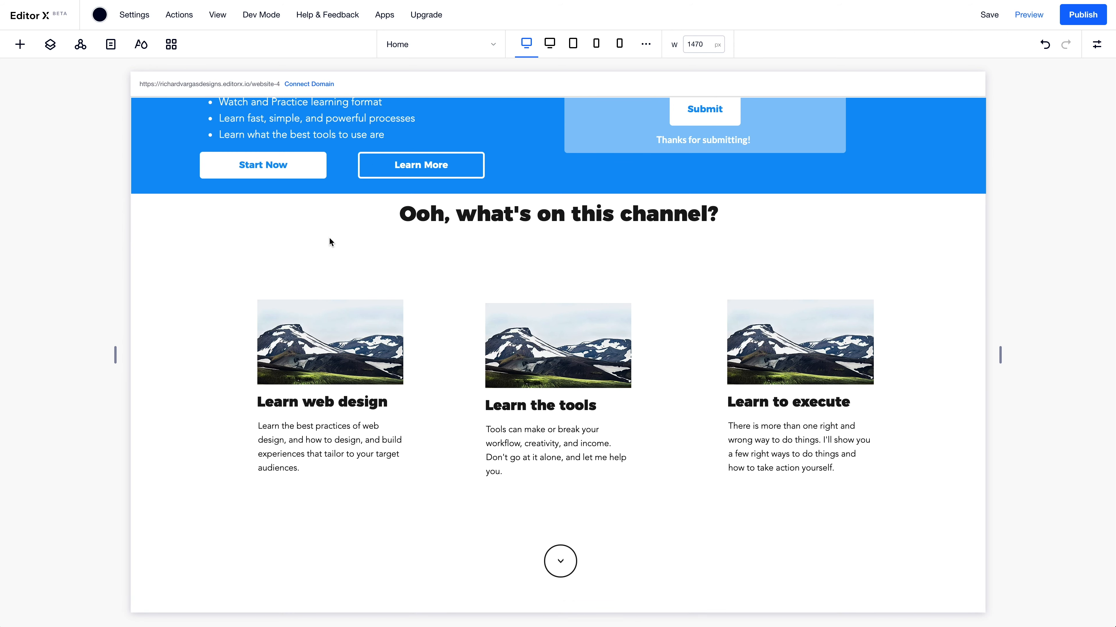
Align the "Learn web design" stack to the top-left of its grid cell and set its width to 100%
click(354, 241)
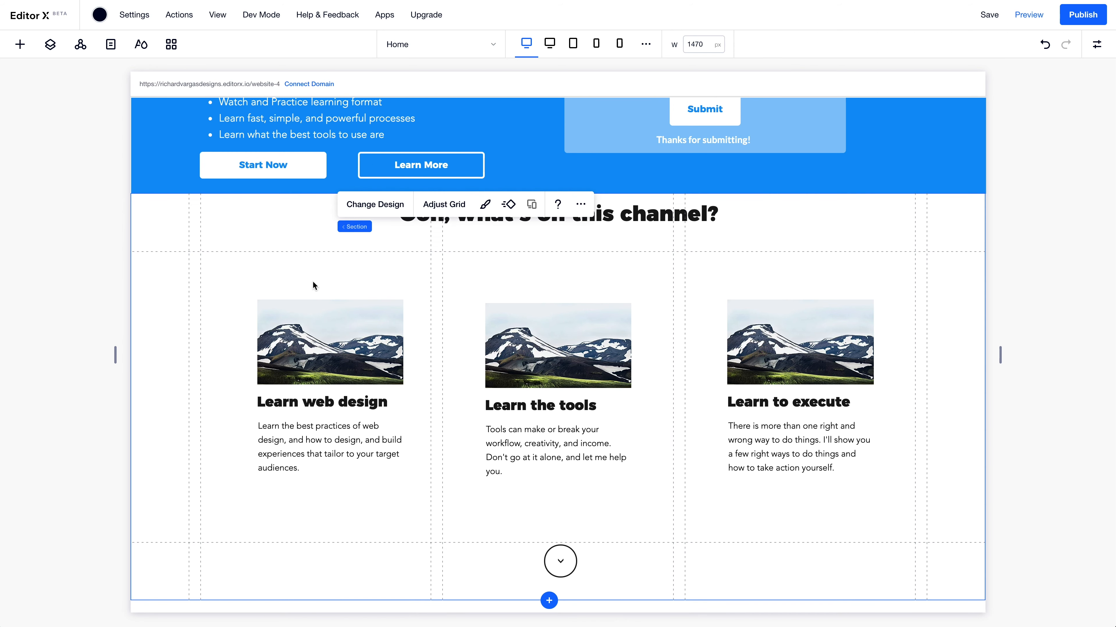
scroll(387, 473, up, 1)
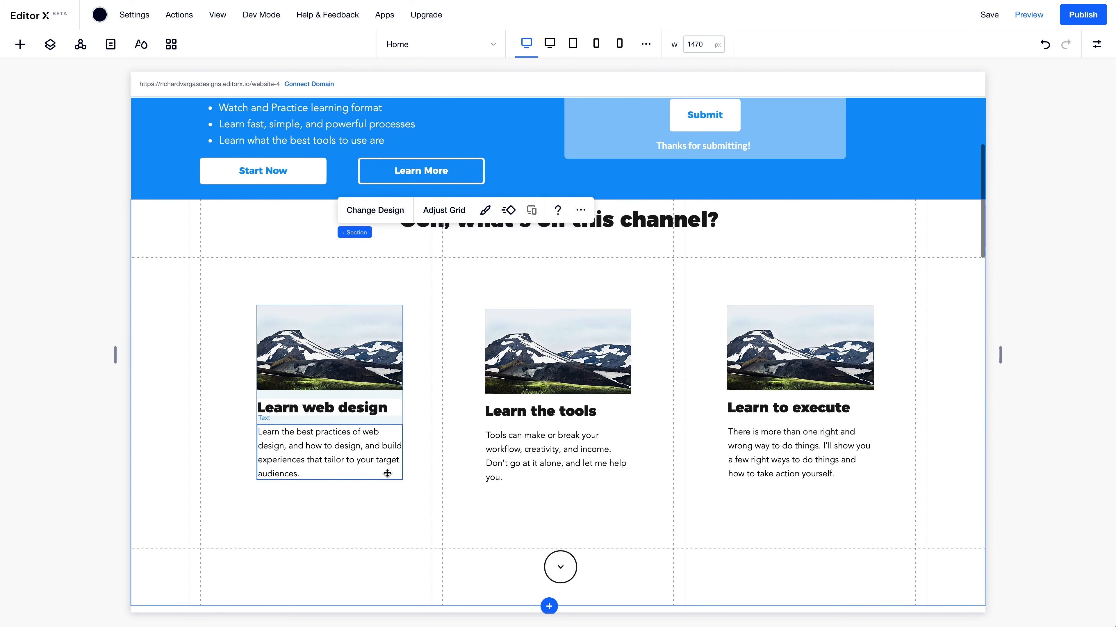
click(381, 405)
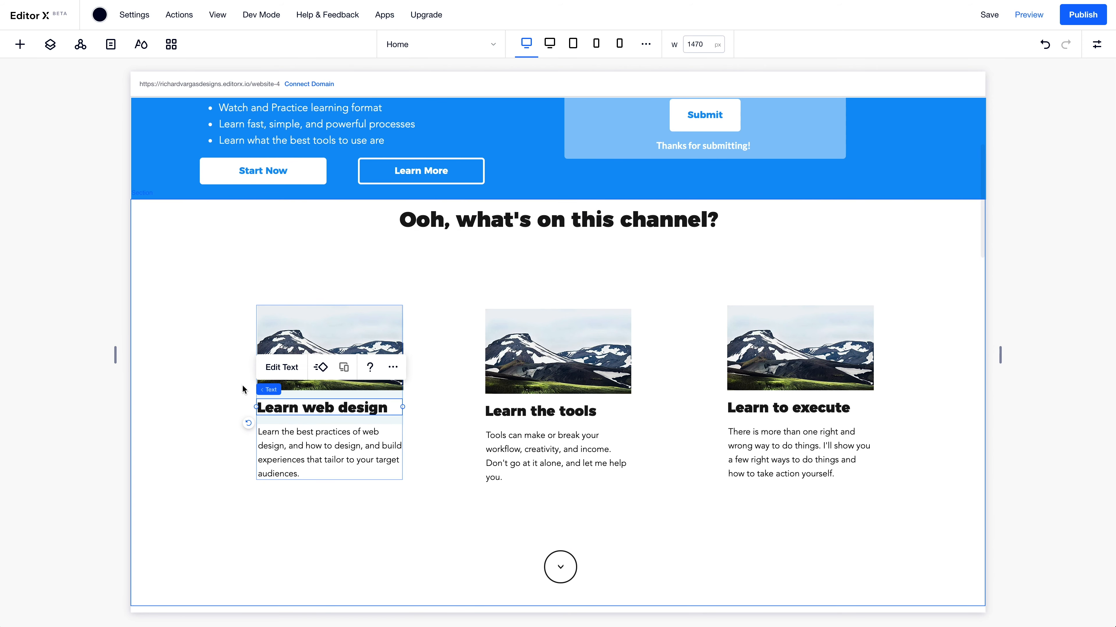
mouse_move(281, 390)
click(301, 390)
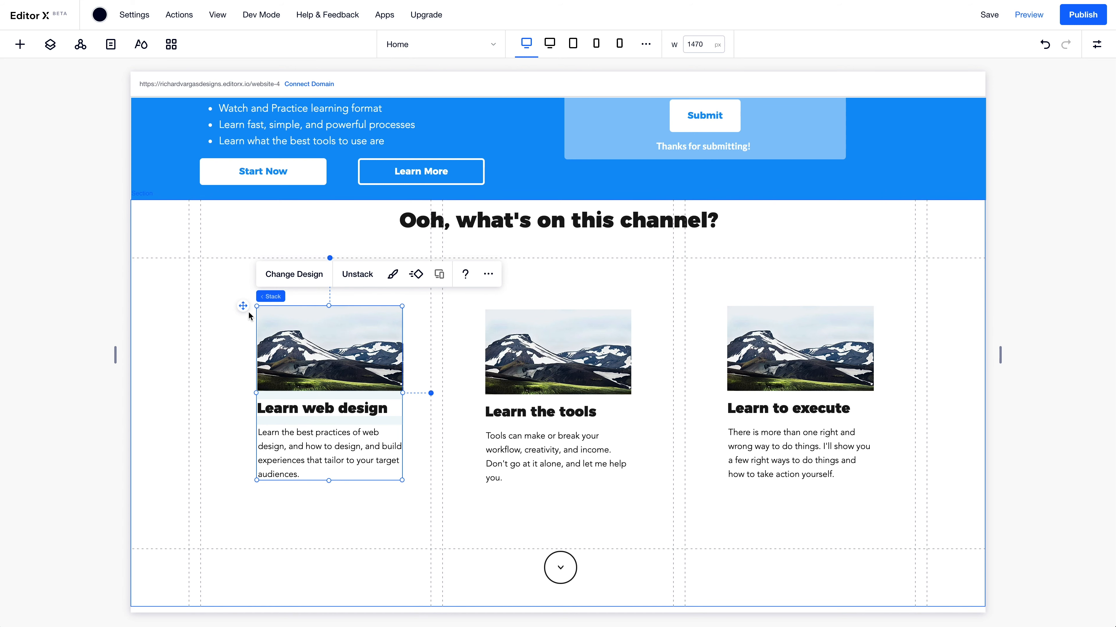
click(1098, 44)
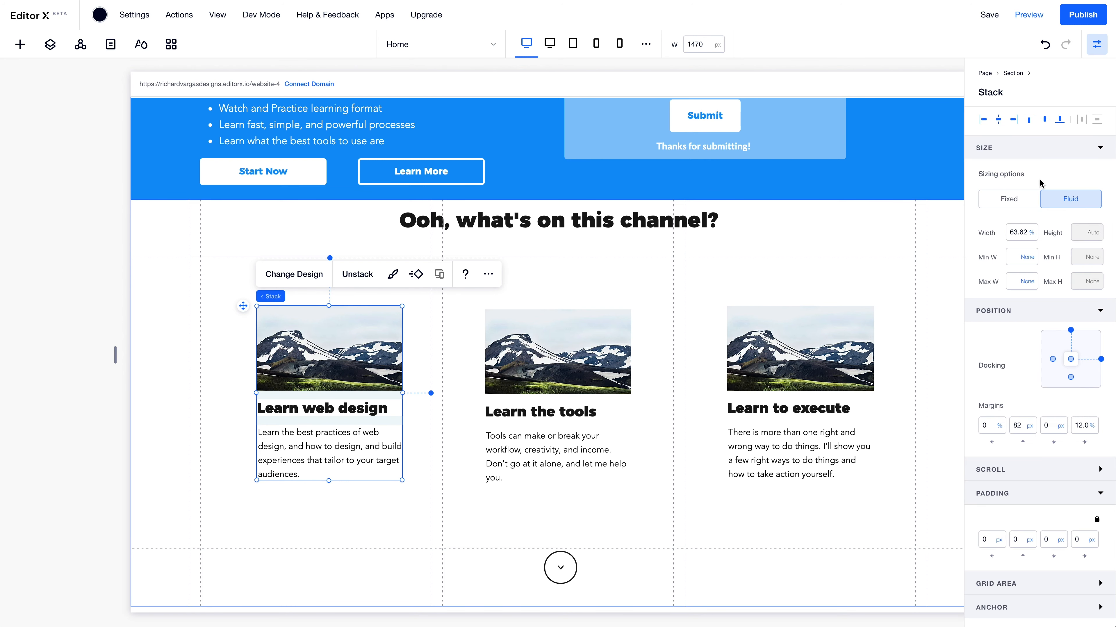
click(984, 123)
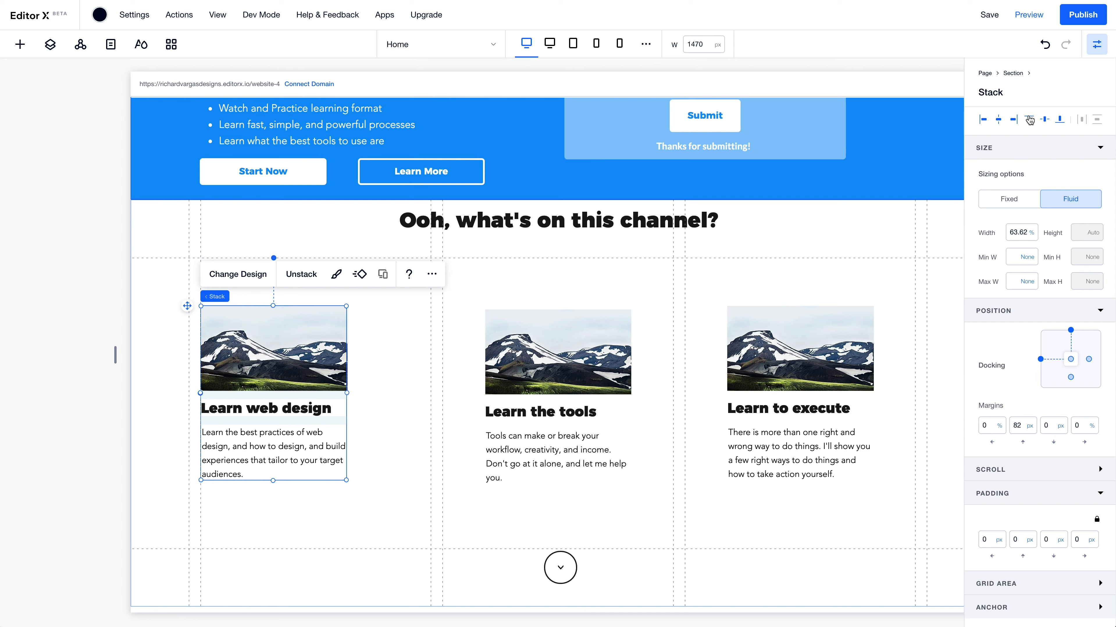
click(1031, 120)
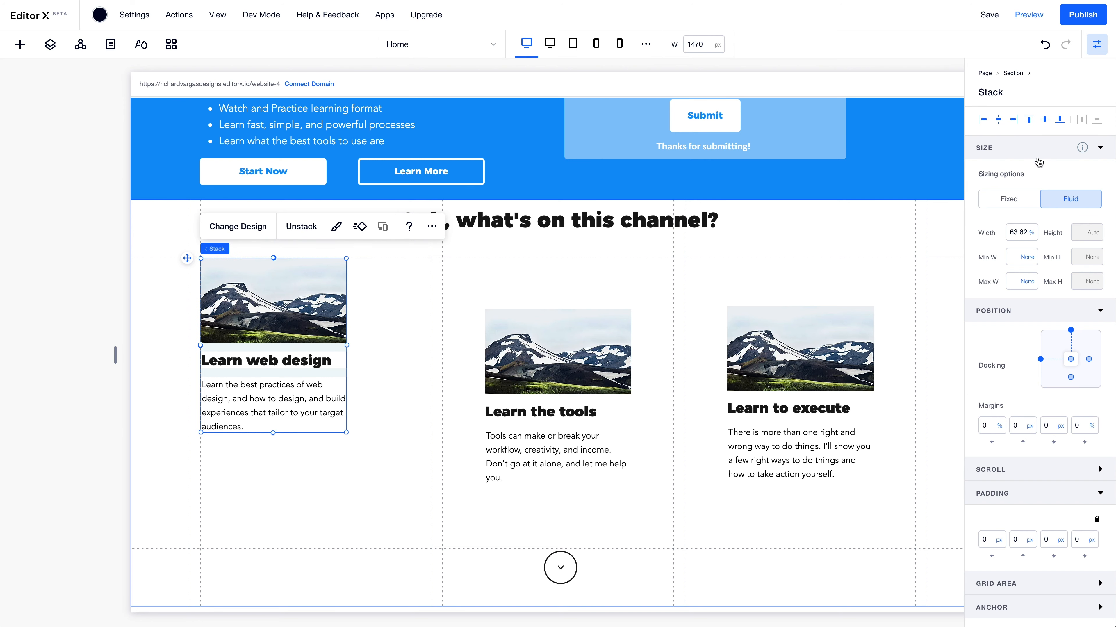
click(1018, 233)
text(100)
key(Return)
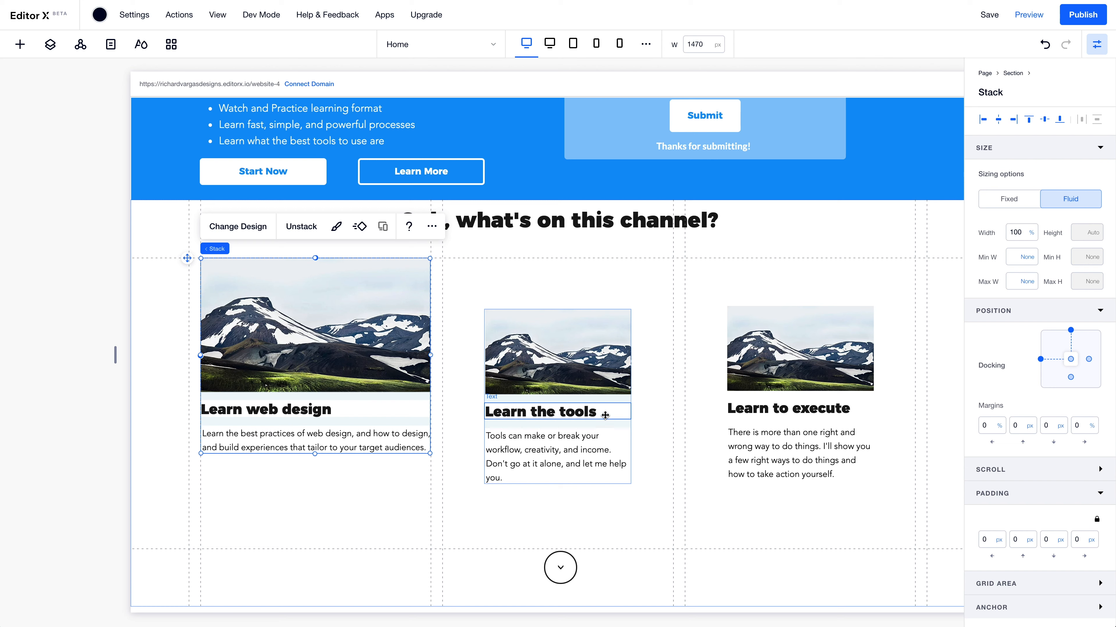
Align the "Learn the tools" stack to the top-left of its grid cell and set its width to 100%
click(610, 433)
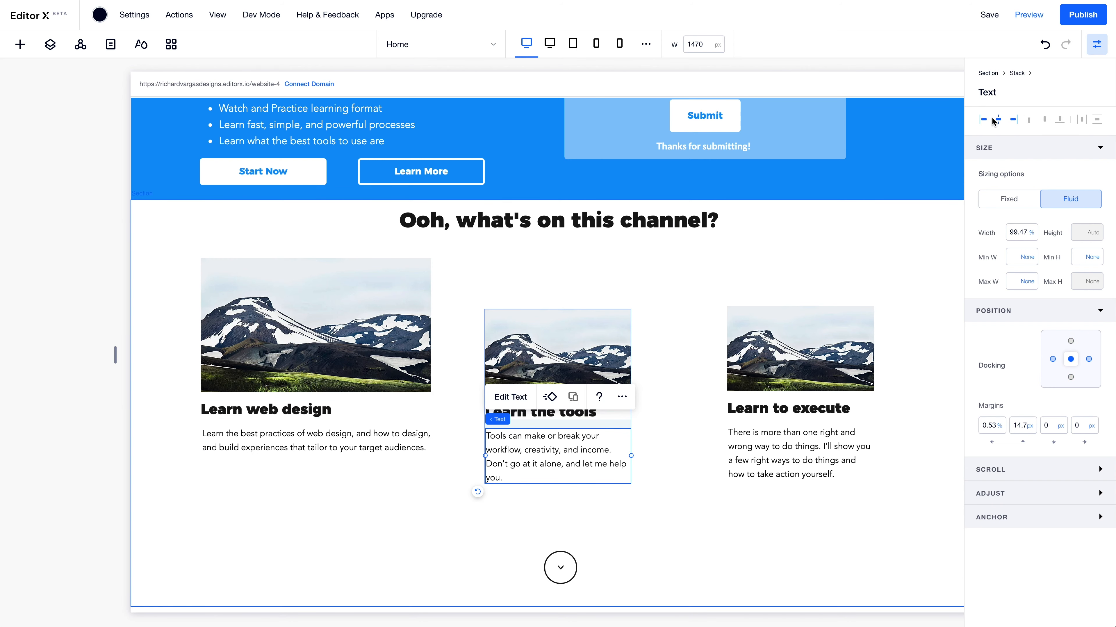
mouse_move(503, 425)
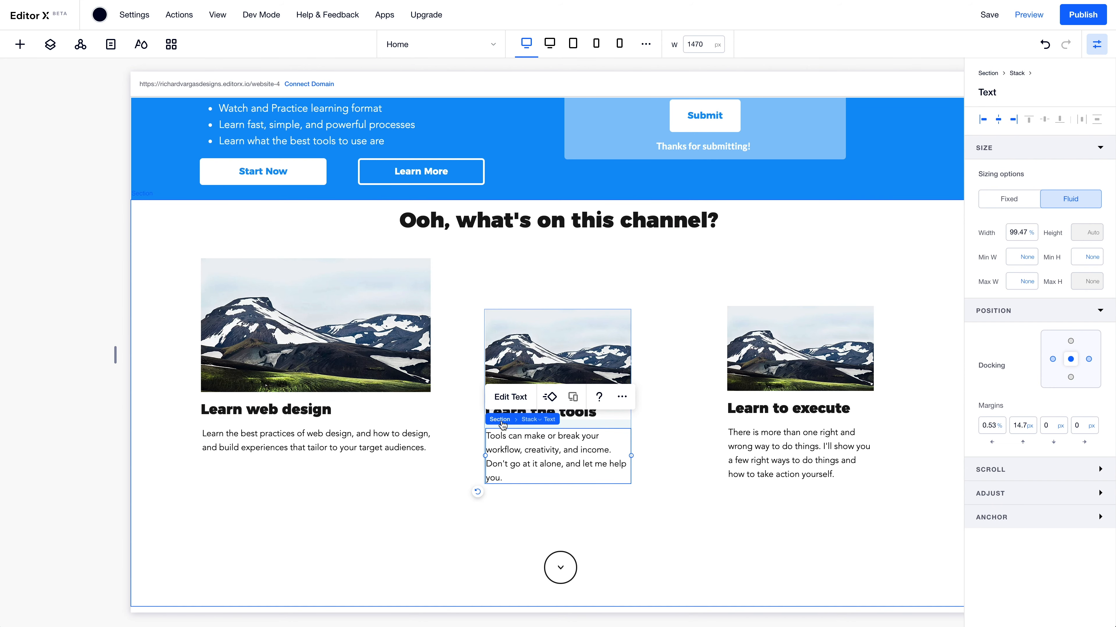
click(526, 420)
click(984, 119)
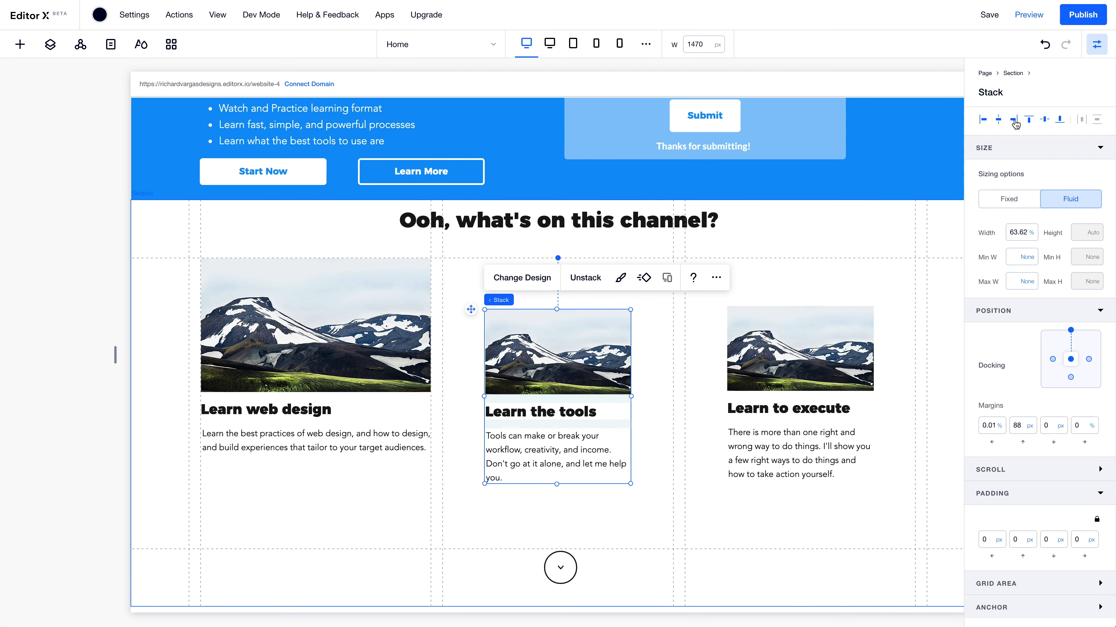
click(1030, 122)
click(1017, 230)
text(100)
key(Return)
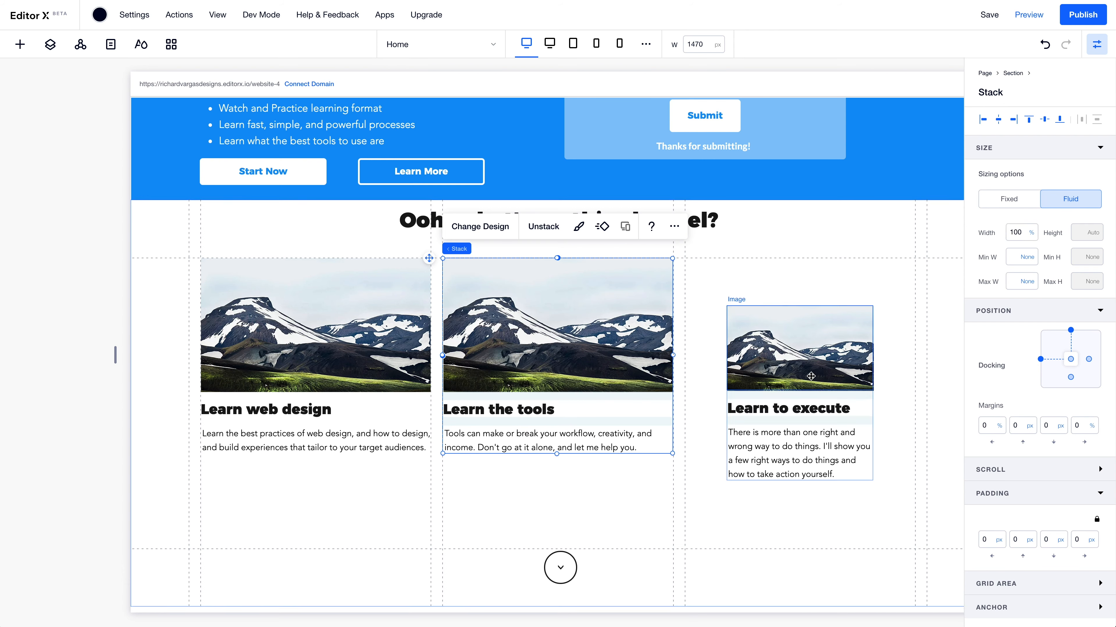
Set the "Learn to execute" stack's width to 100% and try to align it to the top-left of its cell
click(811, 387)
click(750, 398)
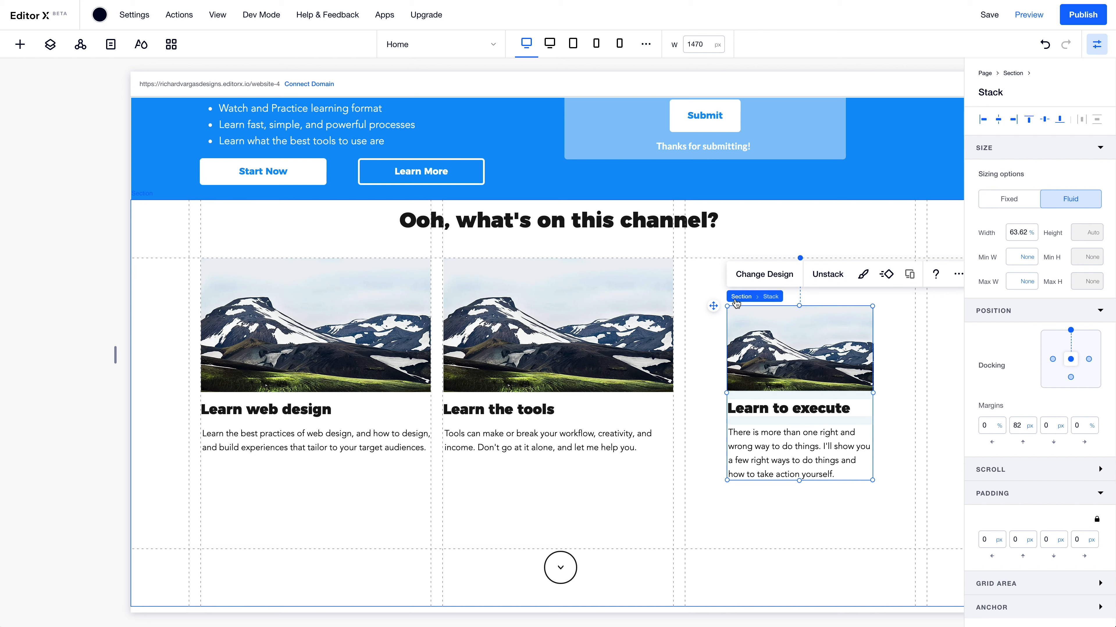
click(1012, 236)
text(1)
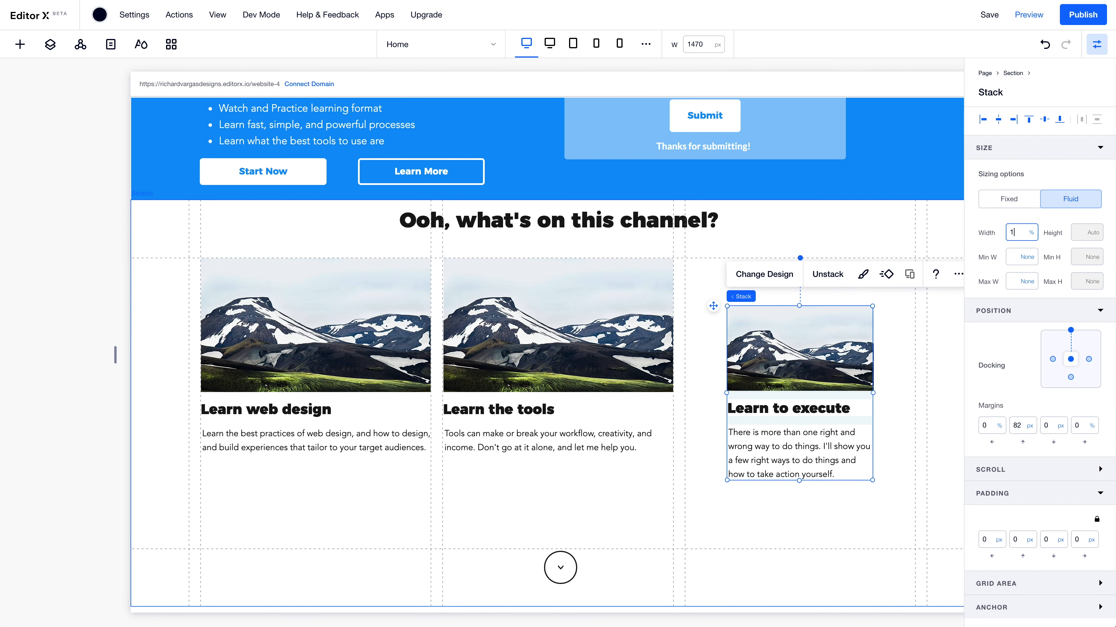
text(00)
key(Return)
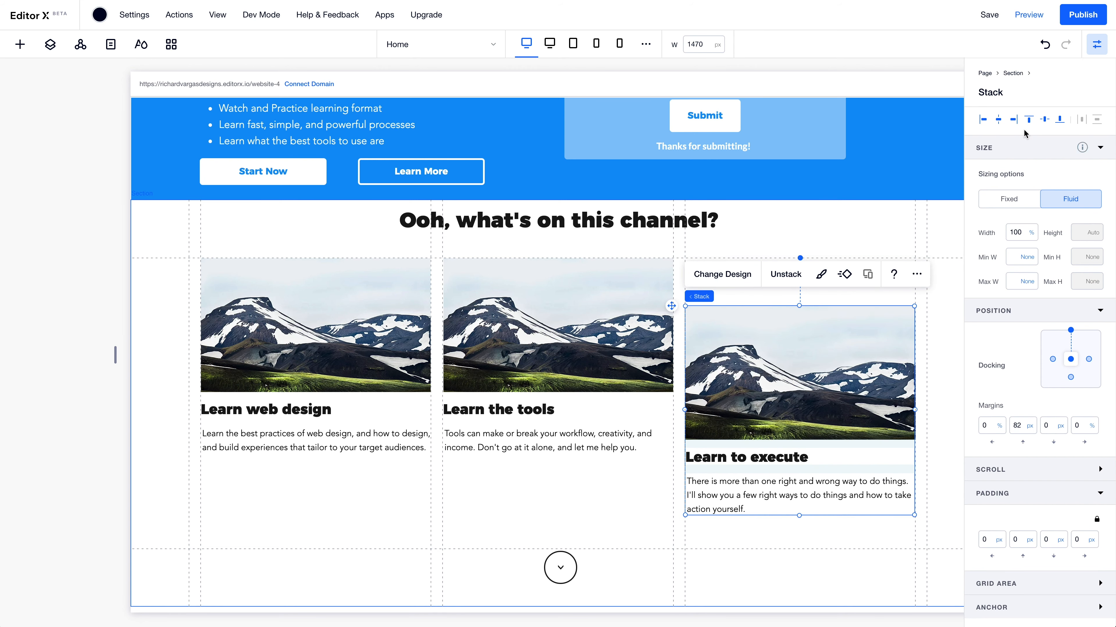
click(983, 122)
click(1030, 122)
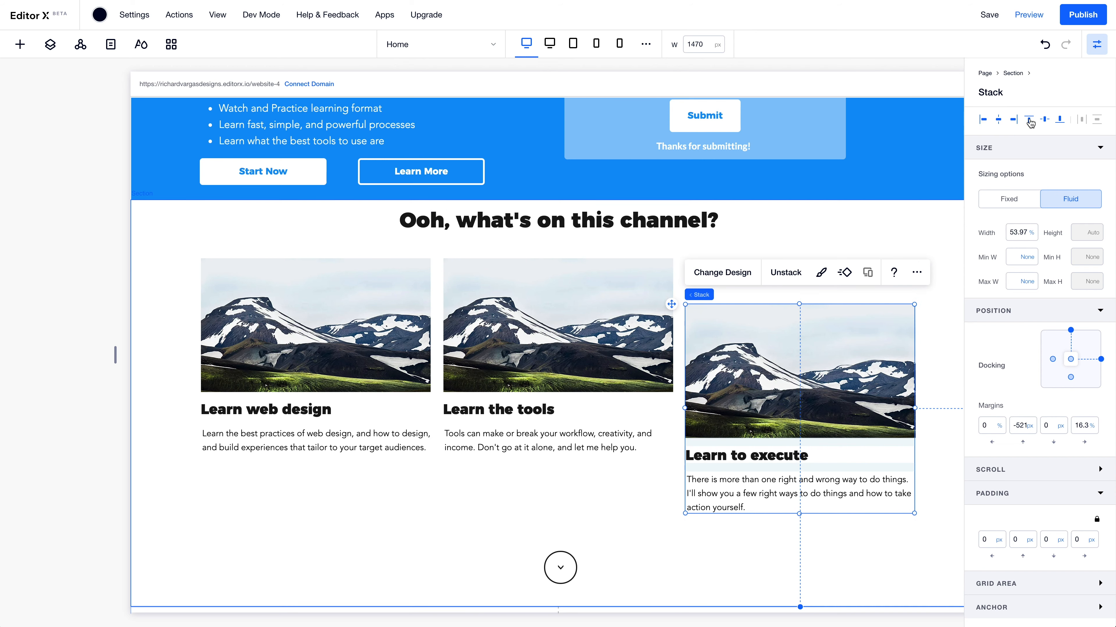
Undo the alignment and width changes on the "Learn to execute" stack
key(ctrl+z)
key(ctrl+z)
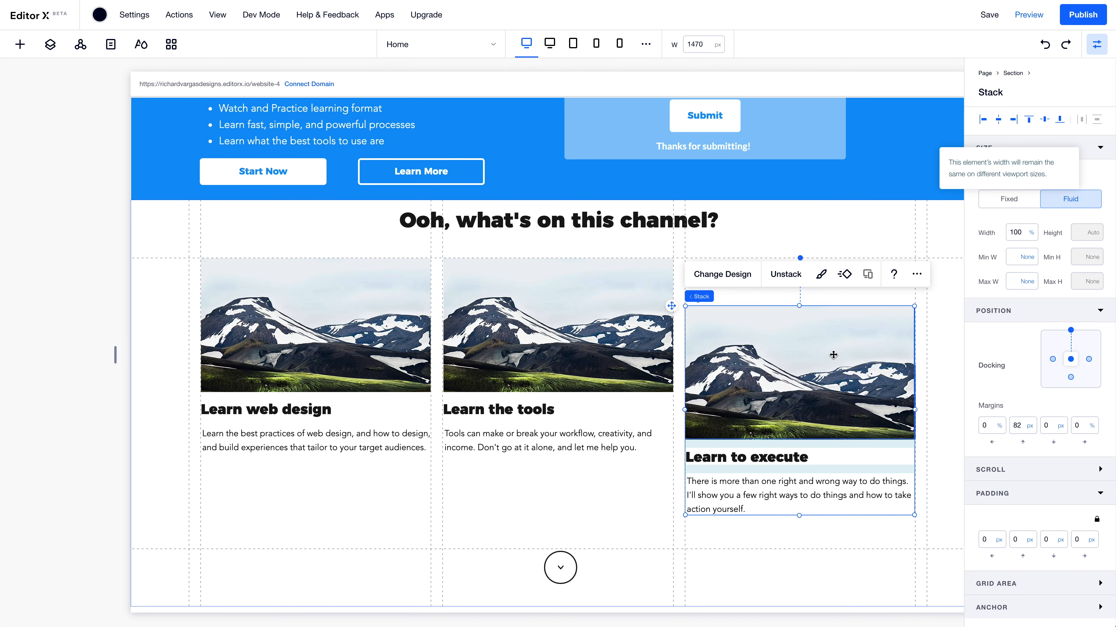
key(ctrl+z)
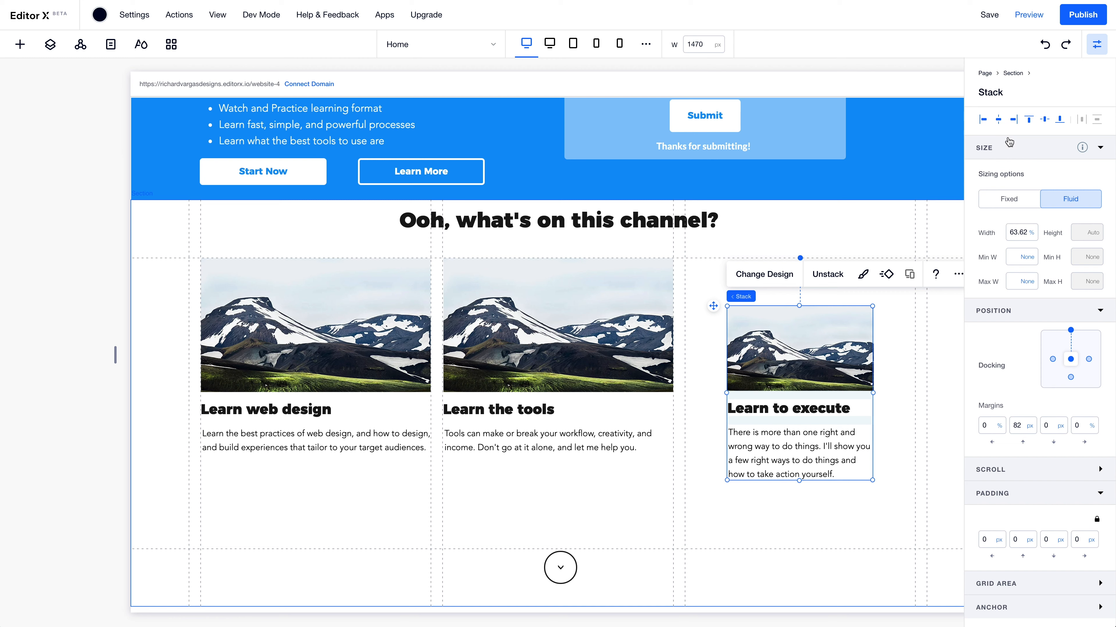
Align the "Learn to execute" stack to the left and top of its grid cell and set its width to 100%
click(984, 120)
click(1029, 119)
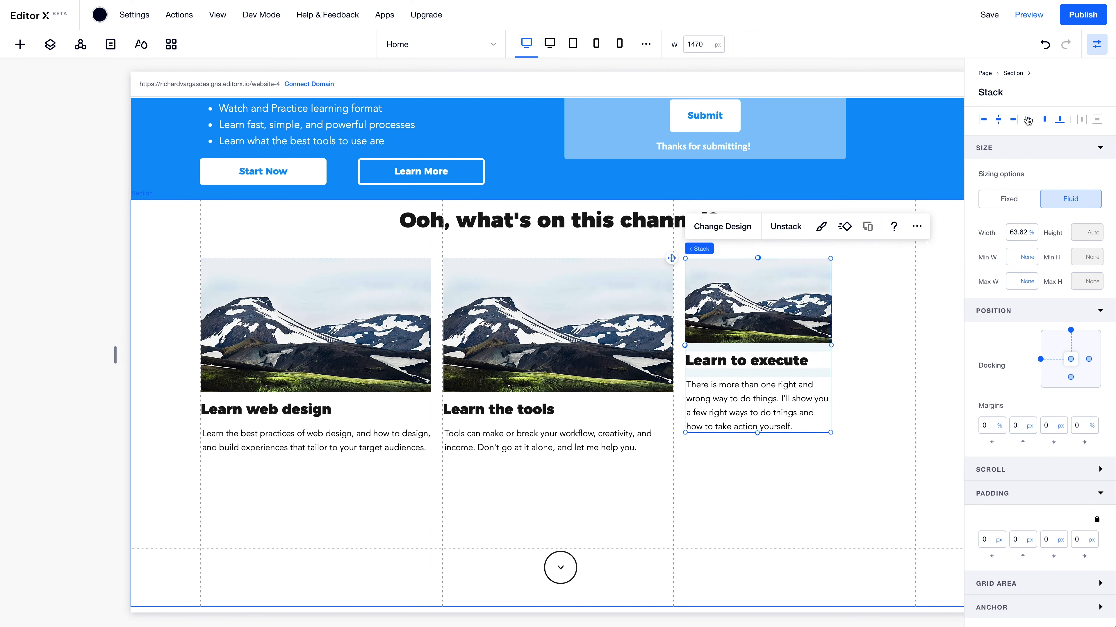
click(1019, 232)
text(100)
key(Return)
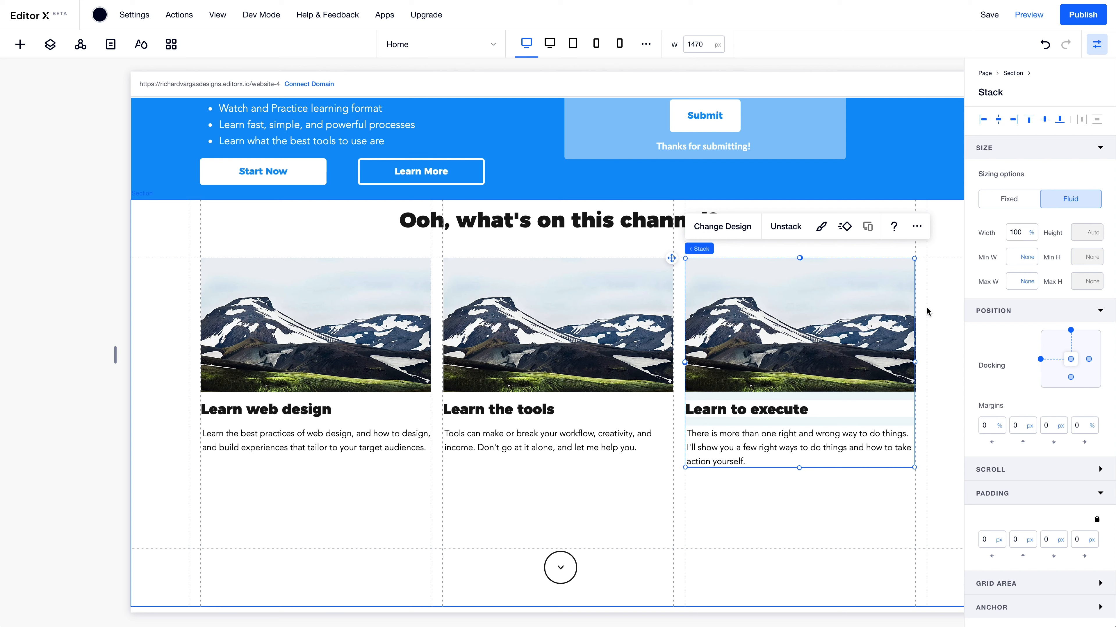
click(639, 478)
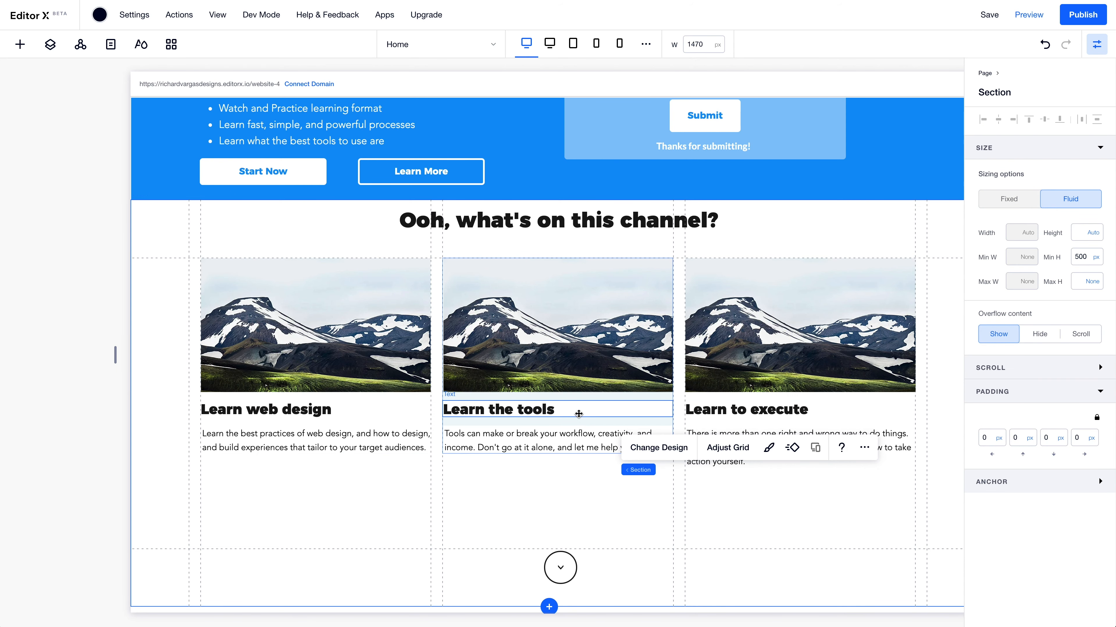
Set the width of the "Ooh, what's on this channel?" heading to 100%
scroll(684, 290, right, 2)
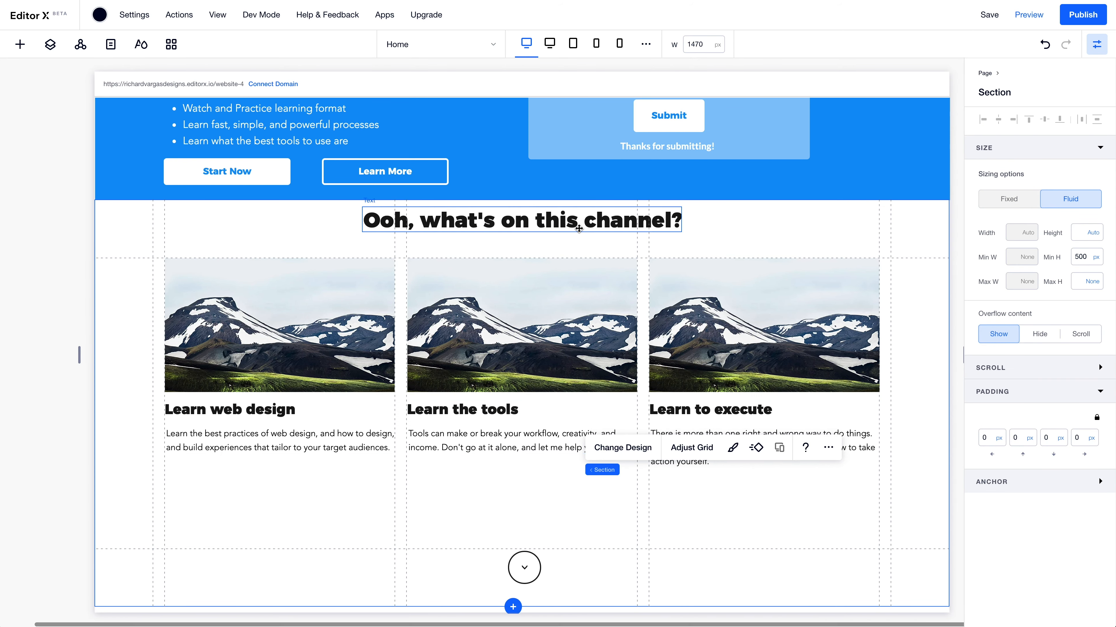
click(572, 224)
scroll(198, 230, right, 1)
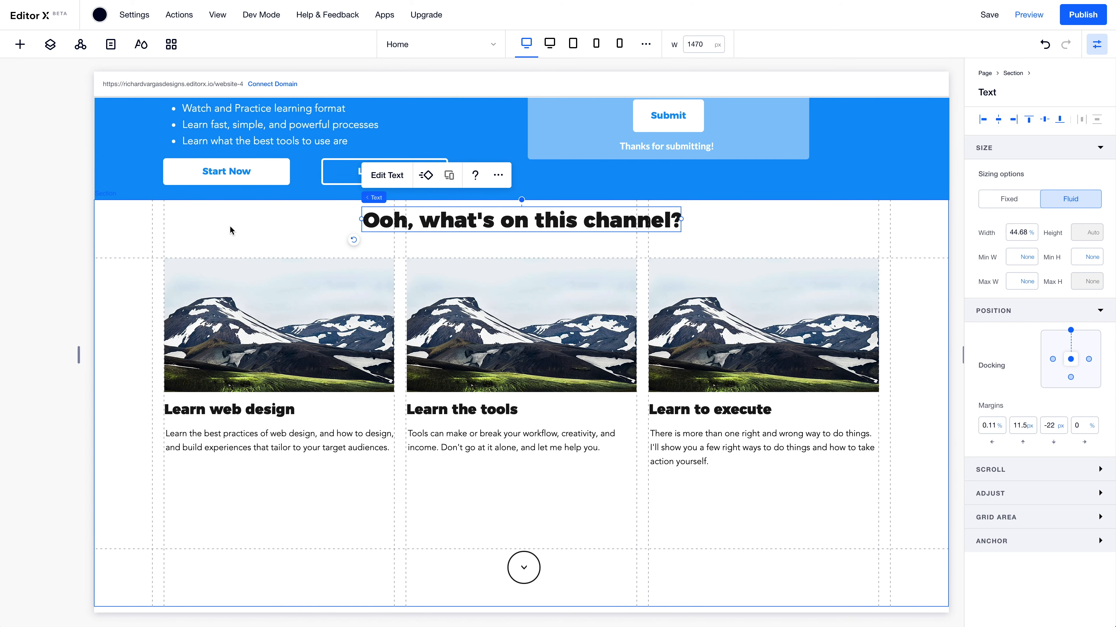
scroll(318, 231, right, 1)
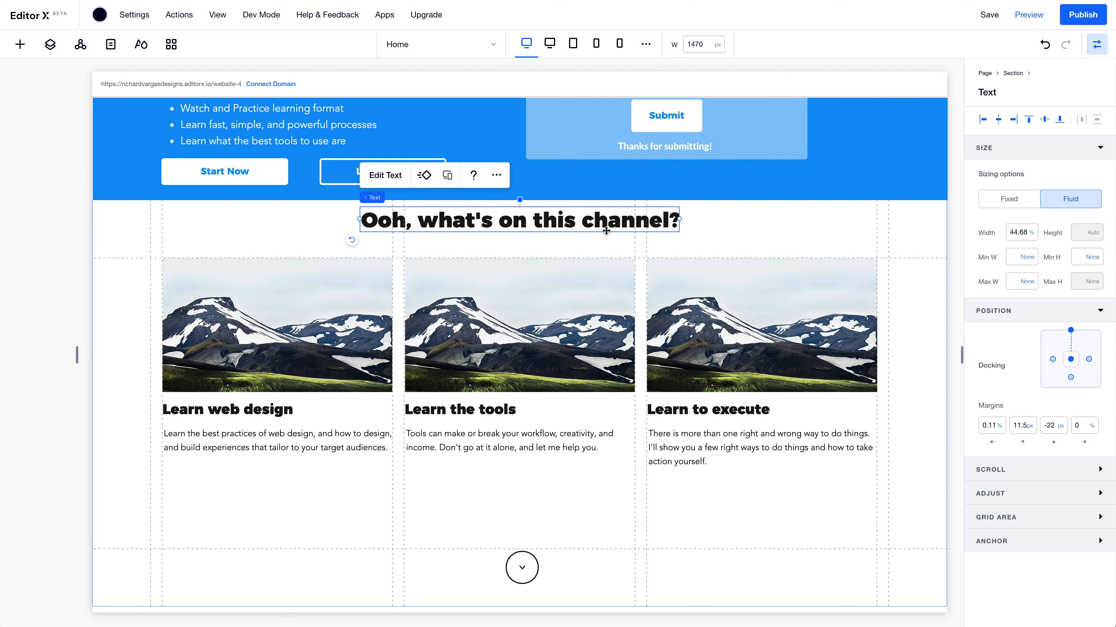
click(1016, 235)
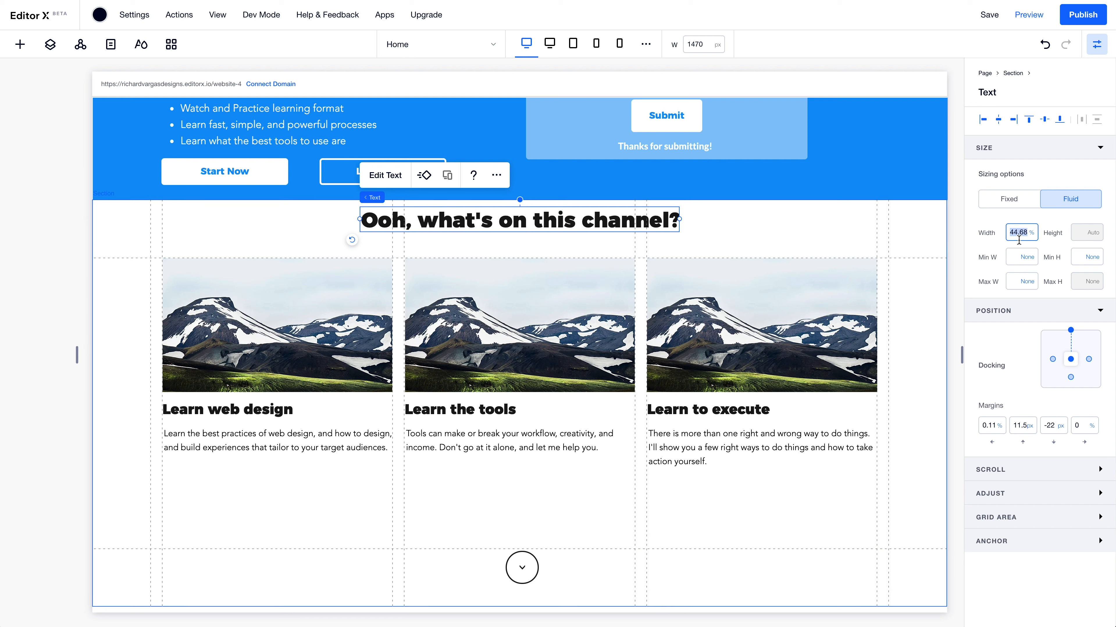
text(100)
key(Return)
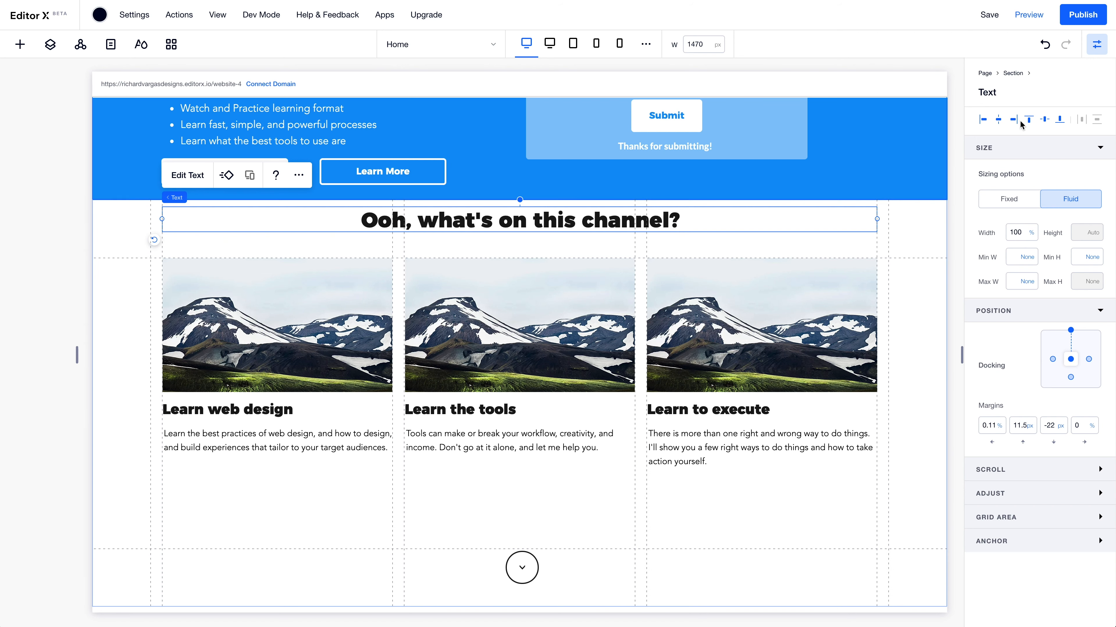
Try to center the heading vertically, undo it, and move the heading to about 20 px below the section's upper edge
click(1047, 120)
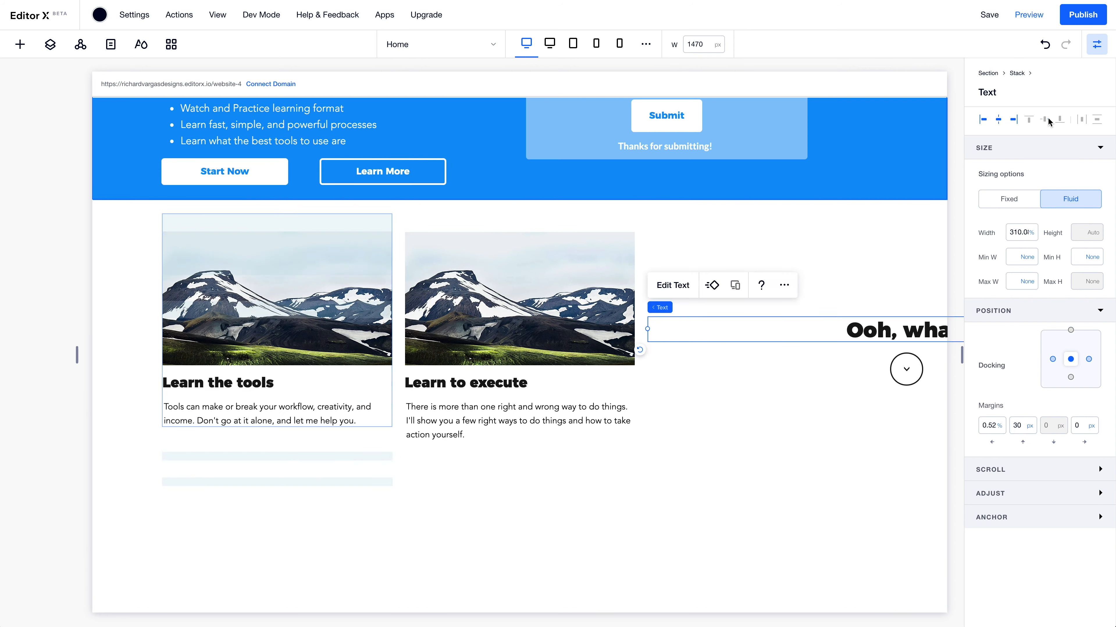
click(1029, 123)
key(ctrl+z)
drag(509, 226, 509, 231)
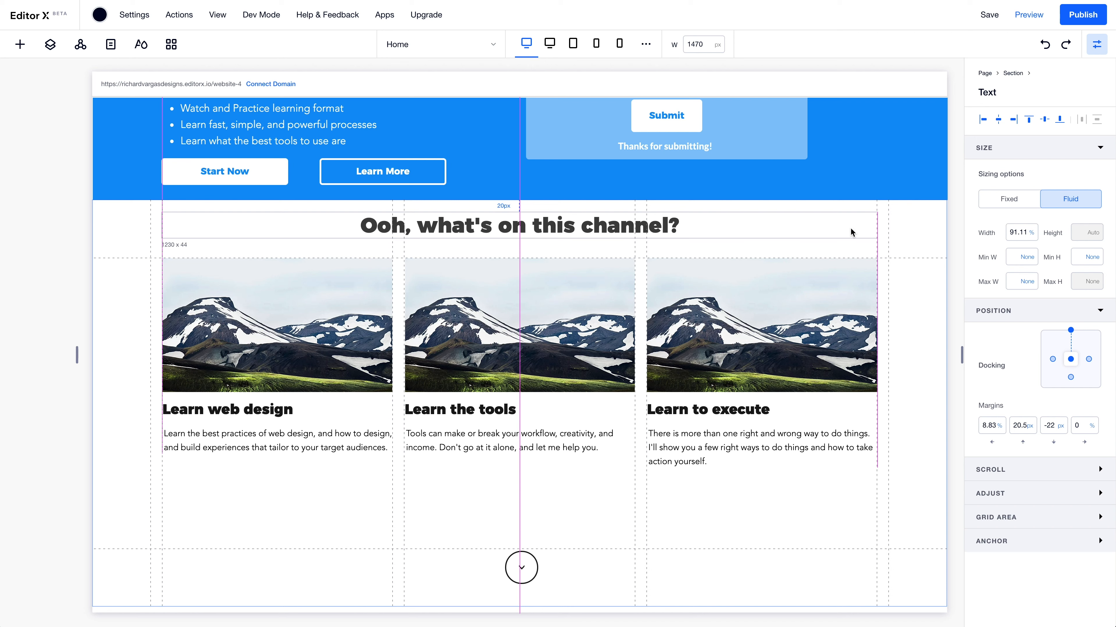
Set the heading's width to 50%, shift it slightly, and try centering it vertically before undoing that alignment
click(1025, 233)
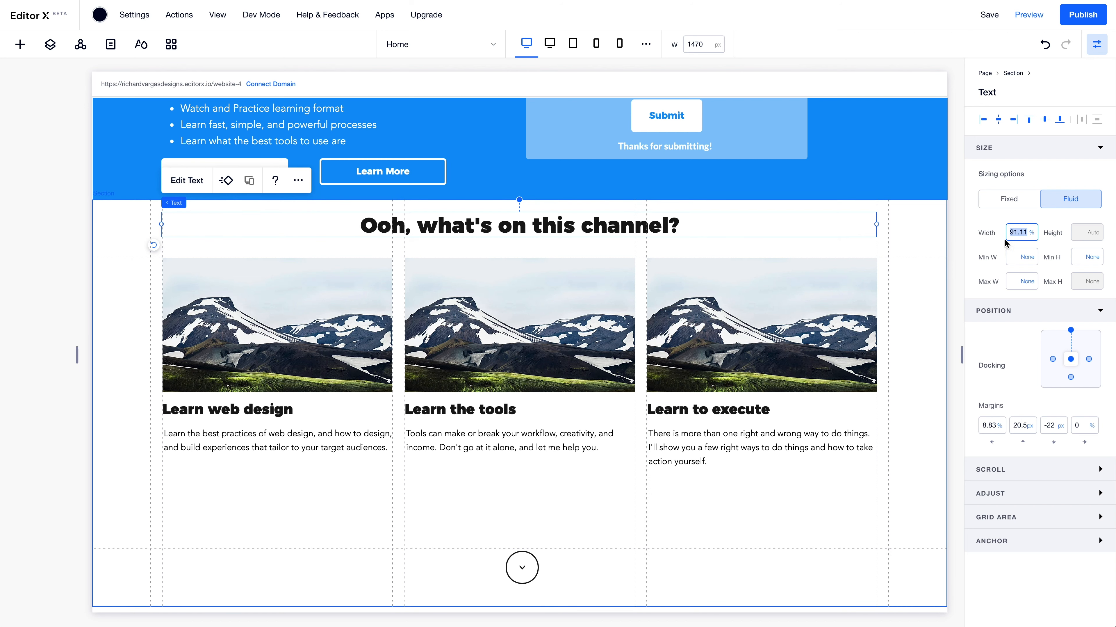
text(50)
key(Return)
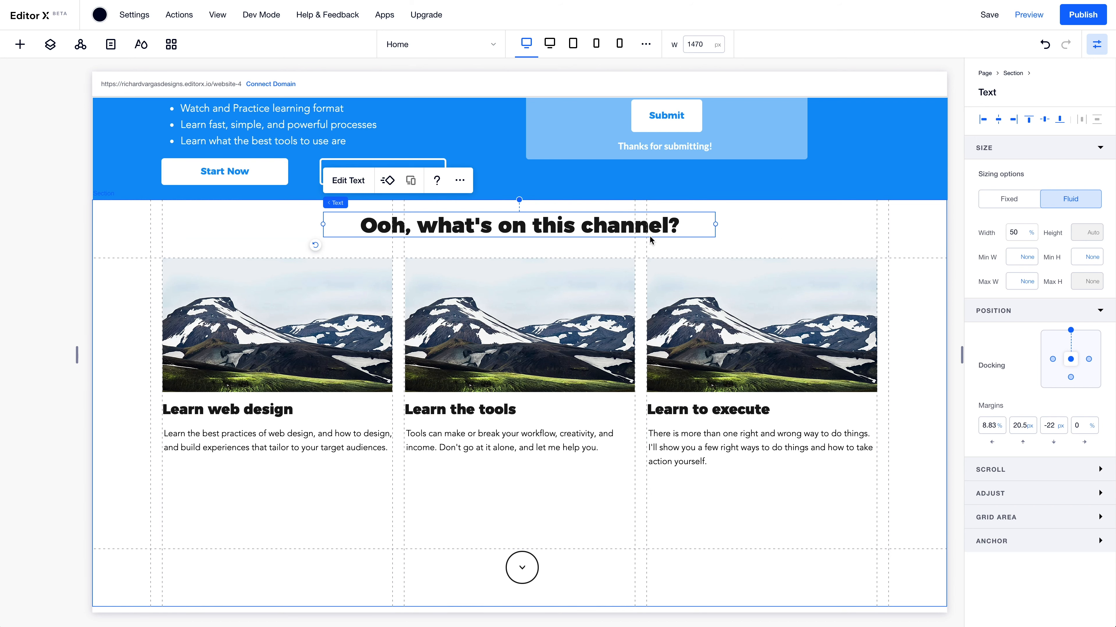
drag(479, 226, 475, 228)
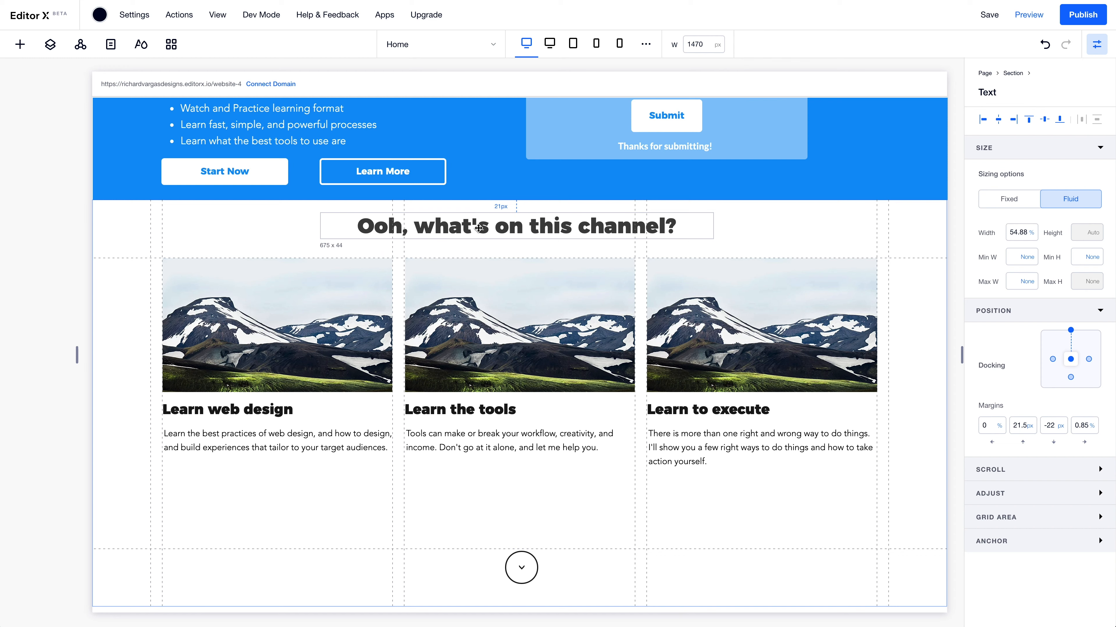
click(1046, 119)
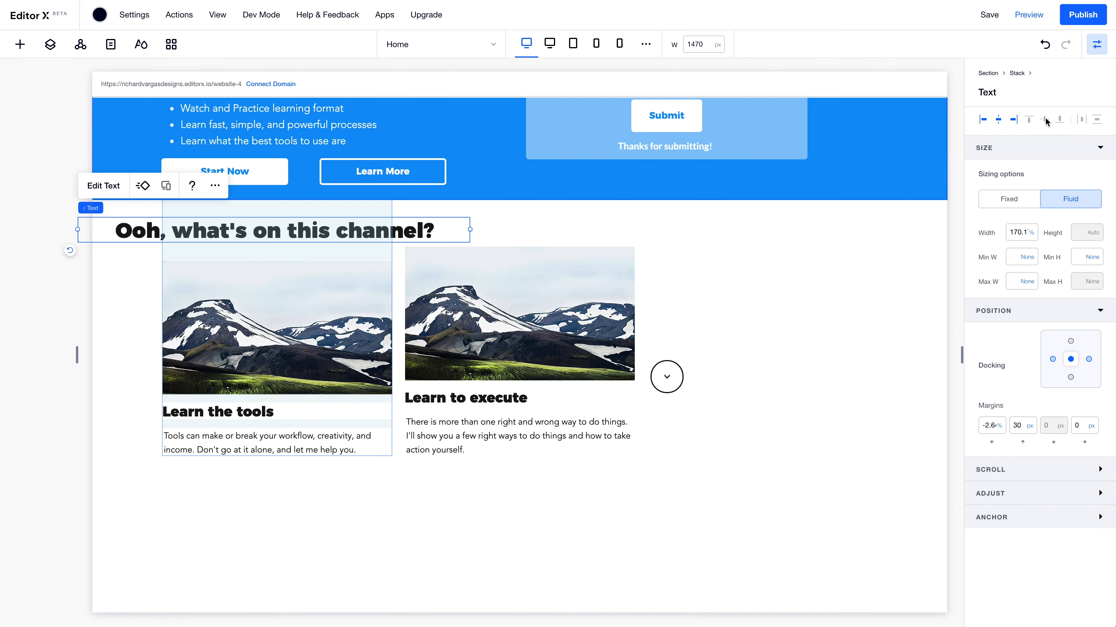
key(ctrl+z)
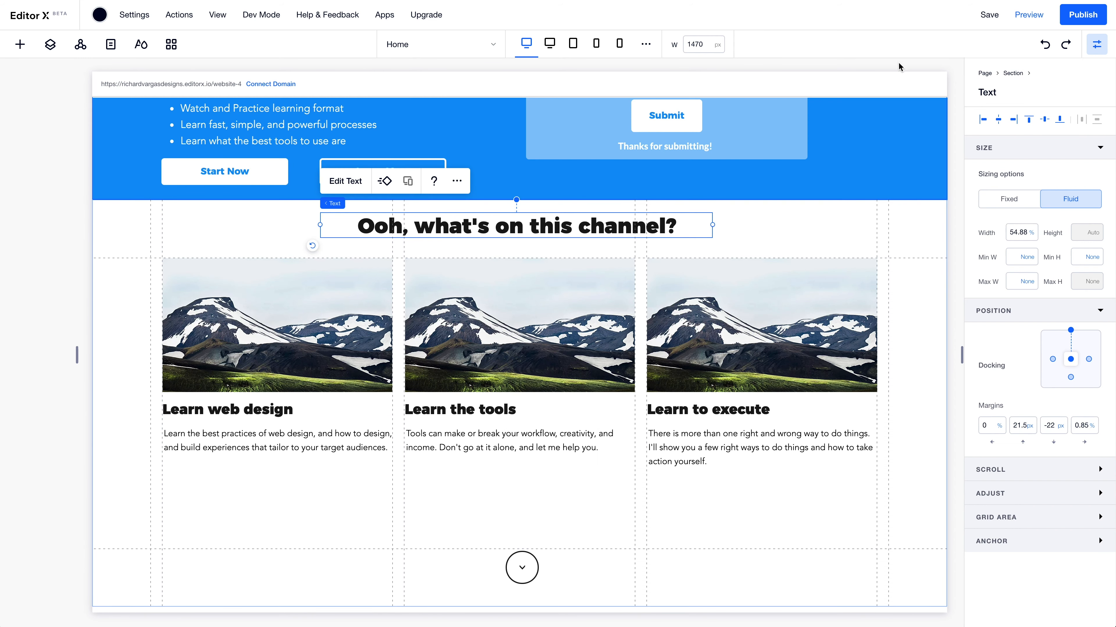
Save the site and switch the page to the largest desktop breakpoint
click(986, 19)
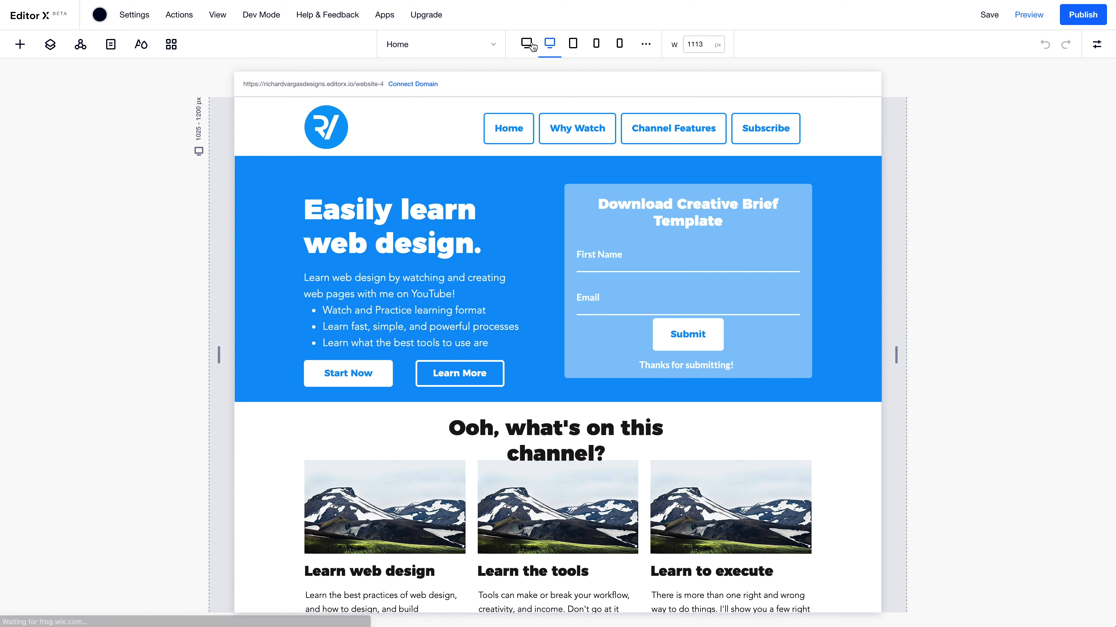
click(531, 45)
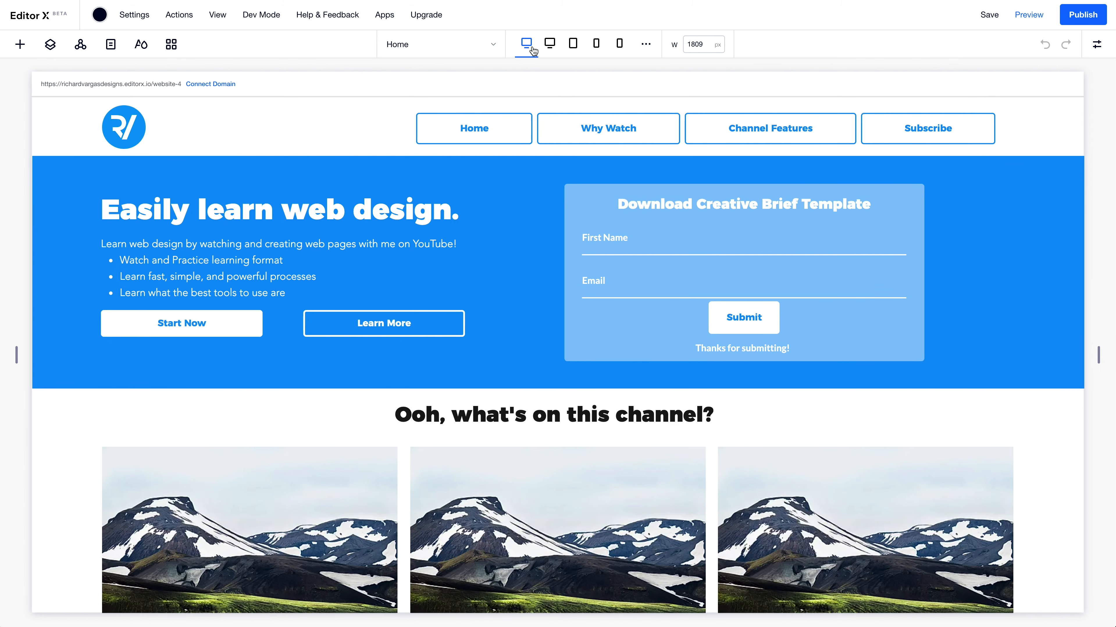
scroll(651, 214, down, 2)
Try to center the "Ooh, what's on this channel?" heading horizontally in its section and undo the alignment
click(556, 332)
click(1098, 44)
click(999, 121)
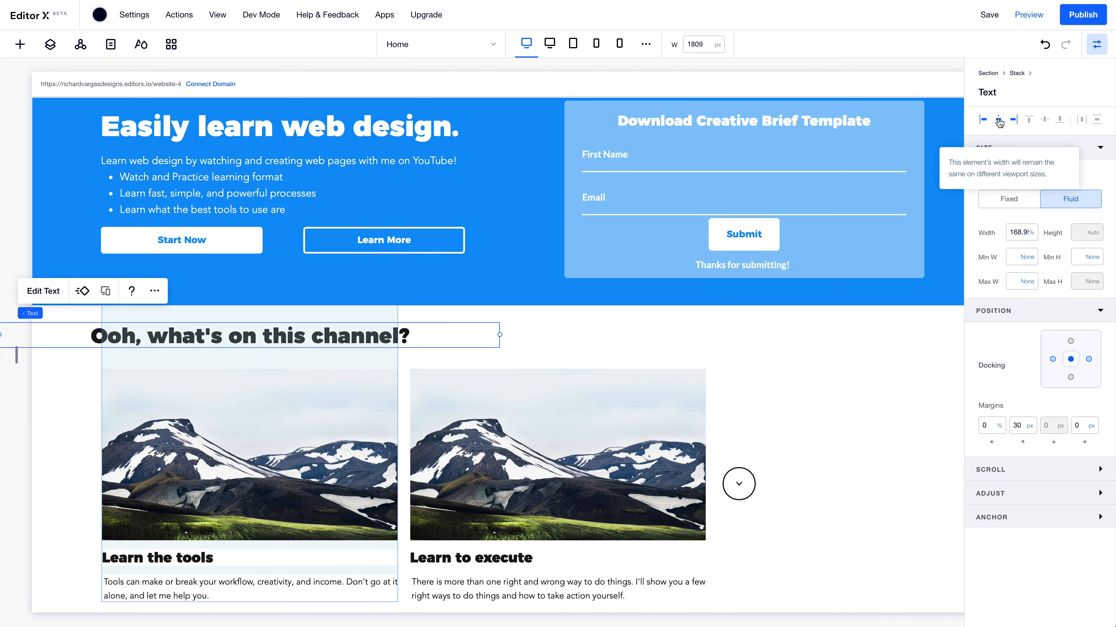
key(ctrl+z)
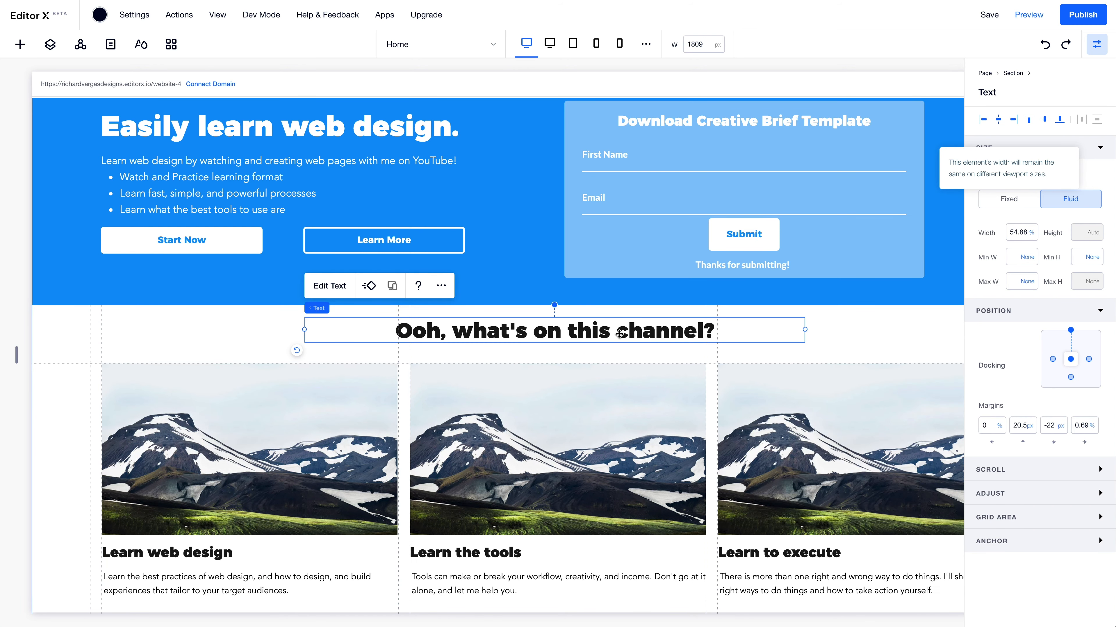
Shift the channel heading slightly within the section's upper row and set its width to 100%
drag(603, 334, 608, 330)
click(1022, 233)
text(100)
key(Return)
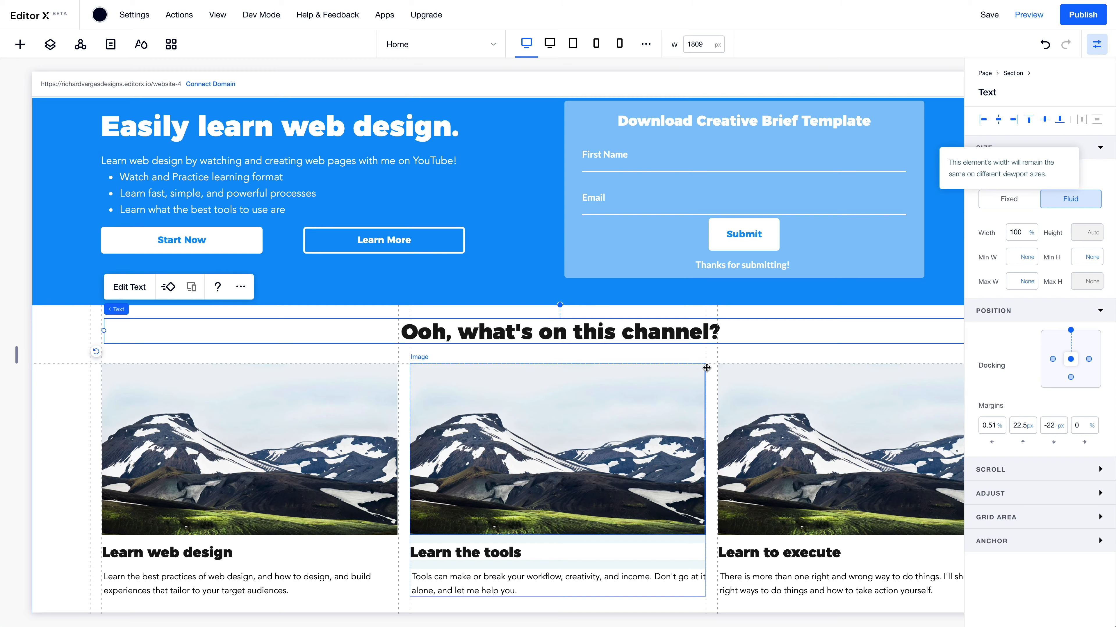
scroll(883, 319, right, 3)
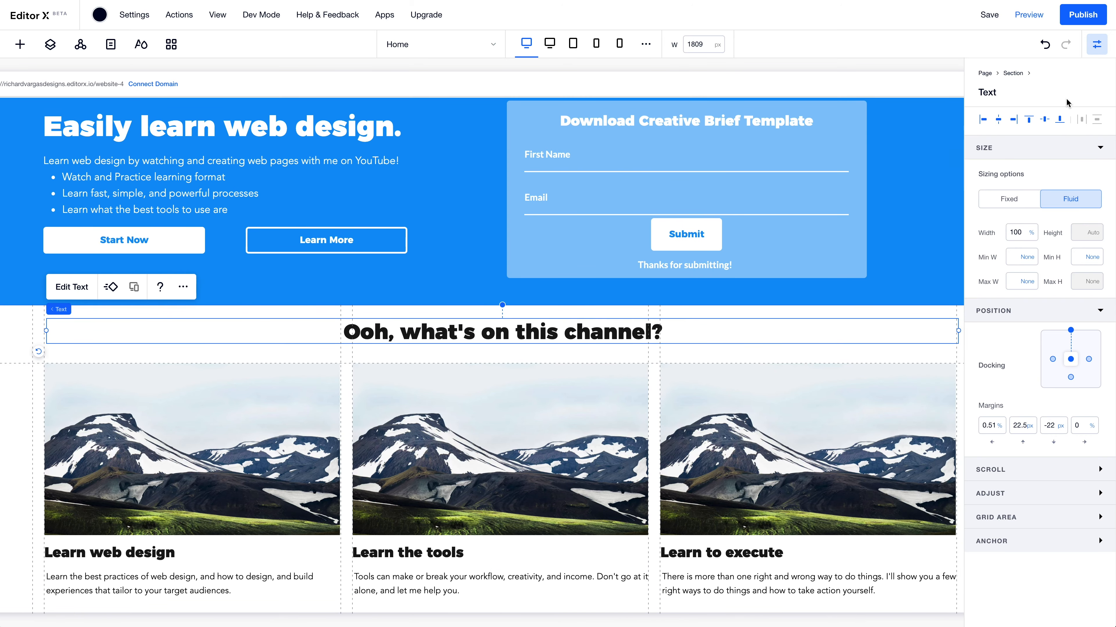
click(1097, 44)
click(1097, 45)
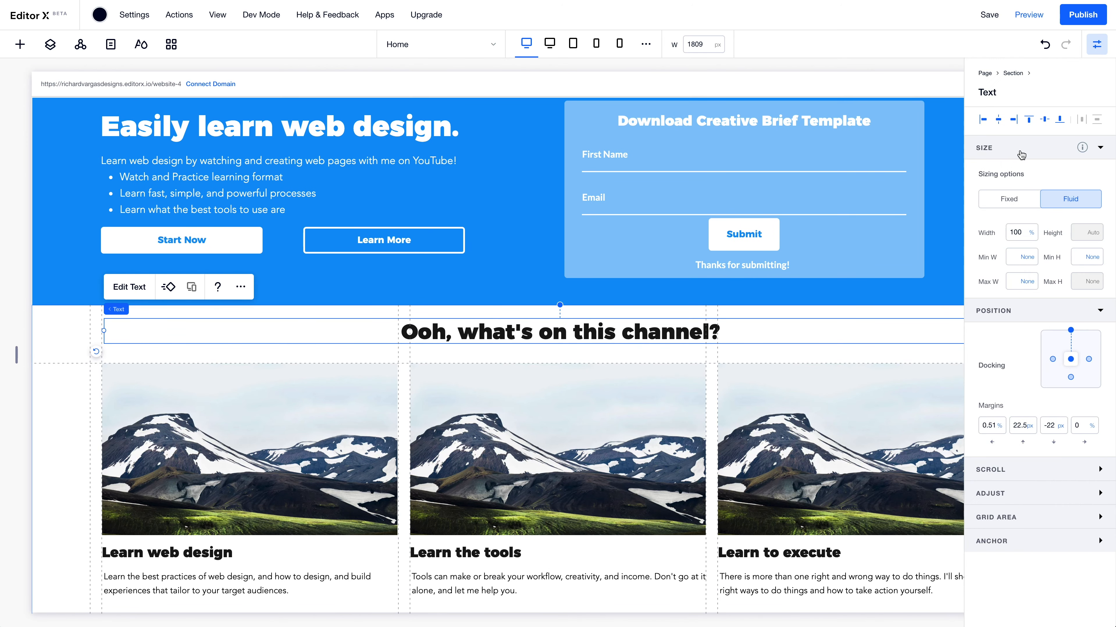
Try left-aligning the heading, undo it, and move the heading in line with the outer edges of the three columns
click(986, 128)
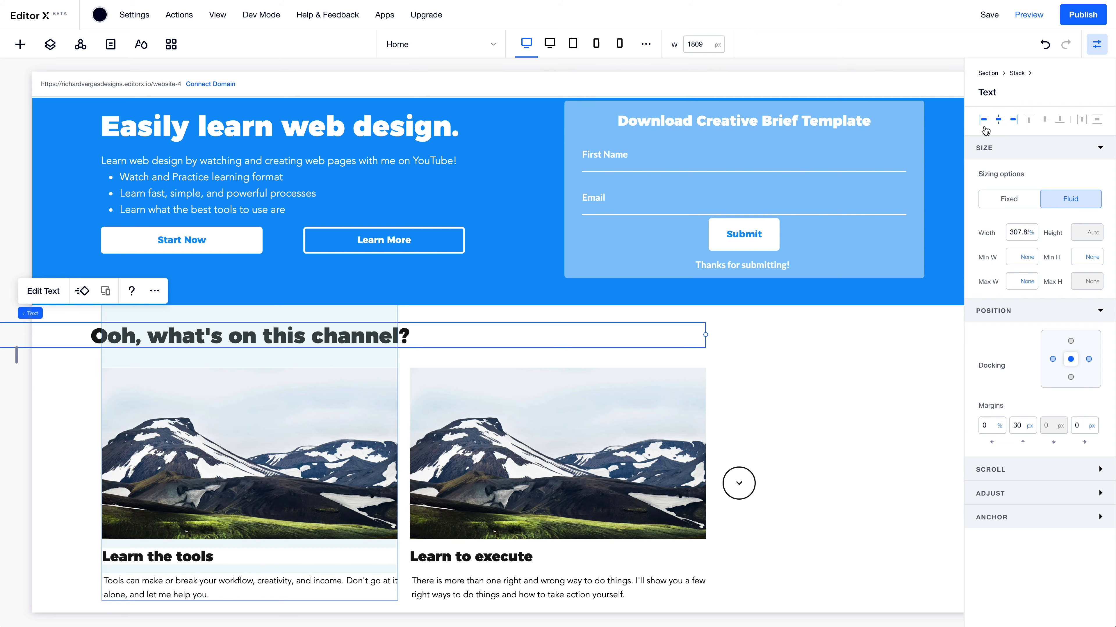
key(ctrl+z)
drag(608, 335, 607, 334)
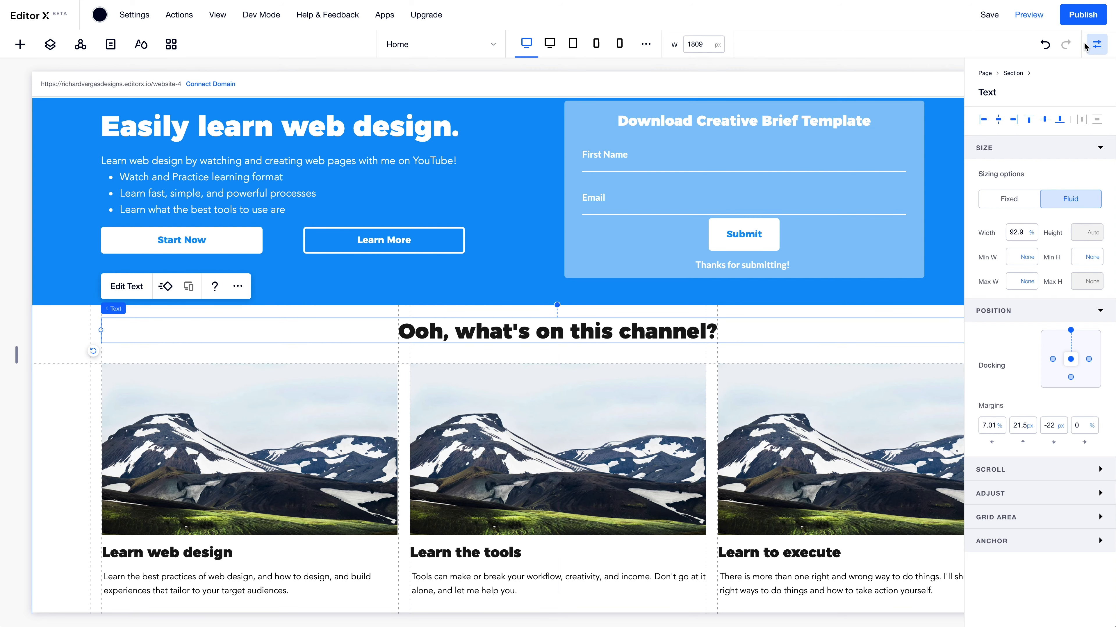
click(1096, 44)
Narrow the page canvas to the tablet breakpoint at 769 px wide
scroll(524, 394, down, 3)
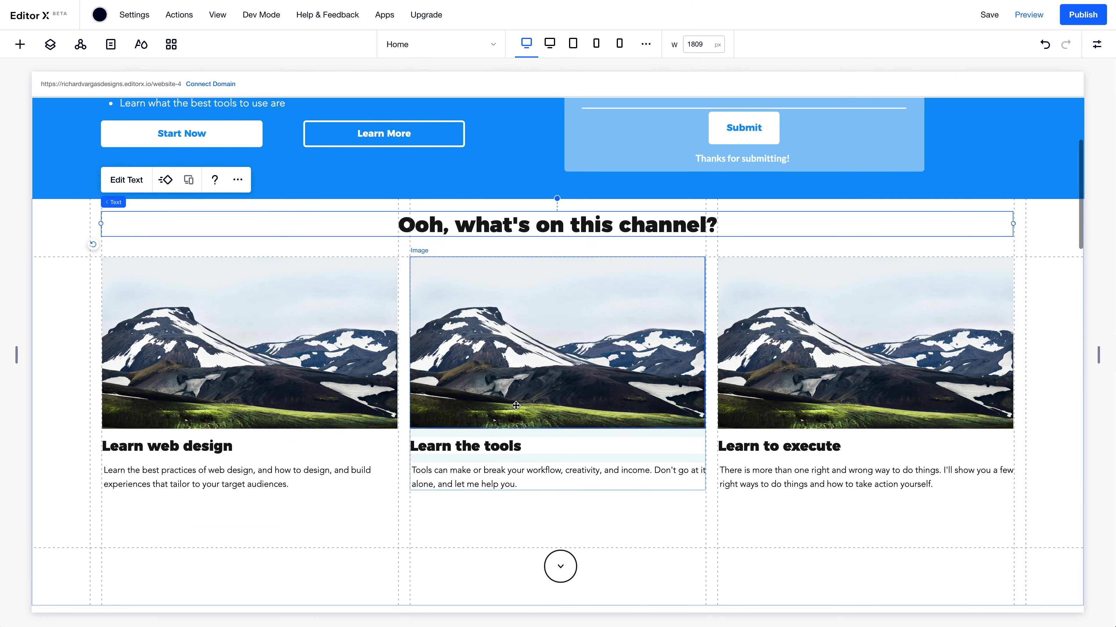
drag(1097, 355, 775, 356)
click(628, 272)
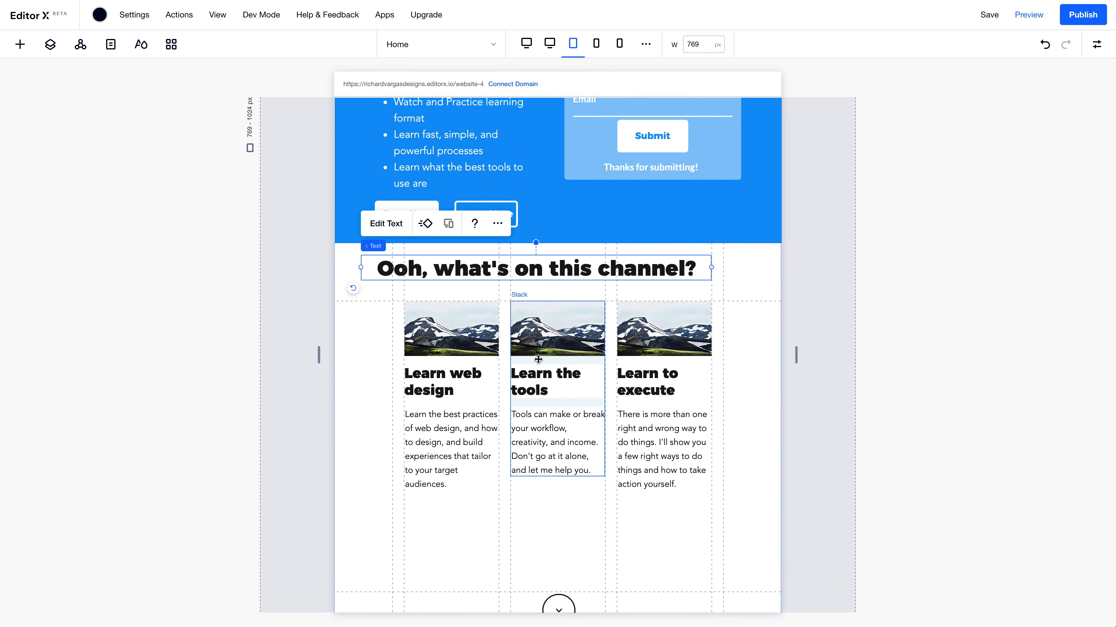
Open the channel section's grid for editing and set its far-left margin column to 50 px
click(357, 449)
scroll(358, 449, up, 3)
click(451, 416)
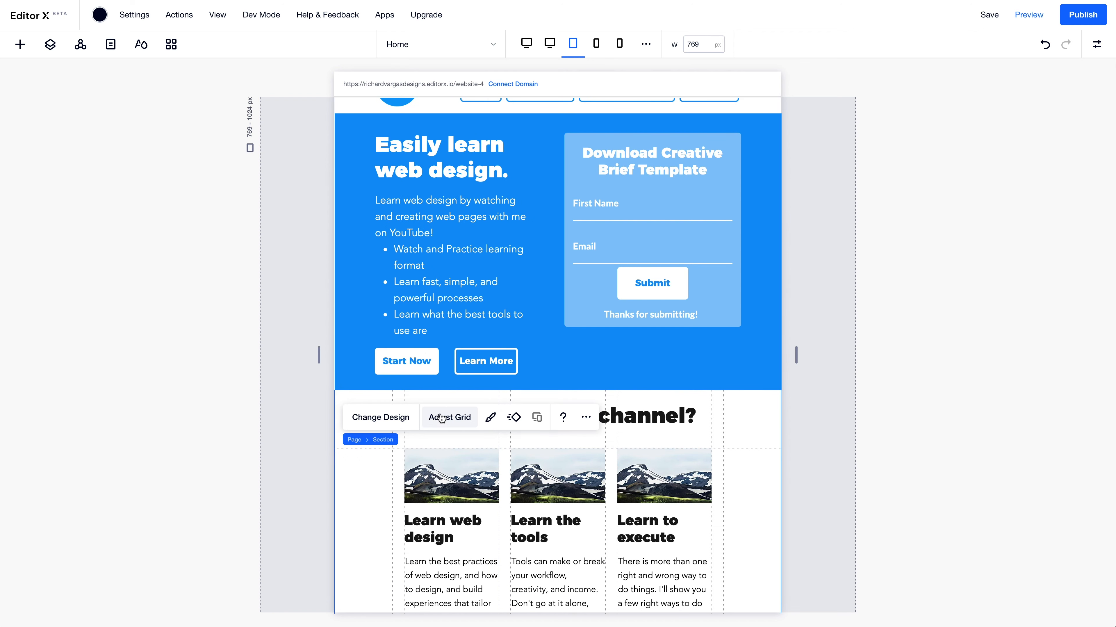
click(546, 348)
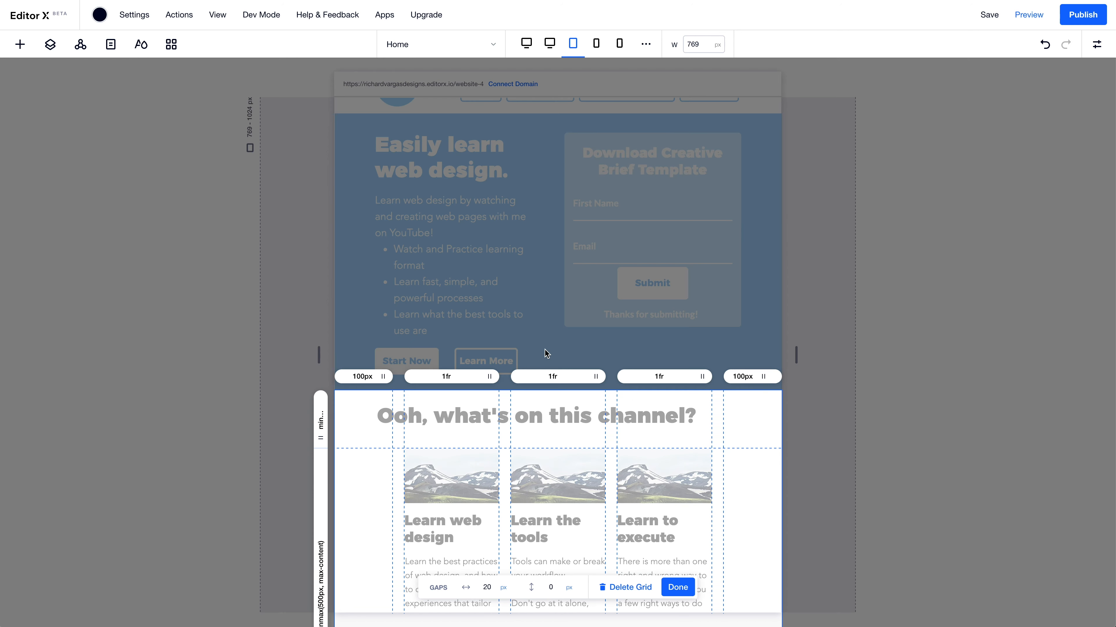
click(364, 377)
click(389, 412)
text(50)
Set the section grid's far-right margin column to 50 px and finish the grid adjustment
click(743, 376)
click(768, 415)
text(50)
click(678, 588)
scroll(675, 439, down, 1)
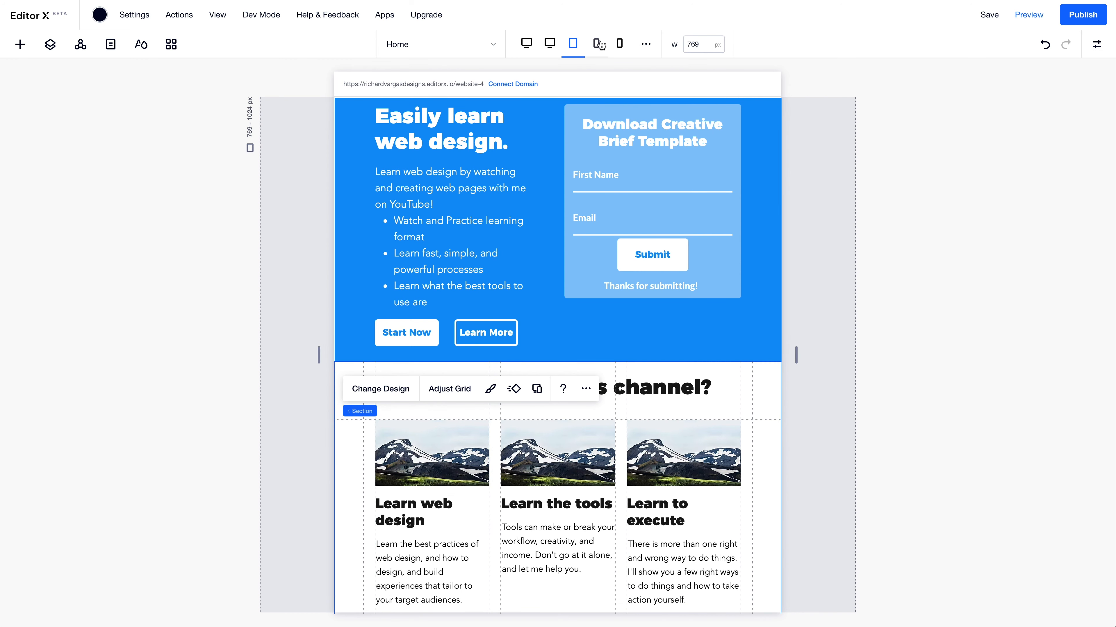
Compare the channel section's three-column layout at the mobile and tablet breakpoints
click(598, 47)
click(581, 46)
scroll(560, 247, down, 3)
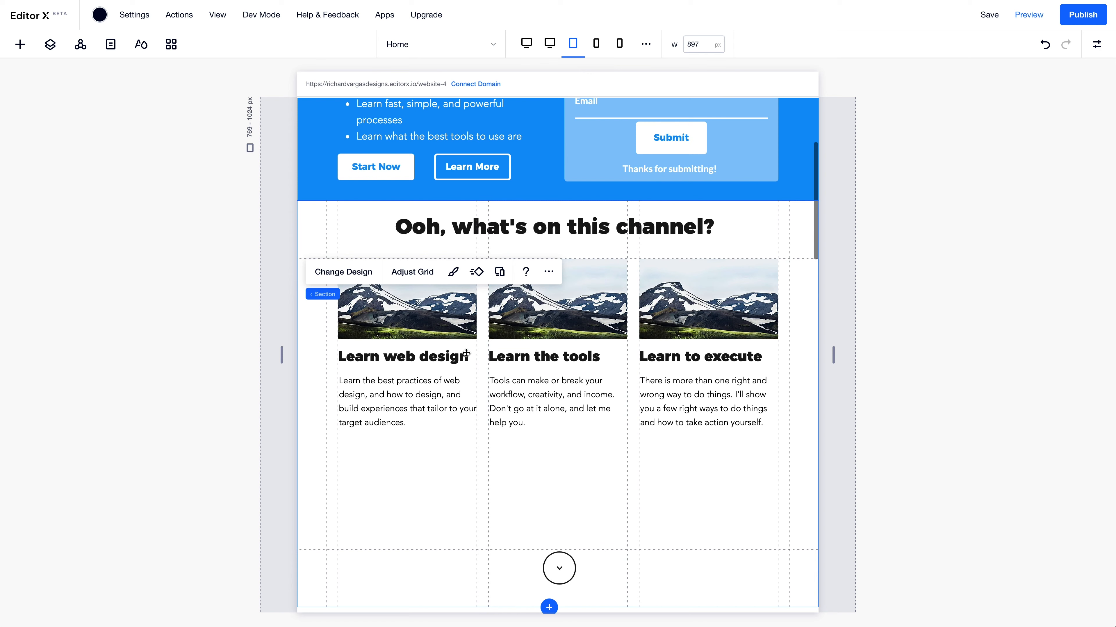
scroll(450, 465, down, 1)
Switch to the larger mobile breakpoint and widen the page canvas to 764 px
click(597, 44)
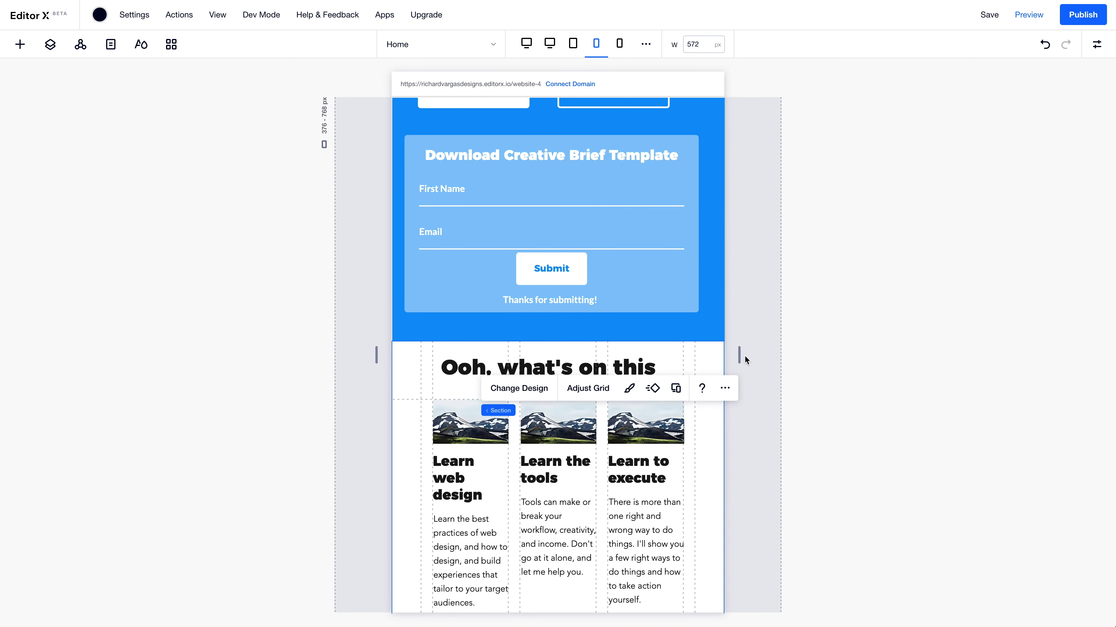
drag(740, 355, 795, 354)
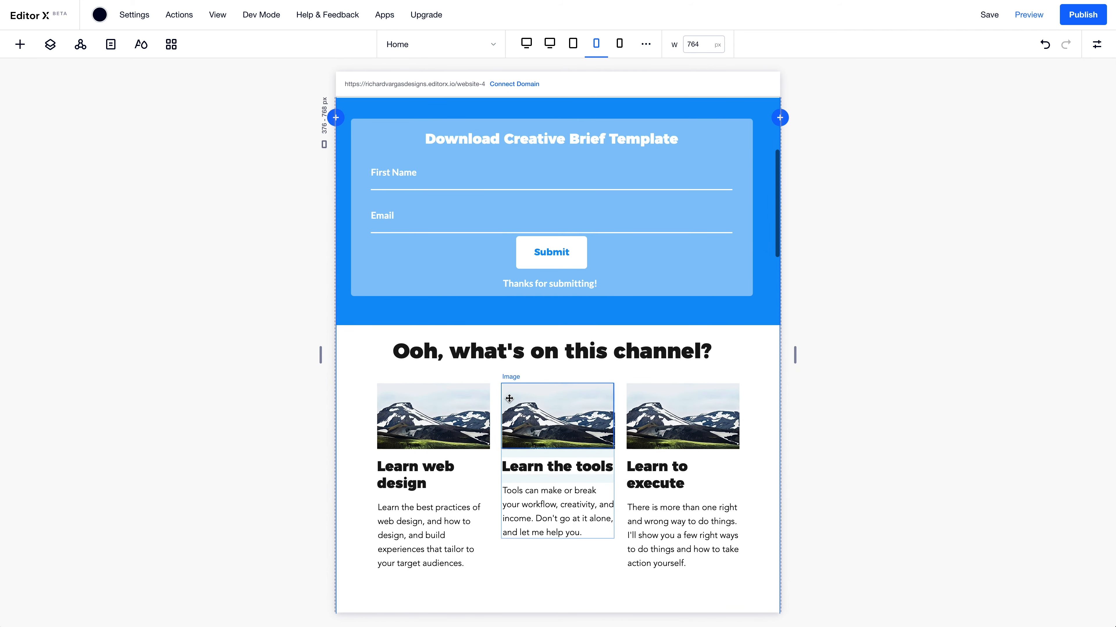
scroll(479, 401, down, 1)
Open the channel section's grid for editing and set its far-left margin column to 25 px
click(475, 402)
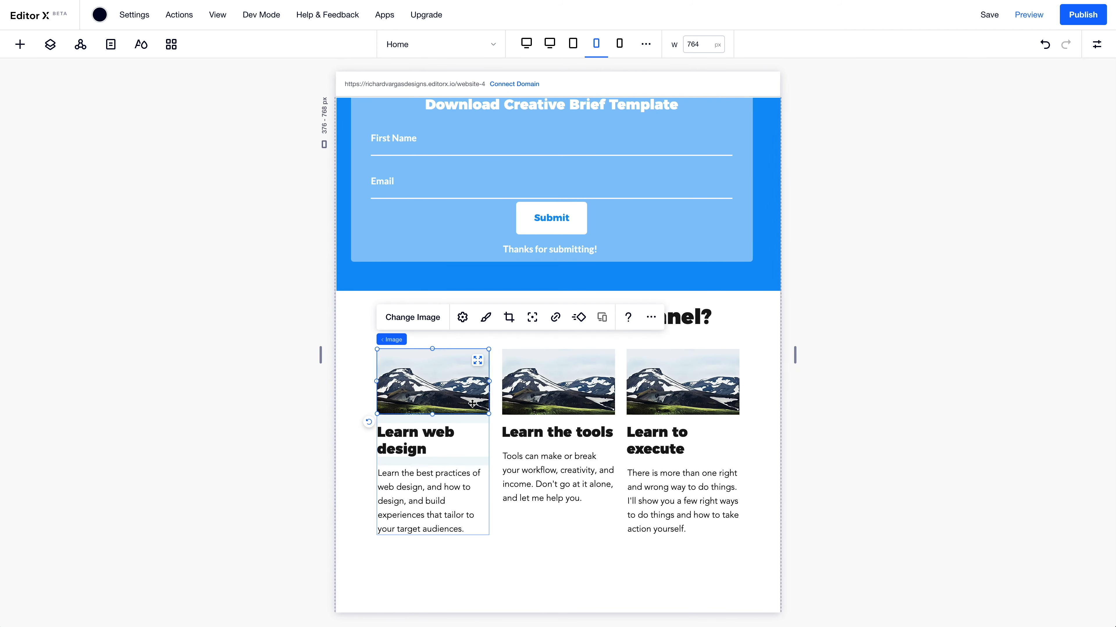
click(360, 339)
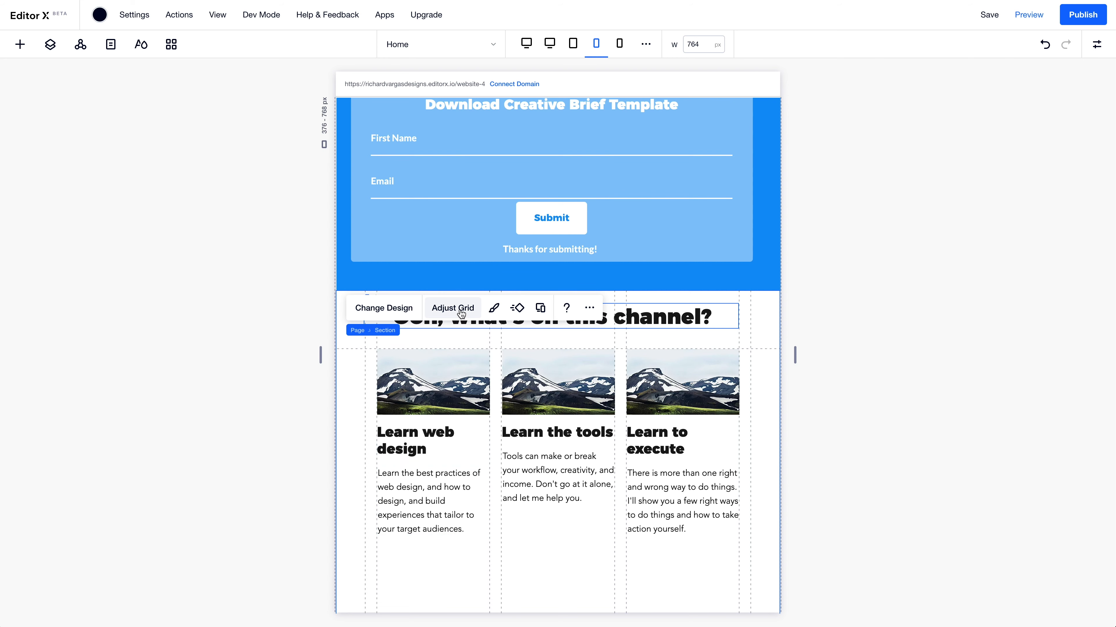
click(453, 308)
click(557, 355)
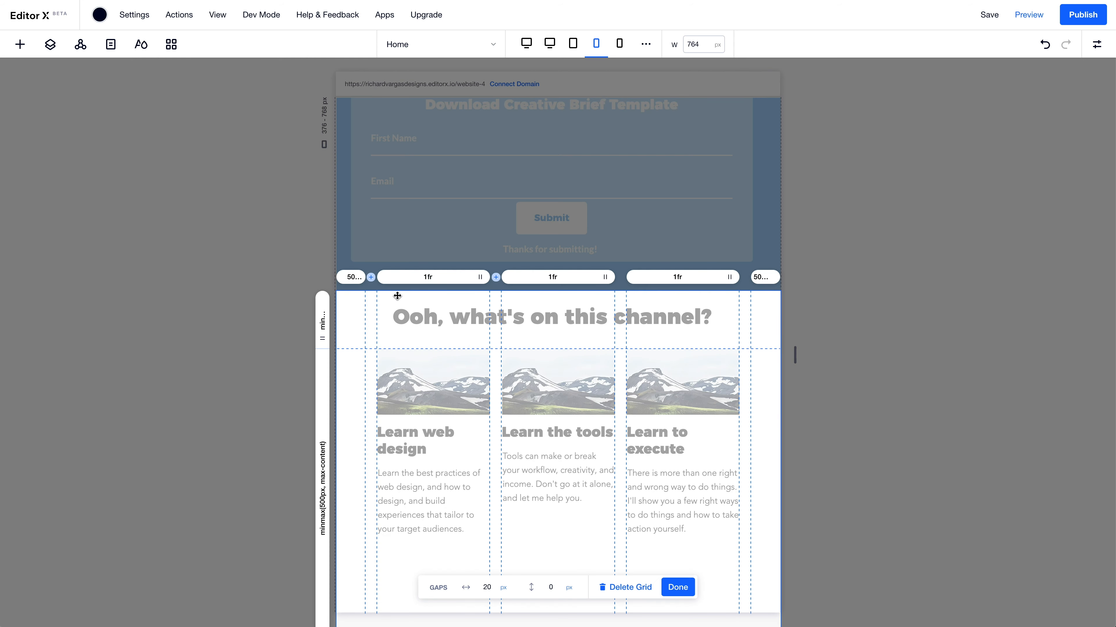
click(351, 276)
click(385, 317)
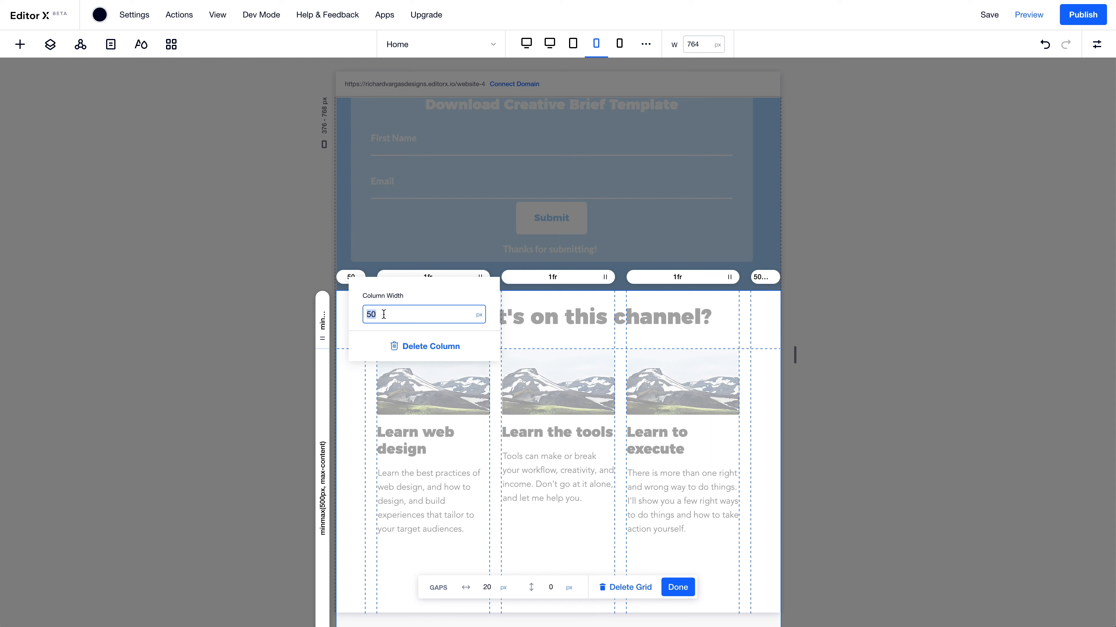
text(25)
Set the section grid's far-right margin column to 25 px and finish the grid adjustment
click(761, 276)
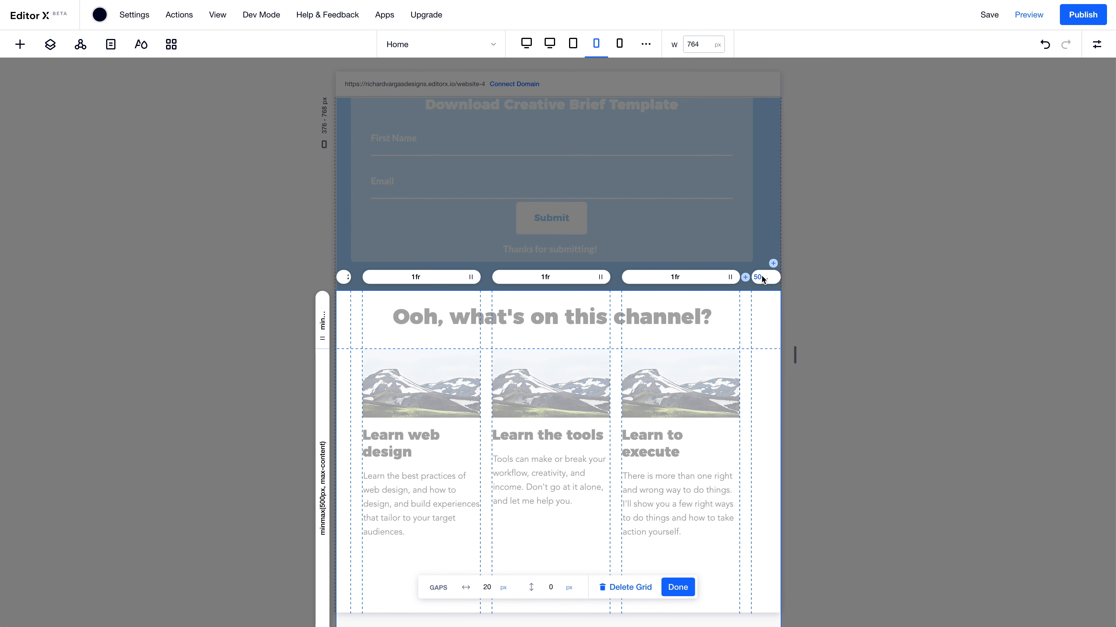
click(760, 277)
click(790, 313)
text(25)
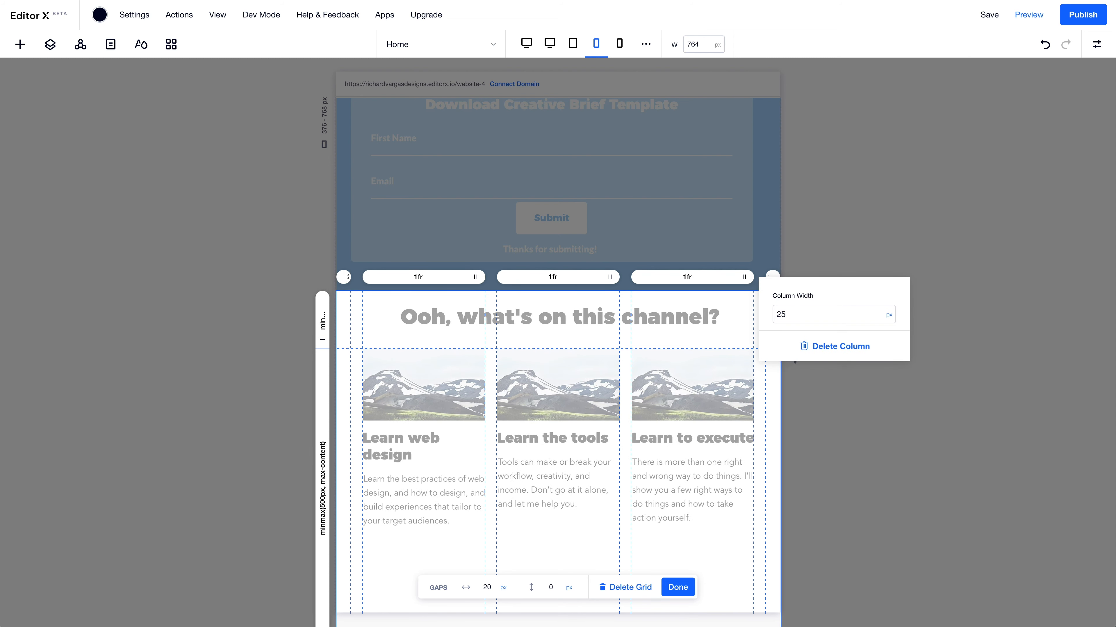
click(682, 589)
scroll(562, 523, down, 3)
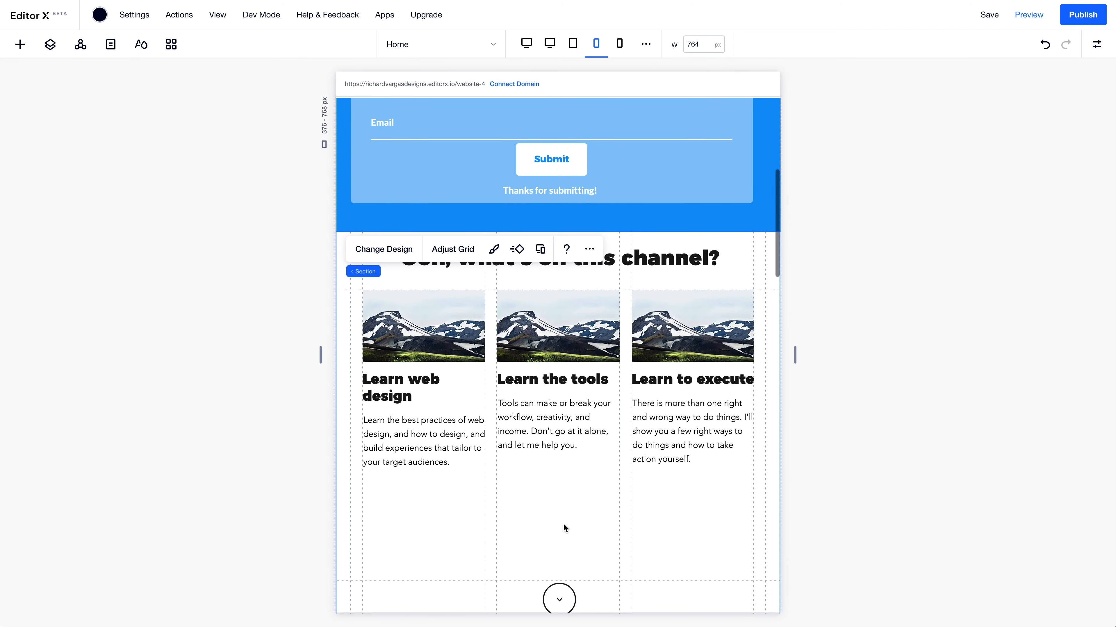
Try the 1x15 layout on the channel section's grid, check how the stacks rearrange, and undo the layout change
click(462, 419)
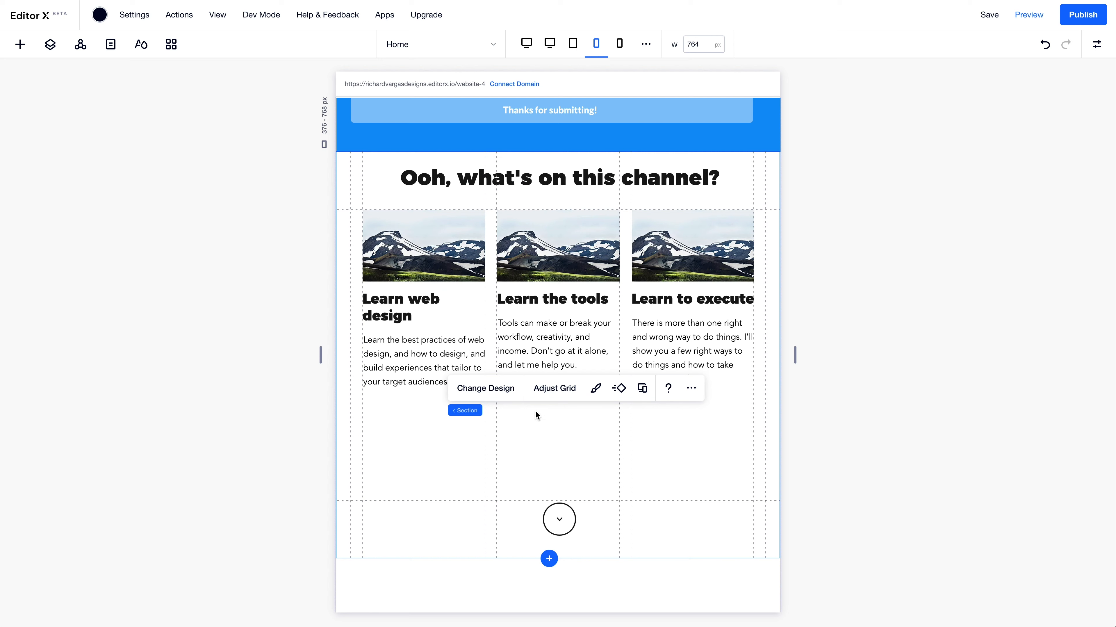
click(546, 396)
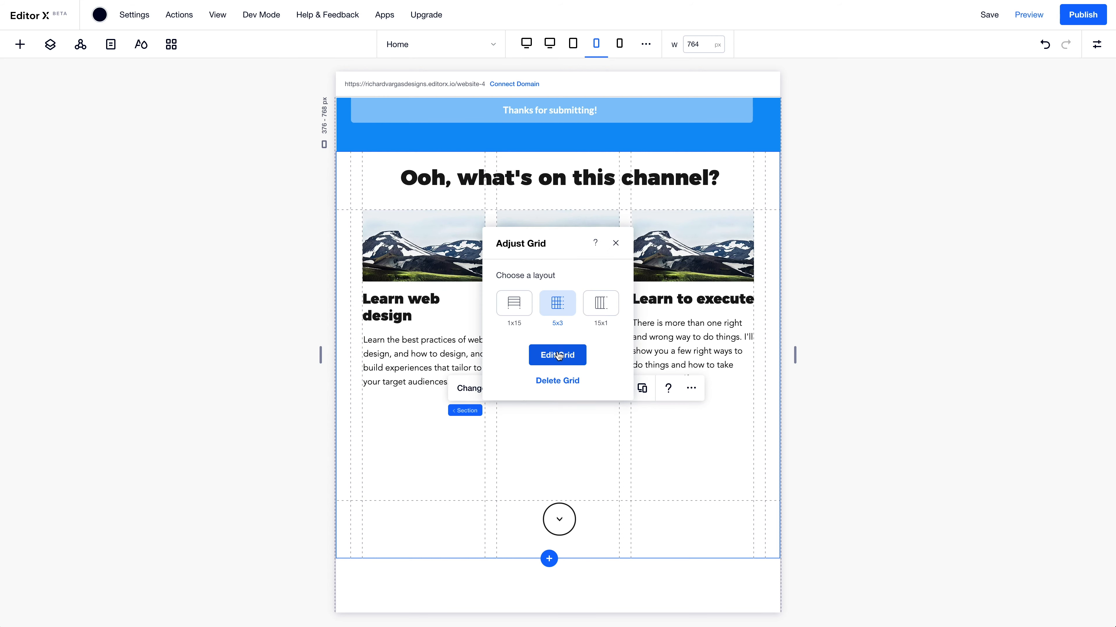
click(518, 309)
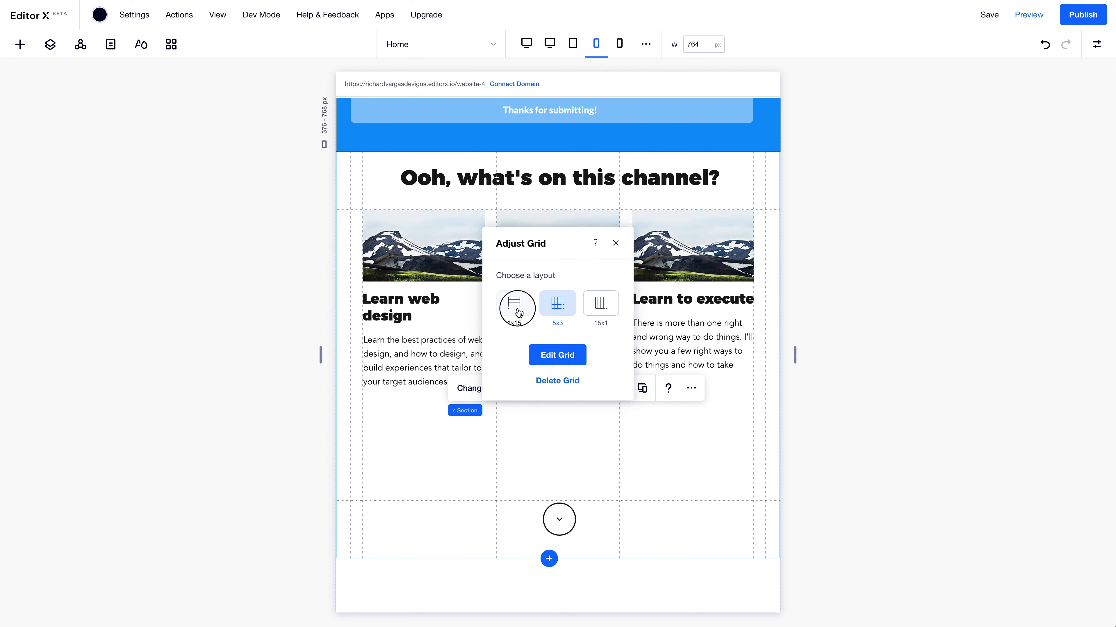
scroll(534, 319, down, 15)
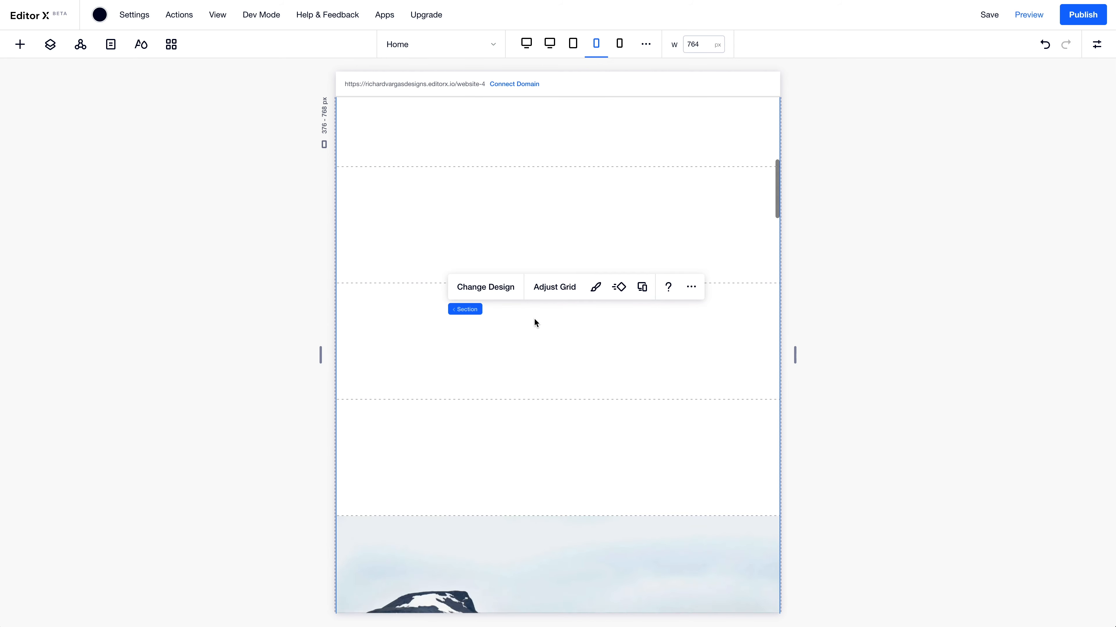
scroll(535, 321, up, 15)
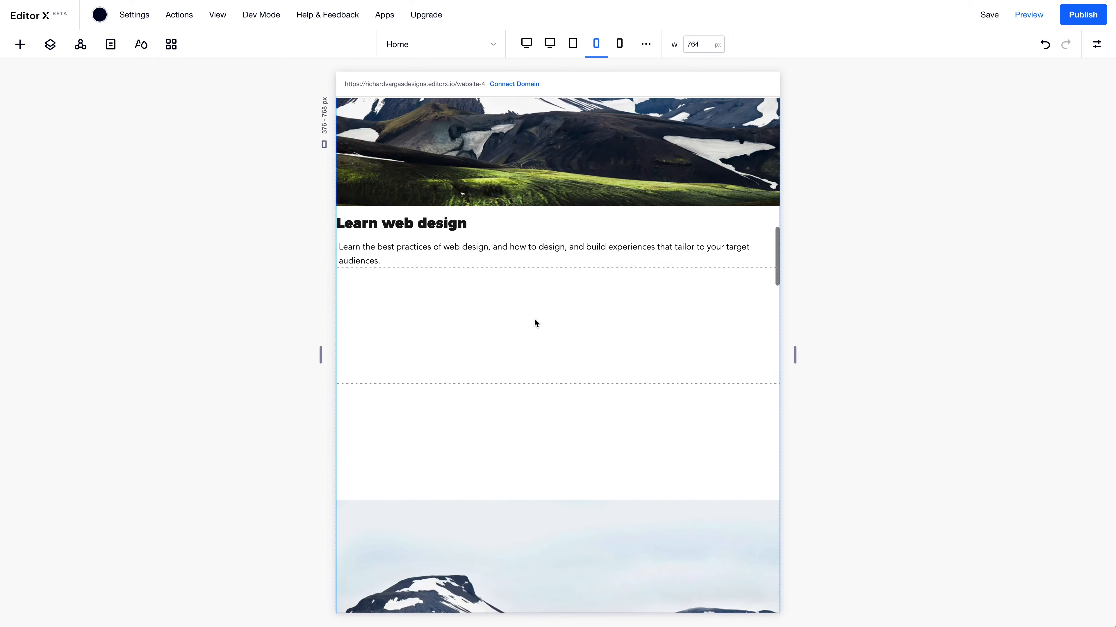
scroll(534, 318, down, 1)
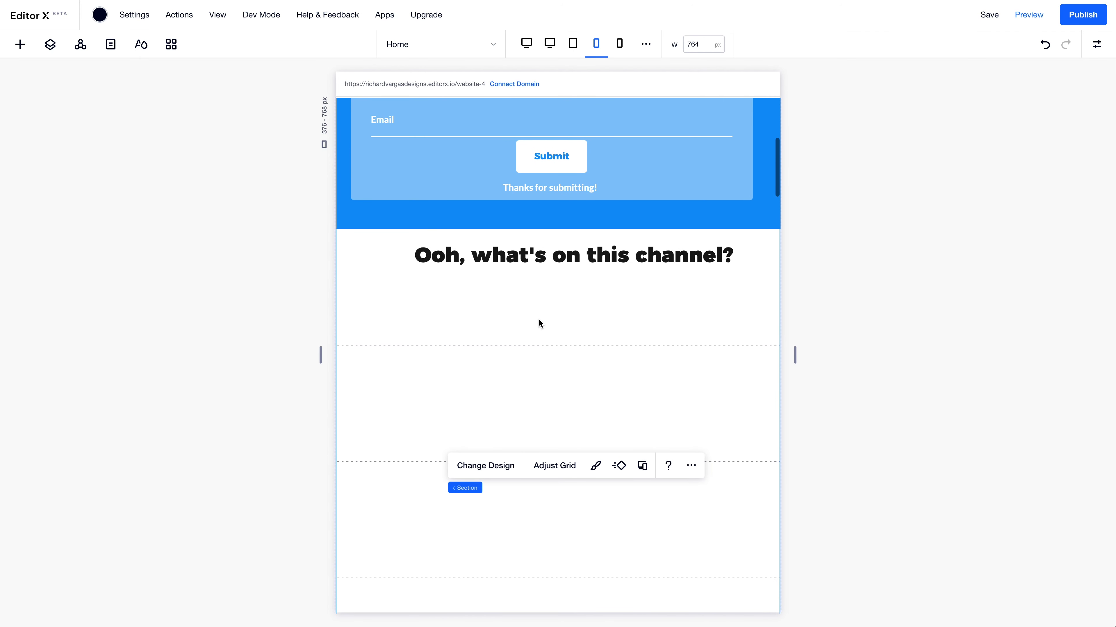
click(1046, 44)
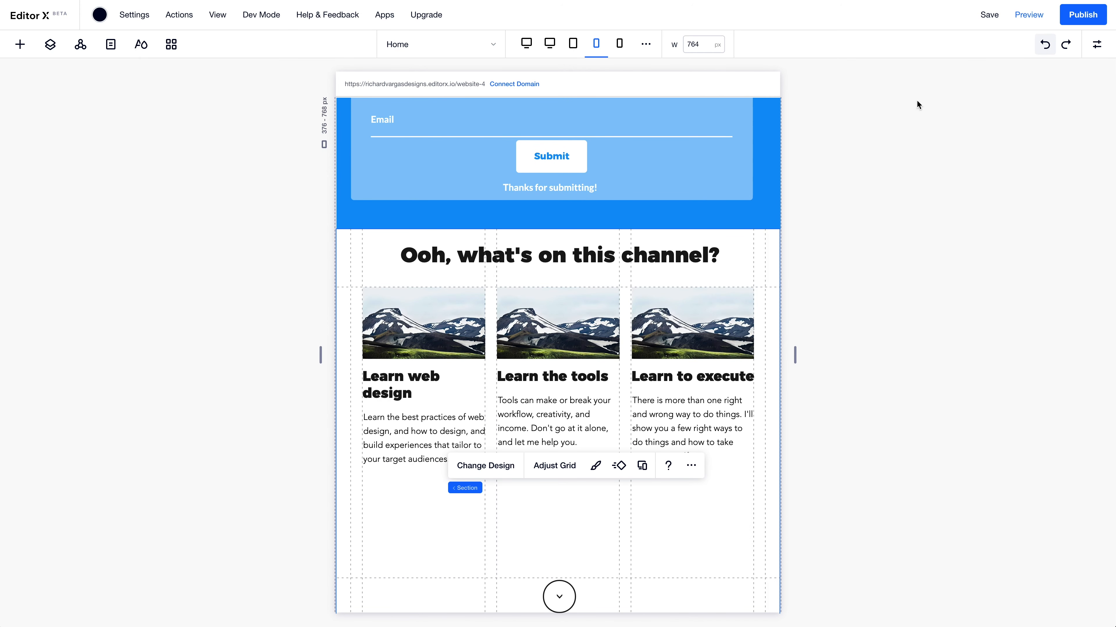
Replace the channel section's grid with a custom grid of 3 columns and 5 rows
click(555, 466)
click(560, 381)
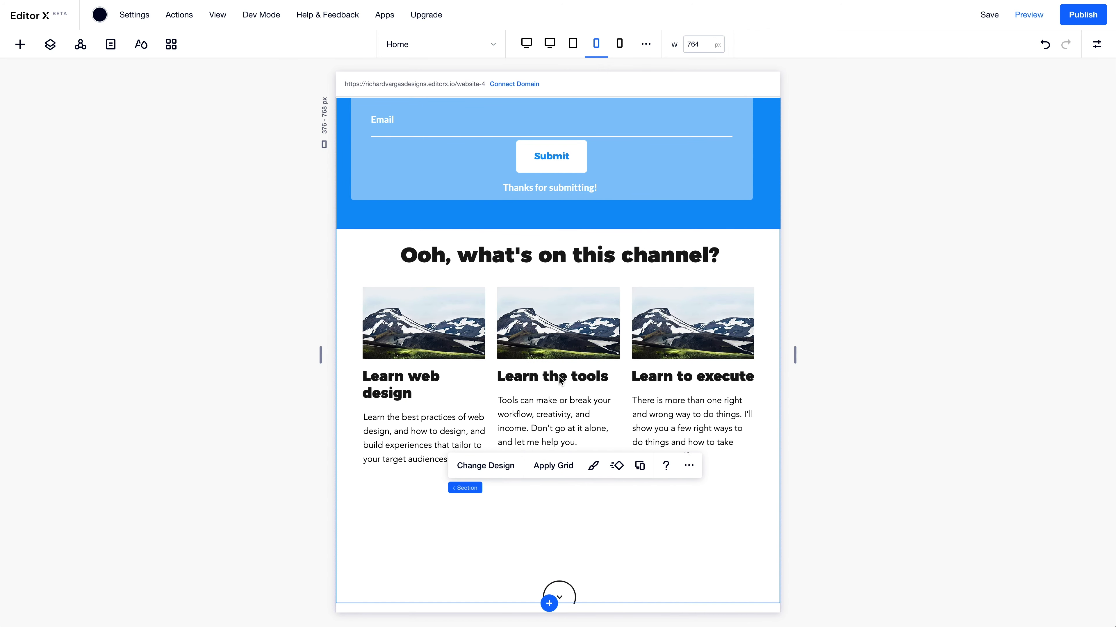
click(549, 468)
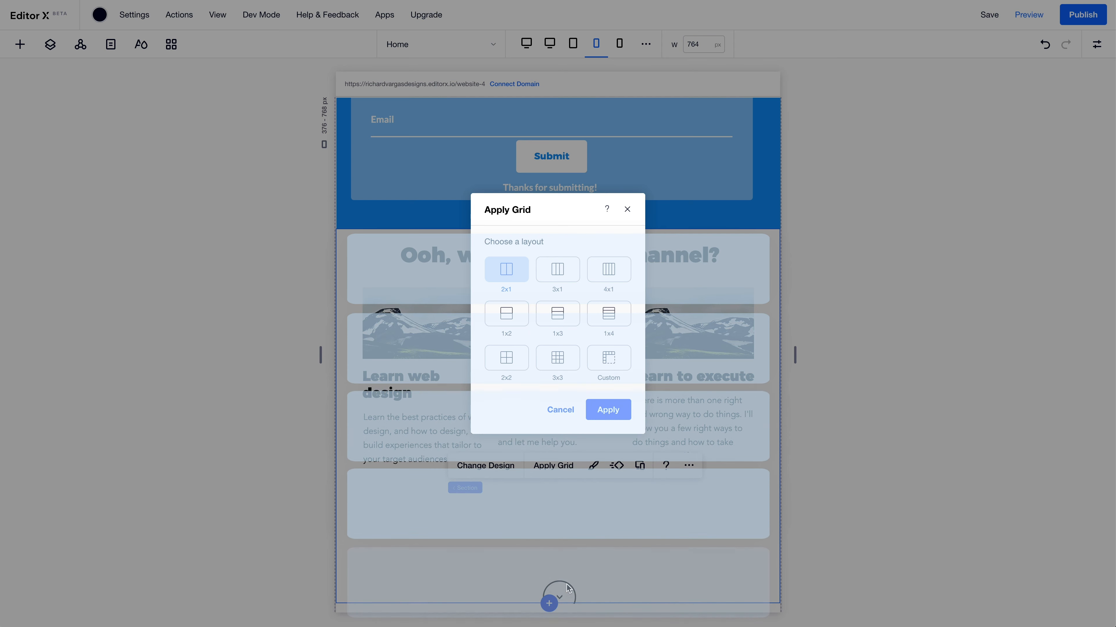
click(606, 364)
click(501, 405)
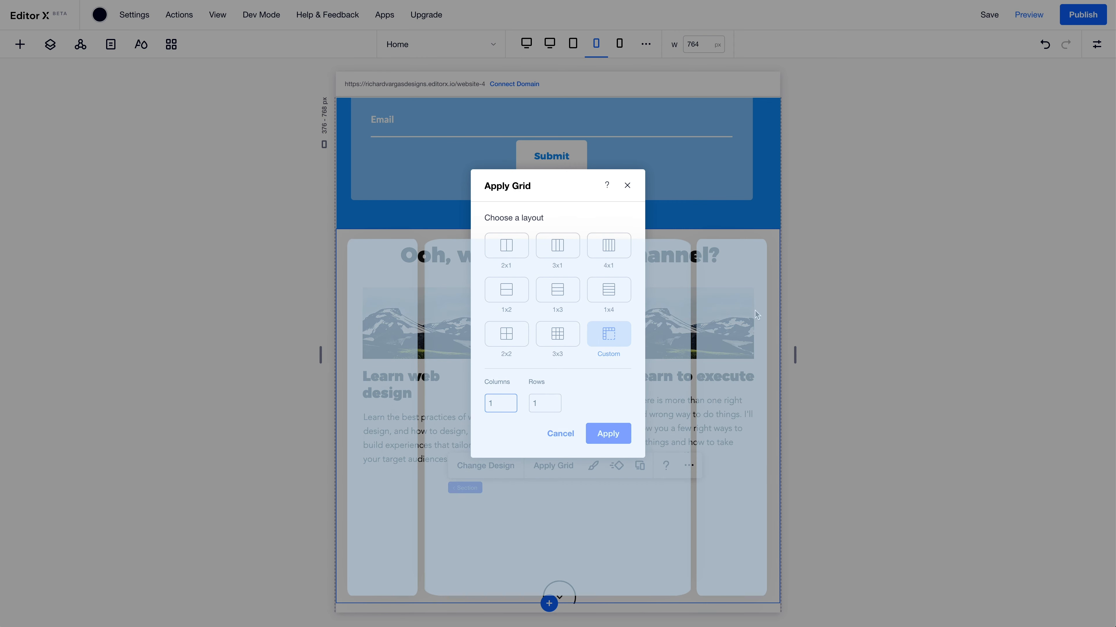
double_click(489, 404)
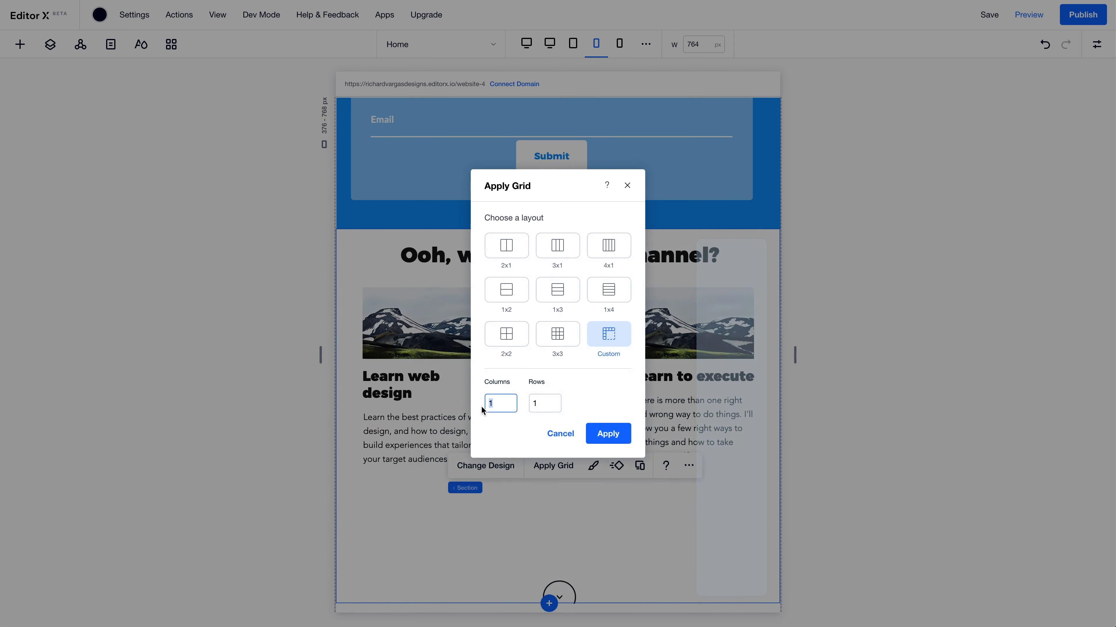
double_click(533, 404)
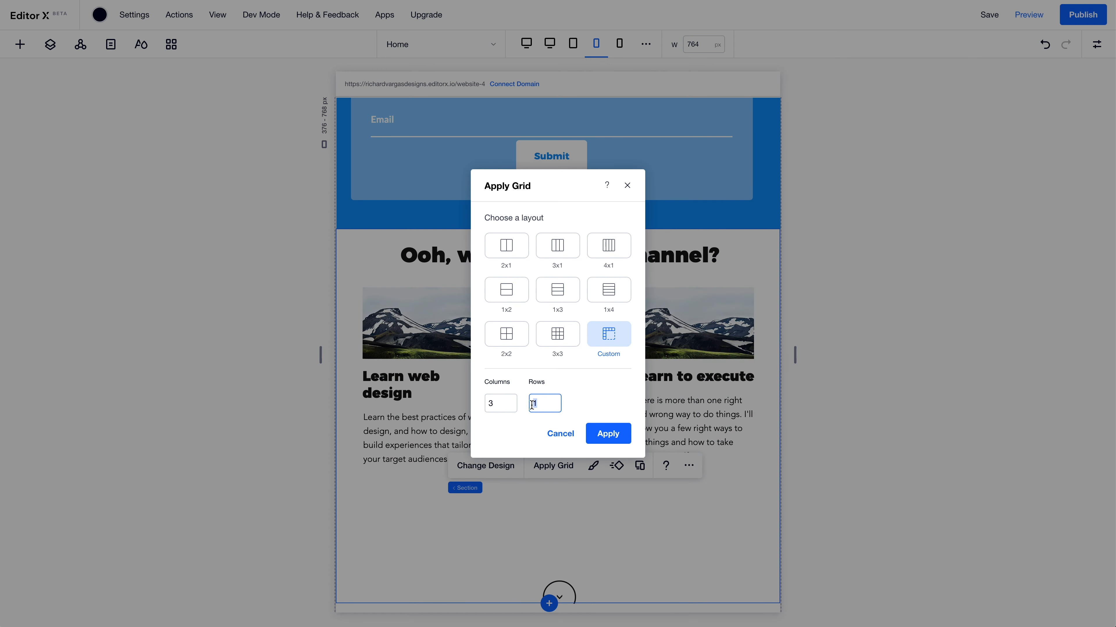
text(5)
click(617, 436)
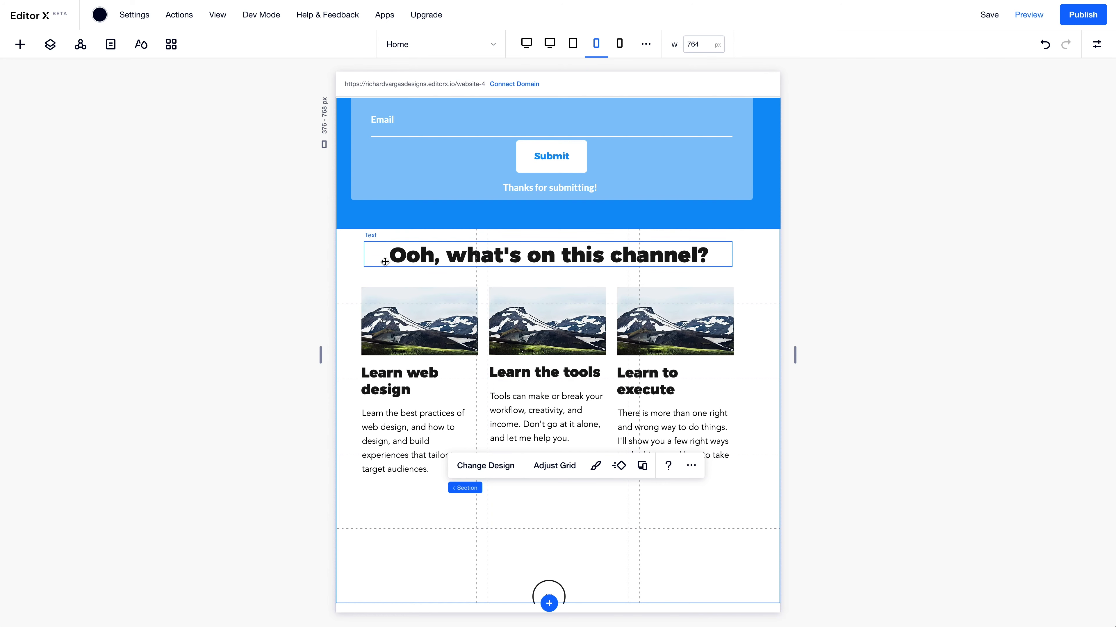
Open the new section grid for editing and set its first column's width to 25 px
click(359, 270)
click(460, 239)
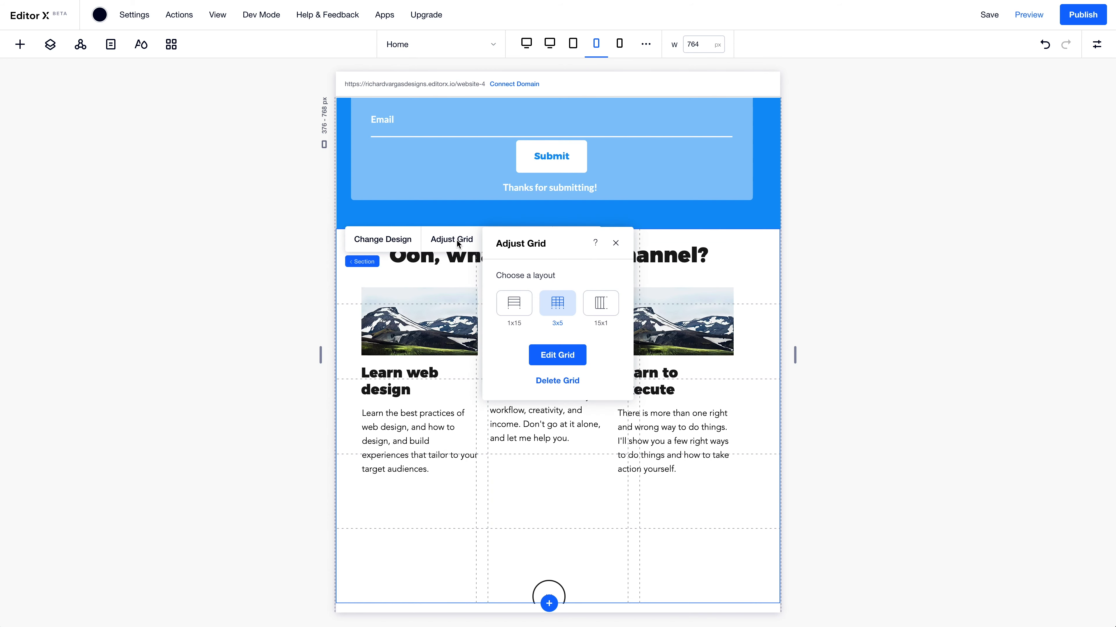
click(557, 357)
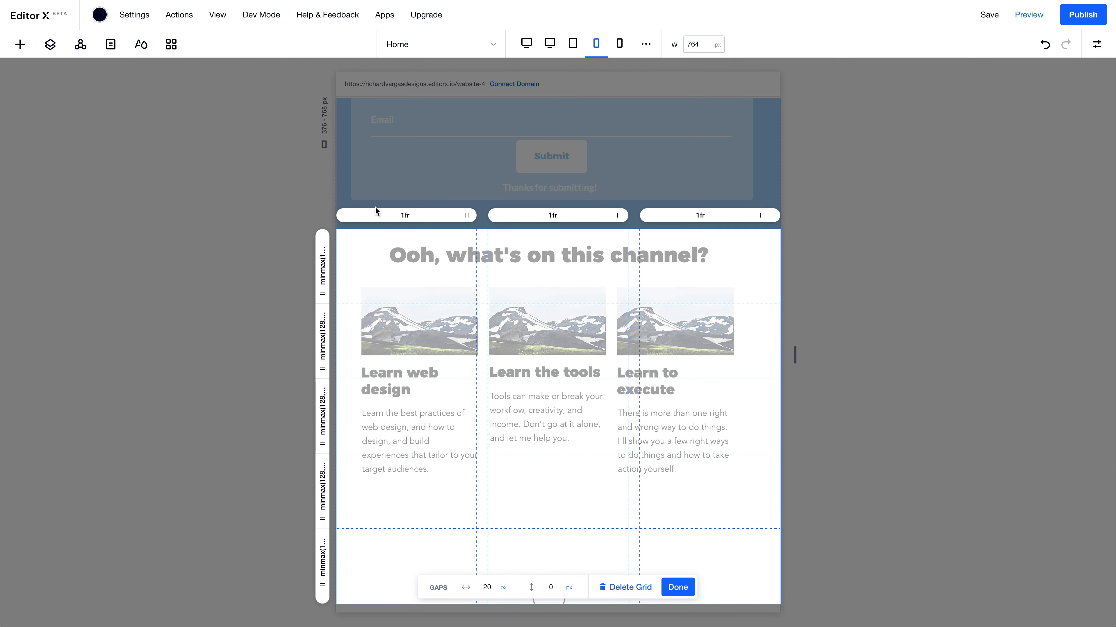
click(398, 221)
click(436, 252)
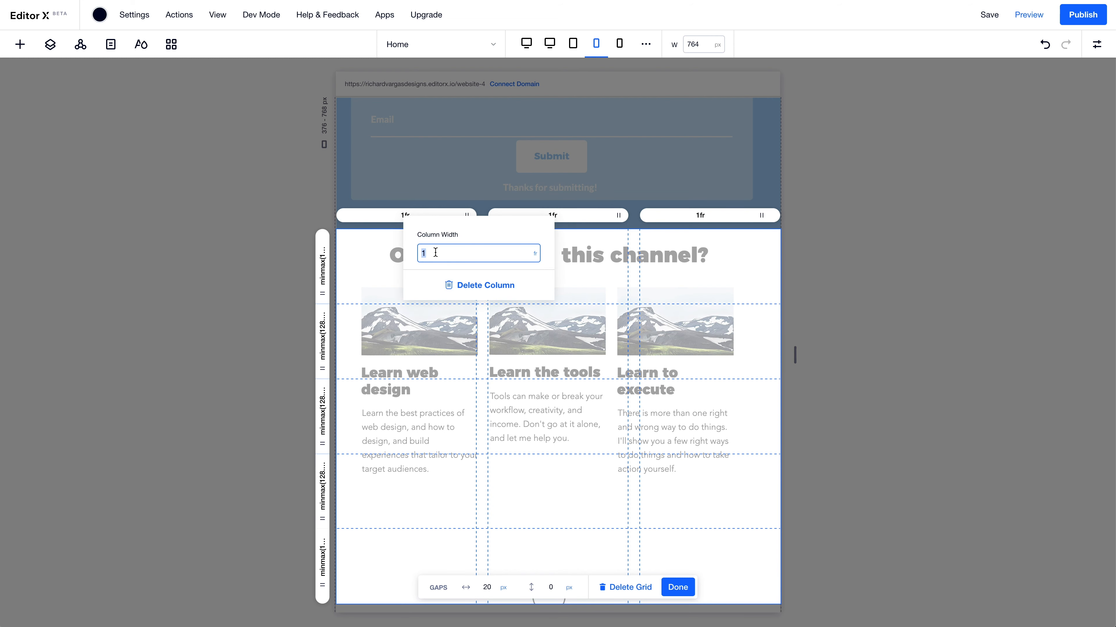
text(25px)
key(Return)
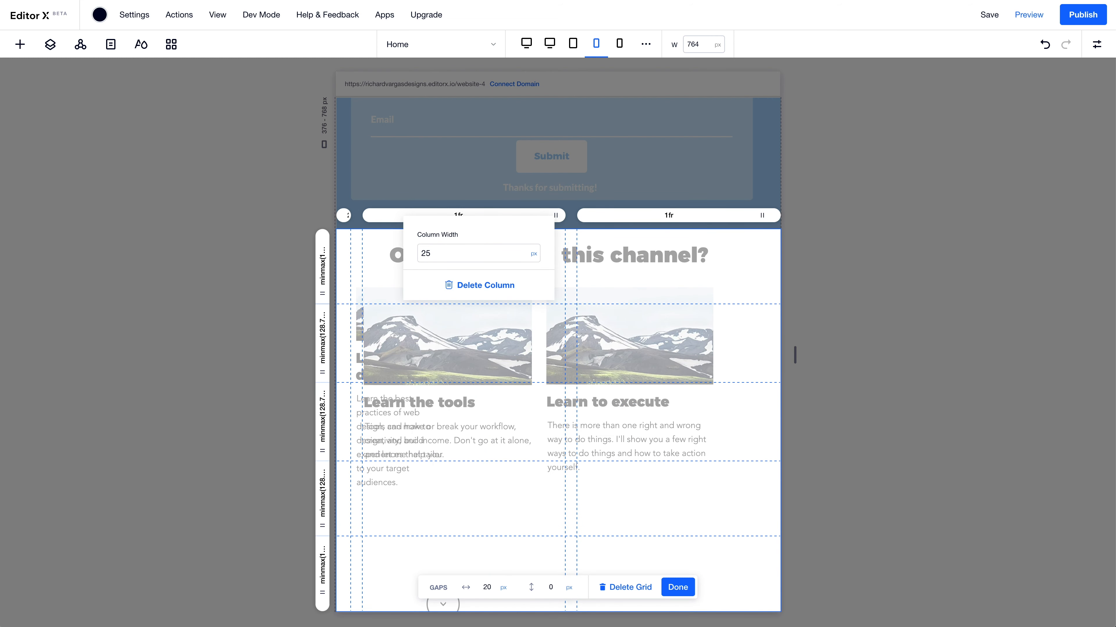
Set the width of the section grid's last column to 25 px
click(671, 216)
click(669, 217)
click(694, 249)
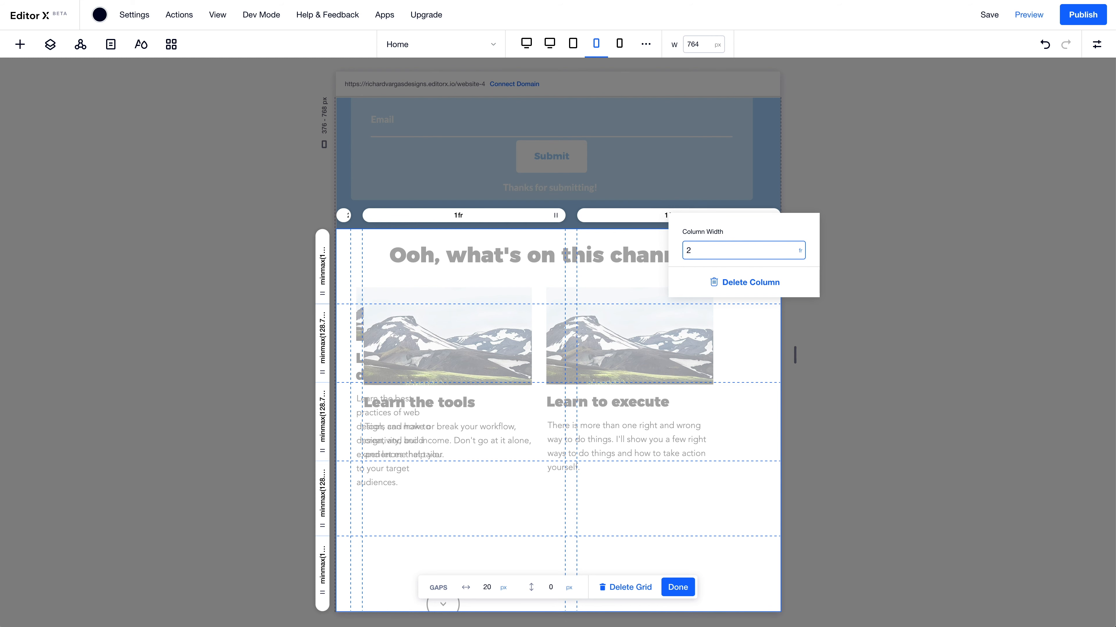
key(Return)
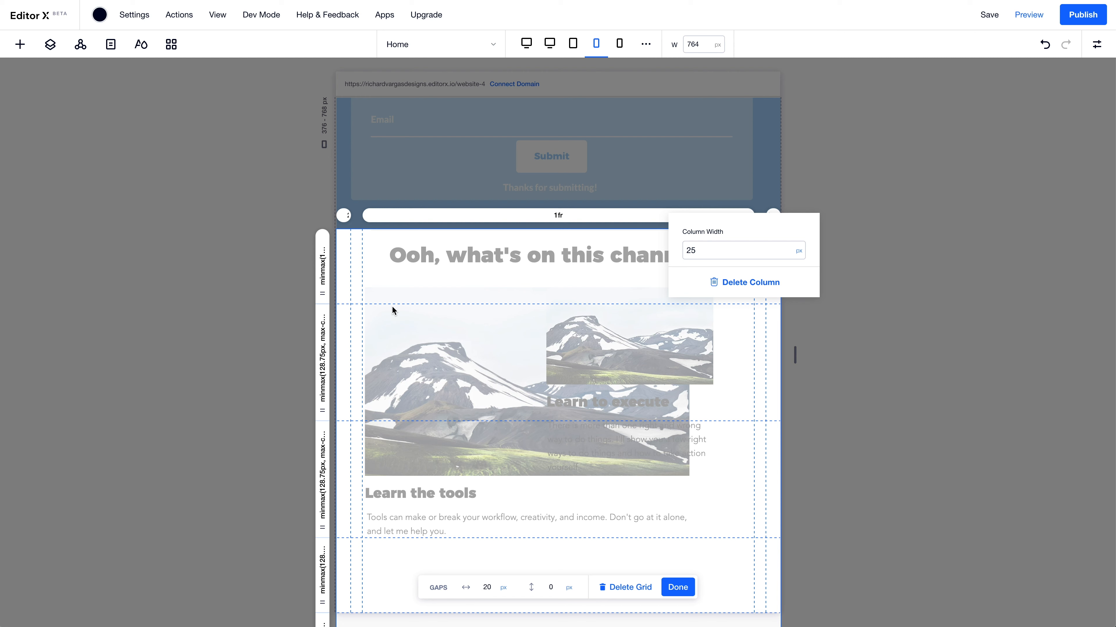
click(416, 291)
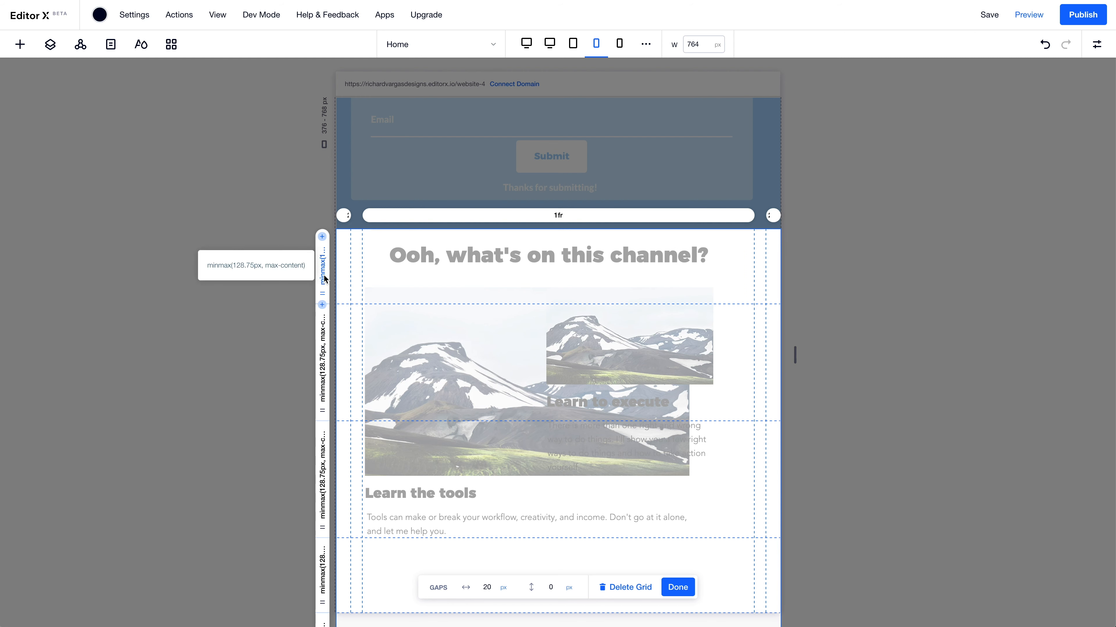
Set the minimum height of the grid's second row to 500 px
click(323, 357)
click(362, 426)
text(500)
key(Return)
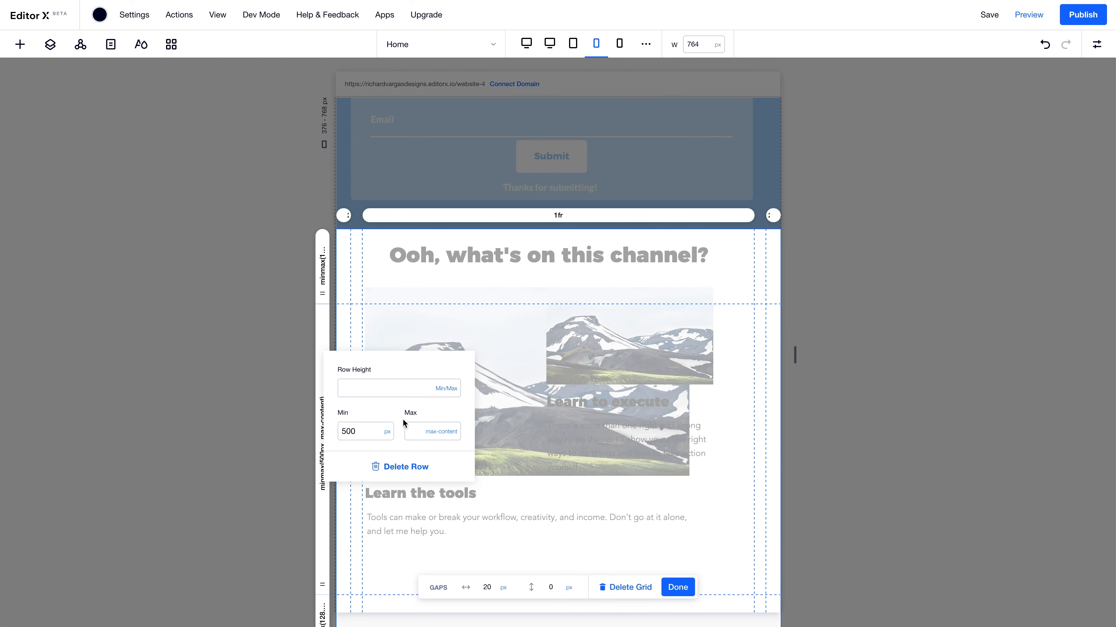
click(318, 528)
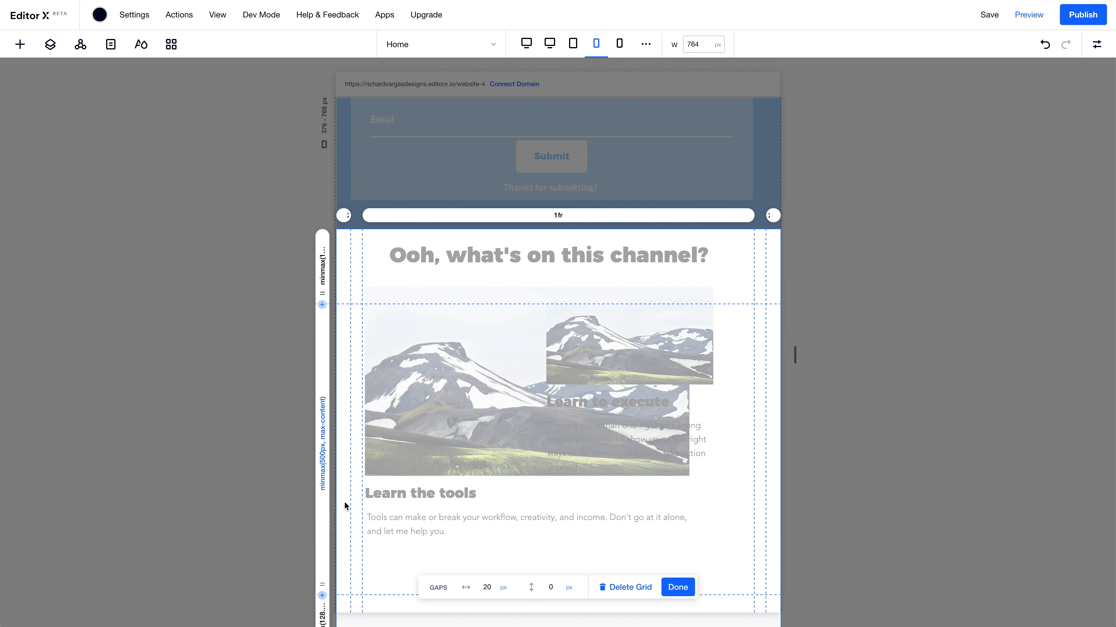
Set the minimum height of the grid's third row to 500 px
scroll(351, 483, down, 6)
click(325, 333)
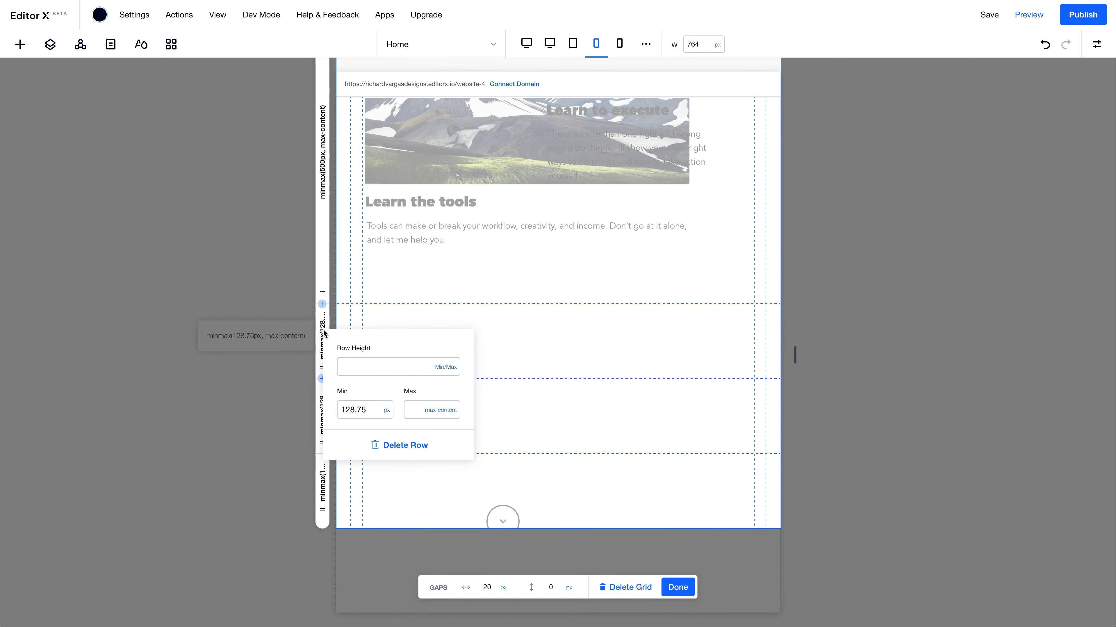
click(356, 408)
text(500)
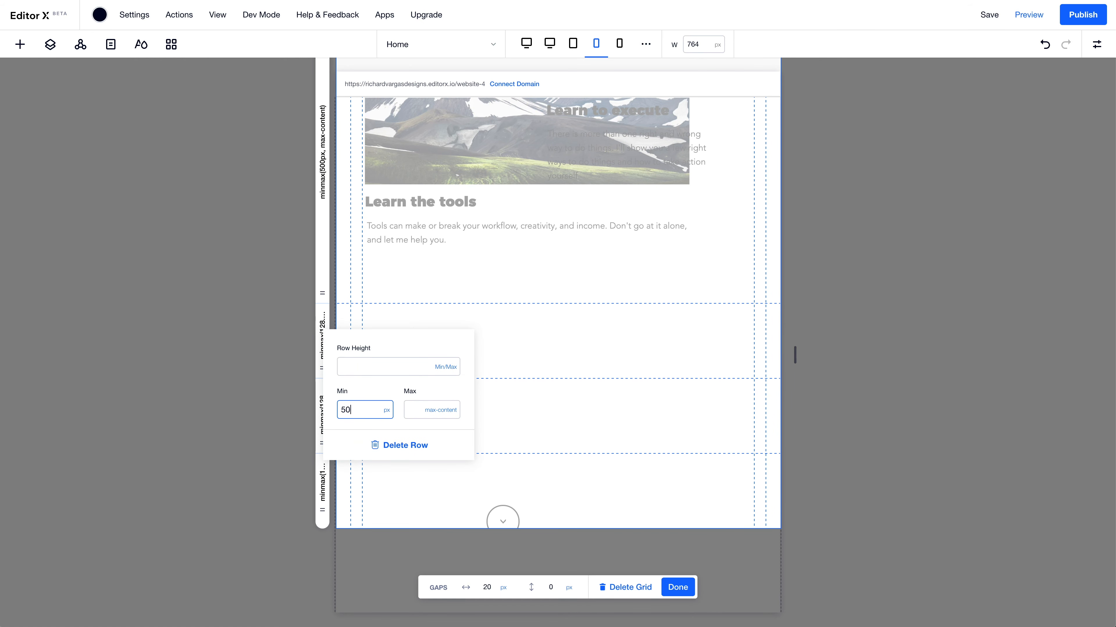
click(513, 412)
key(ctrl+z)
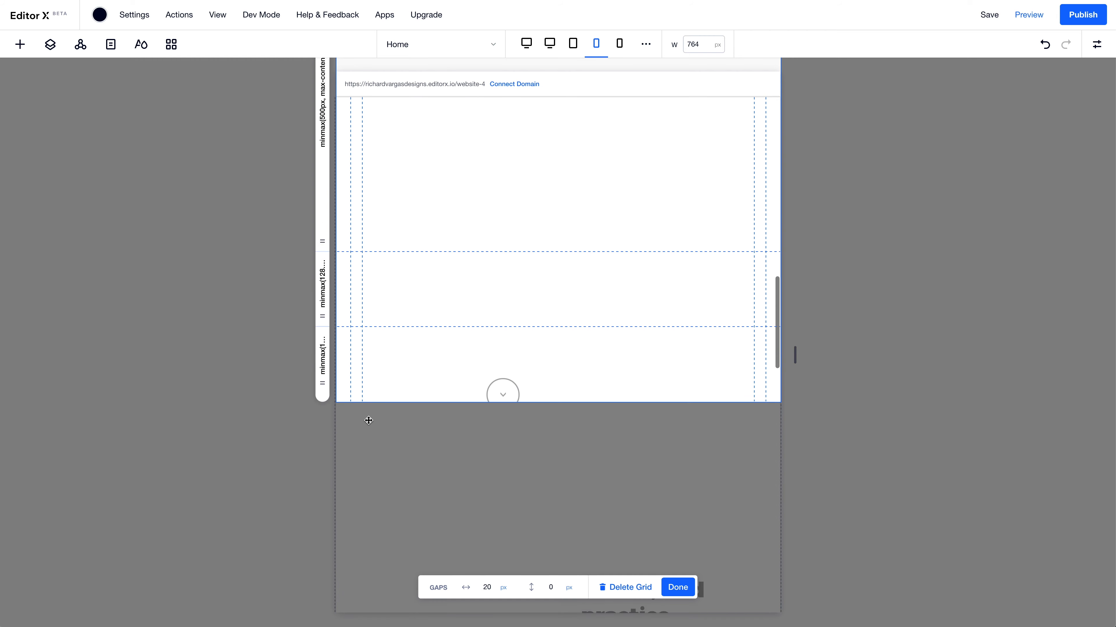
Set the minimum height of the grid's fourth row to 500 px and review the resized rows
click(325, 232)
click(354, 312)
text(500)
key(Tab)
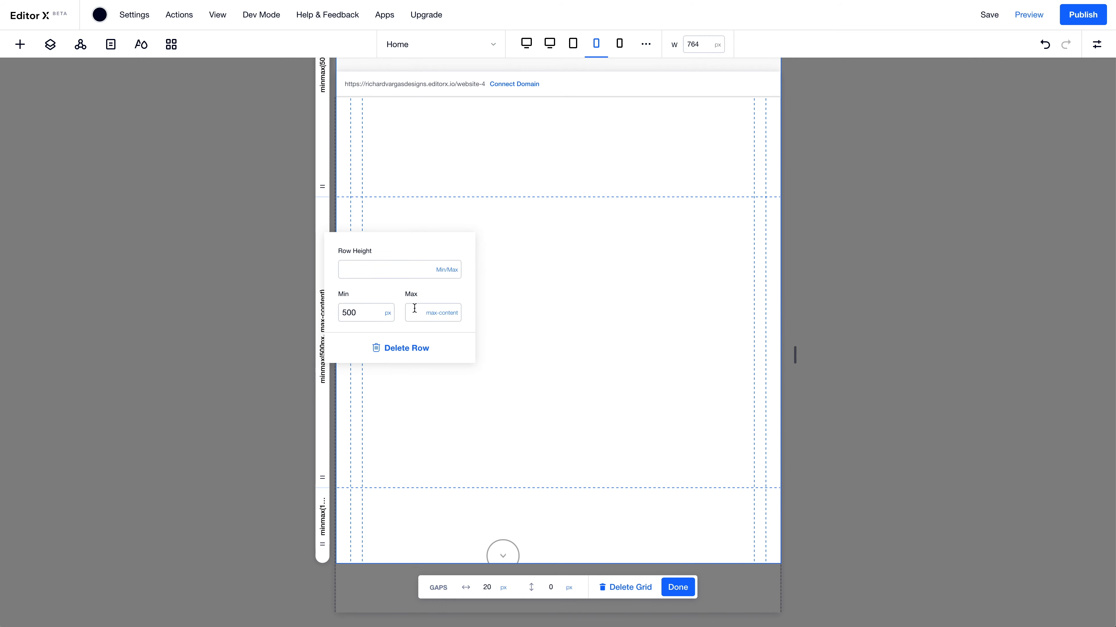
click(559, 429)
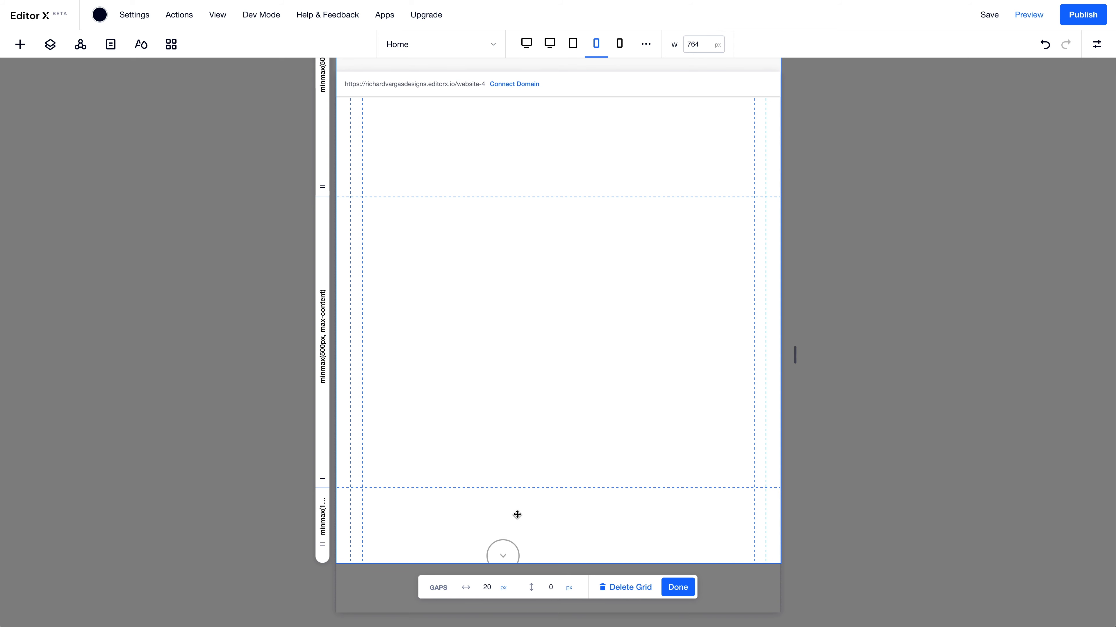
scroll(524, 474, down, 10)
scroll(534, 434, up, 3)
scroll(533, 413, down, 3)
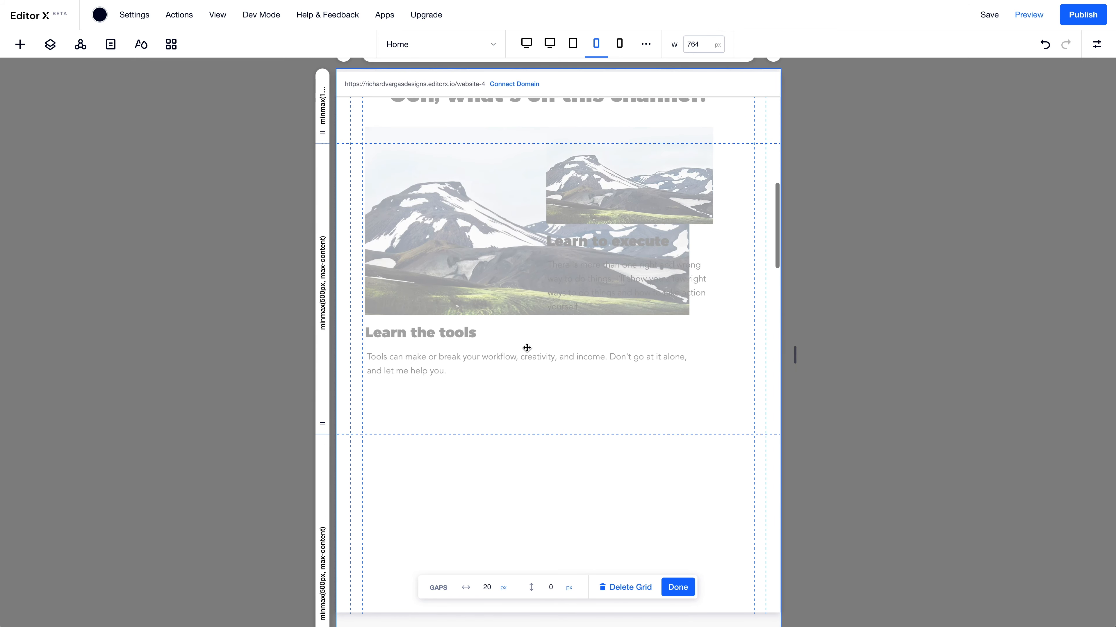
Finish adjusting the section grid and move the "Learn to execute" stack down into the grid's third row
click(678, 587)
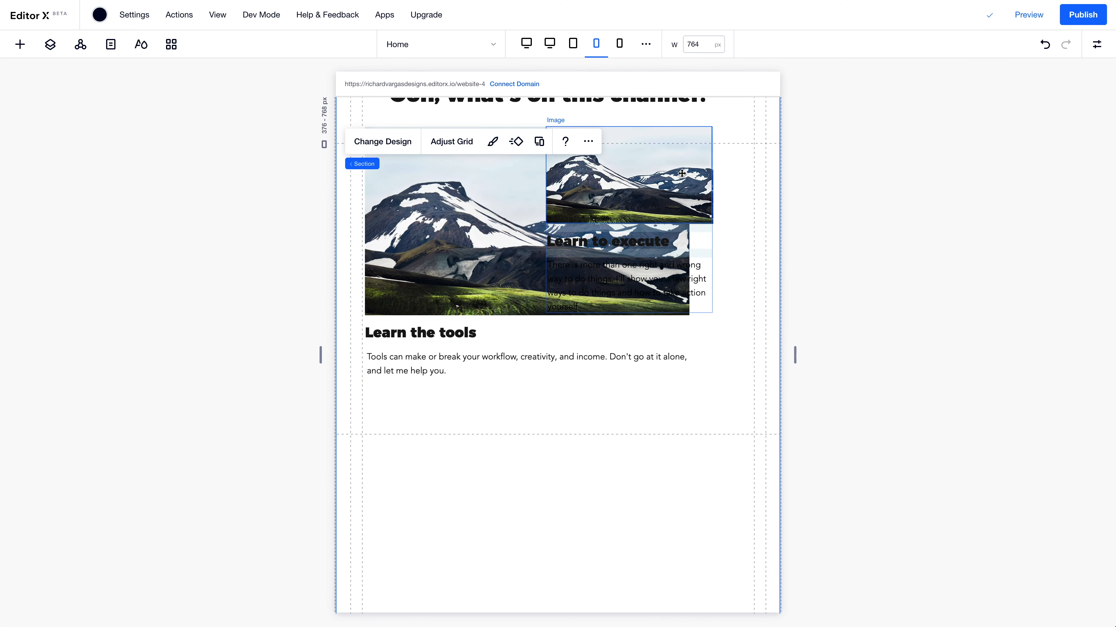
click(606, 150)
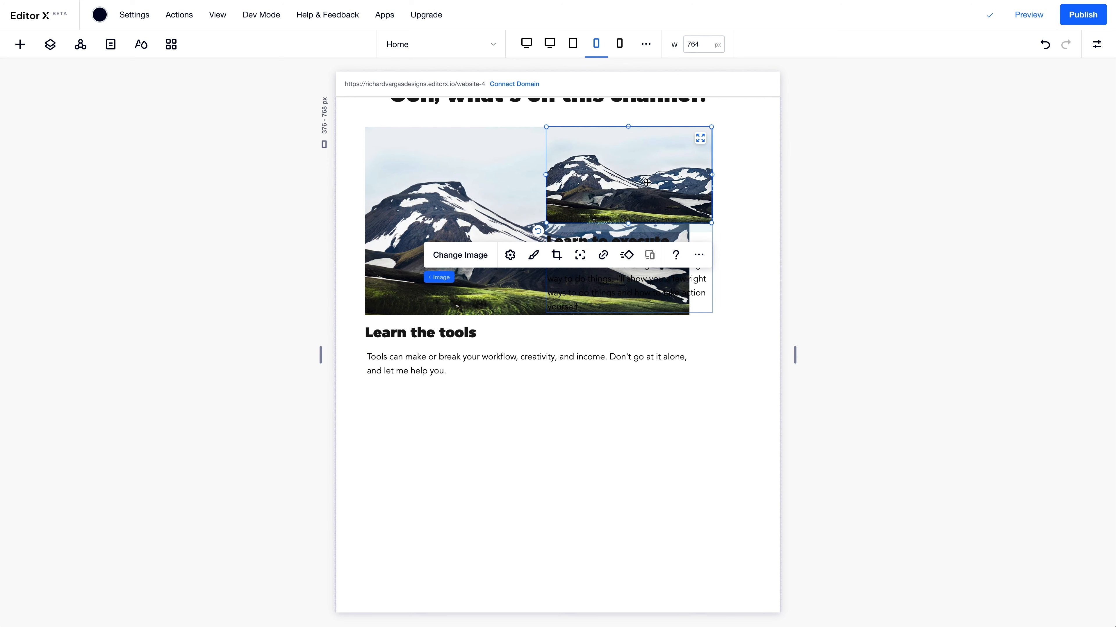
click(652, 240)
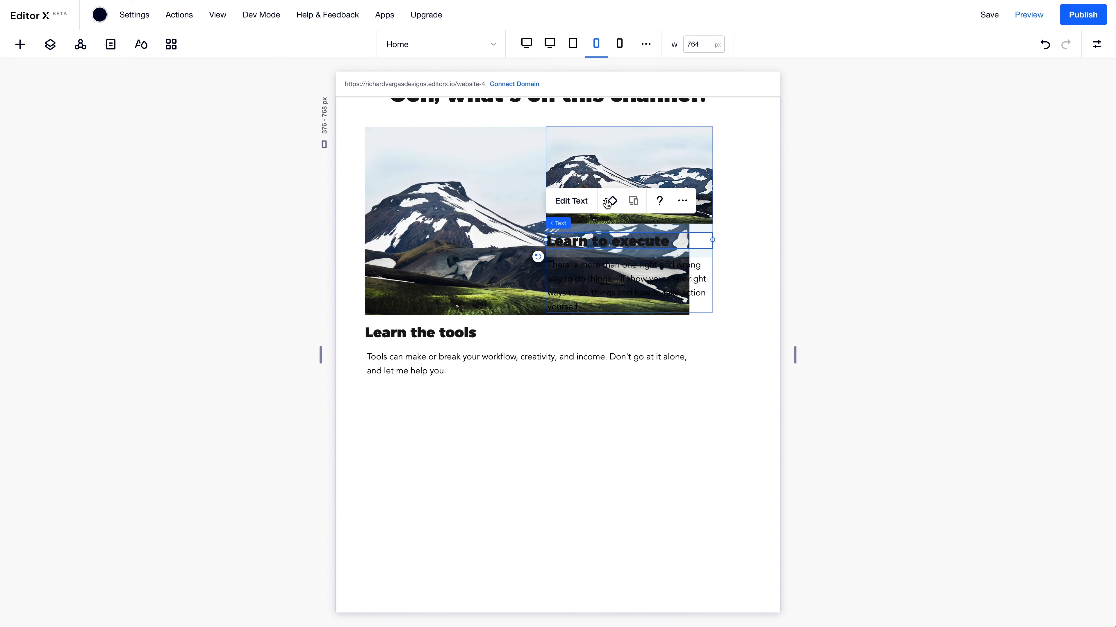
mouse_move(560, 230)
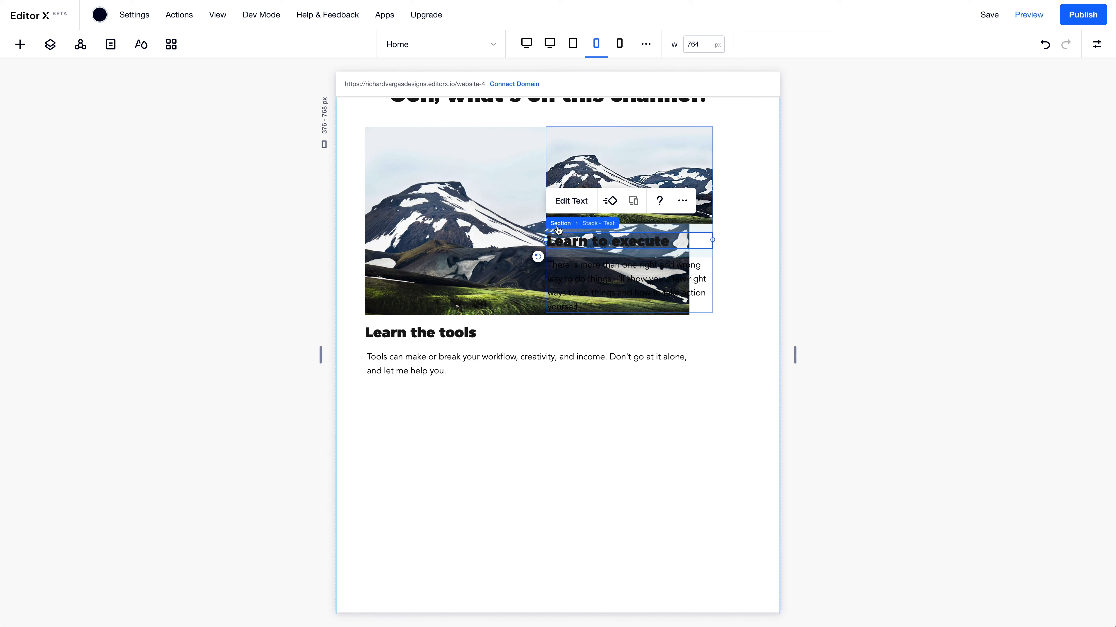
click(591, 224)
drag(533, 126, 400, 464)
scroll(523, 400, down, 15)
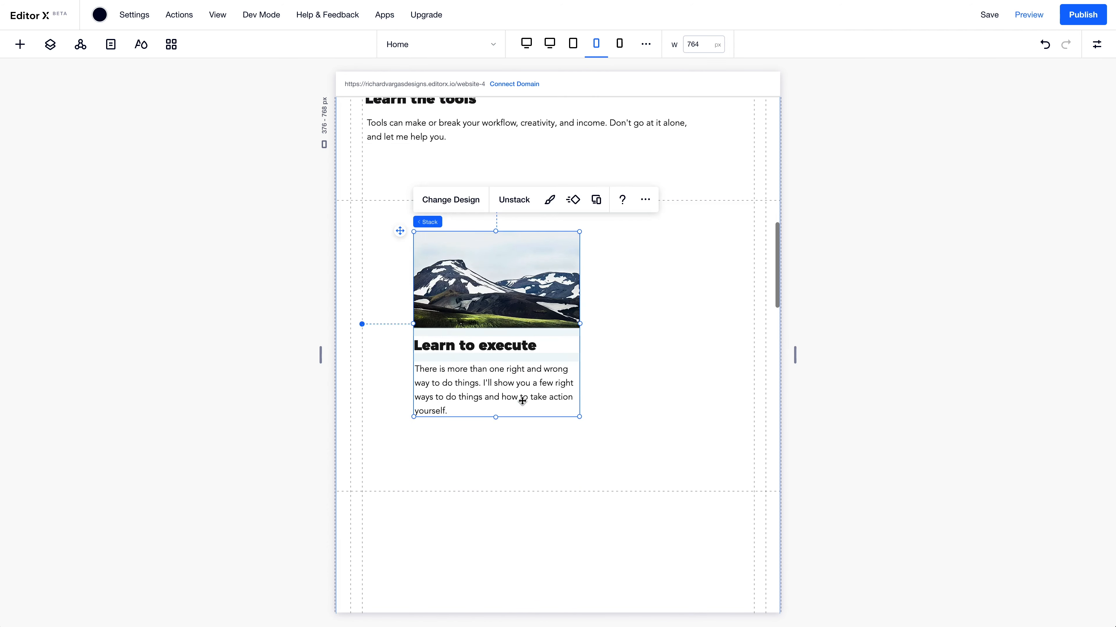
scroll(522, 400, up, 15)
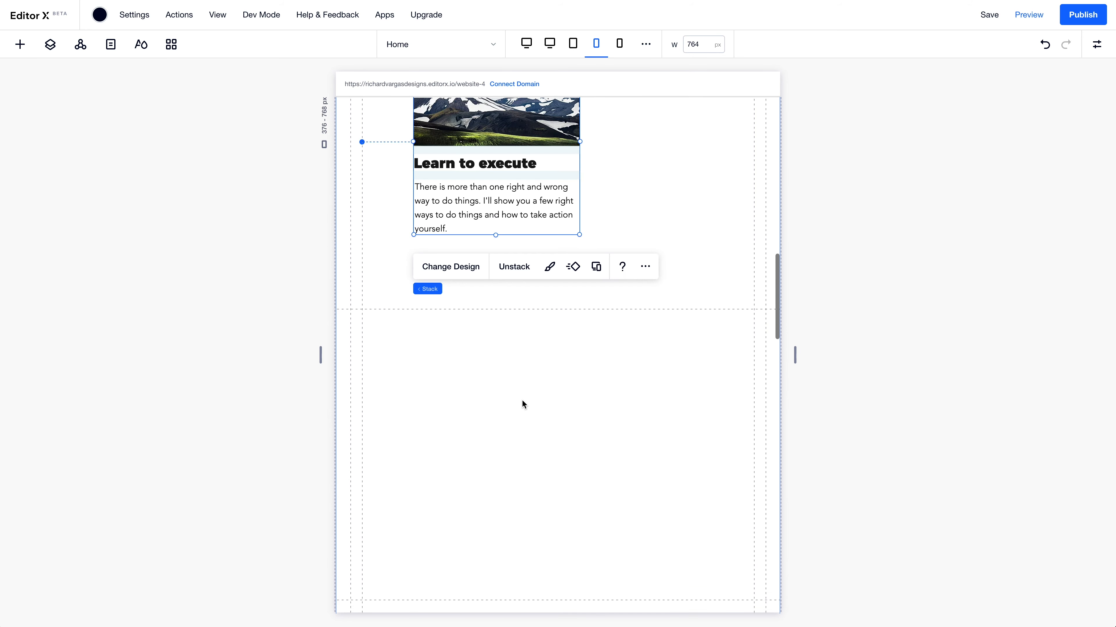
Narrow the page canvas to 572 px and move the "Learn the tools" stack down, clear of the "Learn web design" stack
click(495, 361)
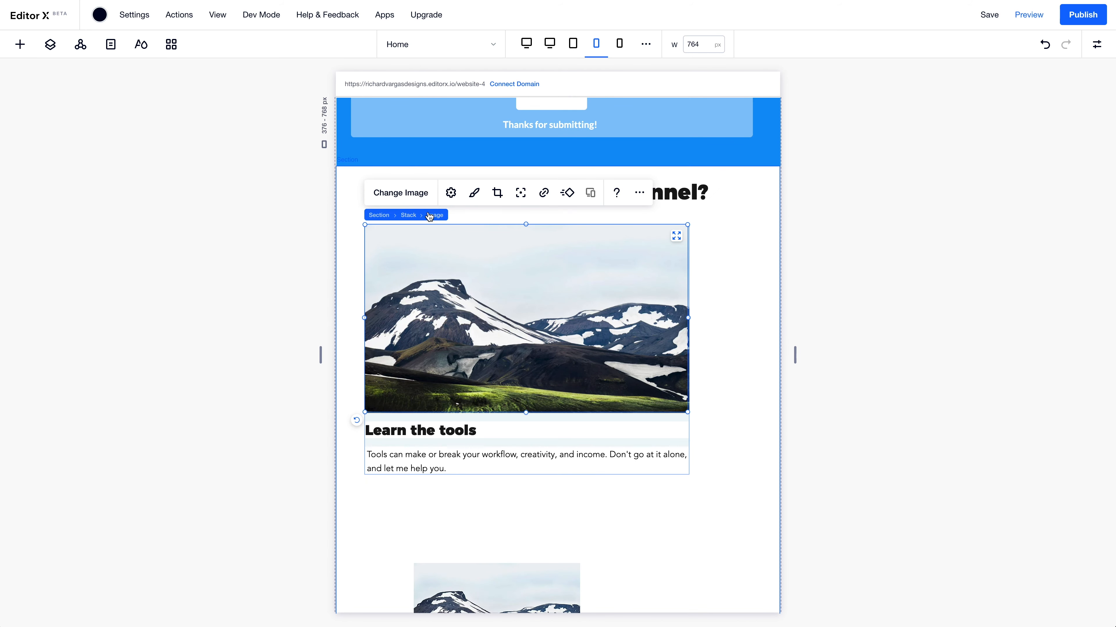
click(407, 215)
drag(352, 225, 386, 347)
click(597, 43)
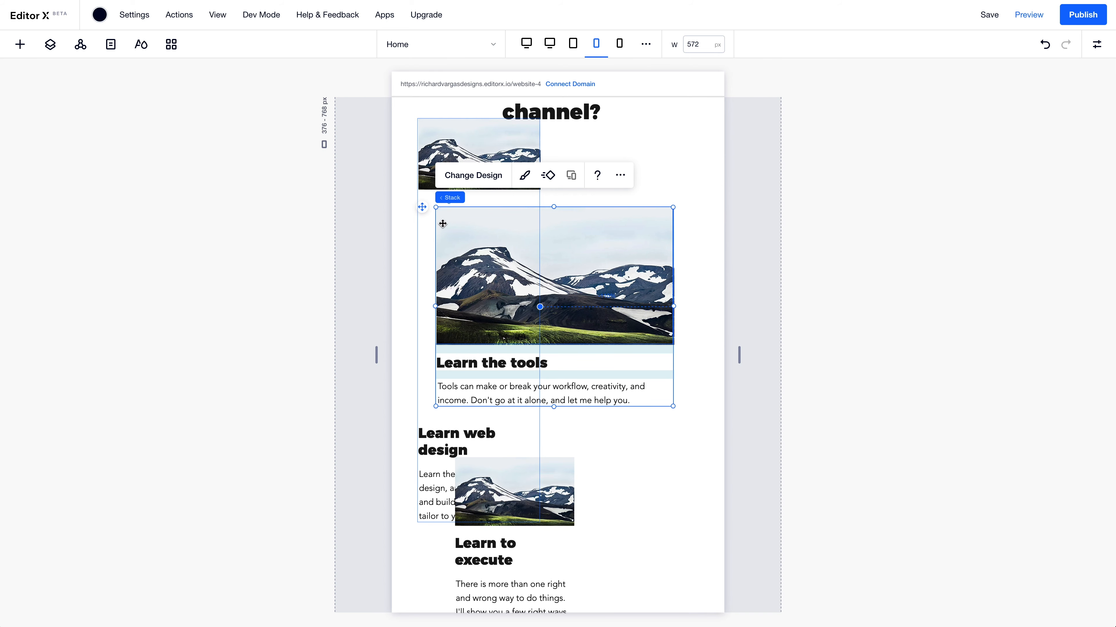
drag(424, 207, 544, 355)
scroll(523, 354, down, 5)
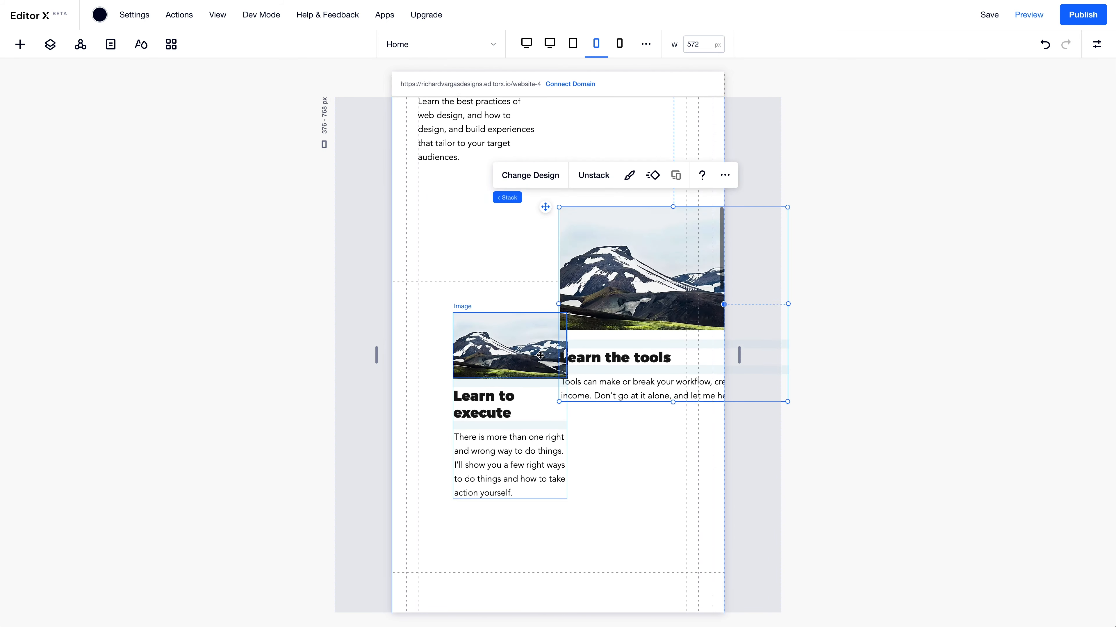
Move the whole "Learn to execute" stack down into the grid's fourth row
click(504, 357)
click(506, 399)
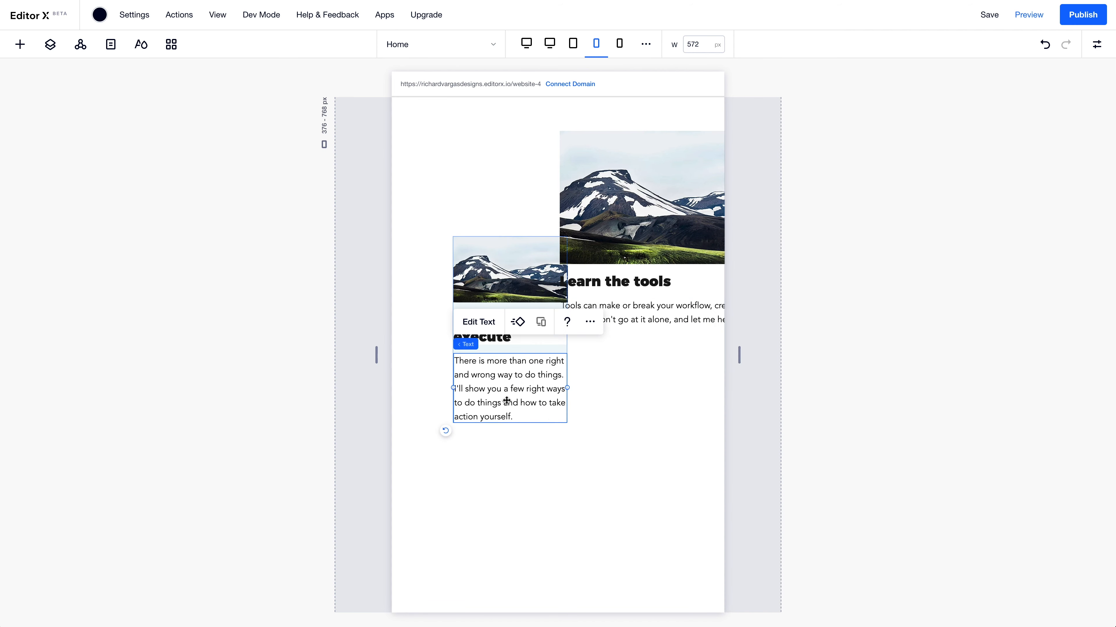
click(497, 345)
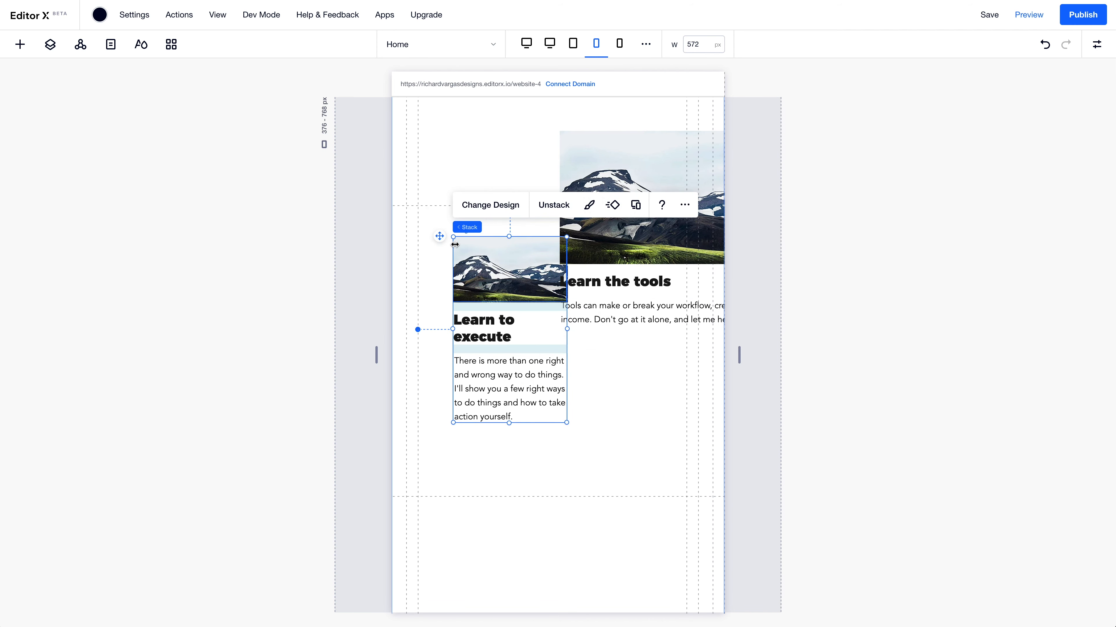
drag(441, 237, 466, 542)
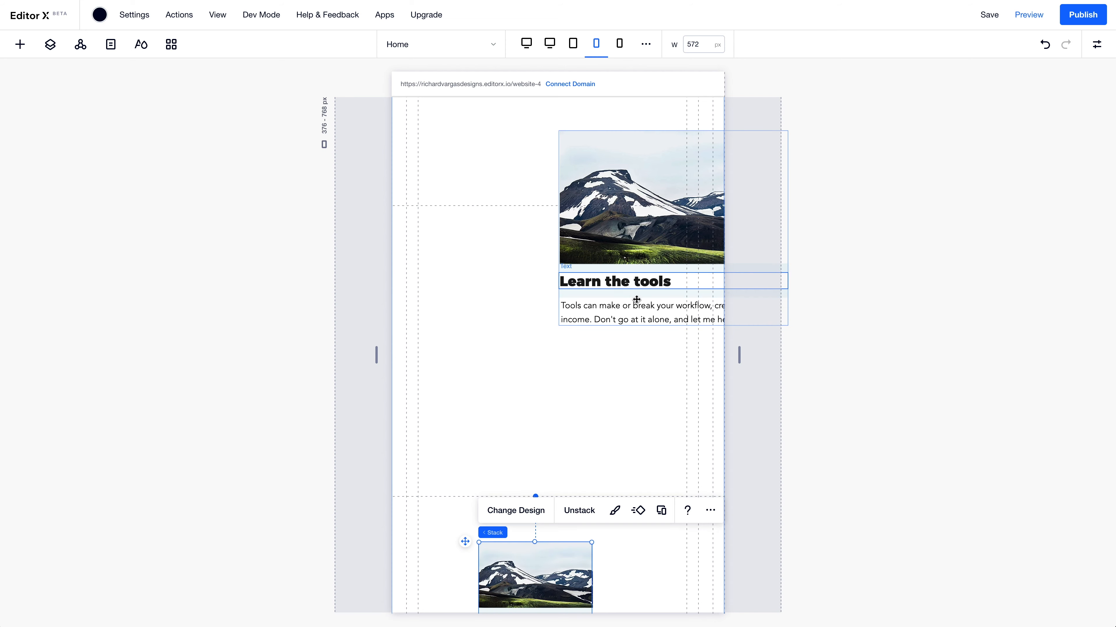
Move the "Learn the tools" stack back inside the page, into the grid's third row
click(633, 297)
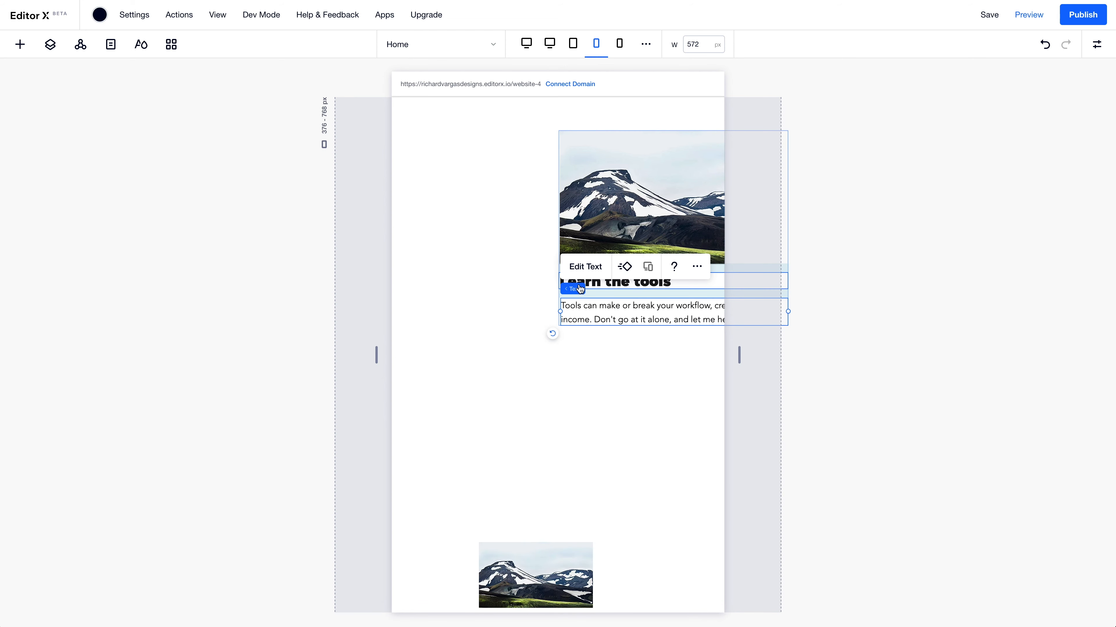
click(585, 224)
drag(548, 129, 490, 216)
scroll(508, 246, up, 5)
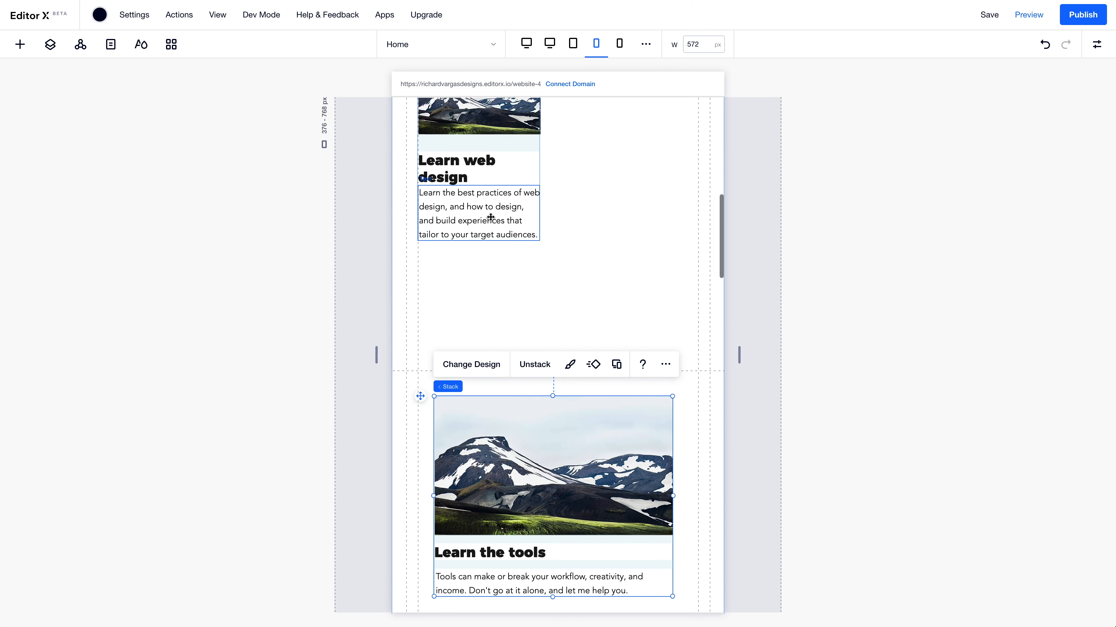
Move the "Learn web design" stack down into the grid's second row, below the section heading
click(515, 256)
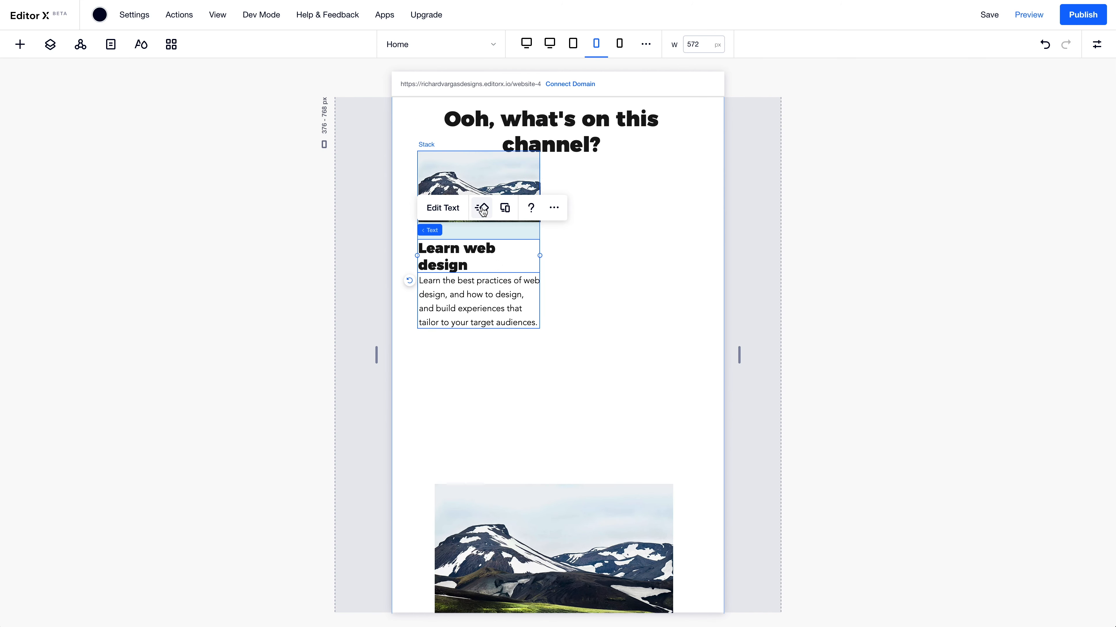
click(456, 233)
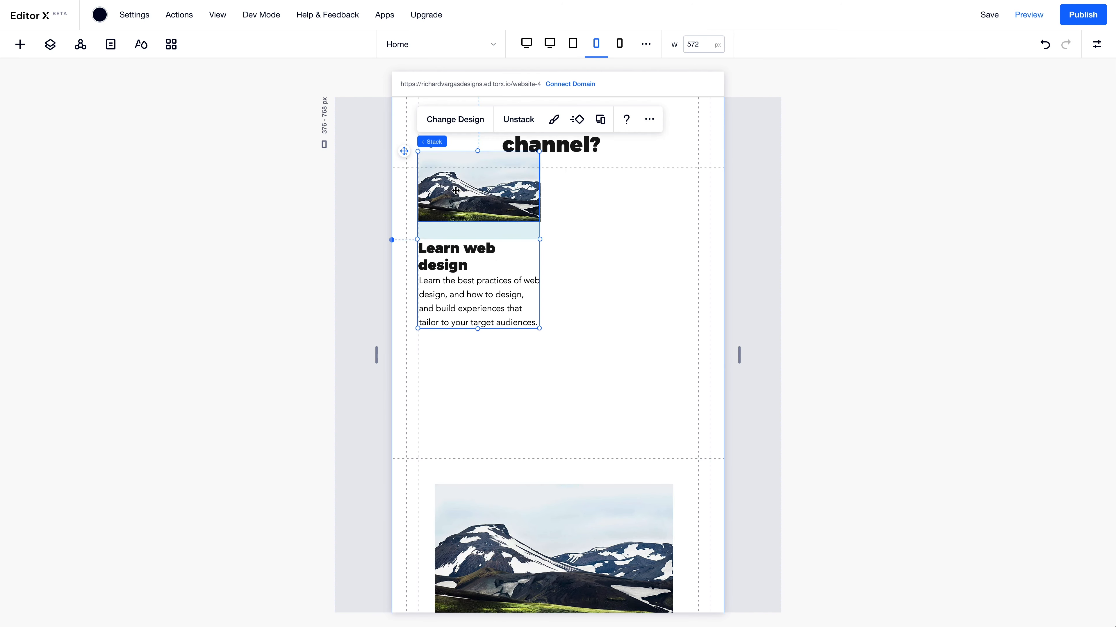
drag(407, 147, 466, 219)
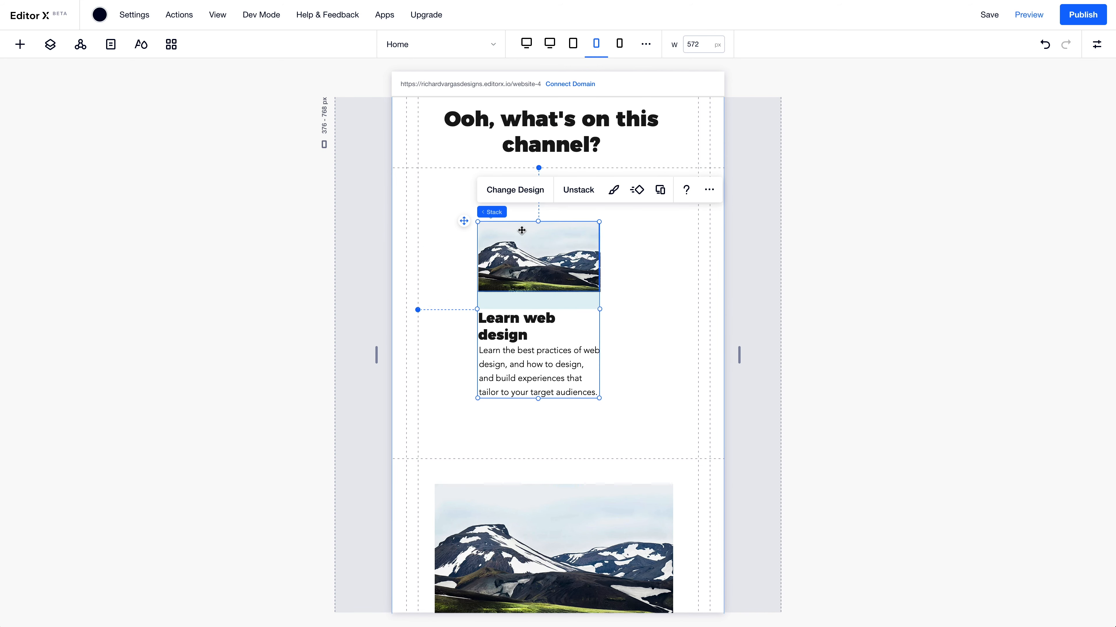
Align the "Learn web design" stack to the left and top of its grid cell and set its width to 100%
click(1108, 42)
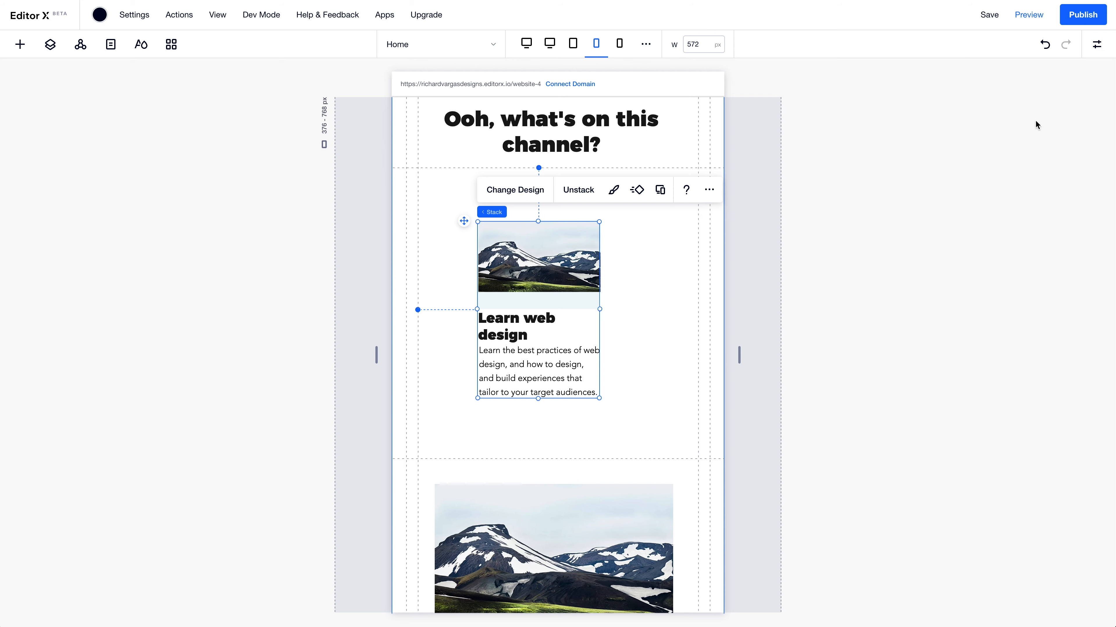
click(1095, 49)
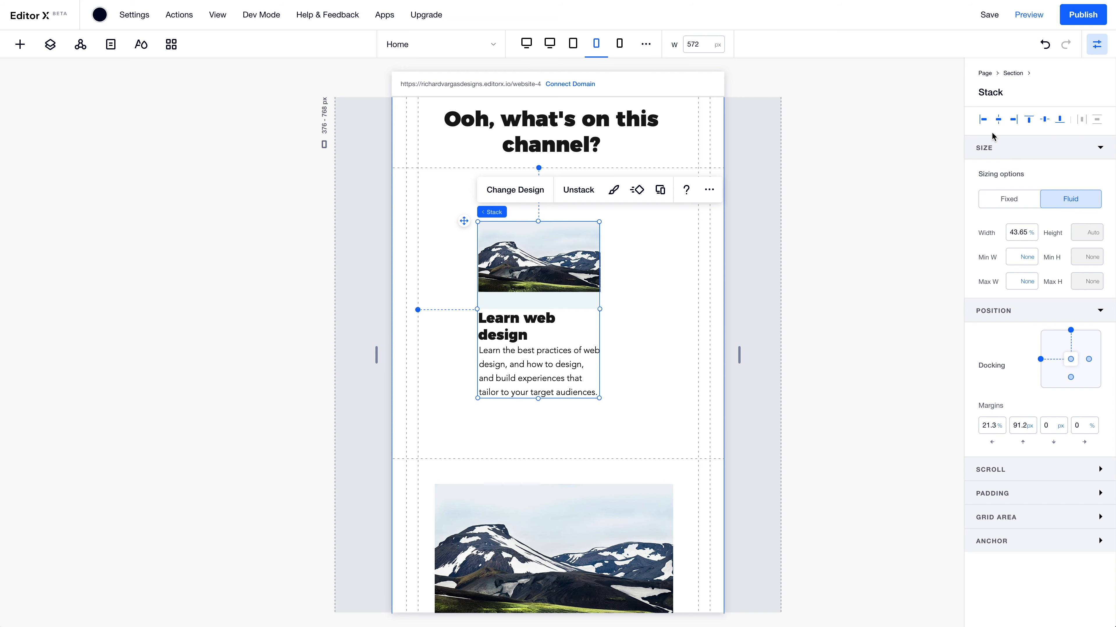
click(986, 123)
click(1036, 125)
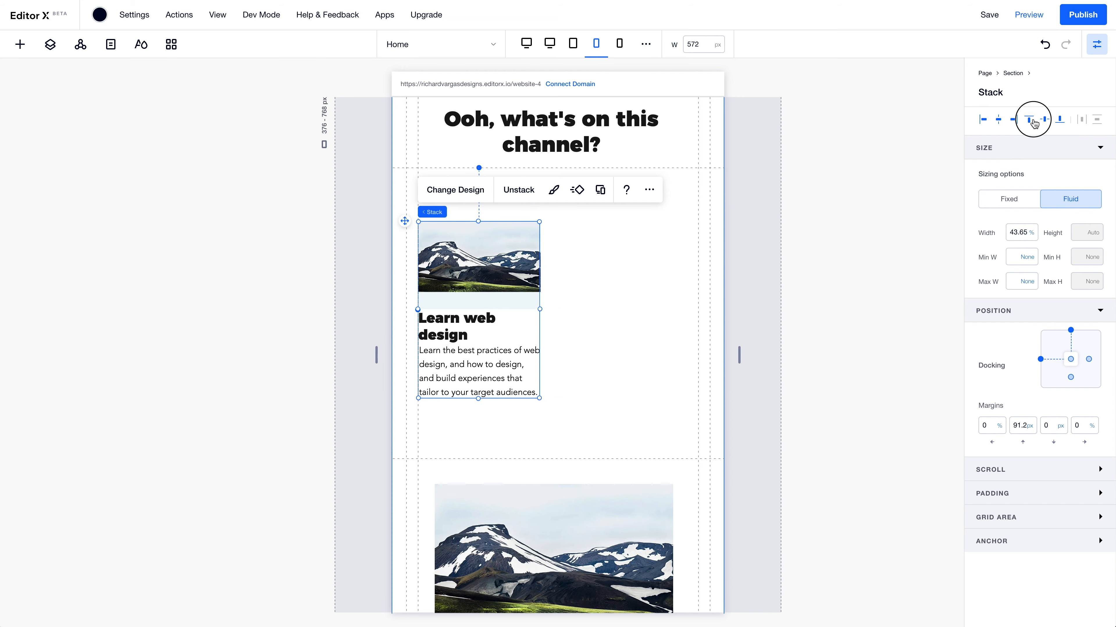
click(1020, 232)
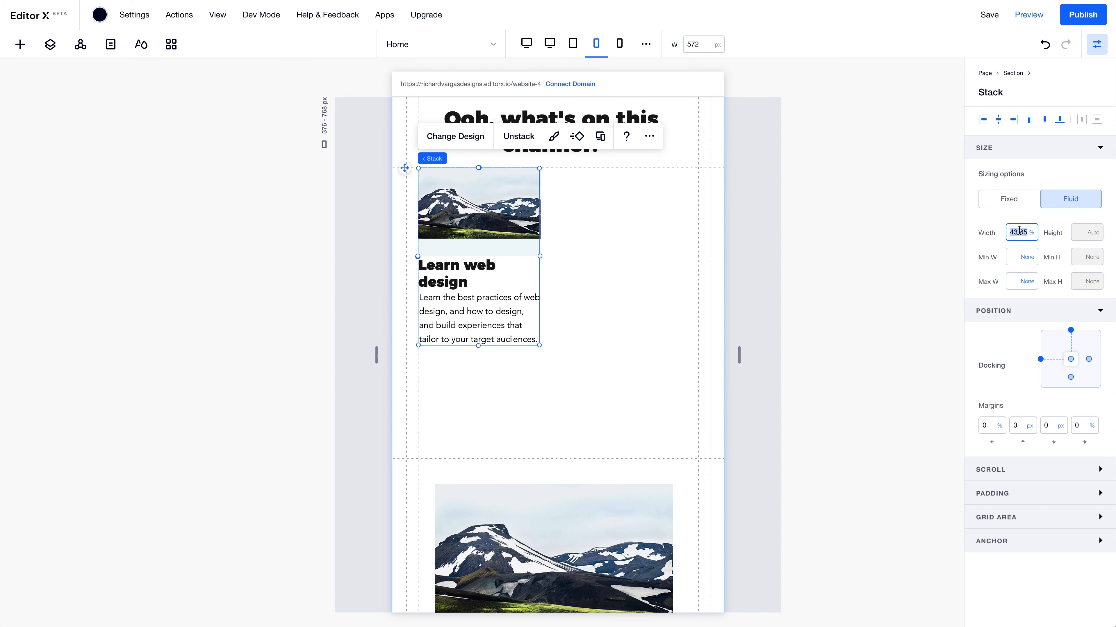
key(Return)
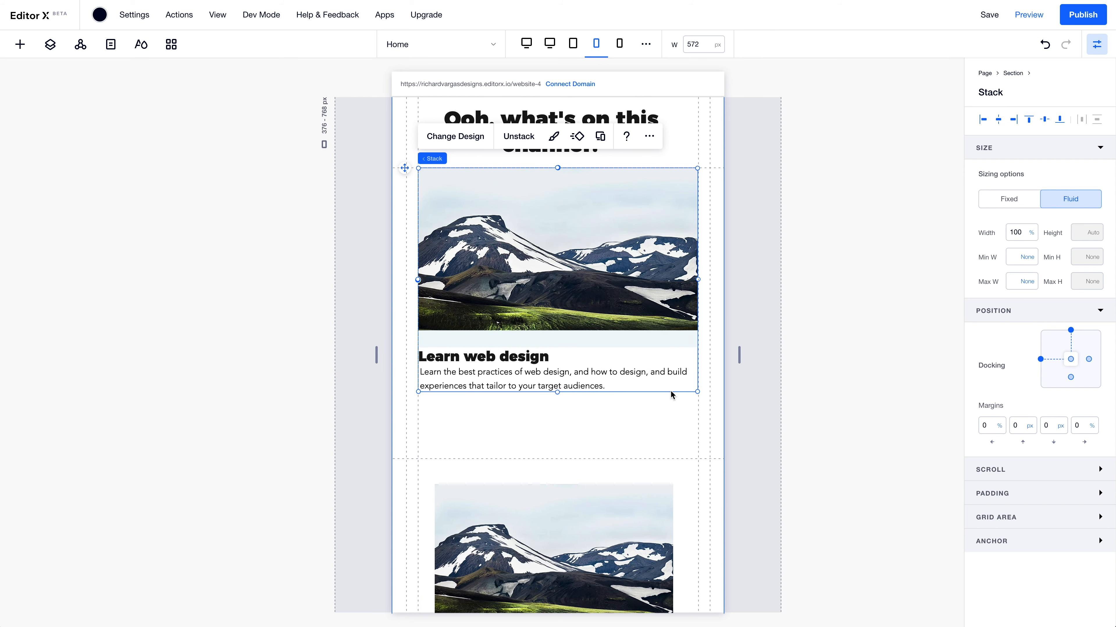
Align the "Learn the tools" stack to the left and top of its grid cell and set its width to 100%
scroll(643, 394, down, 3)
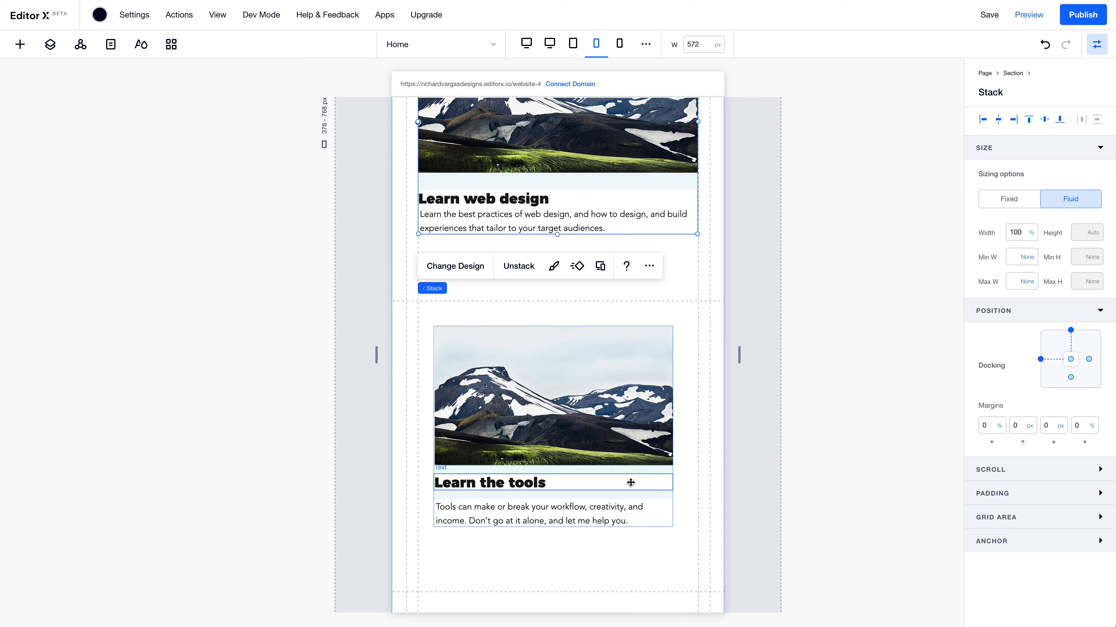
click(447, 477)
mouse_move(450, 471)
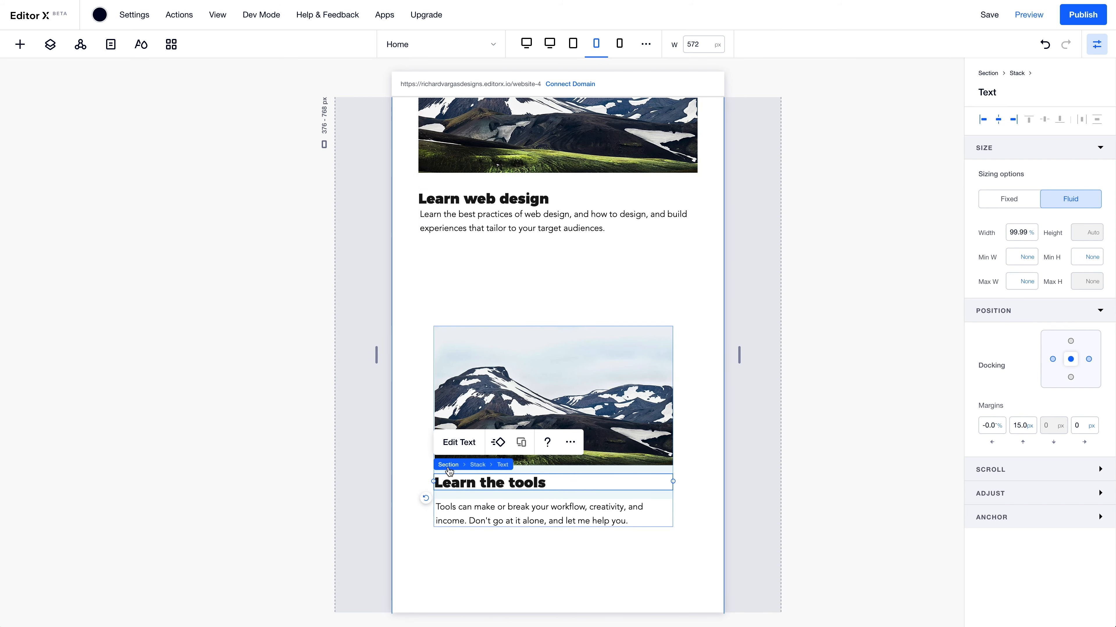
click(474, 466)
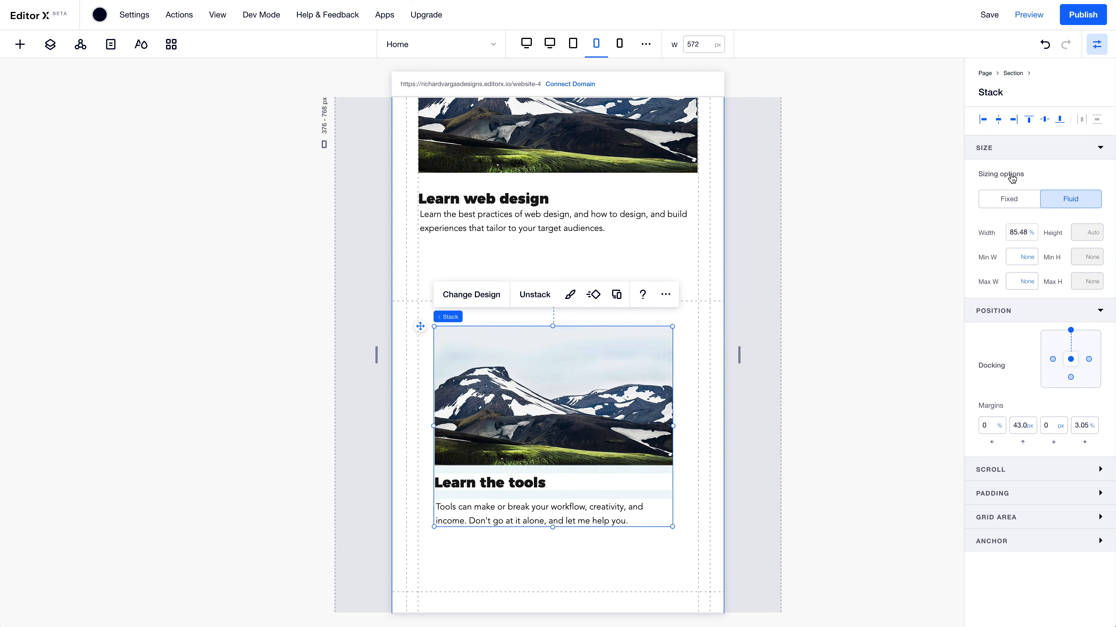
click(984, 120)
click(1029, 119)
click(1017, 233)
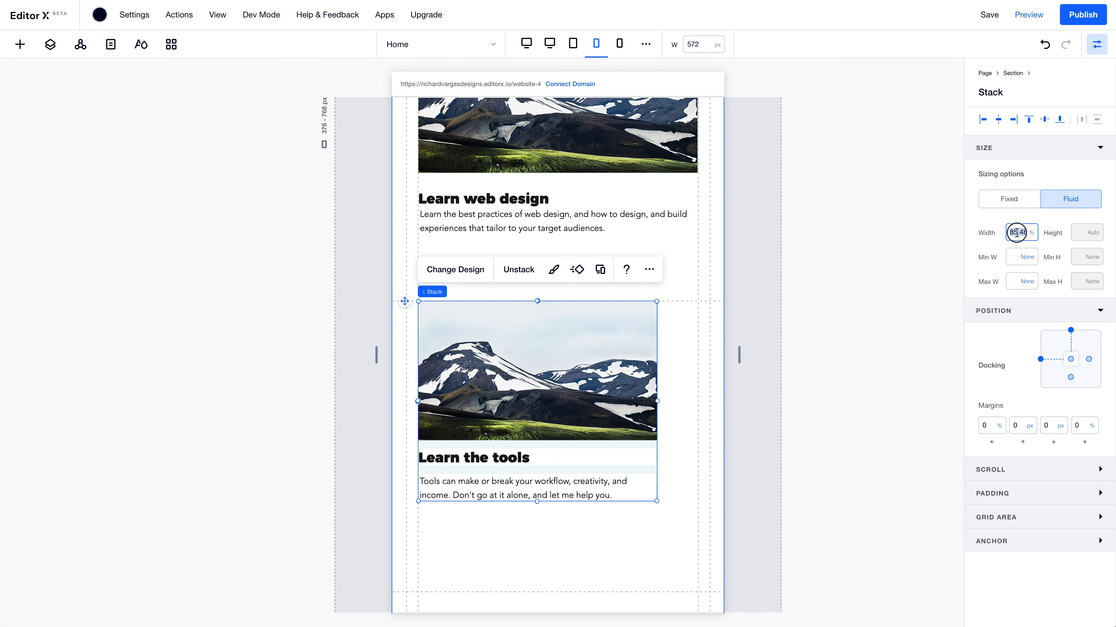
text(100)
key(Return)
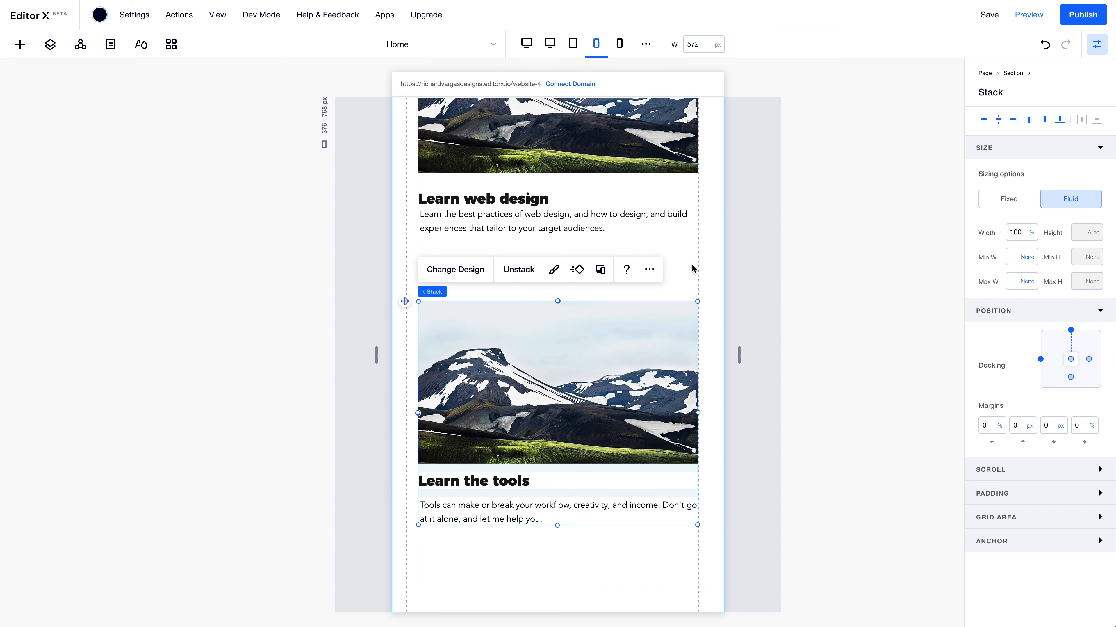
Align the "Learn to execute" stack to the left and top of its grid cell and set its width to 100%
scroll(624, 334, down, 1)
scroll(624, 333, down, 5)
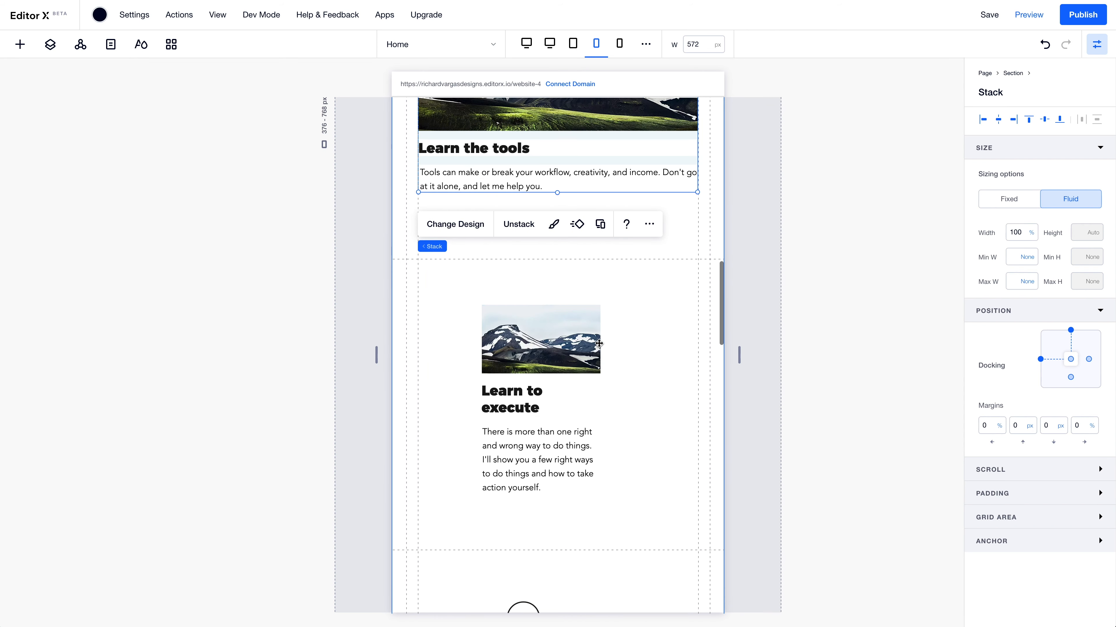
click(508, 338)
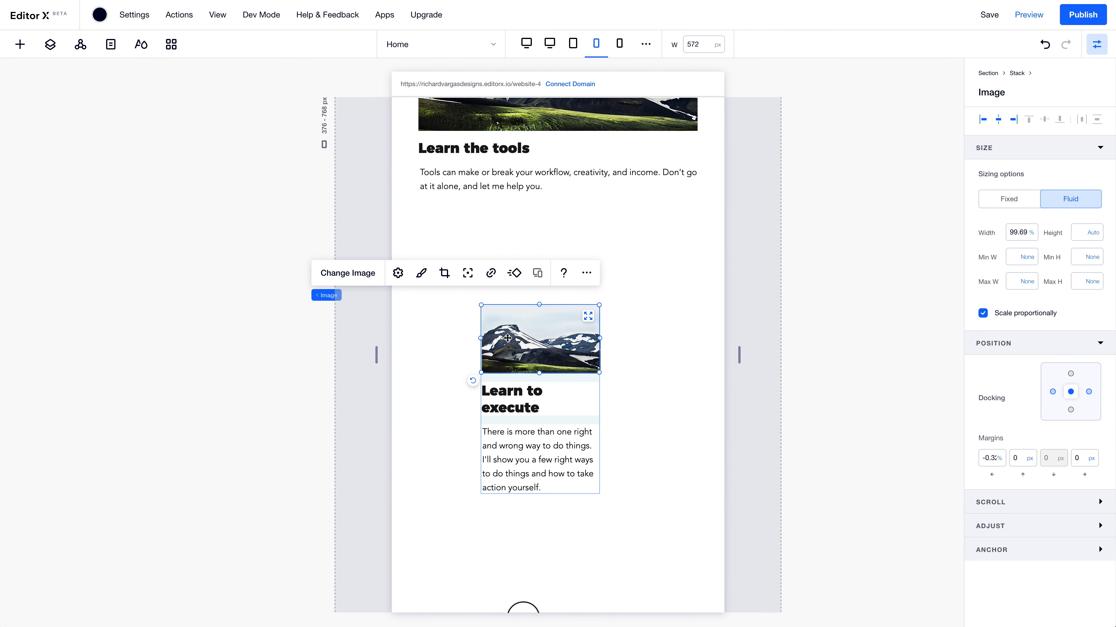
click(506, 380)
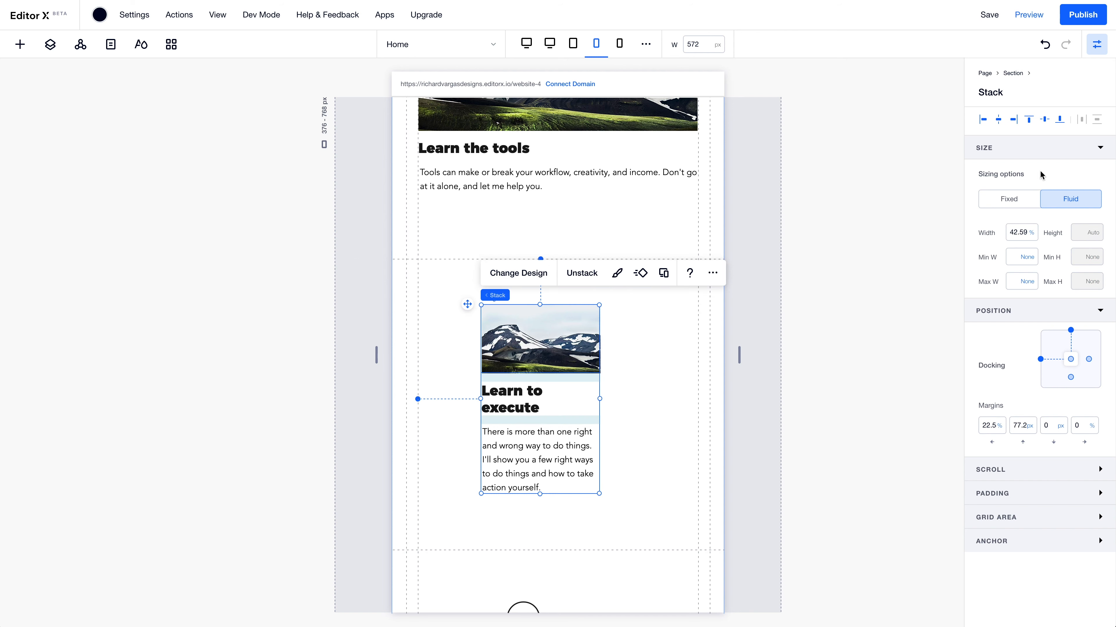
click(982, 120)
click(1030, 122)
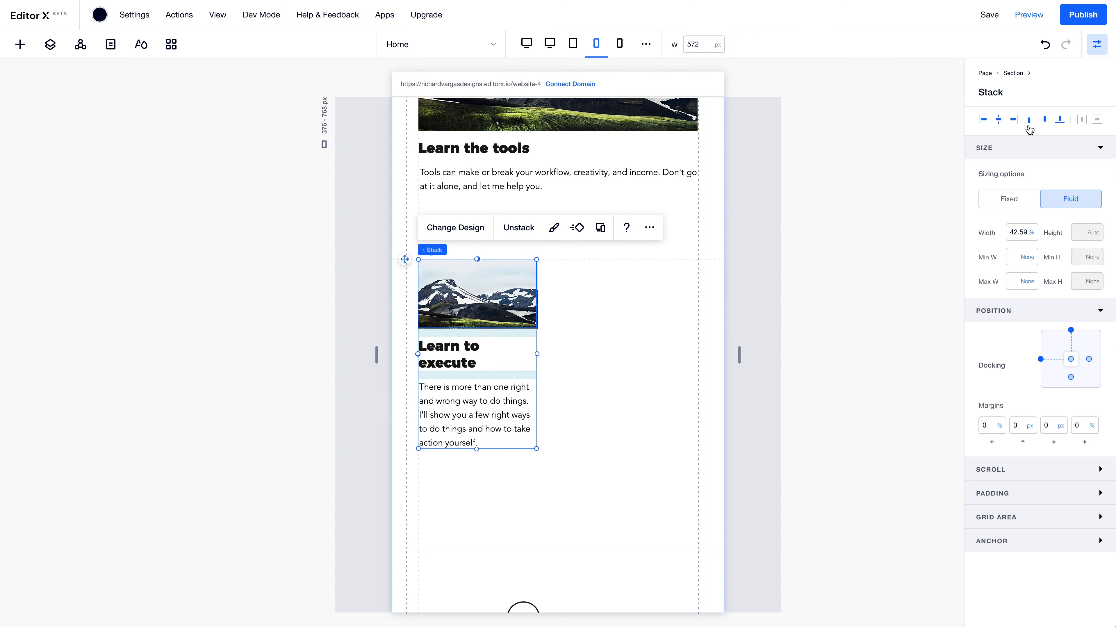
click(1019, 235)
key(Return)
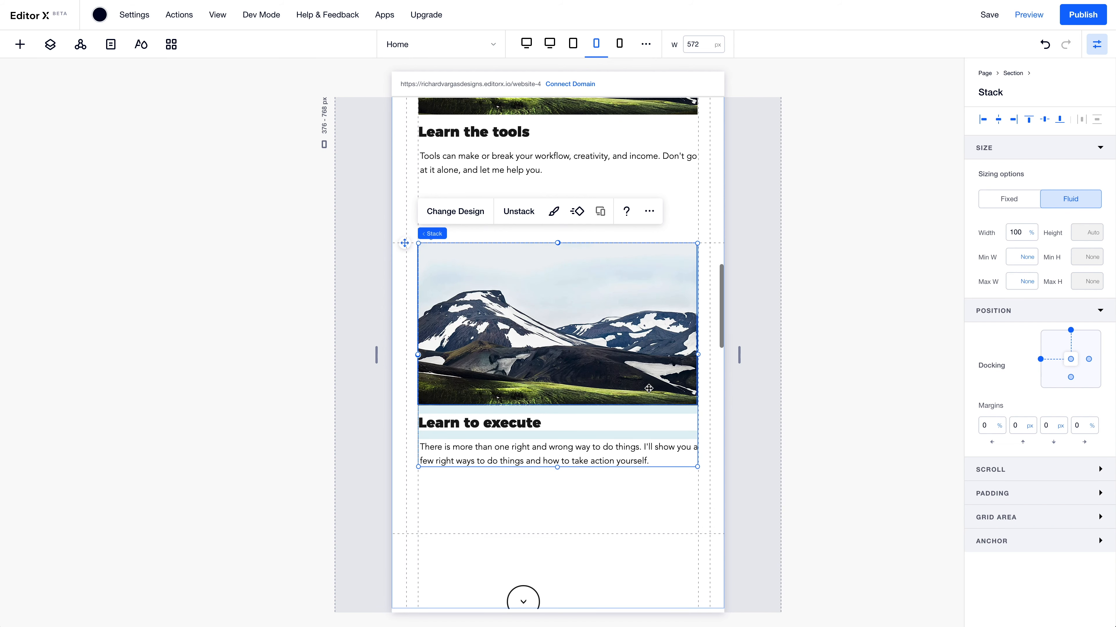
Review the three stacks in their separate rows and save the site
scroll(685, 391, up, 3)
scroll(614, 326, up, 5)
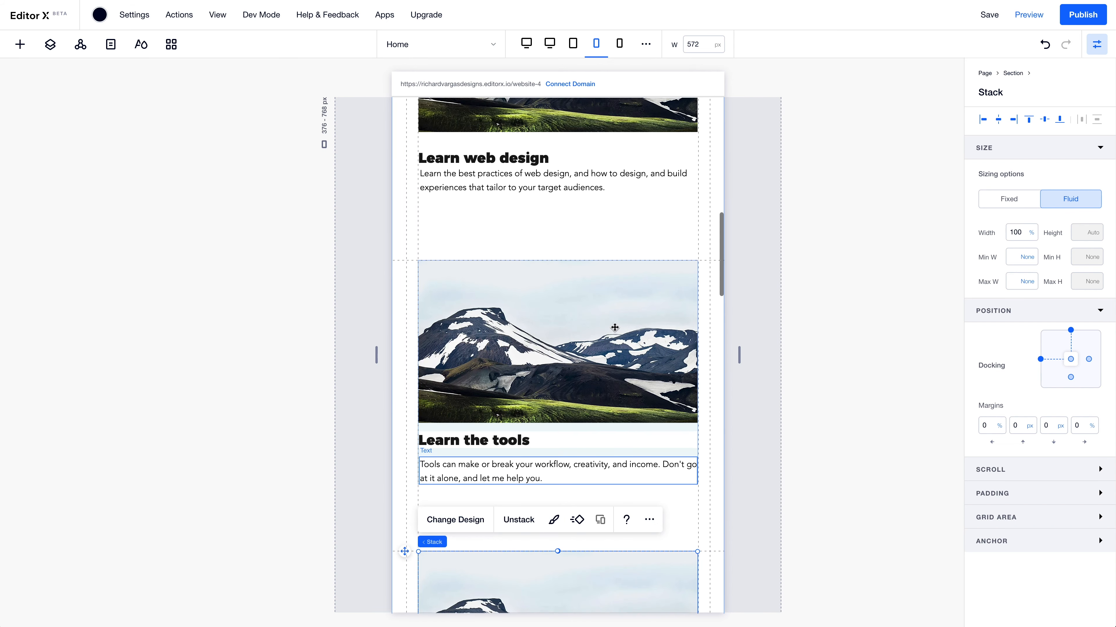
click(990, 15)
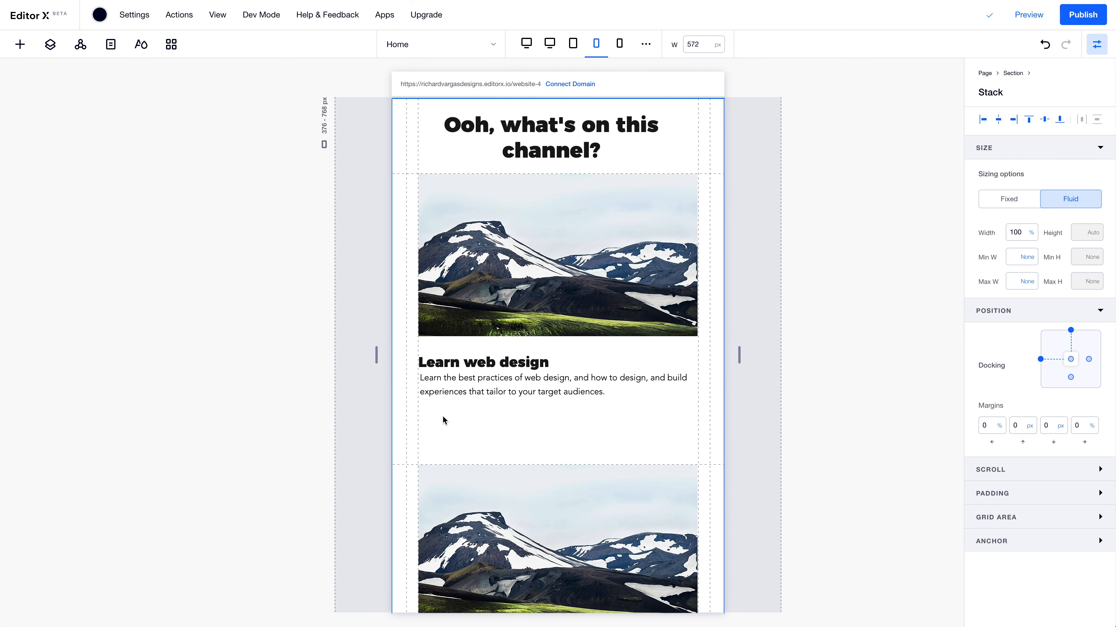
Place the arrow button in the grid row below the "Learn to execute" stack, aligned to the row's top and centred horizontally
scroll(443, 415, down, 10)
scroll(443, 416, down, 1)
drag(524, 339, 561, 280)
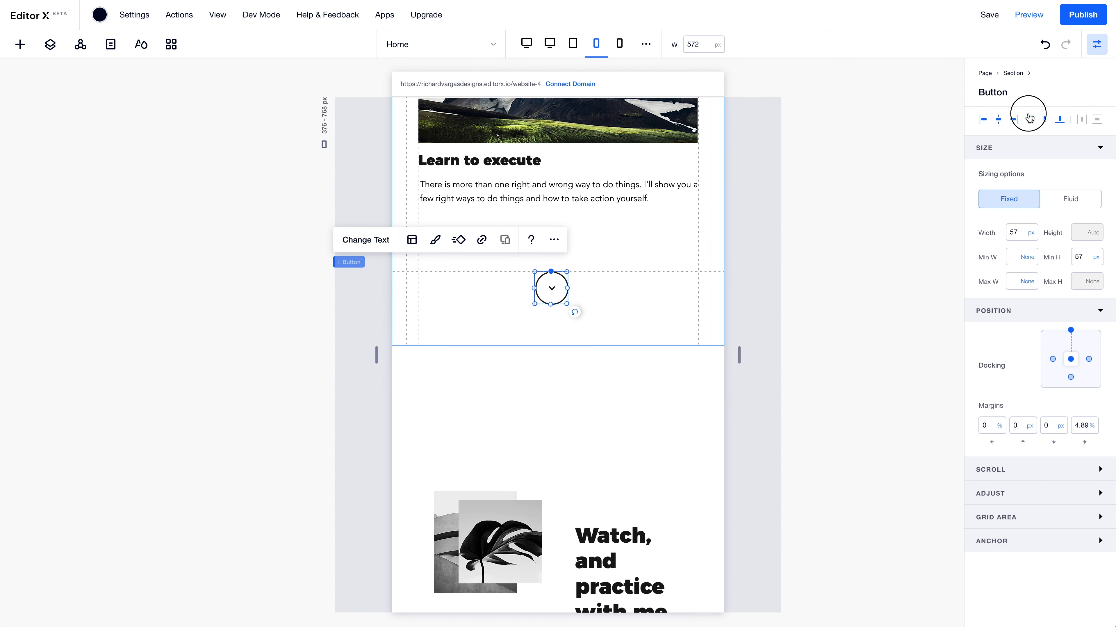
click(1000, 120)
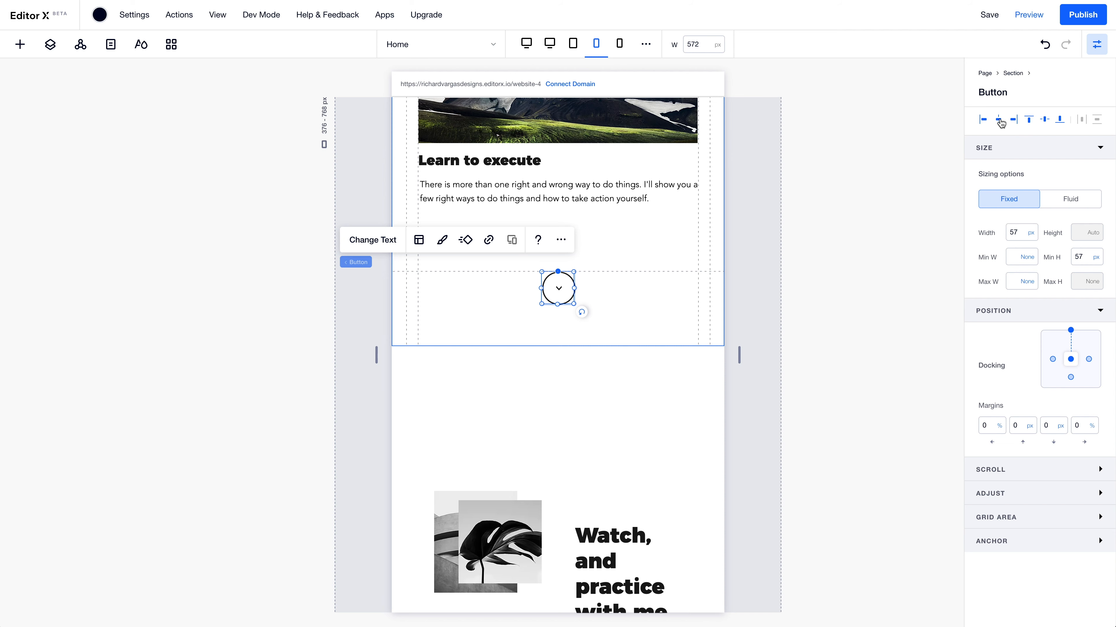
Centre the "Ooh, what's on this channel?" heading horizontally in its grid cell
scroll(474, 285, up, 2)
scroll(630, 293, up, 9)
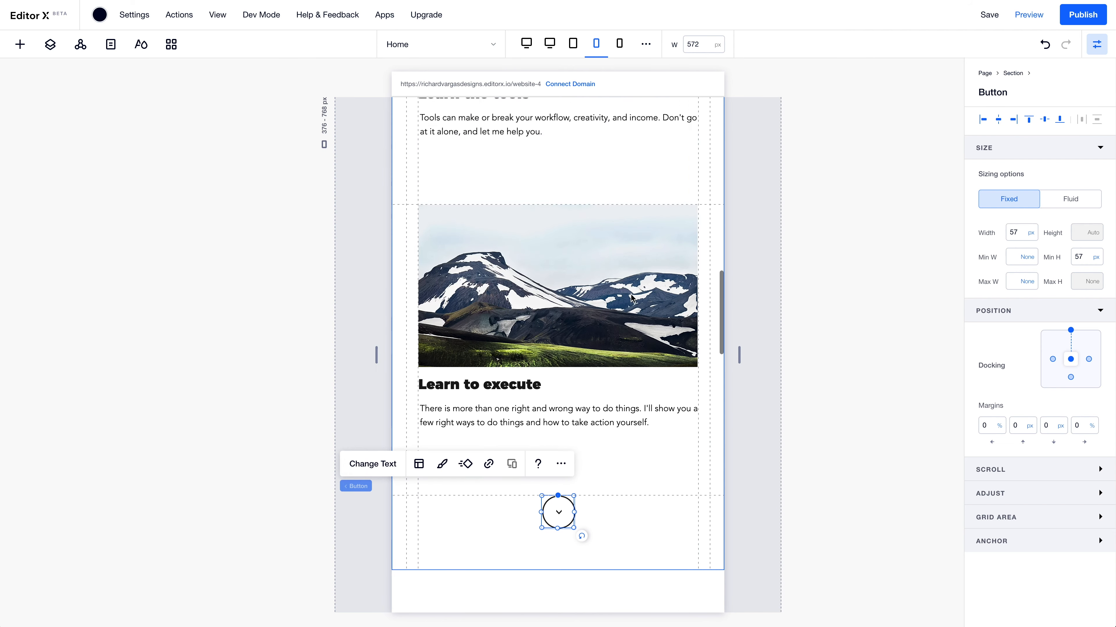
scroll(631, 293, up, 10)
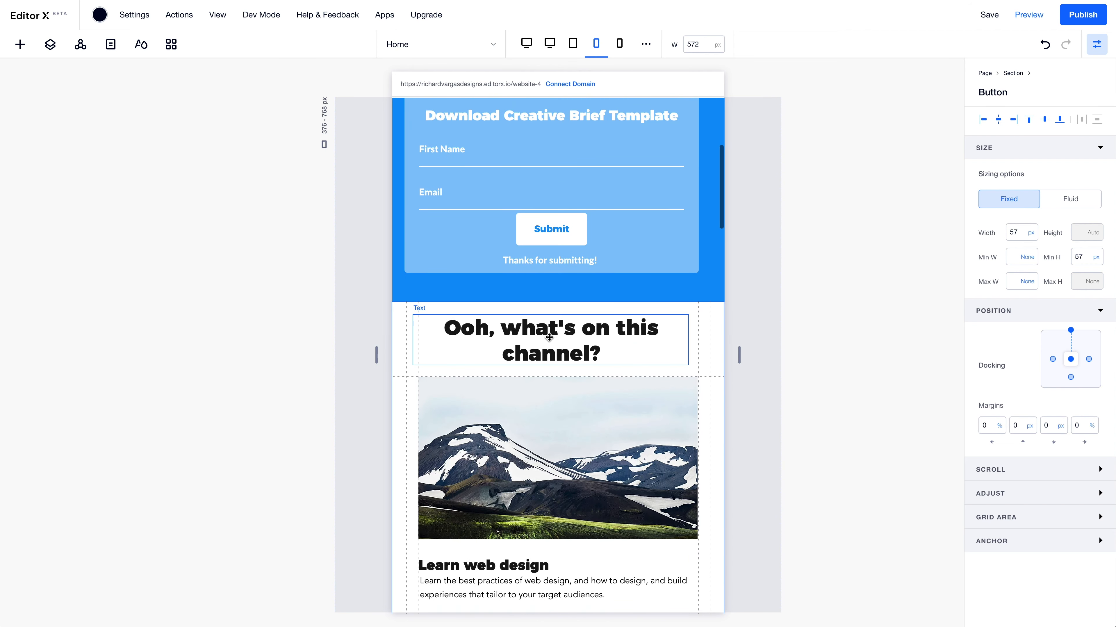
click(493, 343)
drag(494, 342, 502, 342)
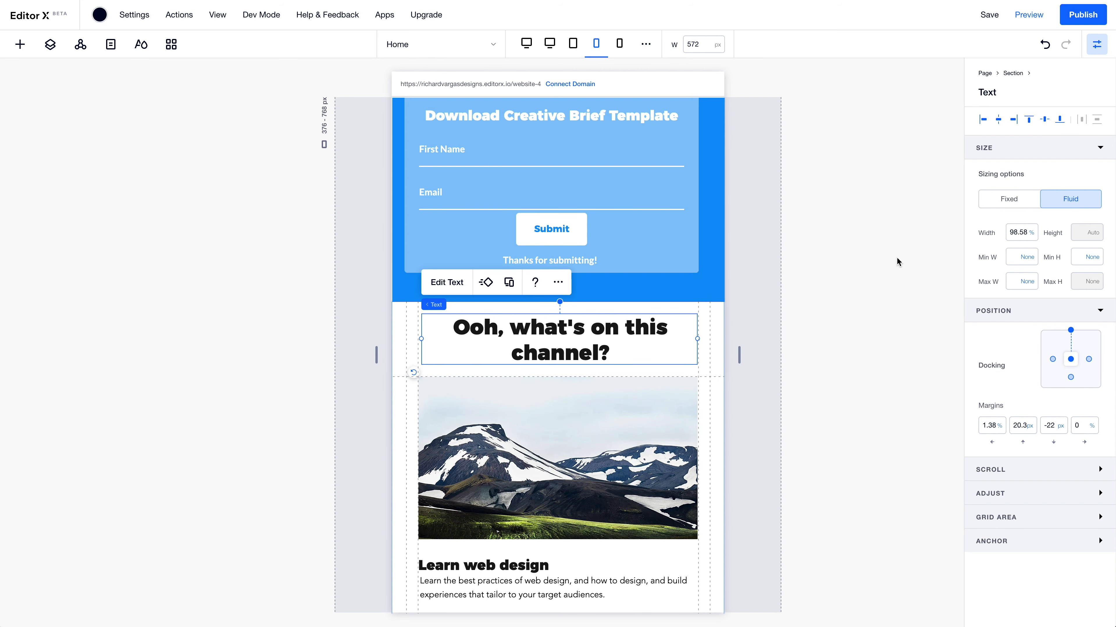
click(1002, 119)
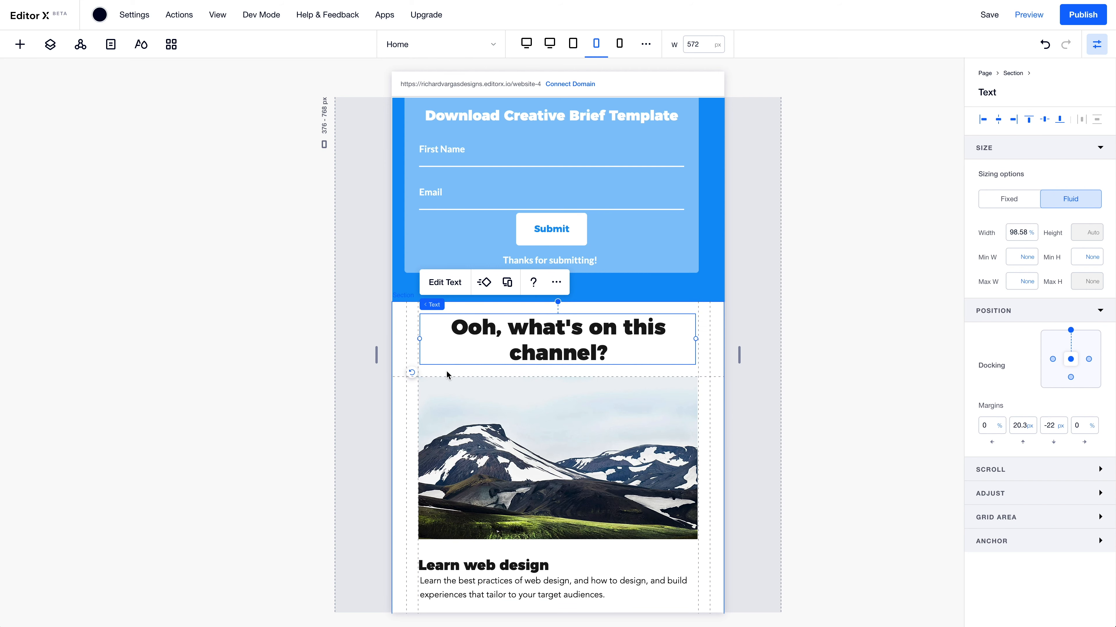
Edit the section's grid and set the minimum height of the "Learn web design" row to Auto
click(405, 409)
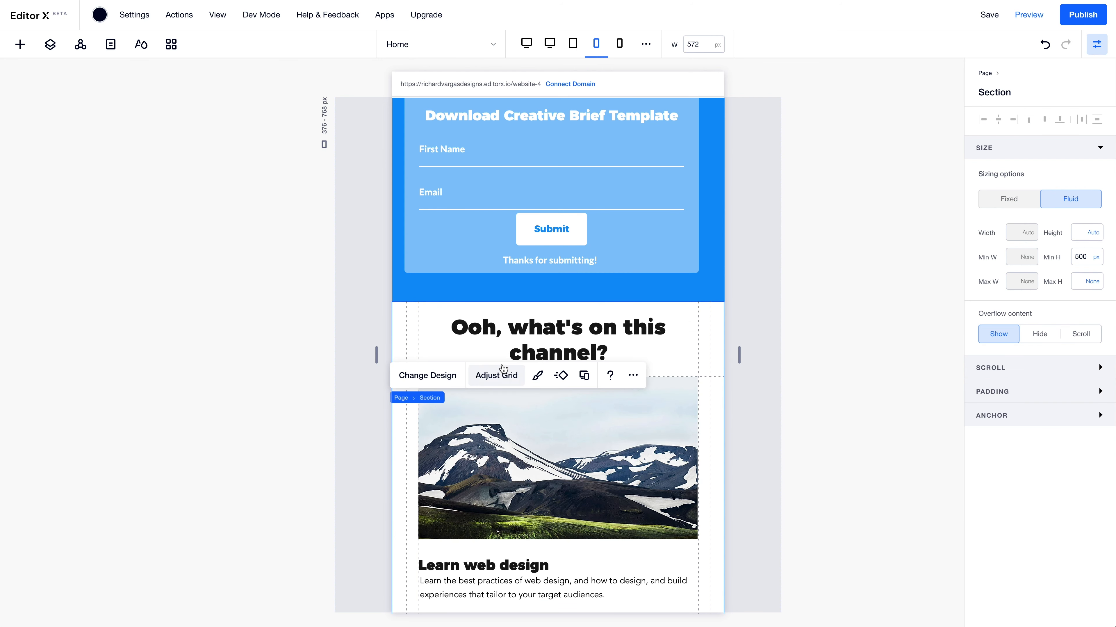
click(496, 375)
click(581, 360)
scroll(442, 404, down, 5)
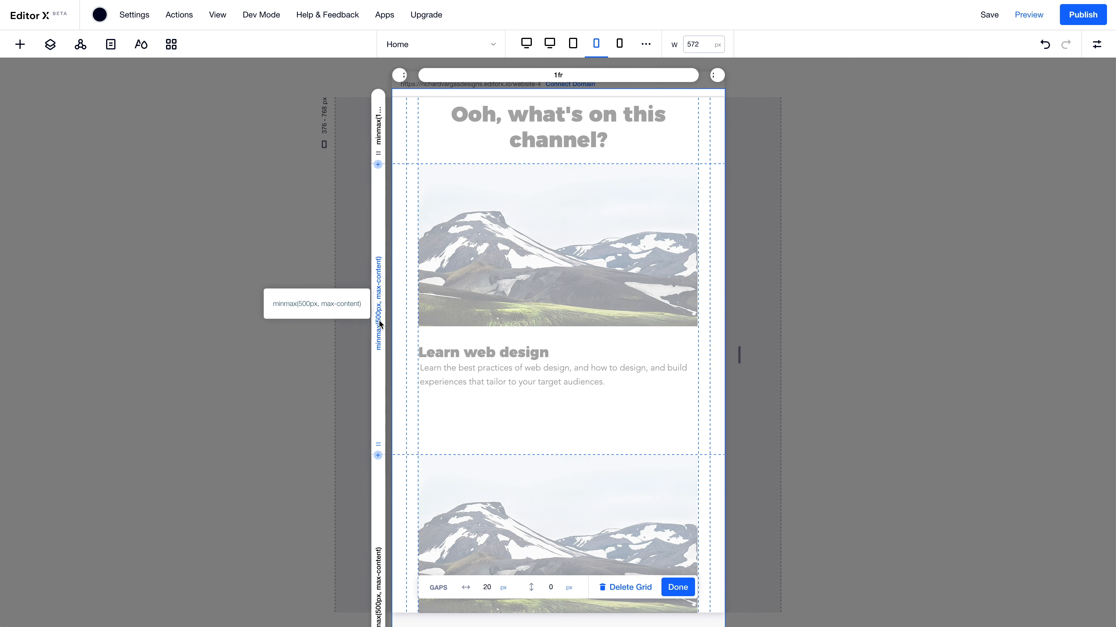
click(379, 325)
double_click(409, 401)
text(au)
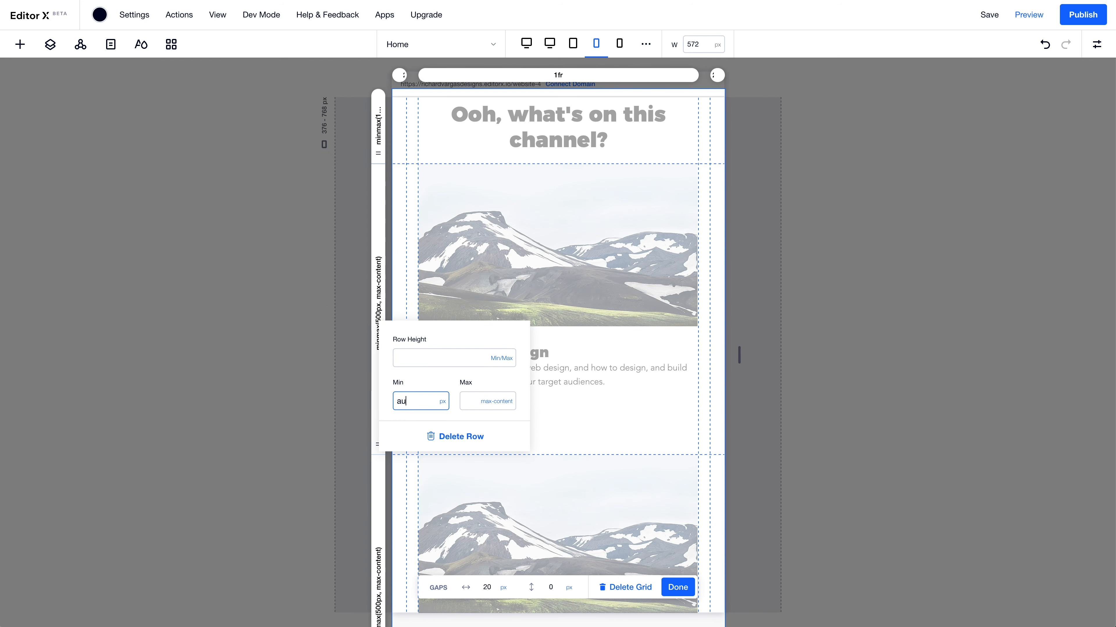
text(to)
key(Return)
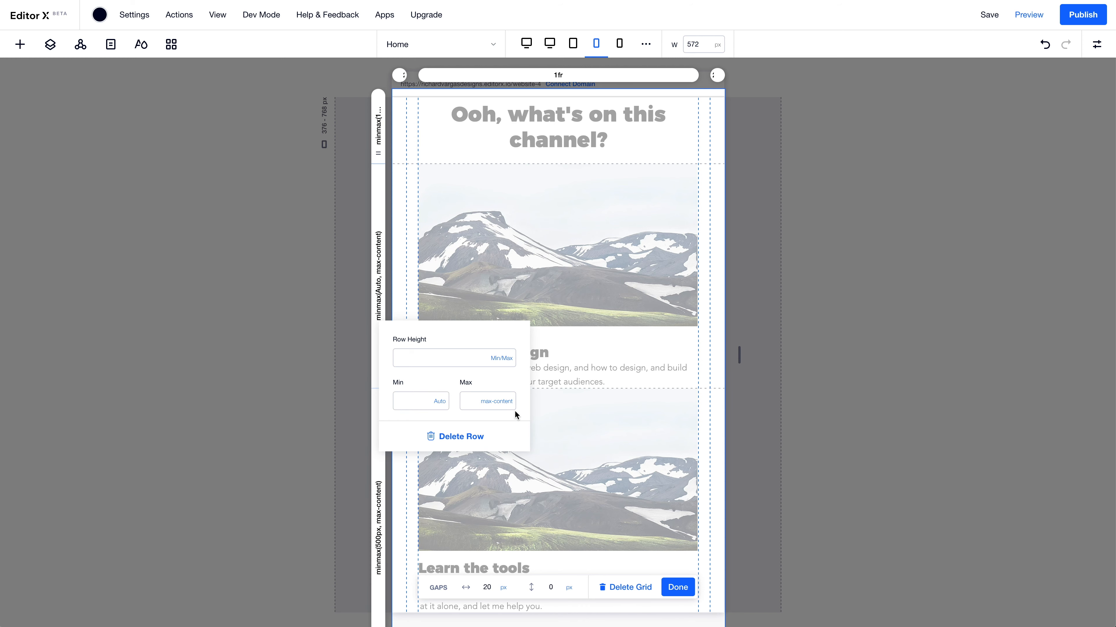
click(576, 415)
Set the minimum height of the "Learn the tools" grid row to Auto
scroll(572, 418, down, 6)
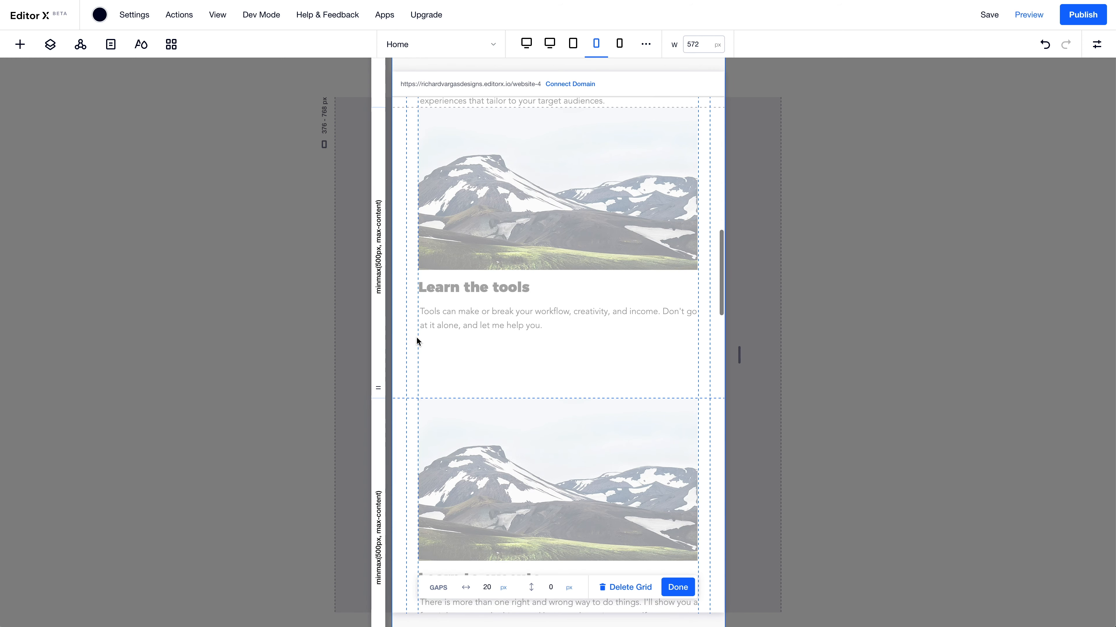
click(380, 266)
double_click(412, 345)
text(auto)
key(Return)
click(703, 327)
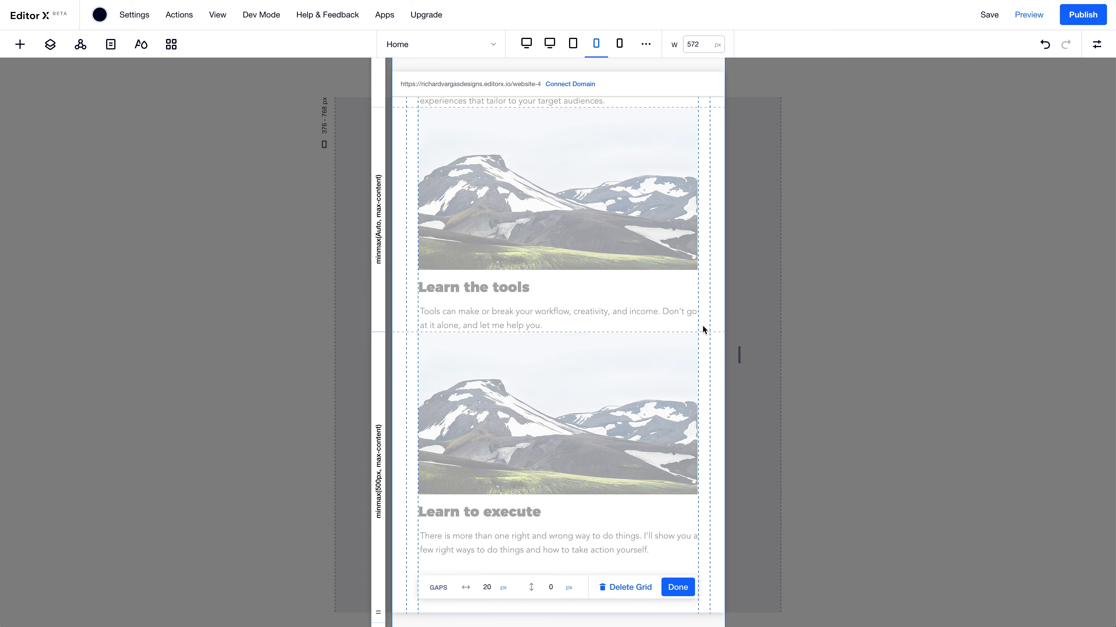
Set the minimum height of the "Learn to execute" grid row to Auto
scroll(496, 333, down, 3)
click(380, 348)
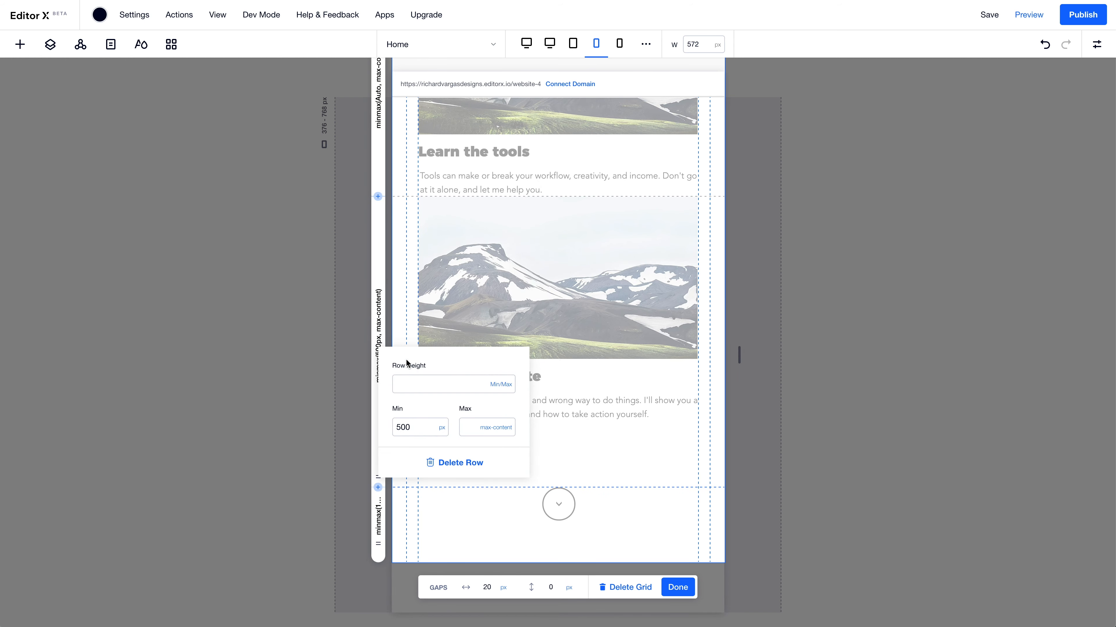
double_click(408, 425)
text(auto)
key(Return)
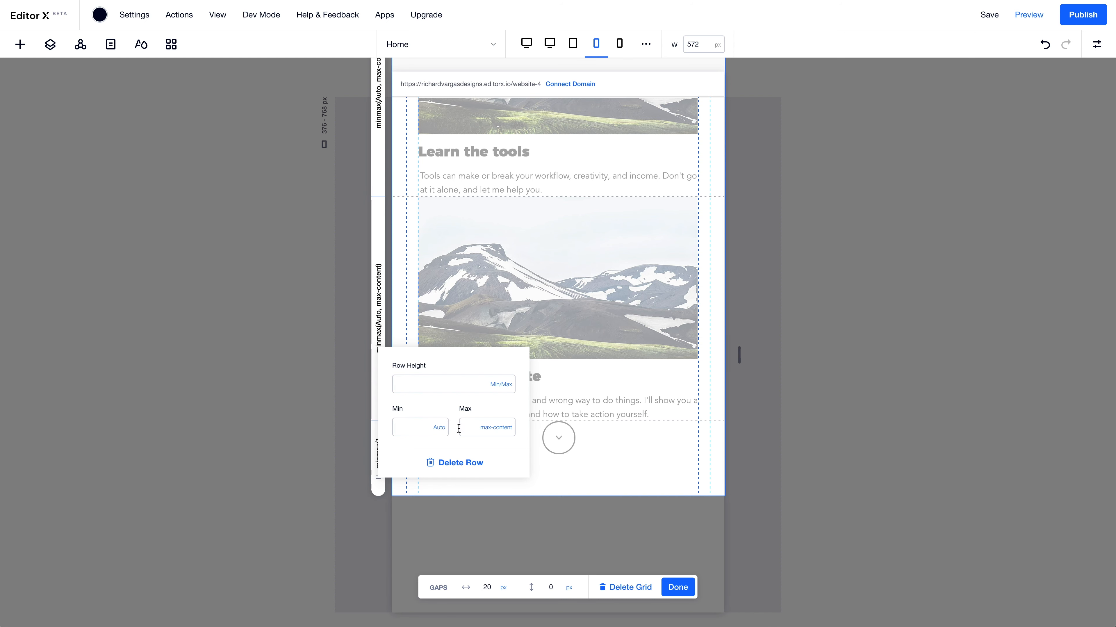
click(609, 436)
Set the vertical gap between the section's grid rows to 20 px and finish editing the grid
click(551, 587)
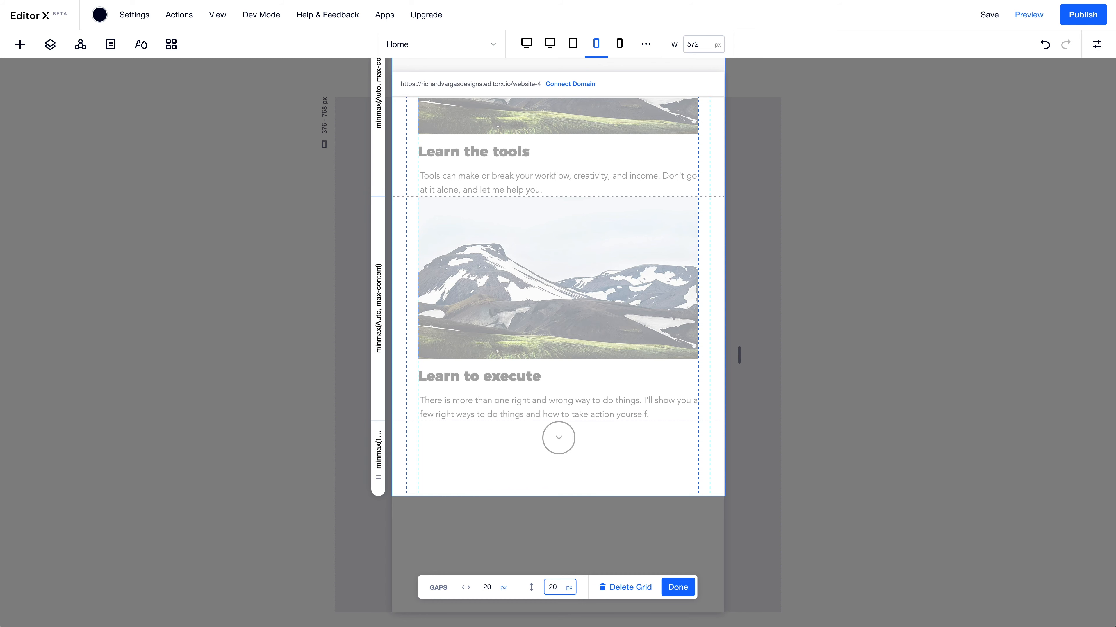
text(20)
key(Return)
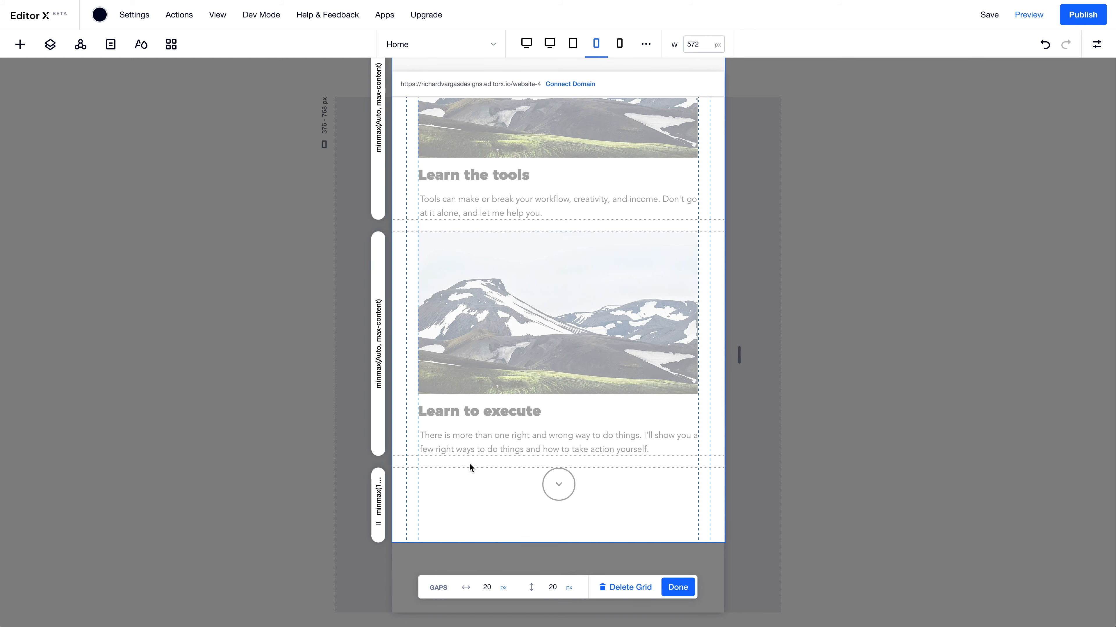
scroll(472, 465, up, 8)
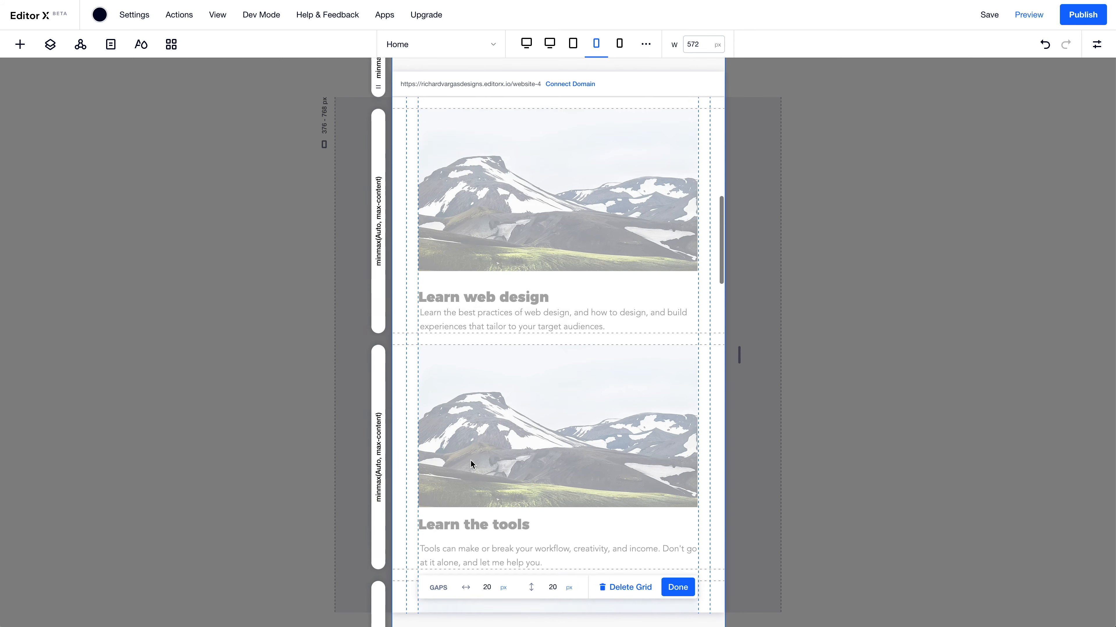
scroll(472, 464, up, 4)
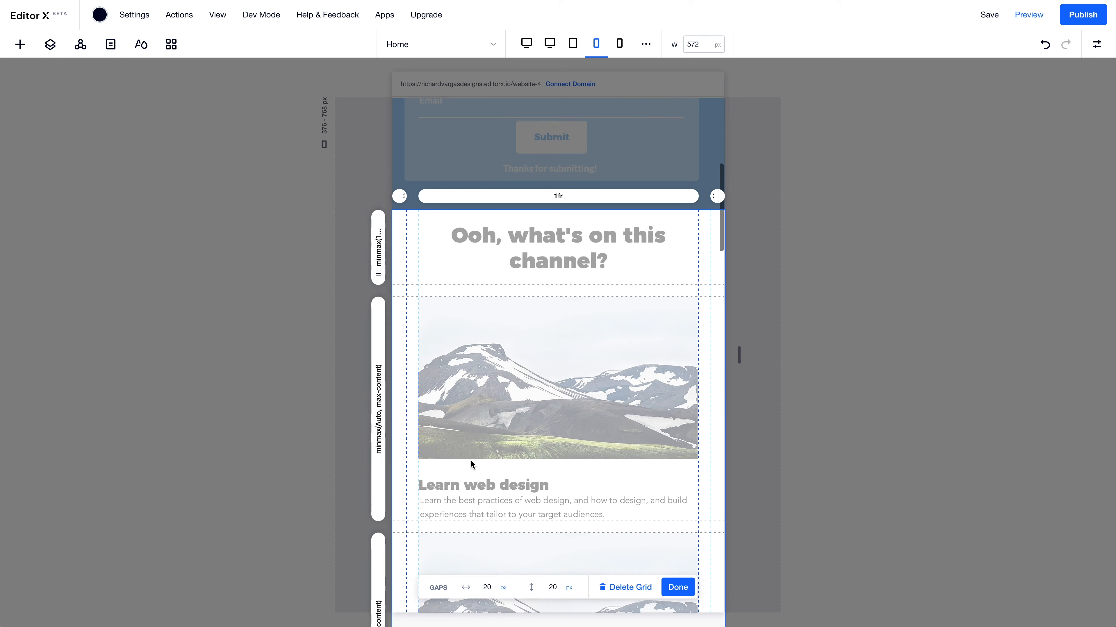
click(676, 588)
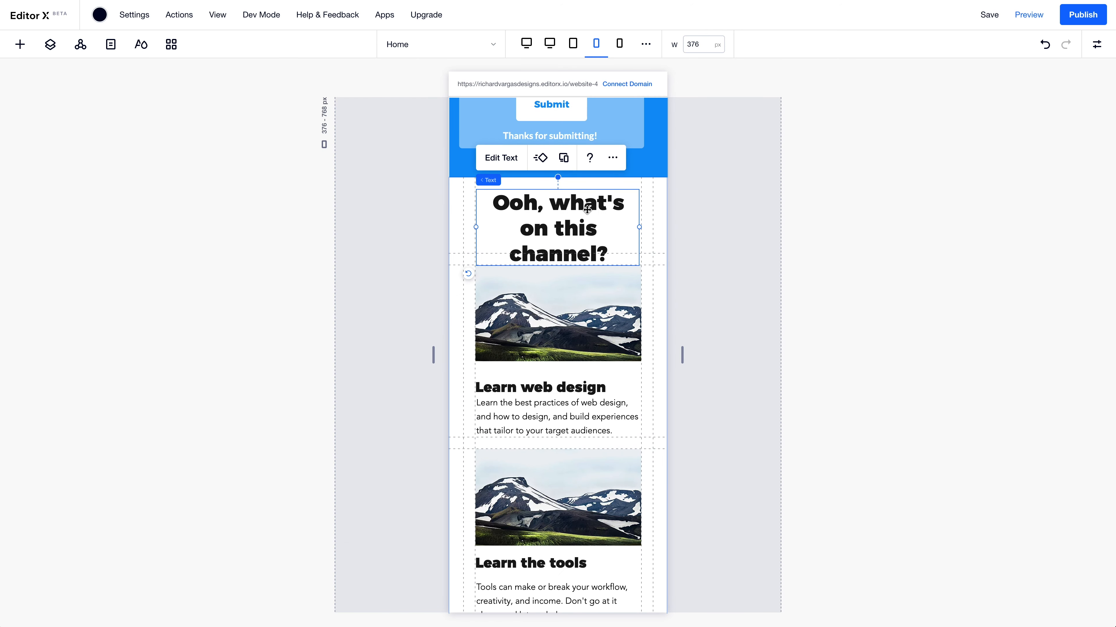
Set the font size of the "Ooh, what's on this channel?" heading to 30 at the 376 px canvas width
click(524, 164)
click(668, 133)
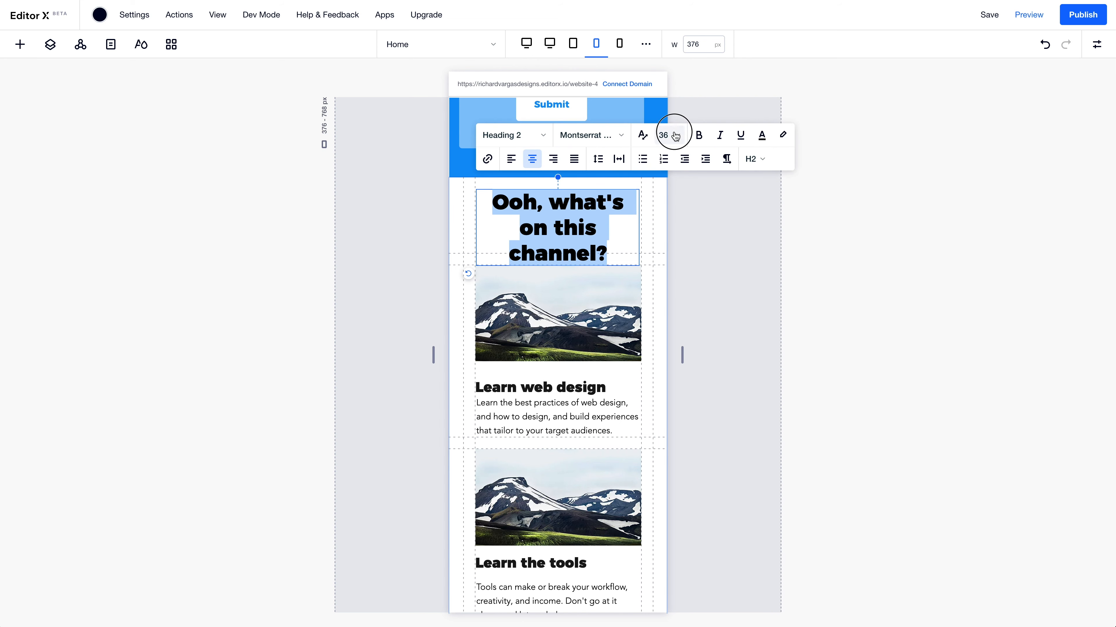
click(671, 288)
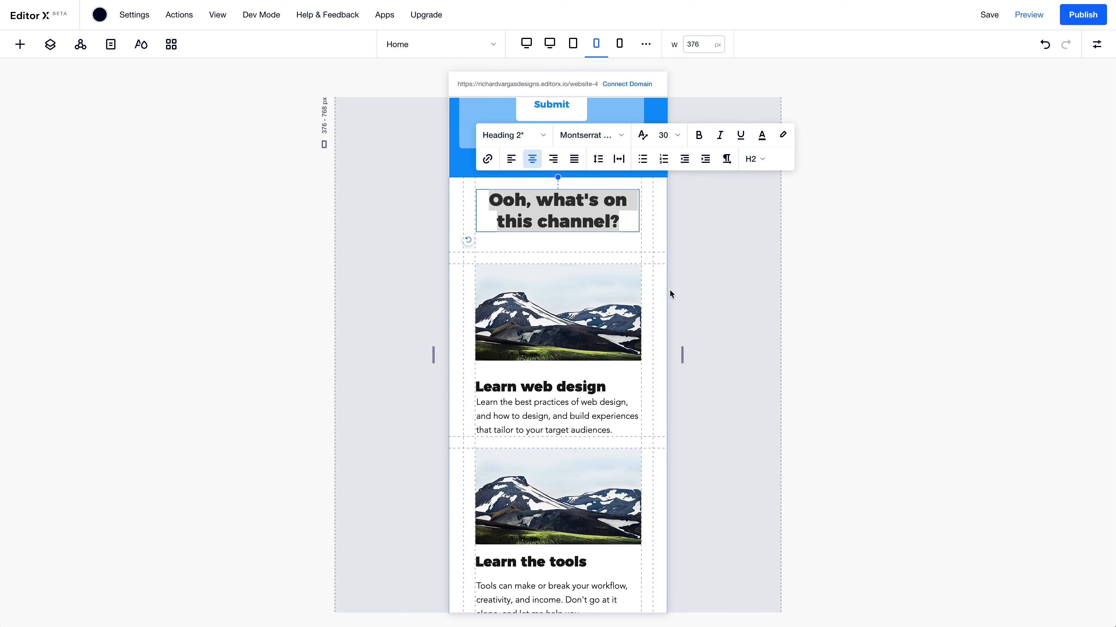
click(638, 247)
Check the font size of the "Easily learn web design." heading in the blue hero section
scroll(652, 272, up, 10)
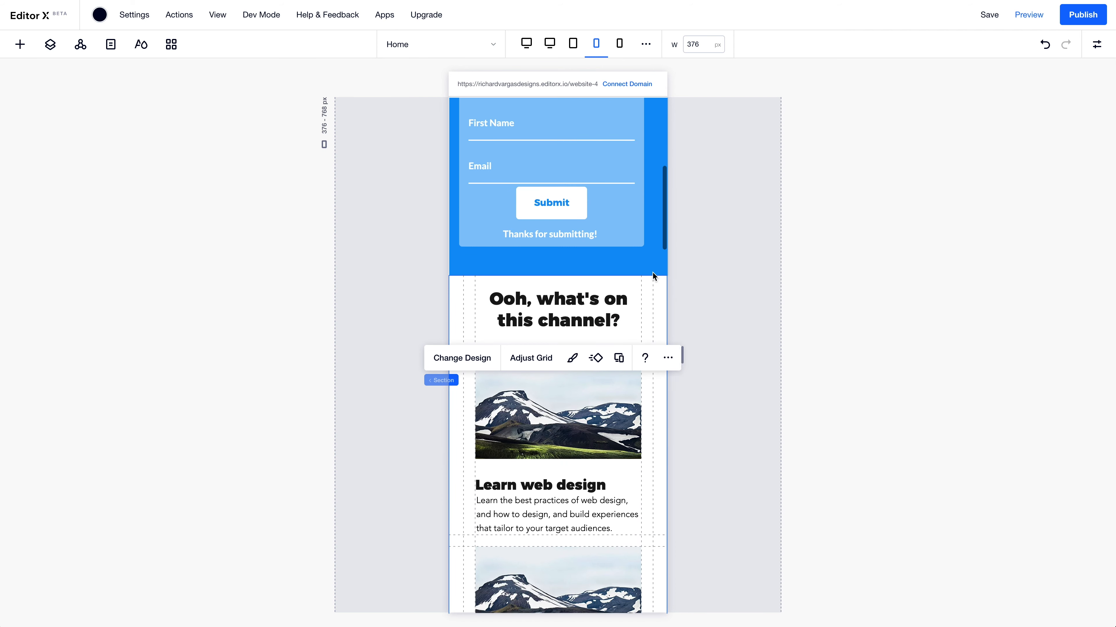
click(548, 206)
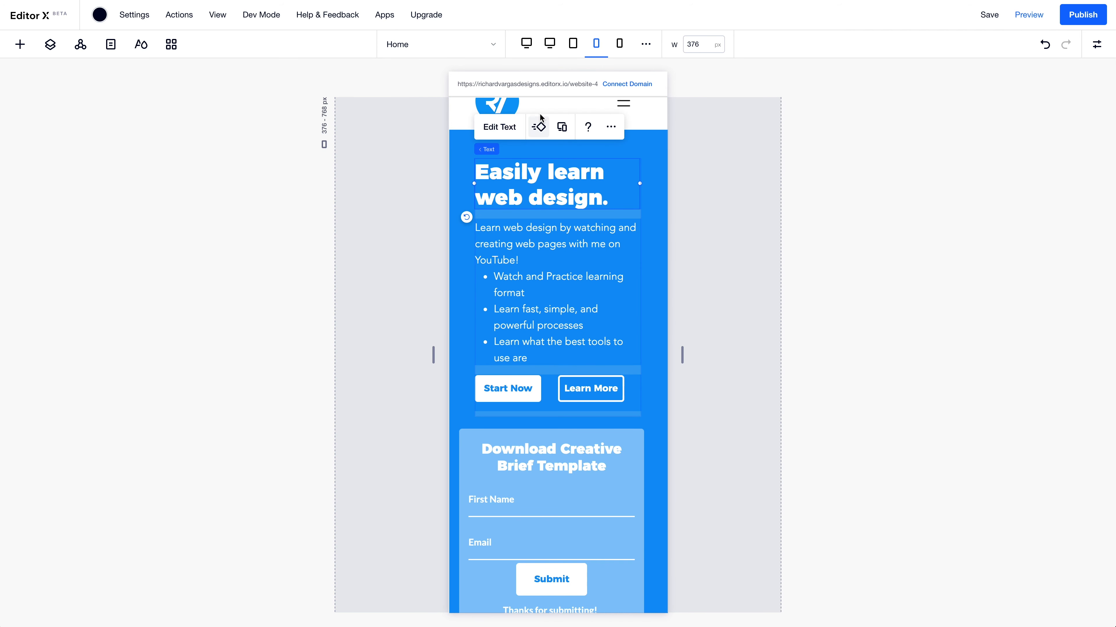
click(503, 131)
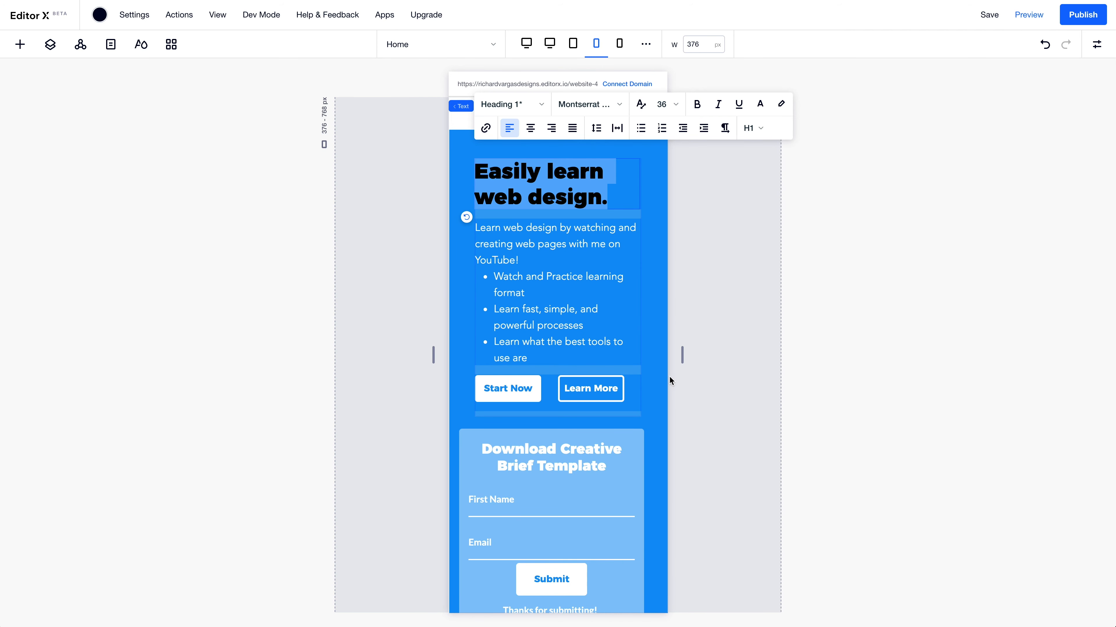
click(659, 434)
Edit the section's grid and set the minimum height of the arrow button's row to Auto
scroll(659, 434, down, 10)
scroll(659, 434, down, 5)
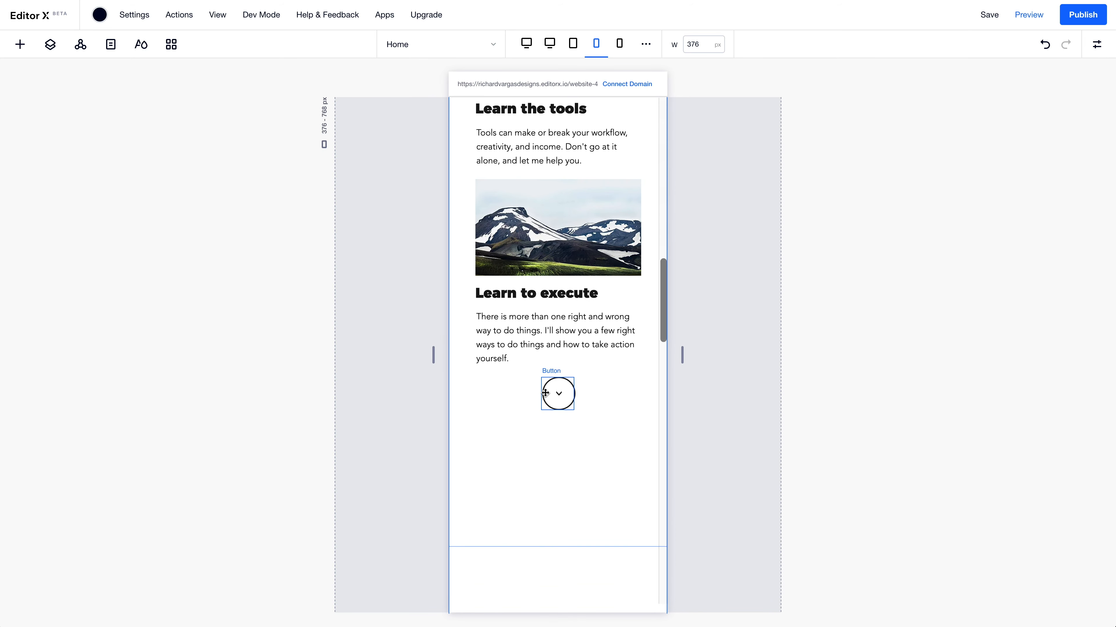
click(587, 504)
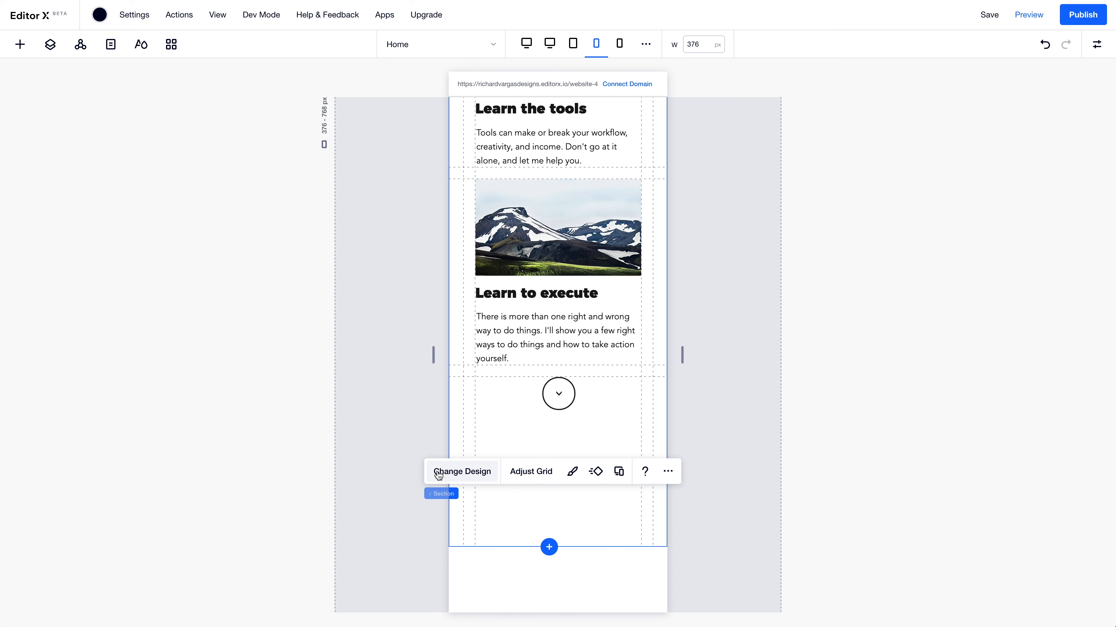
click(523, 471)
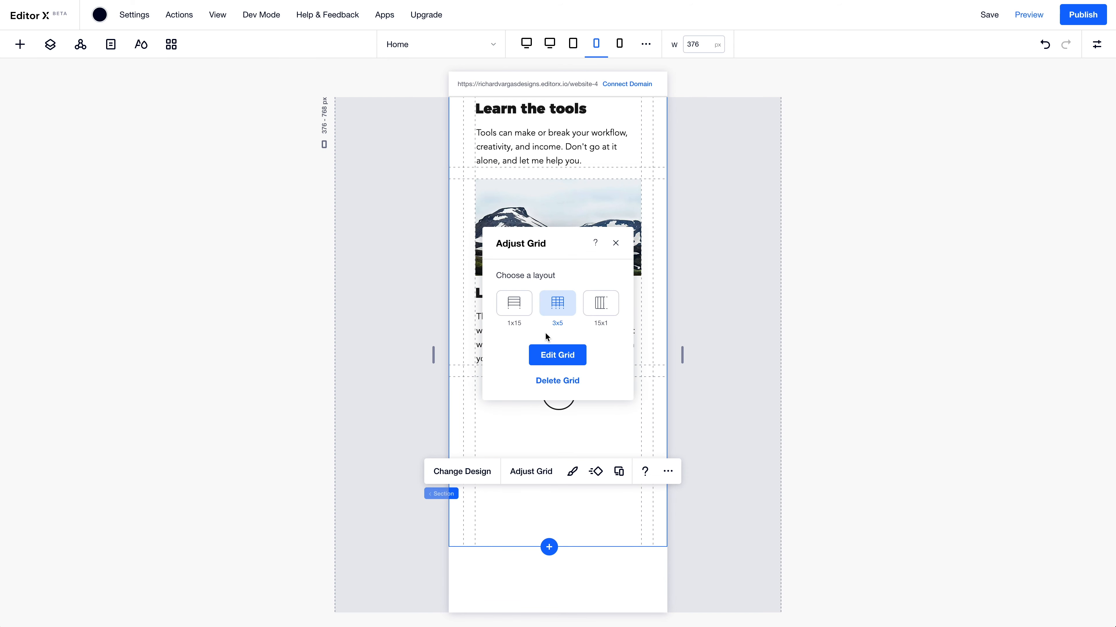
click(553, 359)
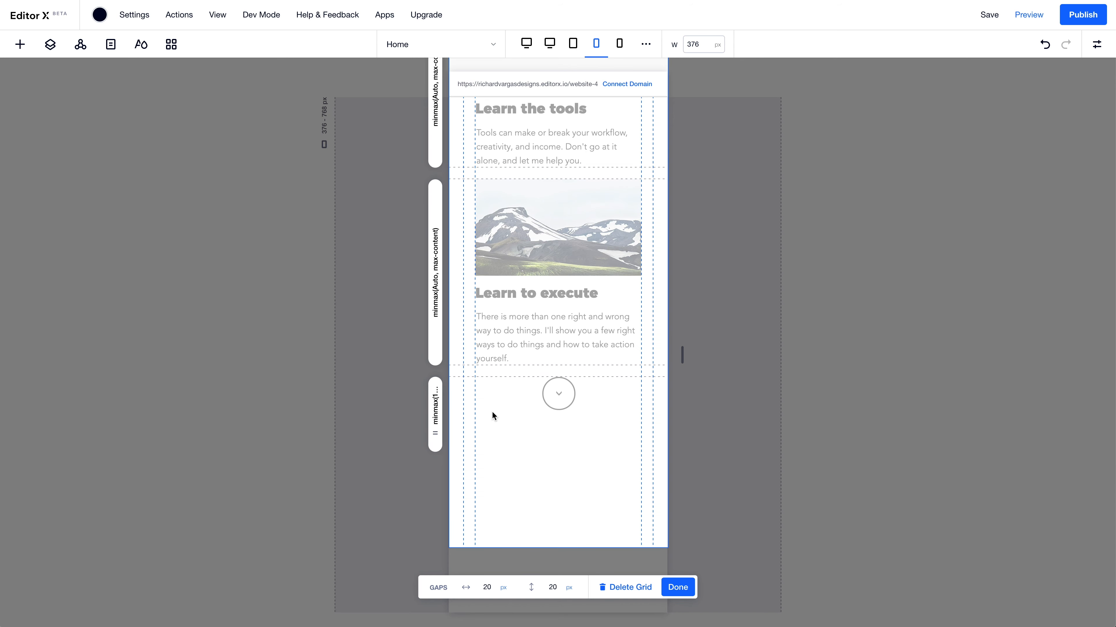
click(441, 417)
double_click(470, 484)
key(BackSpace)
key(Return)
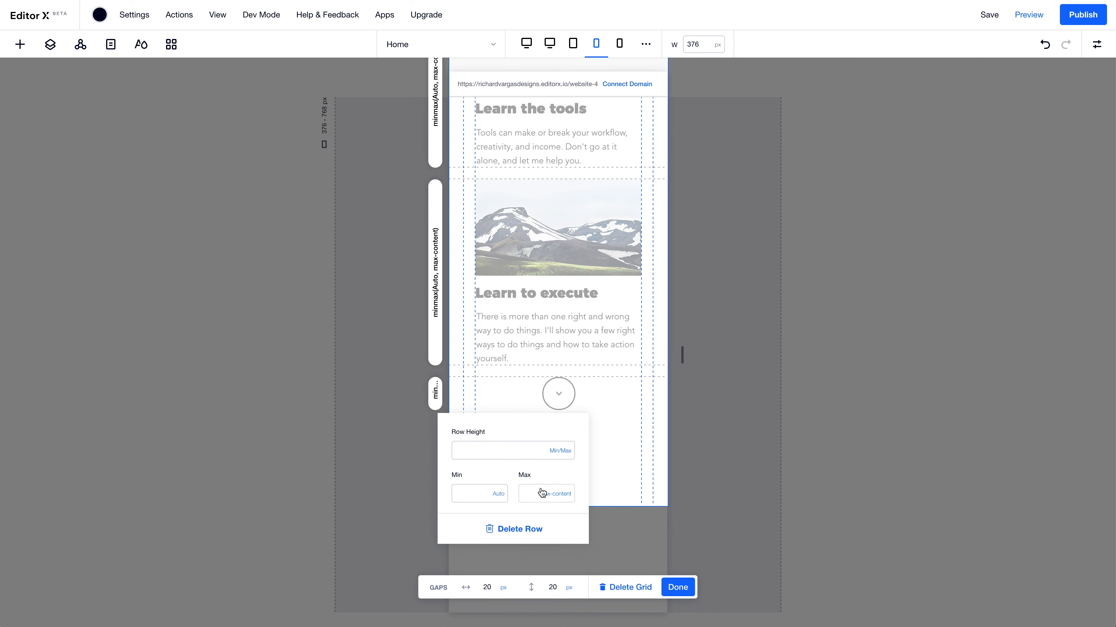
click(668, 583)
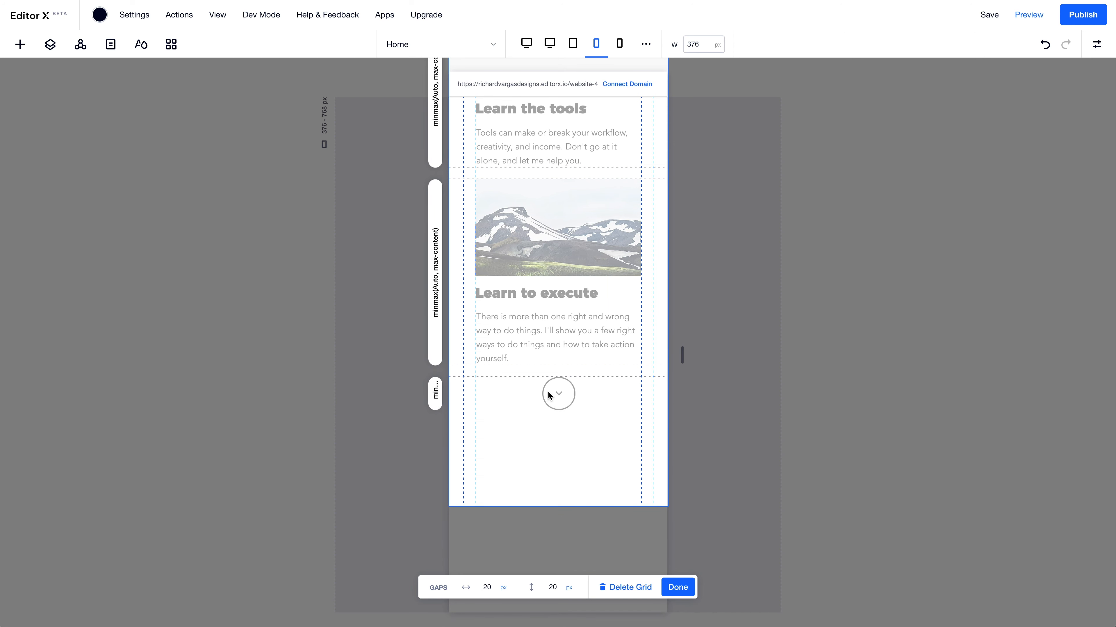
click(671, 588)
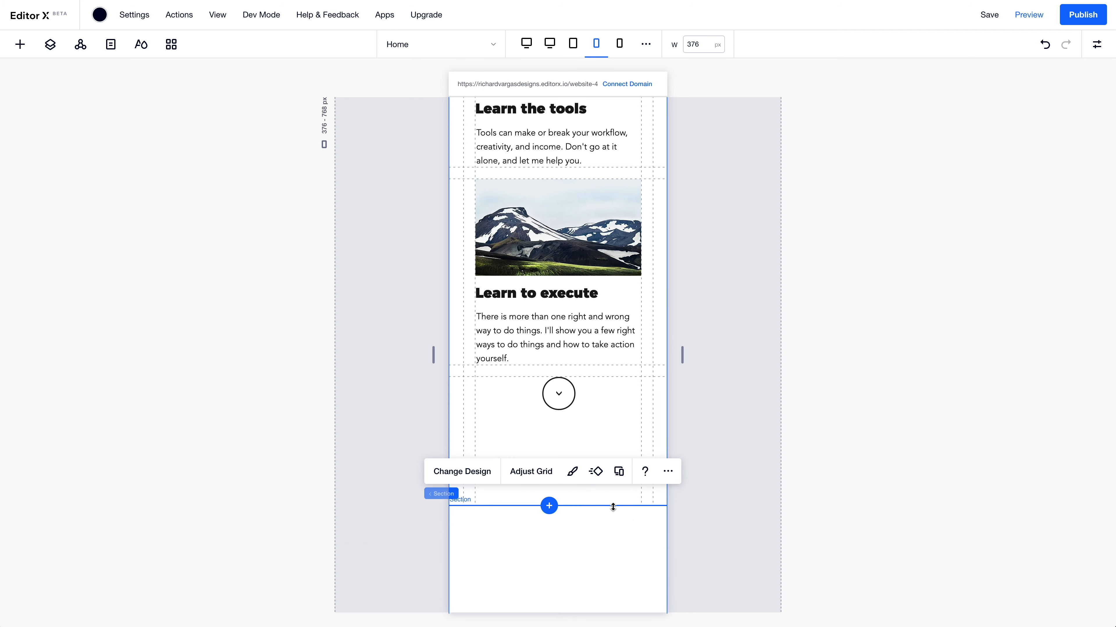
Remove the minimum height of the "Ooh, what's on this channel?" section so that it is set to None
click(612, 406)
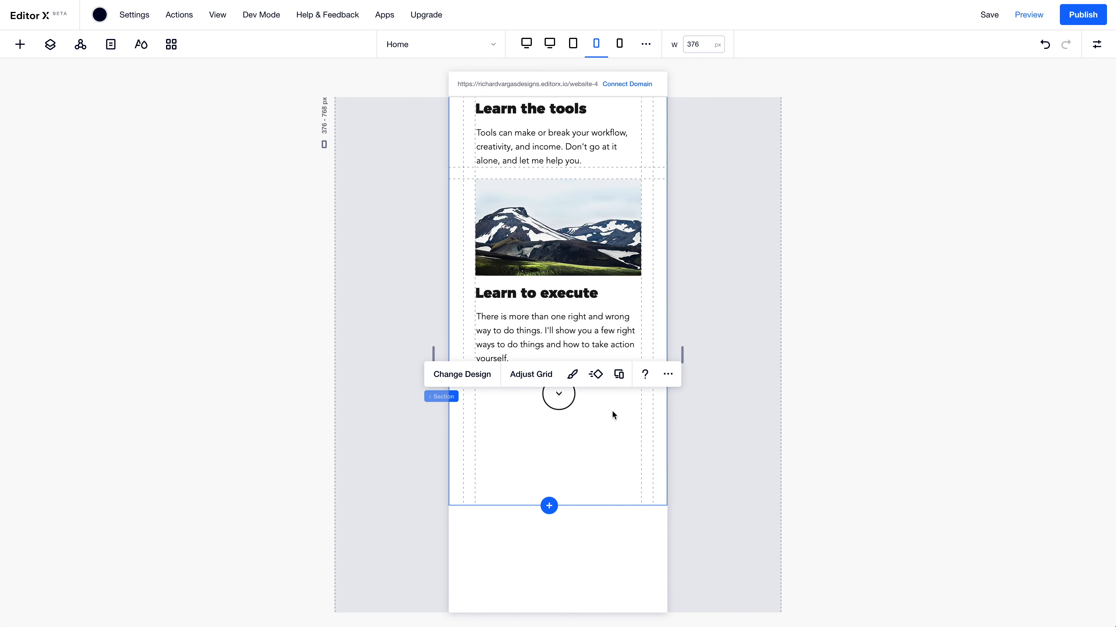
click(1098, 45)
click(1086, 258)
key(BackSpace)
key(Return)
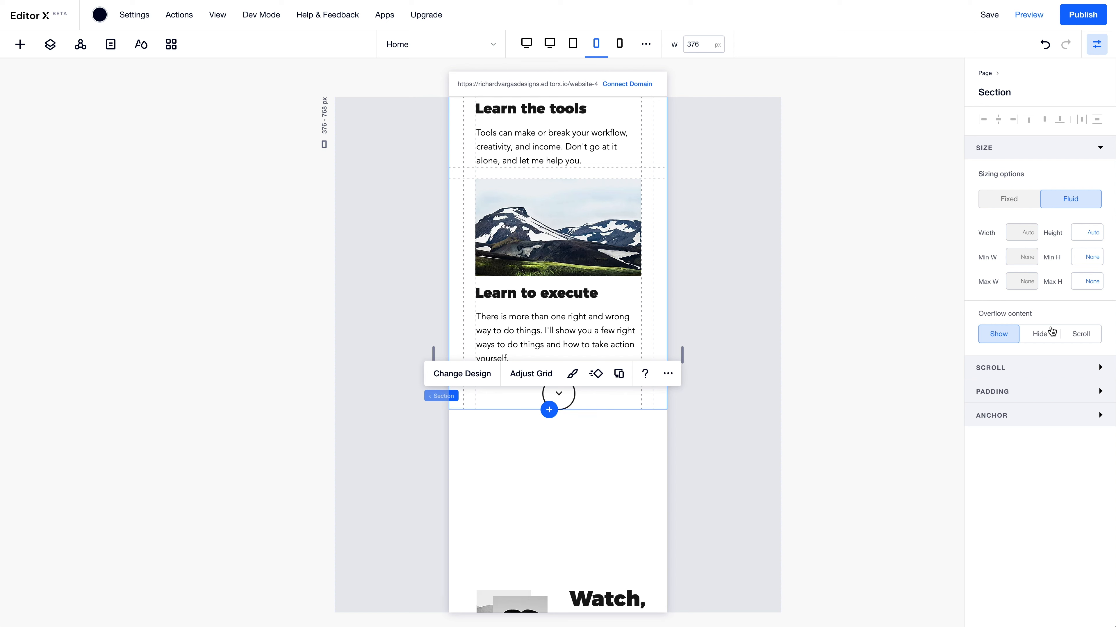
Set the section's bottom padding to 50 px
click(1026, 392)
click(1056, 438)
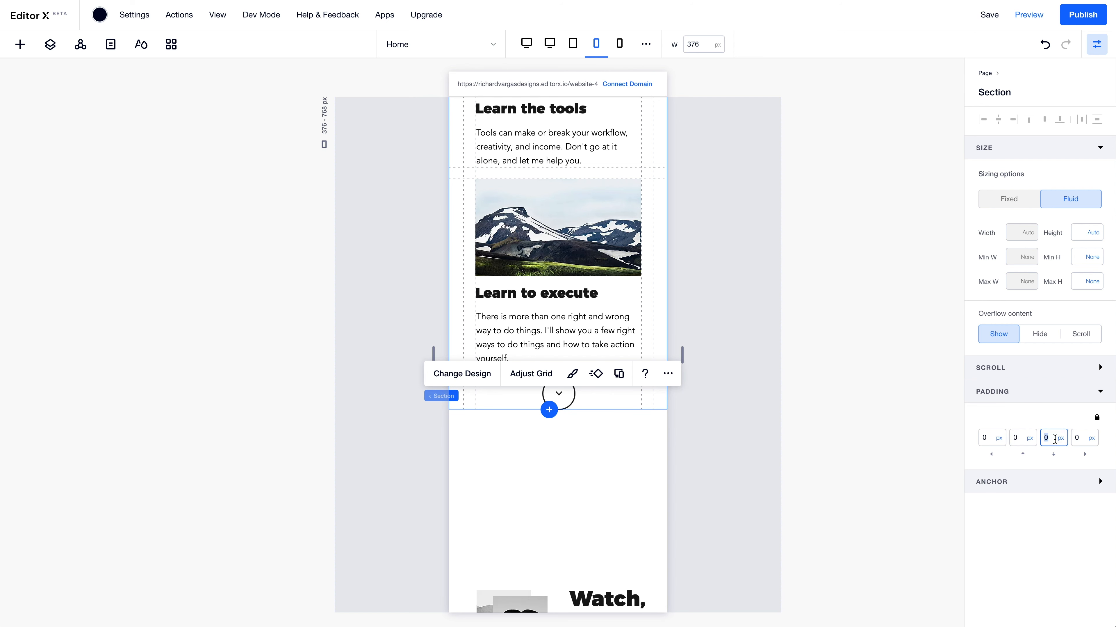
text(50)
key(Return)
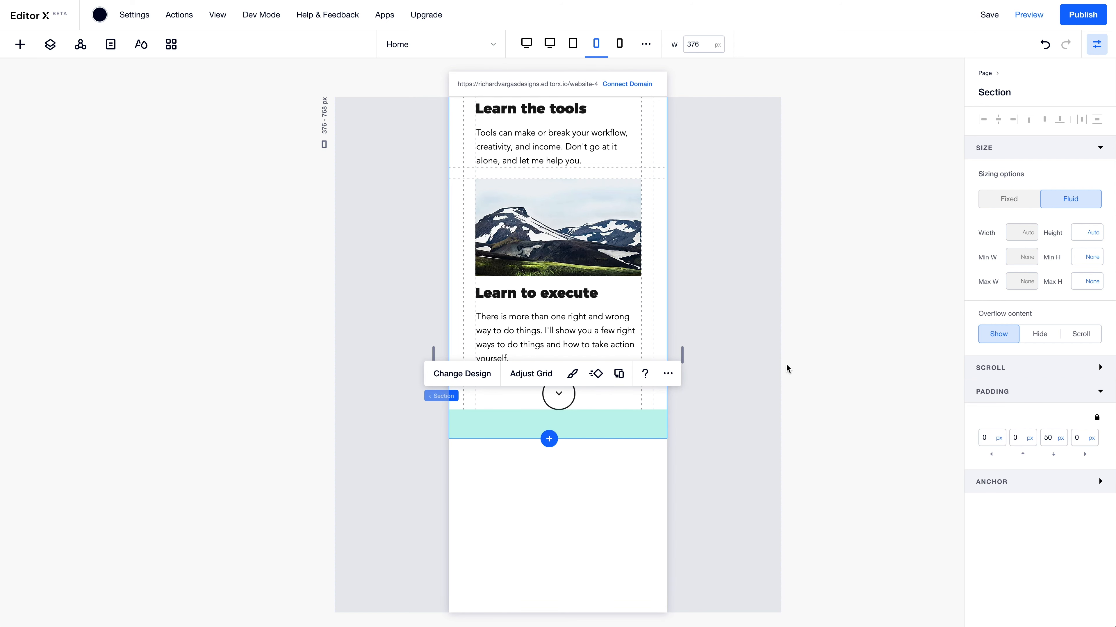
Align the "Ooh, what's on this channel?" heading to the top edge of its grid cell
click(628, 254)
scroll(623, 308, down, 10)
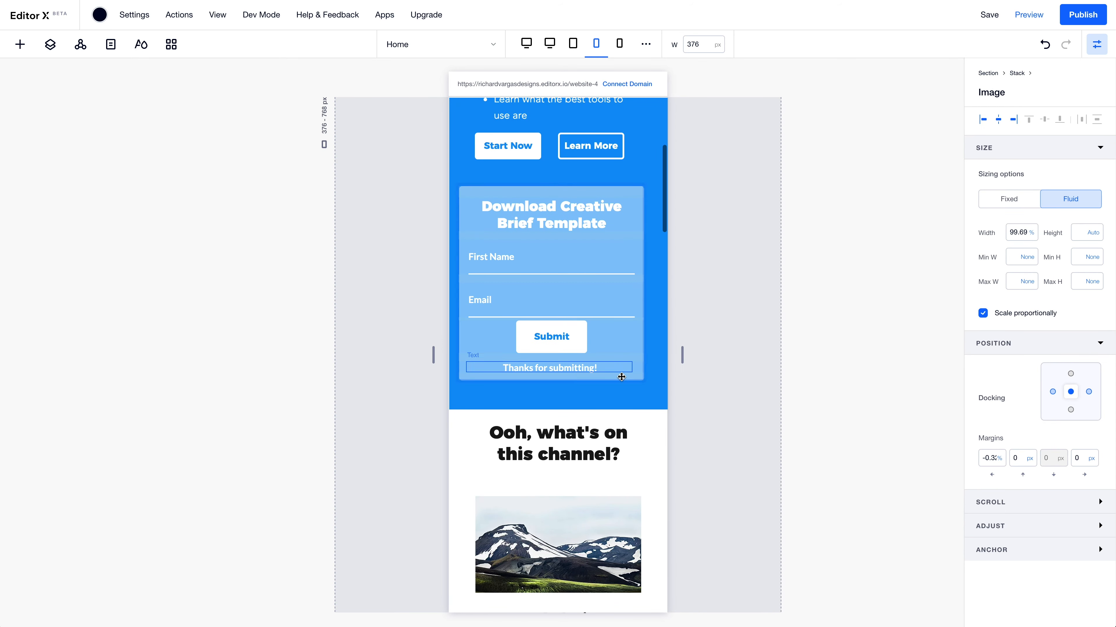
click(610, 436)
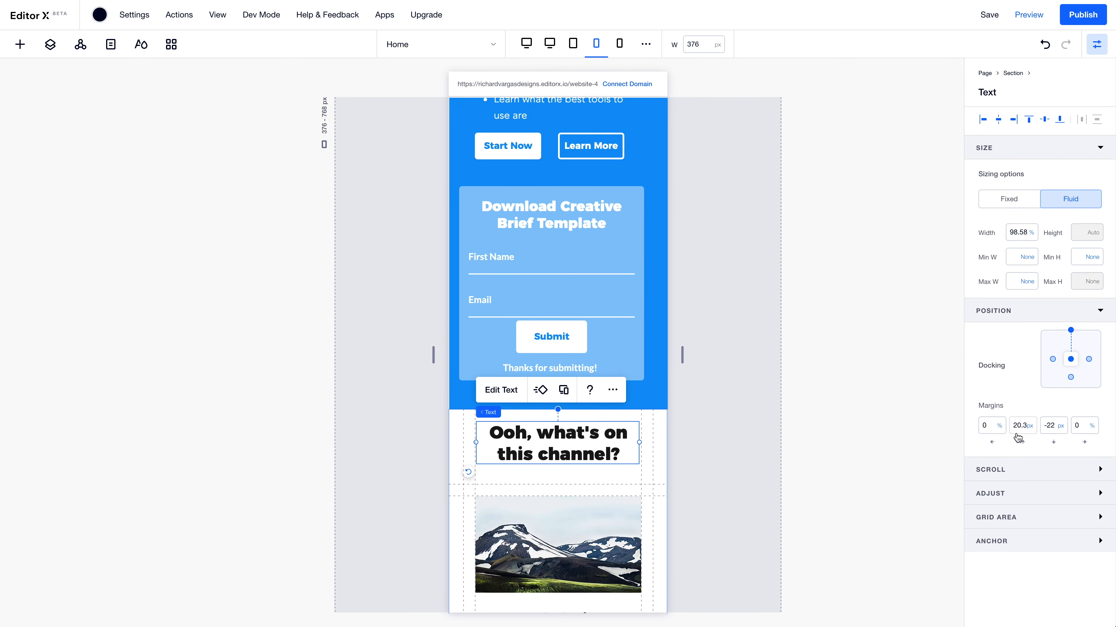
click(1026, 120)
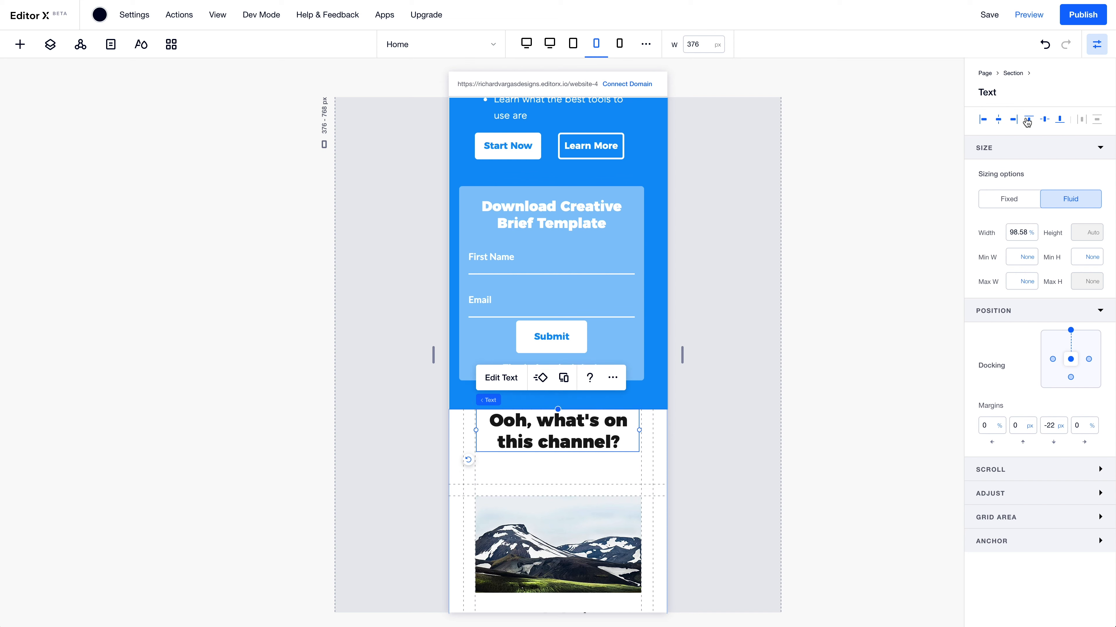
Try a 50 px top margin on the heading, but settle on 0 px for both its top and bottom margins
click(1024, 424)
key(Return)
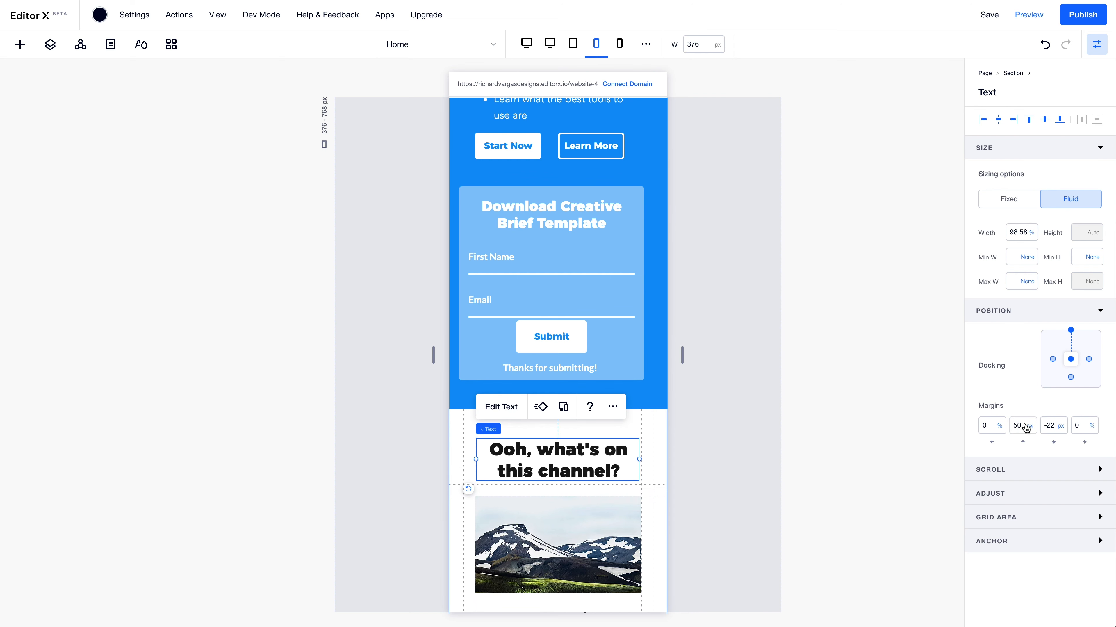
click(1069, 431)
text(0)
key(Return)
click(1022, 425)
key(Return)
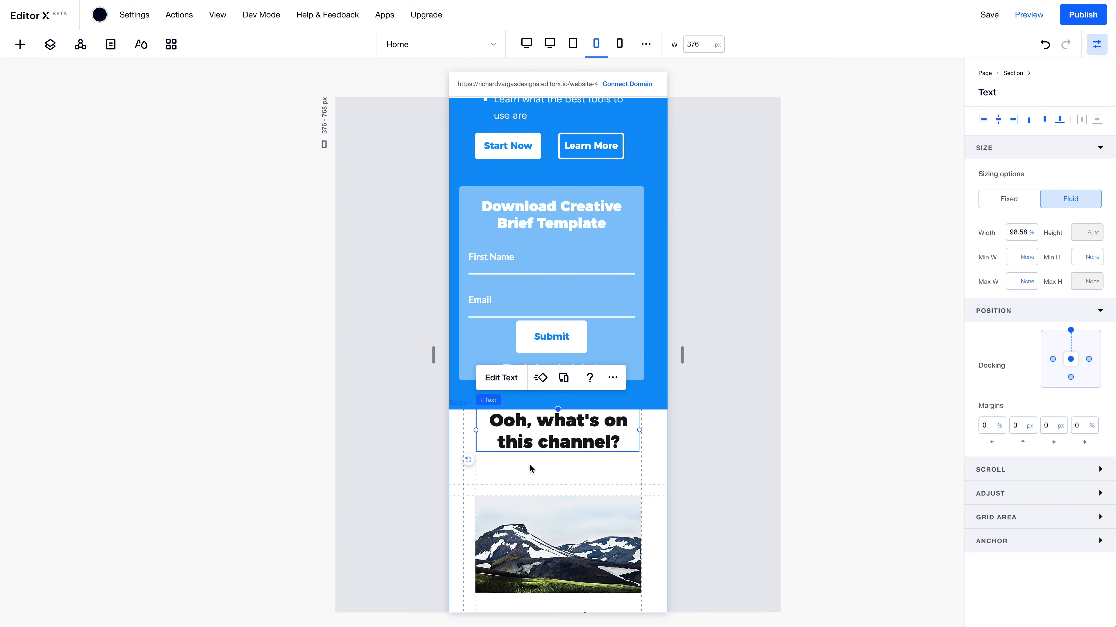
Set the top padding of the "Ooh, what's on this channel?" section to 50 px and save the site
click(529, 465)
click(1025, 438)
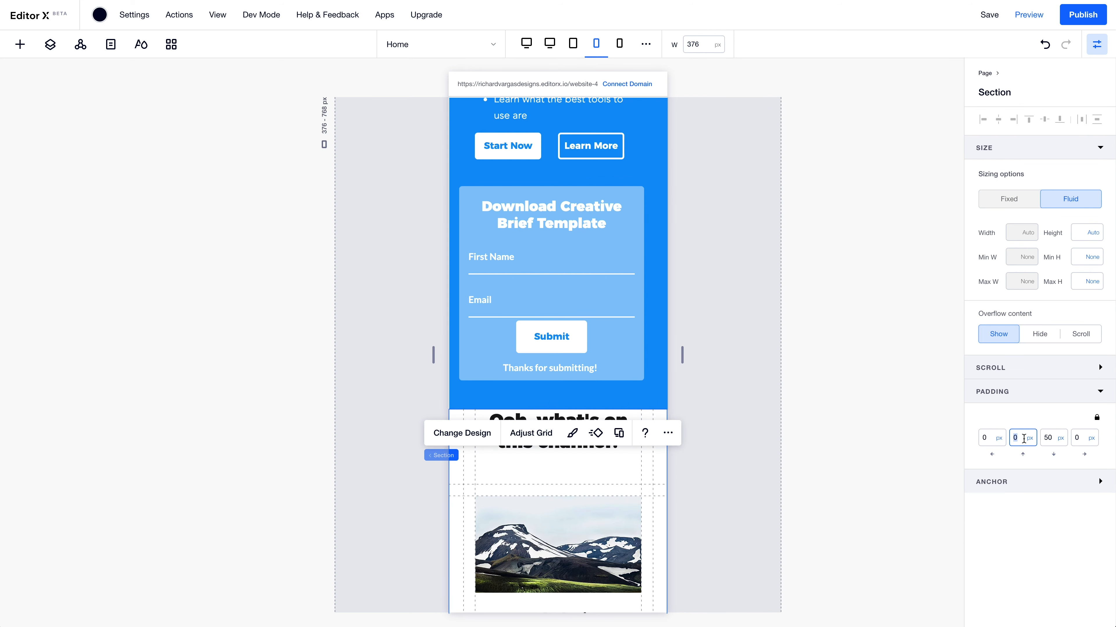
text(50)
key(Return)
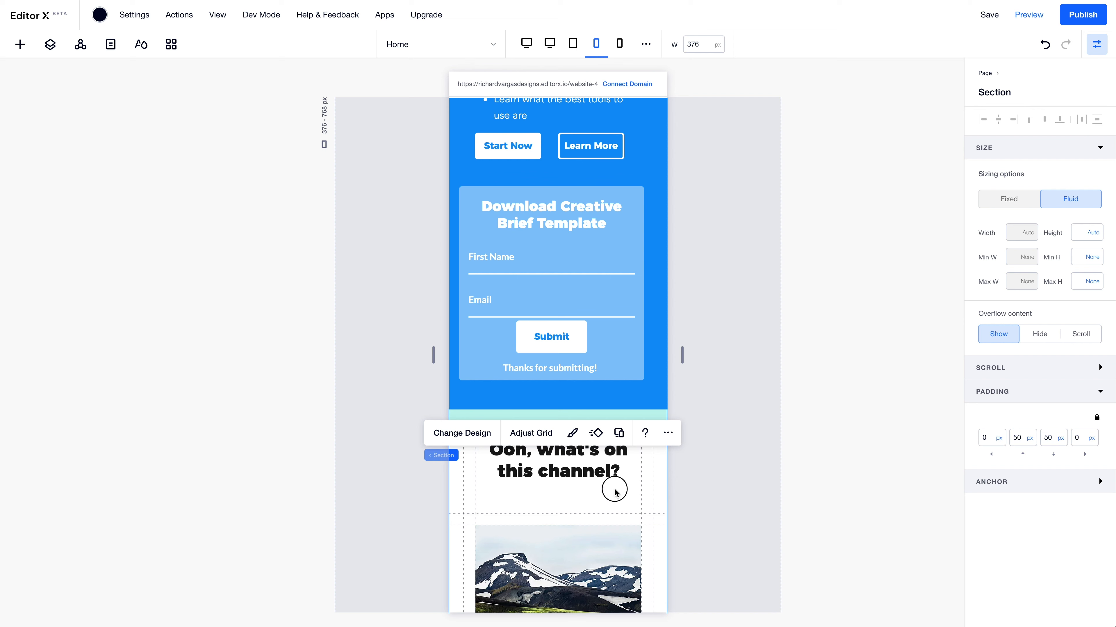
click(988, 15)
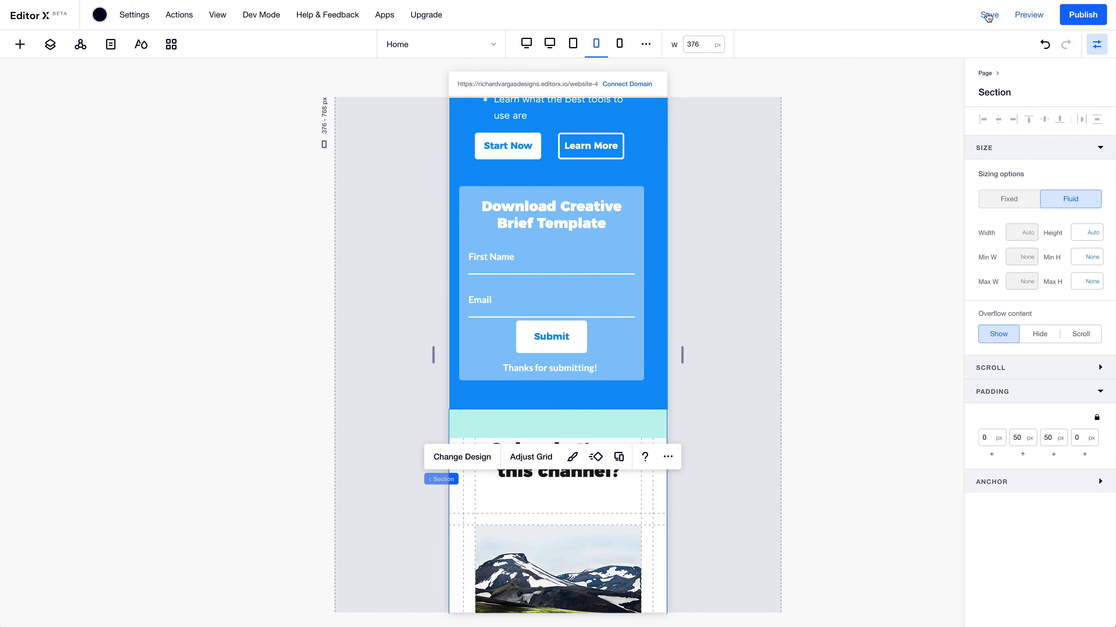
Edit the section's grid and set the minimum height of the heading's row to Auto
scroll(593, 497, down, 2)
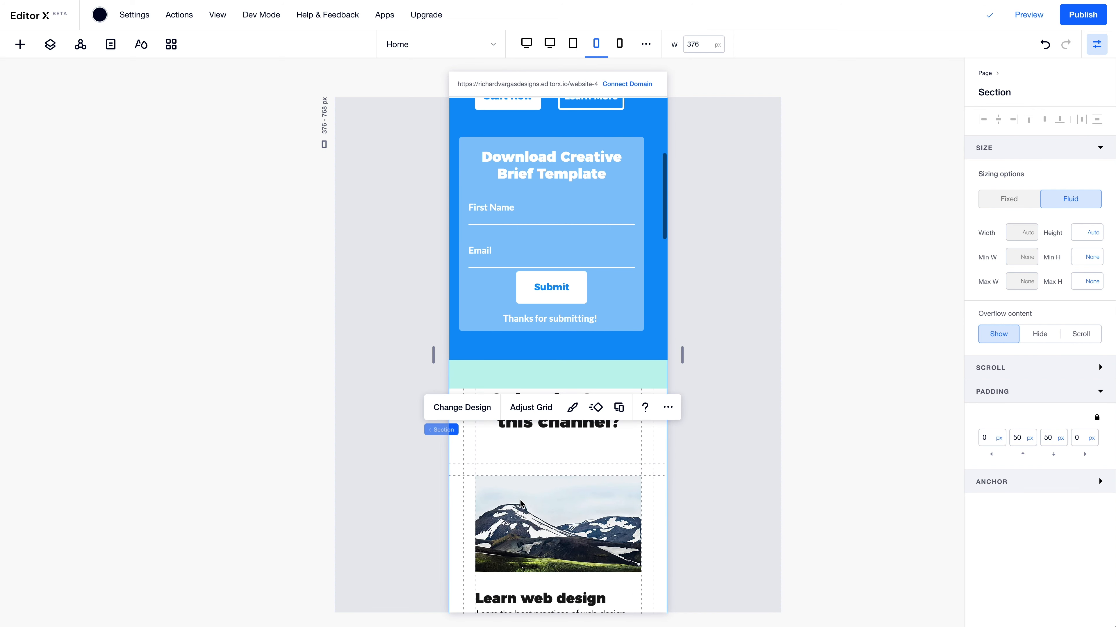
click(585, 390)
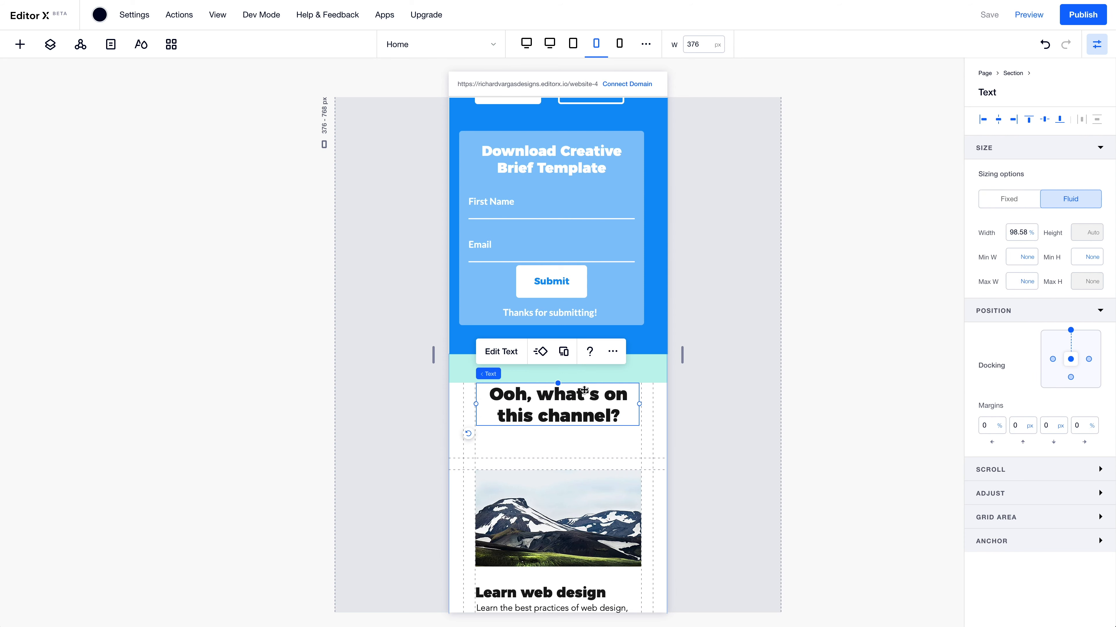
click(504, 441)
click(520, 412)
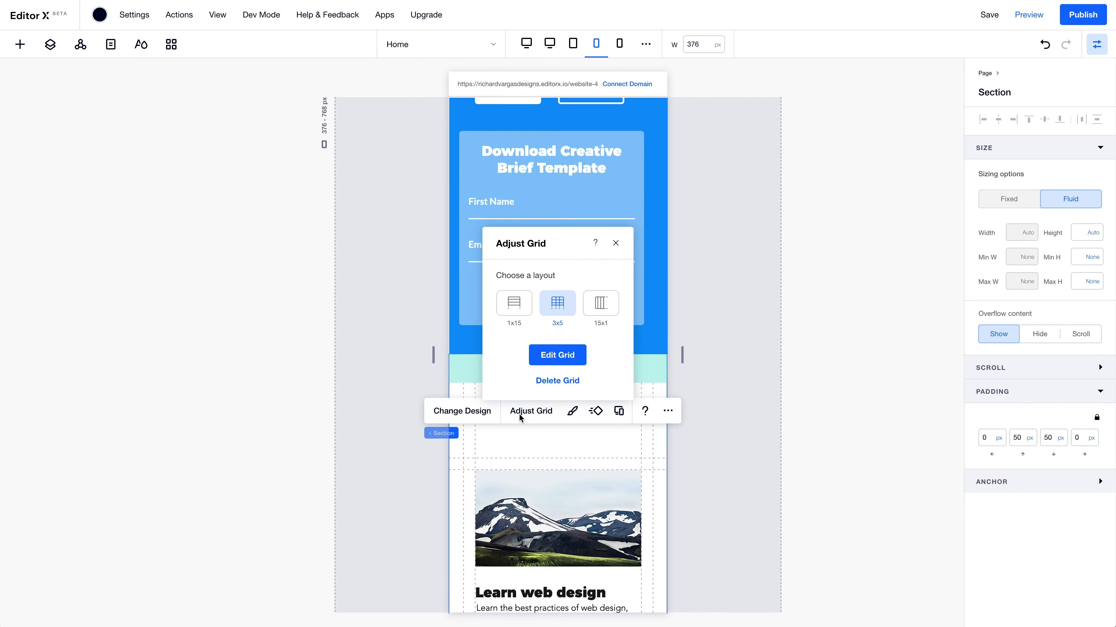
click(545, 351)
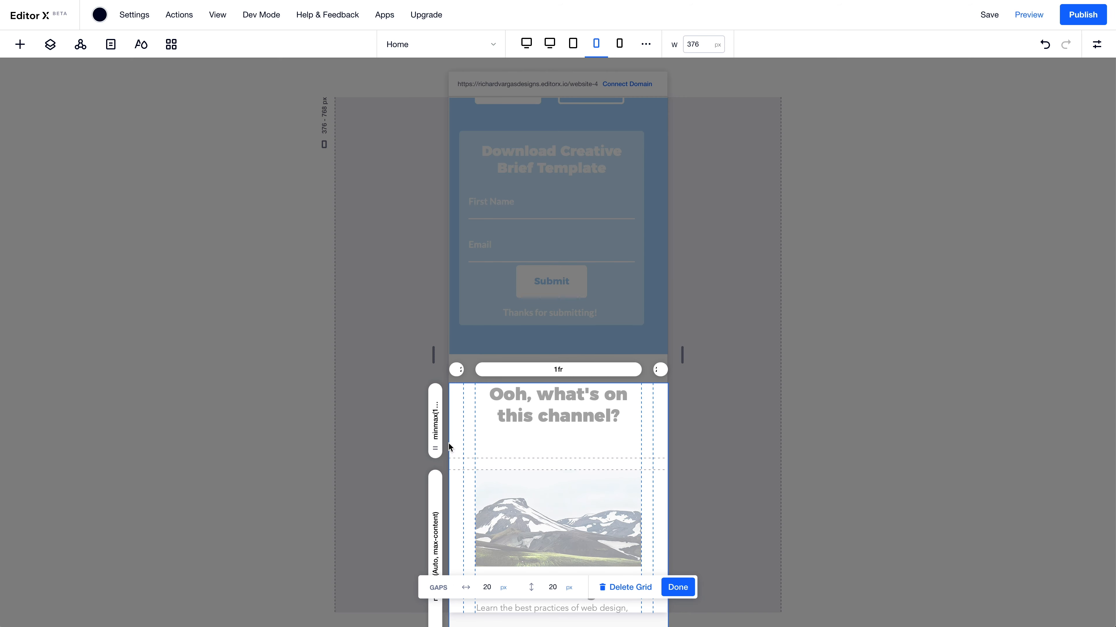
click(436, 427)
text(auto)
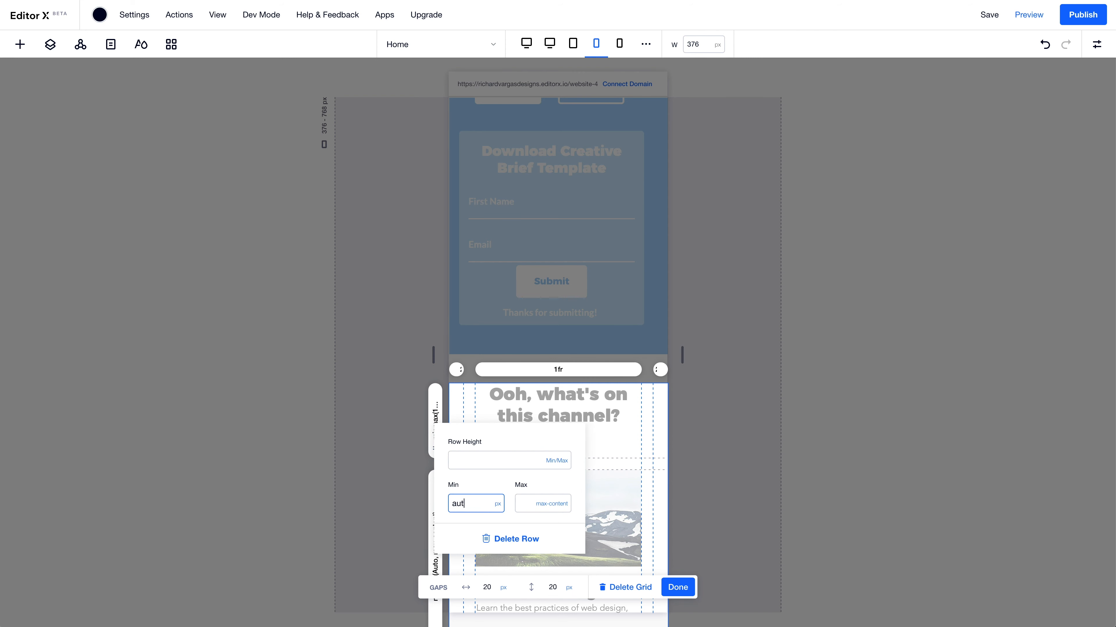
key(Return)
click(669, 587)
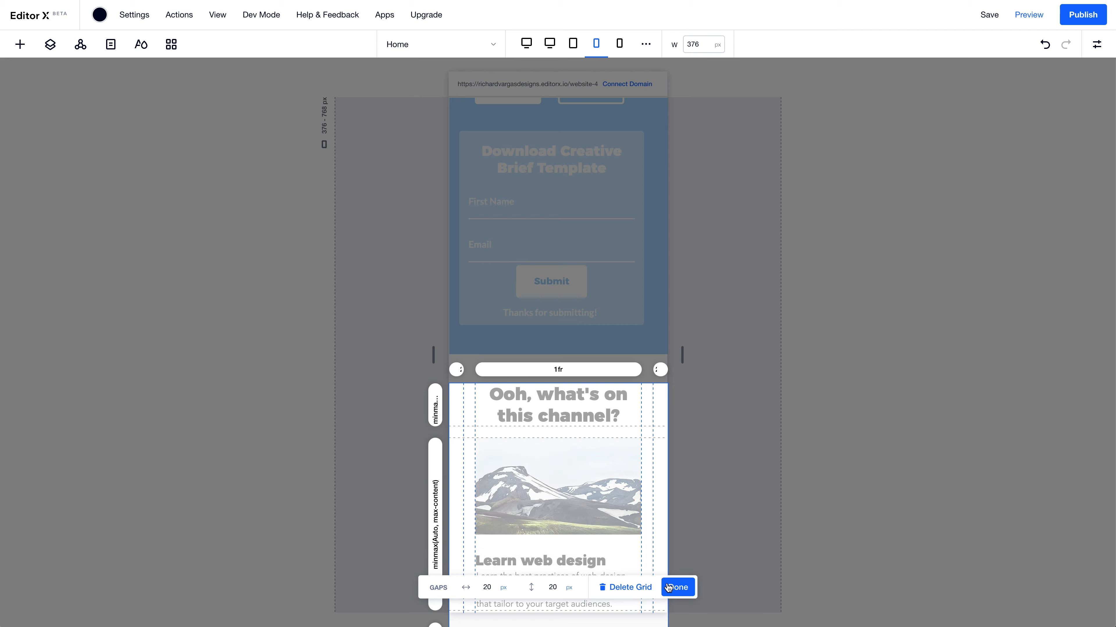
click(688, 587)
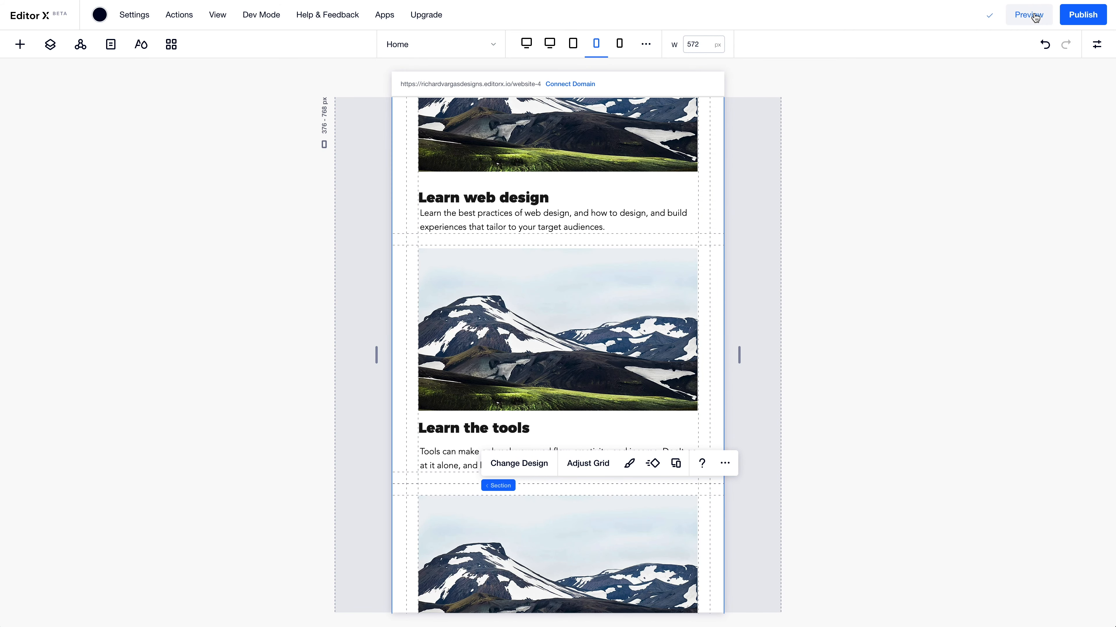
Preview the page and resize it between mobile, tablet and laptop widths to examine how the "Ooh, what's on this channel?" section adapts
click(1036, 17)
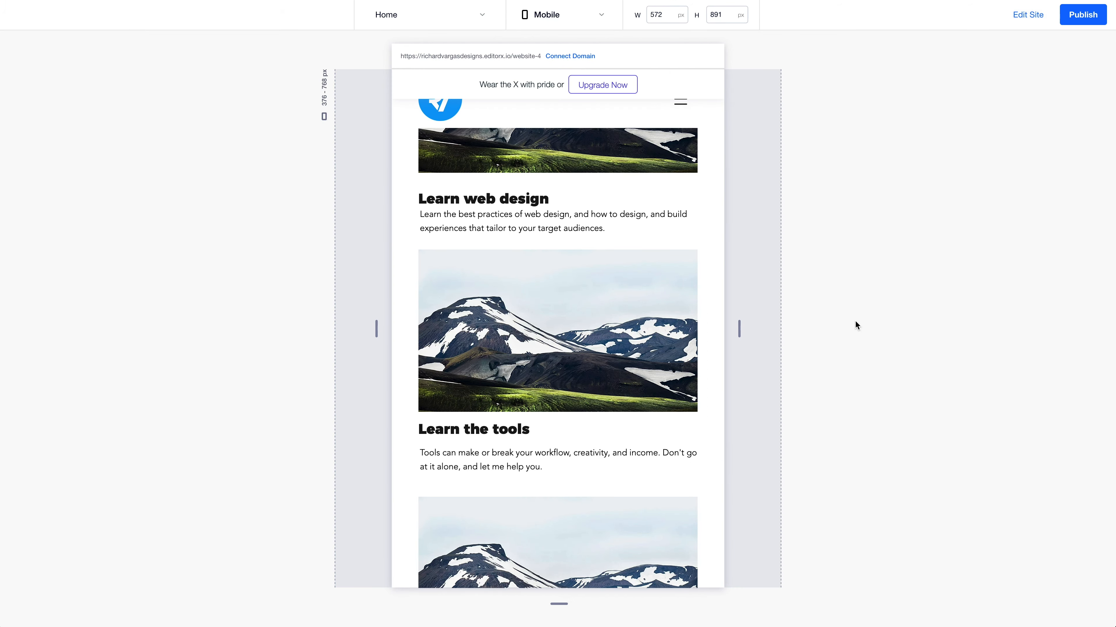
drag(740, 329, 858, 329)
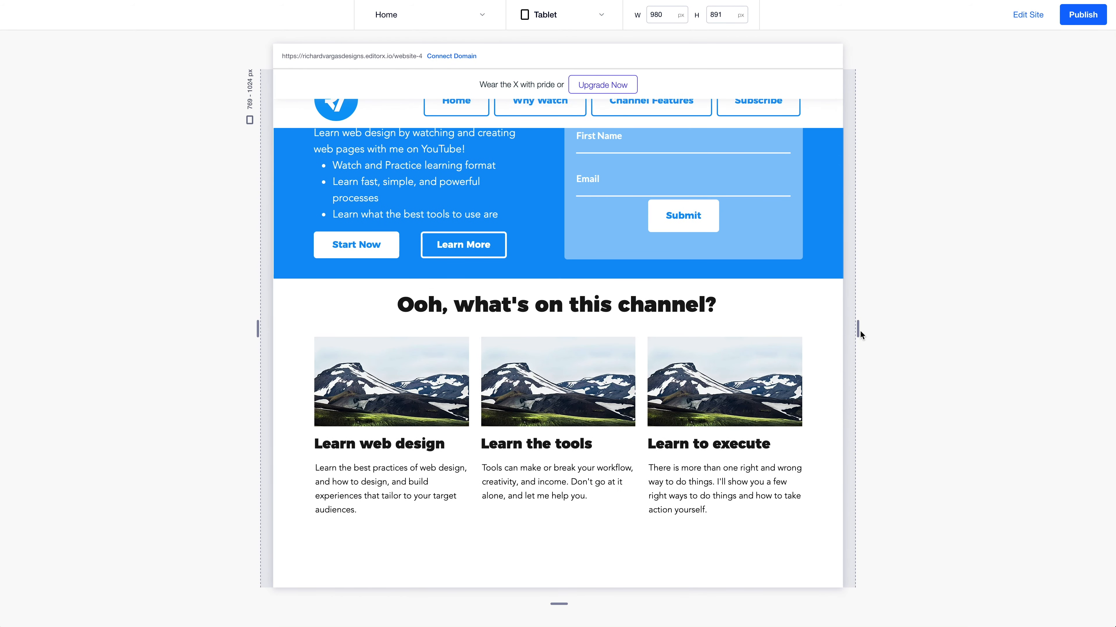
drag(859, 328, 754, 328)
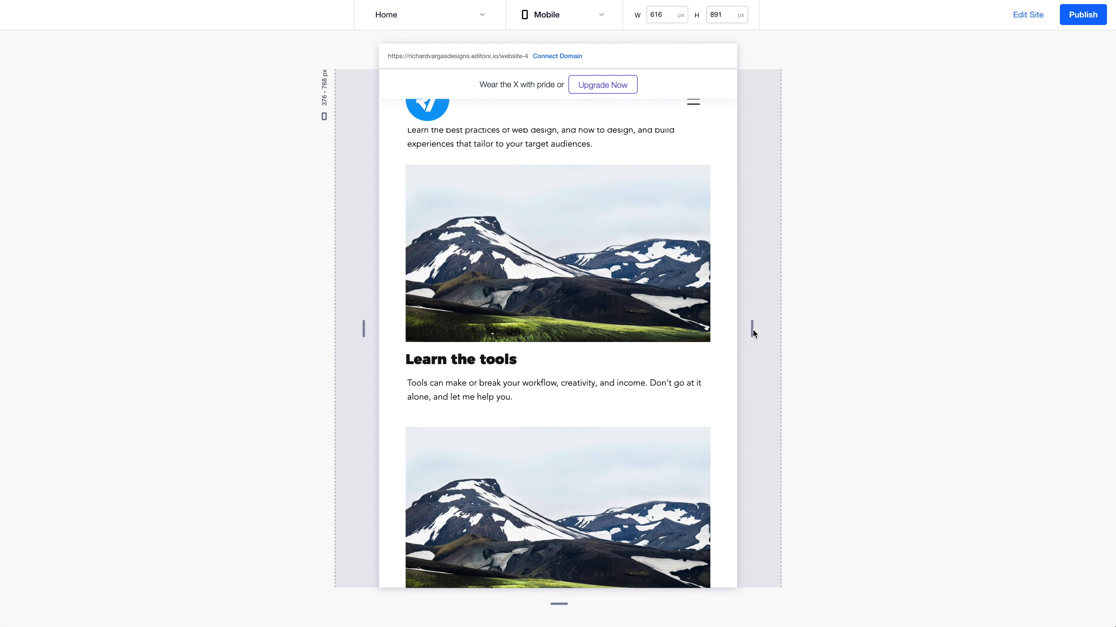
scroll(650, 350, down, 5)
scroll(695, 356, up, 3)
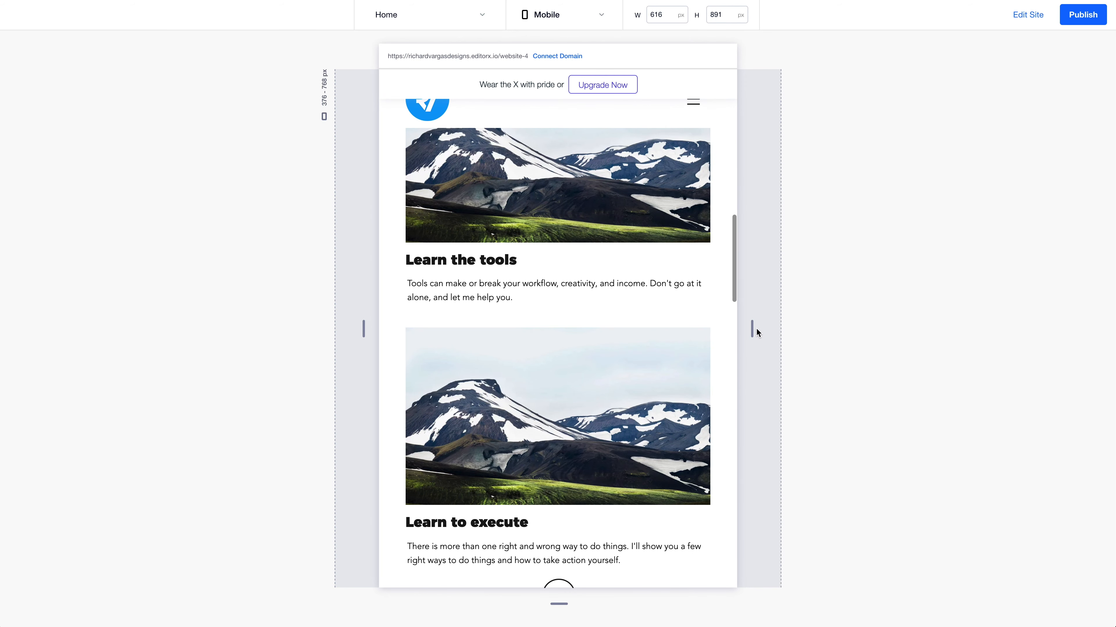
drag(753, 329, 932, 327)
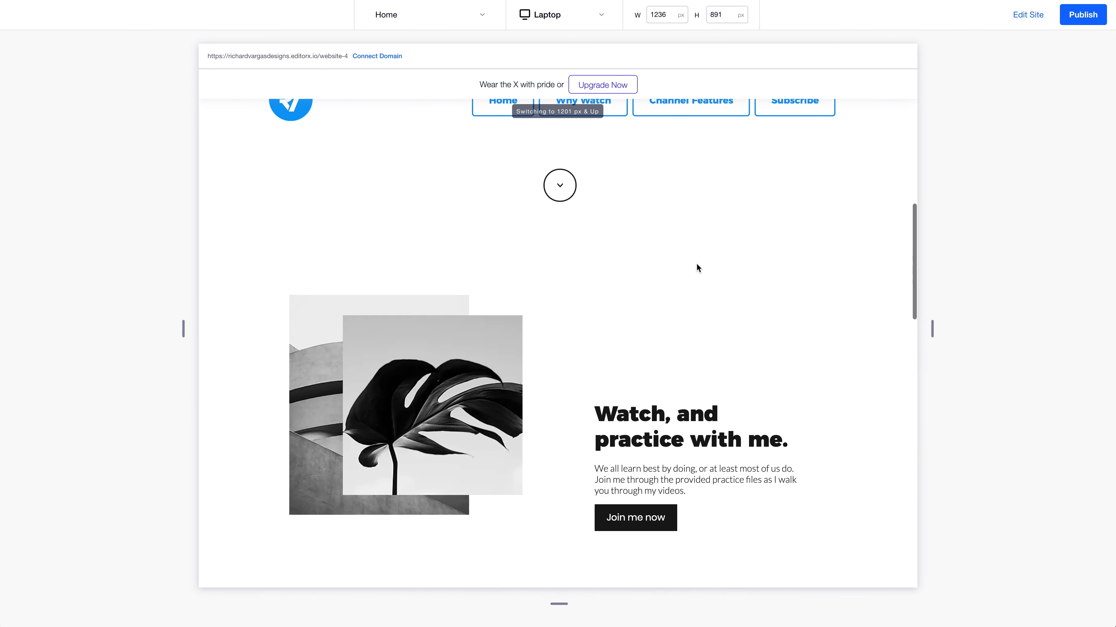
scroll(698, 268, up, 5)
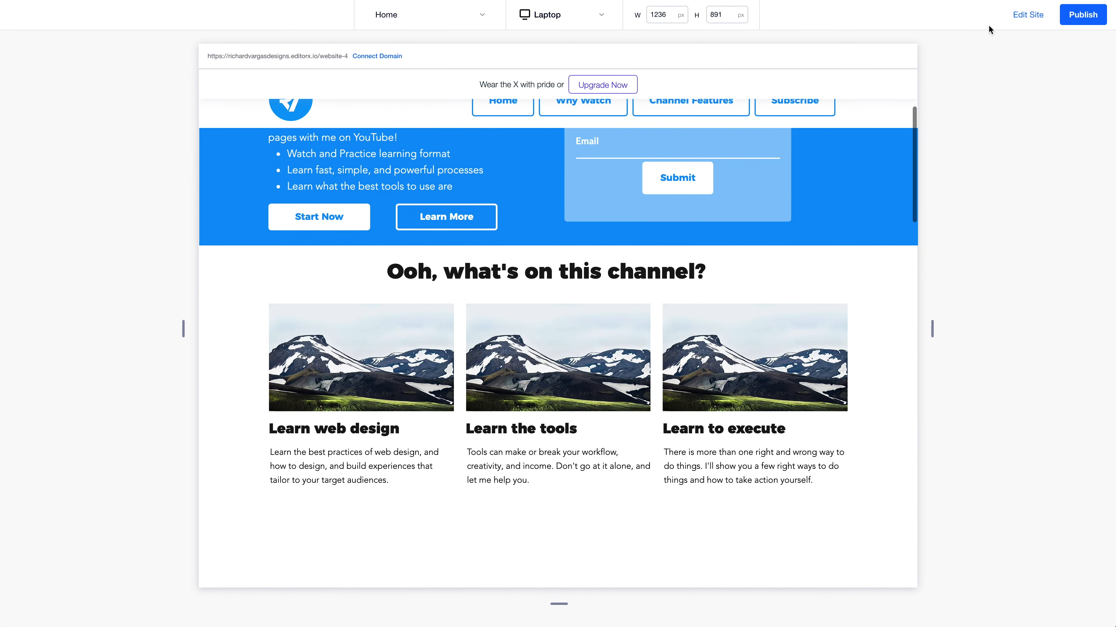
Return to editing at the largest breakpoint and replace the three mountain placeholders with photos of wireframe sketches, a design on a monitor, and someone working at a computer
click(1027, 14)
click(427, 347)
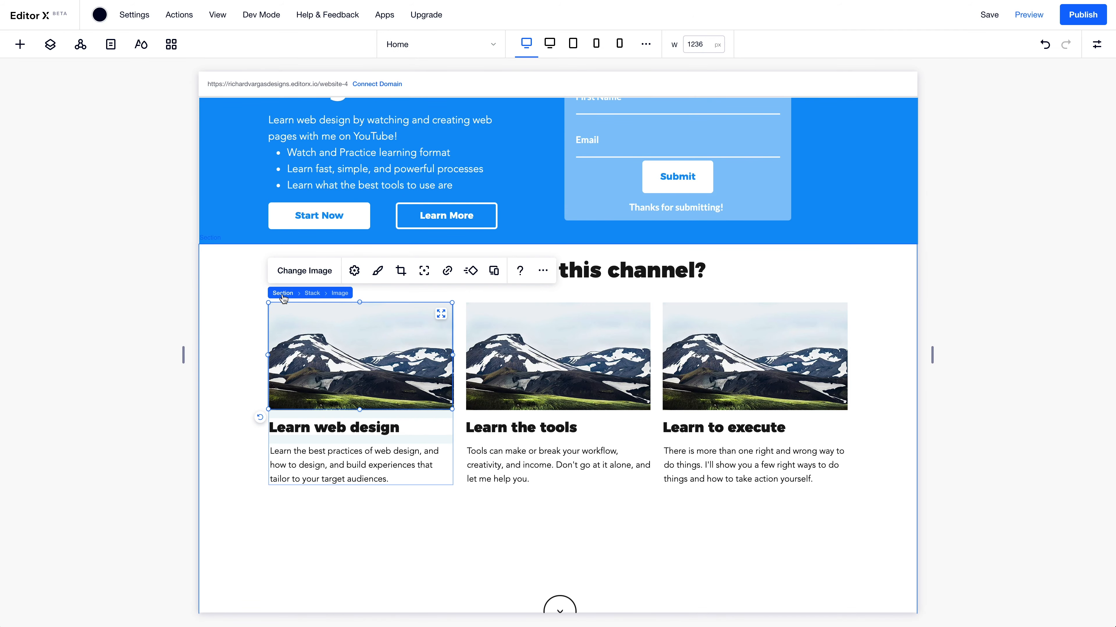
click(305, 270)
click(291, 98)
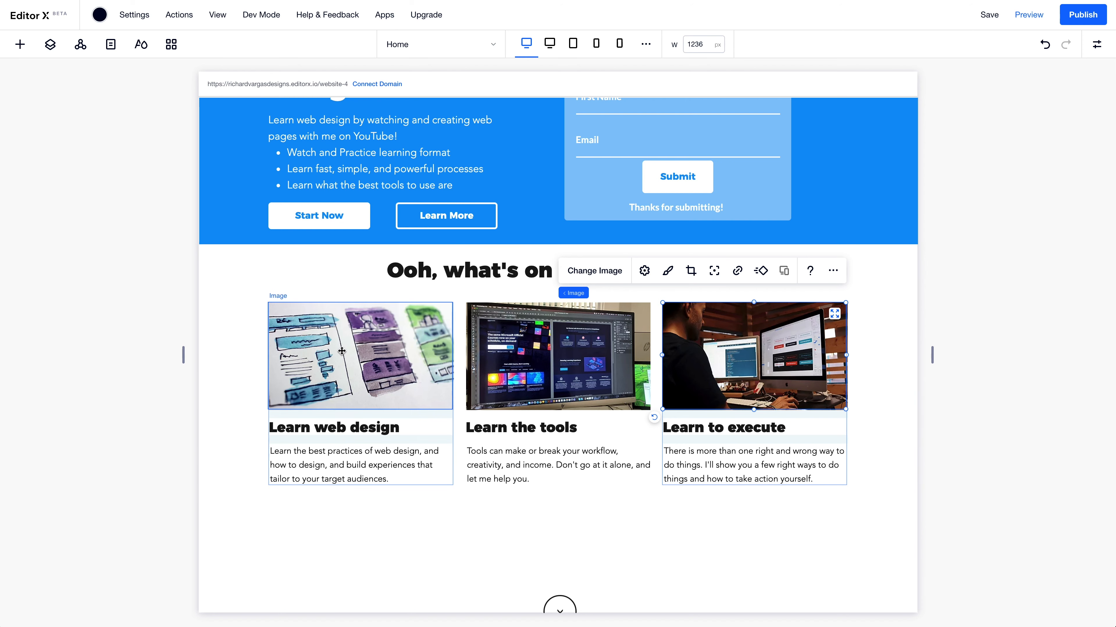
Change the text color of the "Ooh, what's on this channel?" heading to the blue #0F94F6
scroll(387, 375, up, 3)
scroll(391, 369, down, 3)
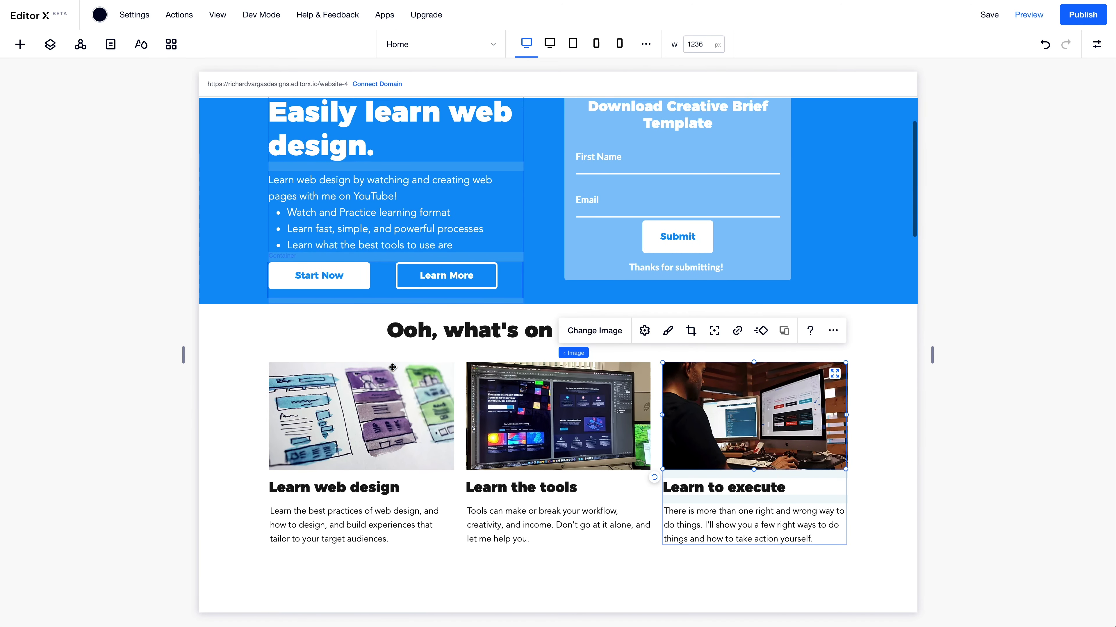
scroll(392, 367, down, 1)
click(281, 267)
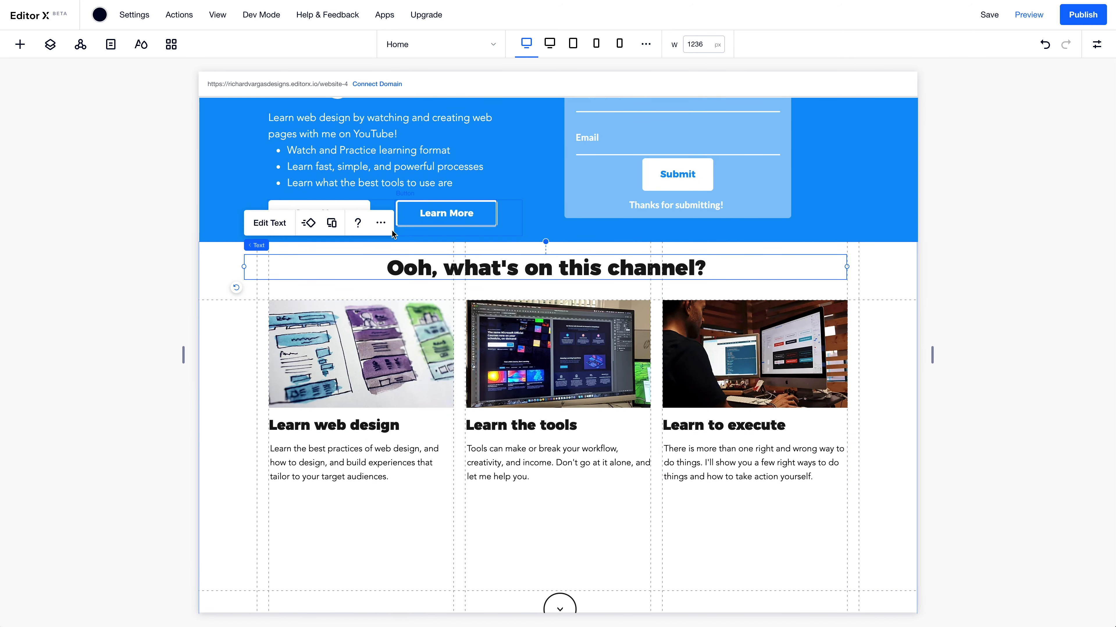
click(277, 224)
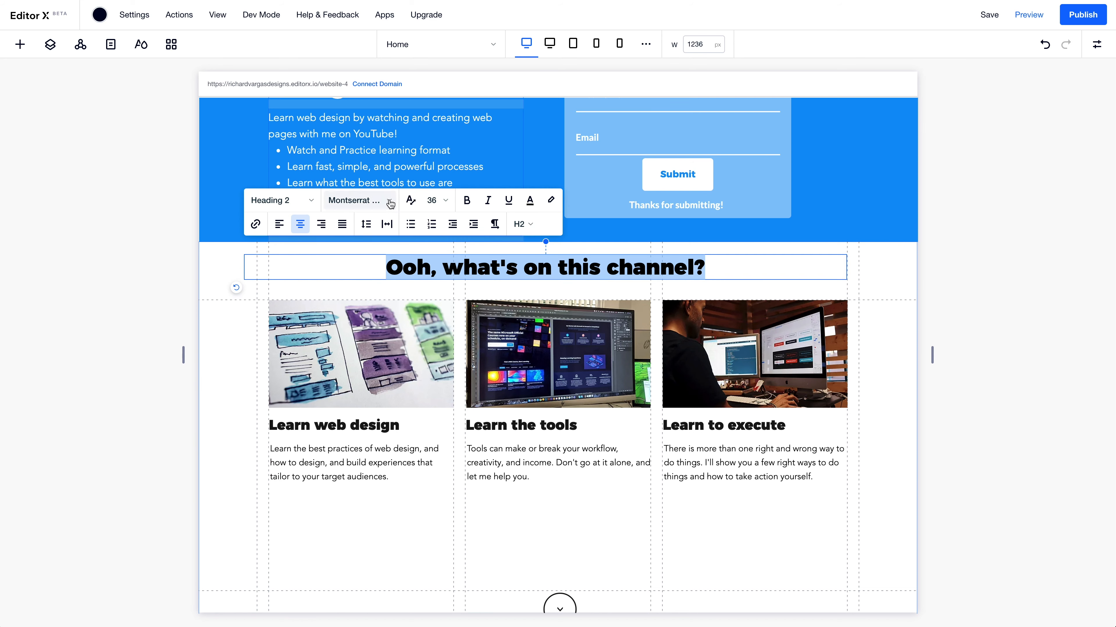
click(530, 200)
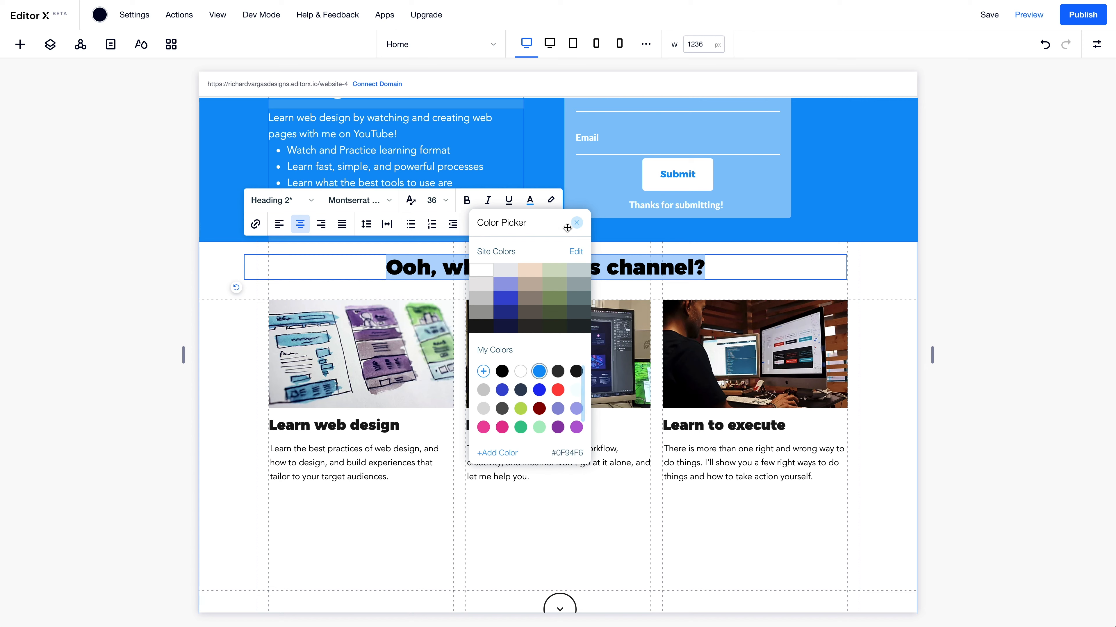
click(576, 223)
click(865, 282)
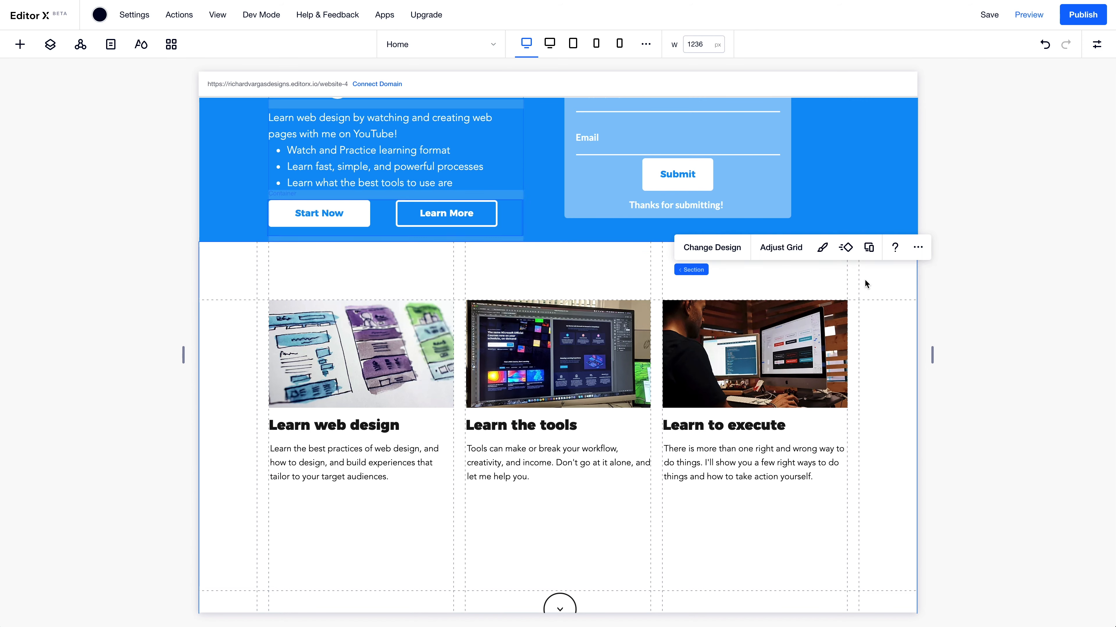
Edit the section's grid at the largest breakpoint, setting the middle row's minimum height to Auto and the vertical gap to 20 px
scroll(835, 396, down, 3)
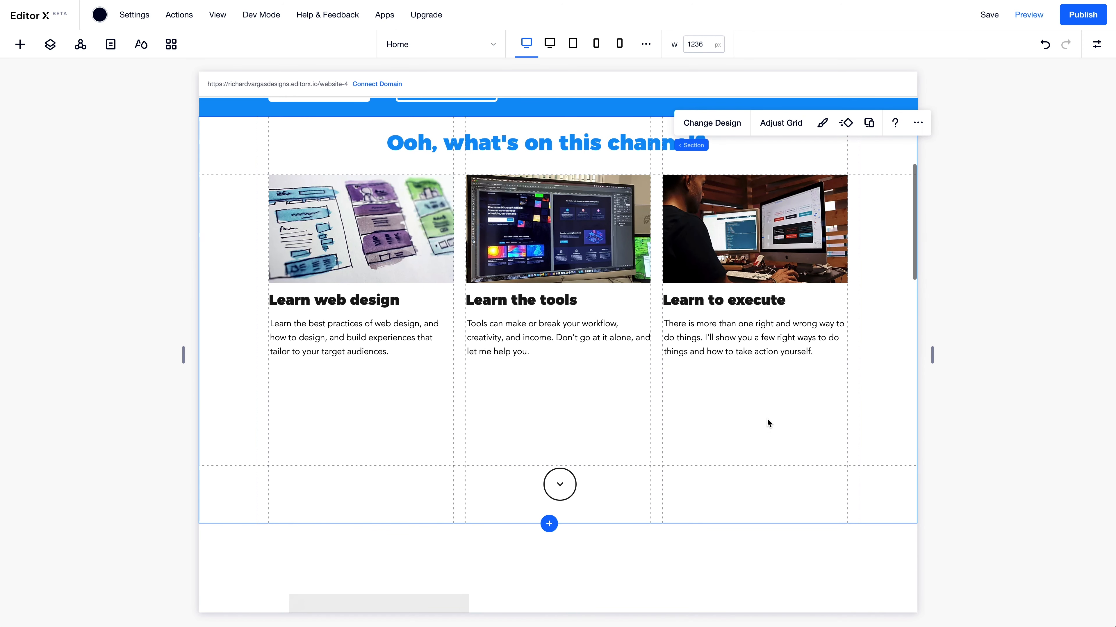
click(385, 421)
click(457, 397)
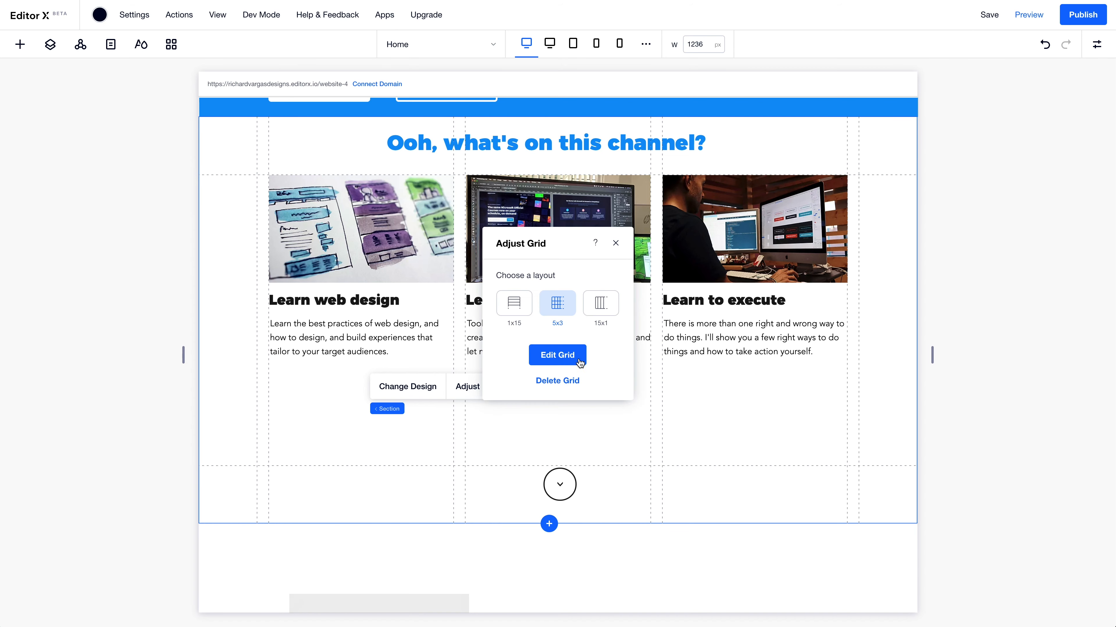
click(555, 355)
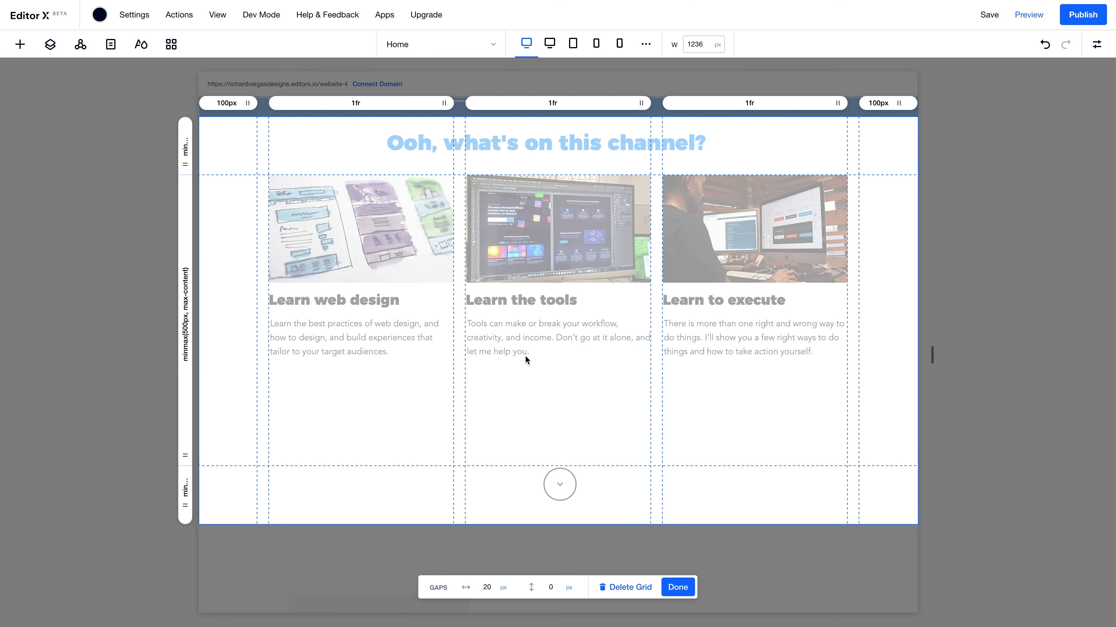
click(187, 324)
click(228, 407)
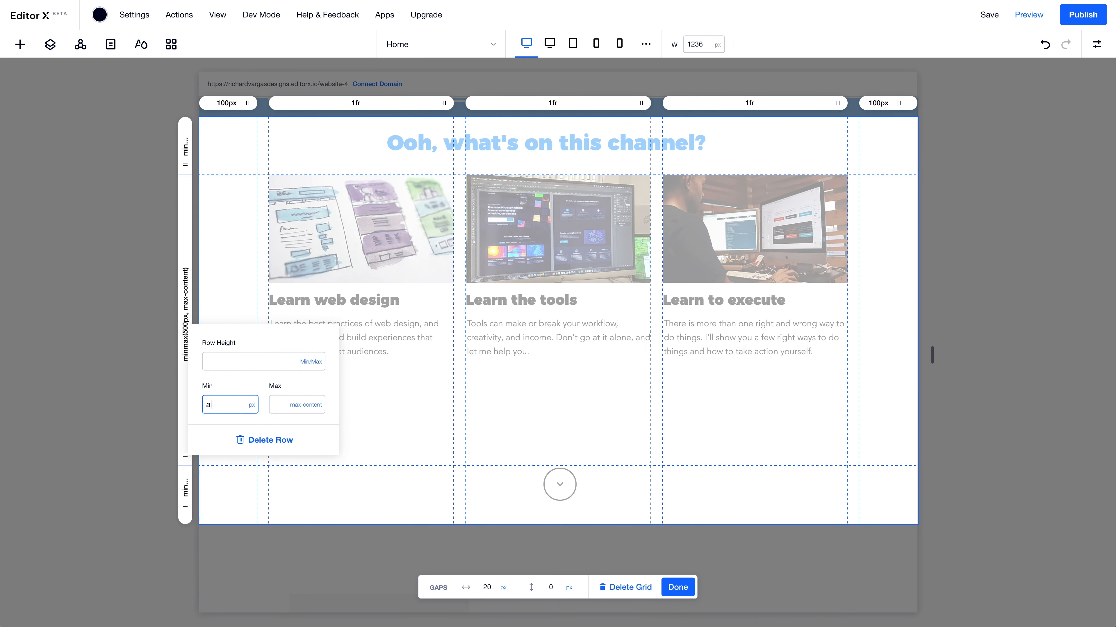
key(Return)
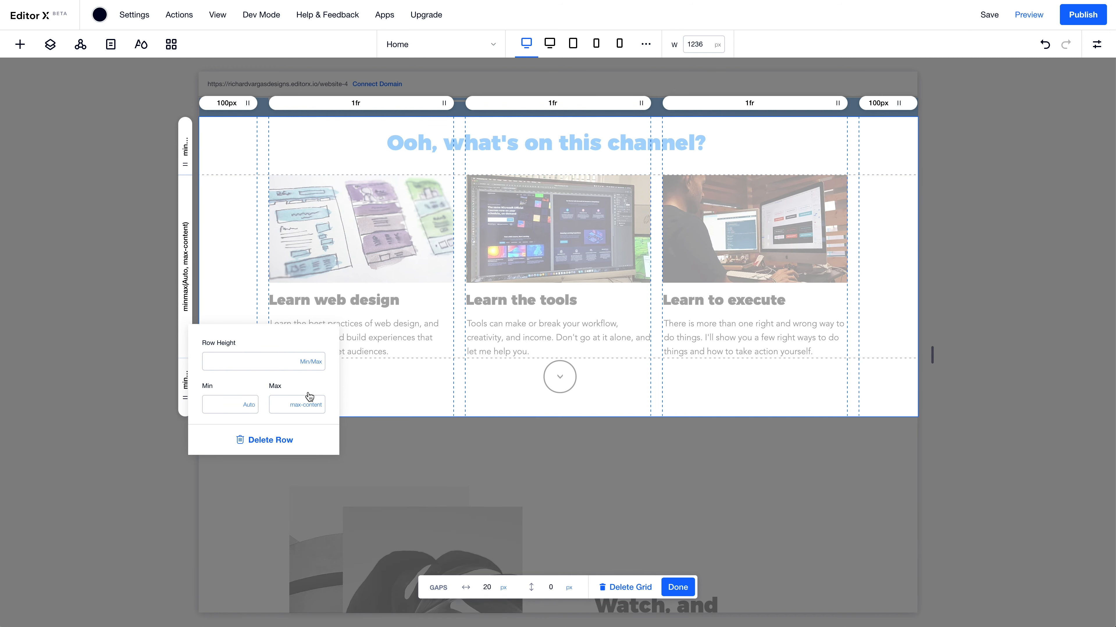
click(552, 588)
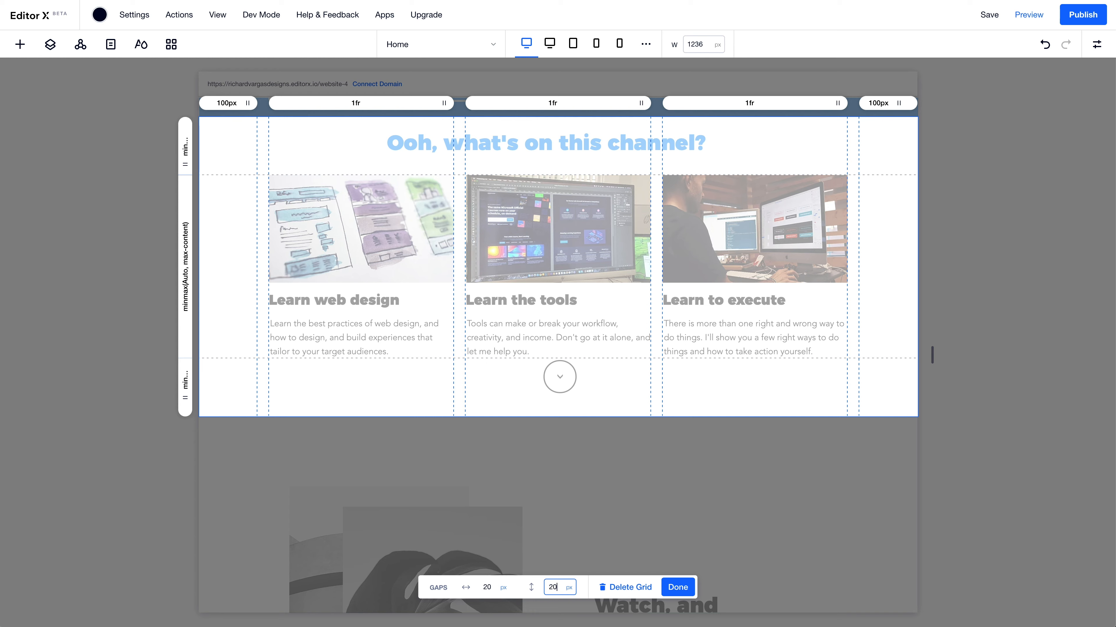
key(Return)
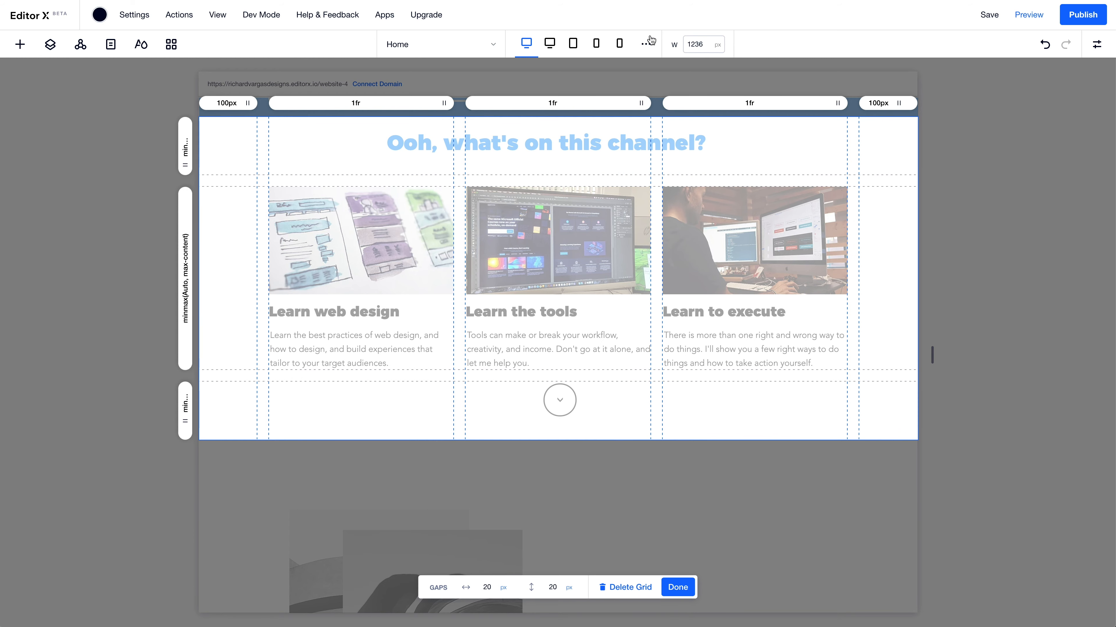
Switch to the 1025–1200 px breakpoint, then preview the page and resize it to mobile width to examine the section's layout
click(550, 43)
click(992, 25)
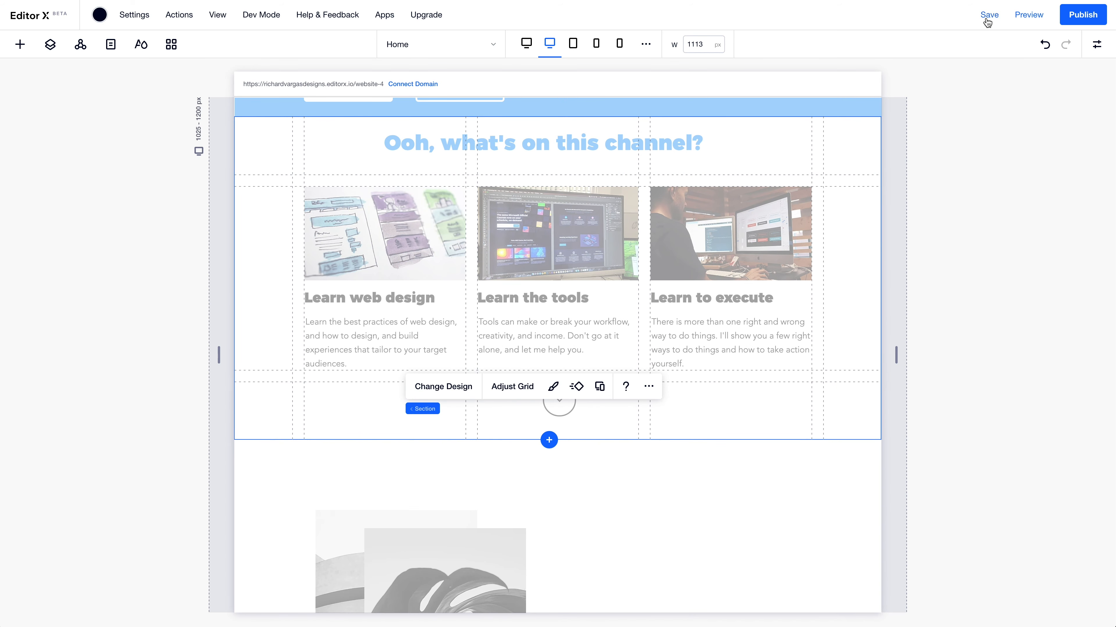
click(1020, 19)
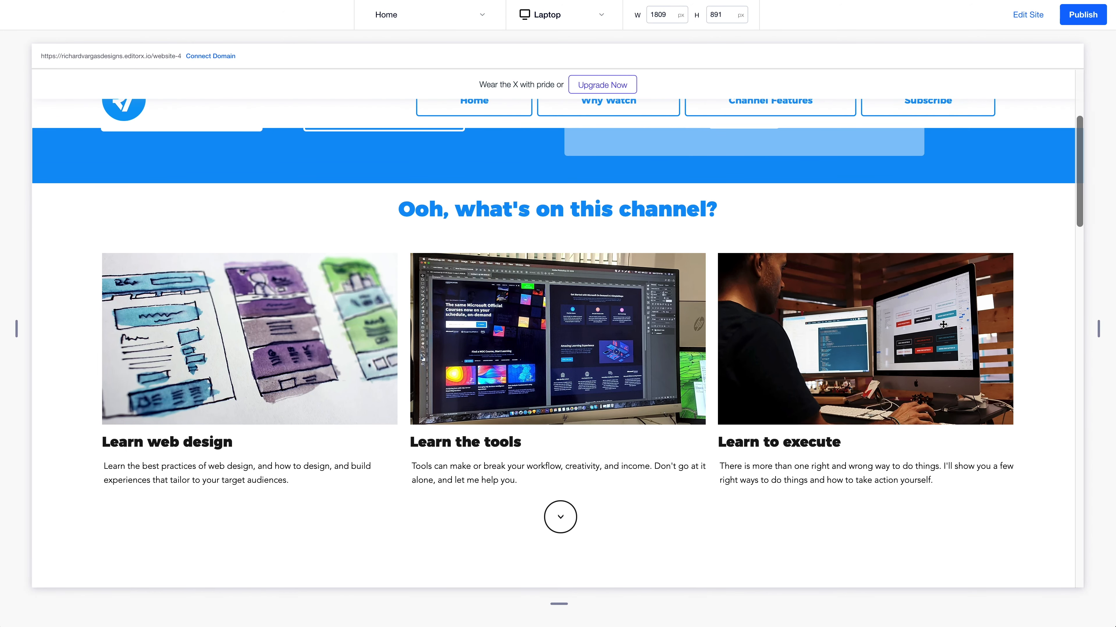
drag(1099, 330, 706, 335)
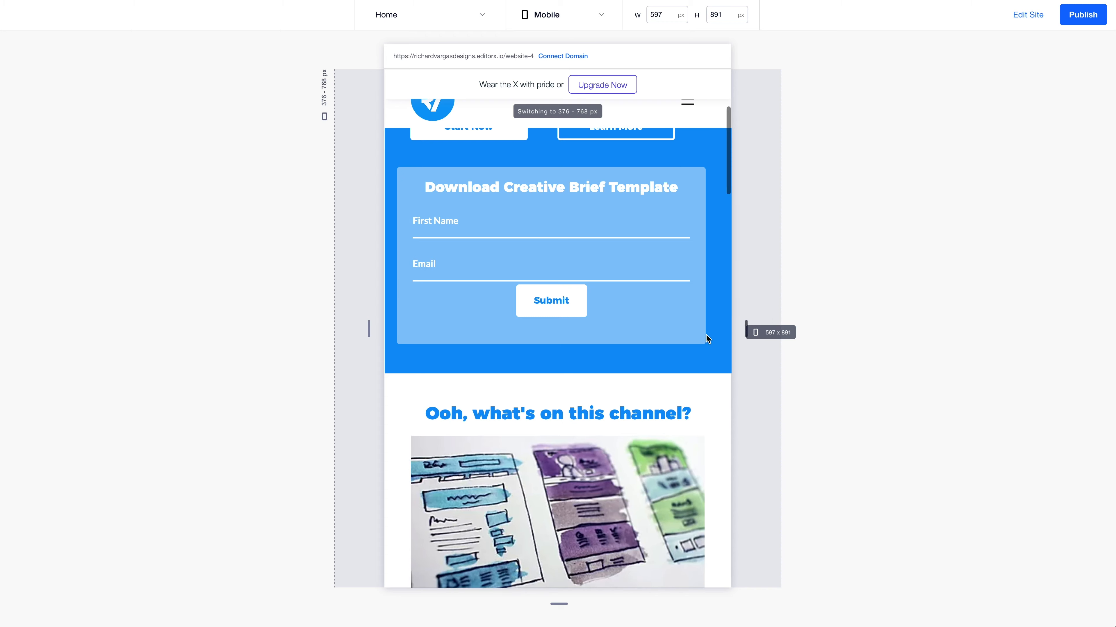
scroll(657, 350, down, 5)
scroll(661, 349, down, 10)
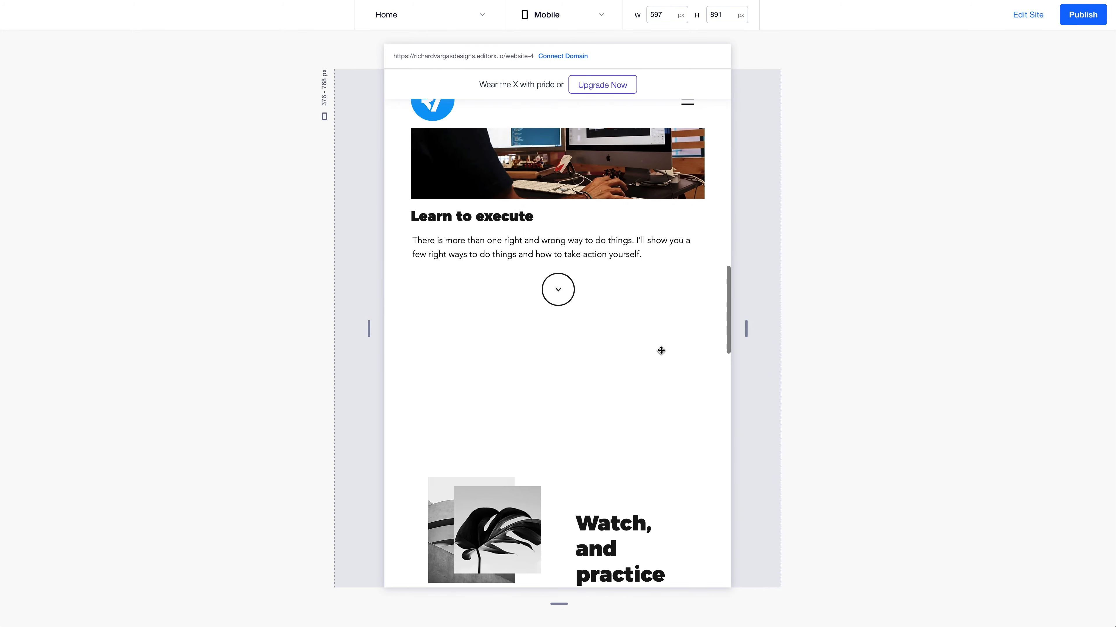
scroll(661, 349, up, 9)
drag(1106, 308, 1065, 309)
scroll(779, 278, up, 2)
Return to editing and set the "Ooh, what's on this channel?" section's top padding to 50 px at the largest breakpoint
click(1029, 15)
scroll(571, 307, down, 4)
click(446, 283)
click(416, 212)
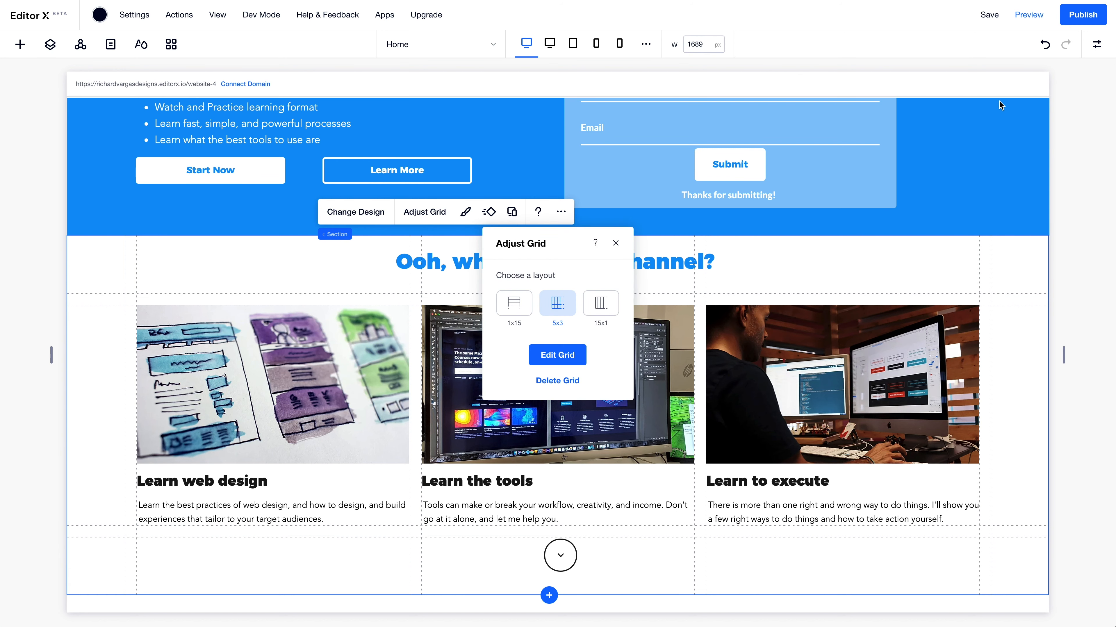
click(1098, 44)
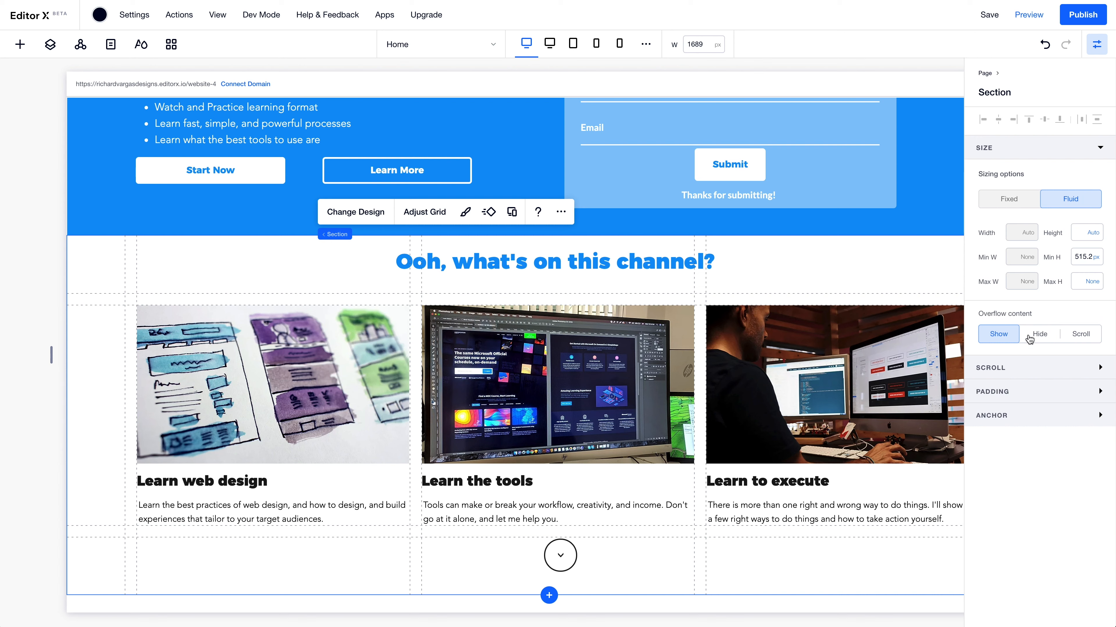
click(1027, 391)
click(1026, 435)
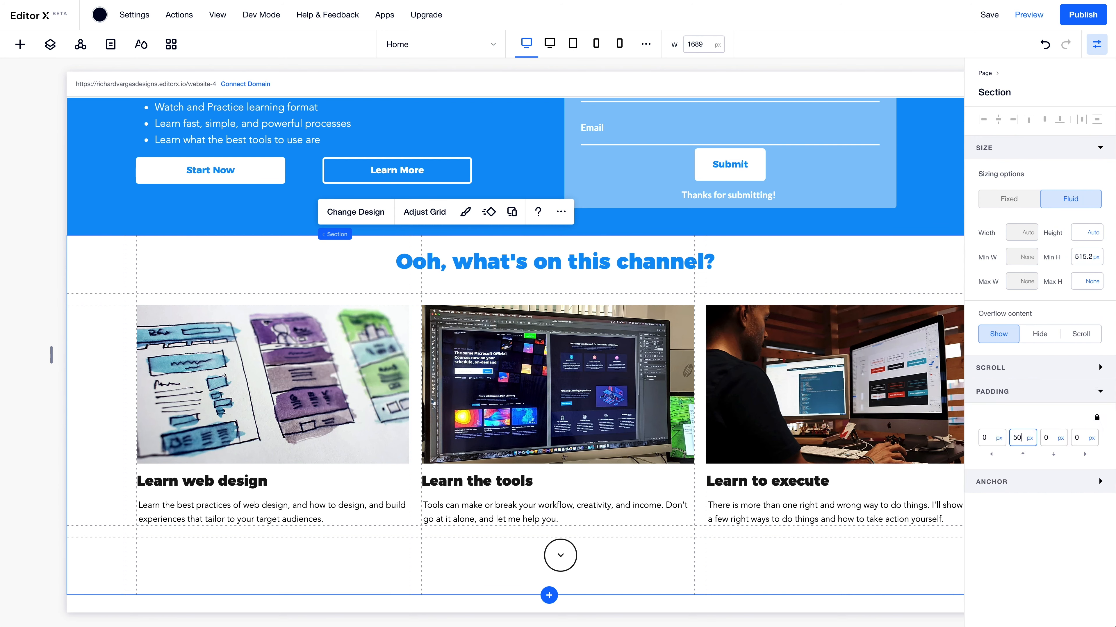
key(Return)
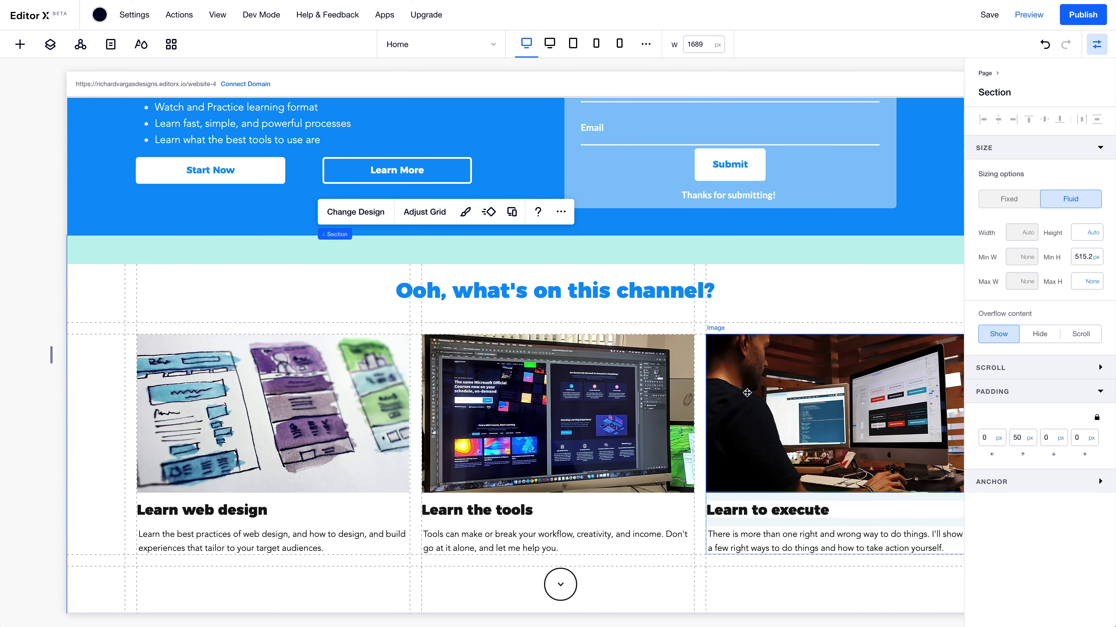
Preview the page at laptop width to check the spacing above the "Ooh, what's on this channel?" heading and around the hero section
click(1029, 15)
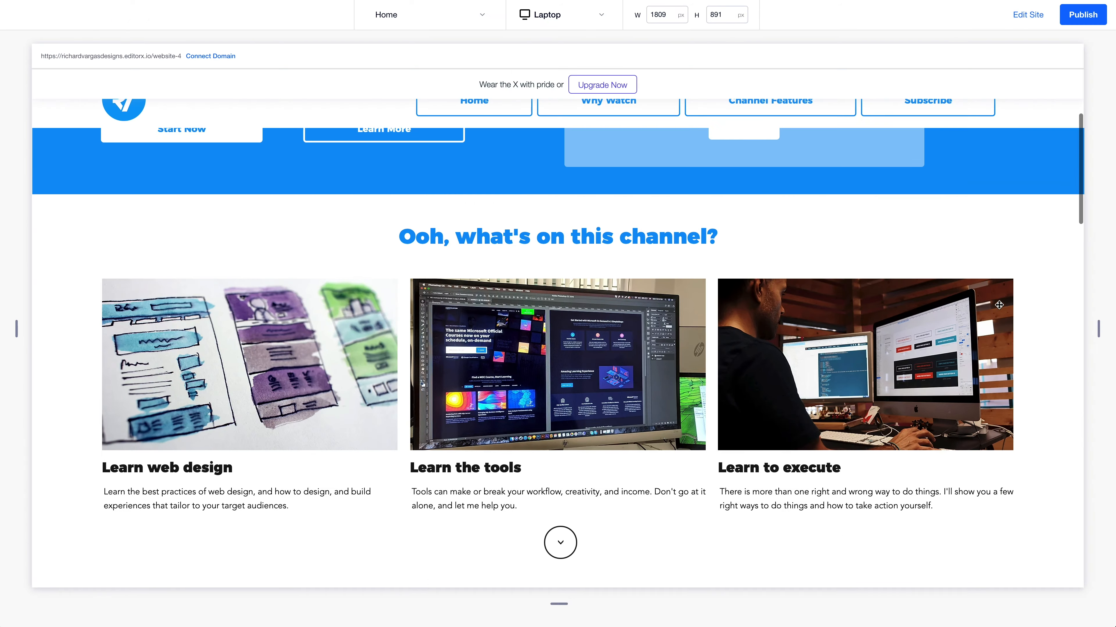
scroll(998, 303, up, 3)
scroll(998, 304, up, 1)
scroll(999, 304, down, 1)
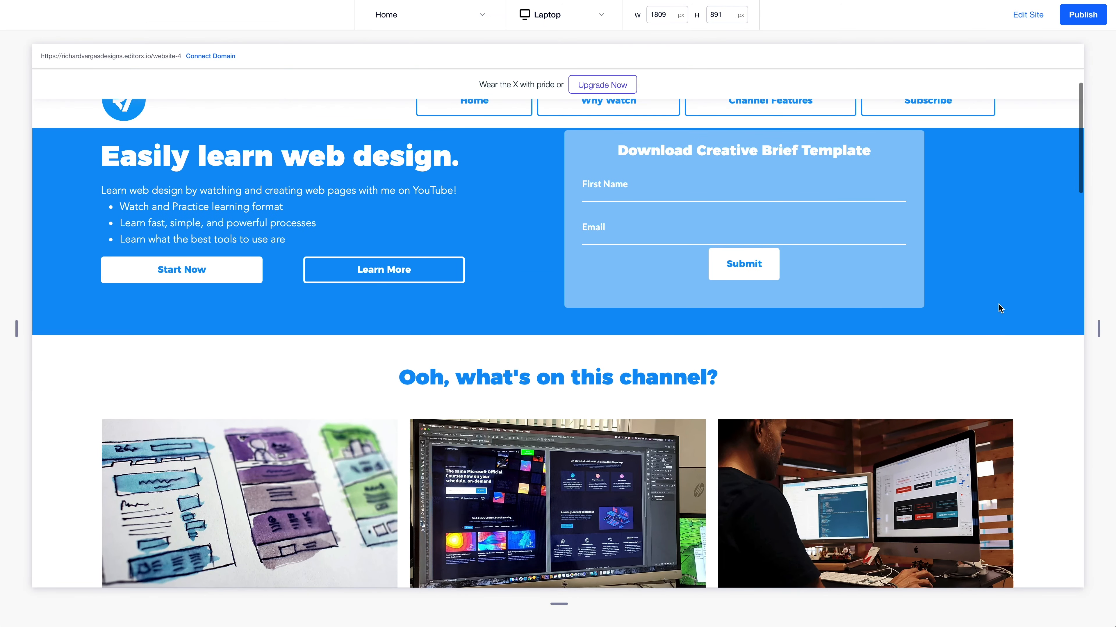
scroll(522, 256, up, 1)
scroll(524, 260, down, 5)
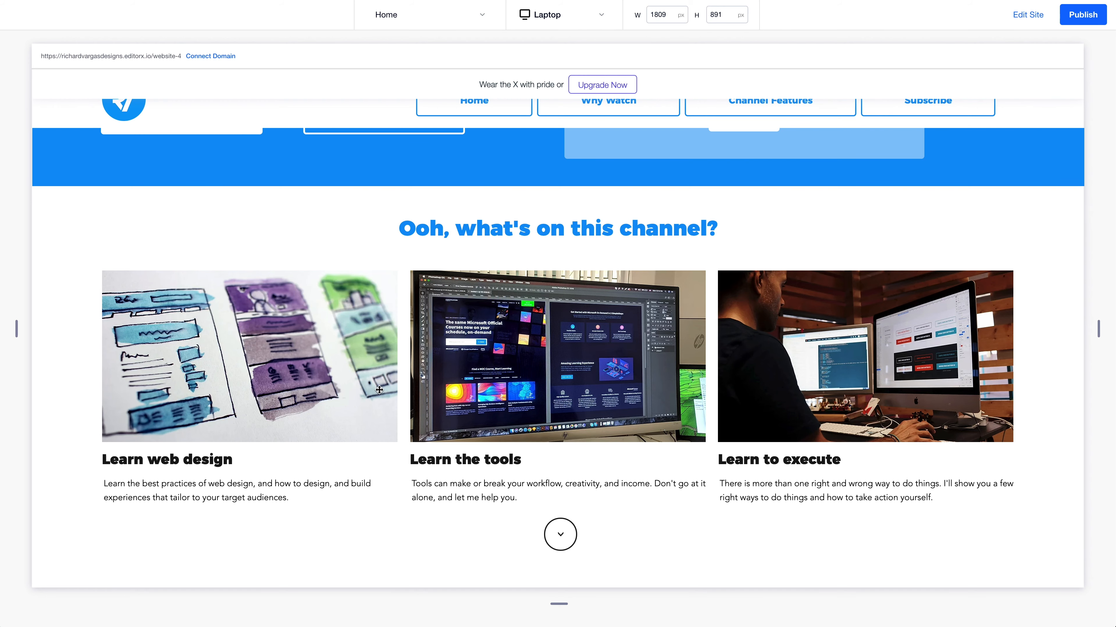
scroll(377, 390, down, 8)
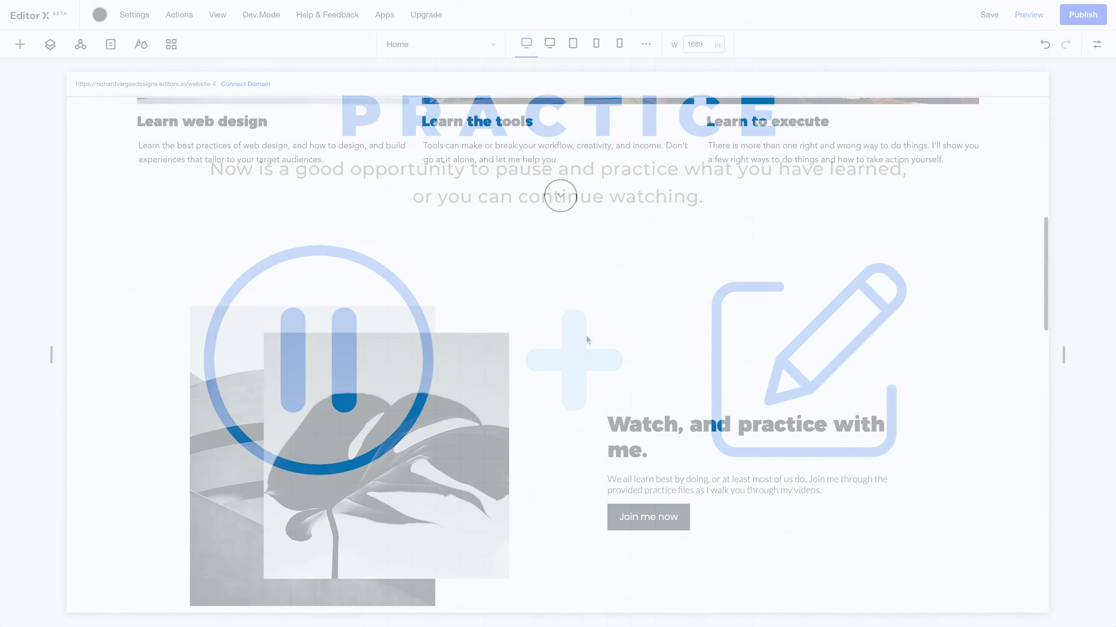
In the "Watch, and practice with me." section, delete the building image behind and stretch the leaf image to fill its cell
click(422, 336)
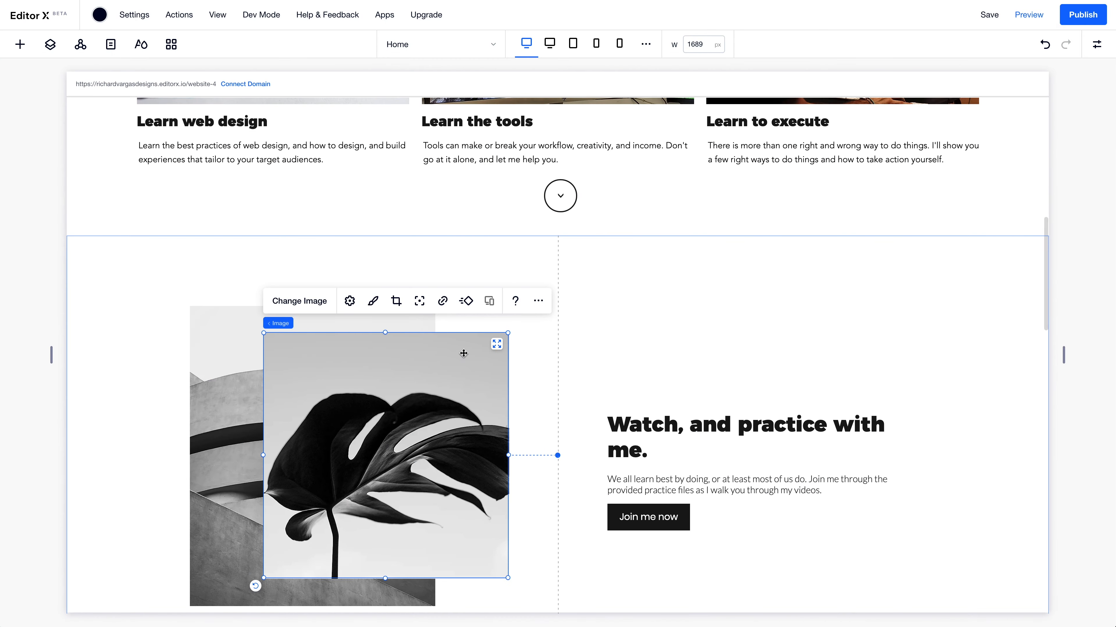
click(224, 372)
key(Delete)
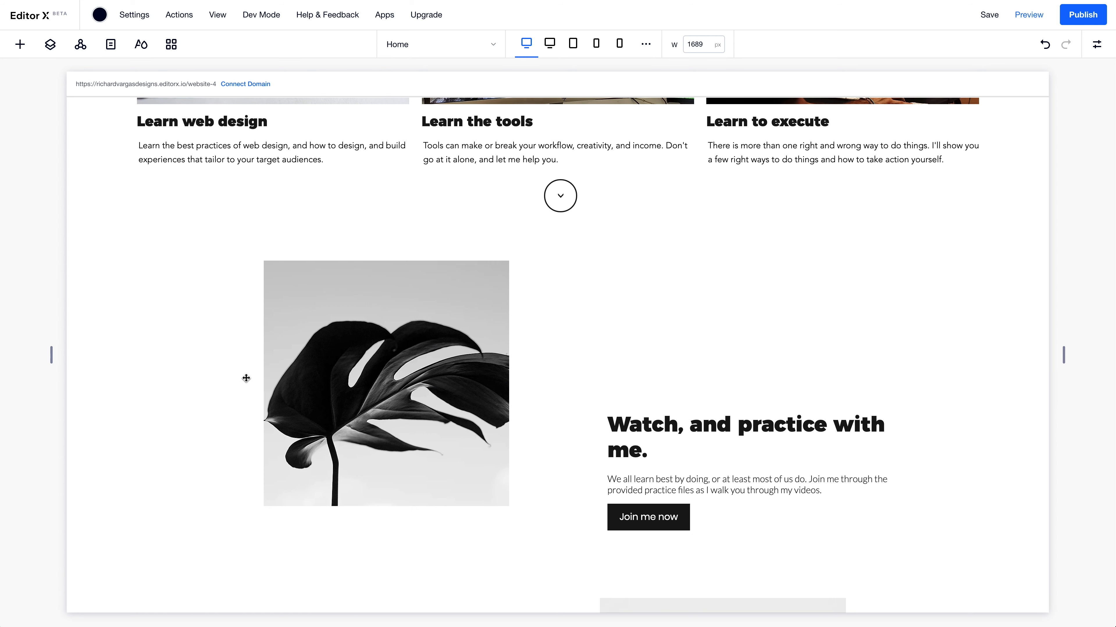
click(317, 356)
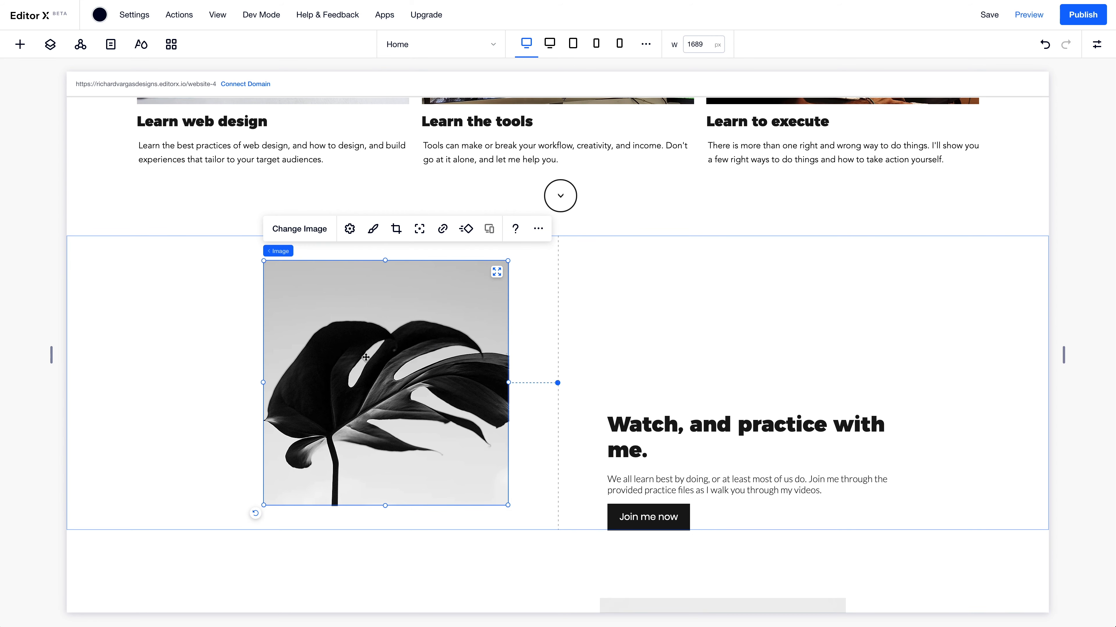
click(497, 273)
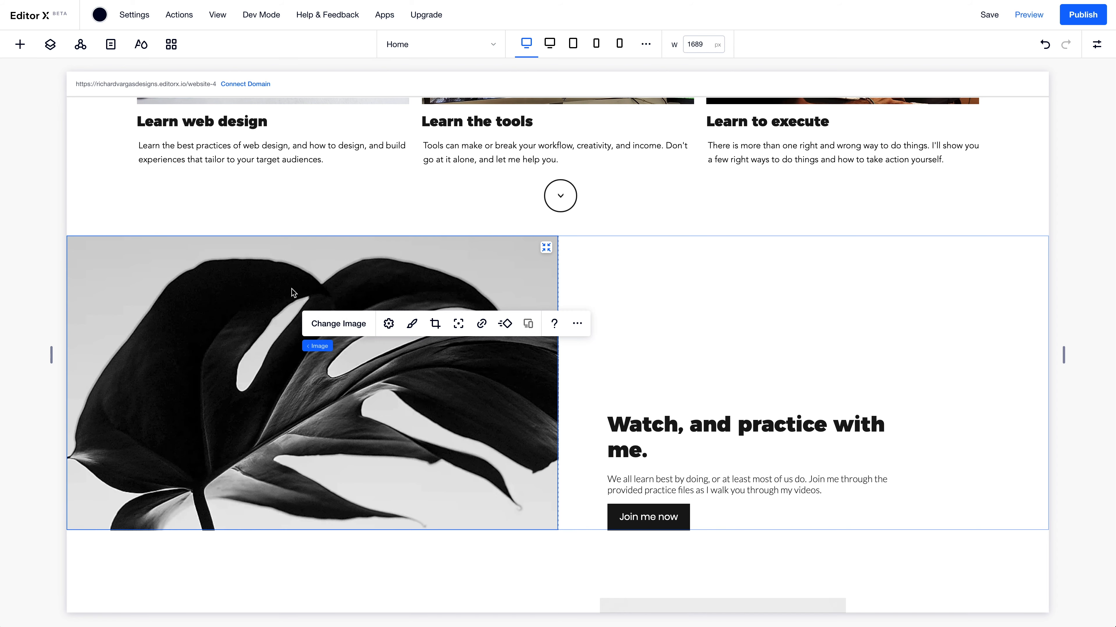
In the "For beginners, powerful enough for experts." section, delete the overlapping front image and stretch the building image to fill its cell
scroll(491, 393, down, 7)
click(655, 384)
click(707, 388)
key(Delete)
click(743, 405)
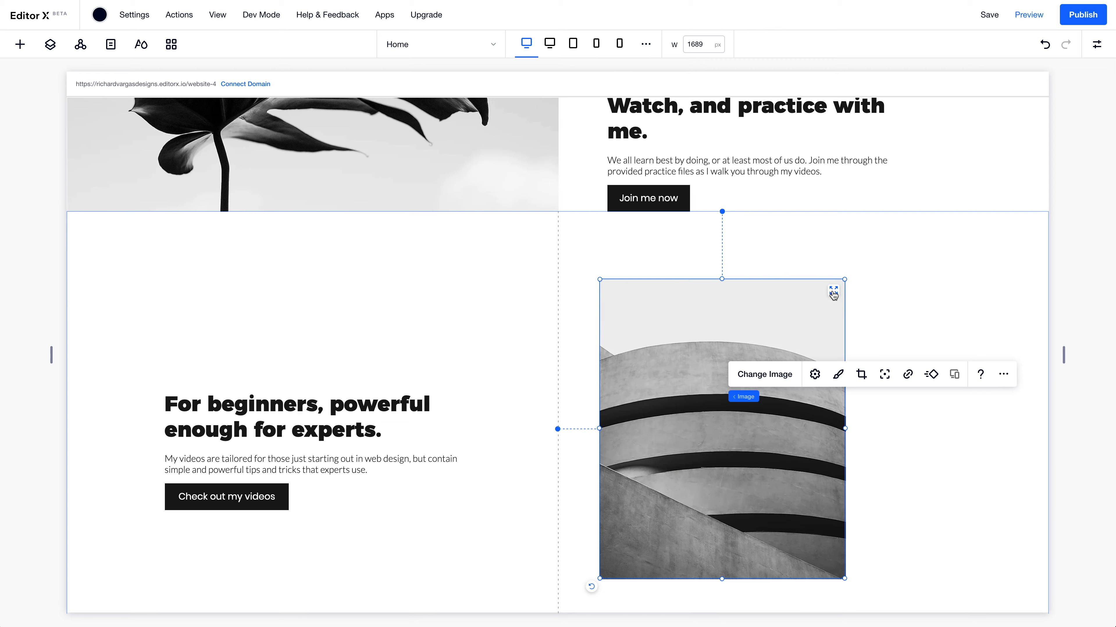
click(833, 292)
Delete the overlapping front image in the "Who am I?" section and select the remaining building image
scroll(548, 373, down, 8)
click(354, 407)
key(Delete)
click(353, 407)
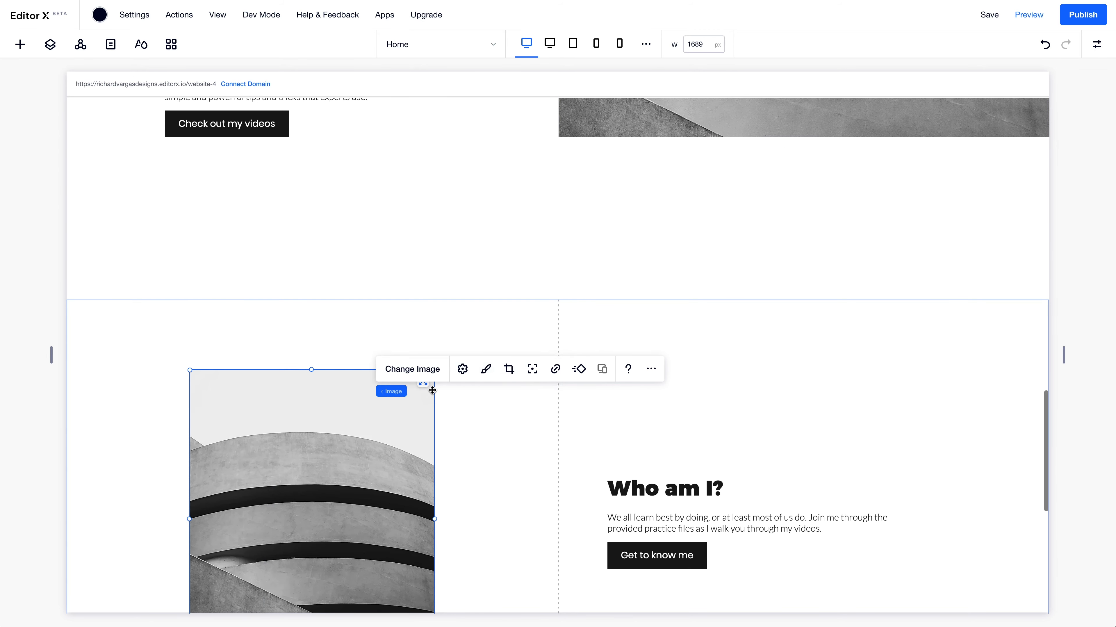
Center the "Watch, and practice with me." text stack vertically and horizontally within its grid cell
scroll(493, 382, up, 10)
scroll(494, 379, up, 2)
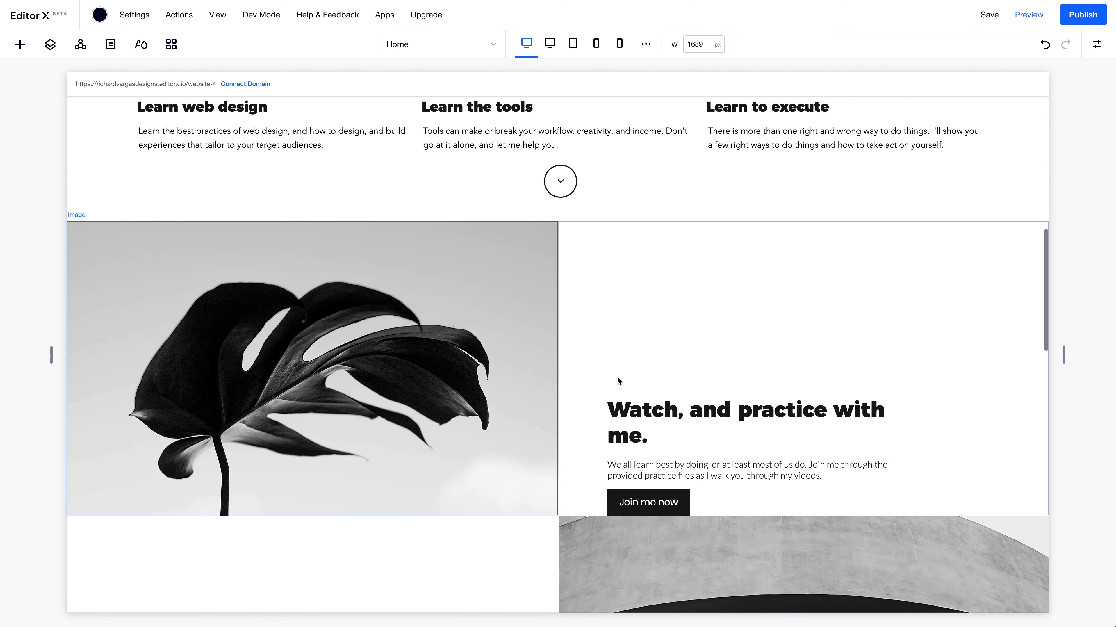
click(643, 378)
click(664, 410)
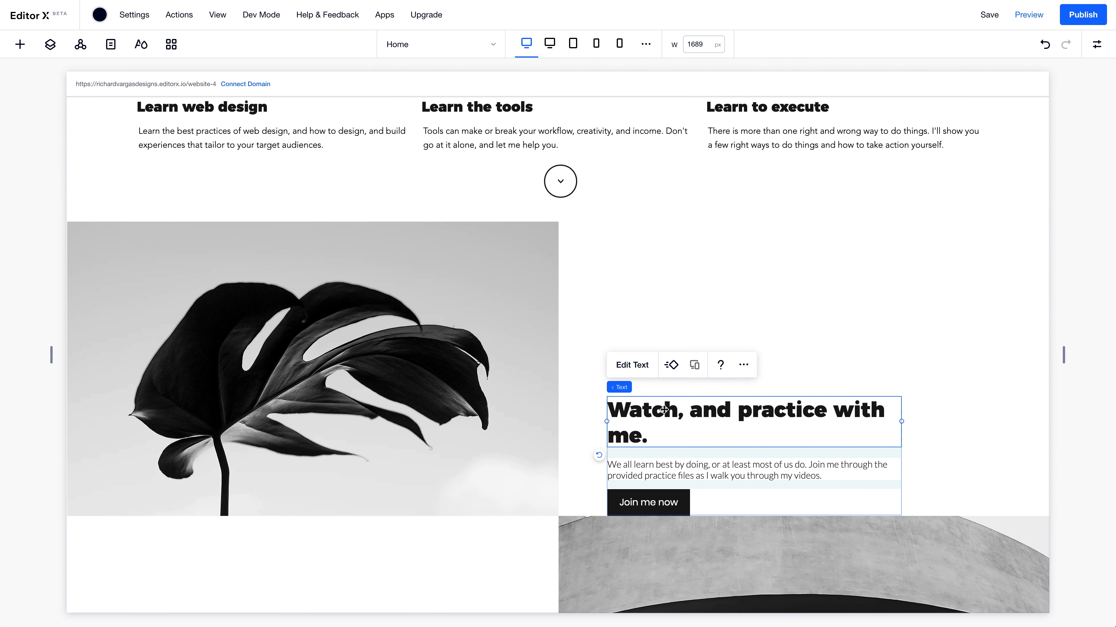
click(722, 505)
click(1097, 44)
click(1046, 123)
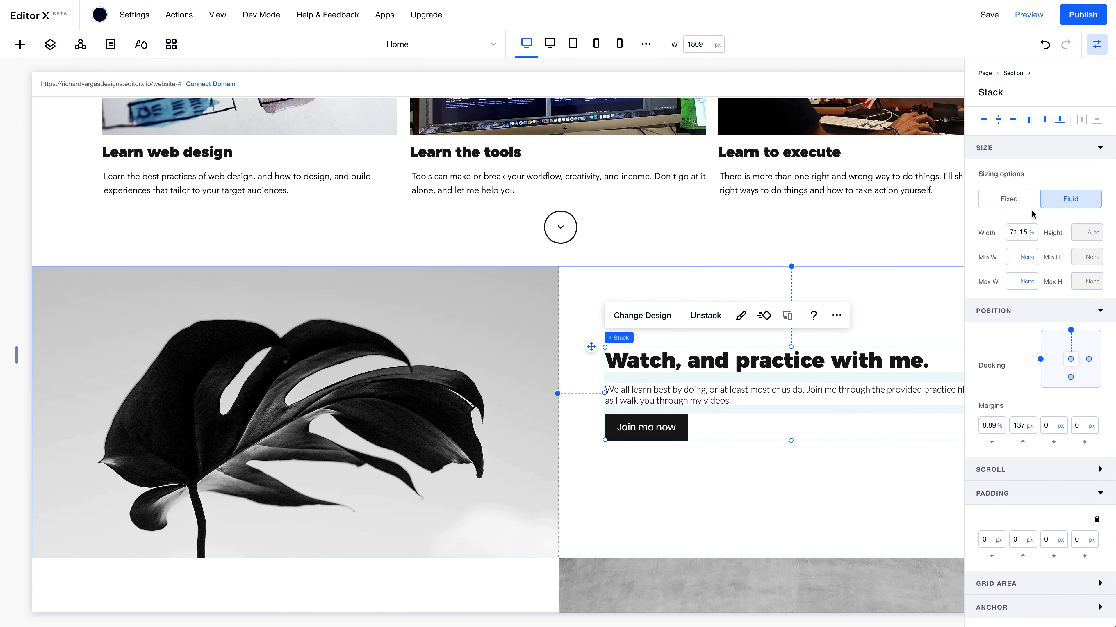
click(999, 119)
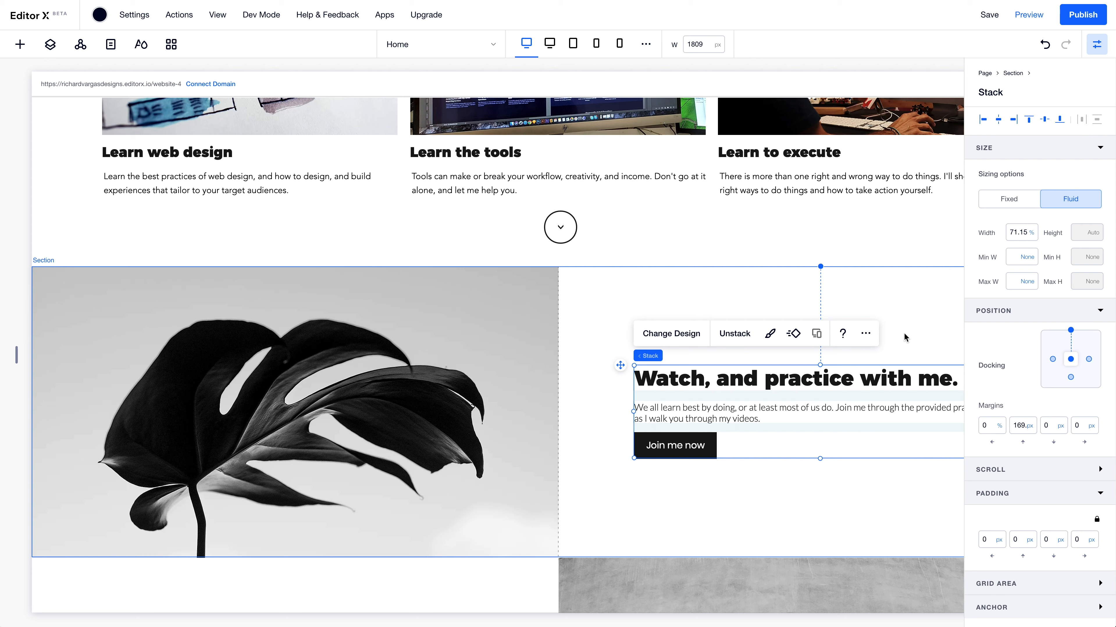
Narrow the canvas to 1417 px and set the "Watch, and practice with me." stack's width to 80%
click(910, 335)
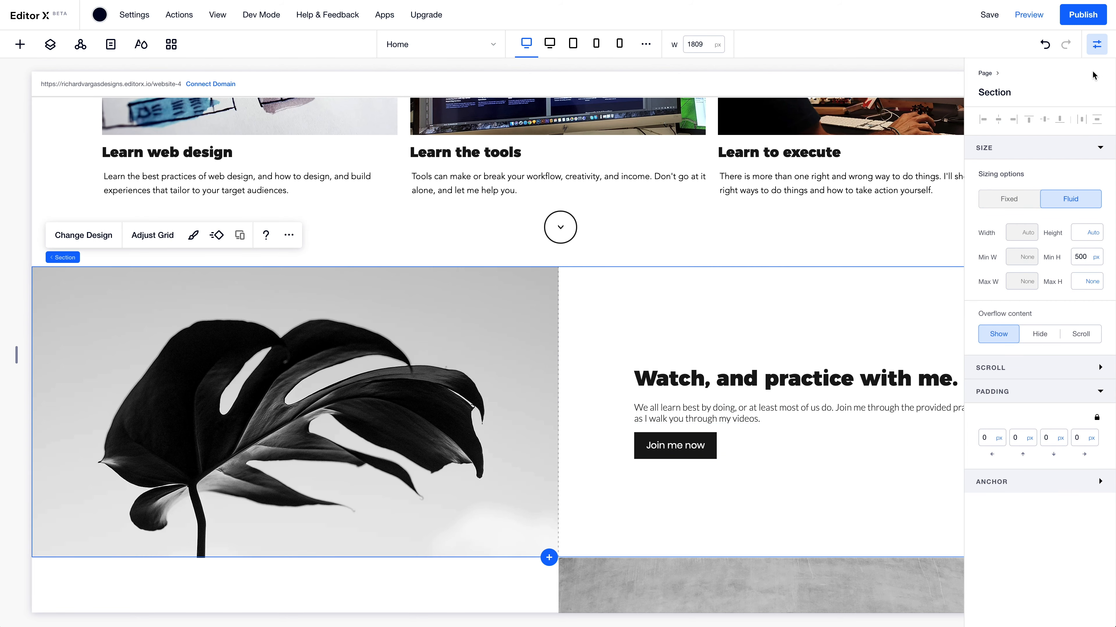
click(1097, 51)
drag(1101, 367, 985, 373)
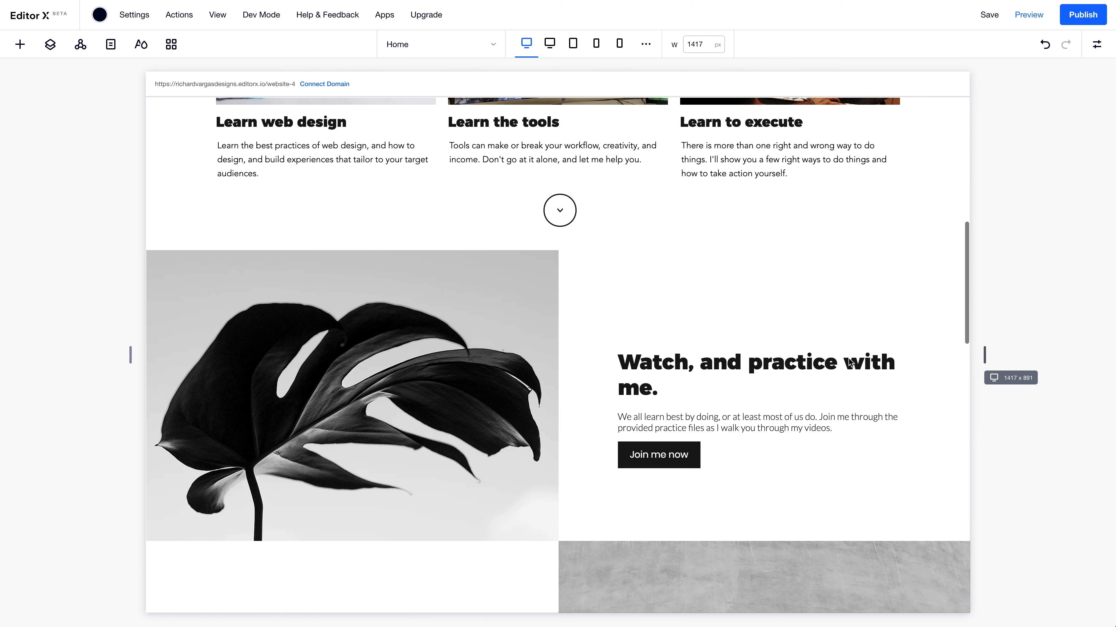
click(842, 362)
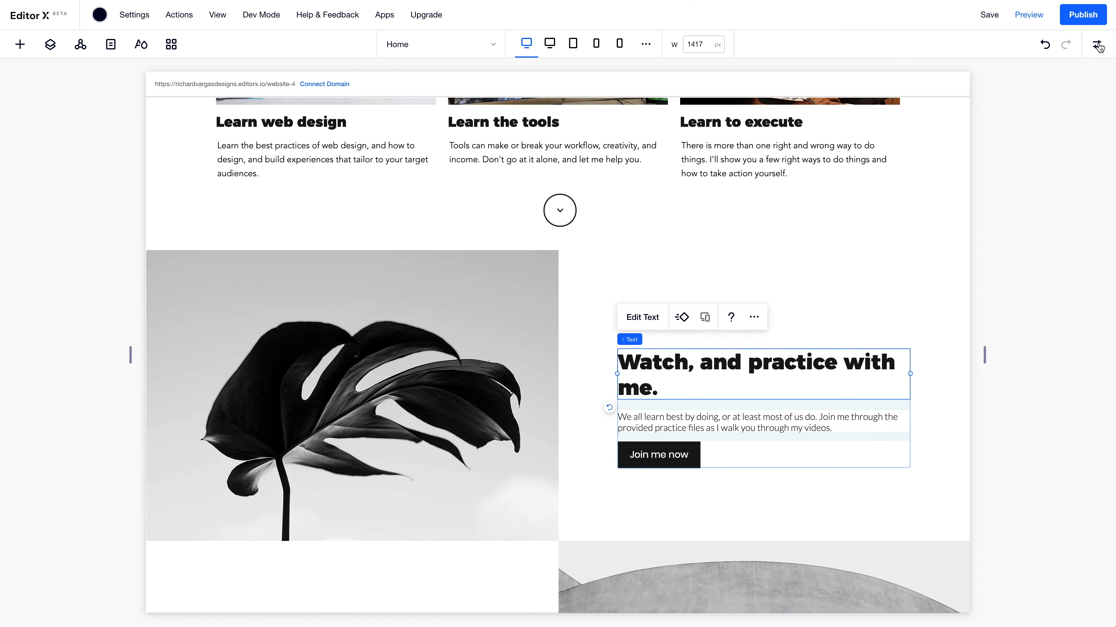
click(1098, 46)
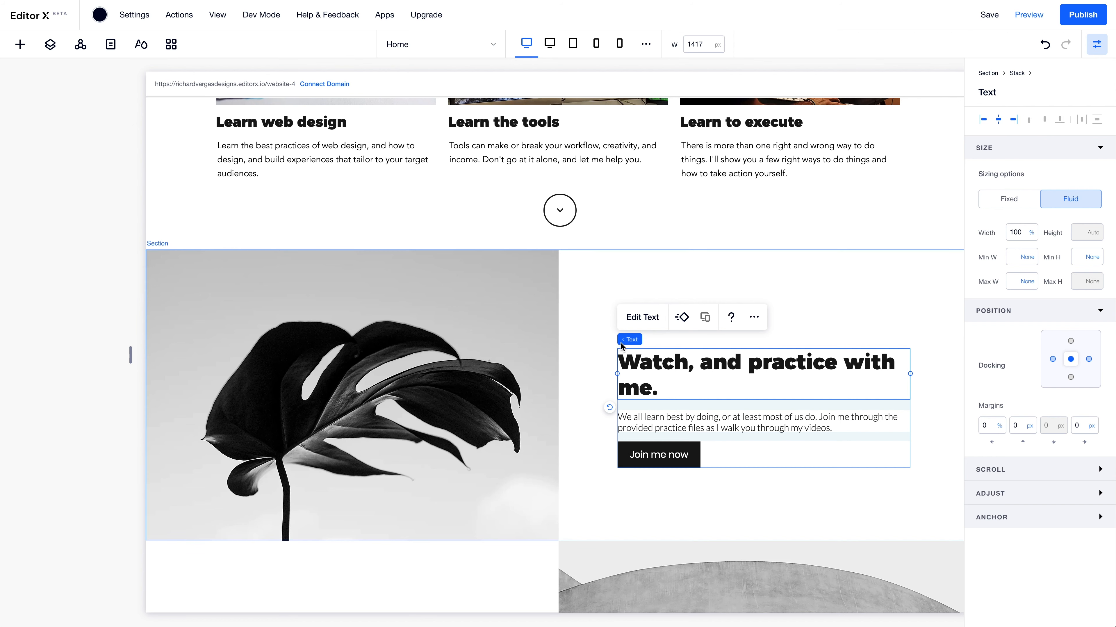
click(633, 340)
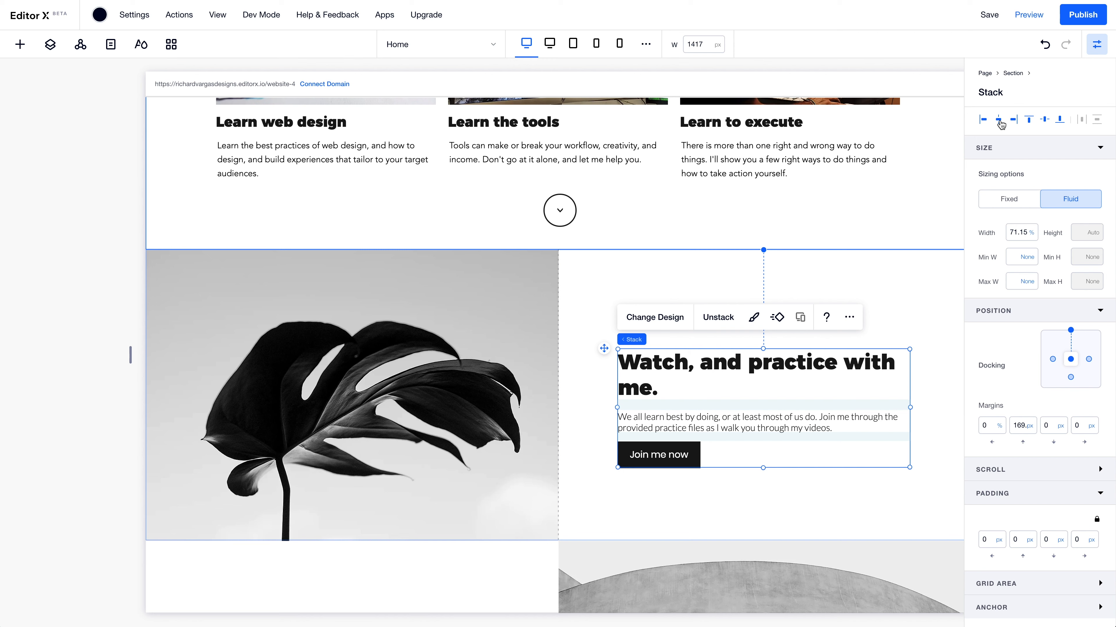
click(1019, 230)
text(80)
key(Return)
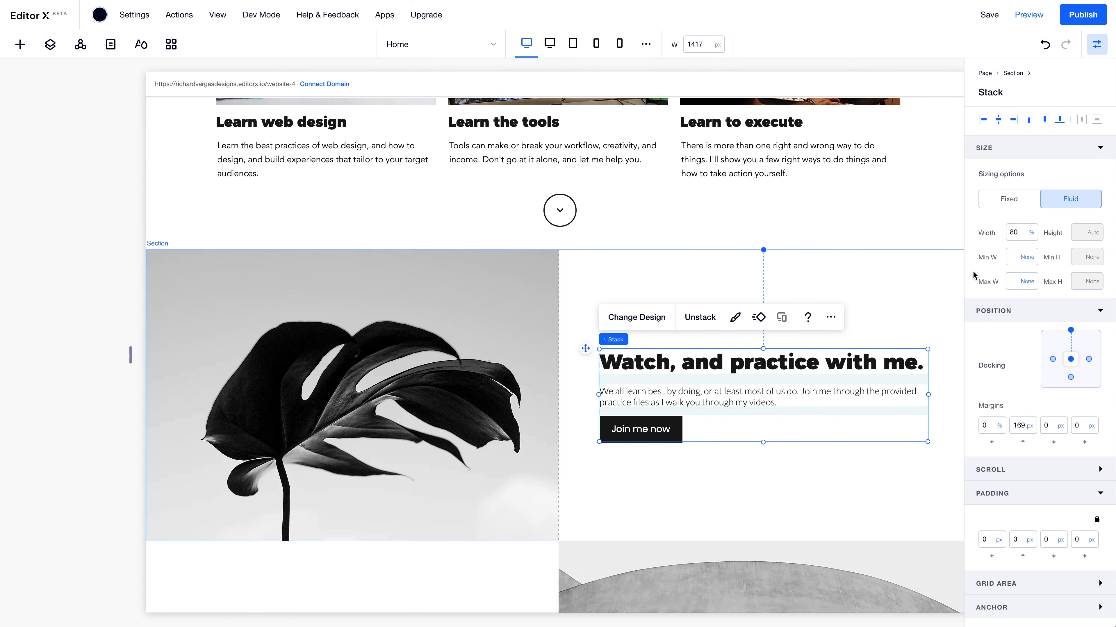
Narrow the canvas to 1033 px and vertically center the "Watch, and practice with me." stack at that breakpoint
click(955, 317)
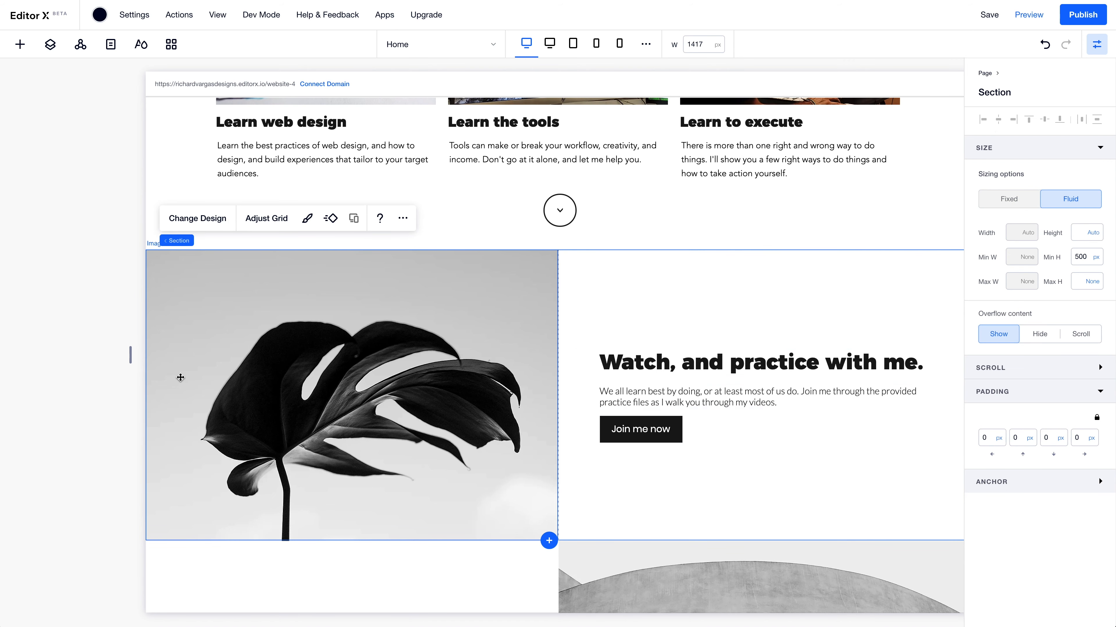
scroll(174, 370, right, 1)
drag(95, 359, 242, 358)
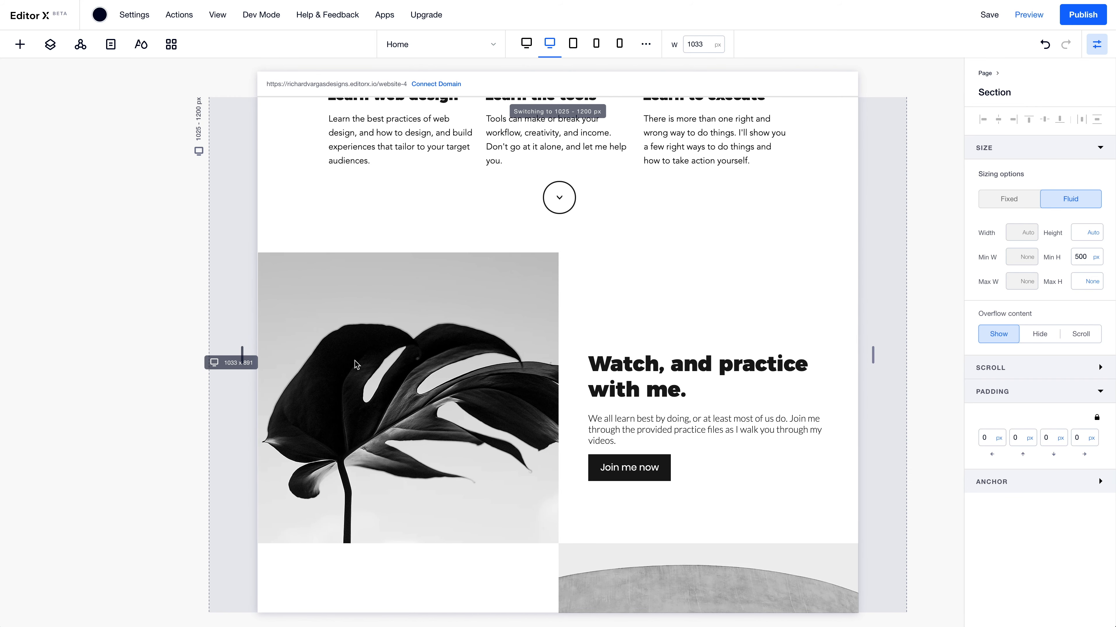
click(738, 393)
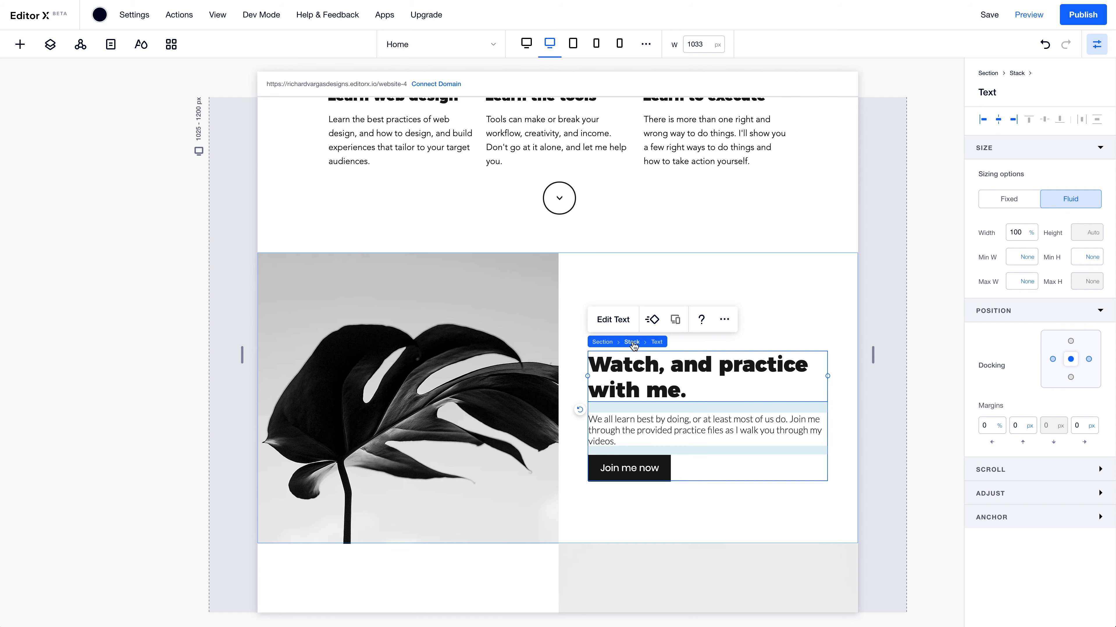
click(632, 342)
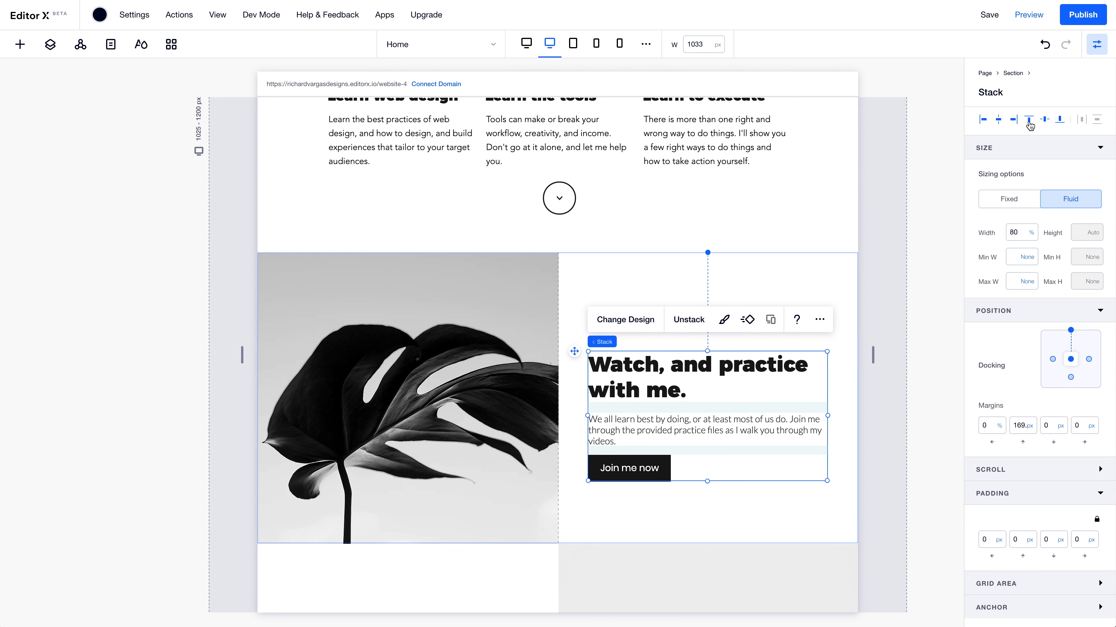
click(1045, 119)
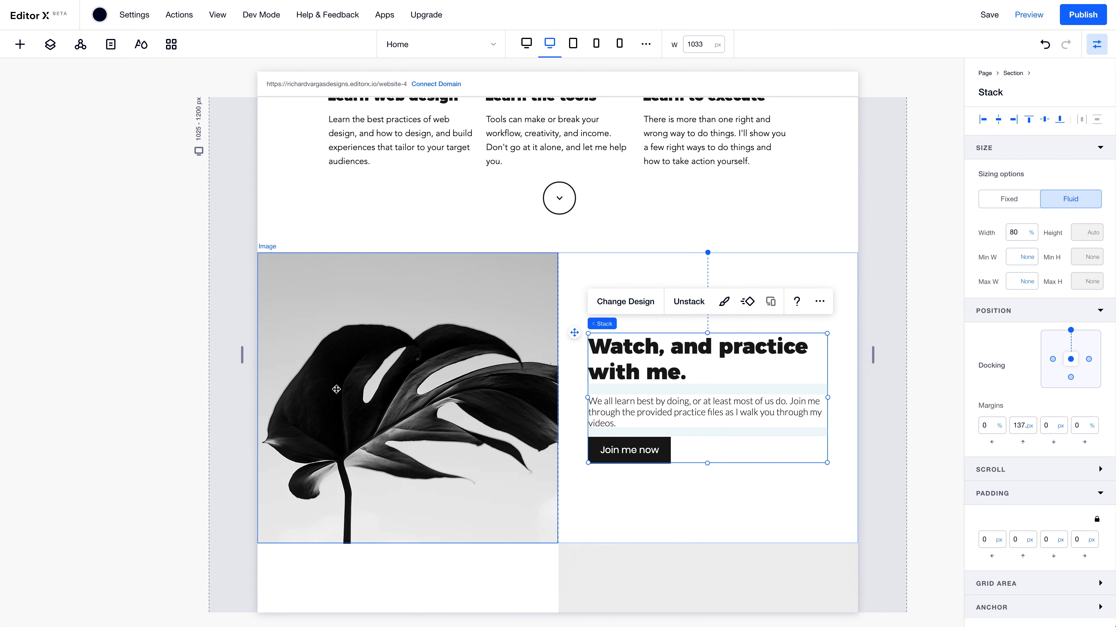
Narrow the canvas to 769 px and vertically center the "Watch, and practice with me." stack at that breakpoint
click(266, 357)
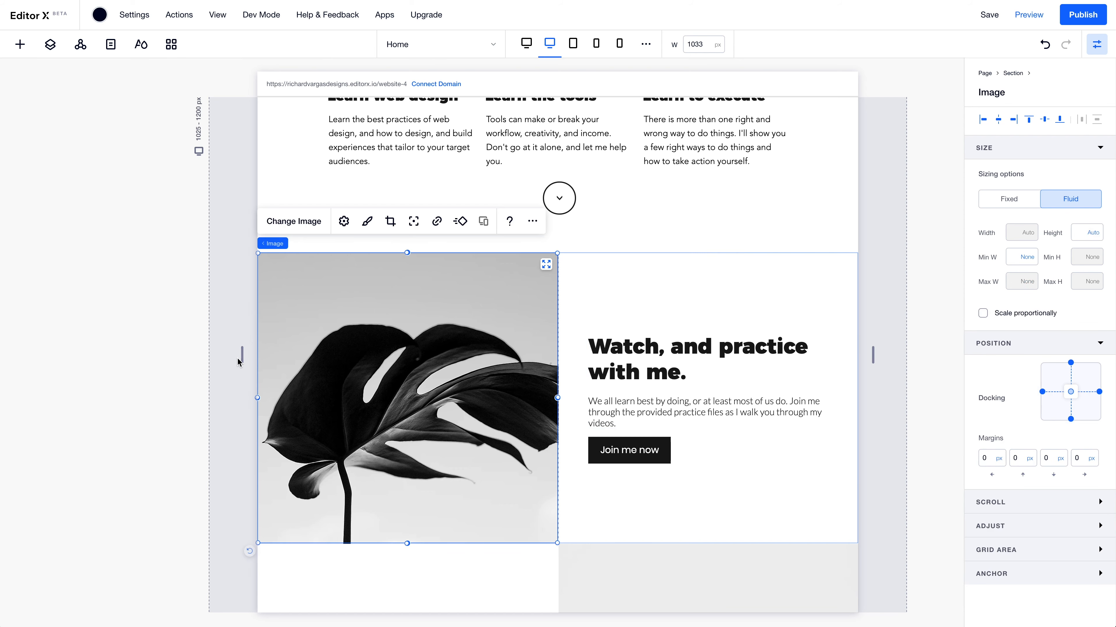
drag(243, 355, 319, 356)
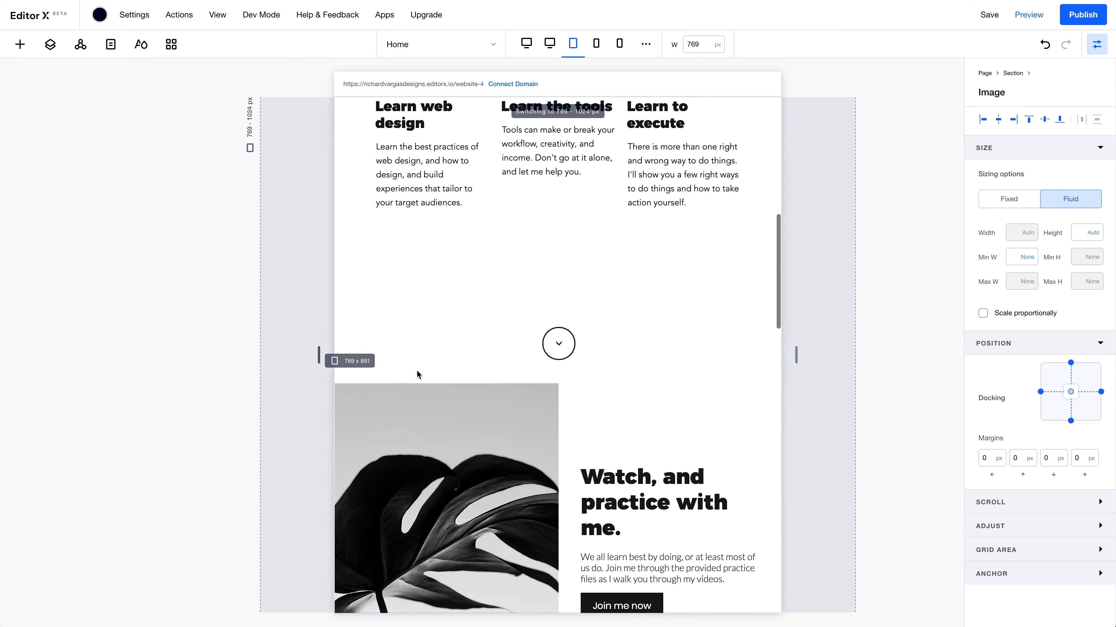
scroll(577, 409, down, 1)
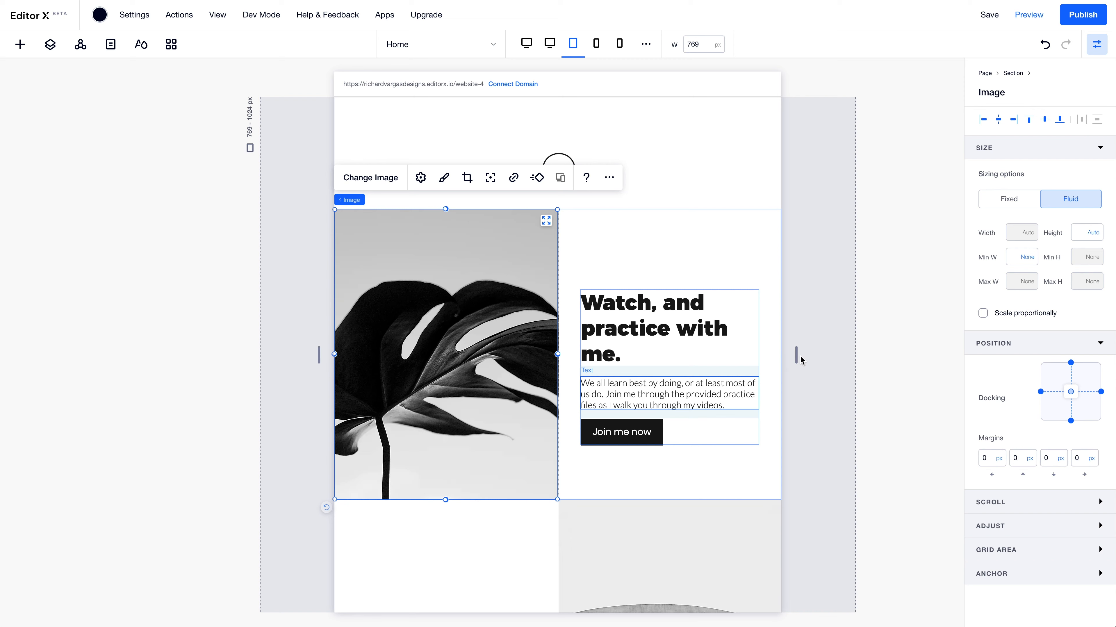
click(999, 123)
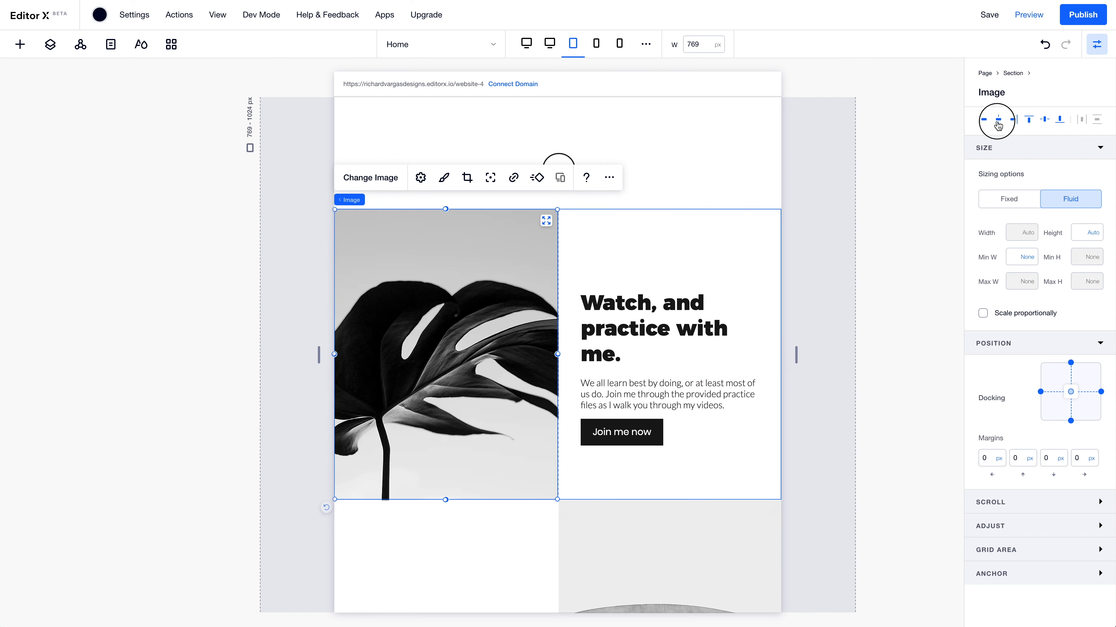
click(632, 303)
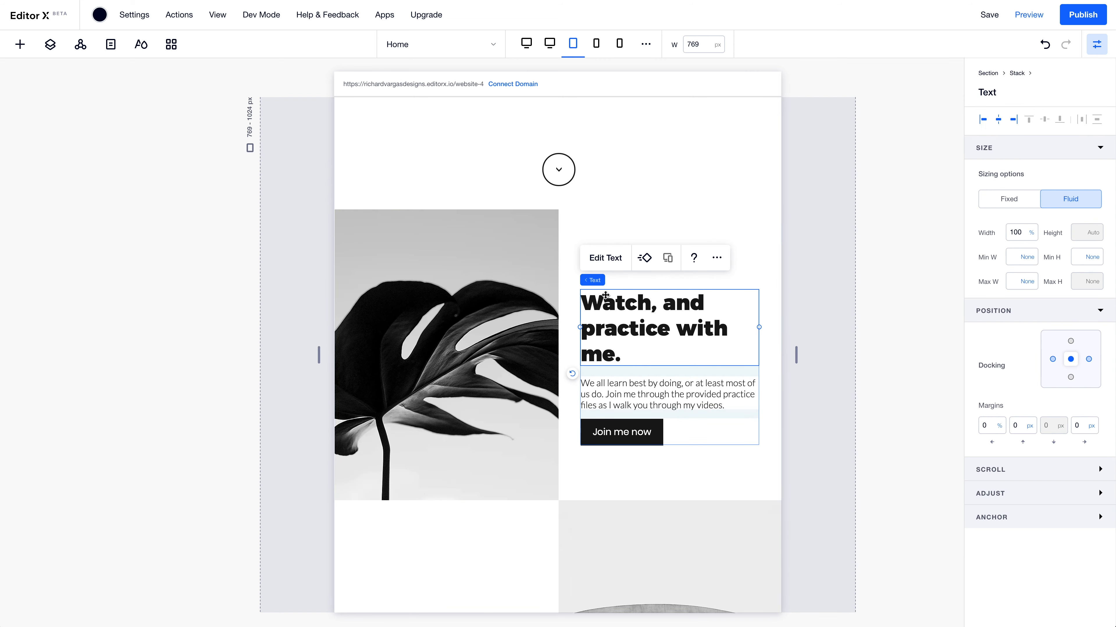
click(624, 280)
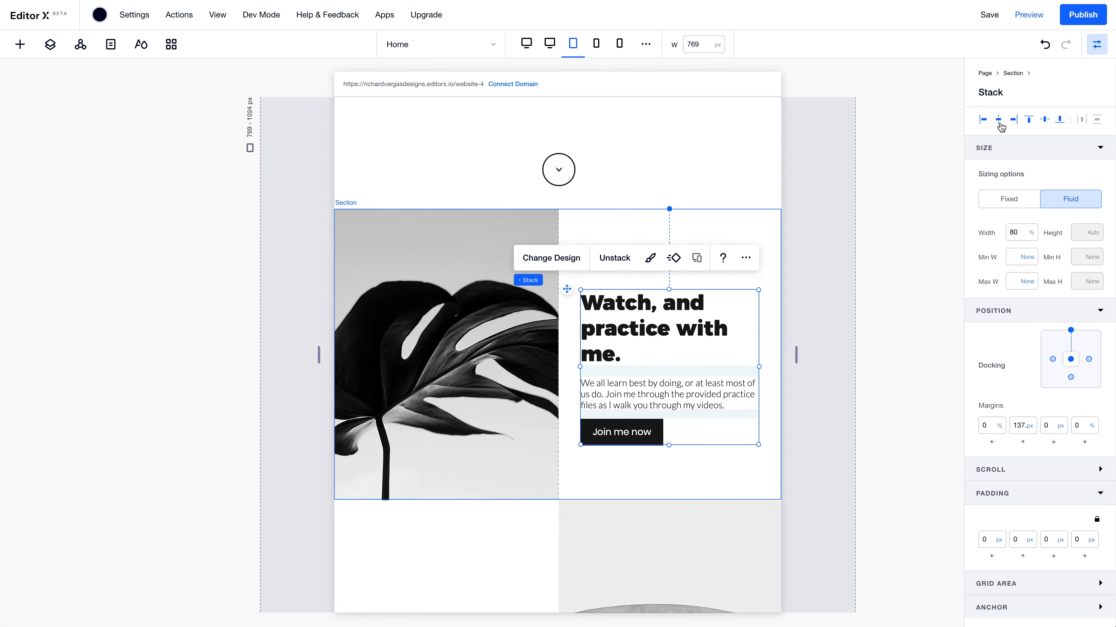
click(1047, 122)
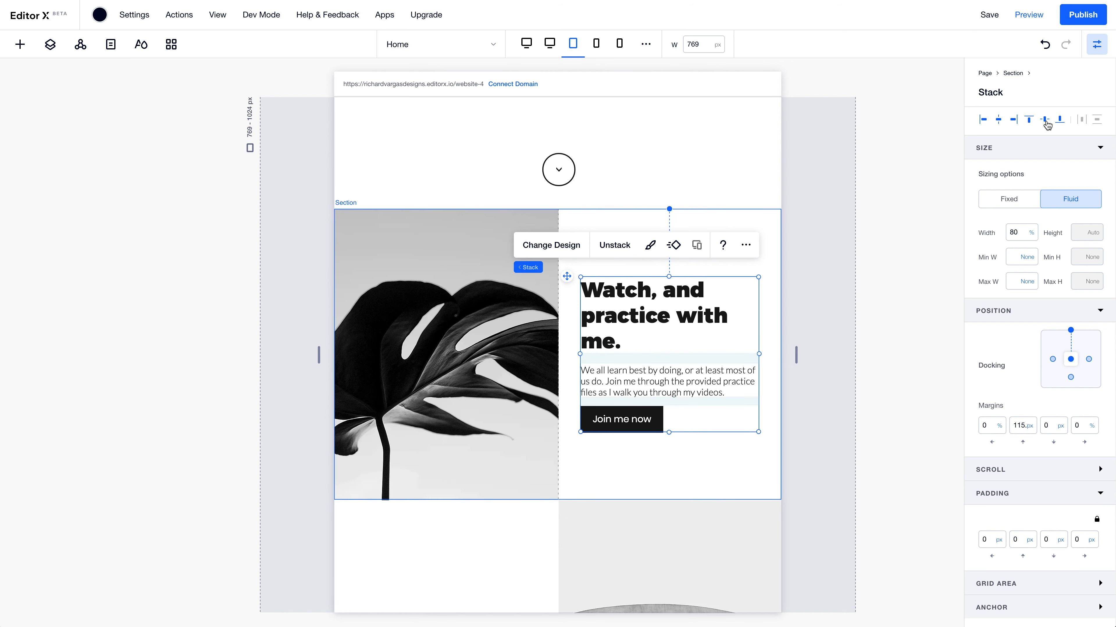
Narrow the canvas to 753 px and change the "Watch, and practice with me." section's grid to the 1x2 layout
click(797, 353)
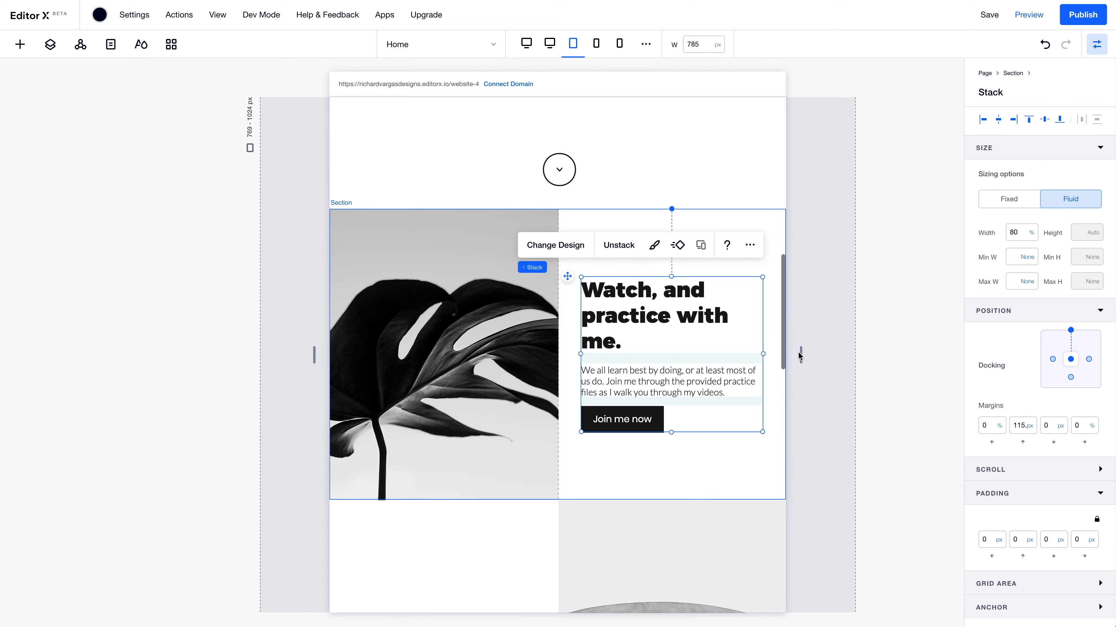
mouse_move(800, 351)
mouse_down()
mouse_move(740, 351)
mouse_move(840, 349)
mouse_move(765, 352)
mouse_move(794, 352)
mouse_up()
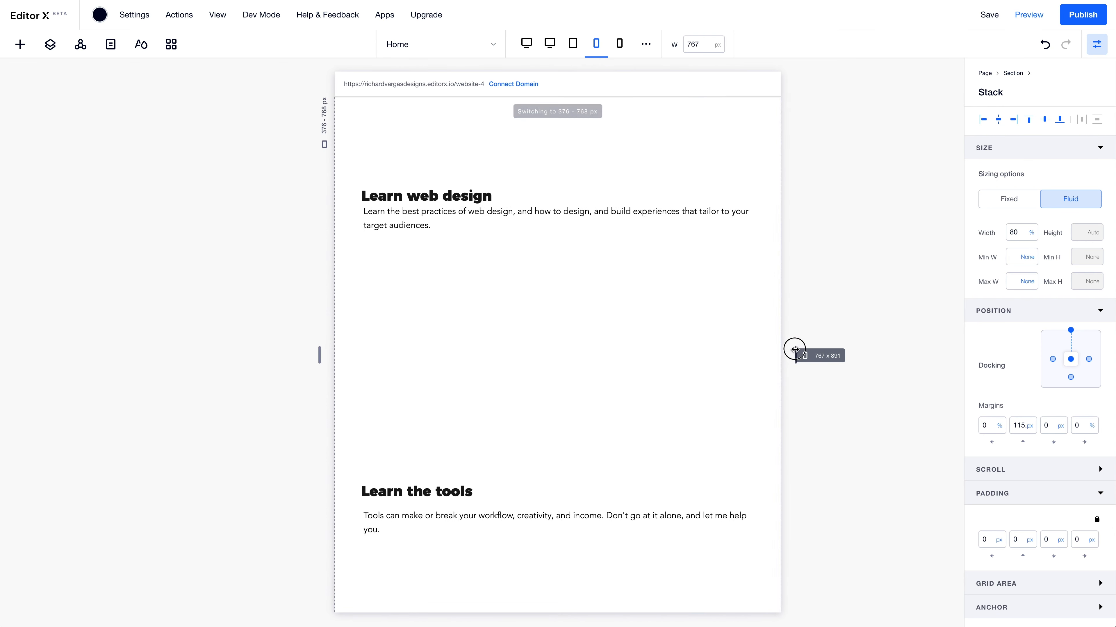
scroll(747, 348, down, 15)
scroll(699, 347, up, 2)
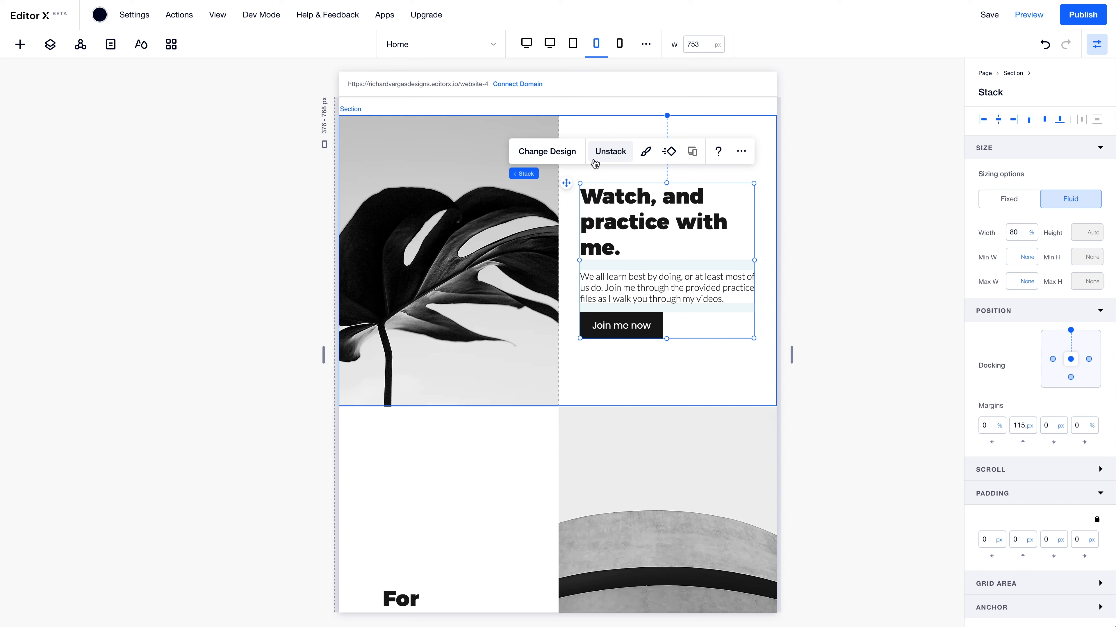
click(759, 171)
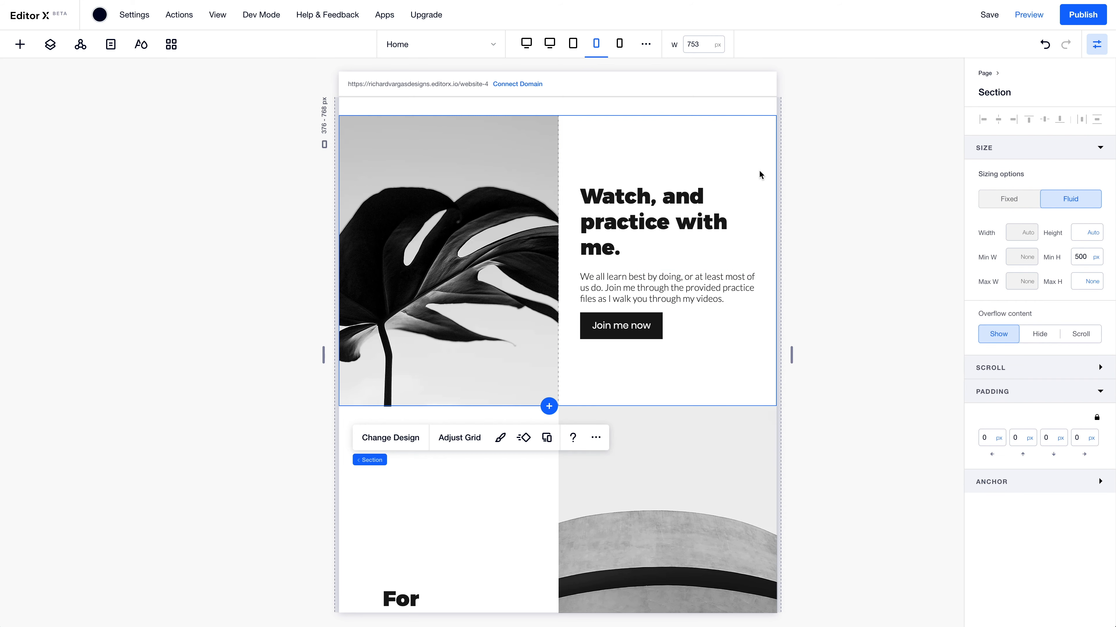
click(459, 438)
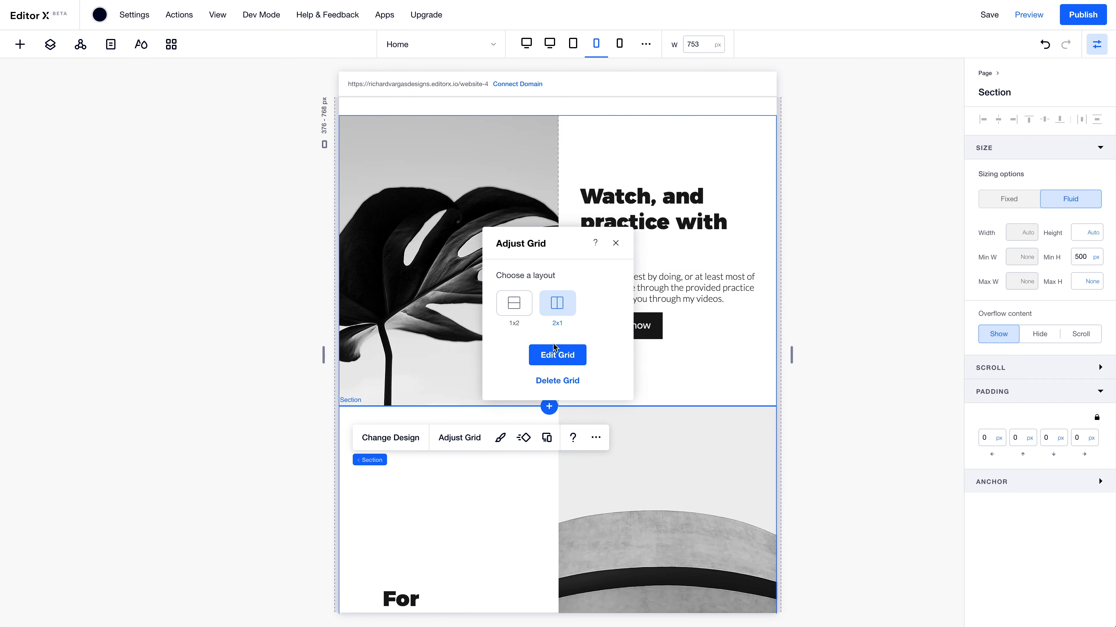
click(527, 316)
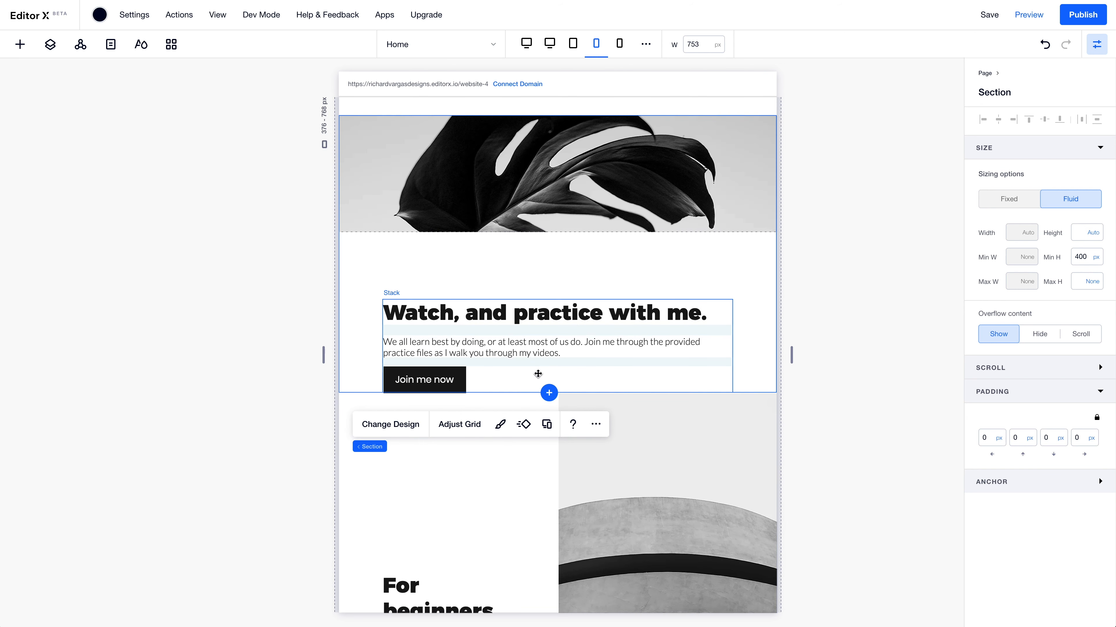
scroll(543, 275, up, 1)
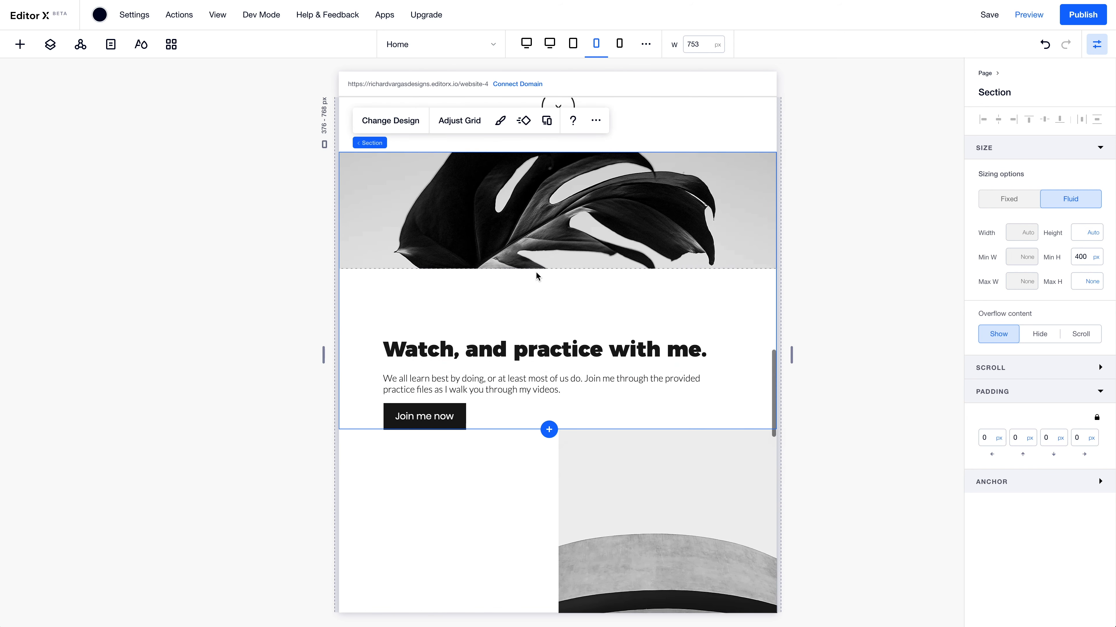
Reset the stack's top margin to 0 px and center the stack vertically in the lower grid row
click(404, 365)
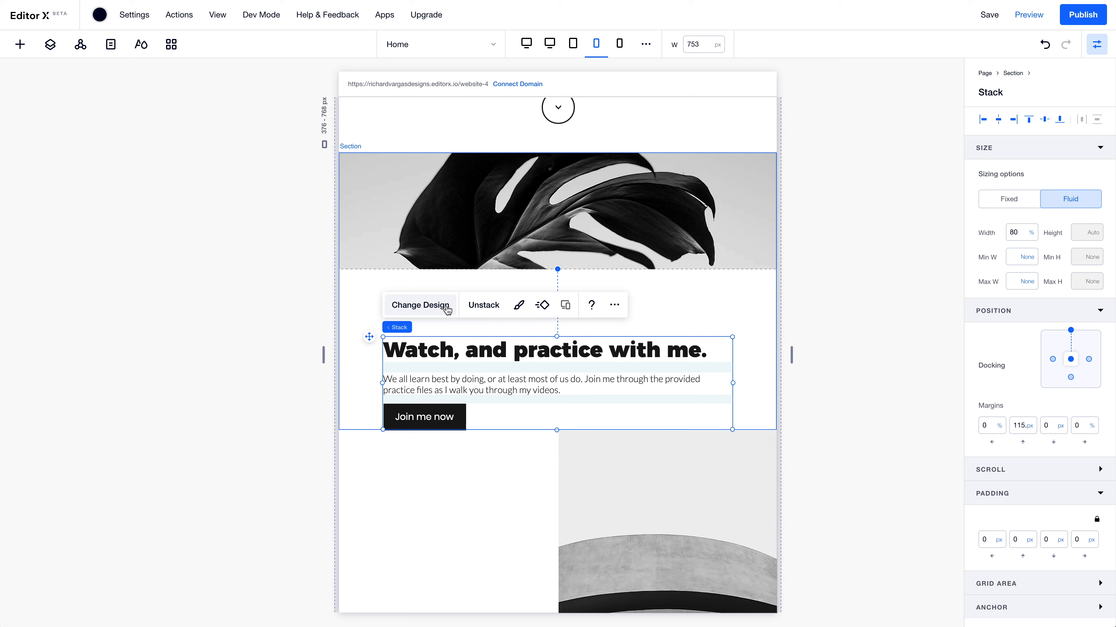
mouse_move(412, 328)
click(1047, 119)
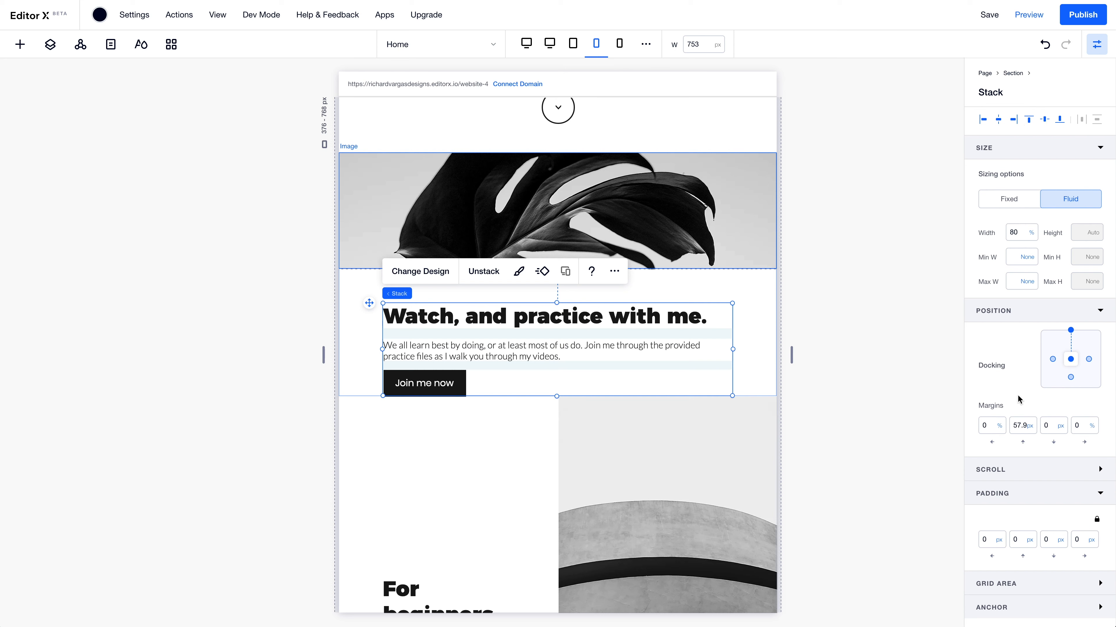
click(1023, 426)
text(0)
key(Return)
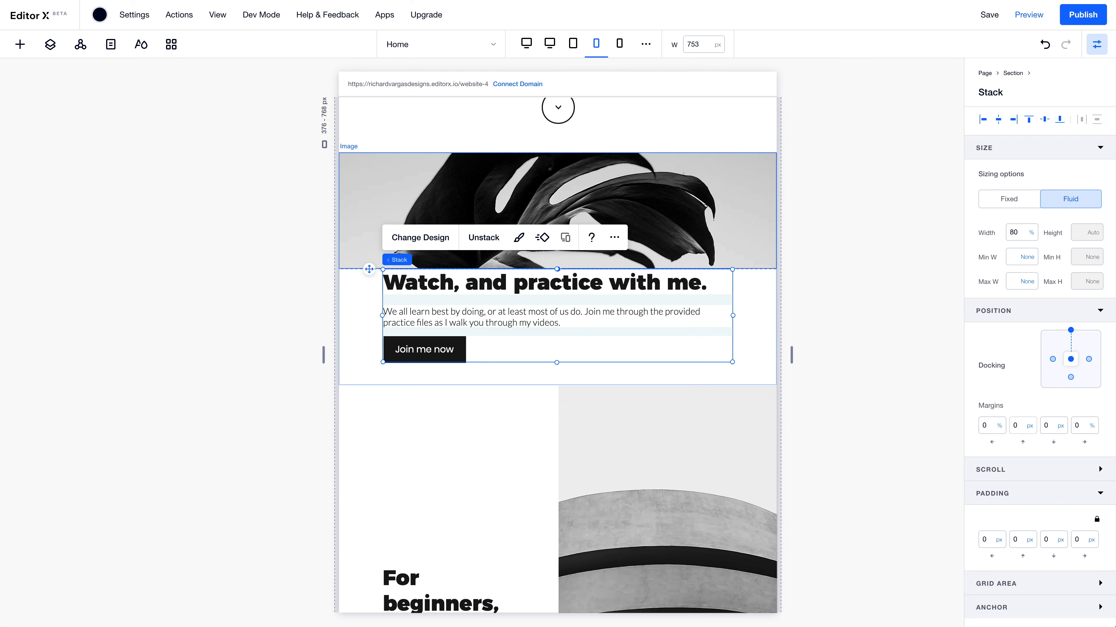
click(1050, 119)
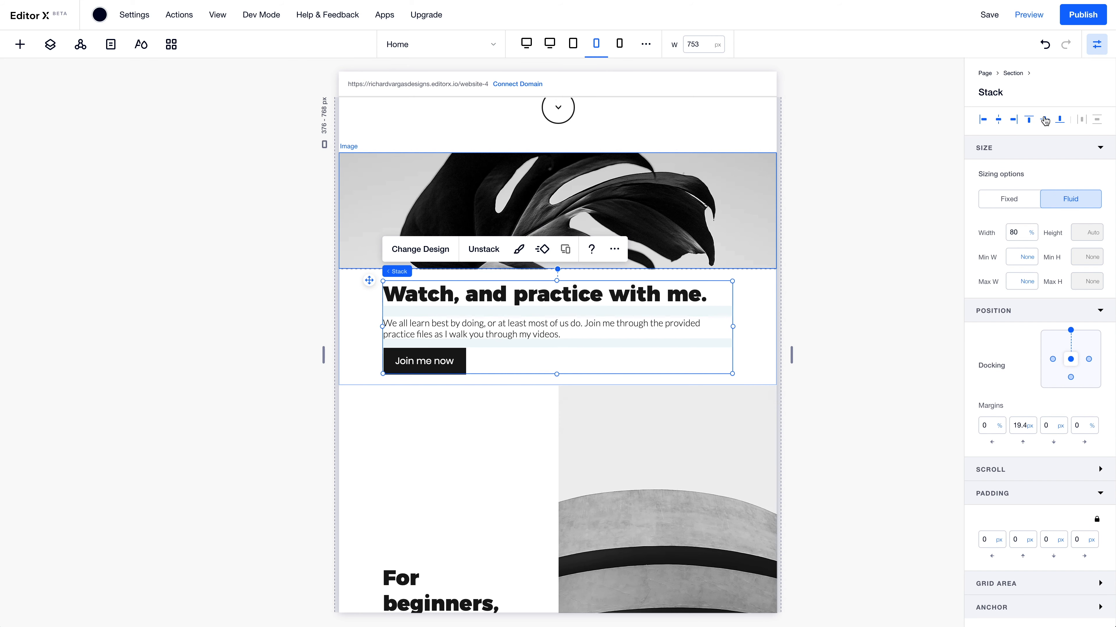
Set the section's minimum height to 500 px, and reduce it to 450 px
click(759, 351)
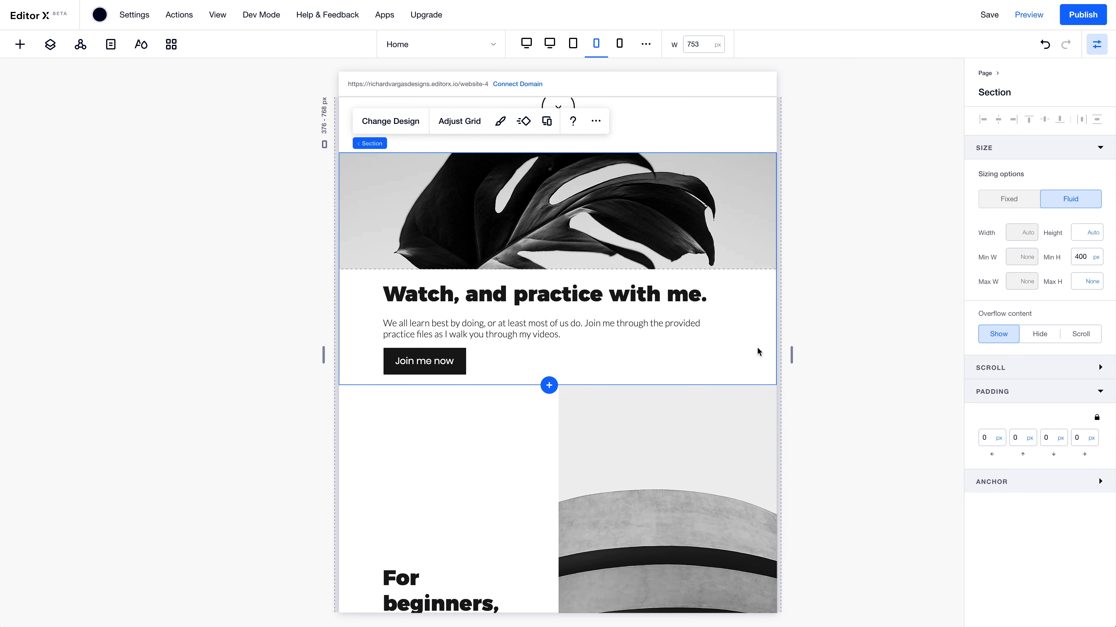
click(1074, 254)
text(500)
key(Return)
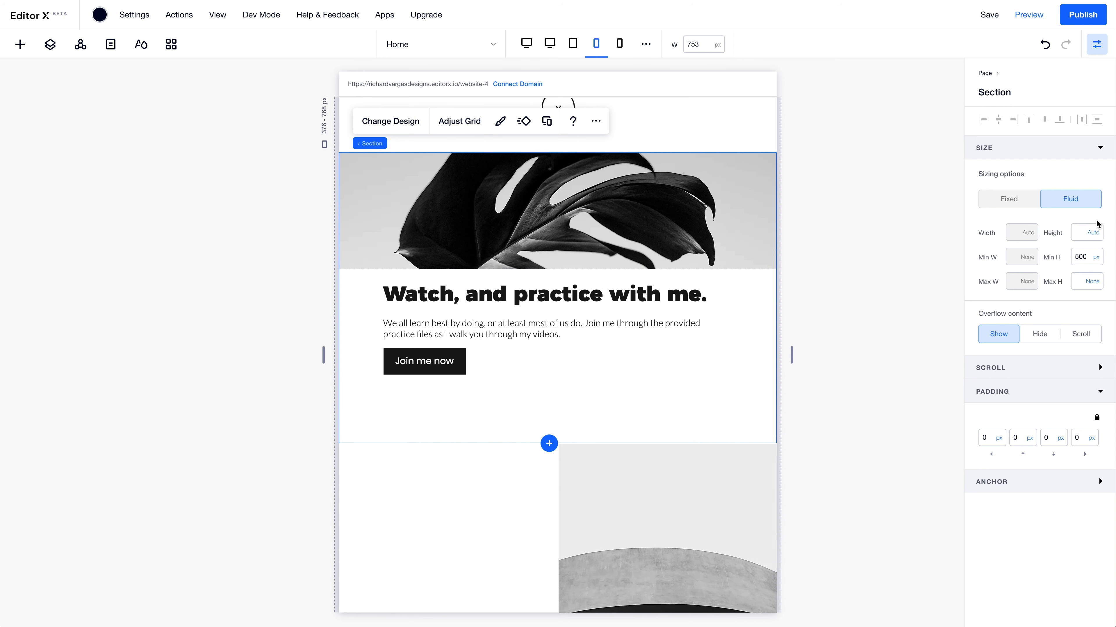
click(1080, 258)
text(450)
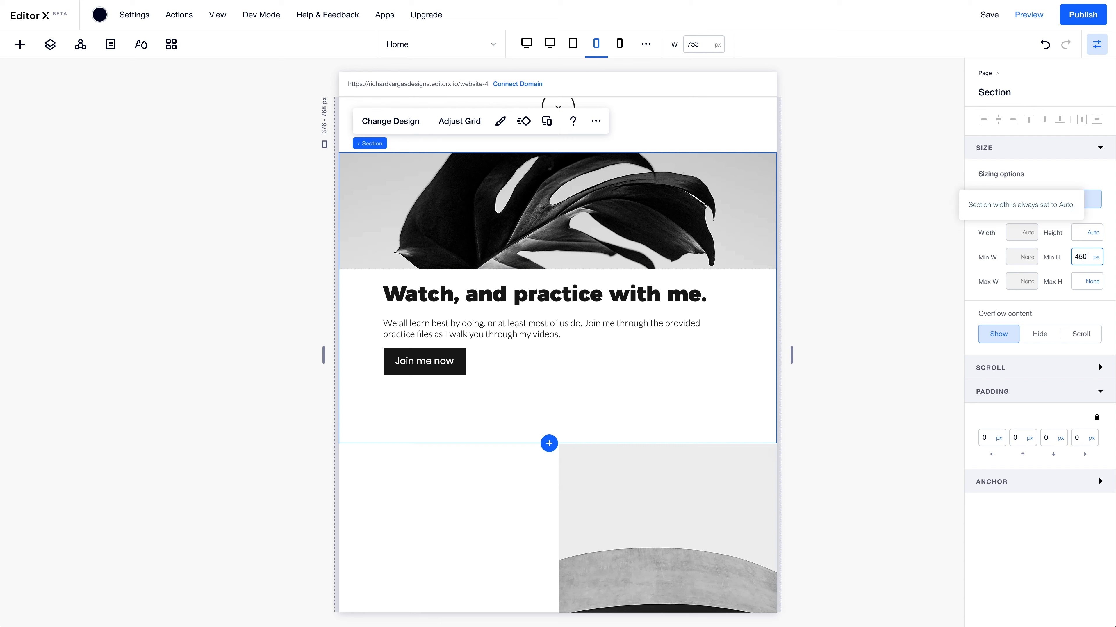
key(Return)
Edit the section's grid and set the image row's minimum height to 300 px
click(596, 178)
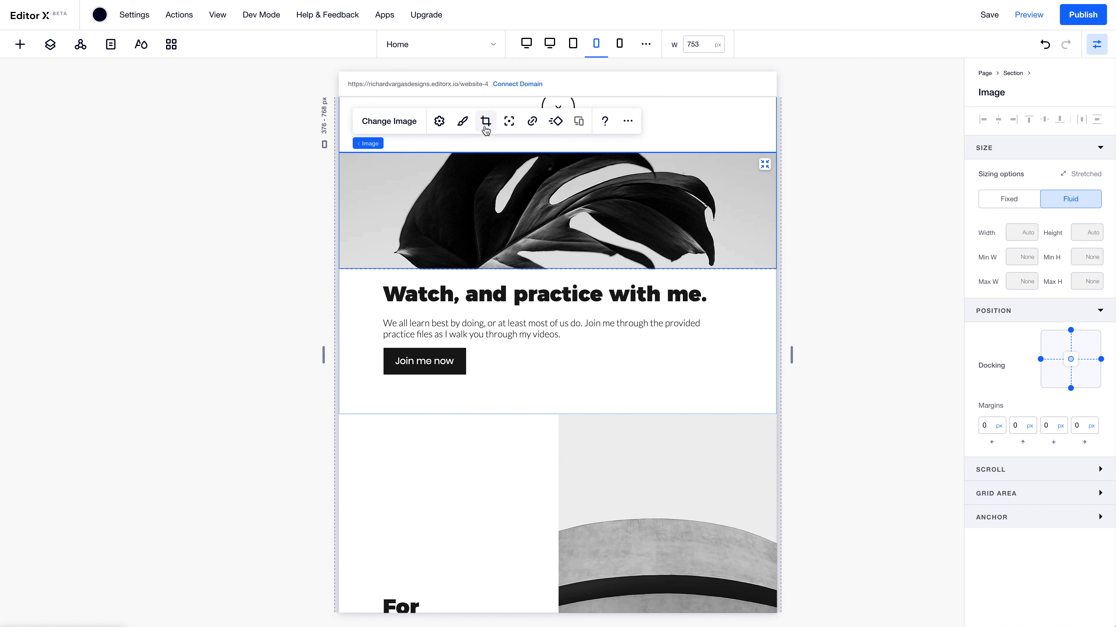
click(353, 293)
click(477, 116)
click(468, 122)
click(462, 122)
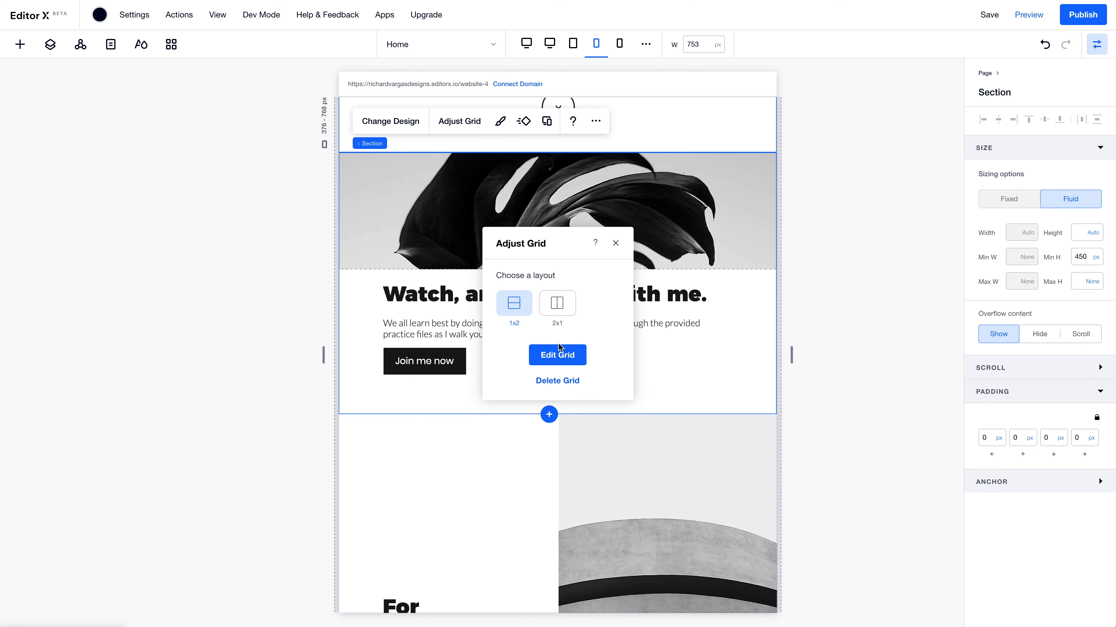
click(559, 354)
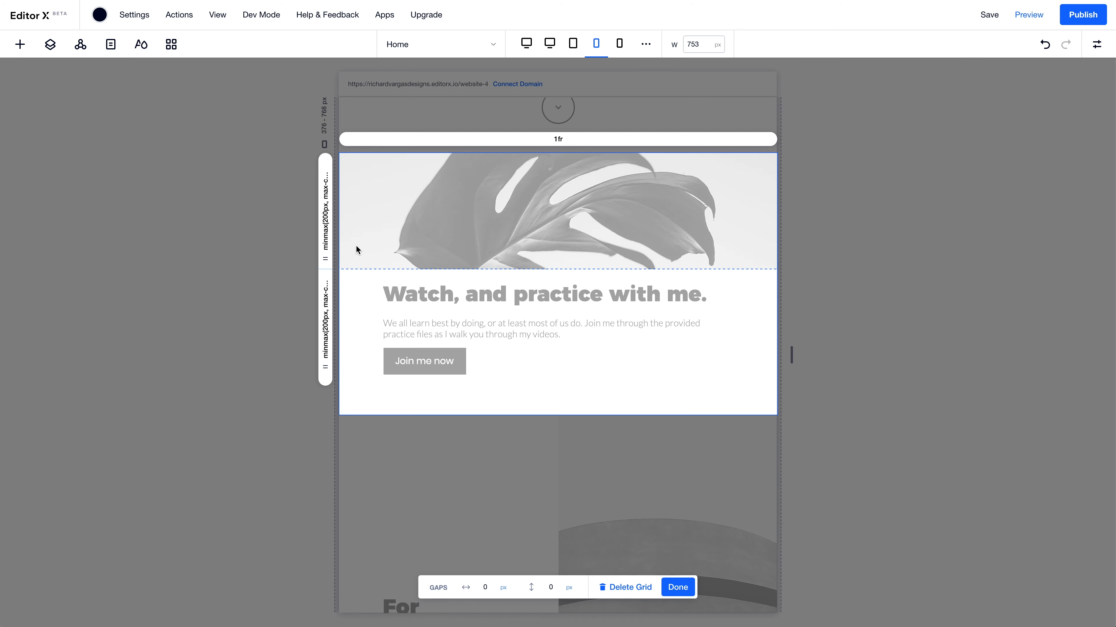
click(327, 220)
click(367, 285)
text(300)
key(Return)
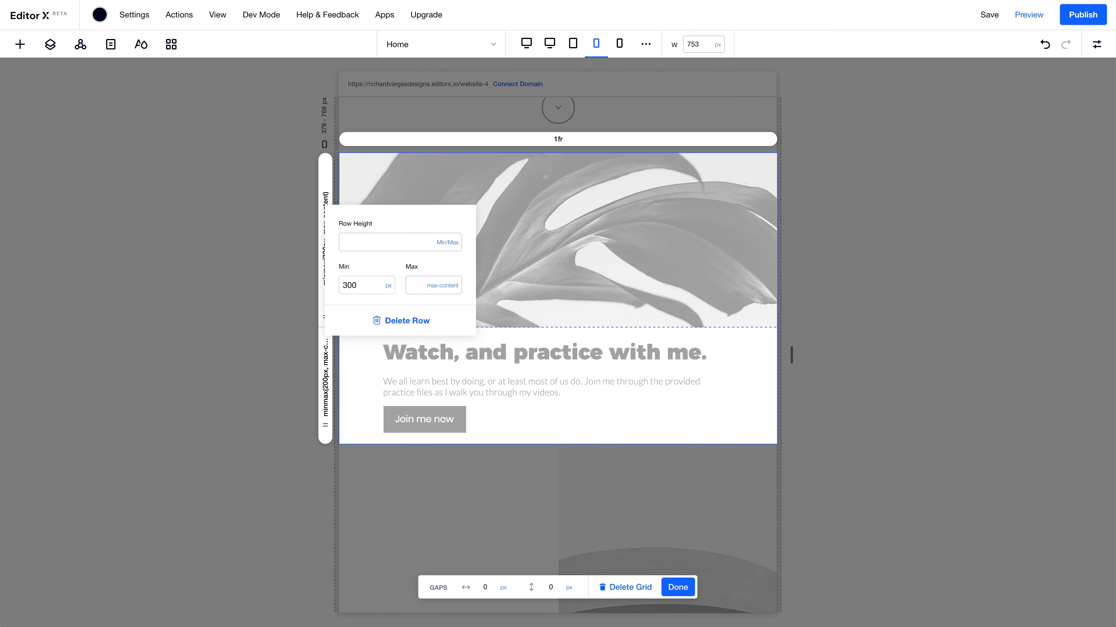
Set the text row's minimum height to 300 px and finish editing the grid
click(331, 386)
click(351, 459)
text(300)
key(Return)
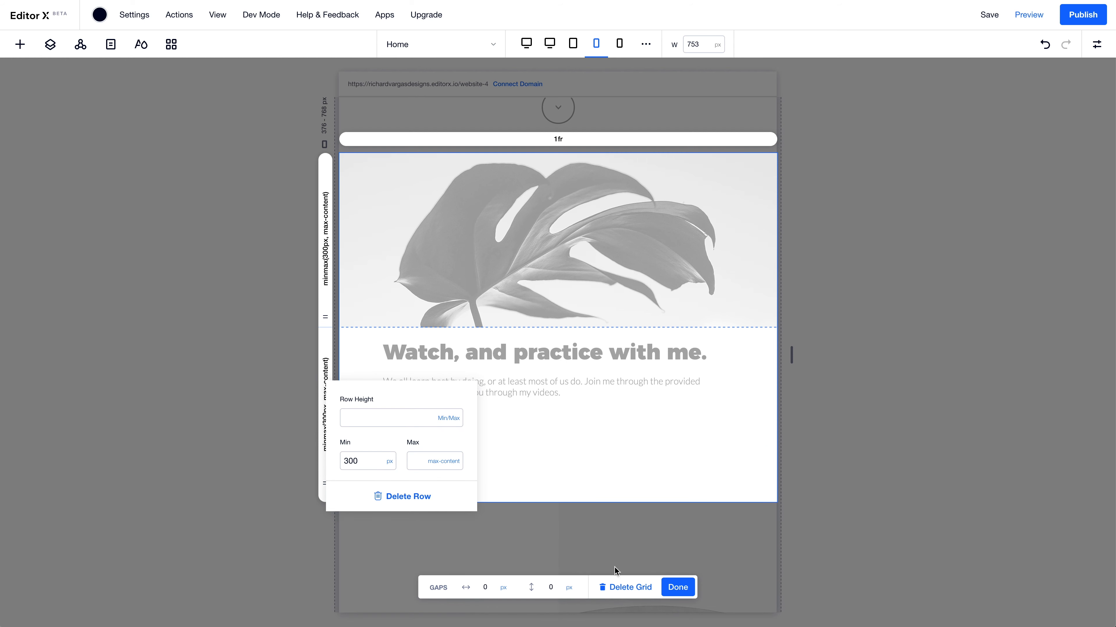
click(681, 589)
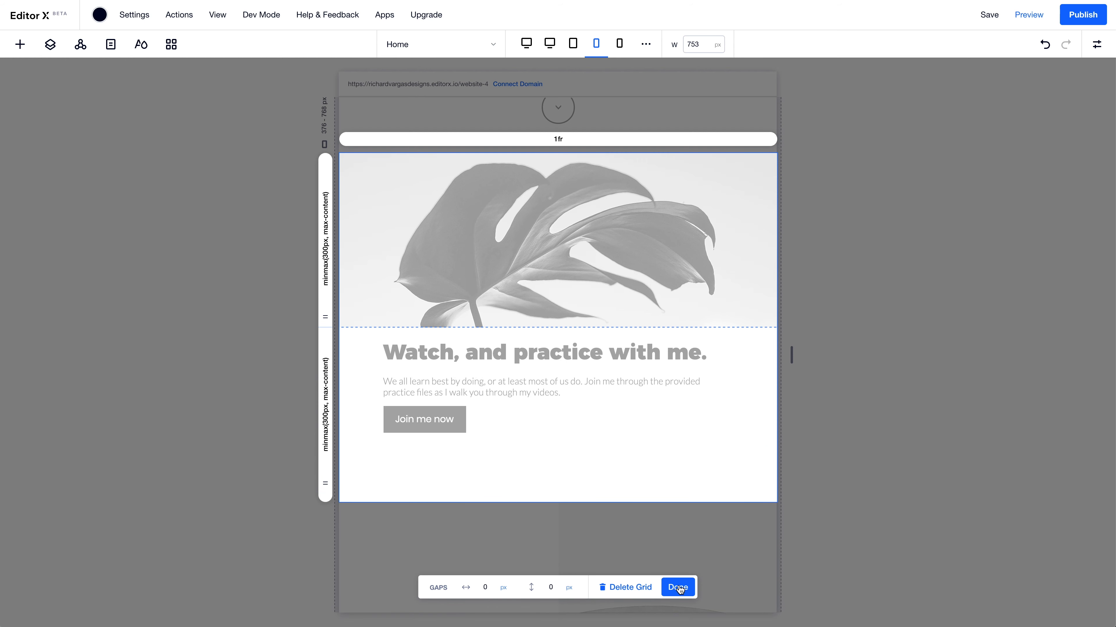
click(680, 589)
Clear the section's minimum height so it is set to None
click(678, 442)
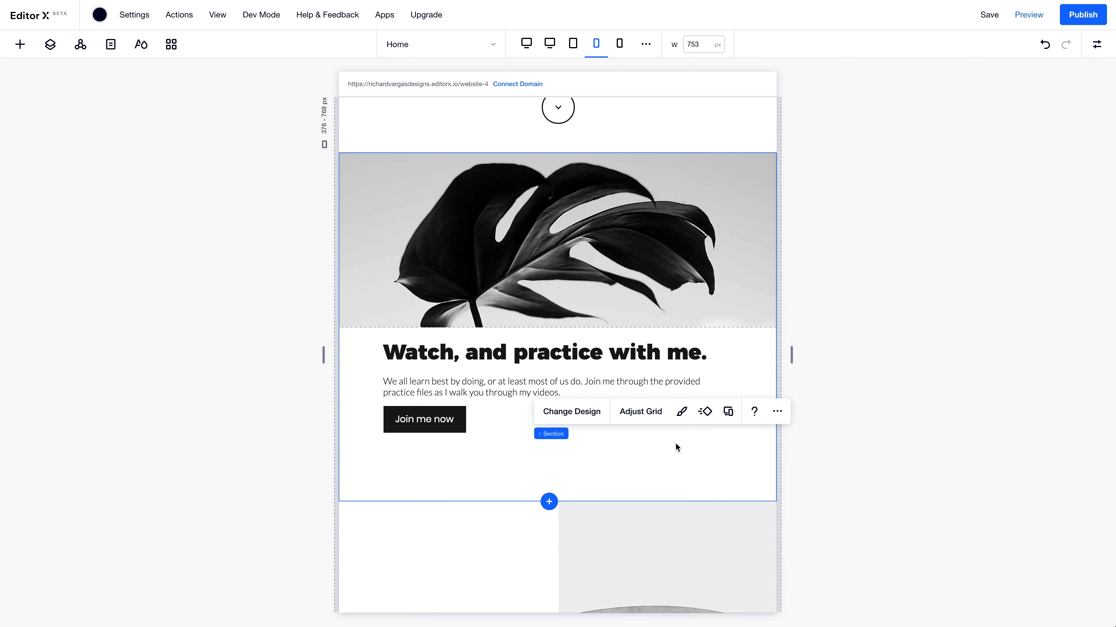
click(643, 415)
click(1096, 44)
click(1090, 257)
key(Return)
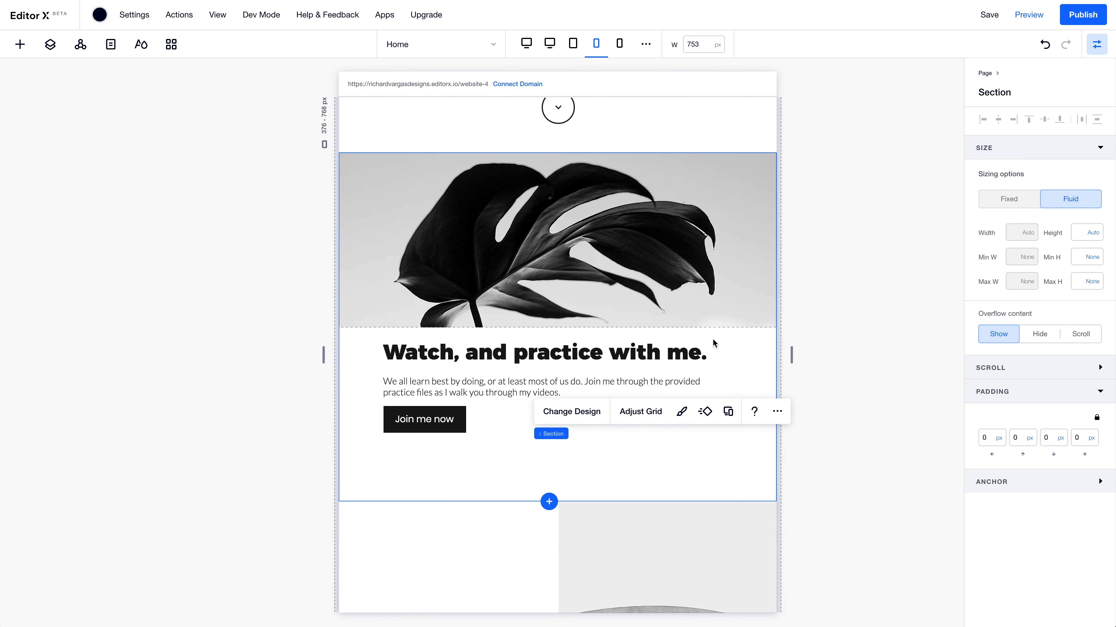
Vertically center the "Watch, and practice with me." stack within the 300 px text row
click(449, 468)
click(535, 423)
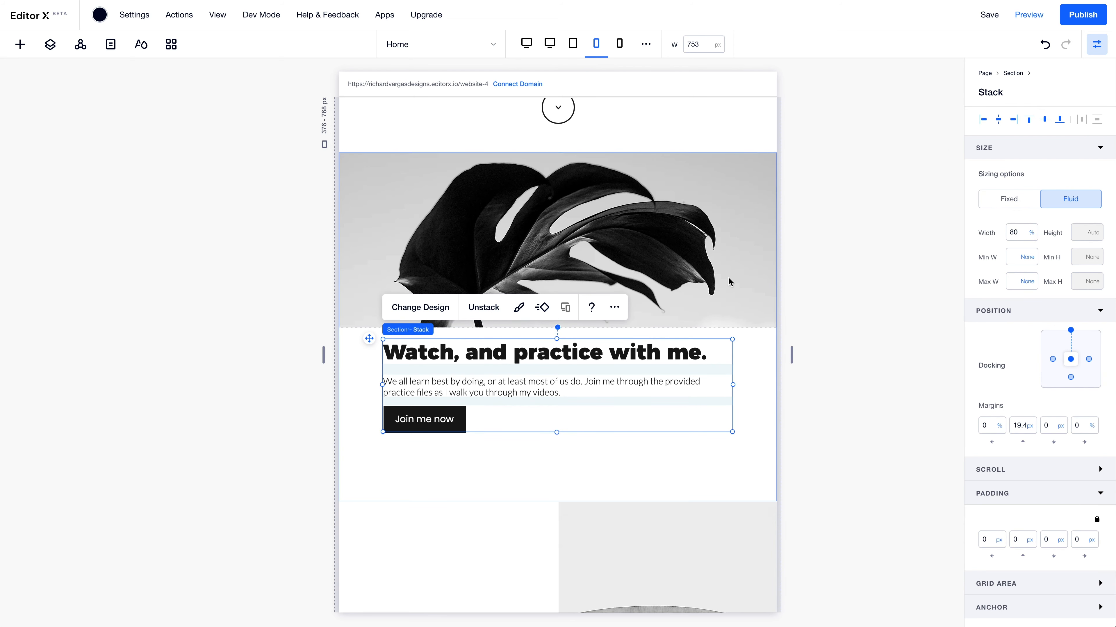
click(1029, 122)
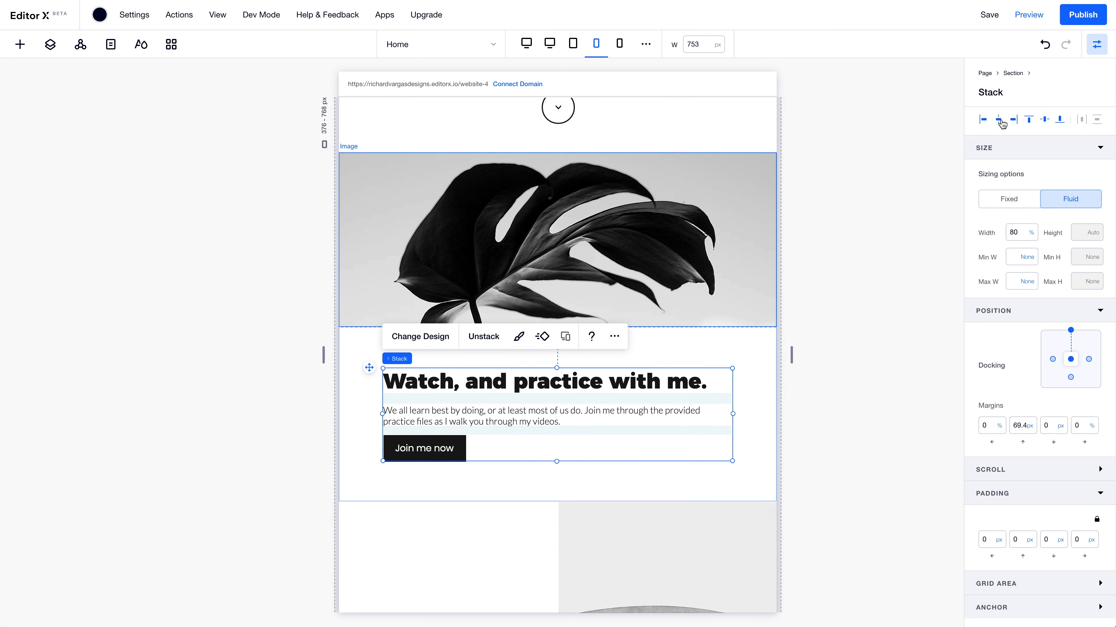
scroll(711, 375, down, 3)
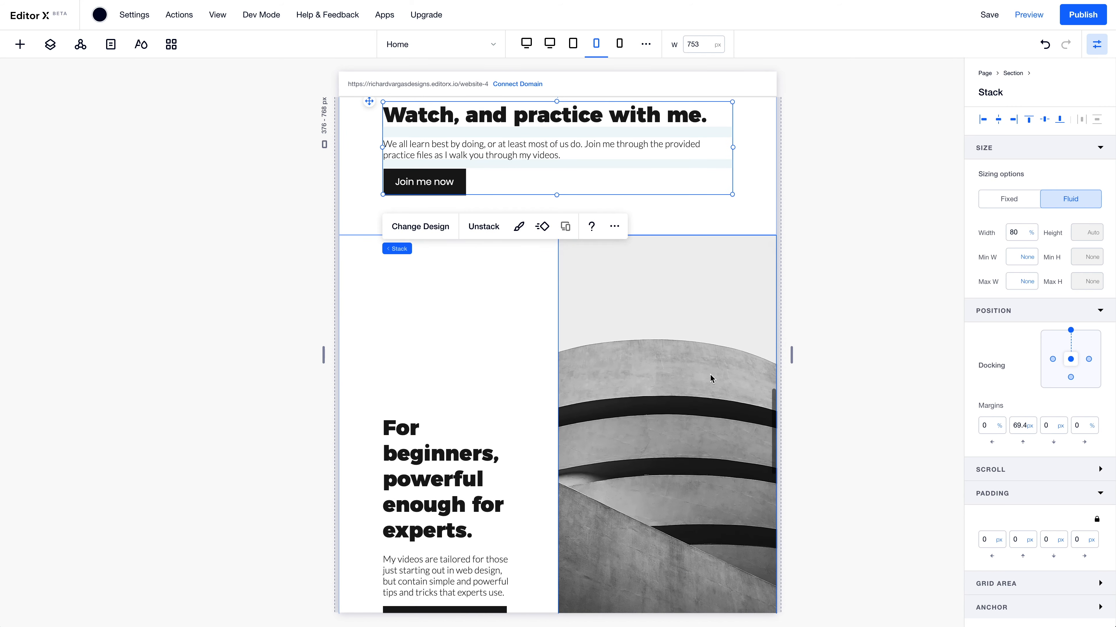
scroll(530, 345, up, 6)
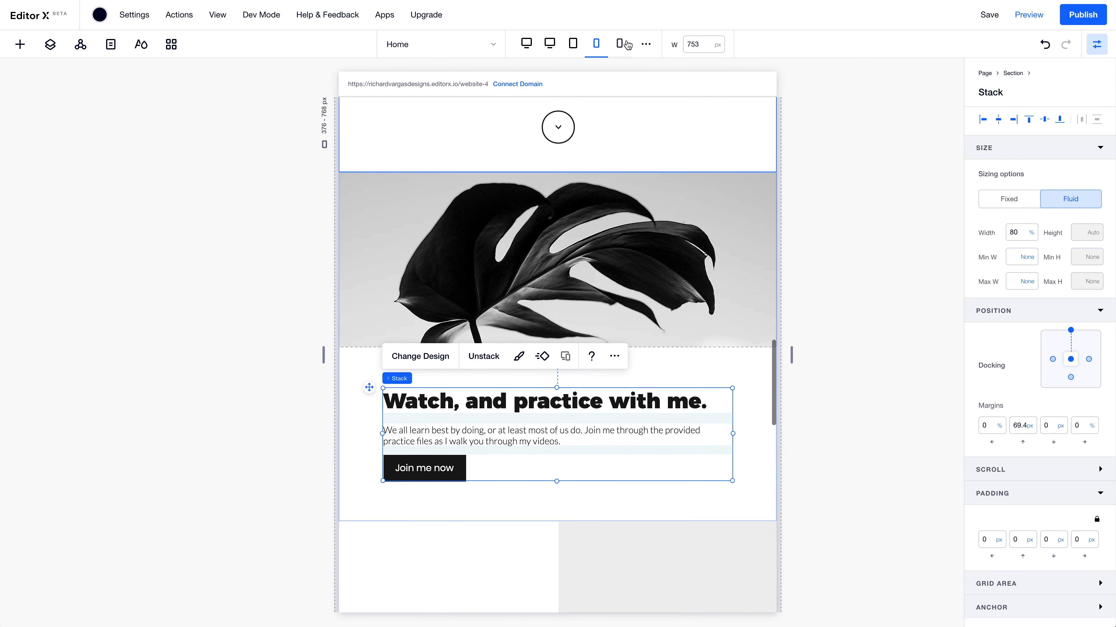
At the 320–375 px breakpoint, reset the "Watch, and practice with me." stack's top margin to 0 px and center the stack vertically
click(619, 43)
scroll(618, 262, up, 3)
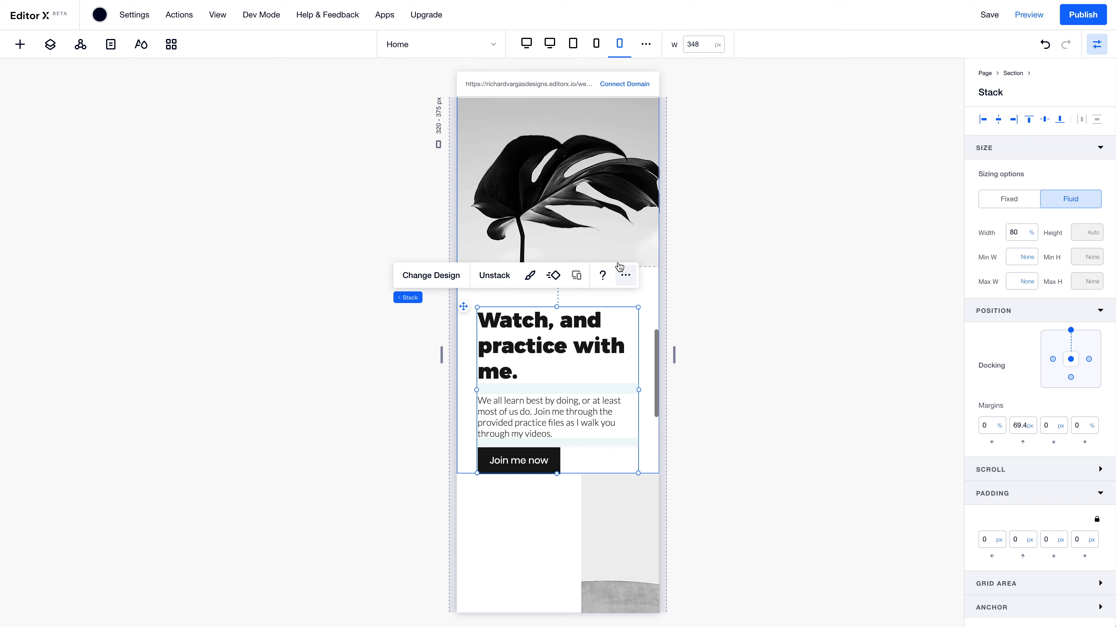
click(1025, 426)
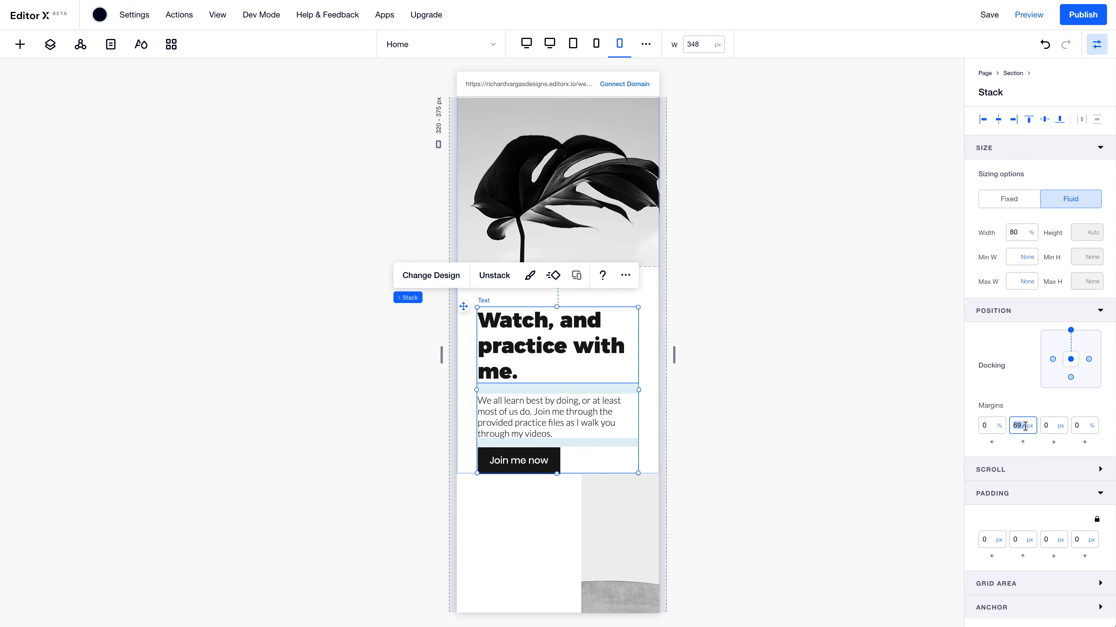
text(0)
key(Return)
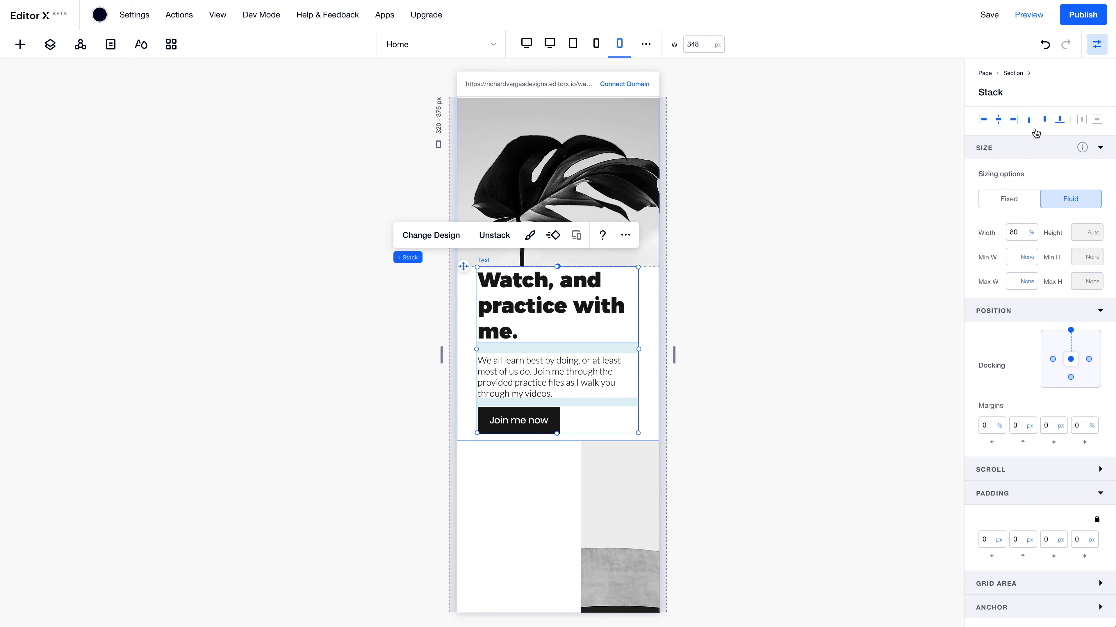
click(1045, 121)
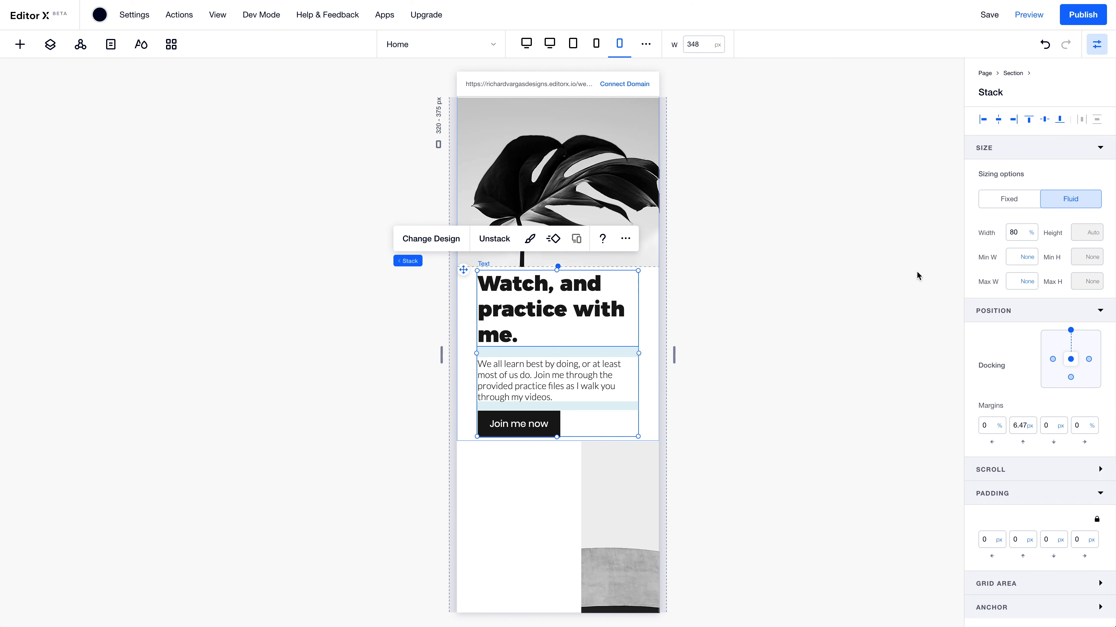
Reduce the "Watch, and practice with me." heading's font size to 30
click(655, 369)
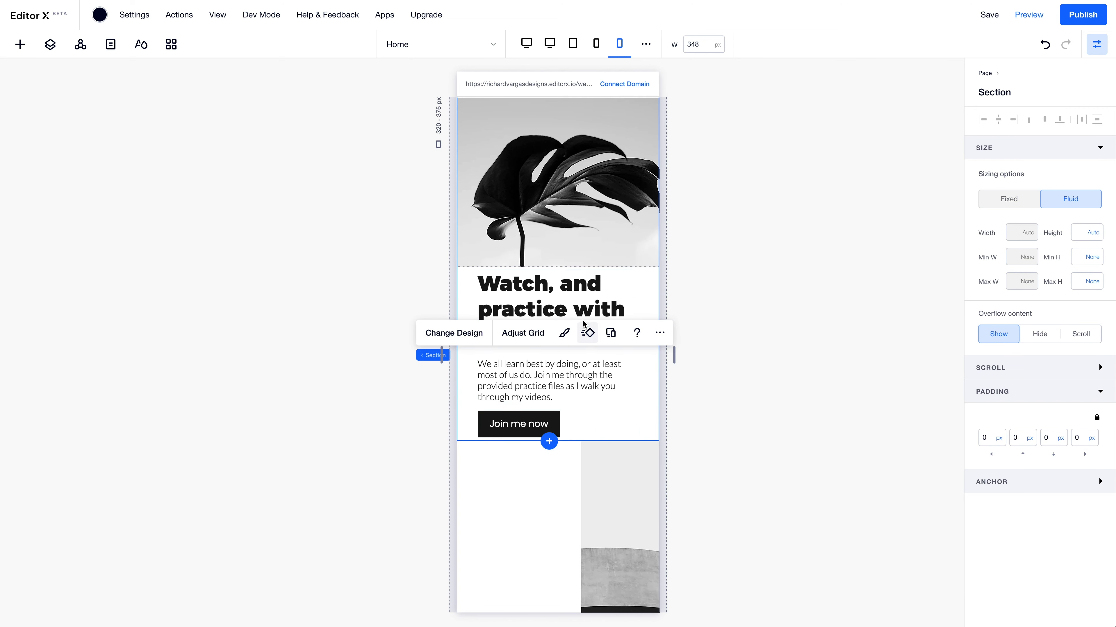
click(580, 316)
click(509, 240)
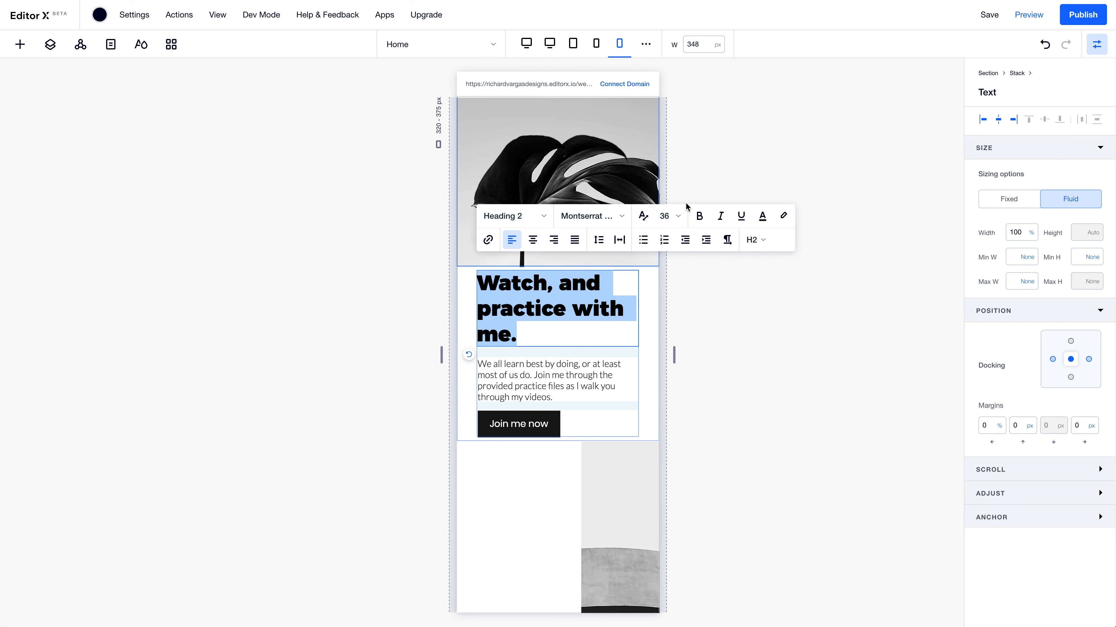
click(671, 217)
click(667, 361)
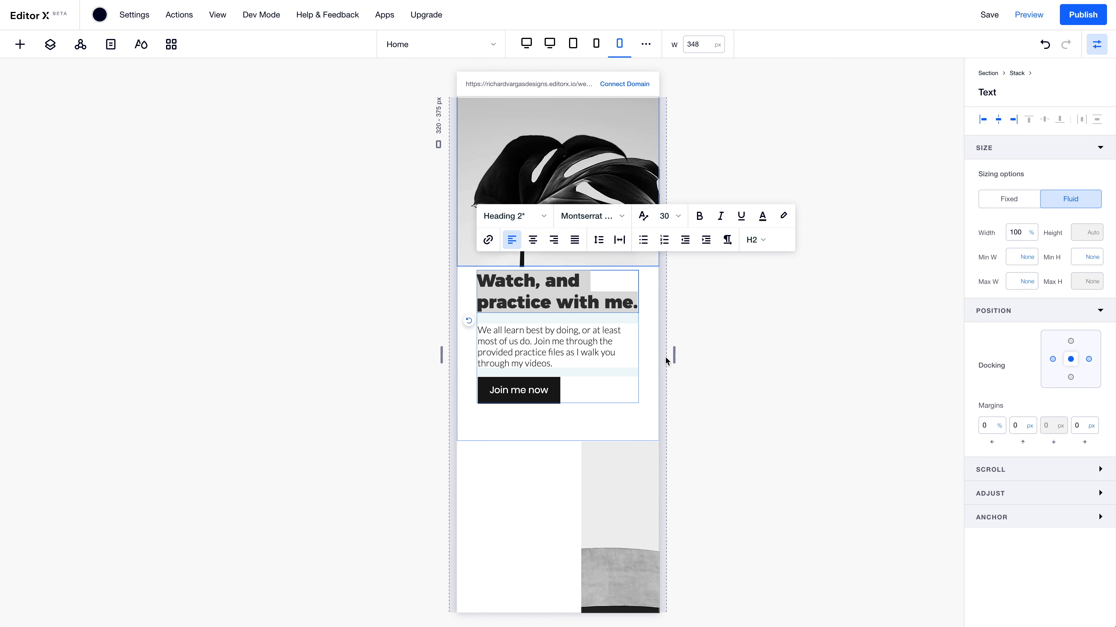
Vertically center the resized text stack in its row, and return to the 376–768 px breakpoint
click(527, 329)
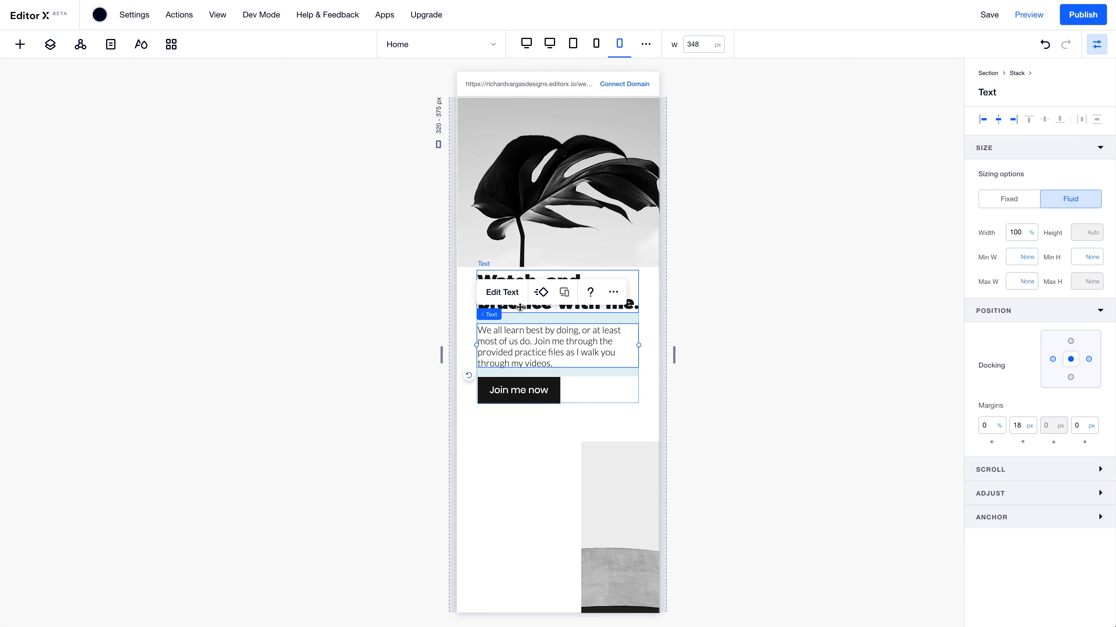
click(522, 315)
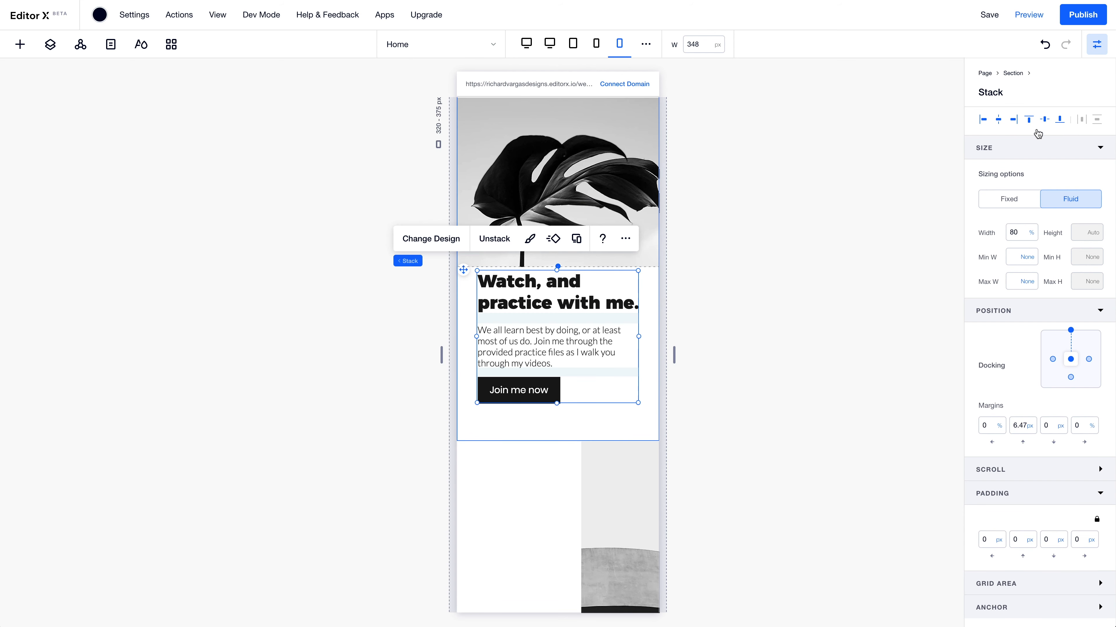
click(1046, 125)
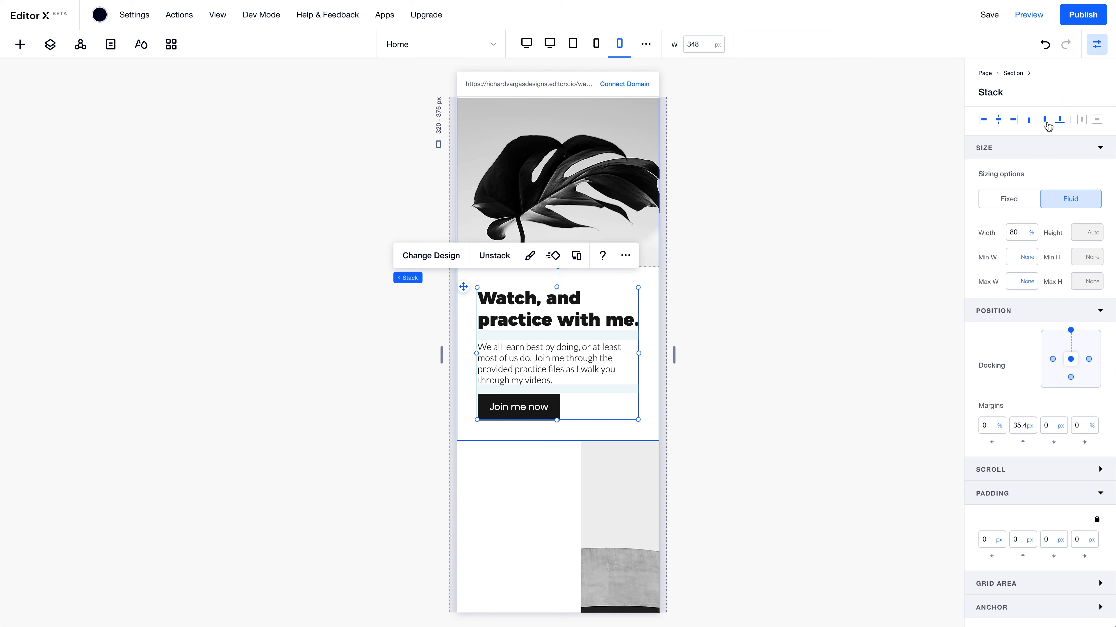
click(598, 46)
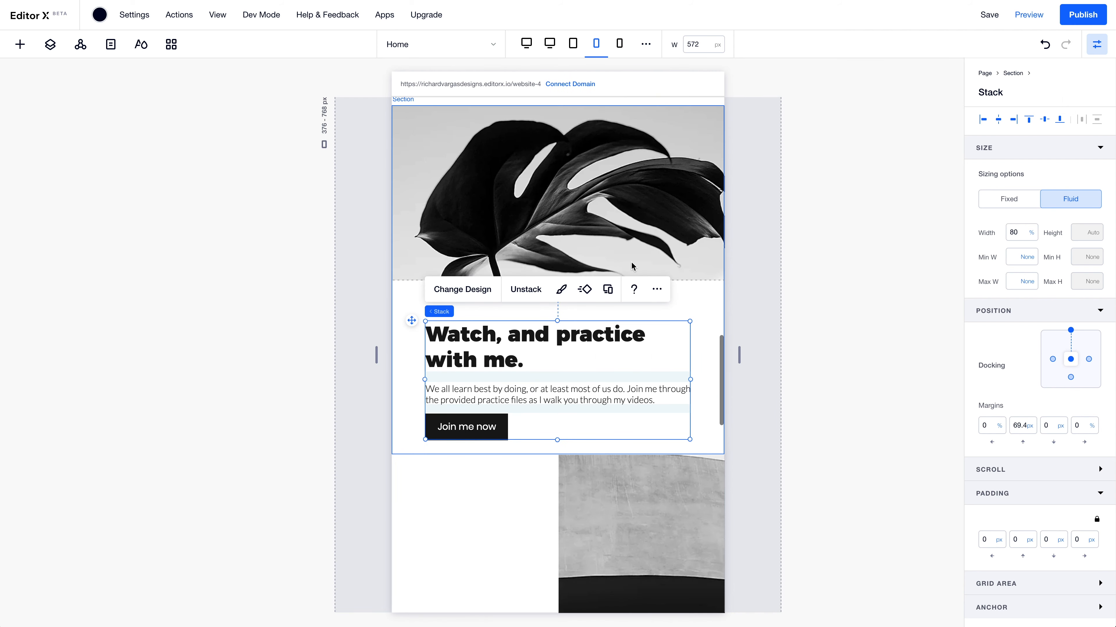
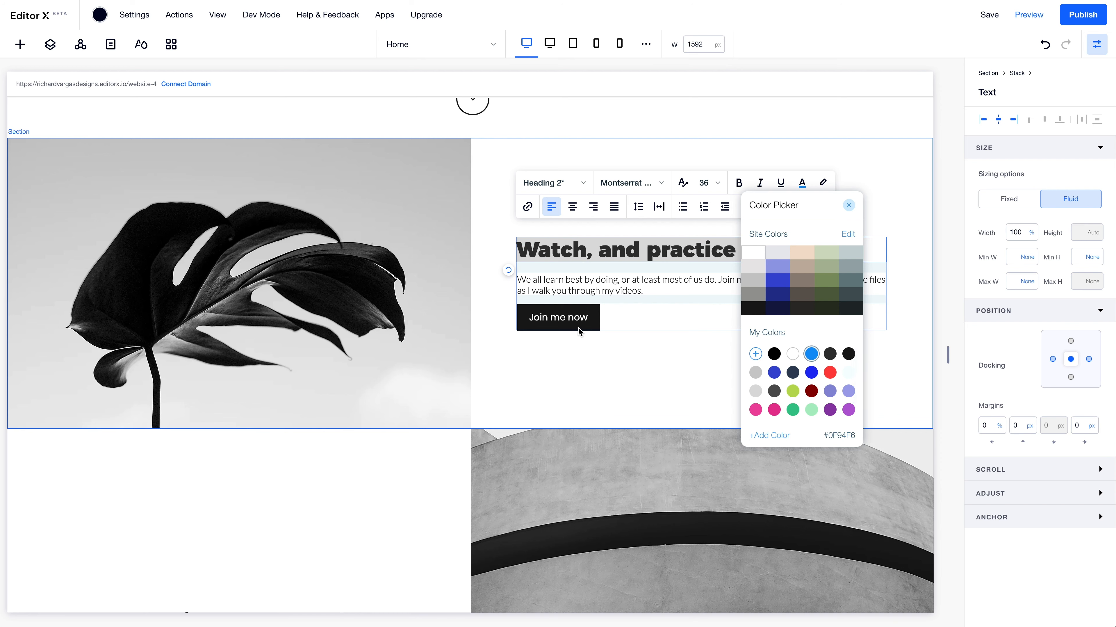
Change the "Join me now" button's regular background fill to the blue #0F94F6
click(580, 316)
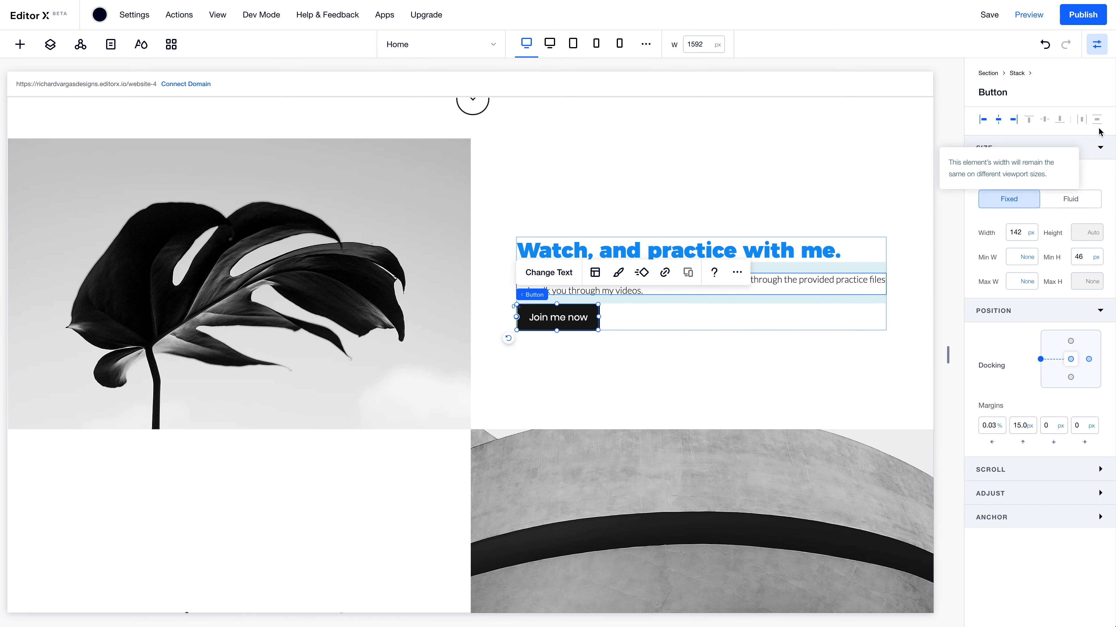
click(619, 272)
click(698, 387)
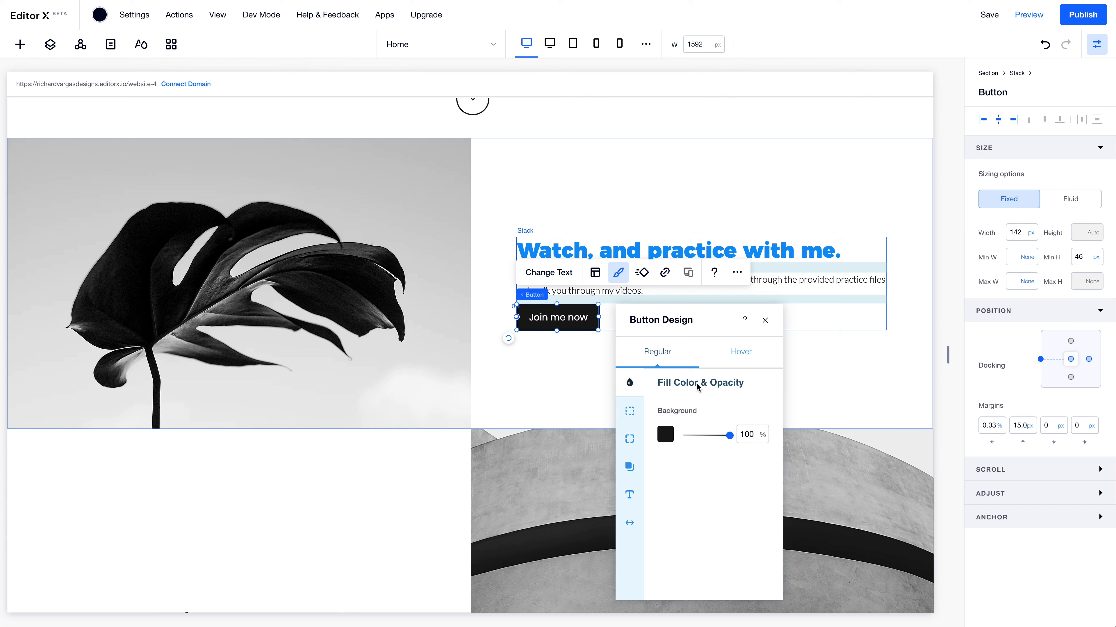
click(664, 435)
click(737, 536)
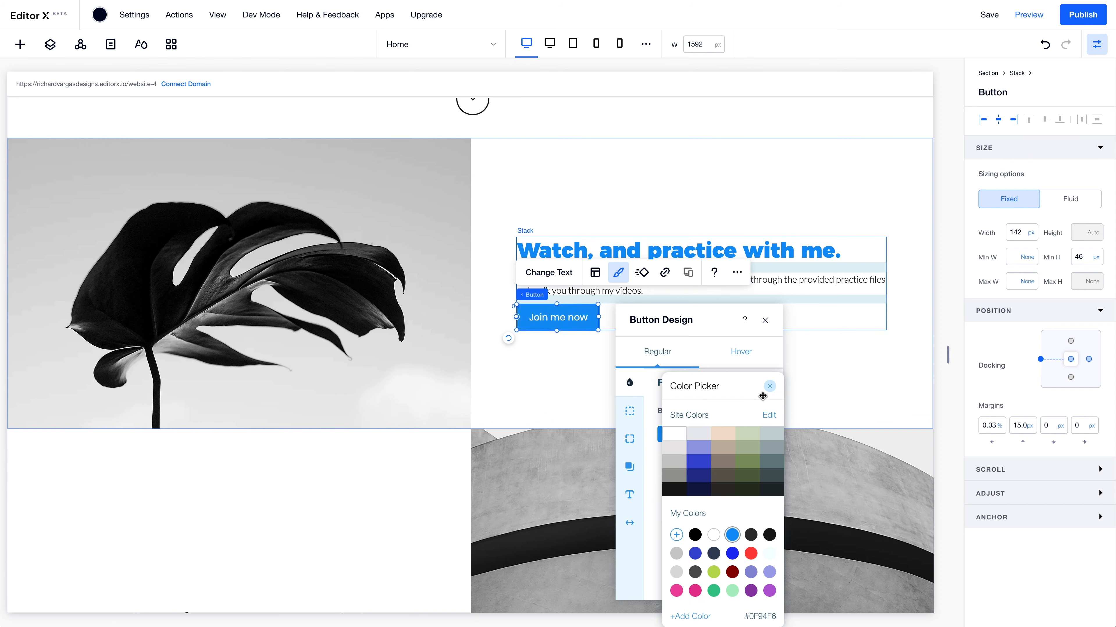
click(770, 386)
Round the corners of the "Join me now" button and set its text theme to Heading 5
click(629, 439)
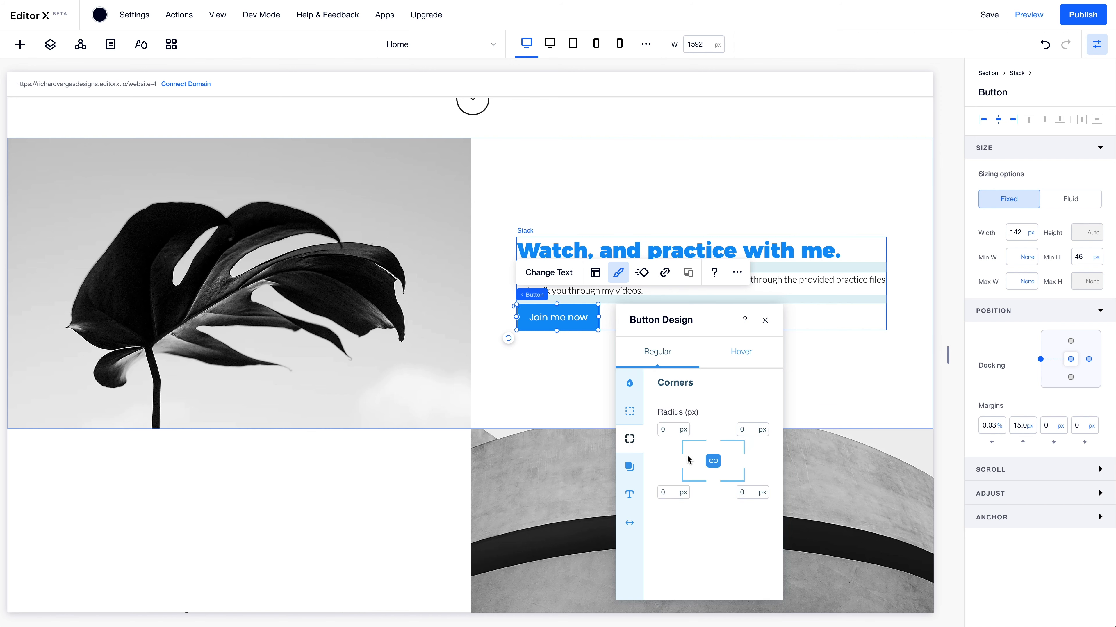
click(672, 430)
click(630, 494)
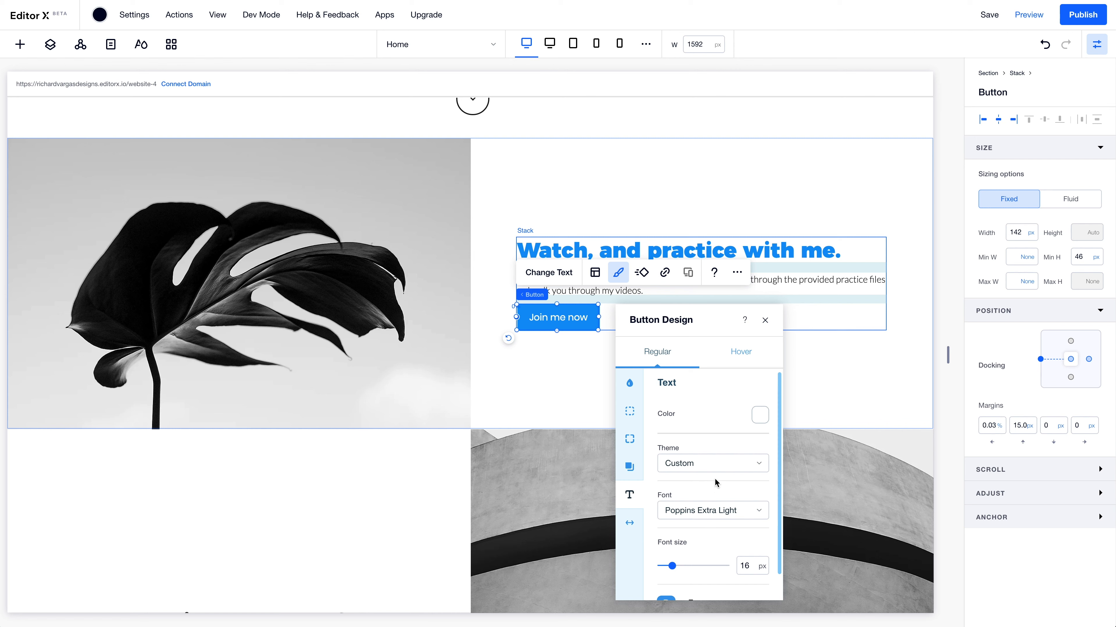
click(738, 471)
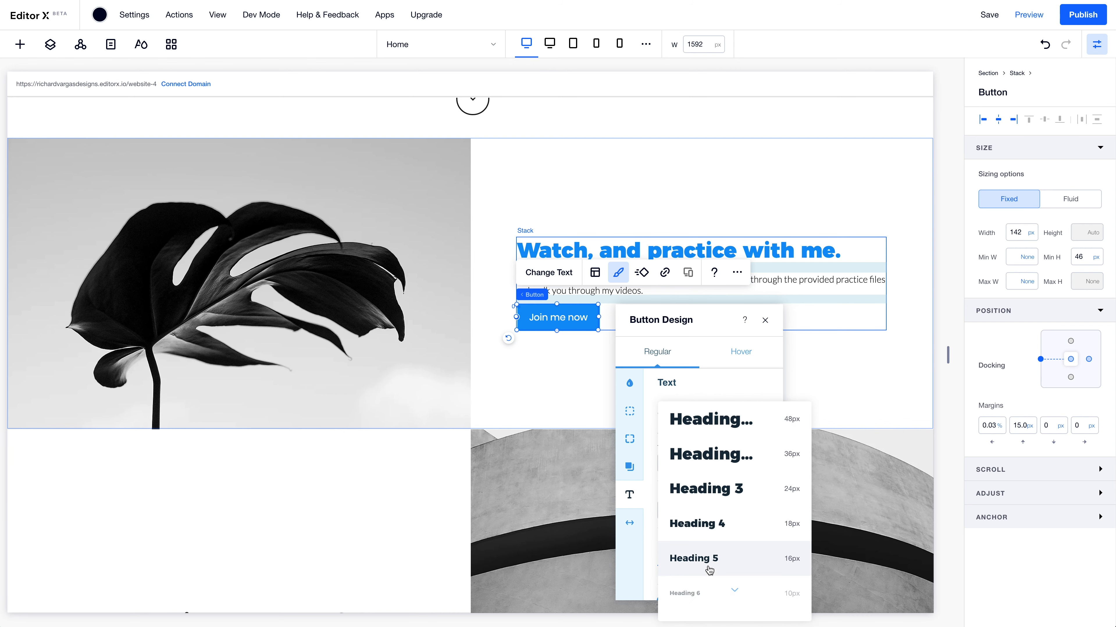
click(707, 560)
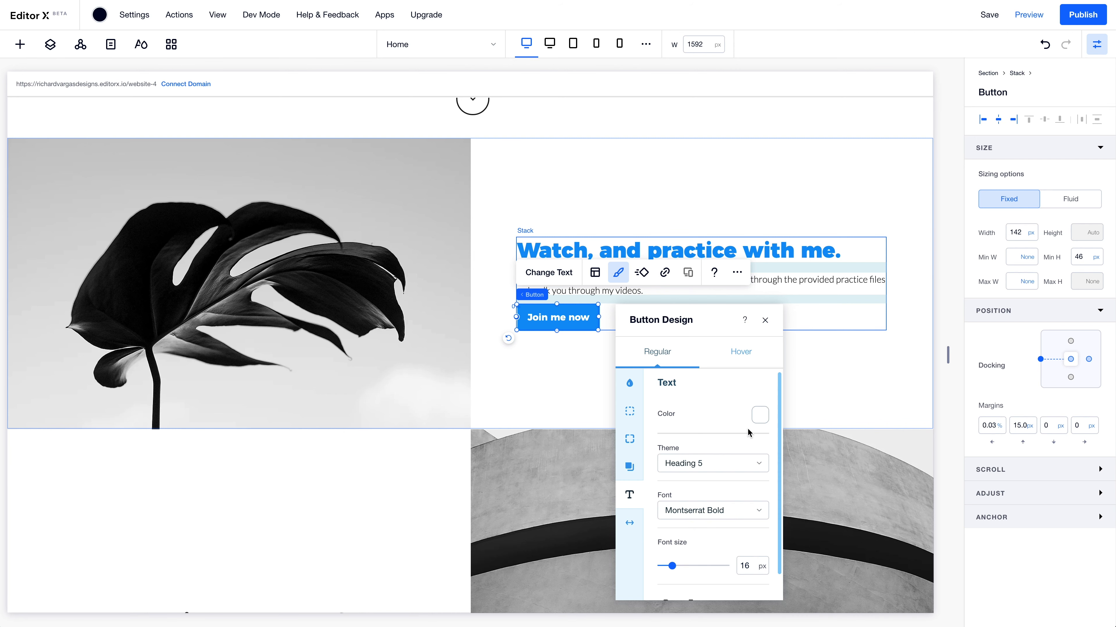
scroll(724, 436, down, 1)
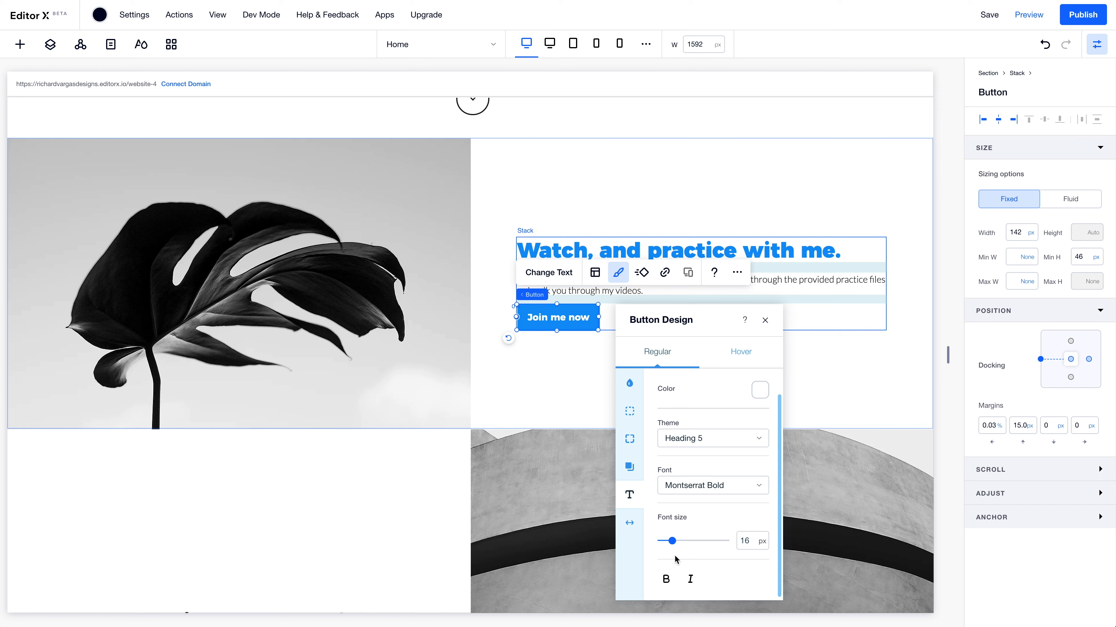
click(630, 522)
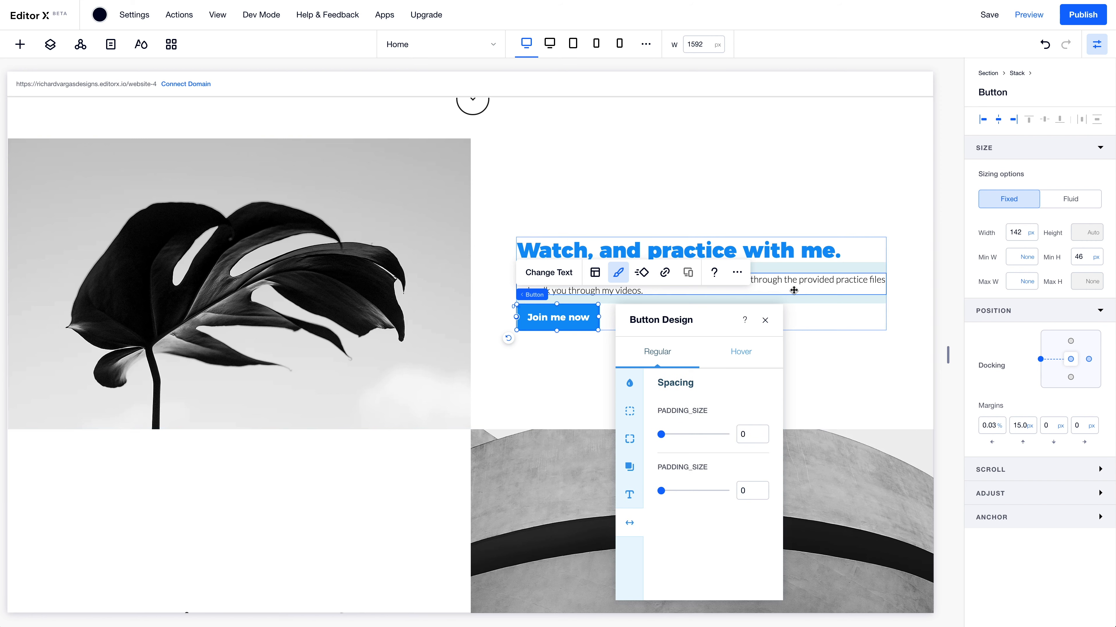
Set the button's hover background to the near-black site color and finish the button design
click(741, 351)
click(665, 434)
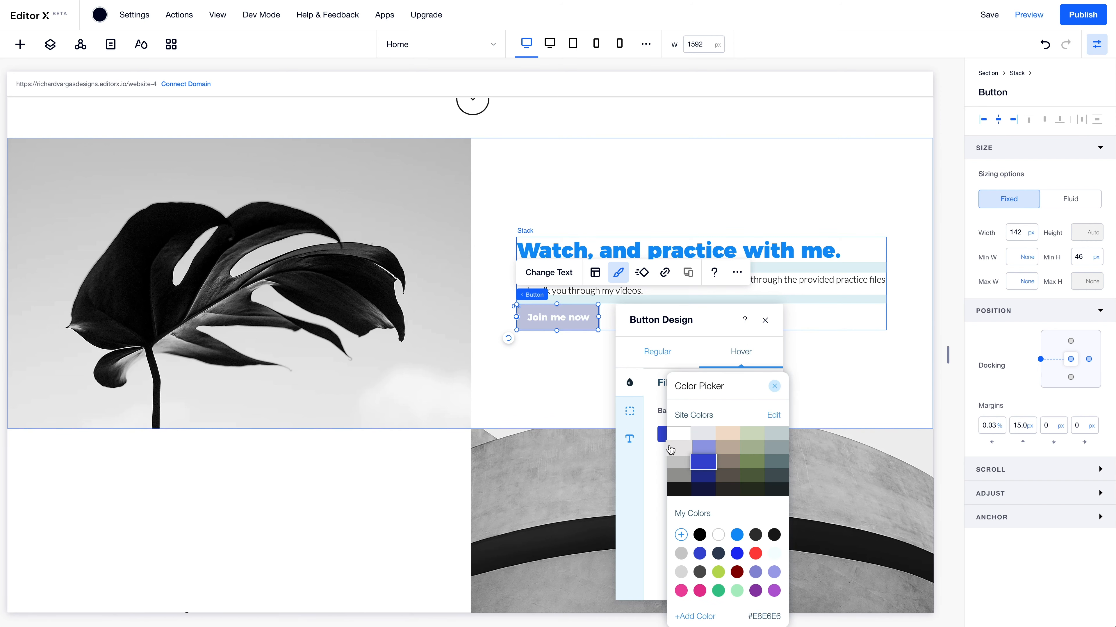
click(682, 490)
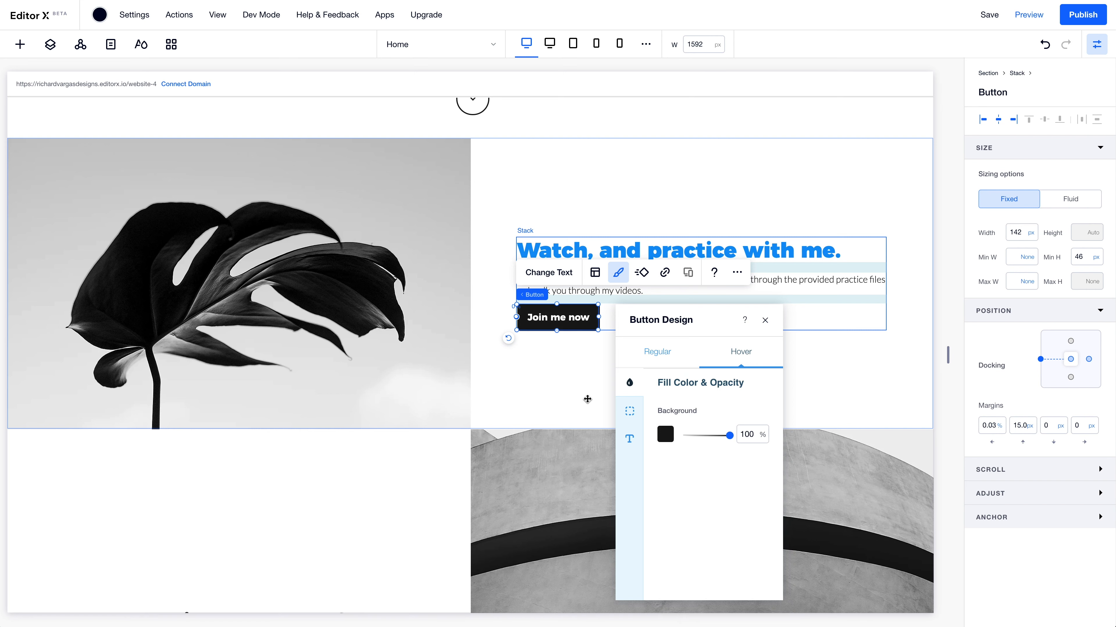
click(766, 320)
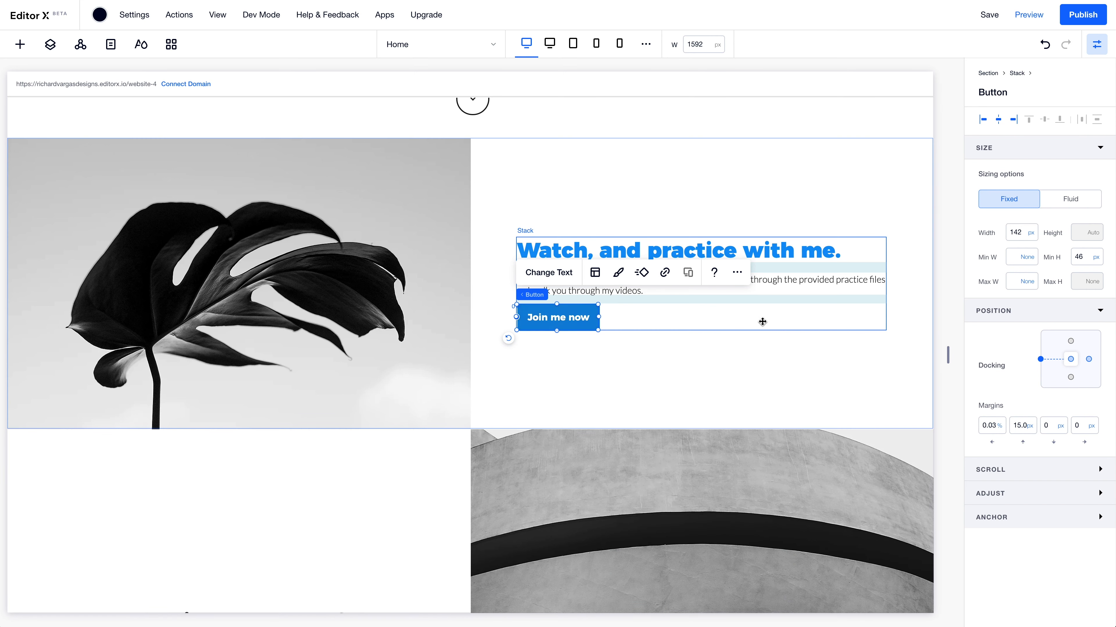
click(562, 398)
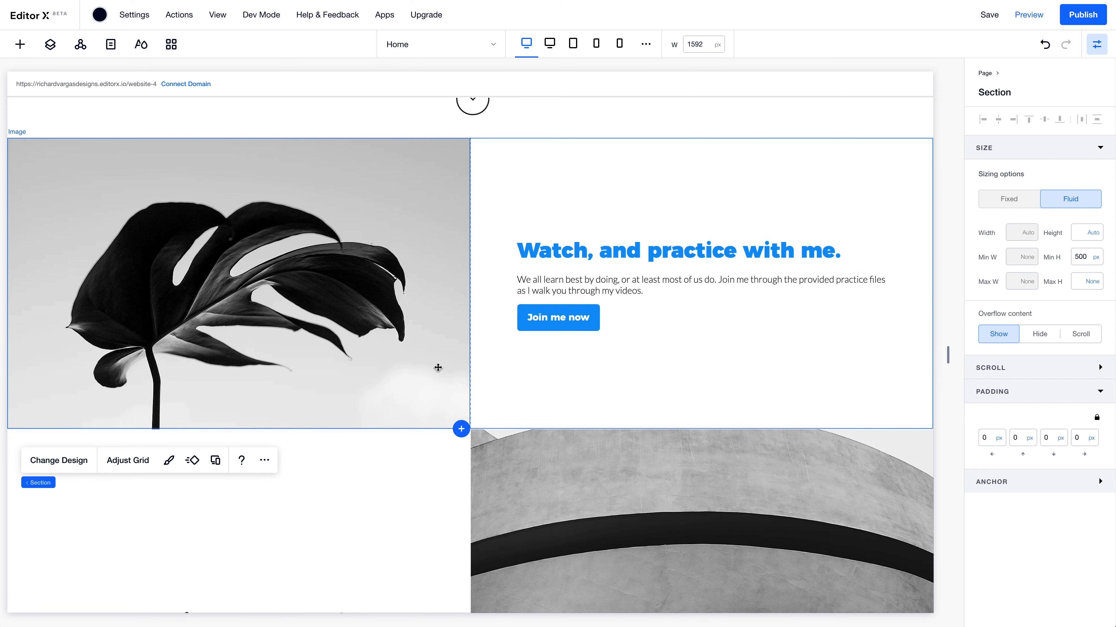
Set the "Join me now" button's top margin to 18 px to match the spacing of the paragraph above it
scroll(446, 368, down, 3)
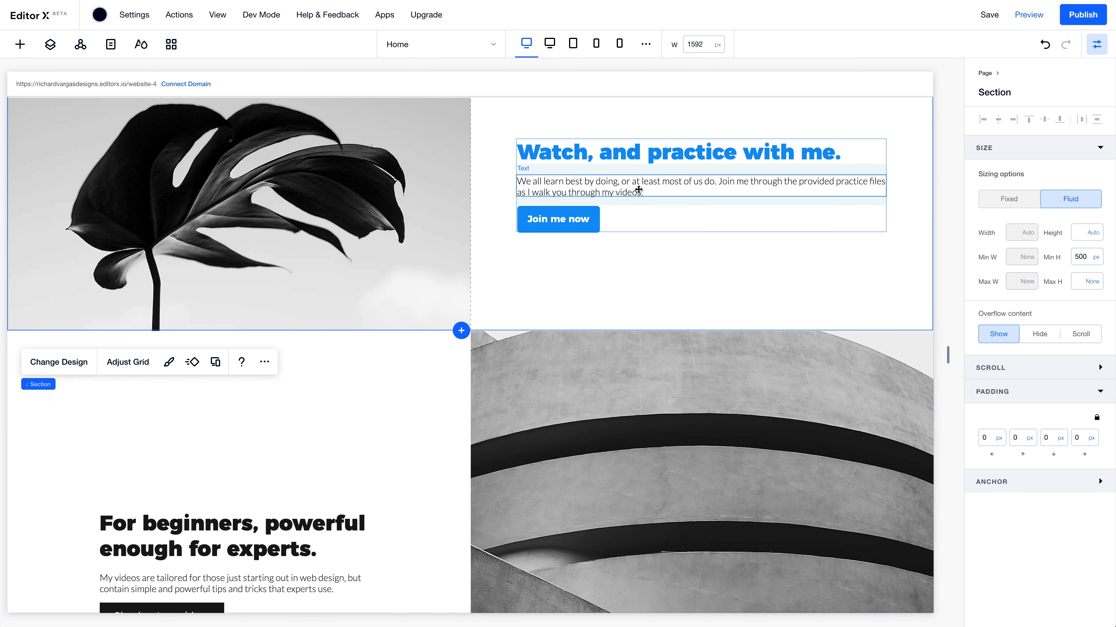
scroll(639, 190, down, 2)
scroll(591, 161, up, 2)
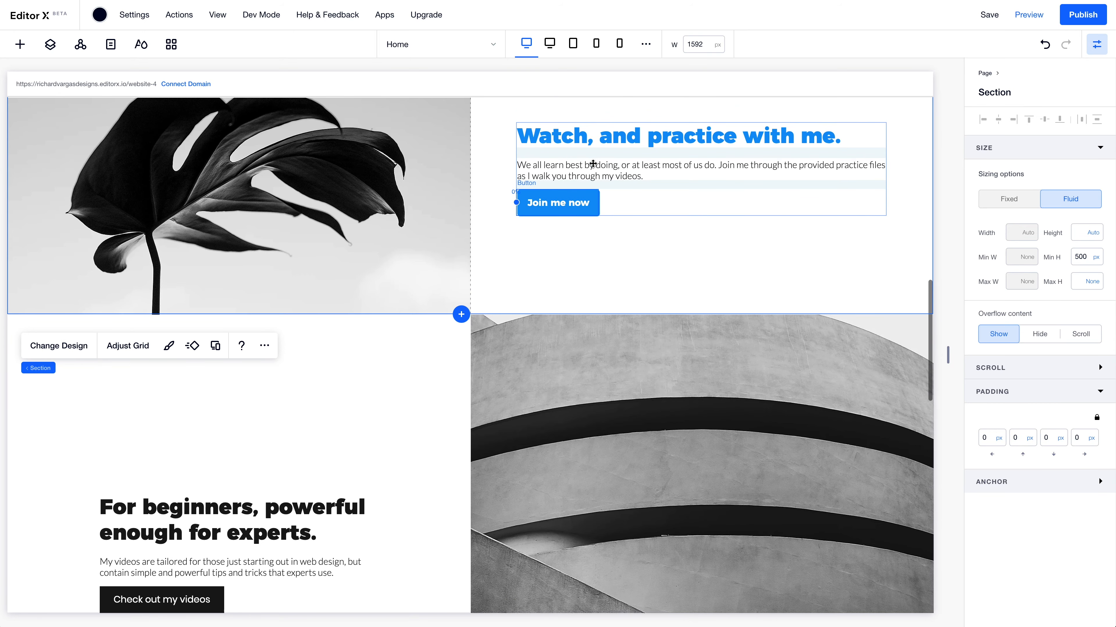
click(618, 174)
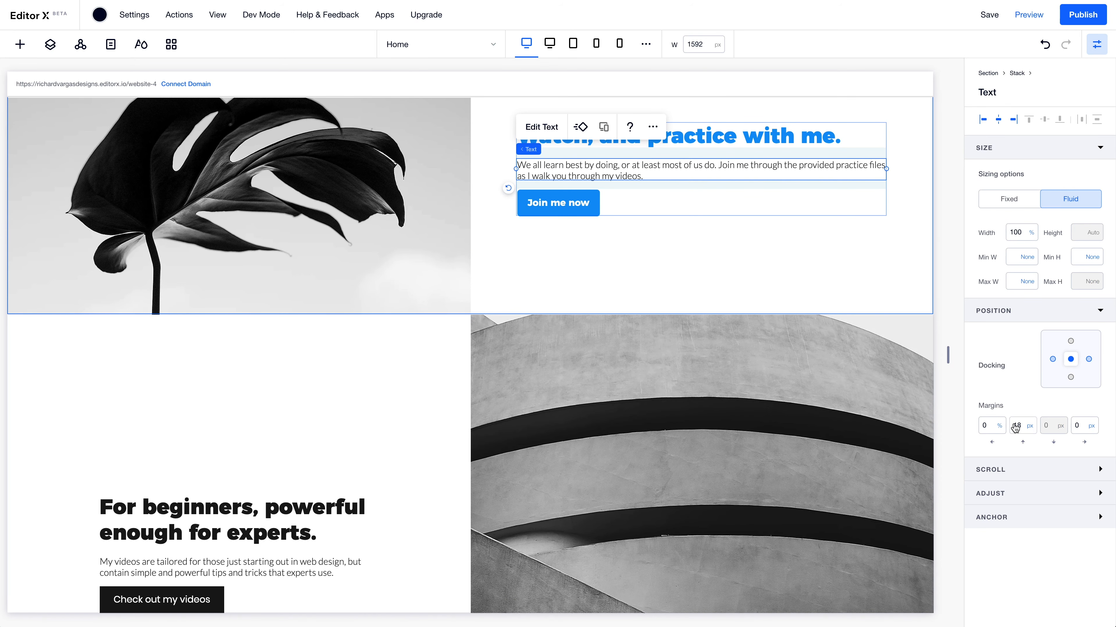
click(713, 131)
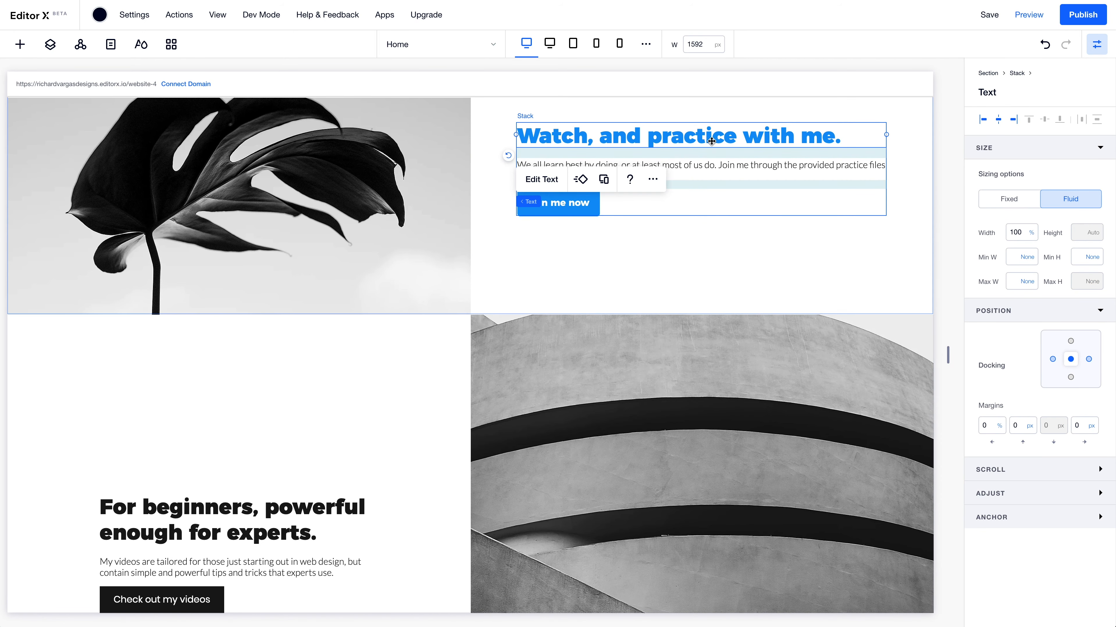
click(671, 166)
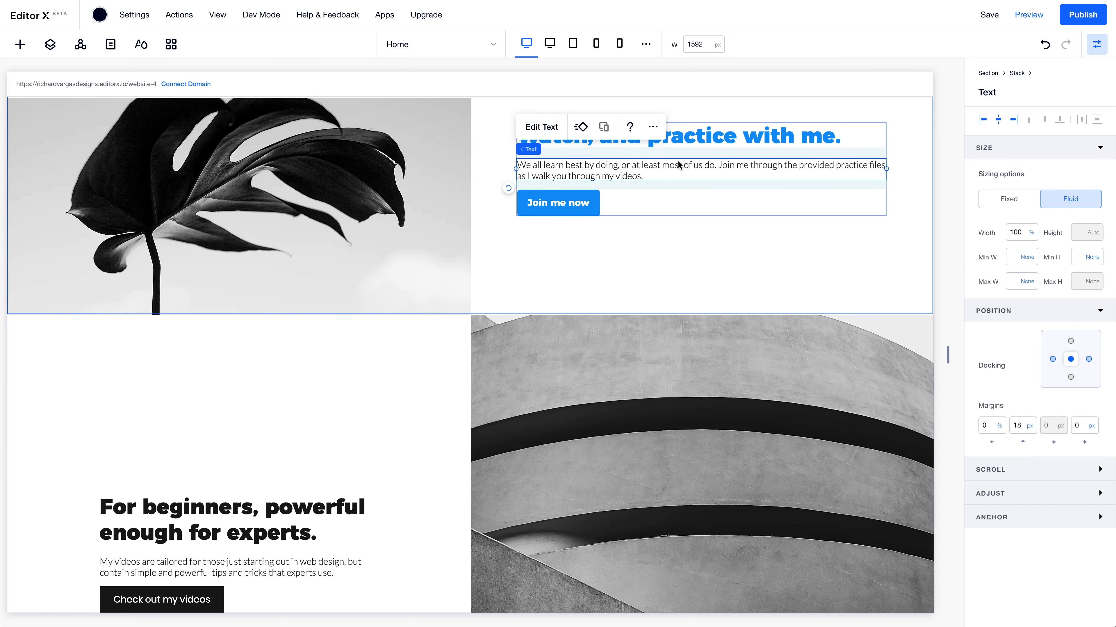
click(583, 208)
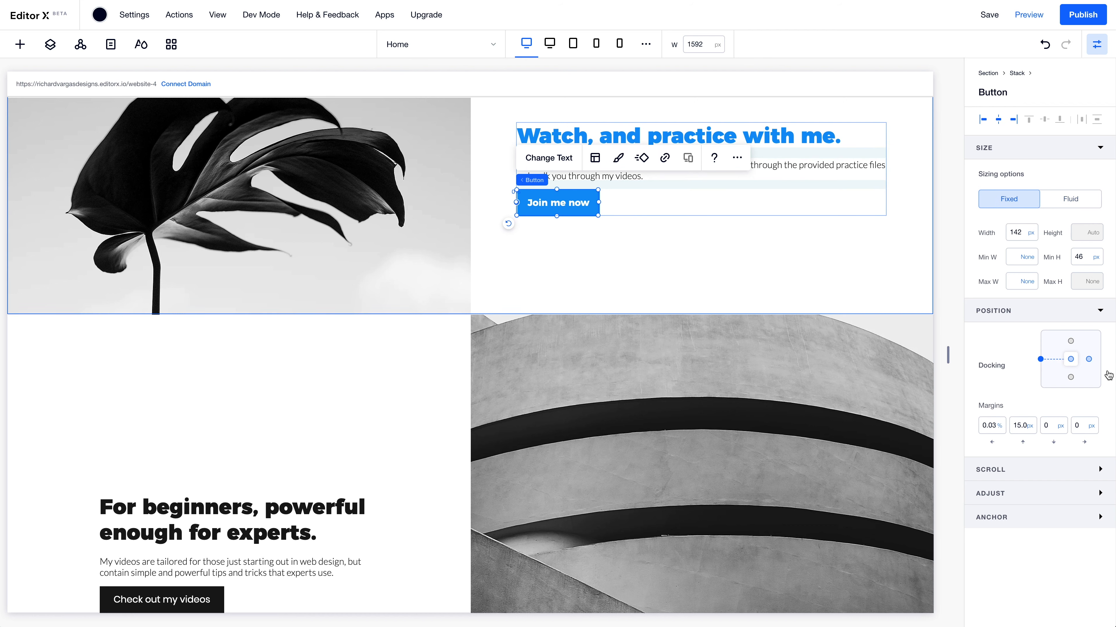
click(1025, 427)
text(18)
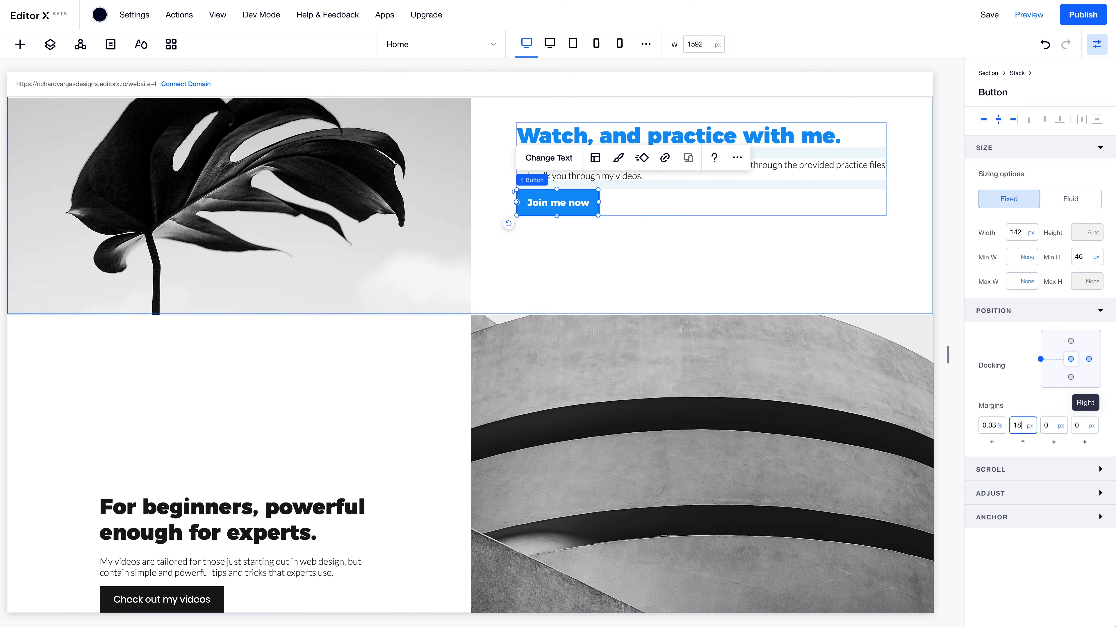
click(983, 425)
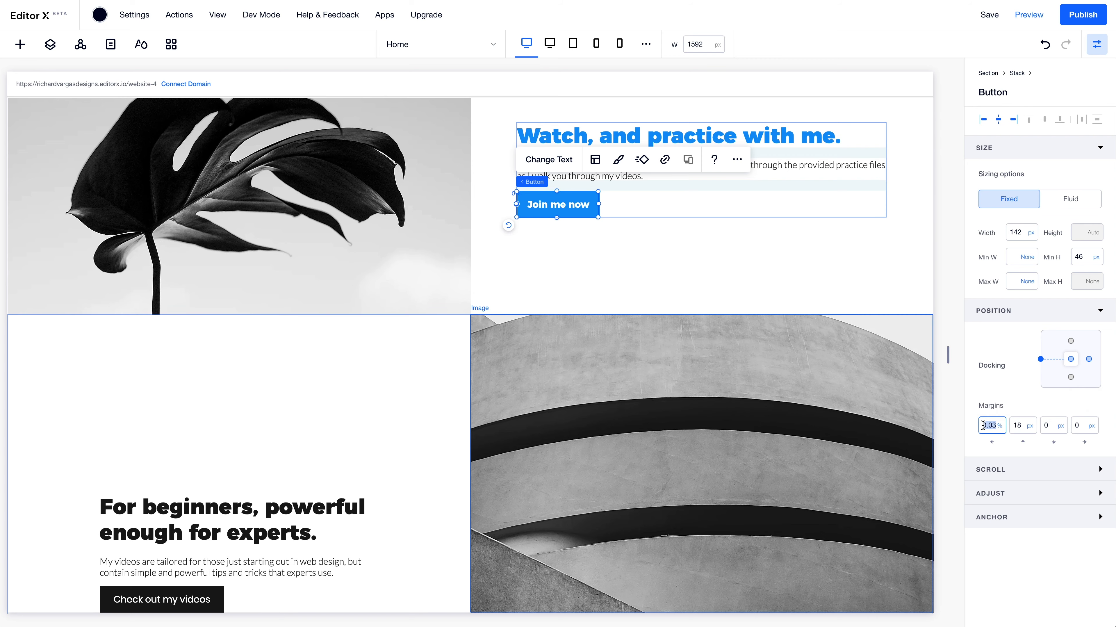
click(527, 281)
Replace the leaf image beside the "Watch, and practice with me." text with the first Unsplash photo found for "typing"
scroll(306, 303, down, 4)
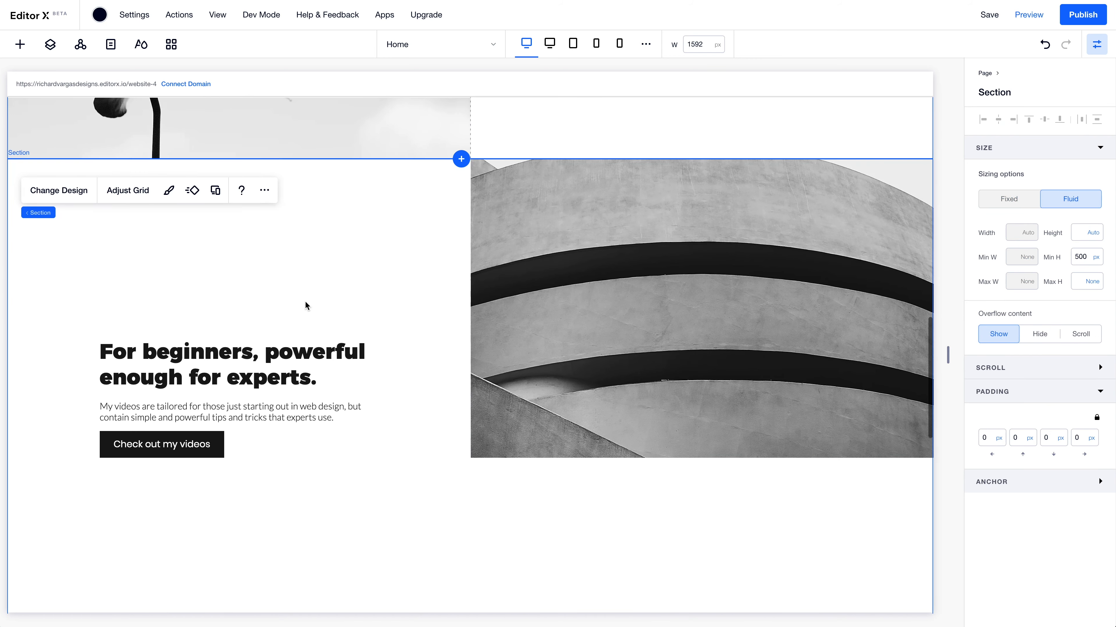
scroll(294, 323, up, 5)
scroll(294, 322, up, 3)
click(292, 320)
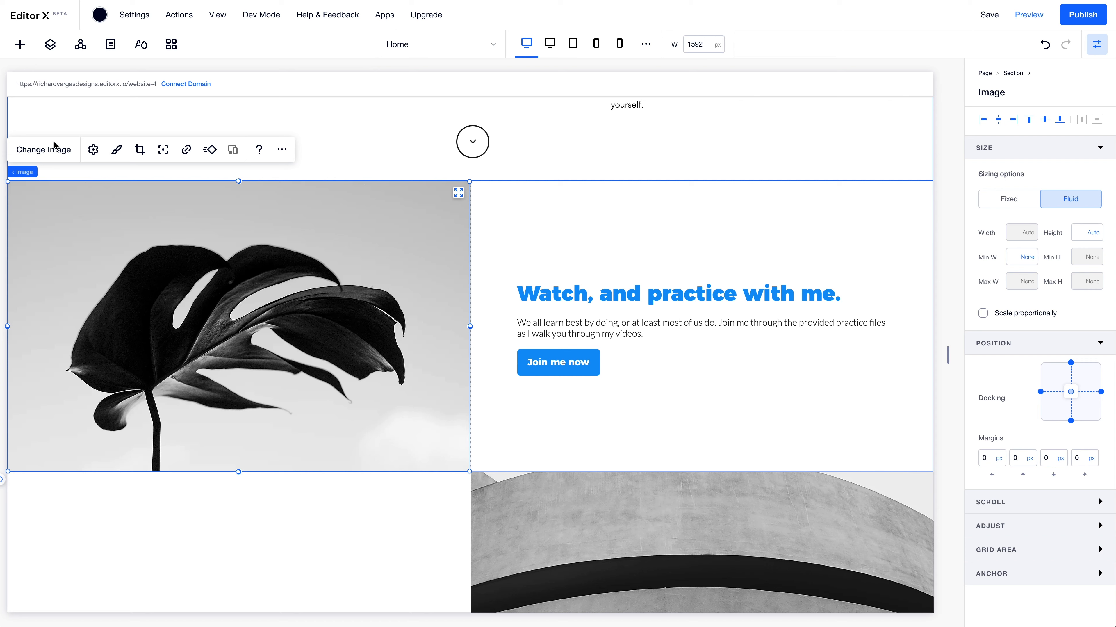
click(43, 149)
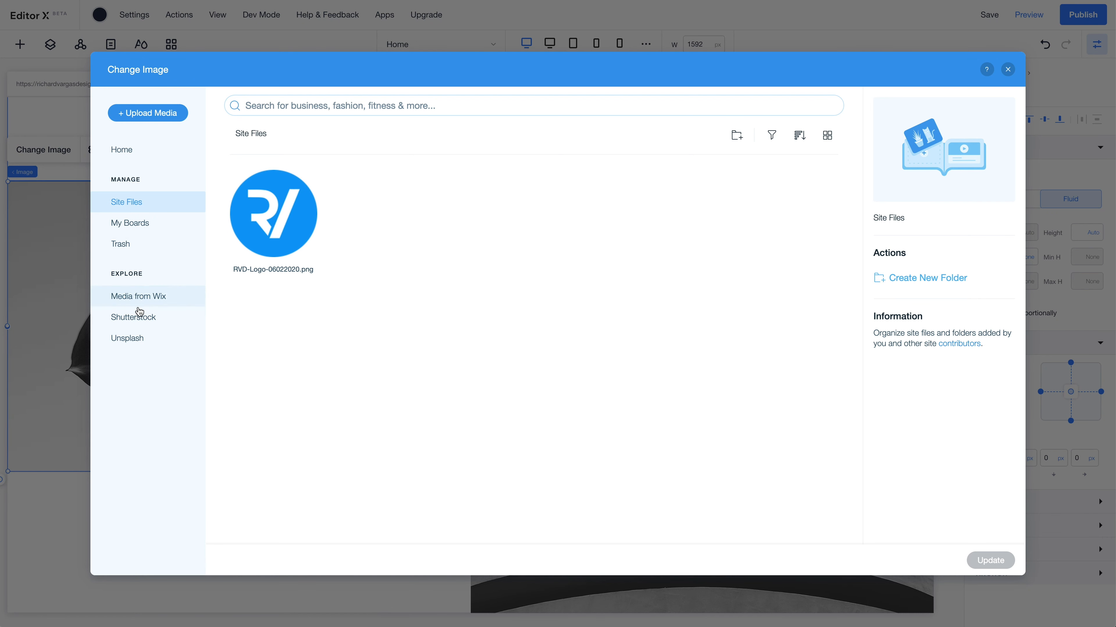
click(140, 338)
click(395, 109)
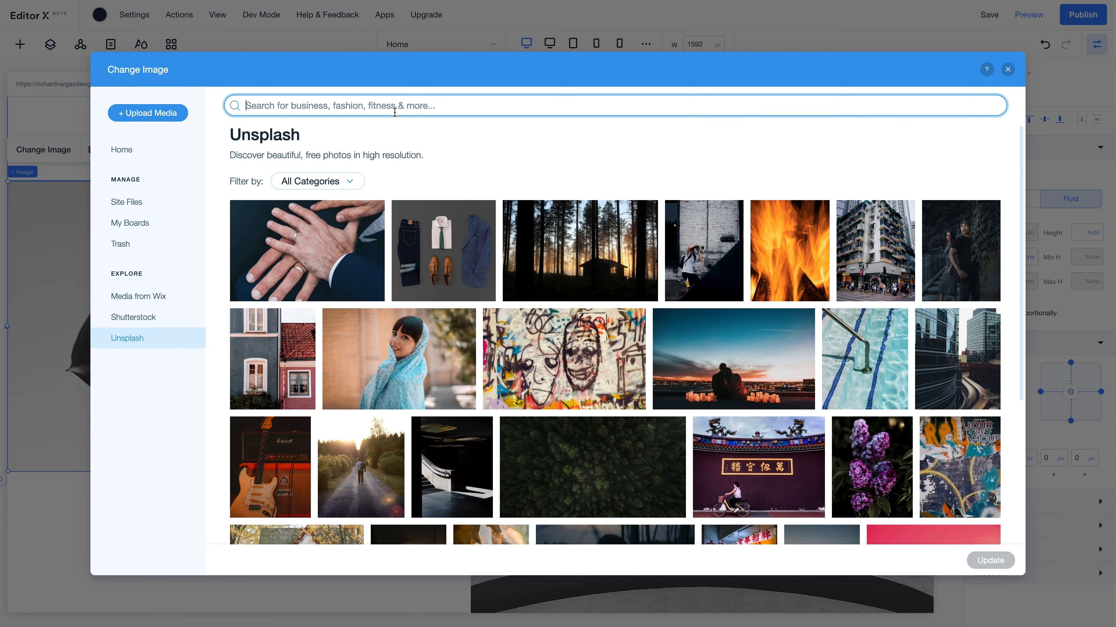
text(typing)
key(Return)
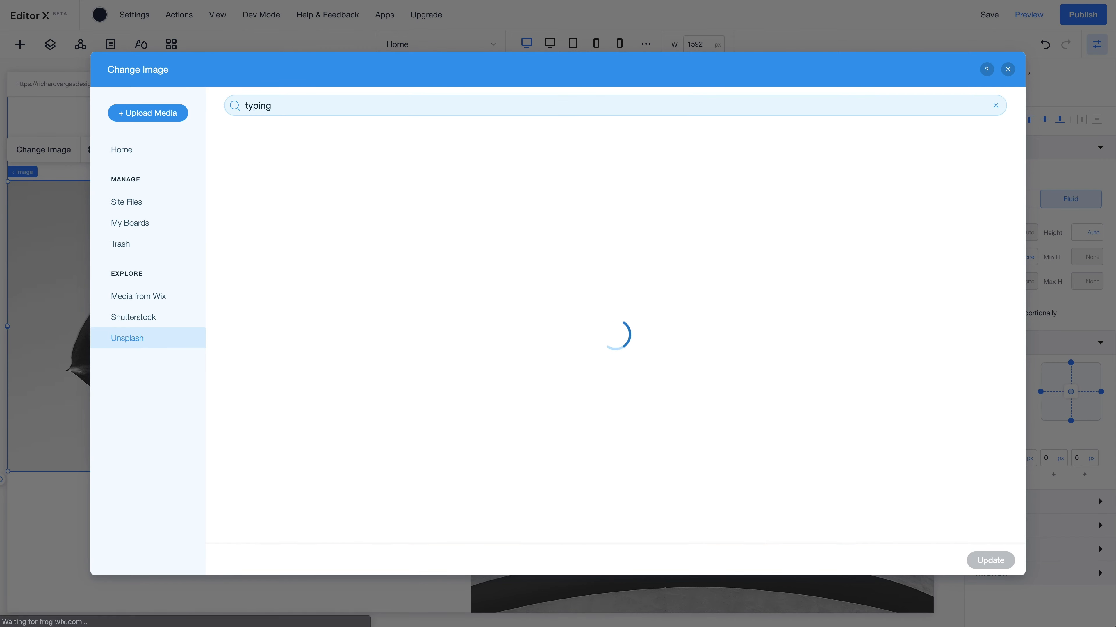
click(334, 317)
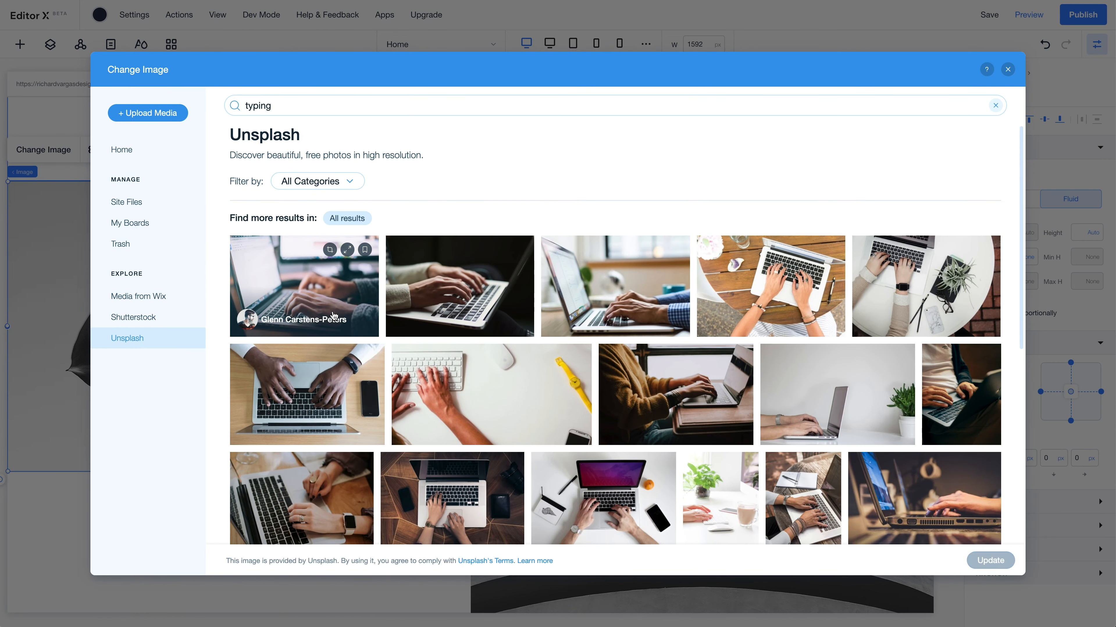
click(991, 561)
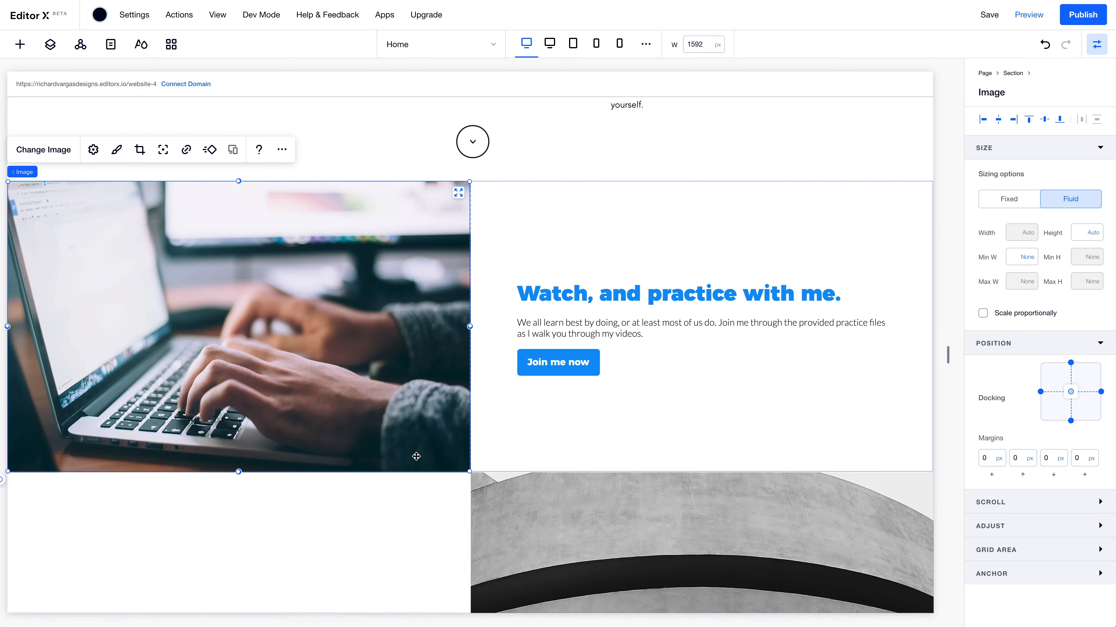
Set the minimum height in the "For beginners" section to 500 px and centre its text stack vertically
scroll(414, 456, down, 6)
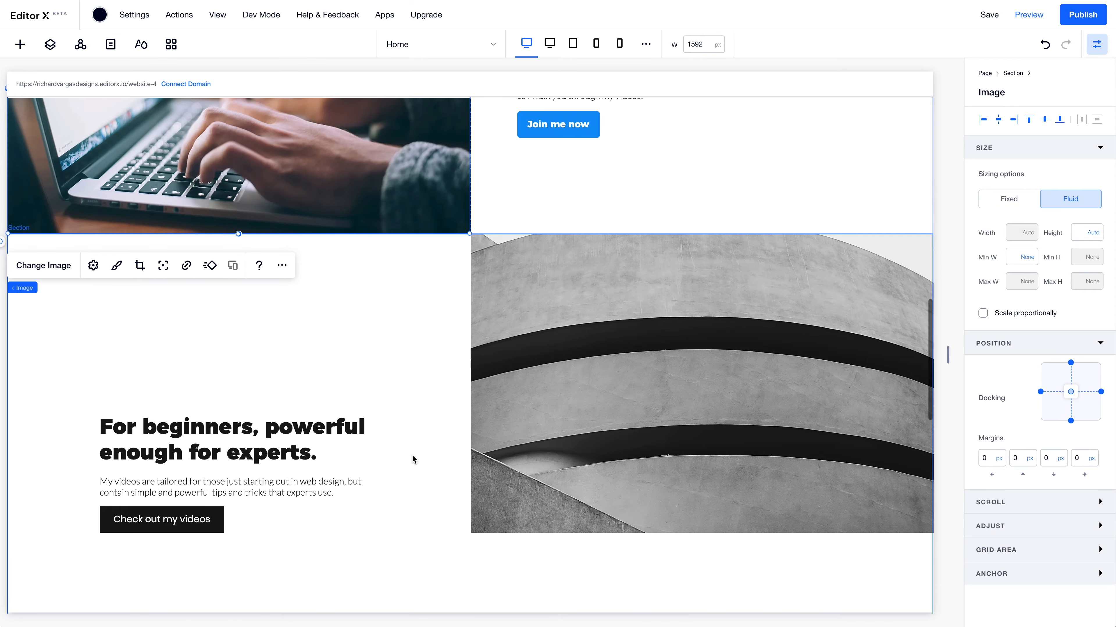
scroll(413, 459, up, 5)
scroll(413, 460, down, 7)
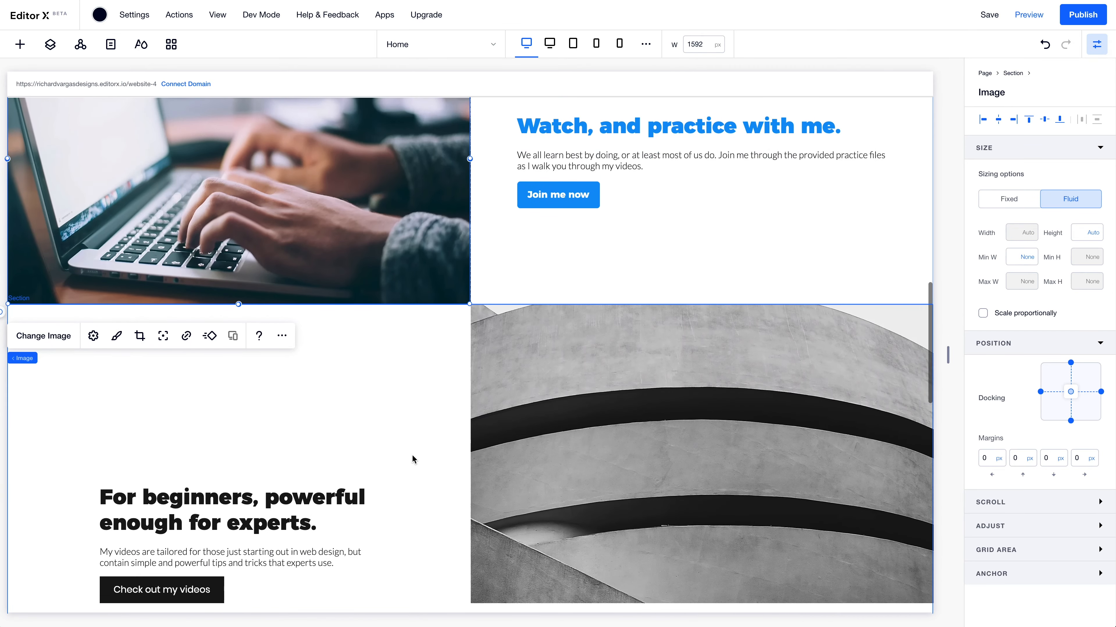
scroll(413, 455, down, 4)
scroll(413, 455, up, 5)
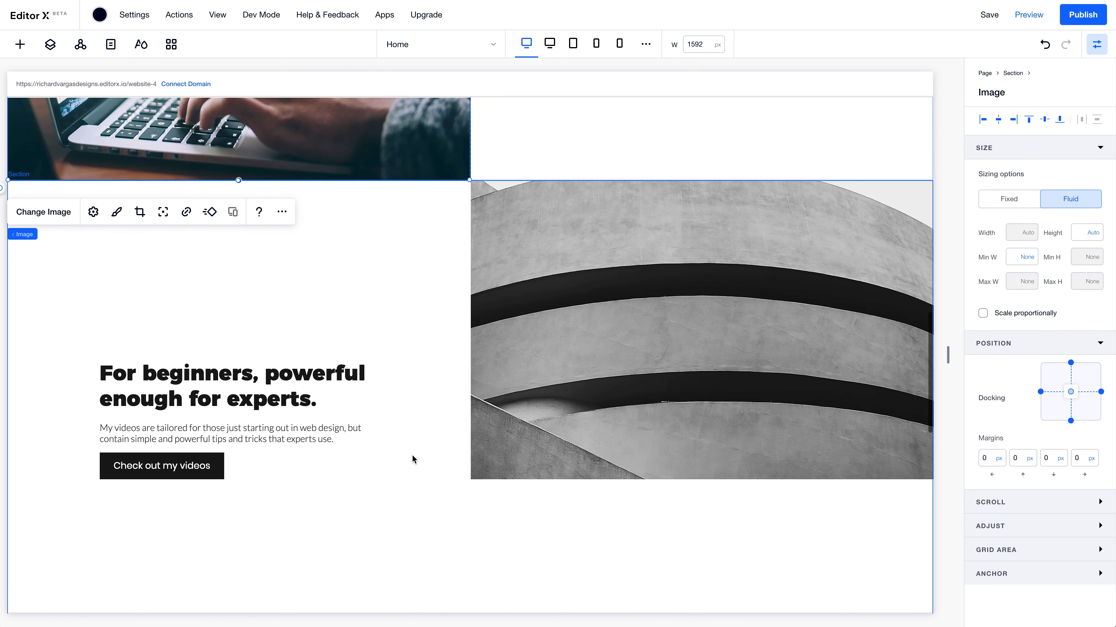
click(445, 449)
click(393, 368)
click(472, 362)
click(558, 354)
click(327, 351)
click(557, 205)
click(1098, 44)
click(1093, 257)
scroll(529, 354, up, 5)
click(1090, 258)
click(1060, 301)
text(500)
click(407, 539)
click(1046, 120)
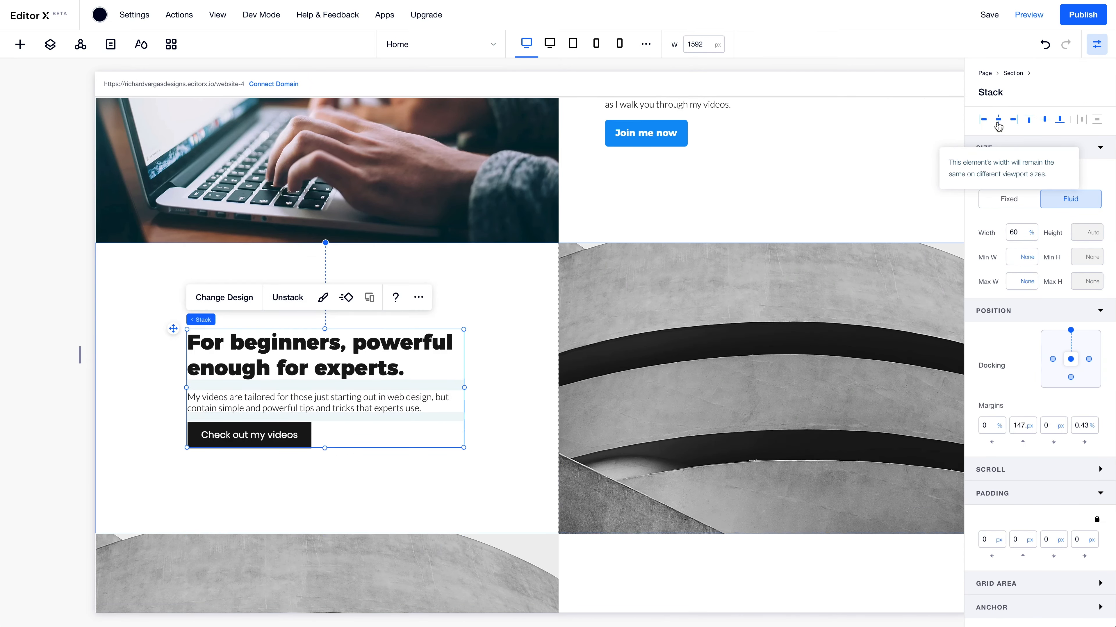
Recolor the "For beginners, powerful enough for experts." heading to the site's blue
click(328, 354)
drag(80, 355, 17, 355)
click(162, 294)
click(424, 273)
Restyle the "Check out my videos" button to match "Join me now", with a blue fill, rounded corners and bold heading text
click(252, 434)
click(239, 386)
click(360, 380)
click(293, 436)
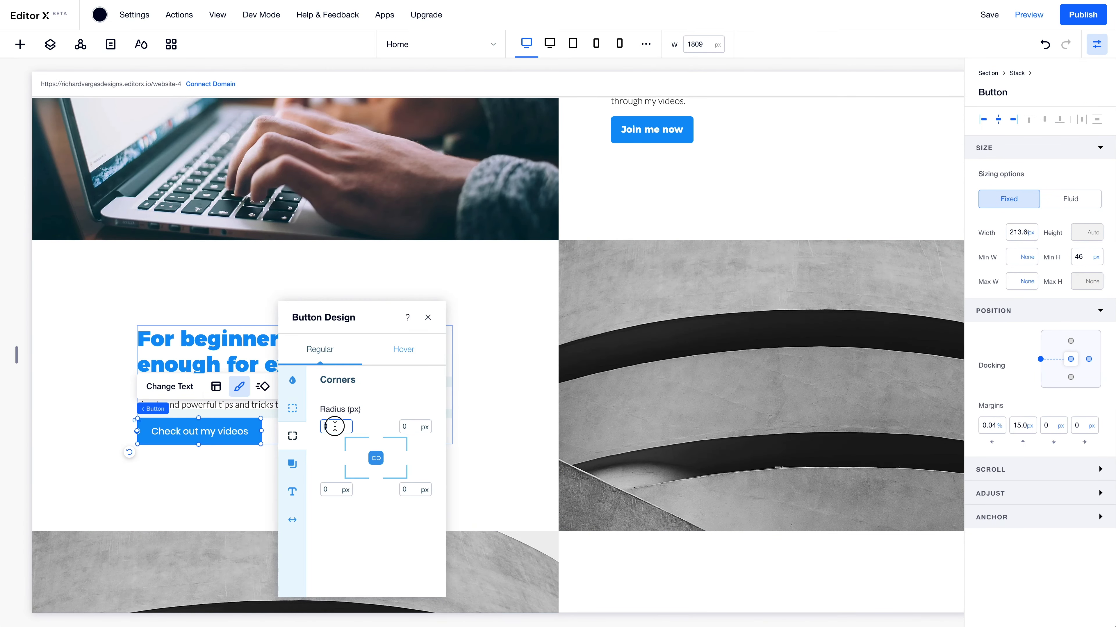
click(293, 492)
click(377, 466)
click(356, 608)
click(428, 317)
At the 376–768 px breakpoint, move the "For beginners" section's image to the upper row and its text stack to the lower row
click(597, 43)
click(650, 464)
click(710, 441)
click(639, 472)
drag(639, 473, 643, 282)
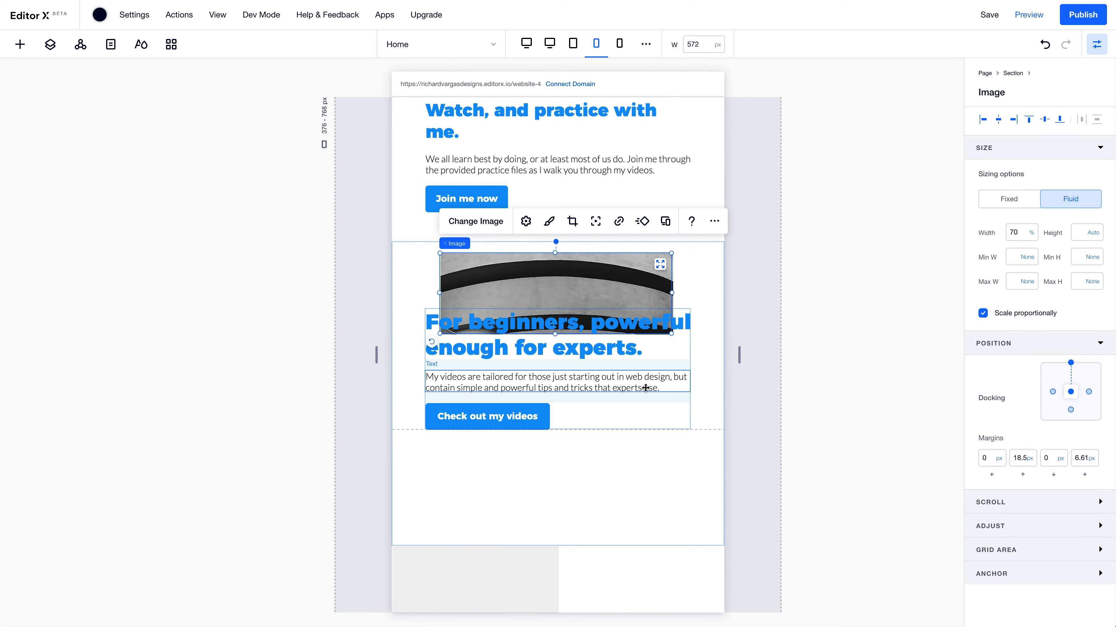
click(646, 398)
drag(437, 306, 452, 404)
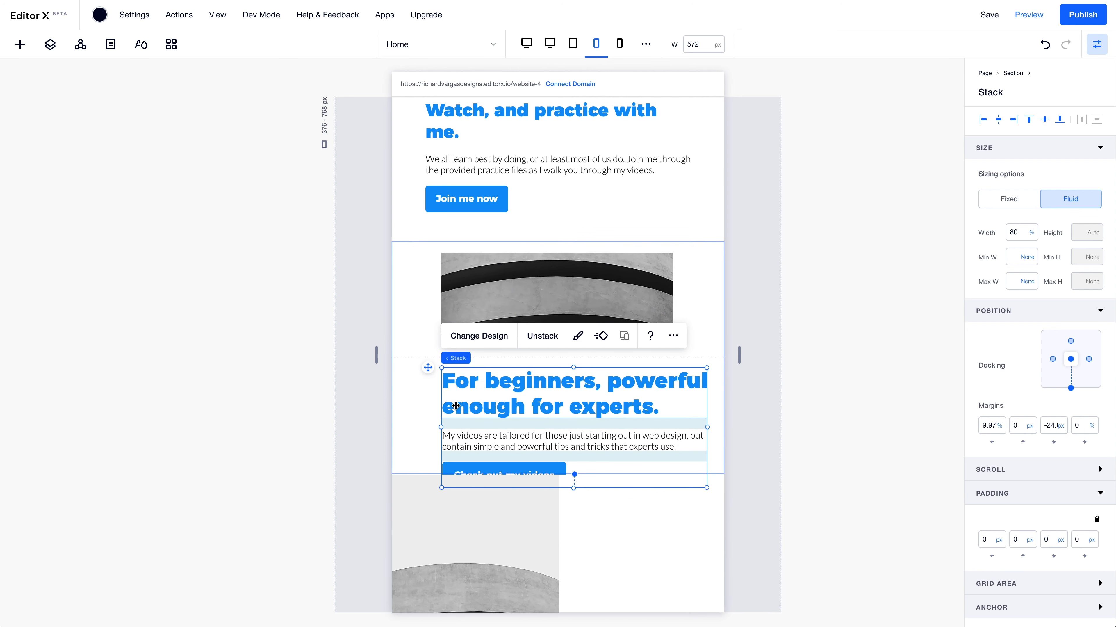
Set both grid rows of the "For beginners" section to a minimum height of 300 px at this breakpoint
click(415, 340)
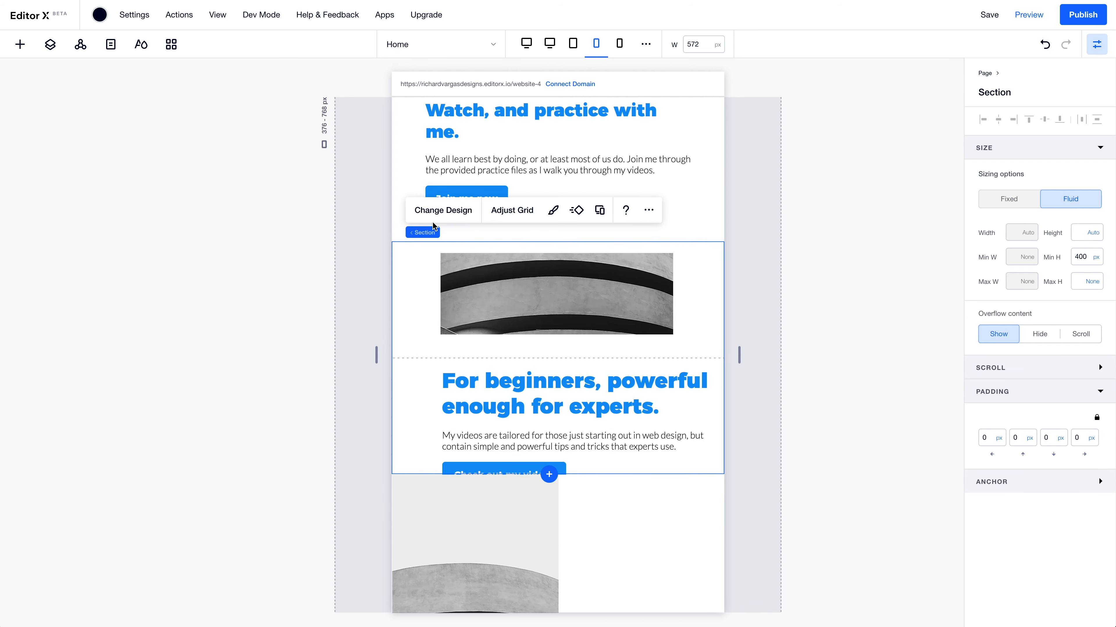
scroll(433, 221, up, 3)
click(409, 303)
click(483, 284)
click(424, 464)
click(424, 463)
click(512, 354)
click(378, 457)
text(300)
scroll(407, 509, down, 4)
click(378, 479)
text(300)
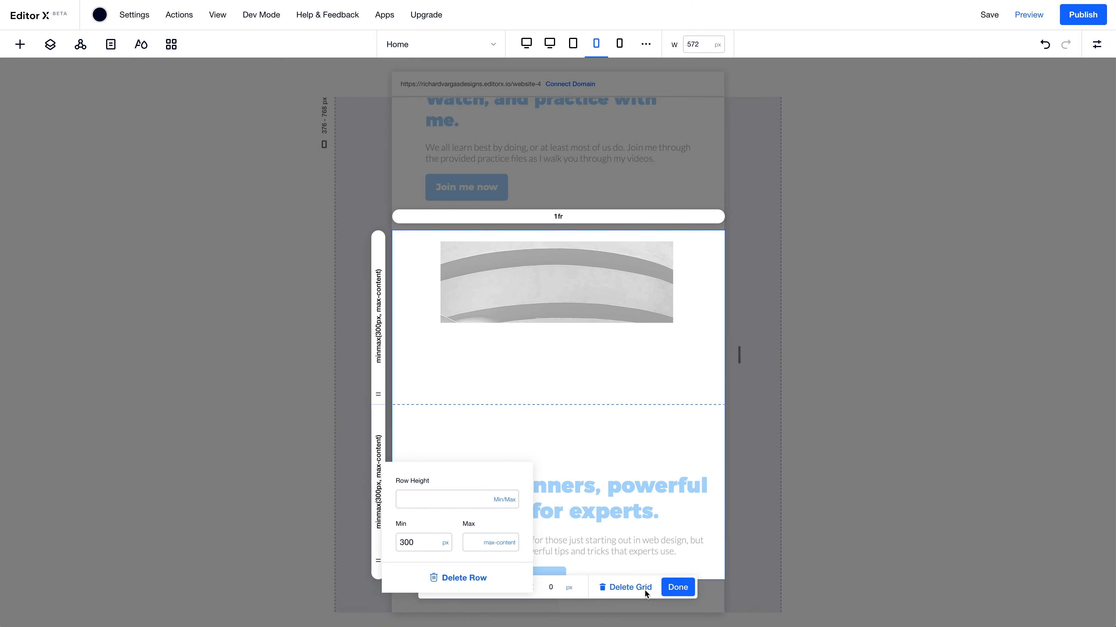
click(677, 588)
Replace the concrete building image in the "For beginners" section with the photo of wireframes drawn on a tablet
click(558, 498)
click(544, 286)
click(705, 467)
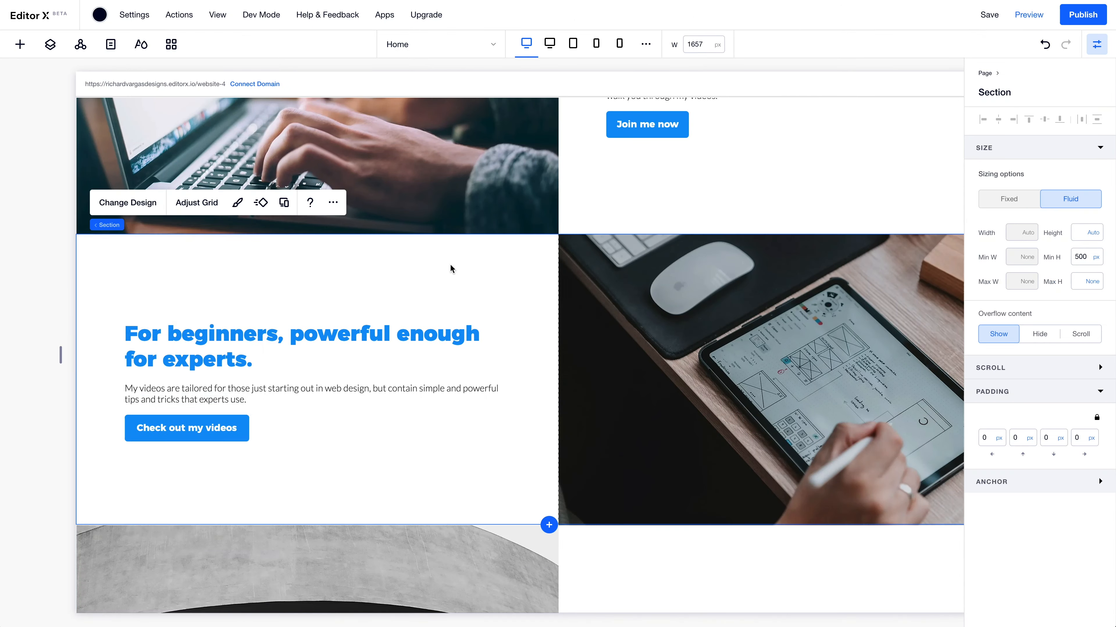
click(236, 204)
click(187, 316)
double_click(308, 347)
click(410, 267)
Preview the home page and review the layout of its sections from top to bottom
click(1029, 14)
scroll(411, 379, down, 20)
scroll(410, 379, up, 20)
scroll(411, 378, up, 4)
scroll(411, 378, down, 10)
scroll(411, 378, up, 2)
scroll(411, 379, down, 5)
scroll(596, 295, down, 10)
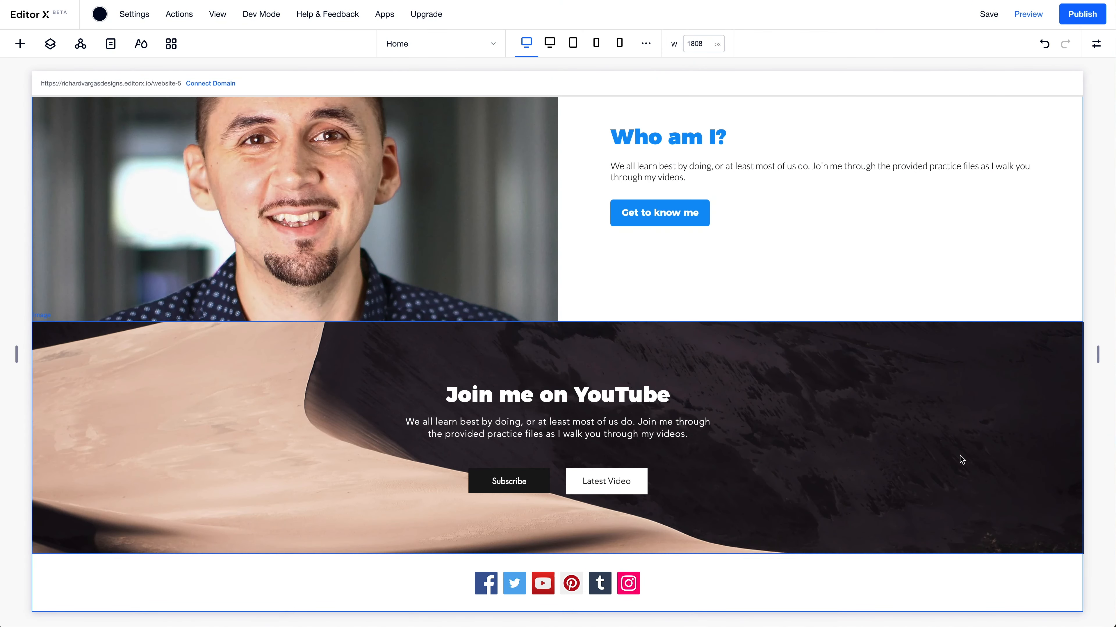
Replace the desert background of the "Join me on YouTube" section with an Unsplash photo of the YouTube logo, searching "youtube"
click(902, 448)
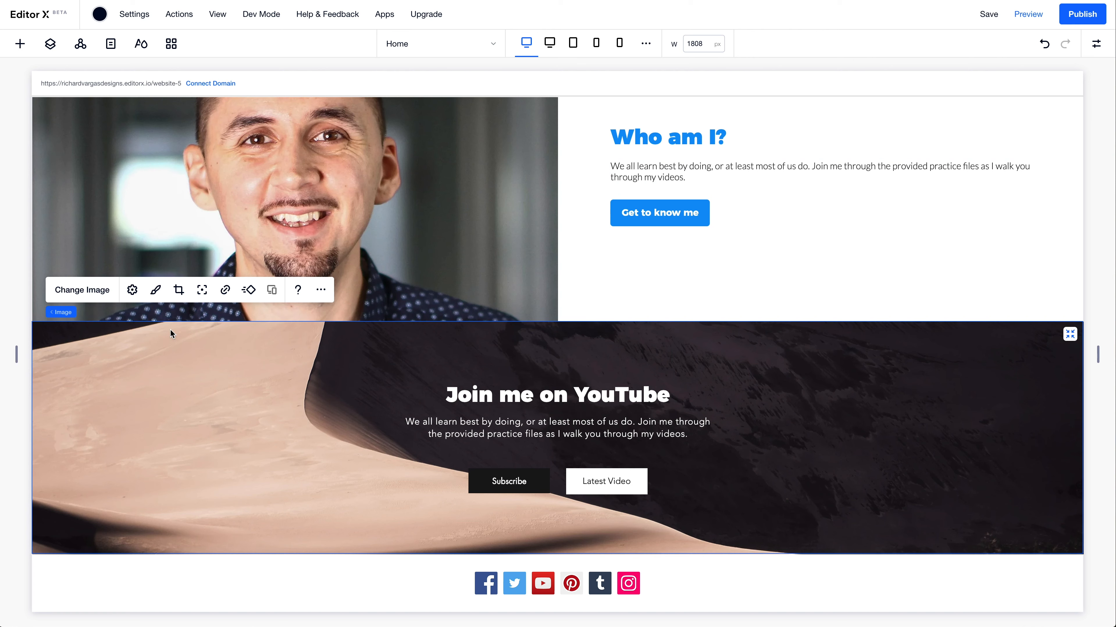
double_click(277, 352)
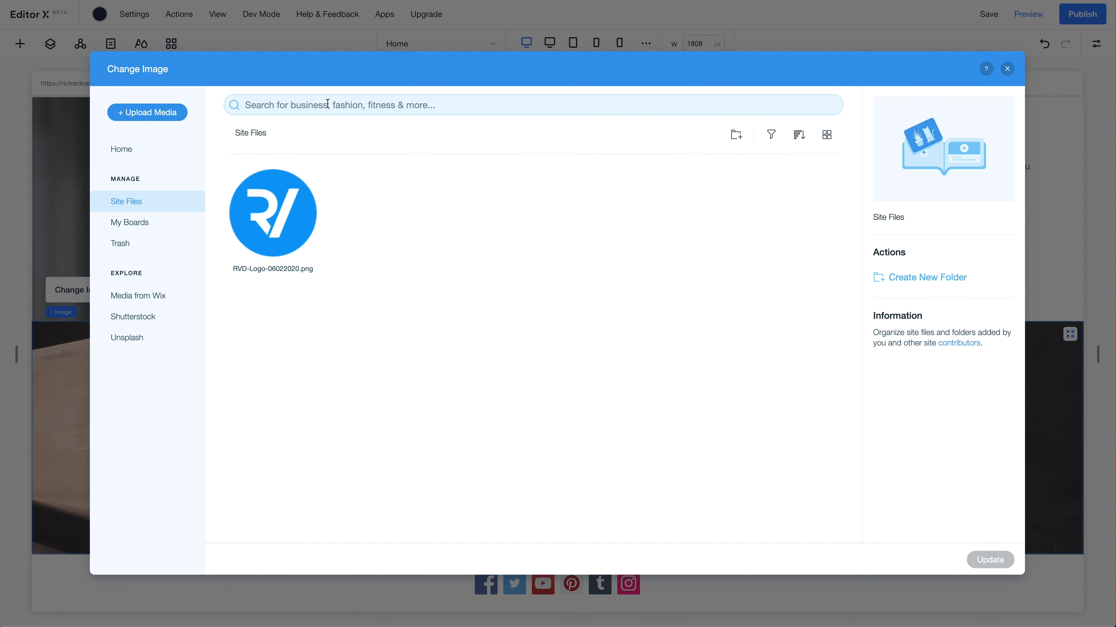
click(166, 346)
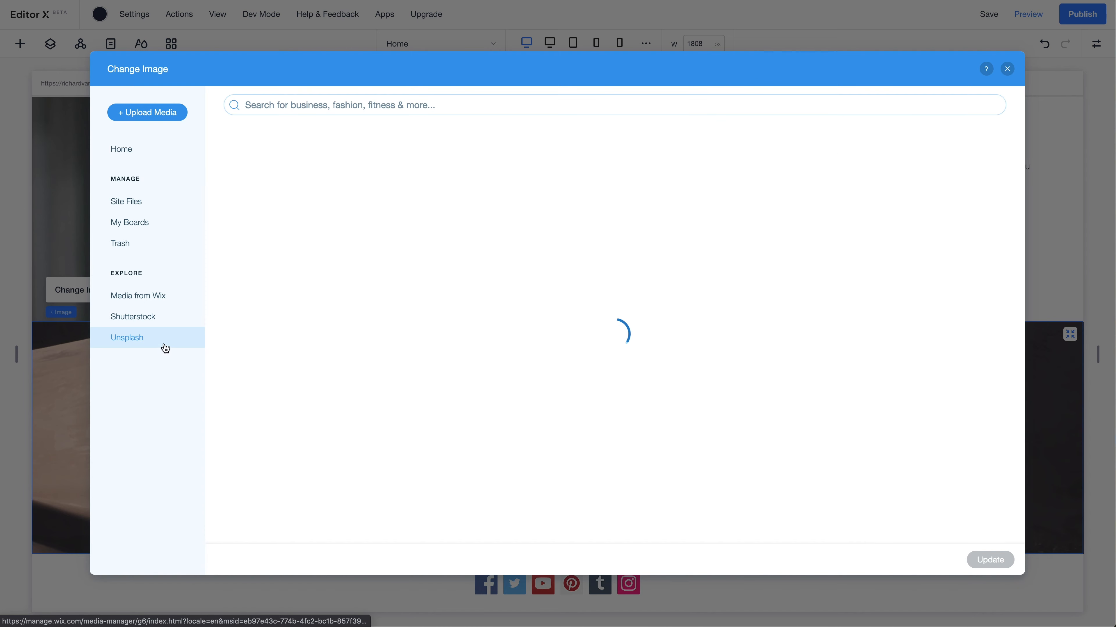
text(youtube)
key(Return)
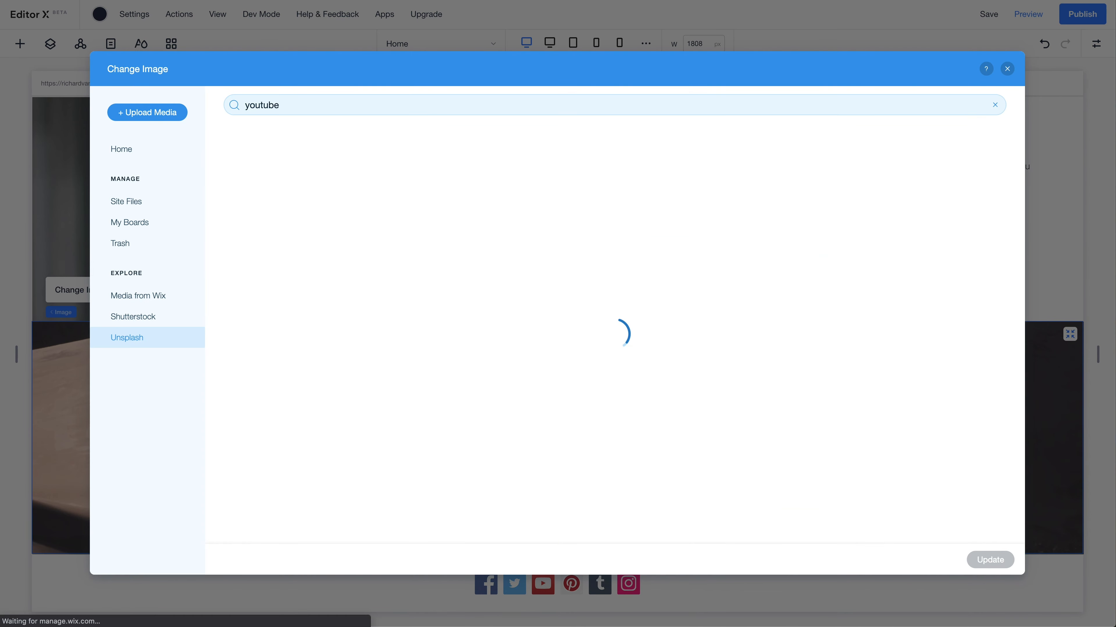
click(475, 303)
click(1000, 563)
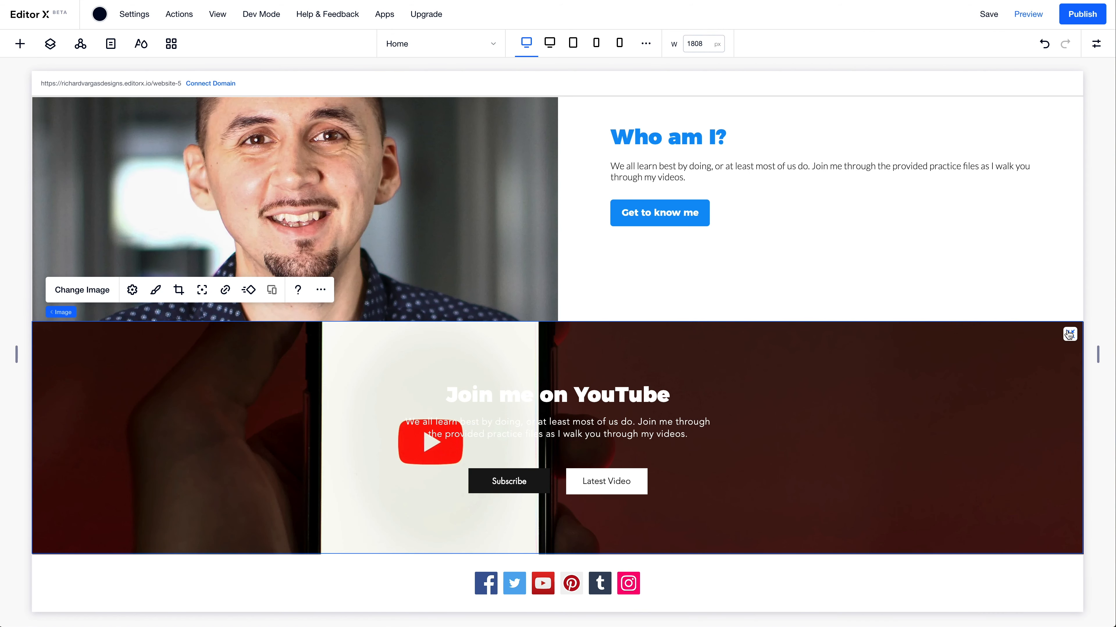
Unstretch the YouTube background image, dock it to the section's top-left corner and set its width to 100%
click(1071, 335)
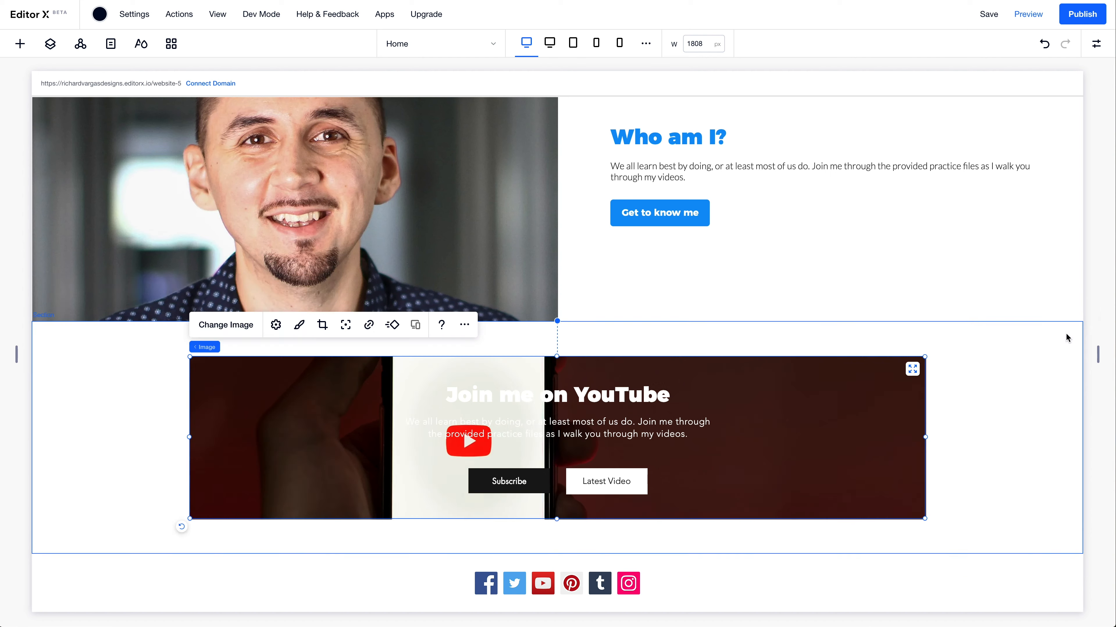
click(1098, 43)
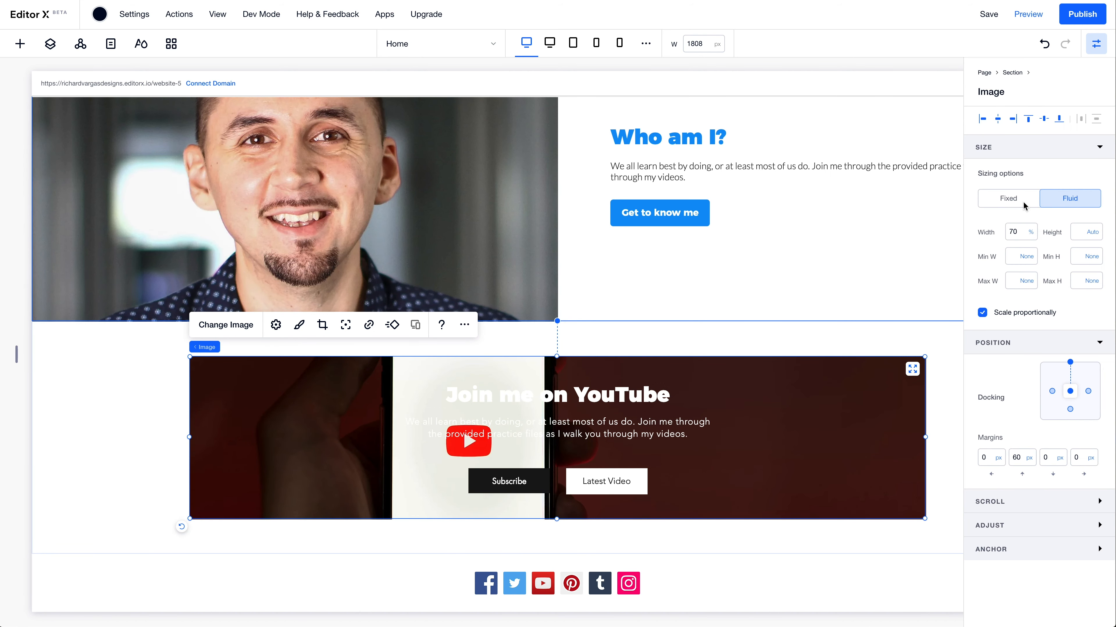
click(983, 119)
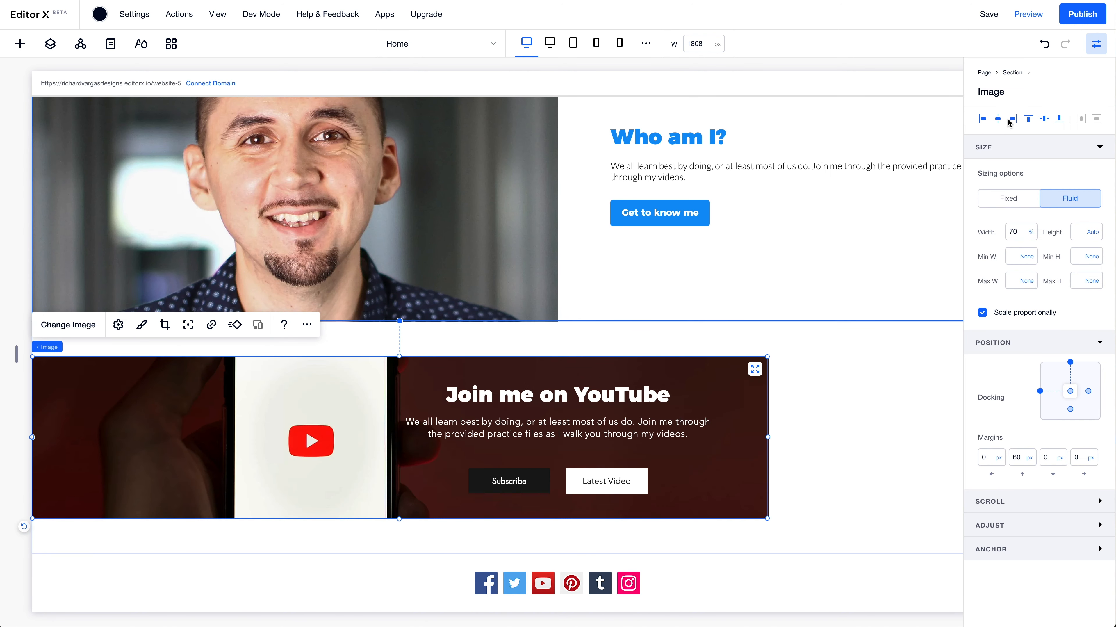
click(1028, 118)
click(1018, 229)
key(Return)
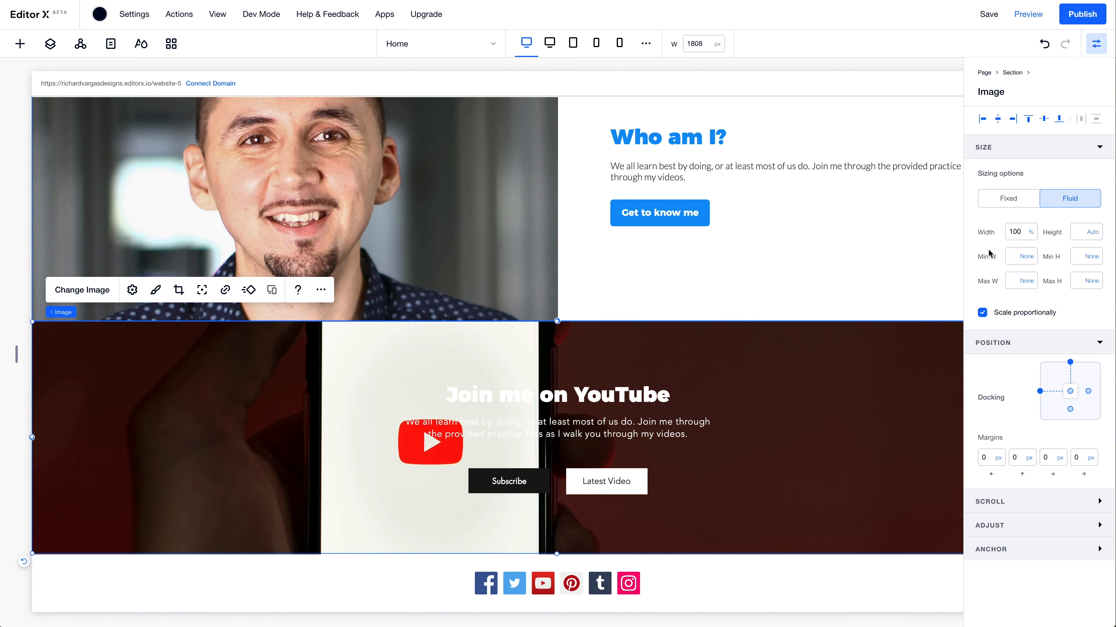
Crop the YouTube background image at maximum zoom, shifting it so the red logo sits near the section's left edge
click(186, 292)
click(683, 405)
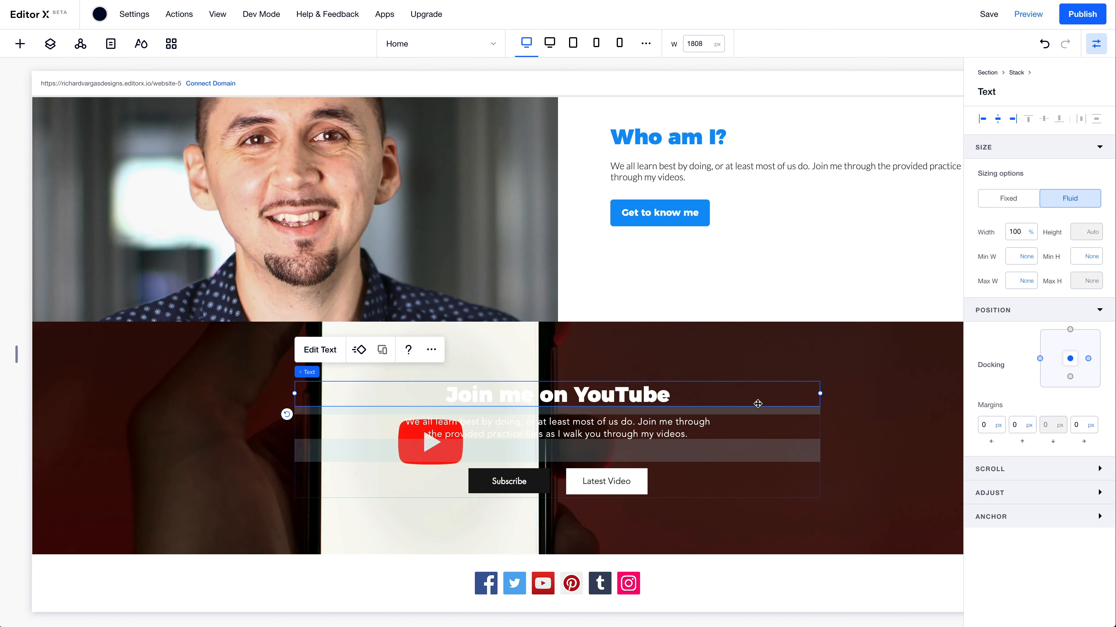
click(884, 345)
double_click(868, 350)
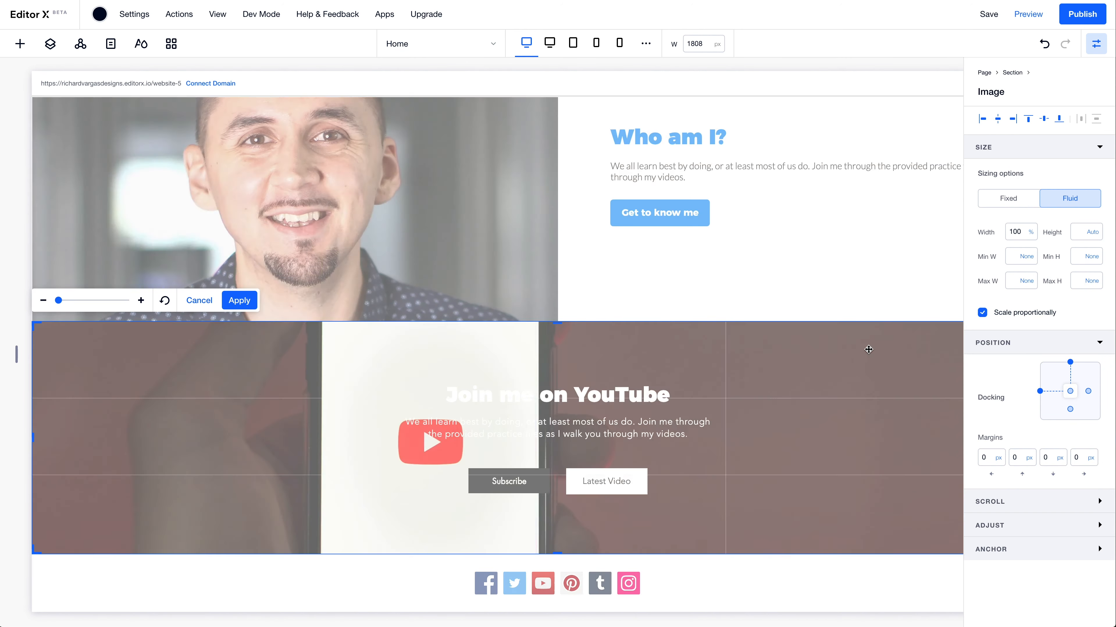
drag(60, 303, 129, 301)
drag(492, 427, 163, 422)
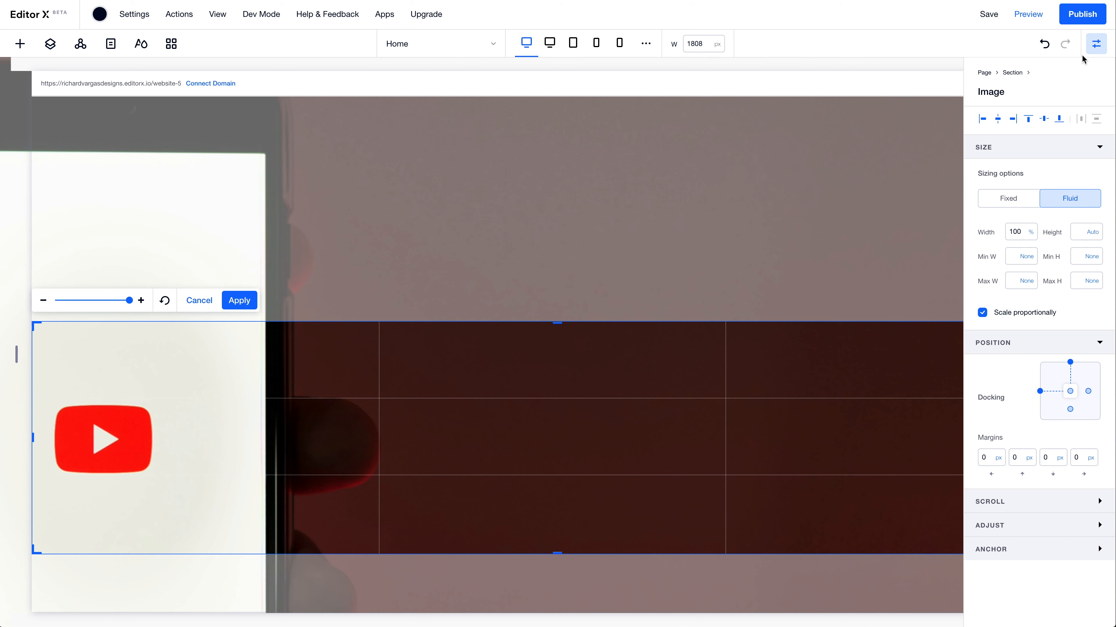
click(1096, 44)
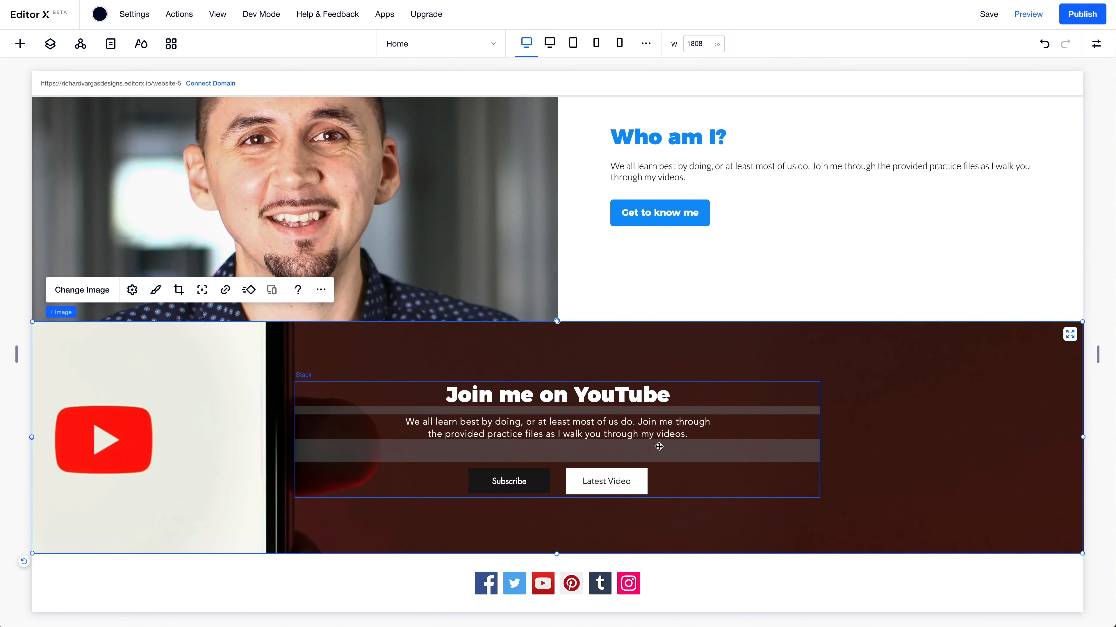
Delete the paragraph under the "Join me on YouTube" heading
click(640, 437)
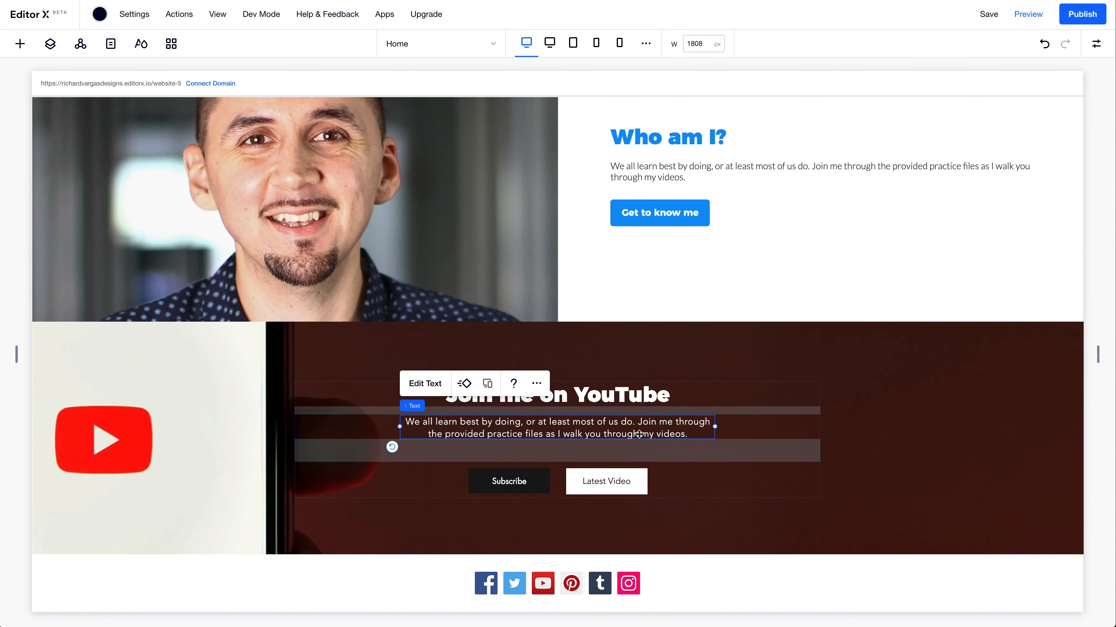
key(Delete)
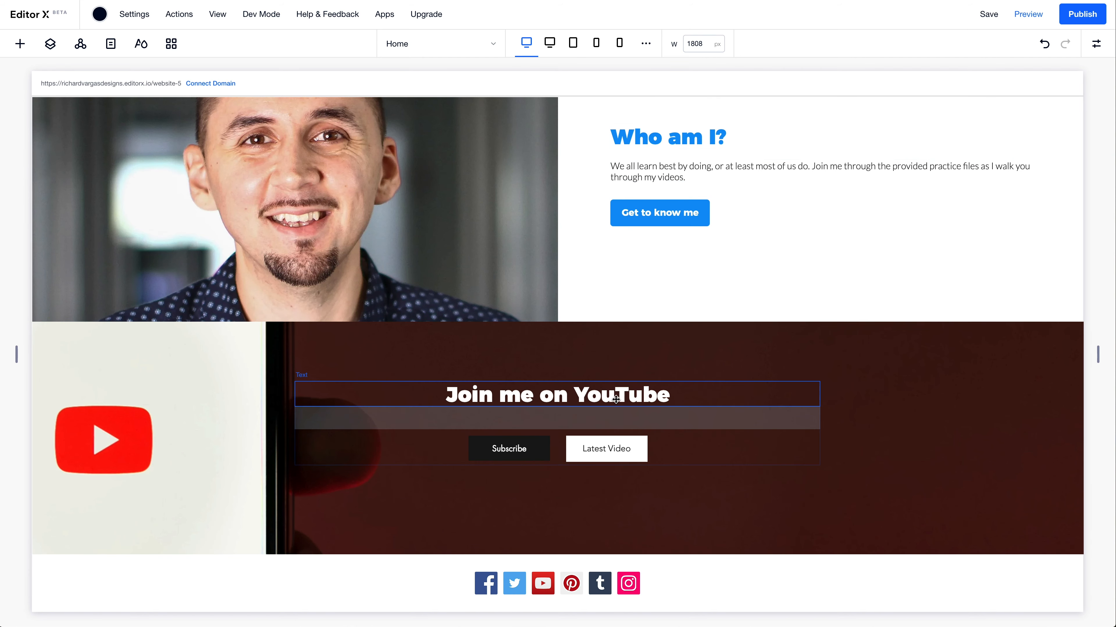
Set the font size of the "Join me on YouTube" heading to 60
click(606, 399)
double_click(605, 399)
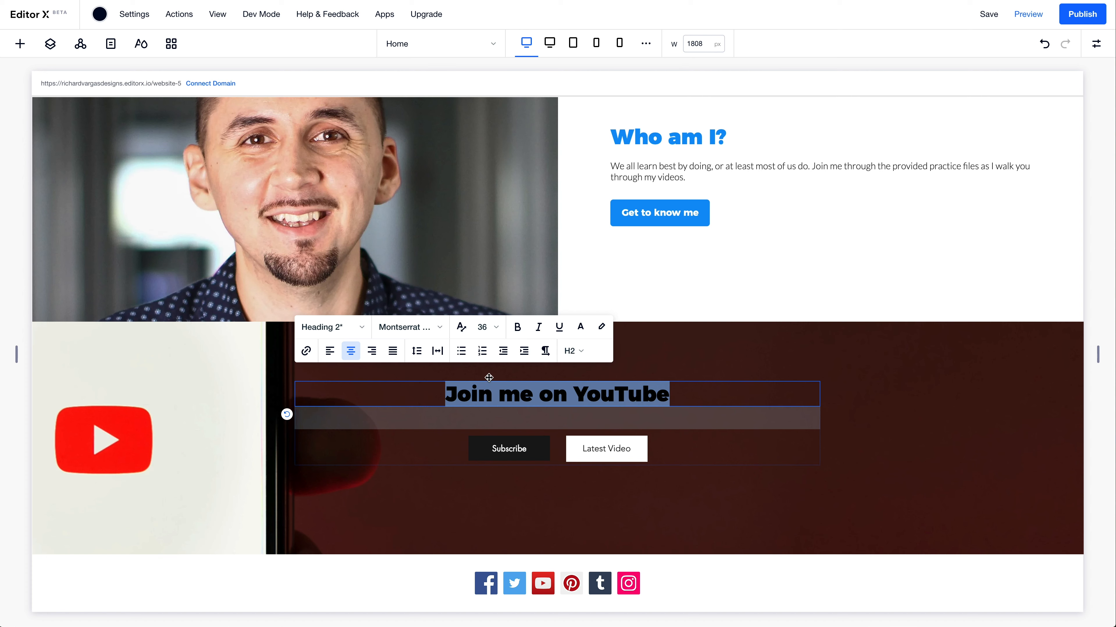
click(494, 335)
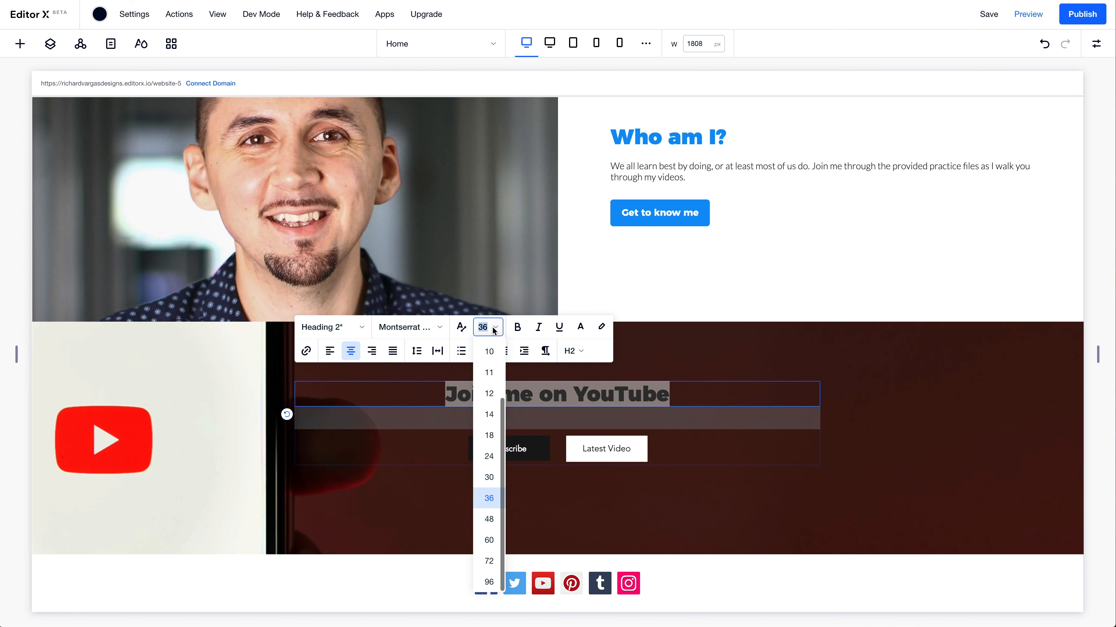
click(491, 542)
click(765, 471)
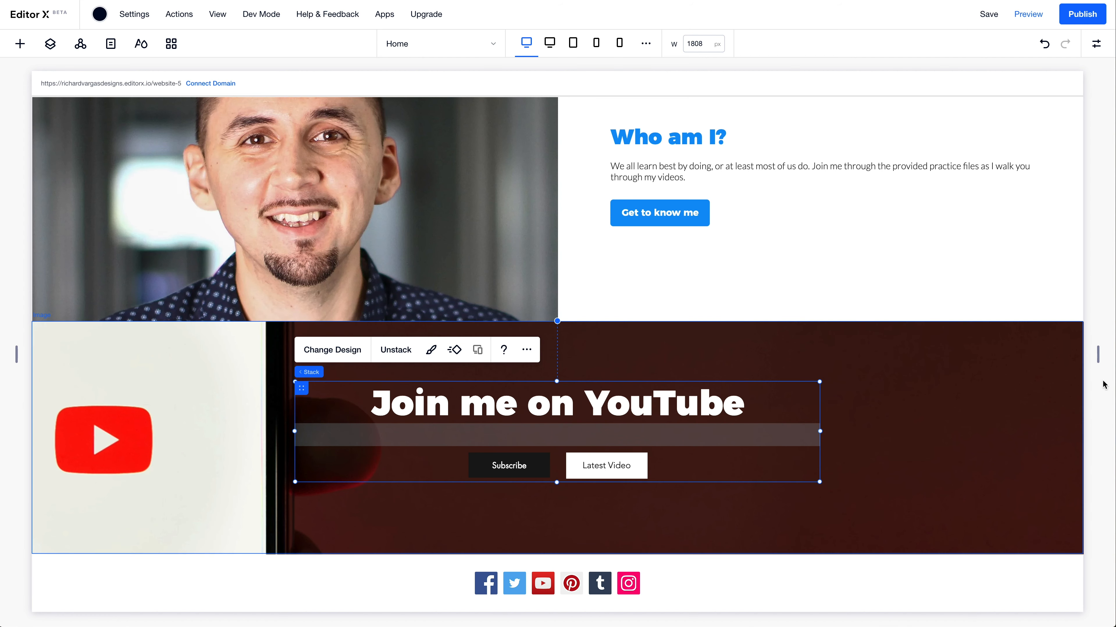
Restyle the Subscribe button with the site's blue fill and bold white Montserrat text
click(540, 465)
click(570, 421)
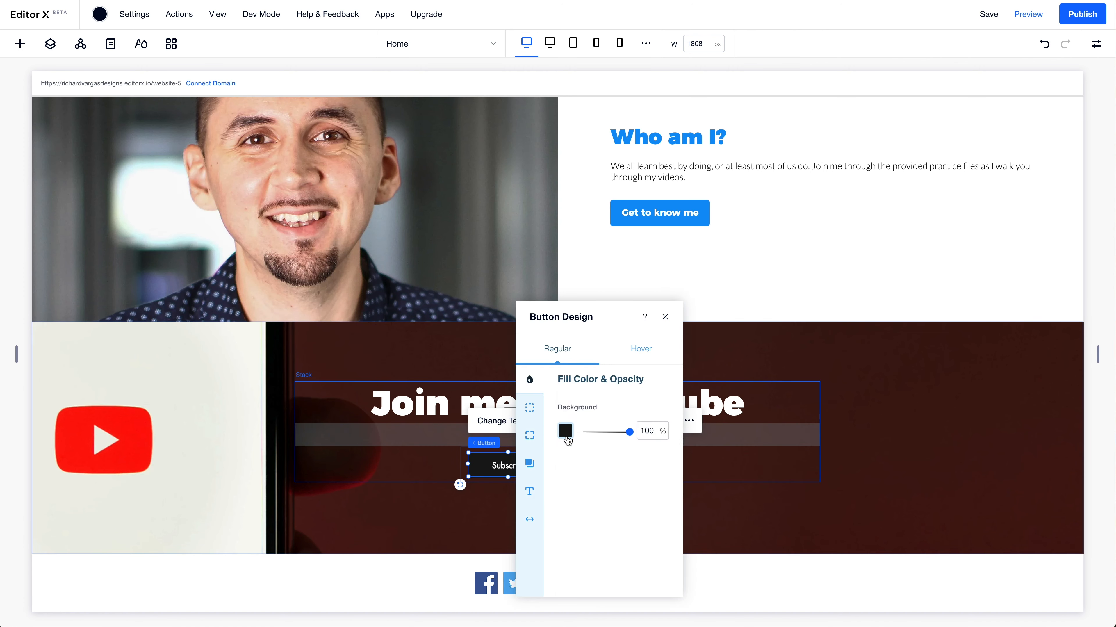
click(530, 491)
Restyle the Latest Video button with a transparent fill, a white rounded border and bold blue text
click(611, 459)
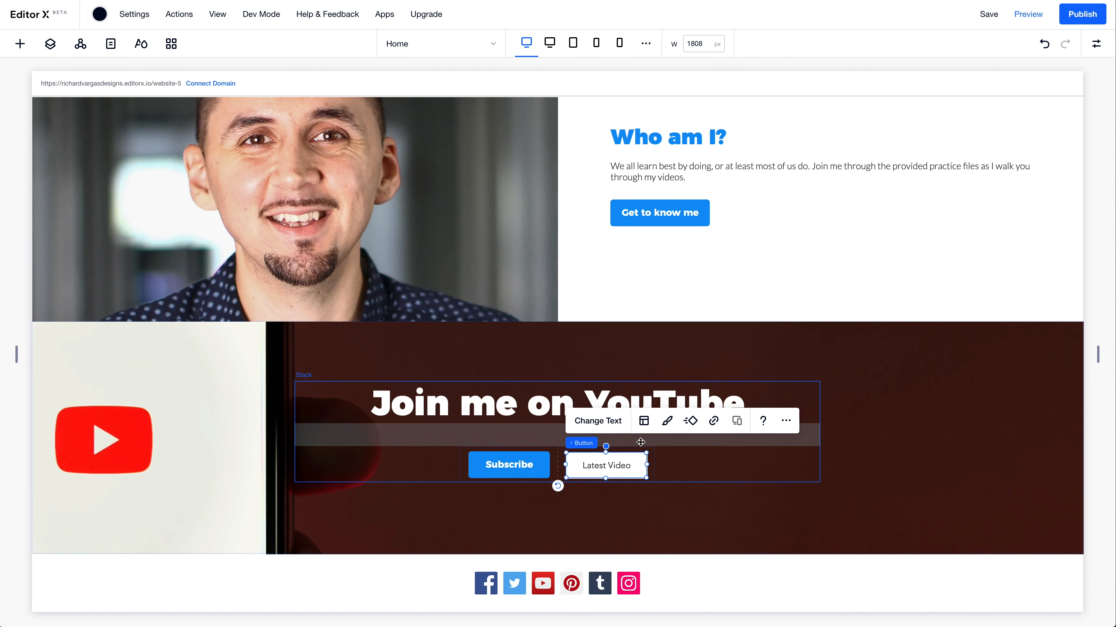
click(667, 420)
click(668, 433)
click(628, 434)
click(627, 490)
click(758, 412)
click(712, 543)
click(713, 561)
click(712, 355)
click(721, 482)
click(727, 476)
click(740, 349)
click(763, 317)
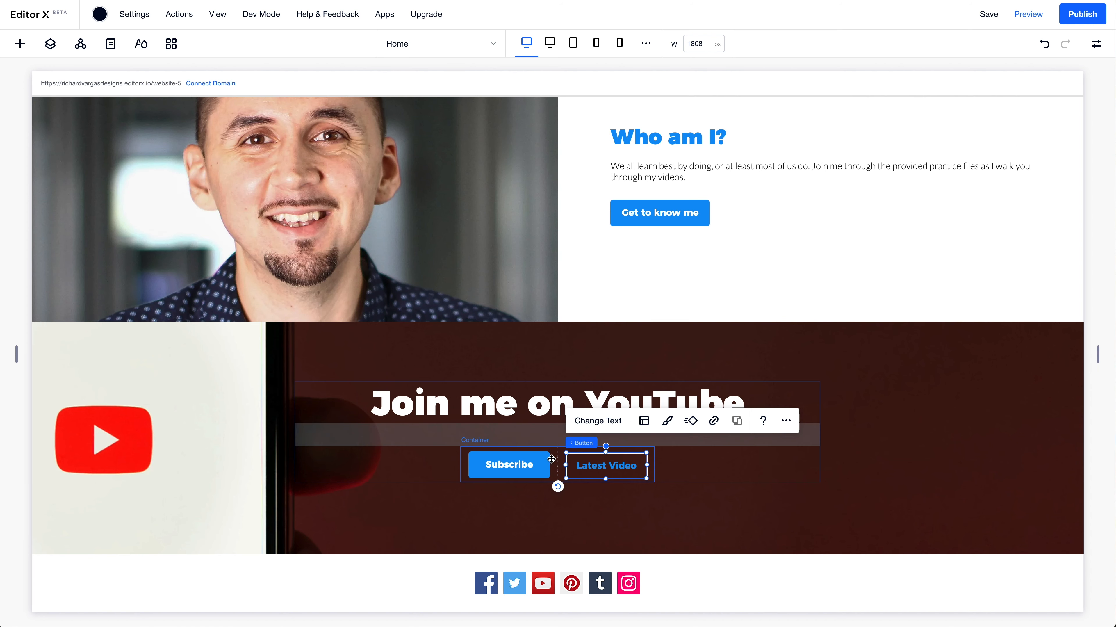
Narrow the canvas to 1776 px and stretch the YouTube background image to fill its section
click(460, 461)
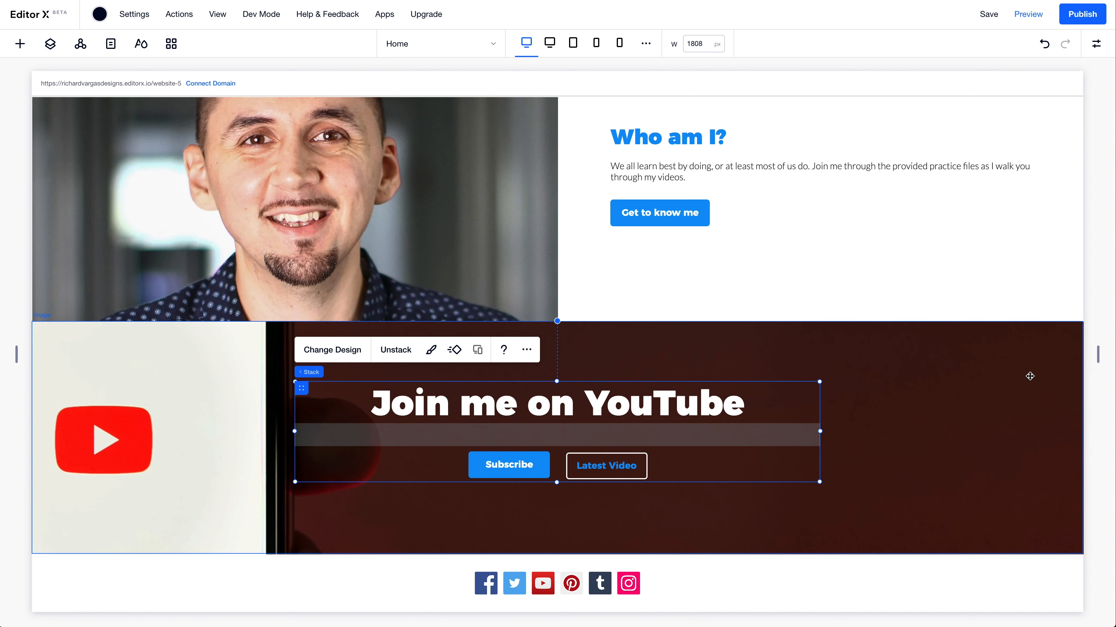
mouse_move(1098, 359)
mouse_down()
mouse_move(953, 372)
mouse_move(1091, 367)
mouse_up()
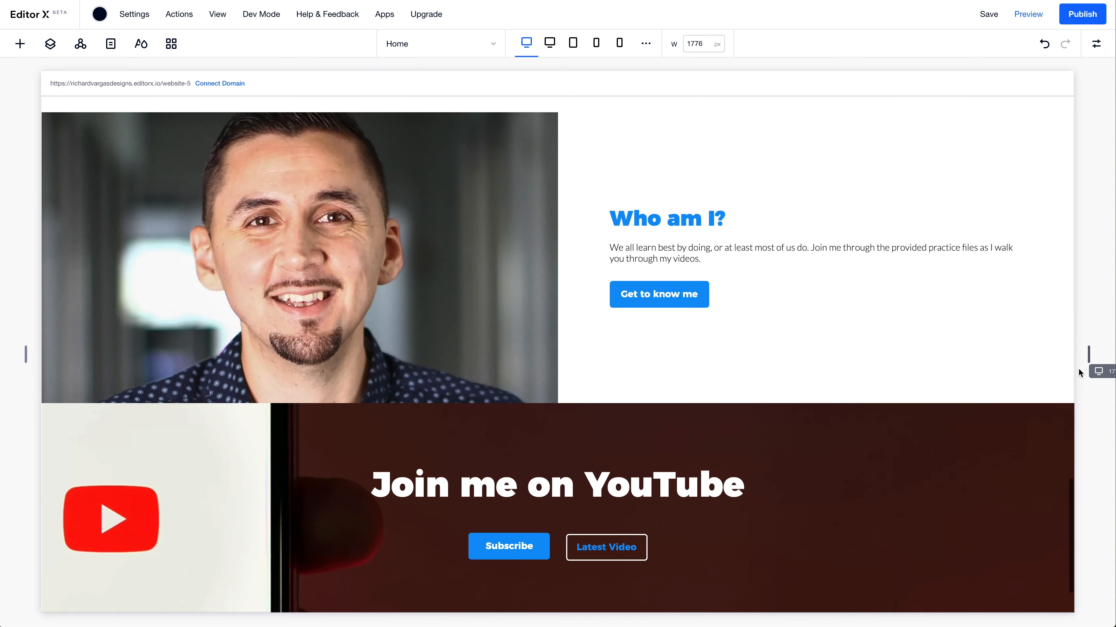
click(920, 403)
scroll(920, 404, down, 2)
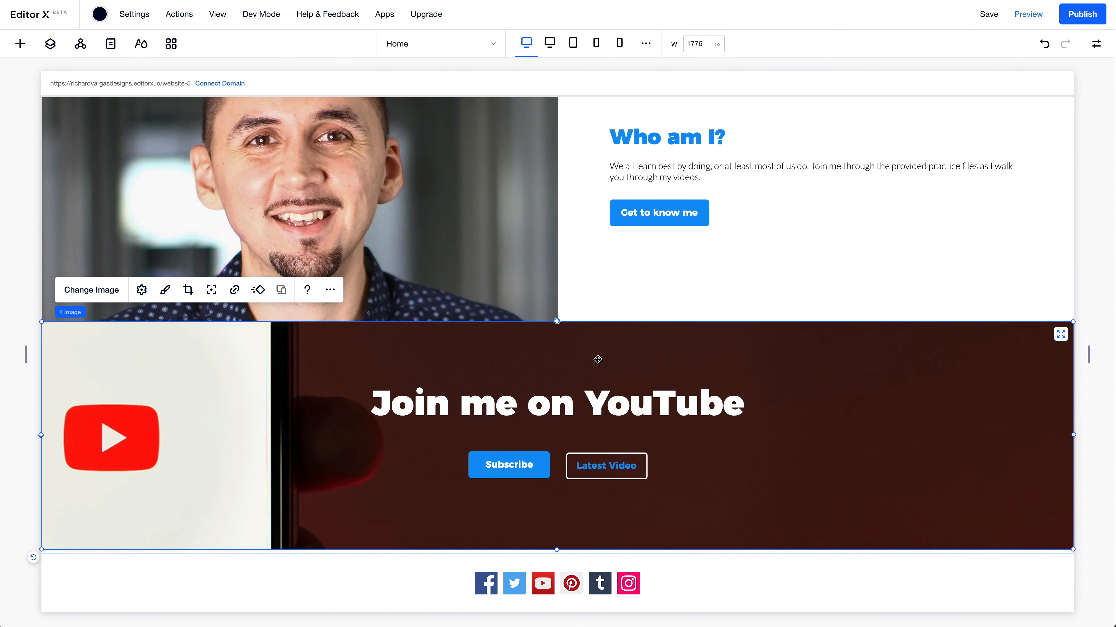
click(1061, 335)
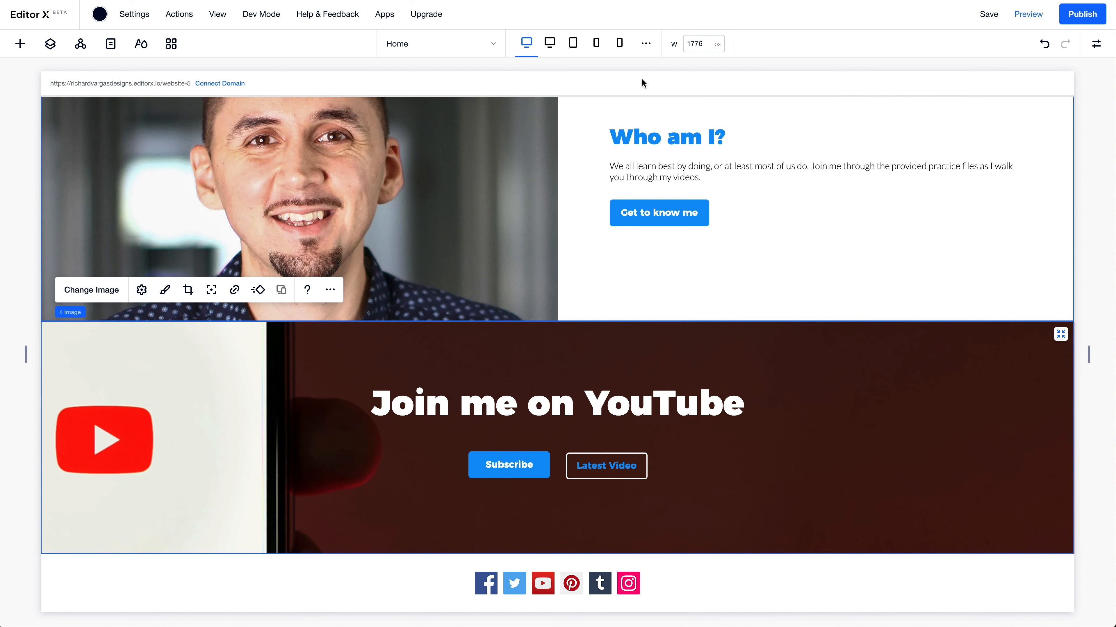
At the 1025–1200 px breakpoint, center the "Join me on YouTube" stack vertically in its section
drag(1086, 355, 890, 371)
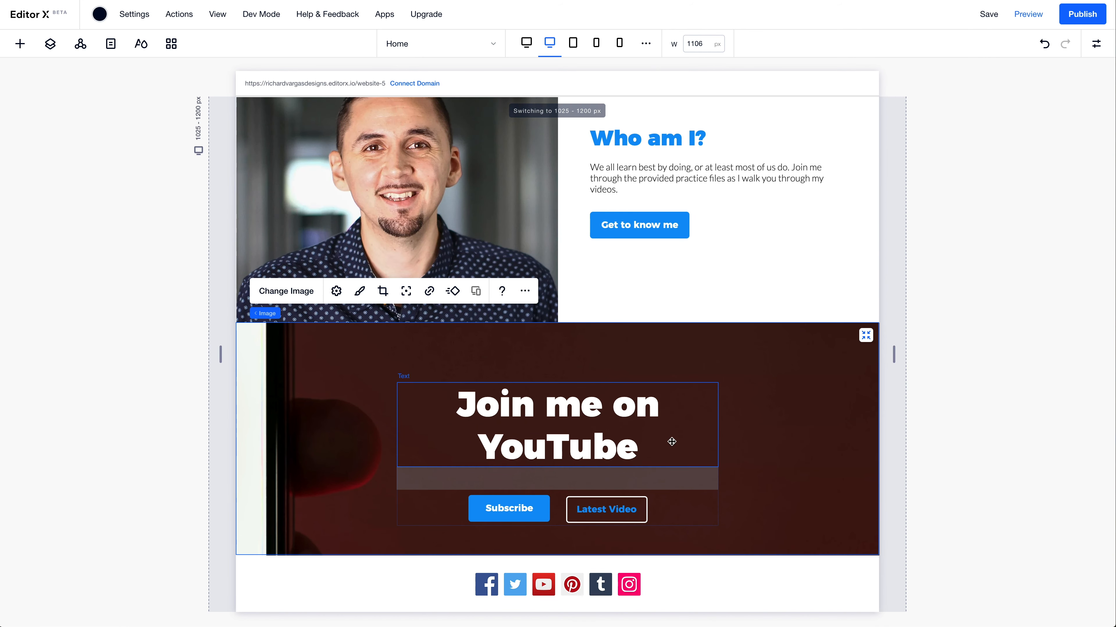
click(699, 500)
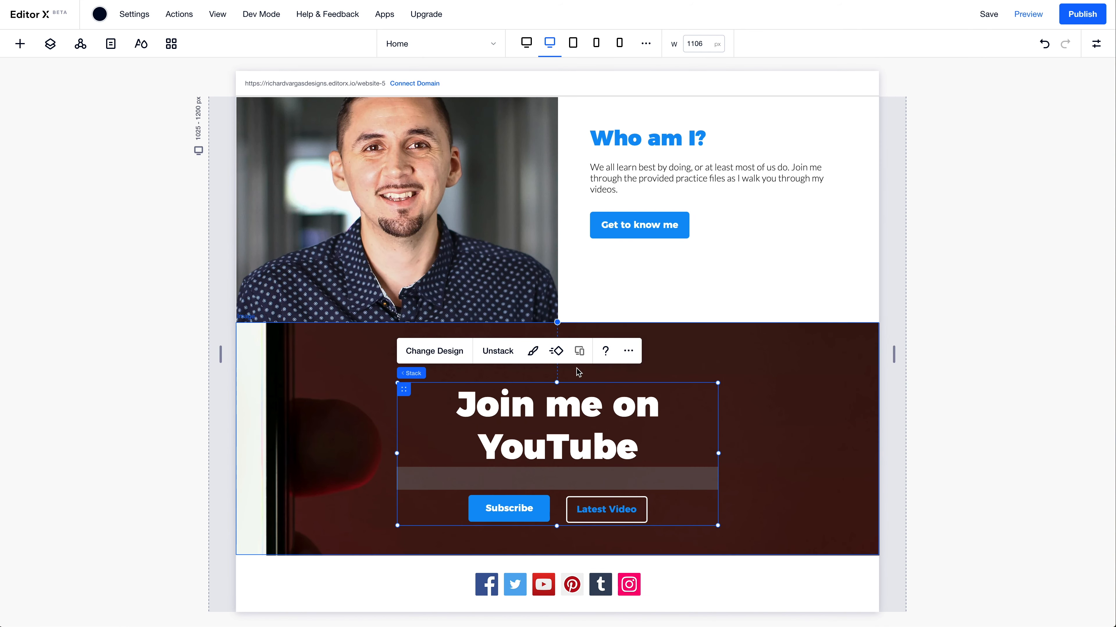
click(1097, 43)
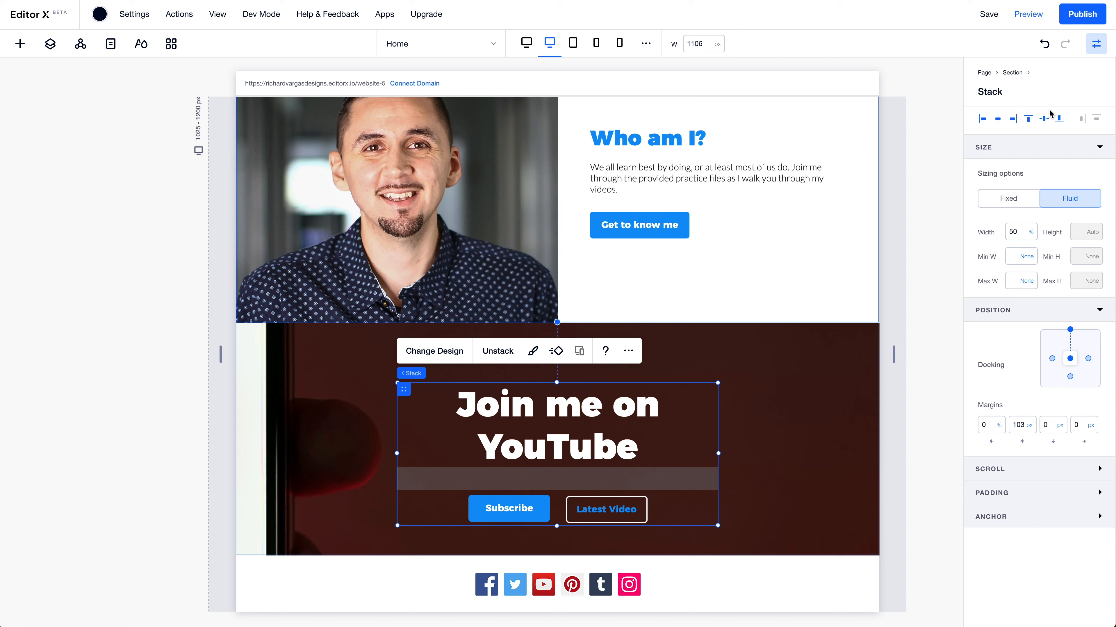
click(1046, 121)
Narrow the canvas to the 376–768 px breakpoint and set the "Join me on YouTube" stack's width to 90%
drag(895, 354, 809, 354)
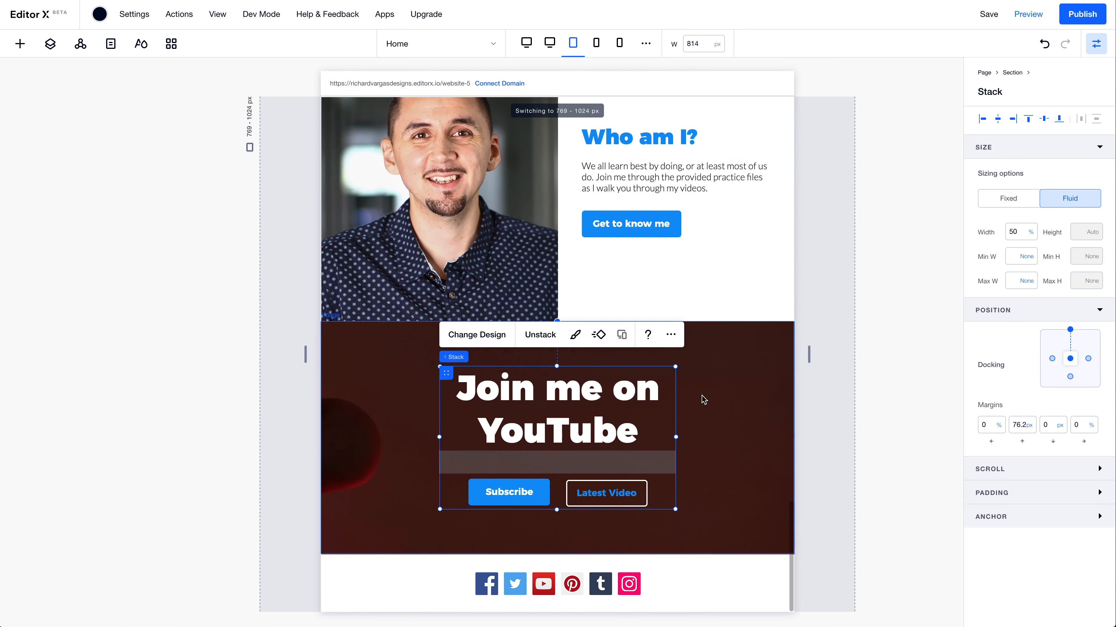
drag(809, 354, 749, 361)
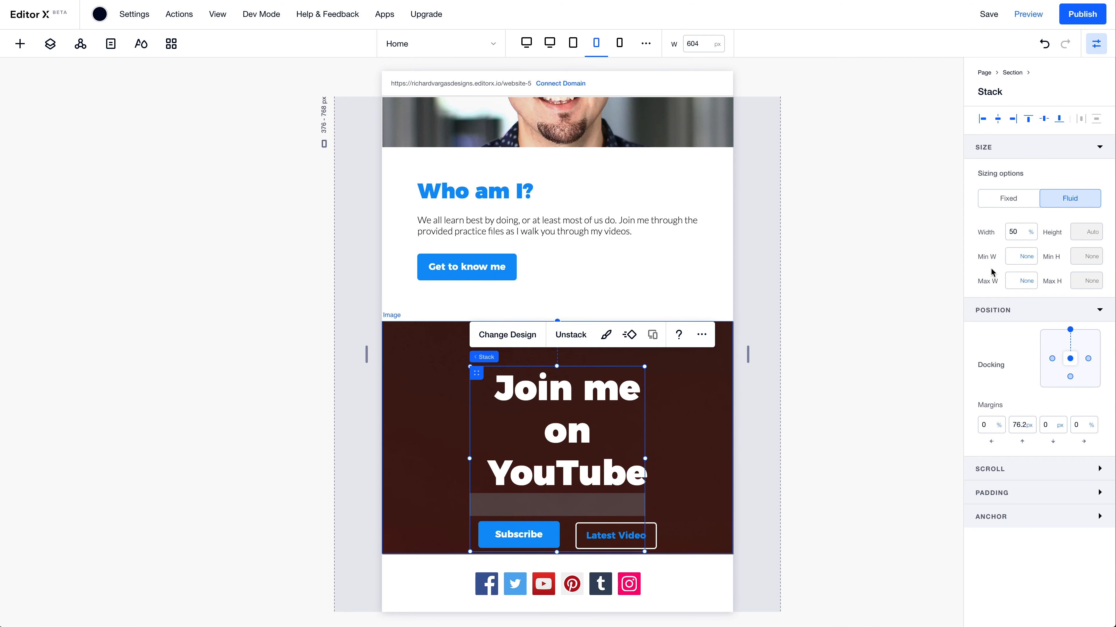
click(1014, 233)
text(90)
key(Return)
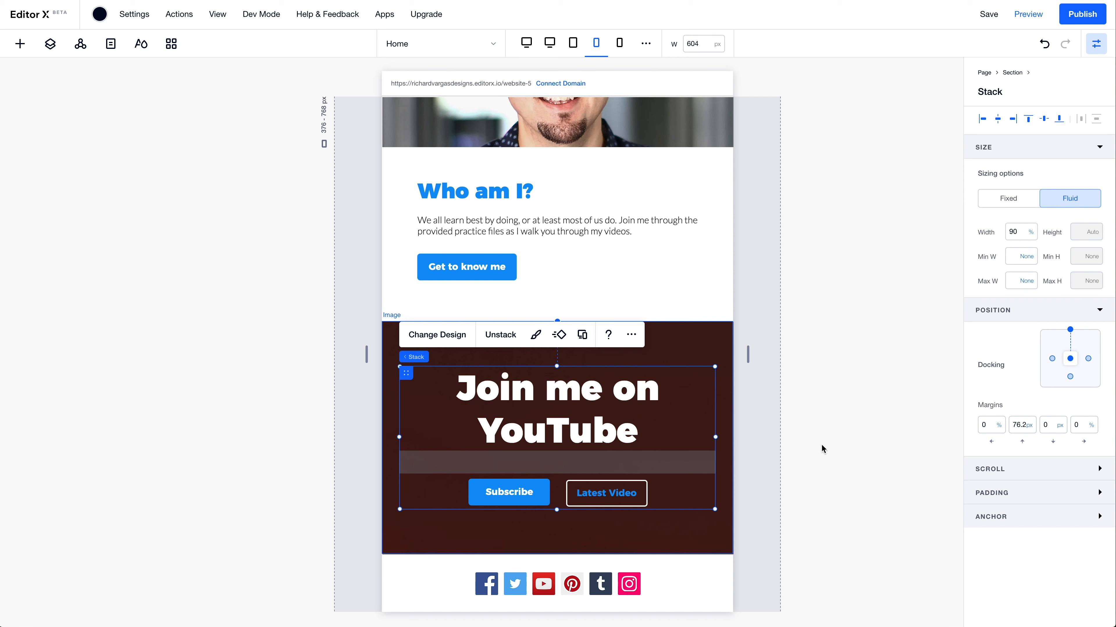
Set the "Join me on YouTube" heading's font size to 48 at the 376–768 px breakpoint
click(478, 492)
double_click(505, 398)
click(584, 306)
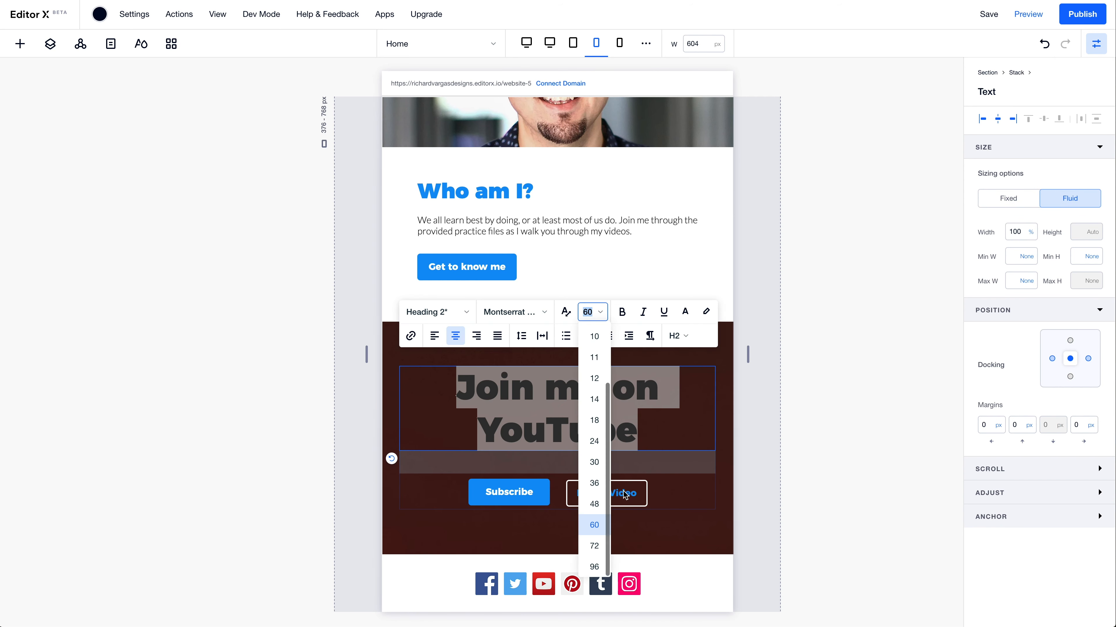
click(596, 503)
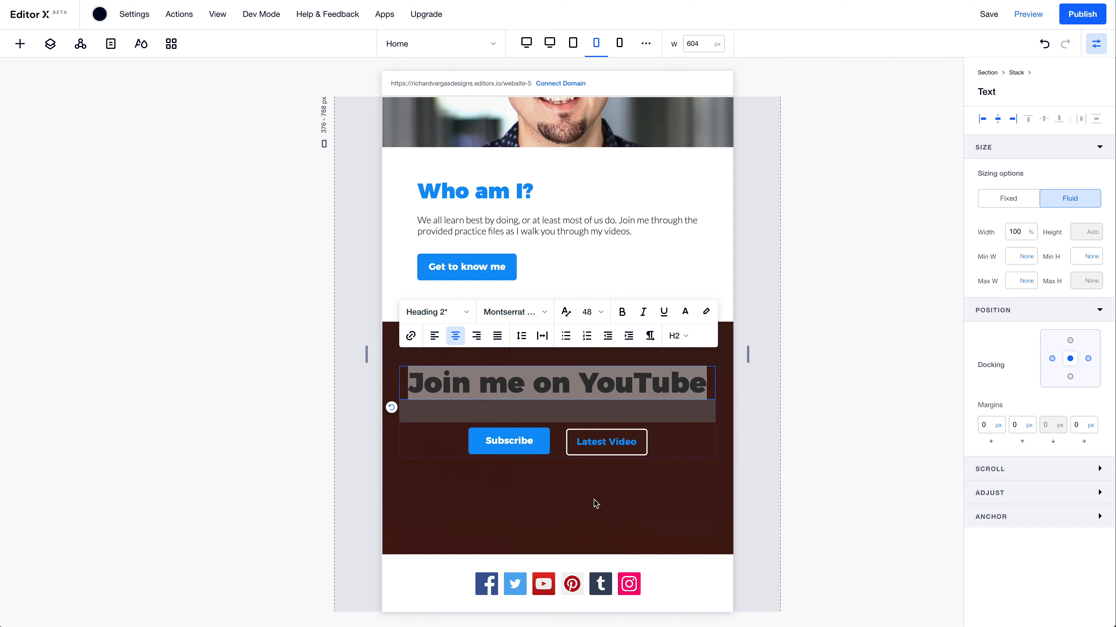
click(706, 430)
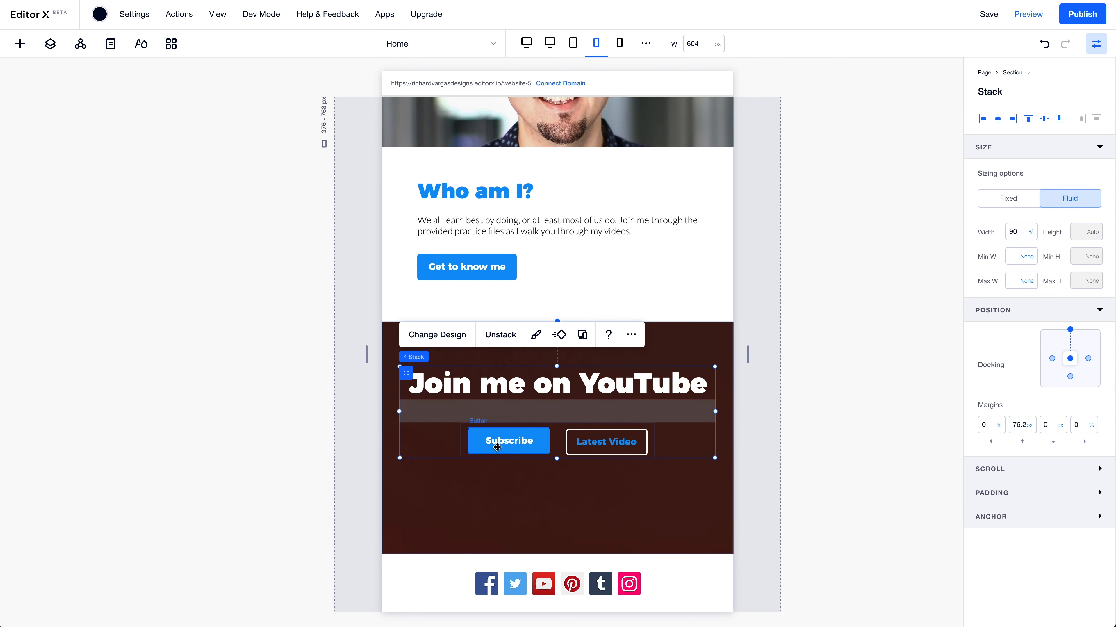
Change the grid layout of the container holding Subscribe and Latest Video to 1x2 so the buttons stack
click(464, 447)
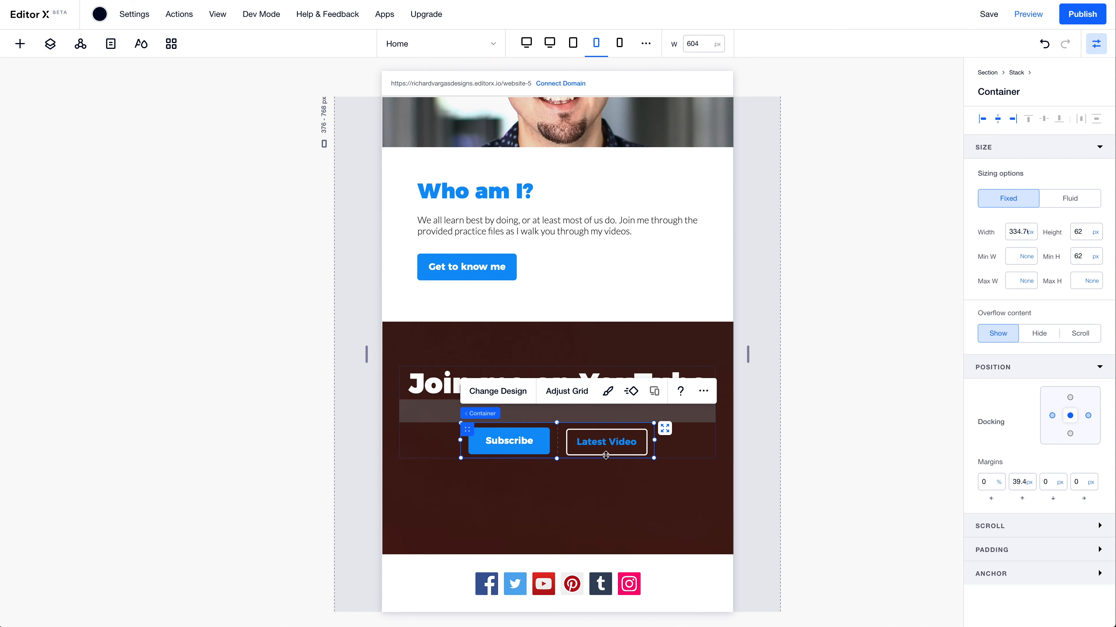
click(571, 397)
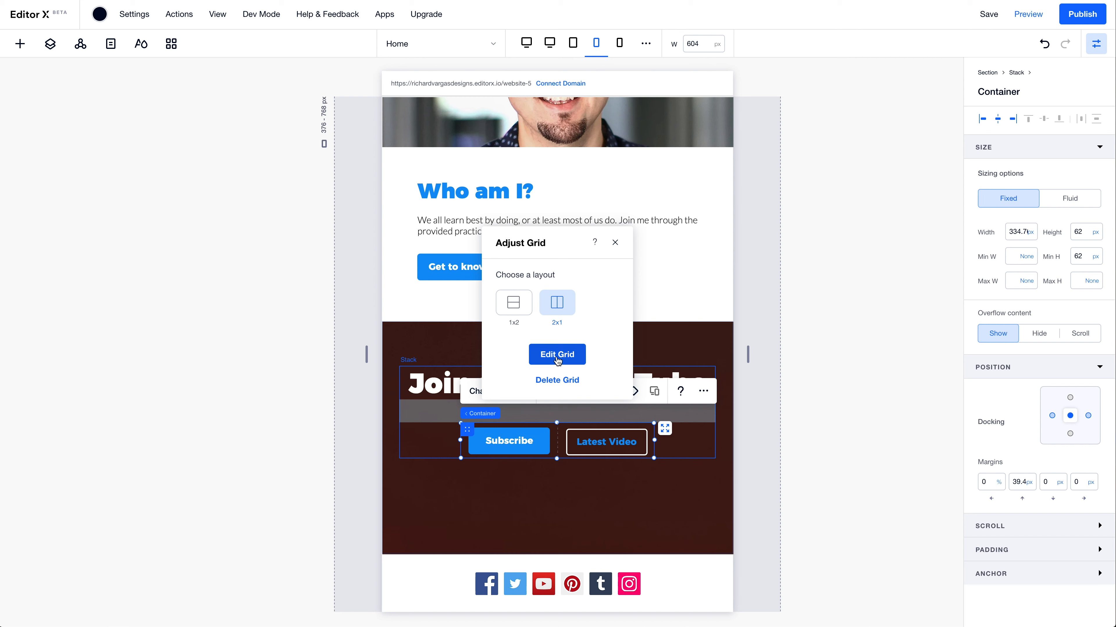
click(514, 303)
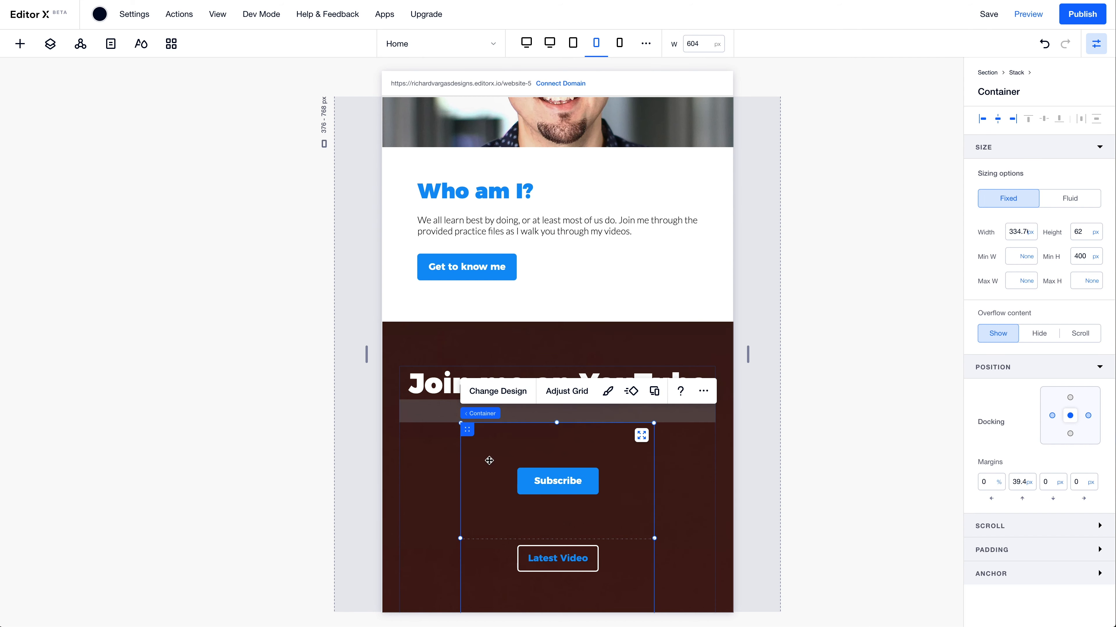
Edit the button container's grid and set the first row's minimum height to auto
click(566, 391)
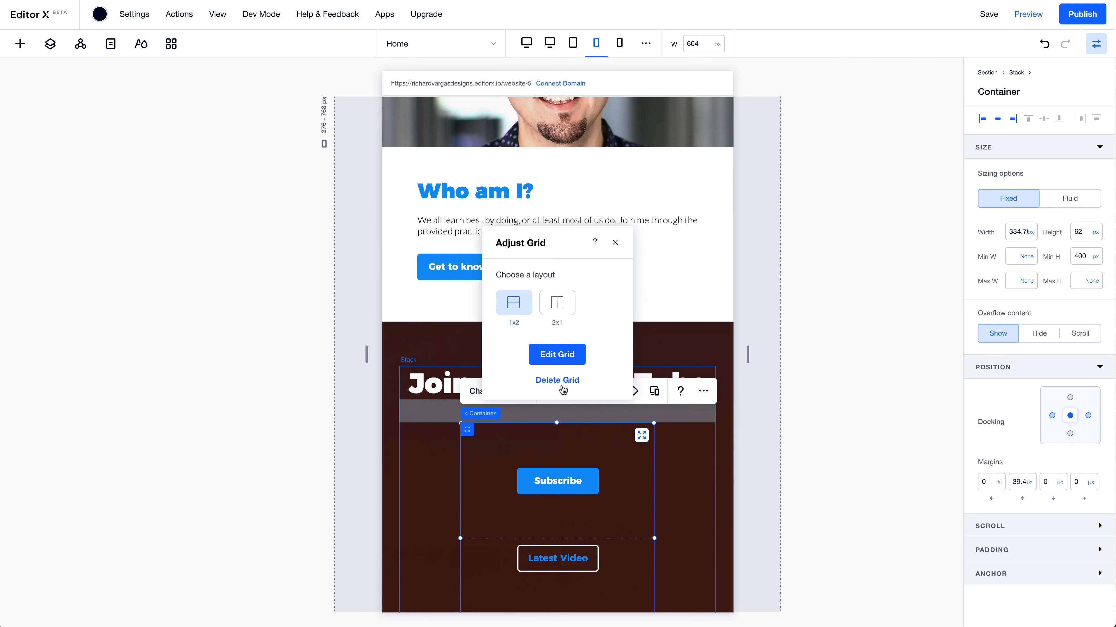
click(549, 355)
click(447, 479)
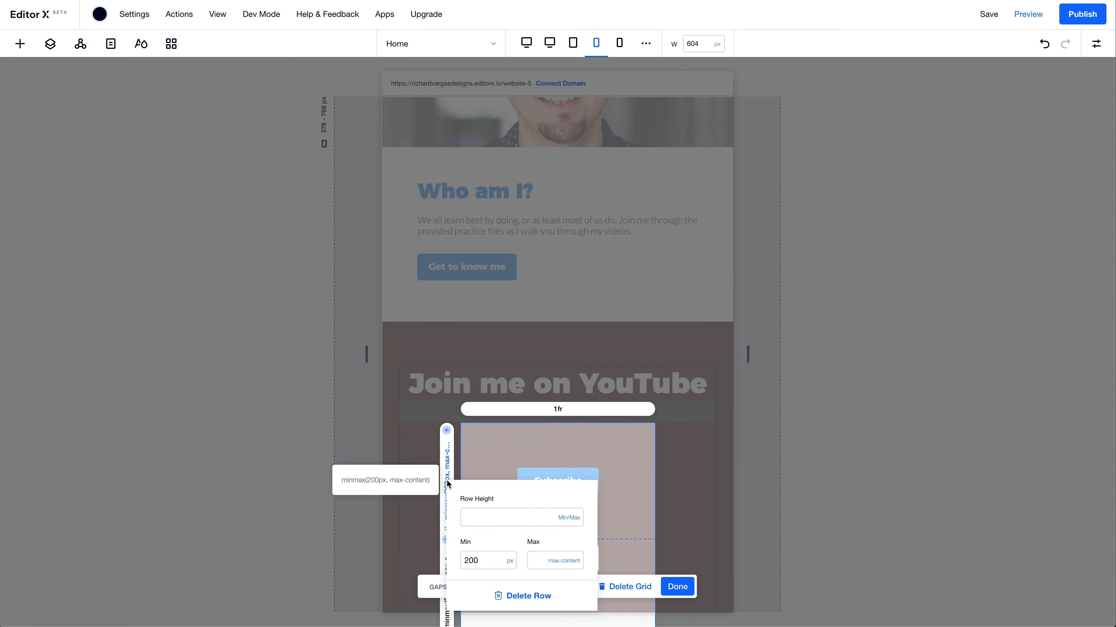
double_click(477, 559)
text(au)
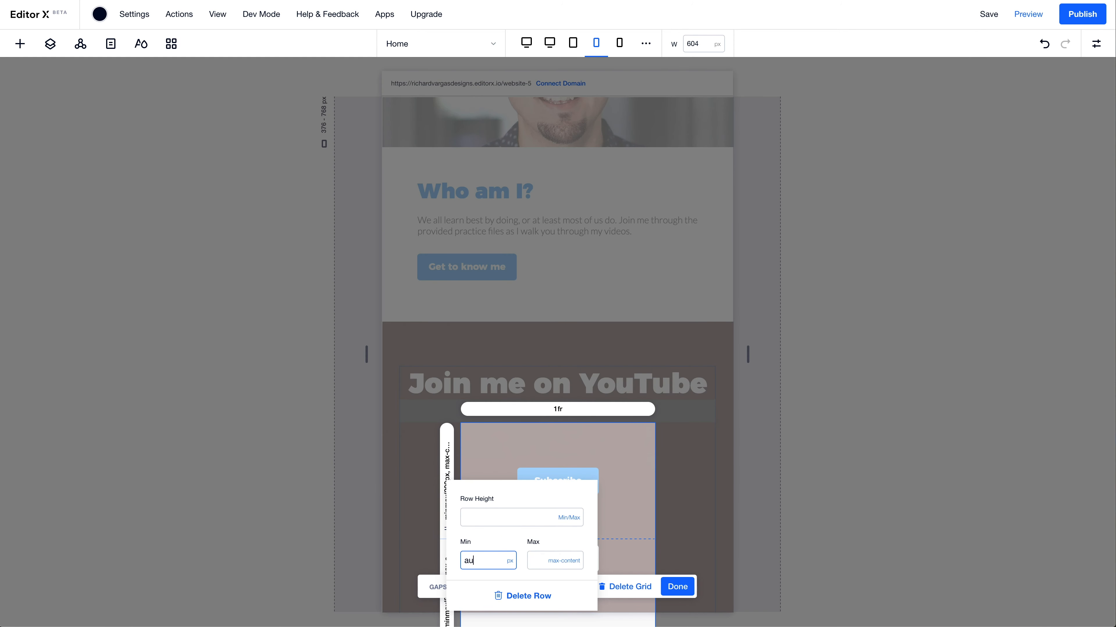
text(to)
key(Return)
click(616, 527)
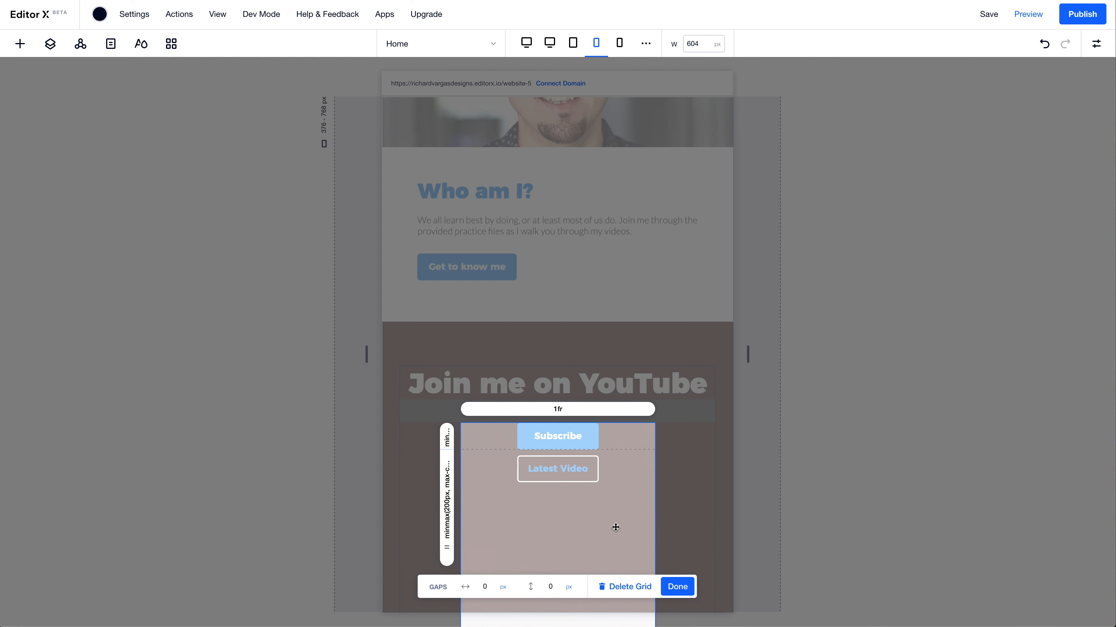
Set the minimum height of the grid's second row, holding Latest Video, to auto
scroll(616, 527, down, 2)
click(446, 413)
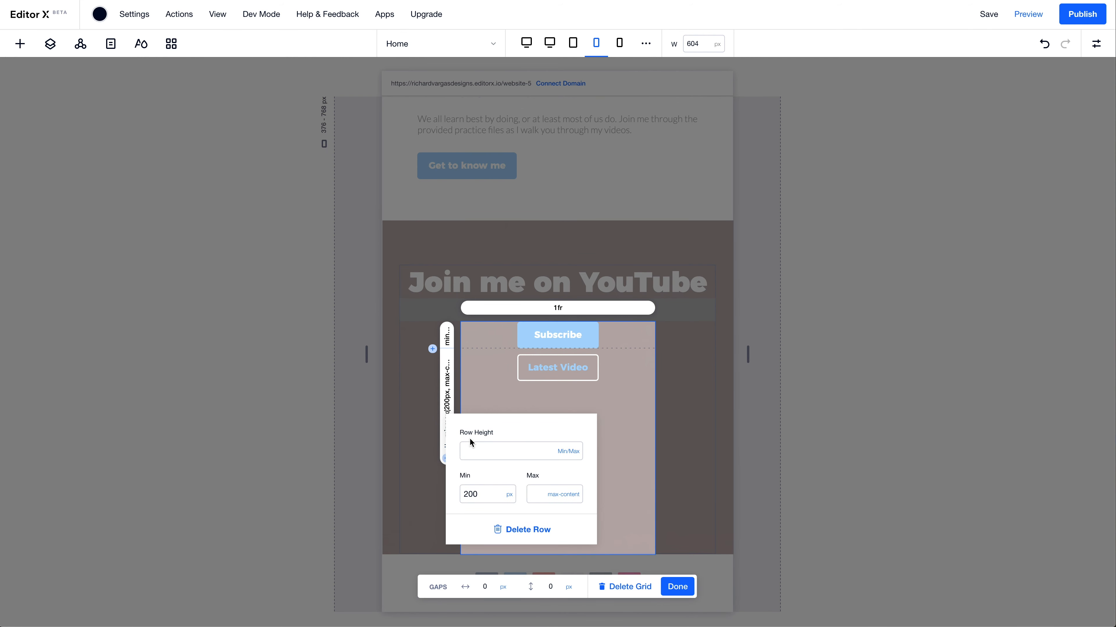
double_click(480, 488)
text(auto)
key(Return)
Set the vertical gap between the two button rows to 20 px and finish editing the grid
click(552, 588)
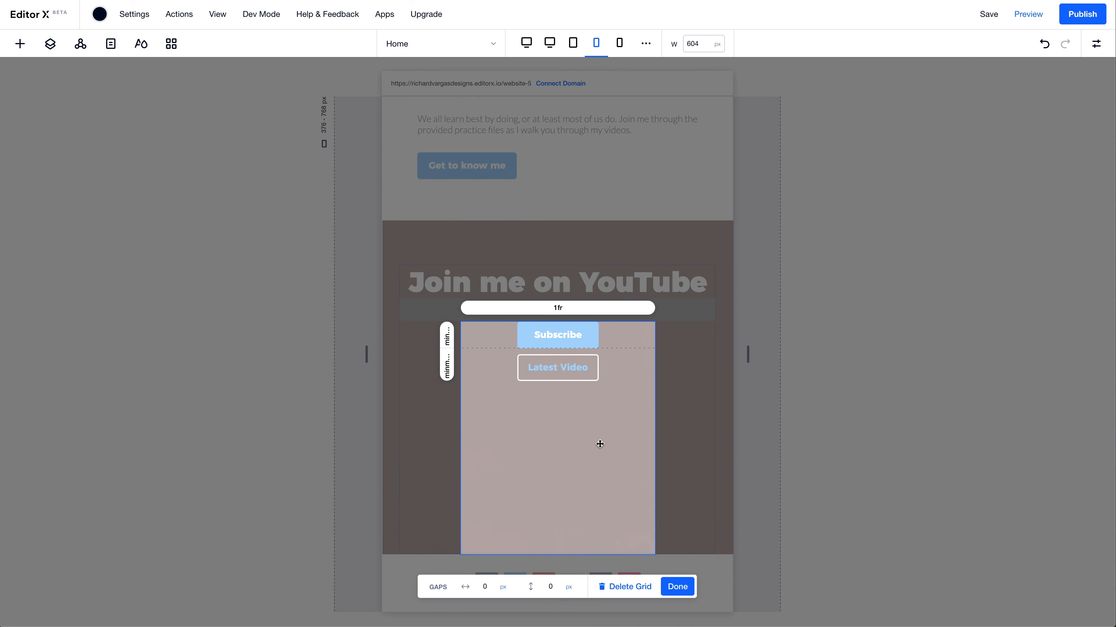
click(552, 588)
text(20)
key(Return)
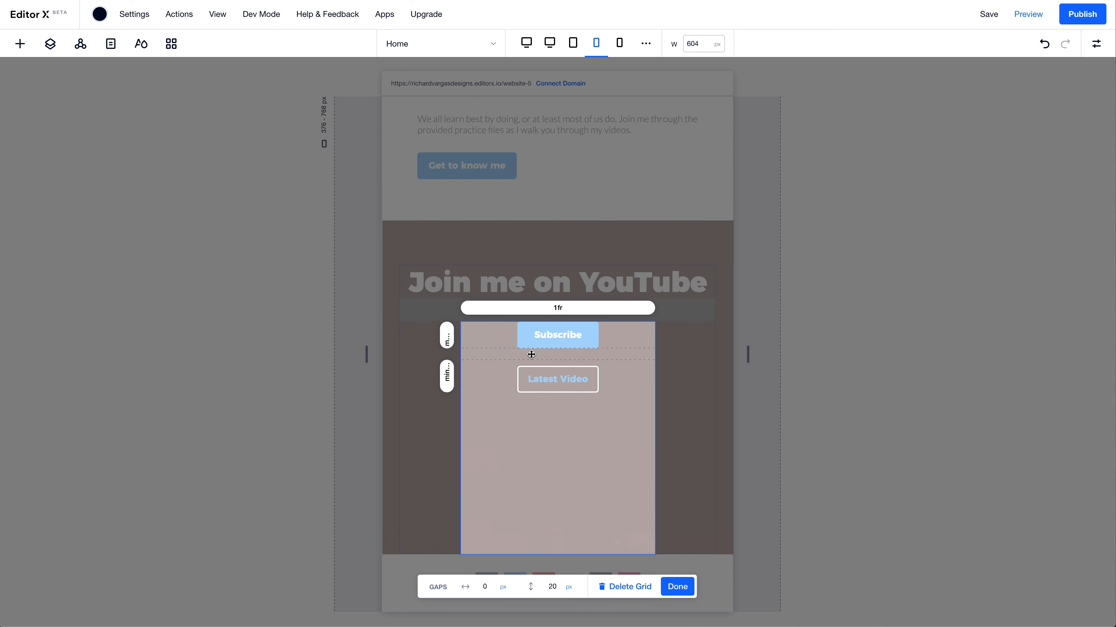
click(677, 588)
Reset the button container's height to Auto and remove its minimum height
click(1098, 45)
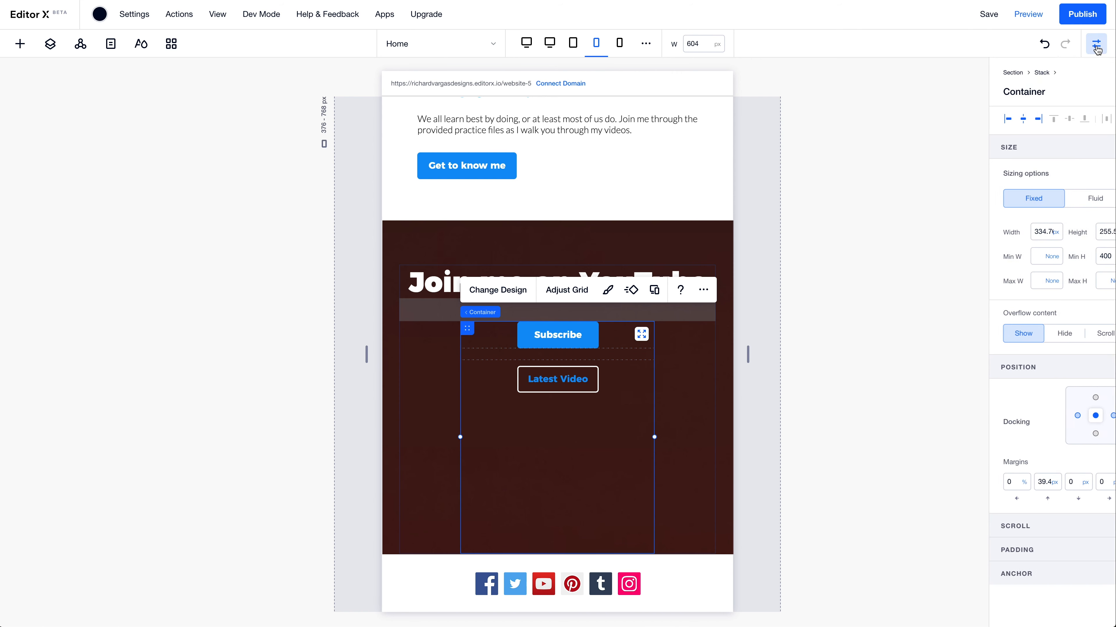
click(1081, 239)
key(BackSpace)
key(Return)
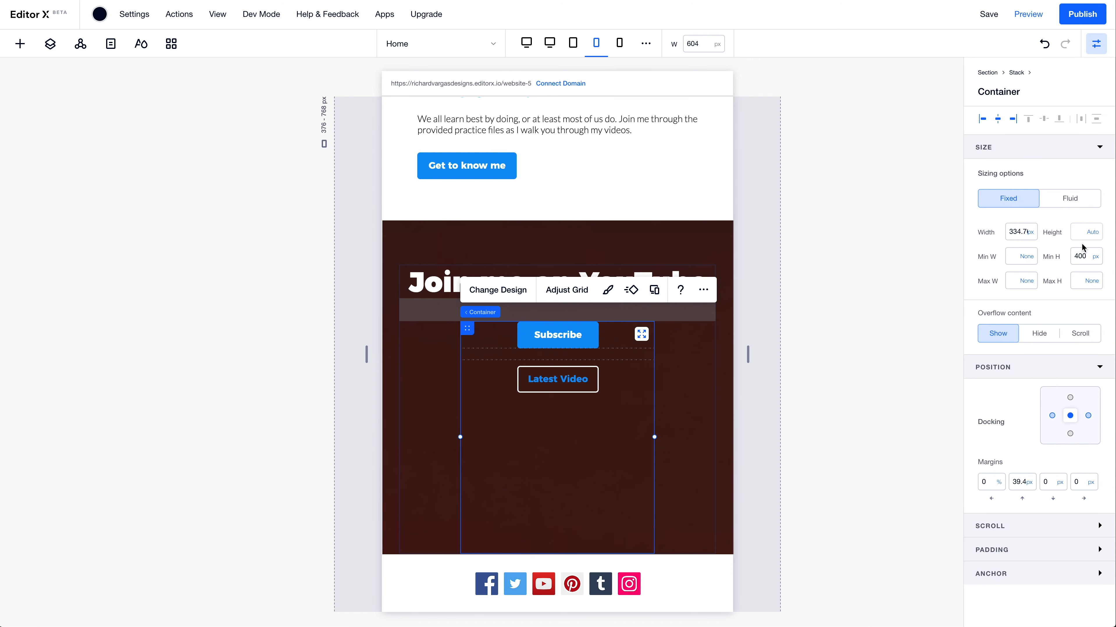
click(1085, 259)
text(0)
key(Return)
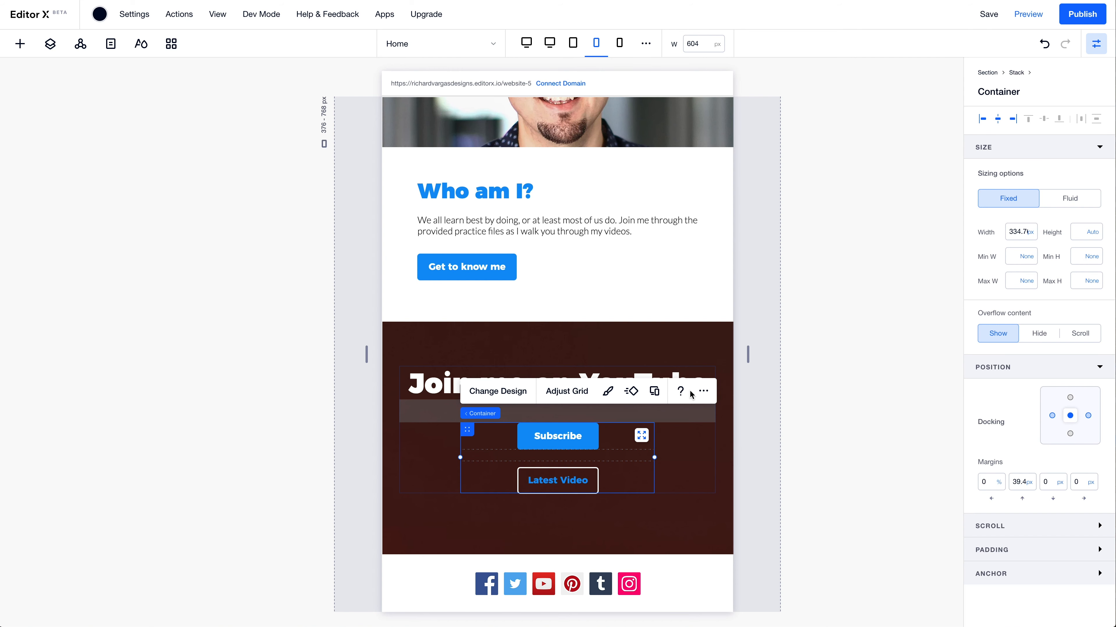
Try a fixed width of 90 px for the container holding the Subscribe and Latest Video buttons
click(737, 387)
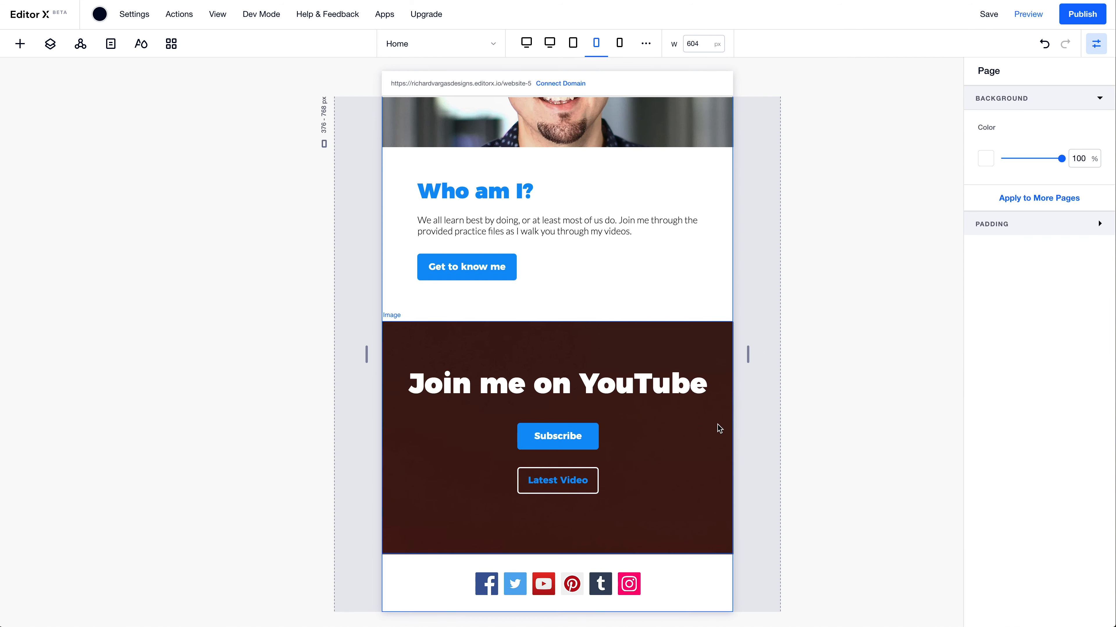
click(719, 425)
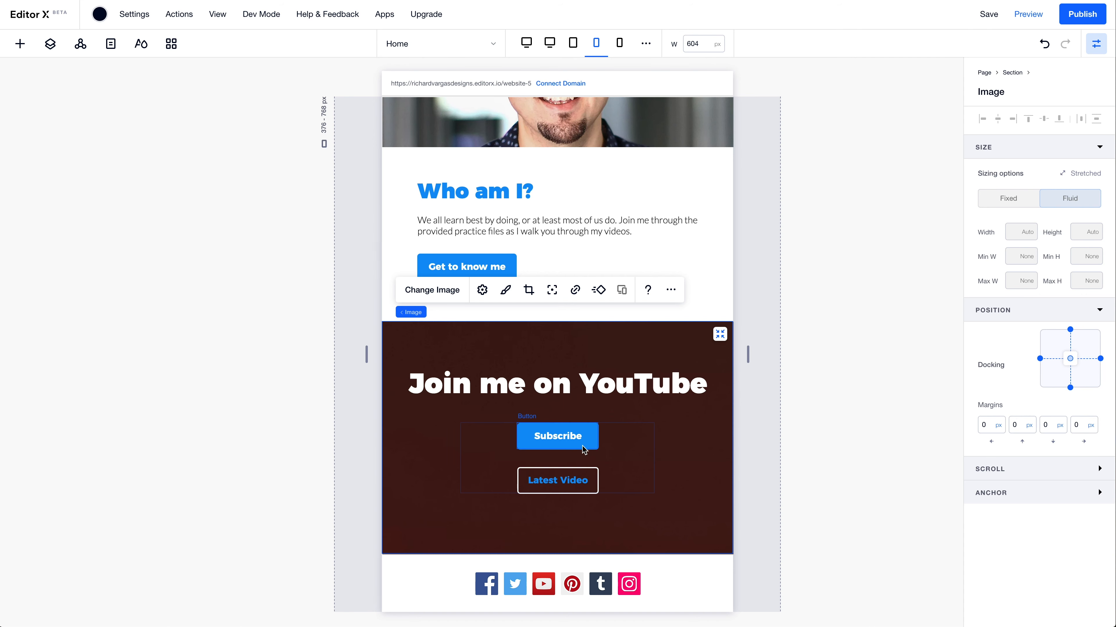
click(582, 456)
click(636, 447)
click(1013, 228)
text(90)
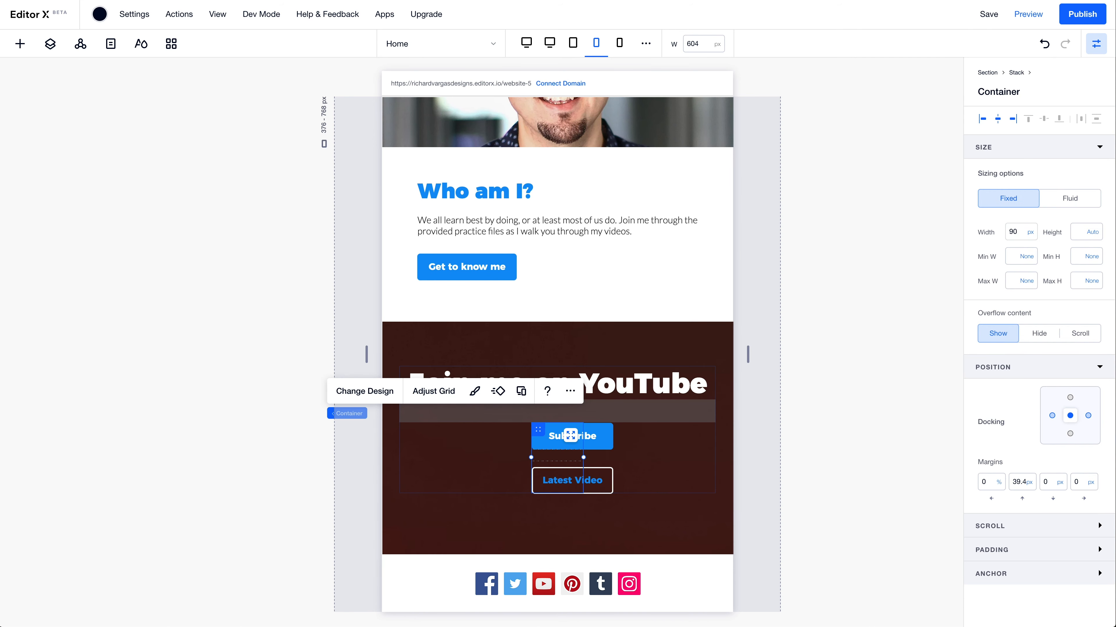
key(Return)
Switch the button container's width unit to percent, try 90%, and settle on a width of 100%
click(1019, 234)
click(1031, 232)
click(1047, 179)
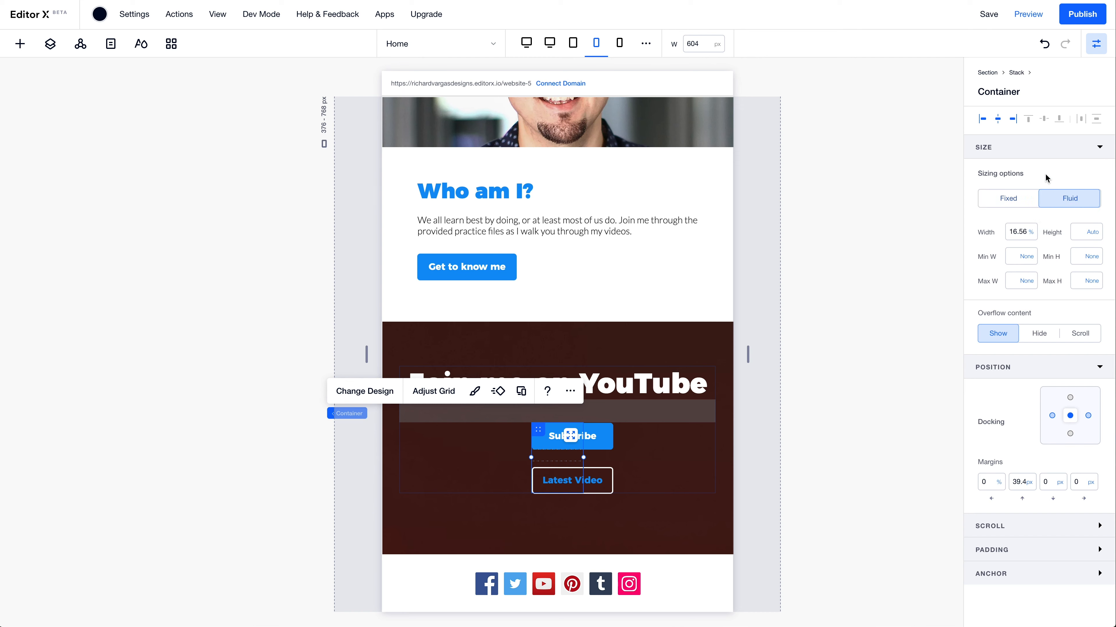
click(1017, 236)
text(90)
key(Return)
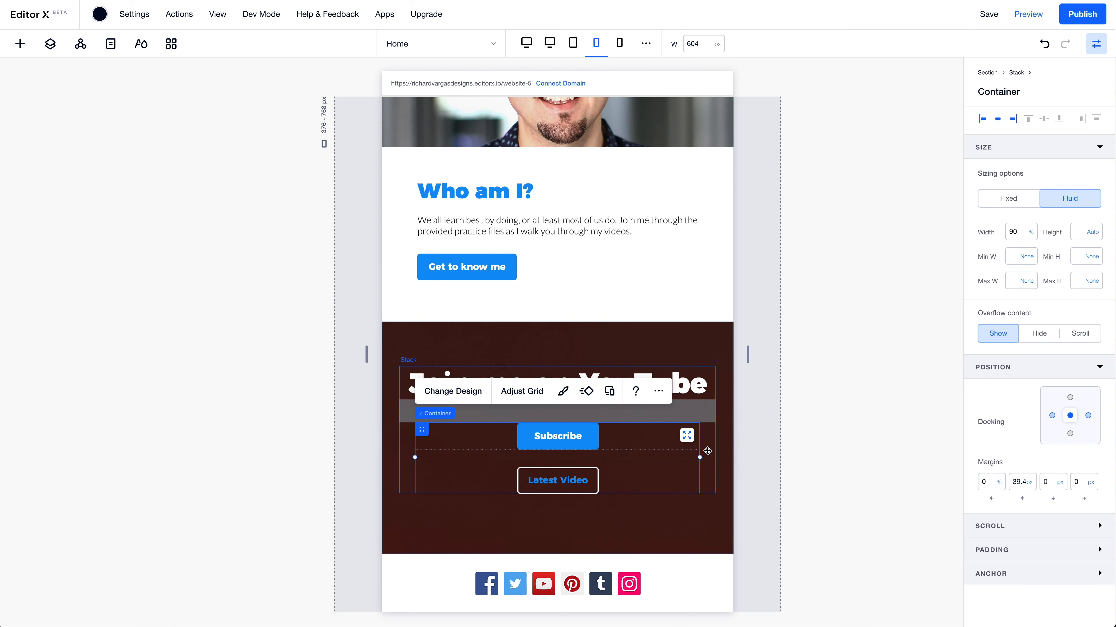
click(1017, 232)
text(100)
key(Return)
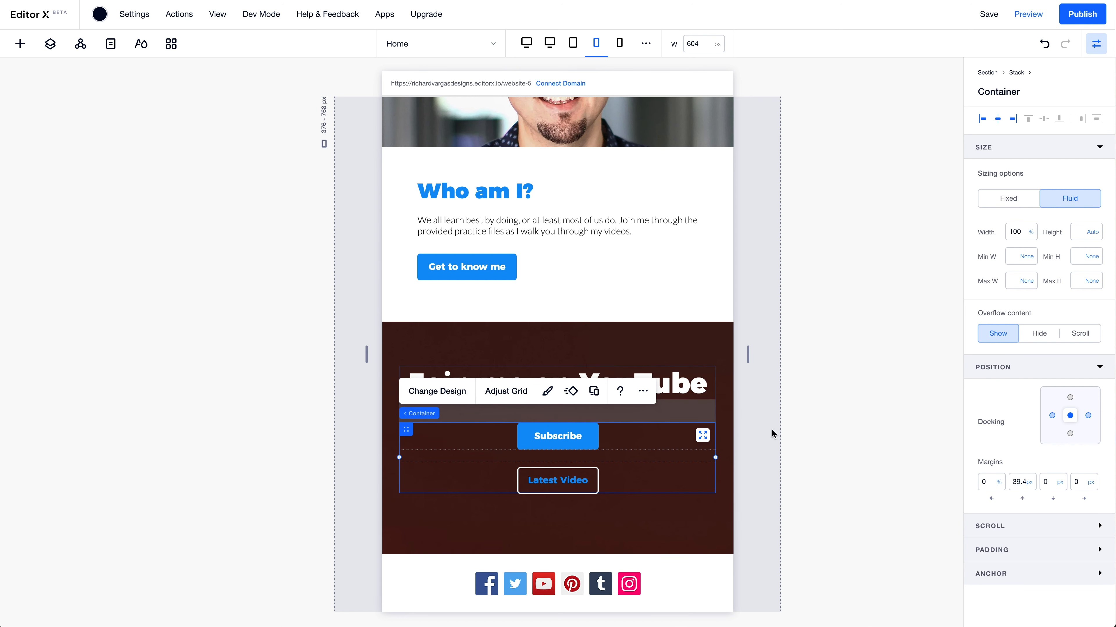
Set the Subscribe button's width to 100% of its container
click(580, 436)
click(1011, 230)
text(100%)
key(Return)
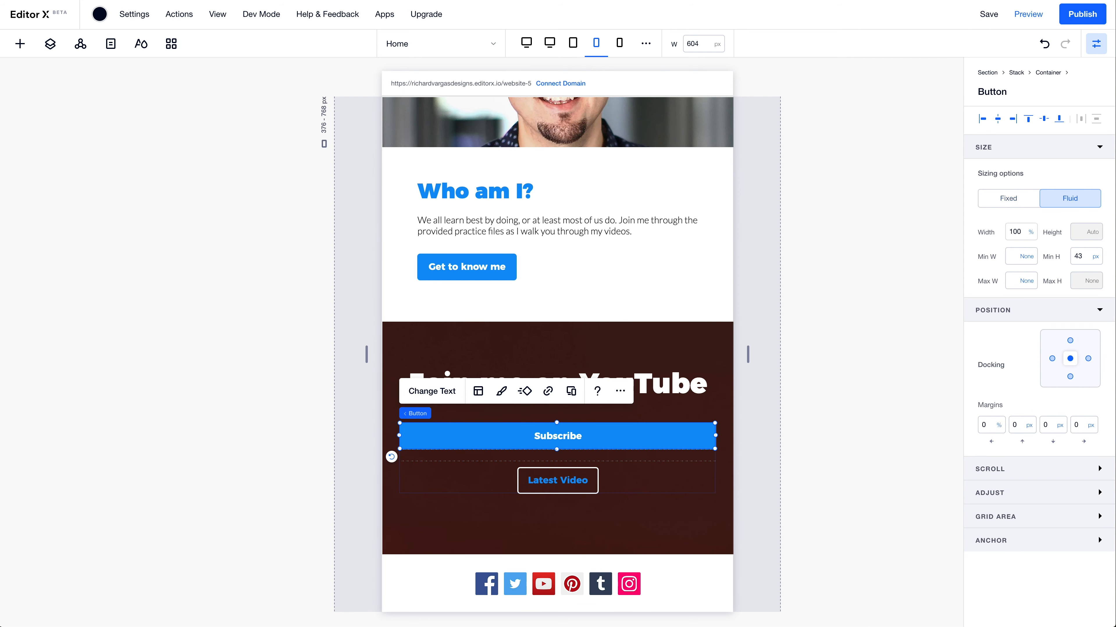
Set the Latest Video button's width to 100% of its container
click(592, 478)
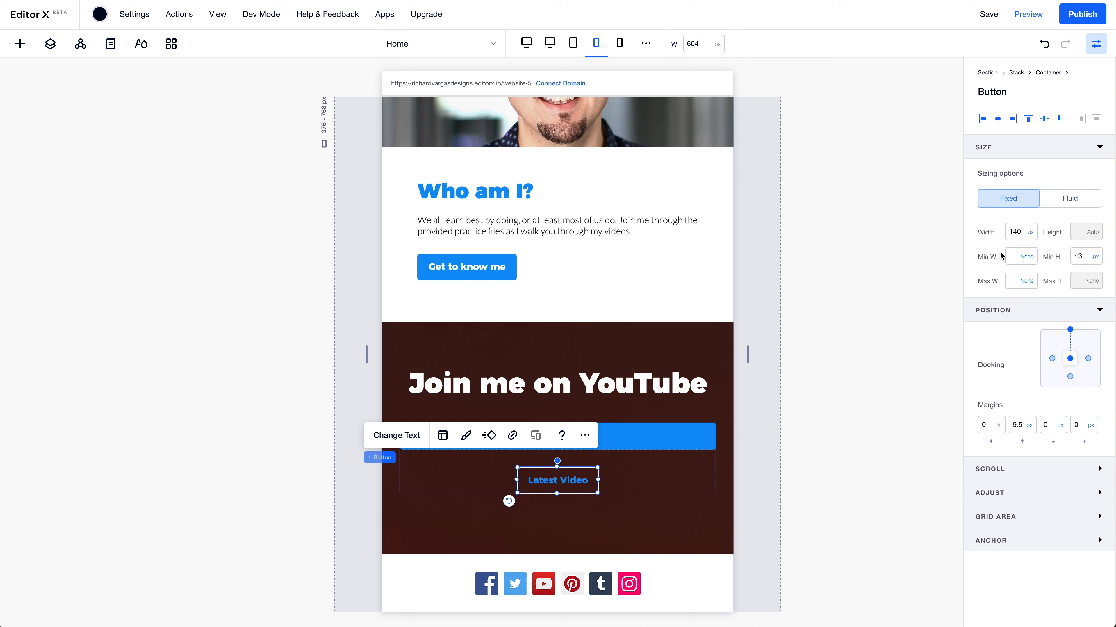
click(1015, 230)
text(100%)
key(Return)
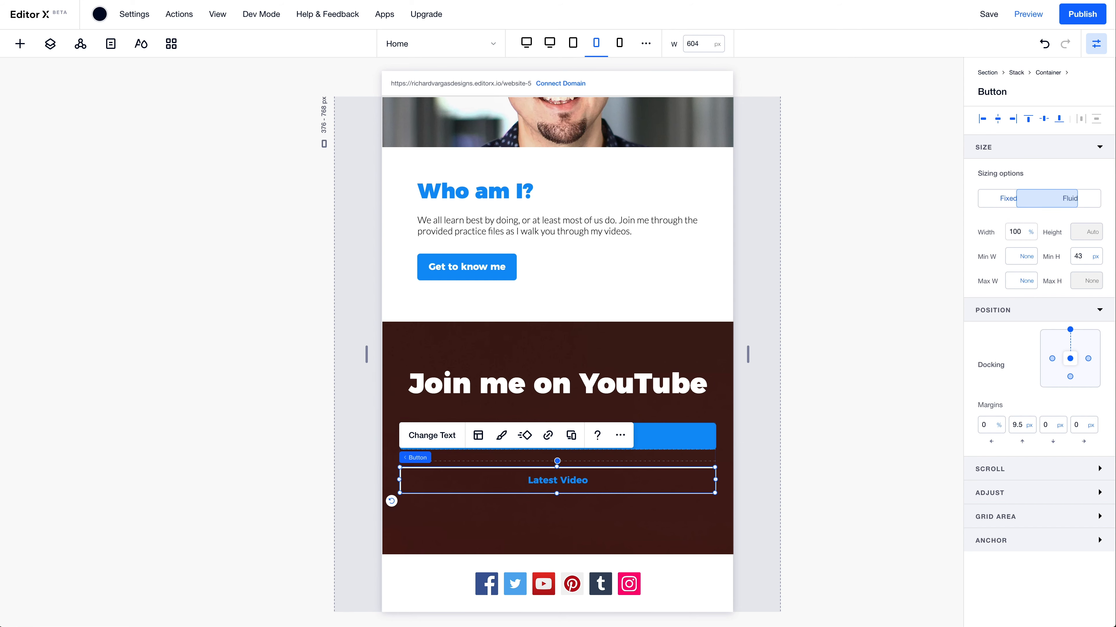
click(823, 361)
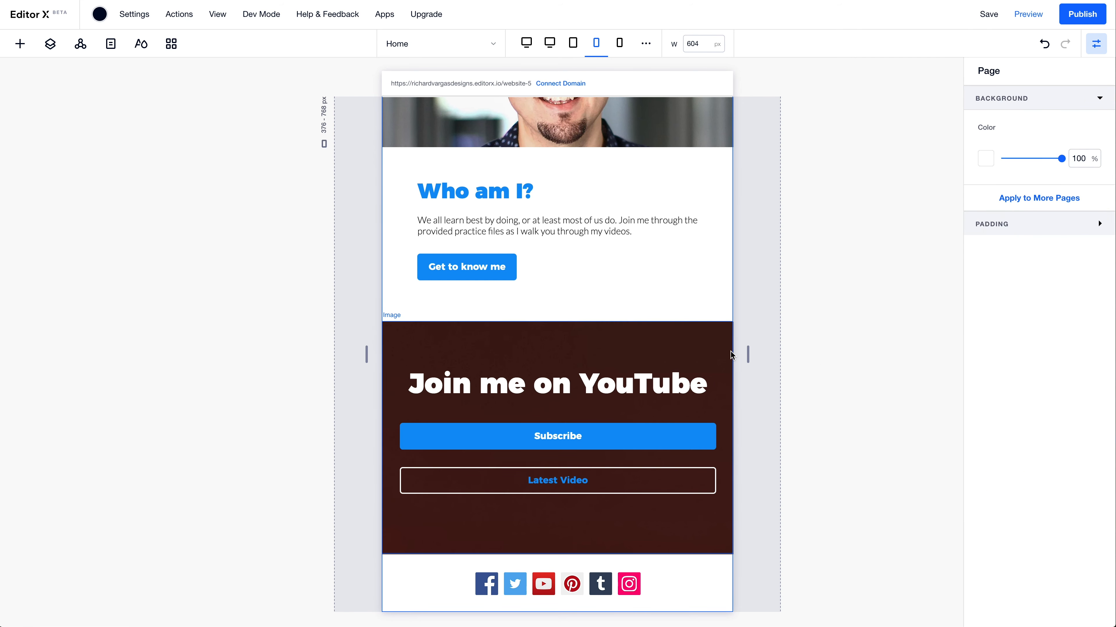
Narrow the page to about 438 px and vertically center the "Join me on YouTube" stack in its section
drag(748, 354, 701, 355)
scroll(615, 396, down, 2)
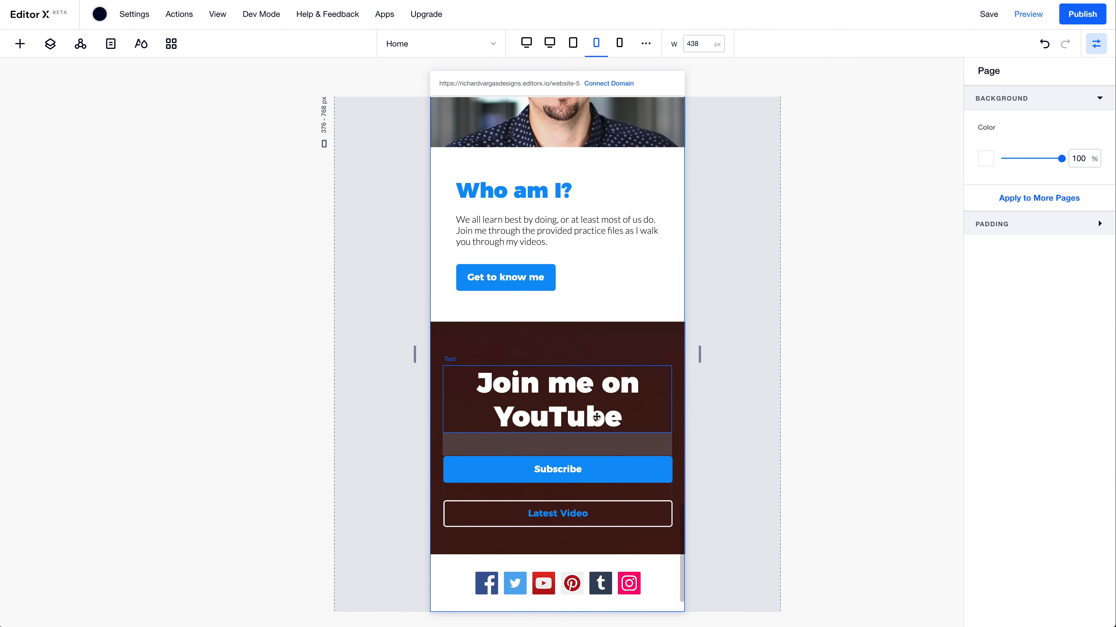
click(619, 406)
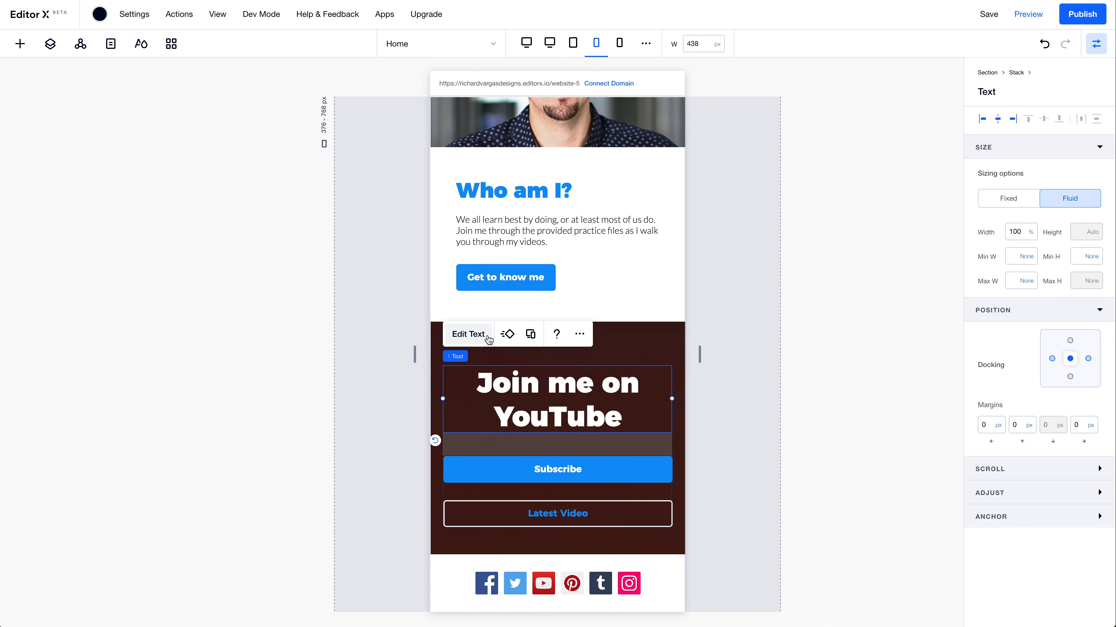
click(484, 356)
click(1039, 119)
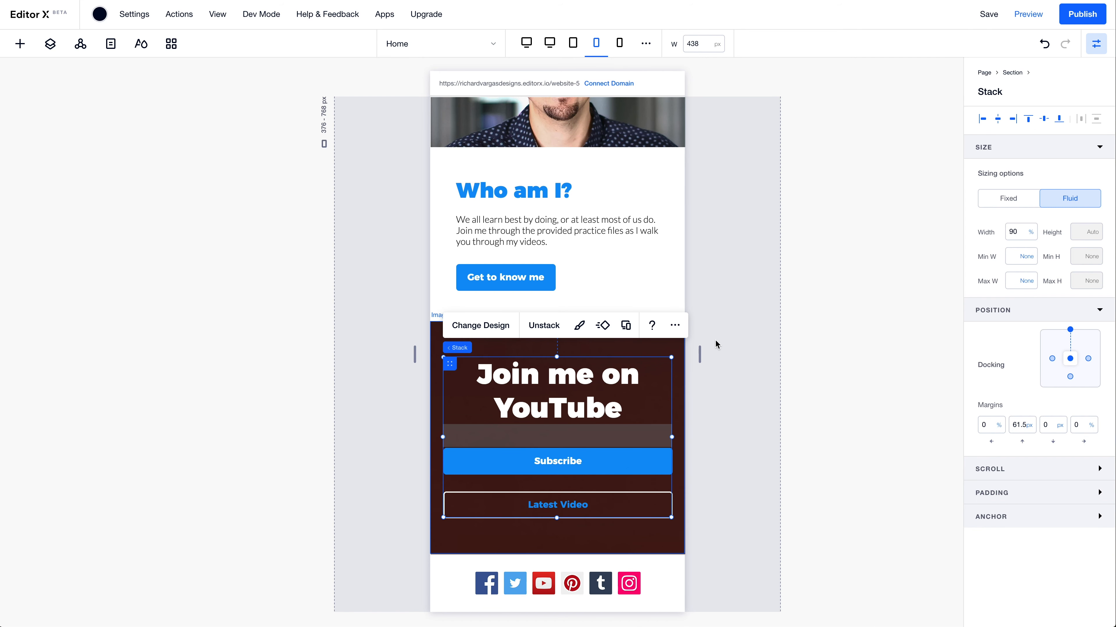
Check the "Join me on YouTube" section at the smallest phone breakpoint and at desktop widths, ending on the largest desktop breakpoint
drag(702, 356, 652, 361)
click(620, 43)
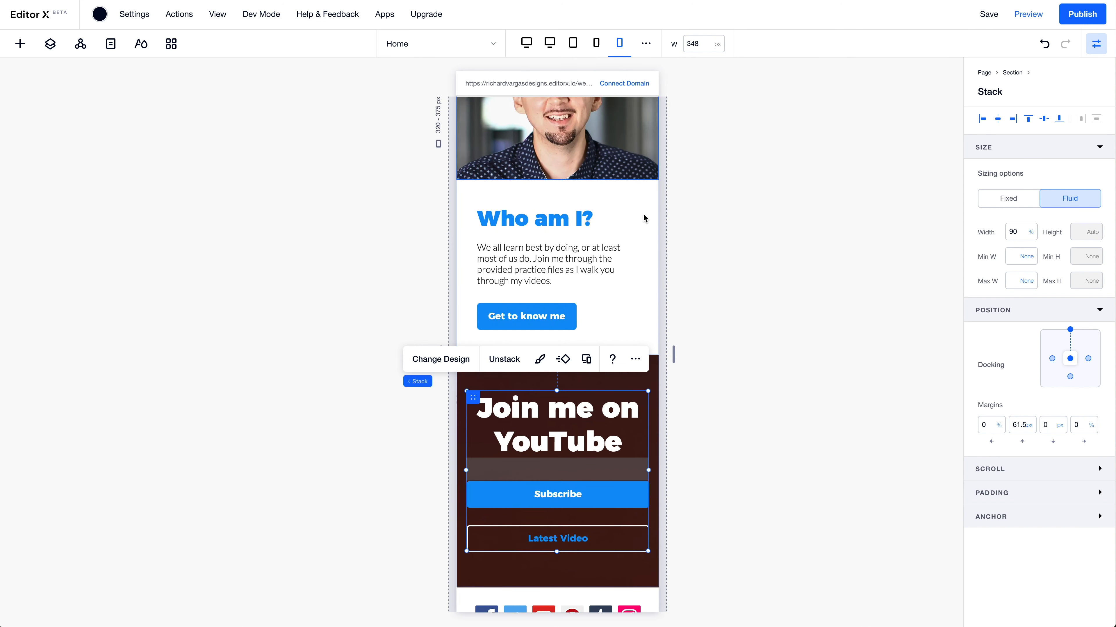
drag(674, 363, 1014, 362)
scroll(447, 431, left, 2)
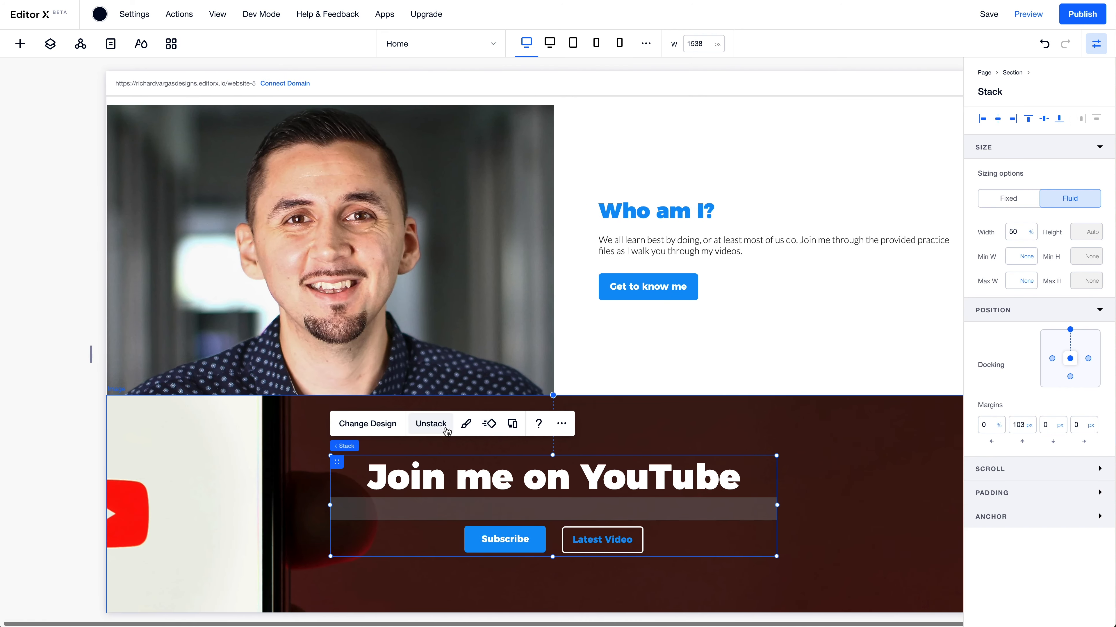
scroll(604, 441, down, 2)
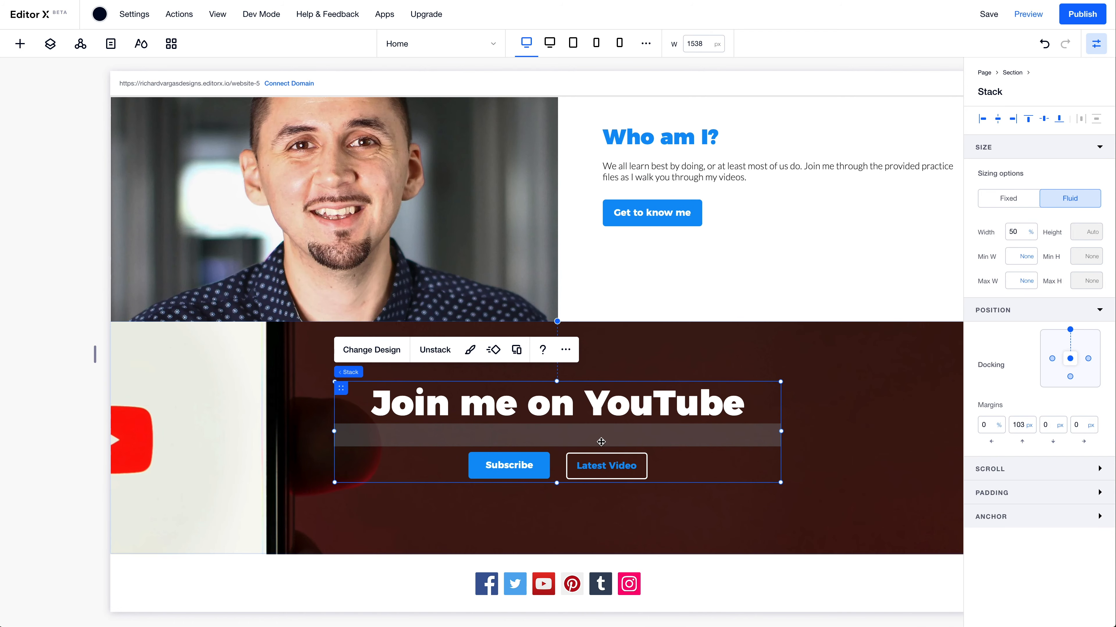
click(526, 43)
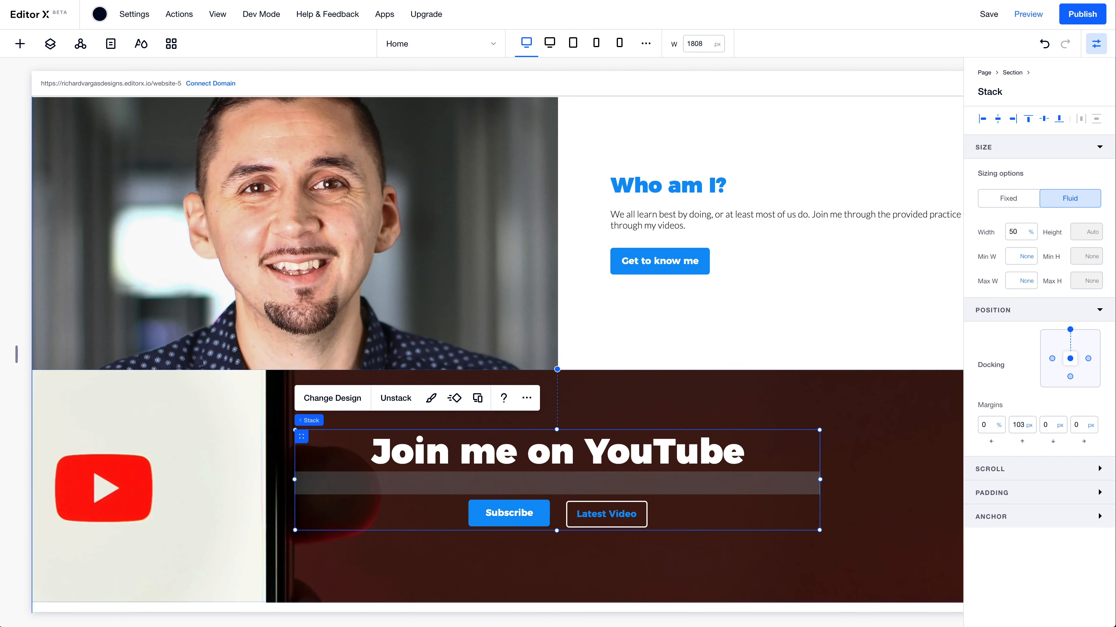
Delete the multicolored social bar from the master footer and select the empty footer
click(1096, 49)
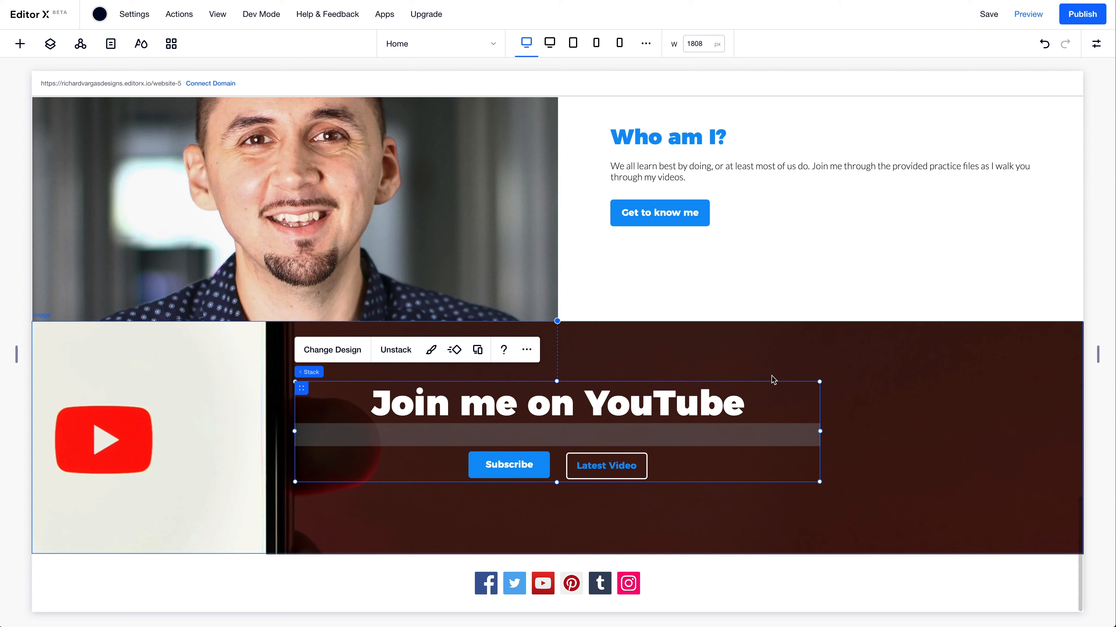
click(596, 589)
key(Delete)
click(595, 588)
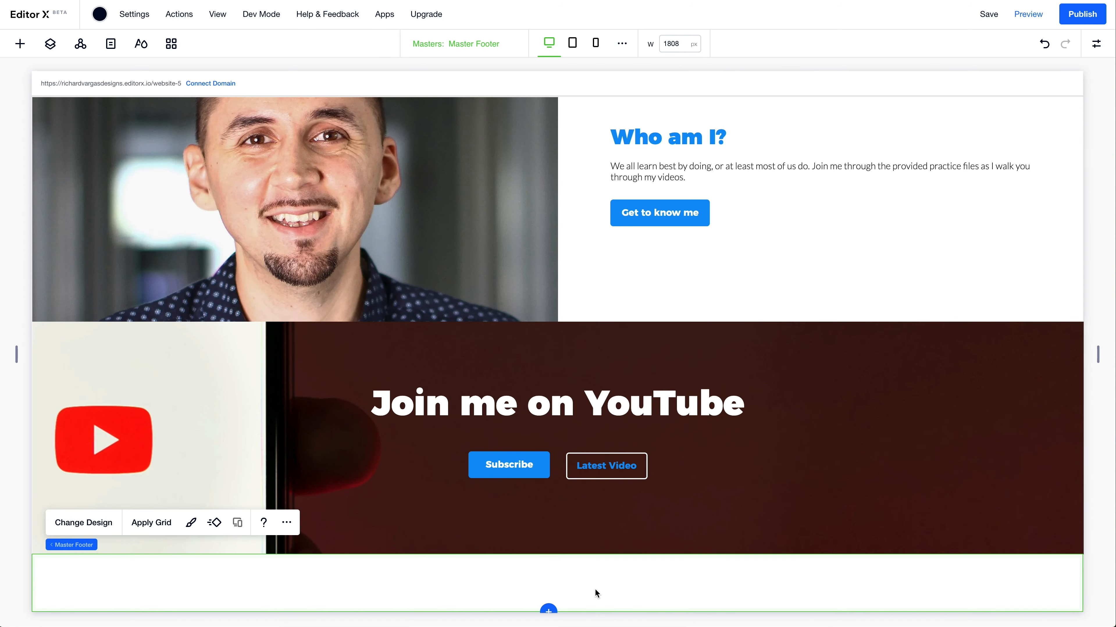
Add a social bar with round black icons to the master footer and center it horizontally
click(20, 44)
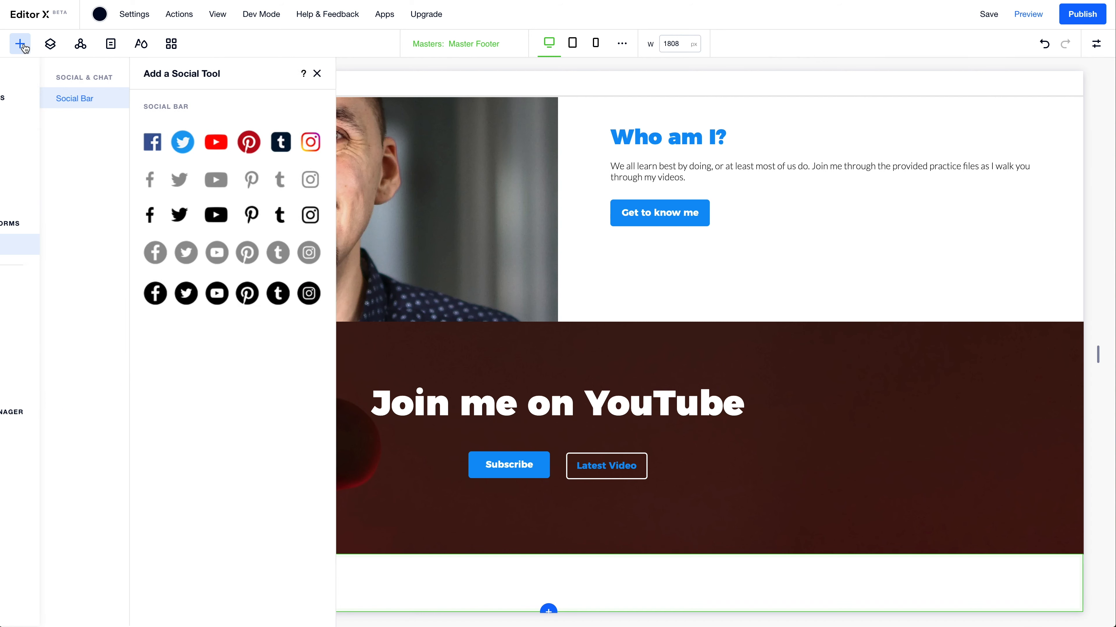
click(50, 242)
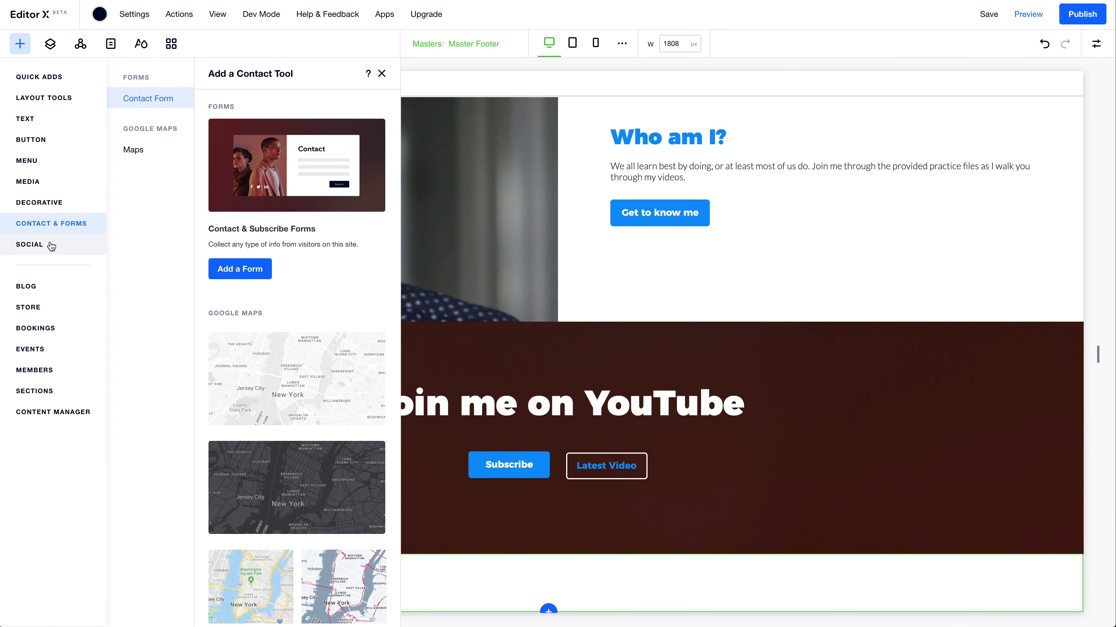
drag(304, 288, 571, 577)
click(1097, 45)
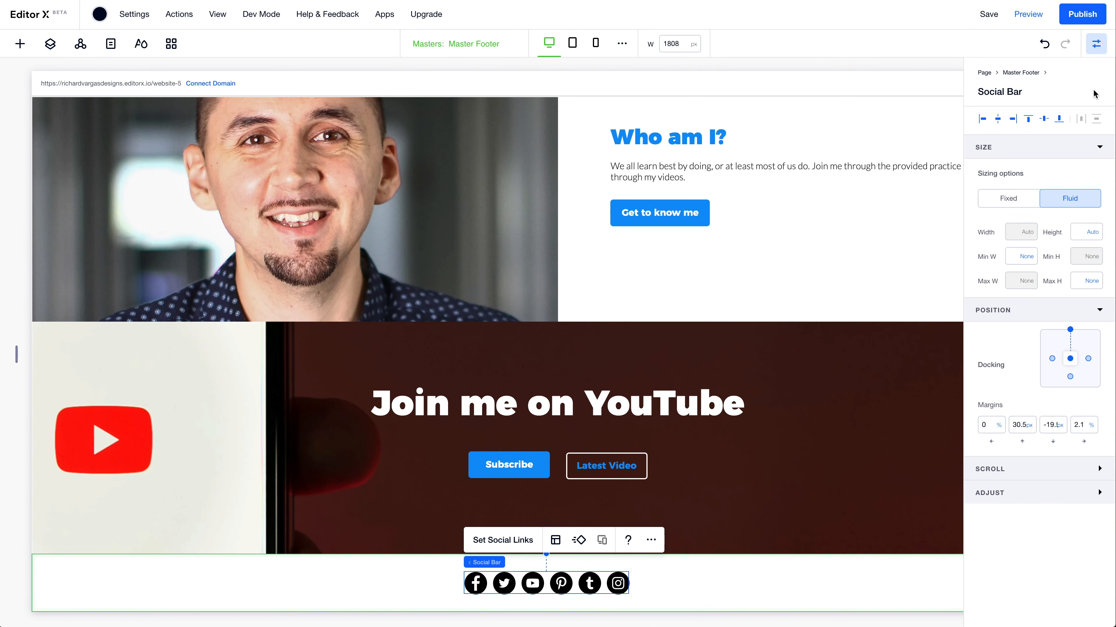
click(1000, 119)
Remove the Instagram, Tumblr and Pinterest icons from the footer's social bar and apply the change
click(538, 549)
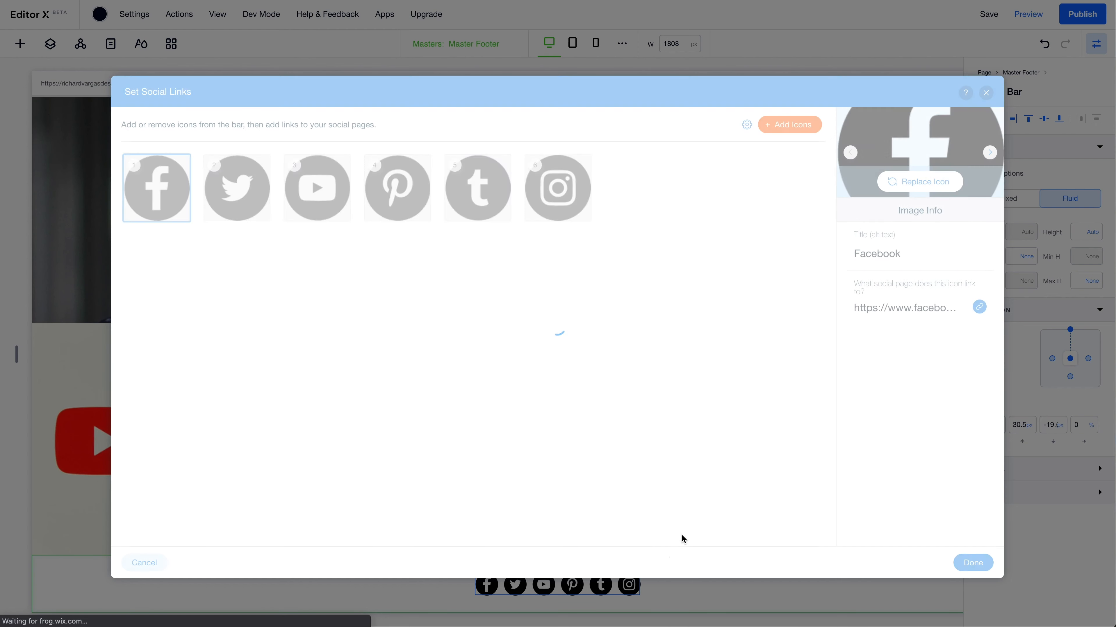
click(559, 220)
click(503, 215)
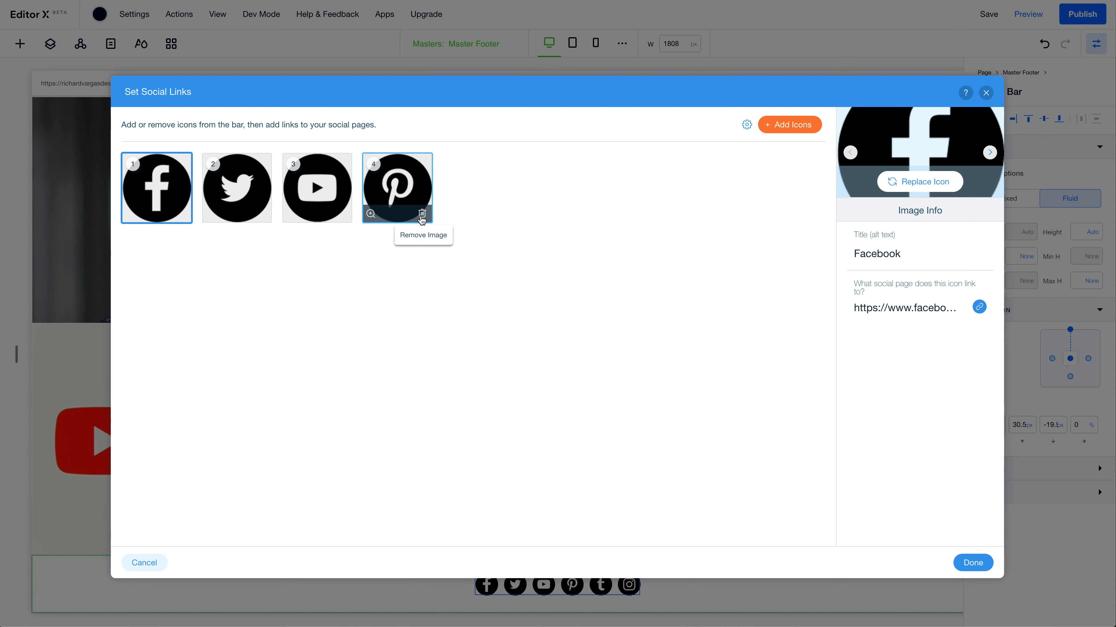
click(423, 214)
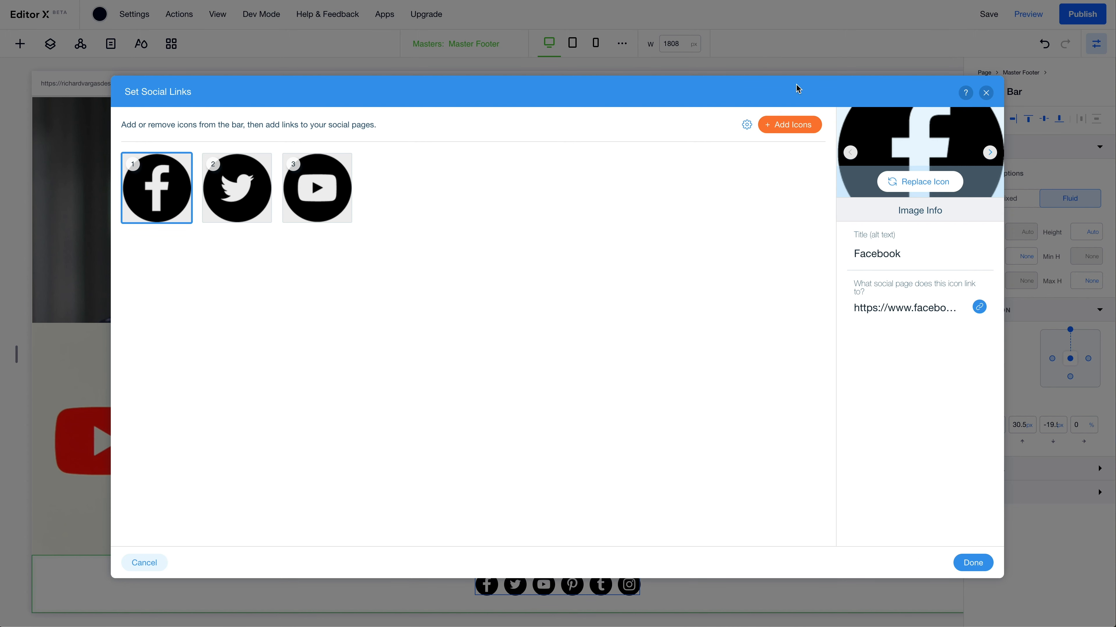
click(974, 563)
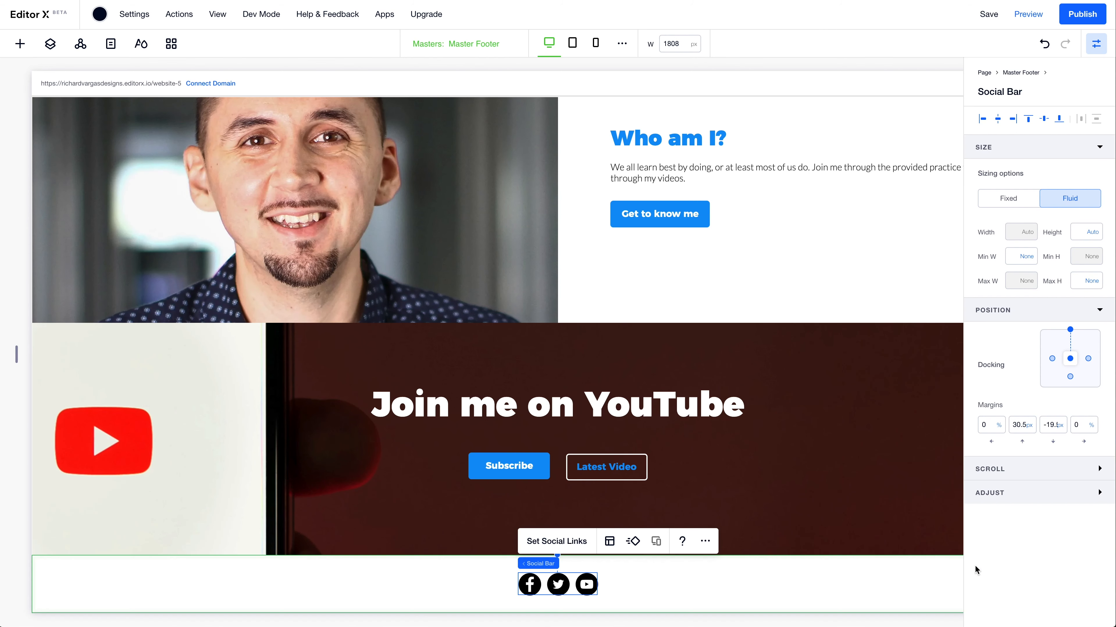
Fill the master footer's background with the blue #0F94F6 at full opacity
click(624, 587)
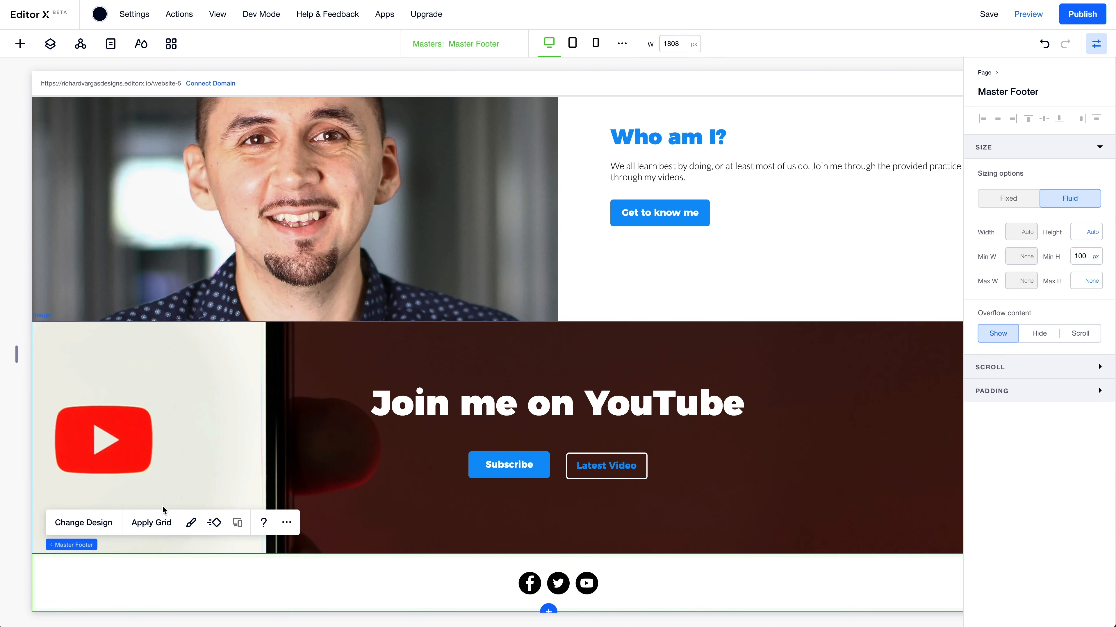
click(193, 522)
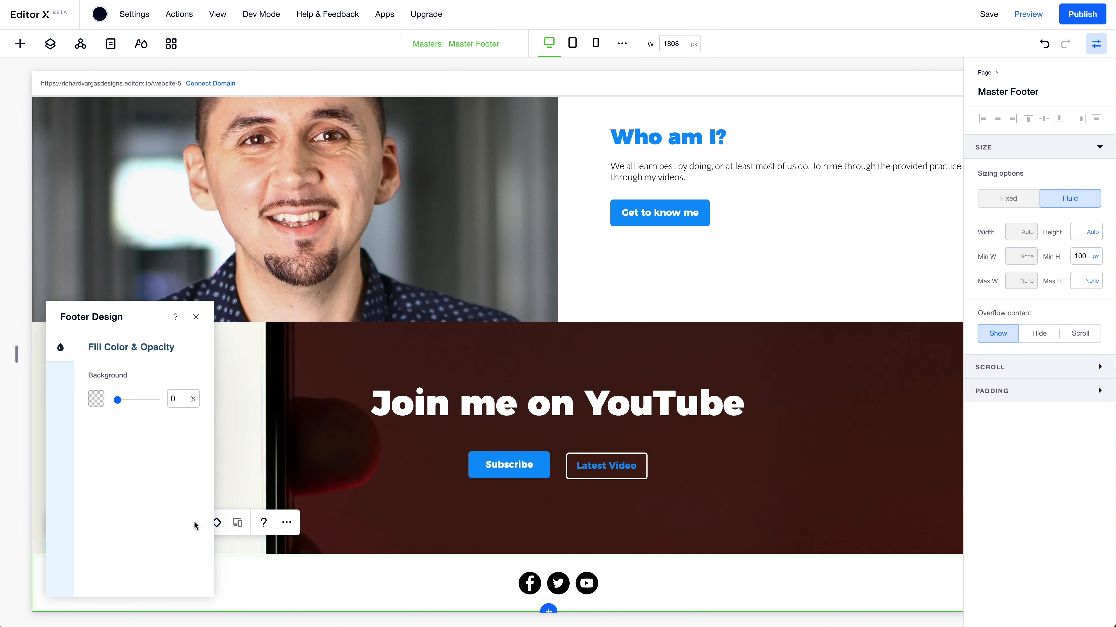
drag(117, 400, 198, 401)
click(95, 401)
click(202, 591)
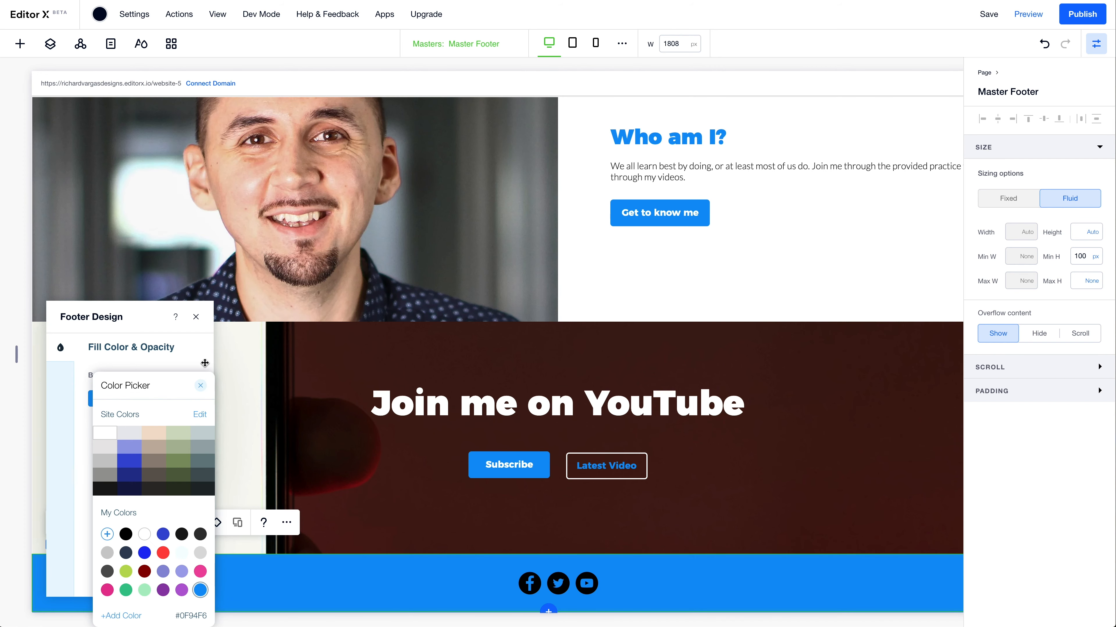
click(201, 385)
click(197, 319)
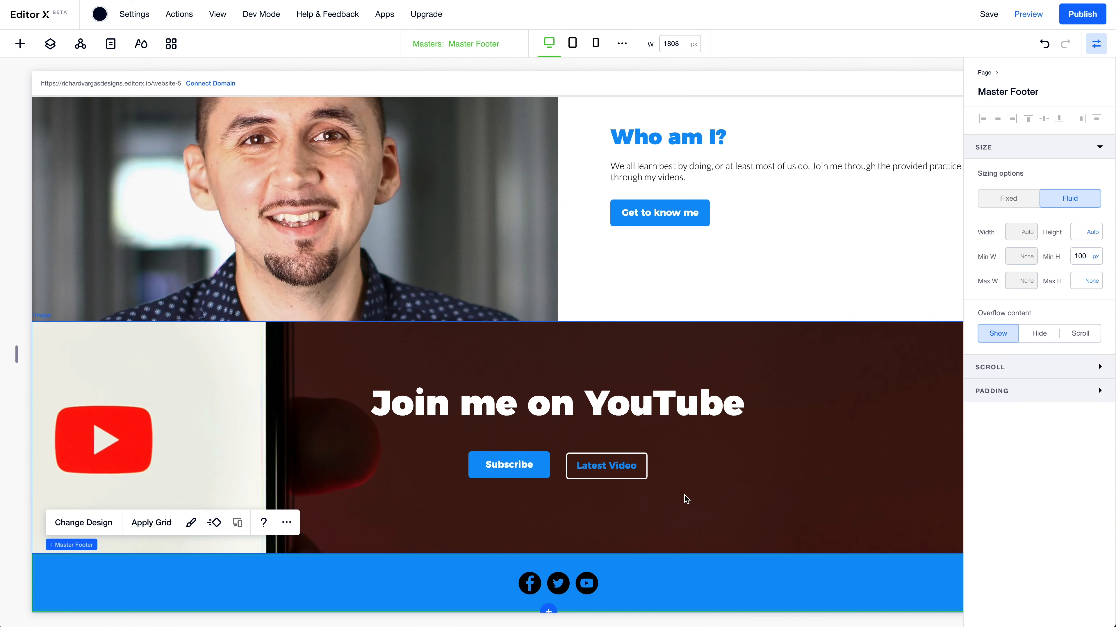
Leave the master footer and save the site
click(729, 539)
scroll(731, 542, right, 1)
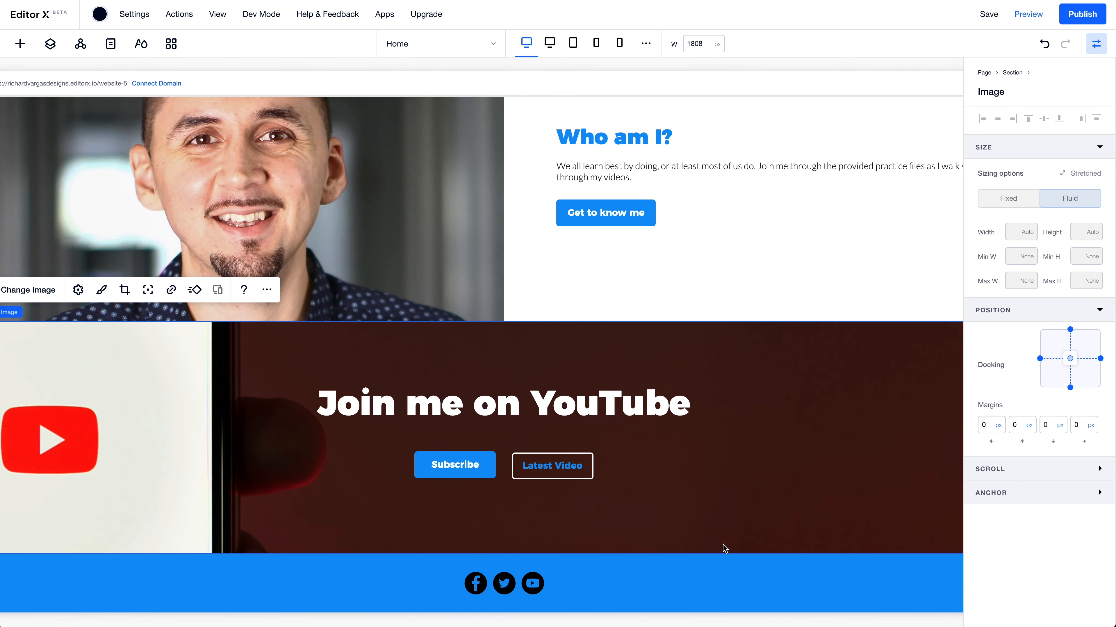
scroll(832, 477, left, 1)
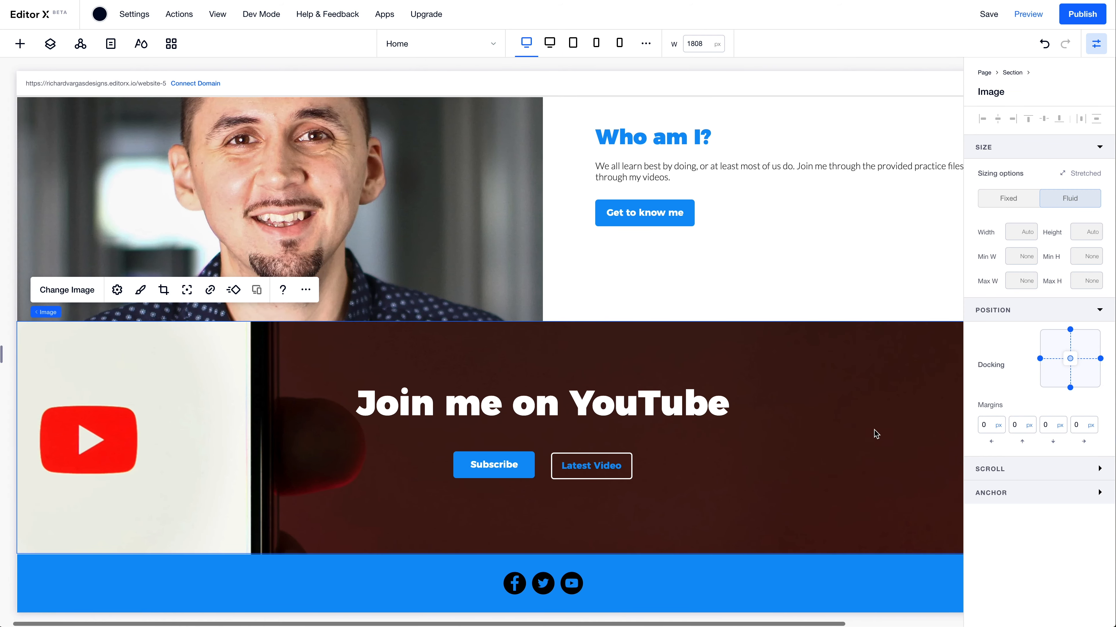
click(1093, 44)
click(991, 17)
Review the finished home page's sections at a phone width of about 616 px and a desktop width of about 1616 px
drag(1099, 354, 747, 375)
scroll(650, 376, down, 15)
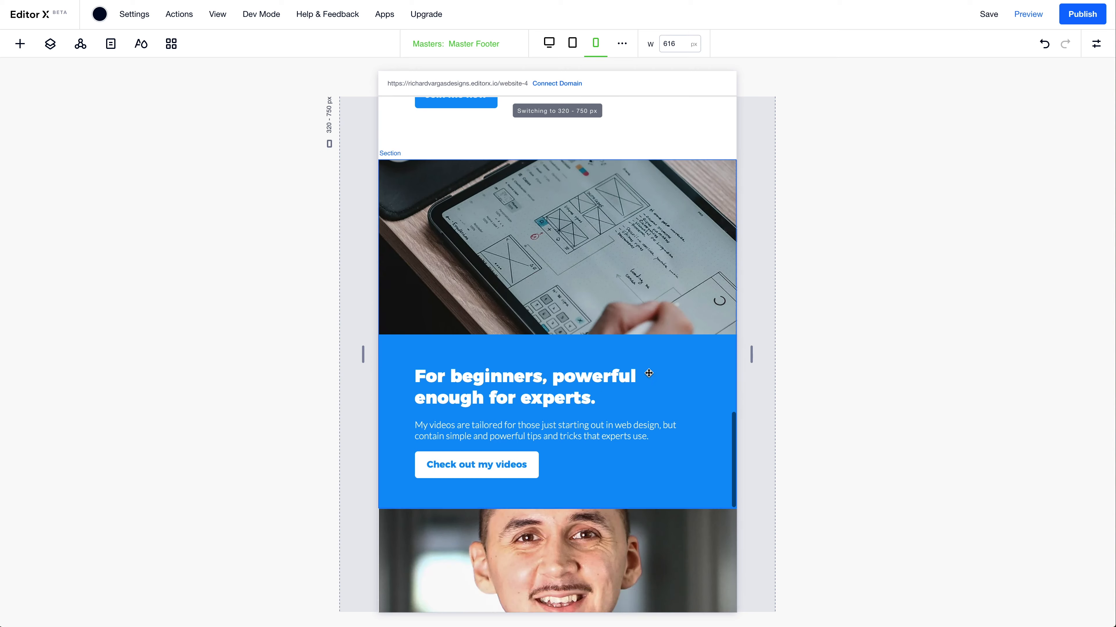
drag(752, 358, 1043, 354)
scroll(873, 349, up, 10)
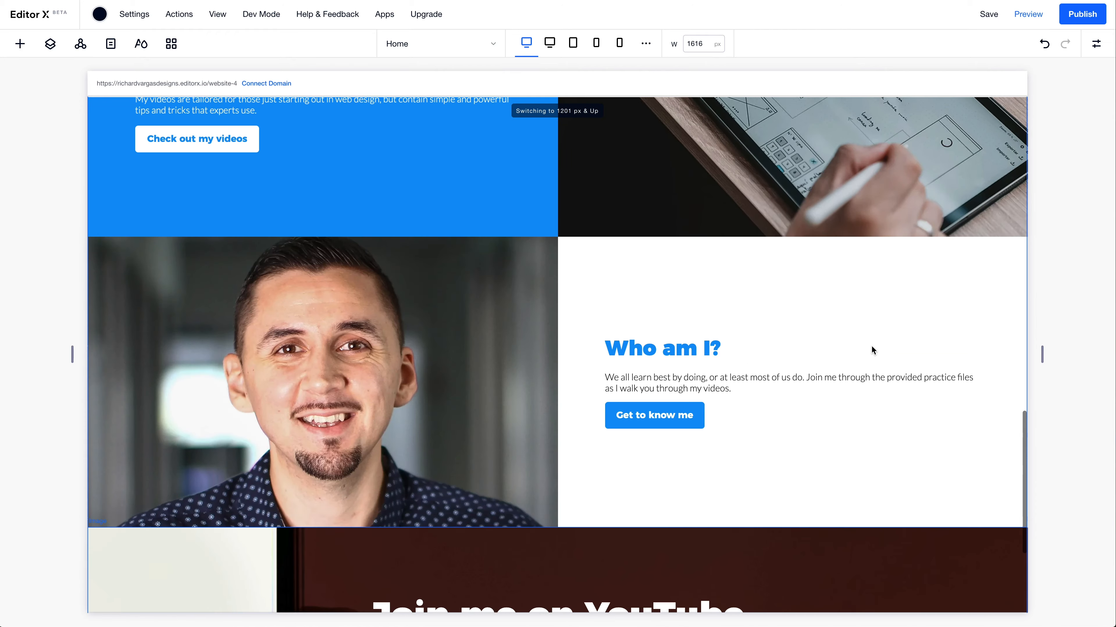
scroll(873, 349, up, 10)
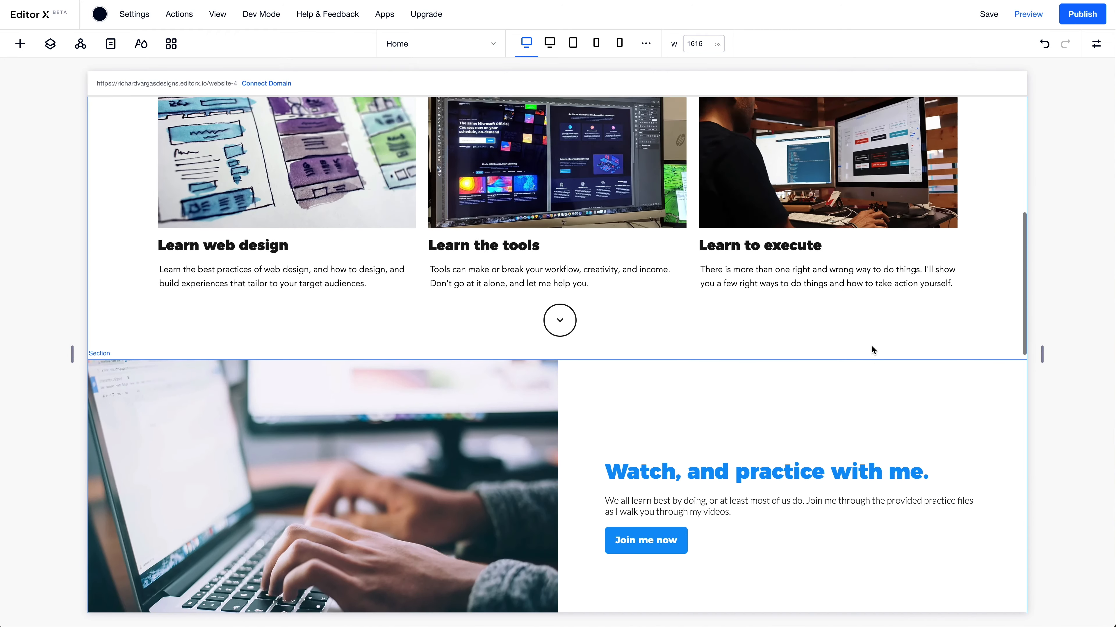
Review the desktop home page from the hero section to the footer, and narrow the canvas to check how the layout adapts
scroll(873, 350, down, 5)
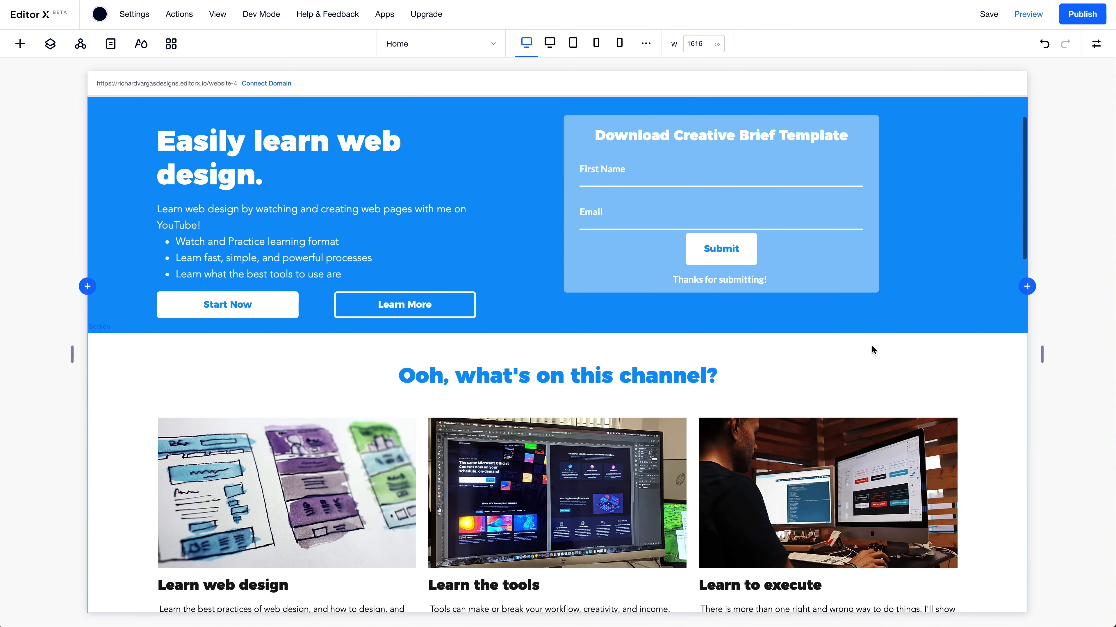
scroll(873, 350, down, 10)
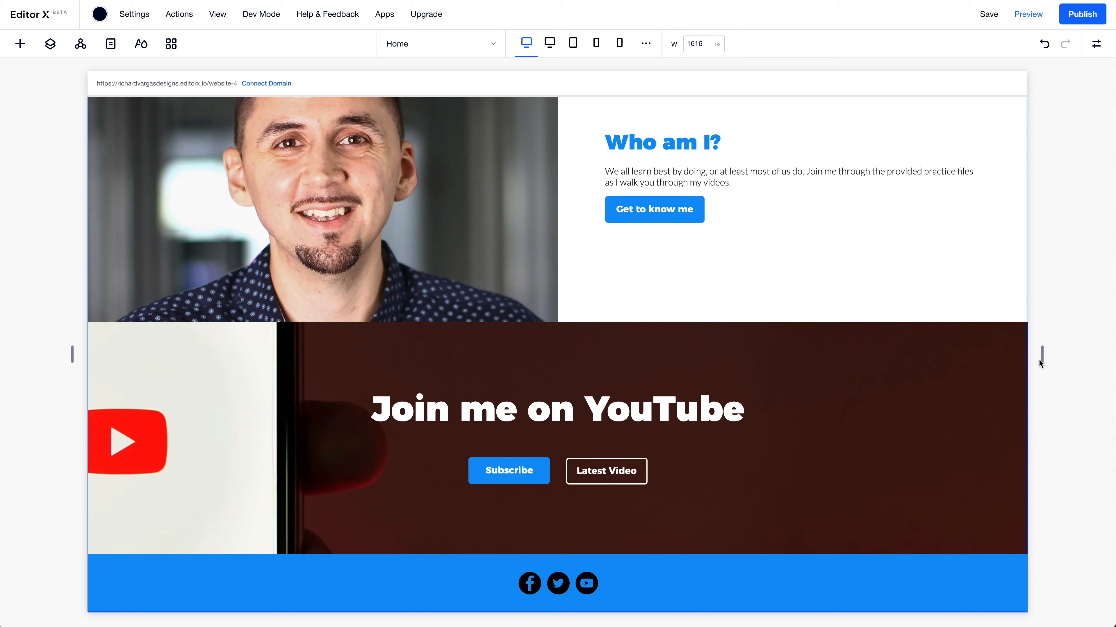
drag(1042, 355, 940, 364)
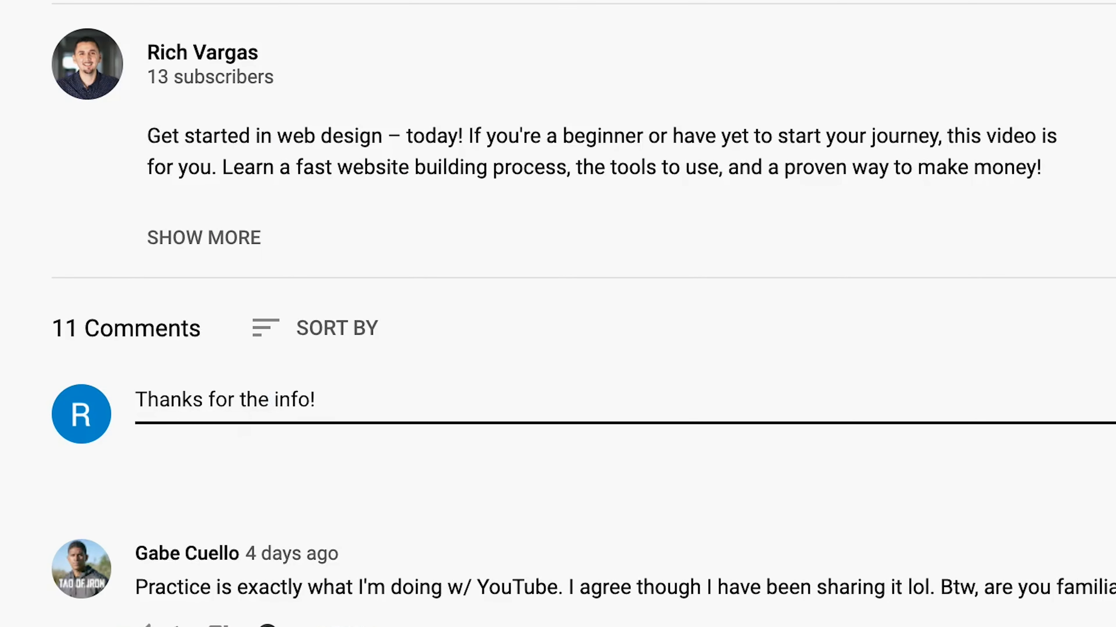
Switch to the YouTube video page, post the comment "Thanks for the info!", and subscribe to the channel with notifications set to All
click(768, 455)
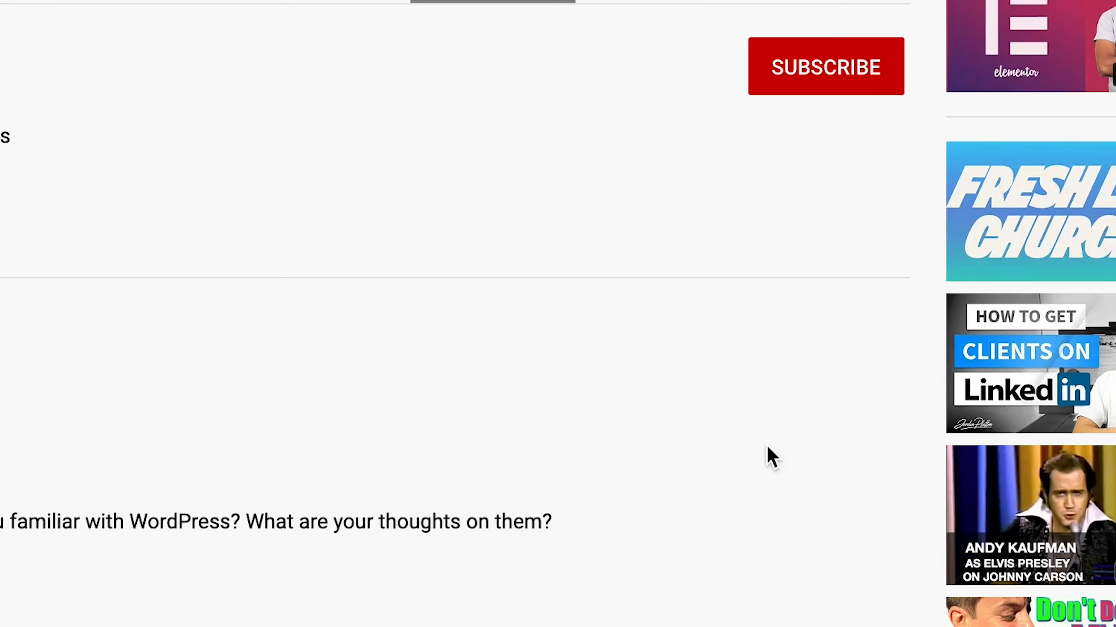
click(826, 66)
click(881, 69)
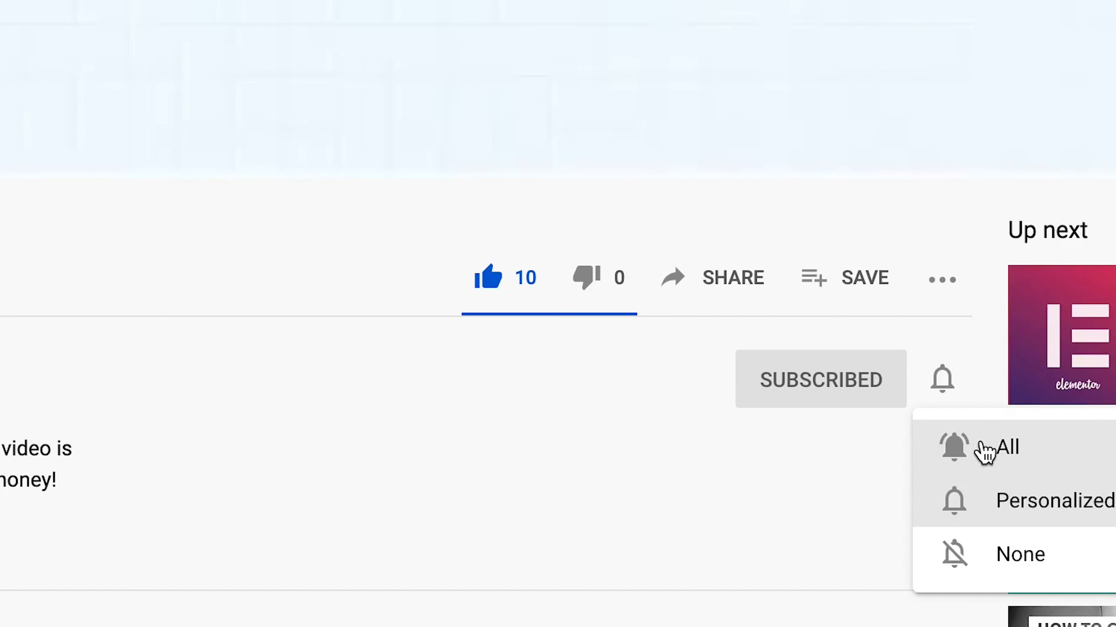
click(922, 139)
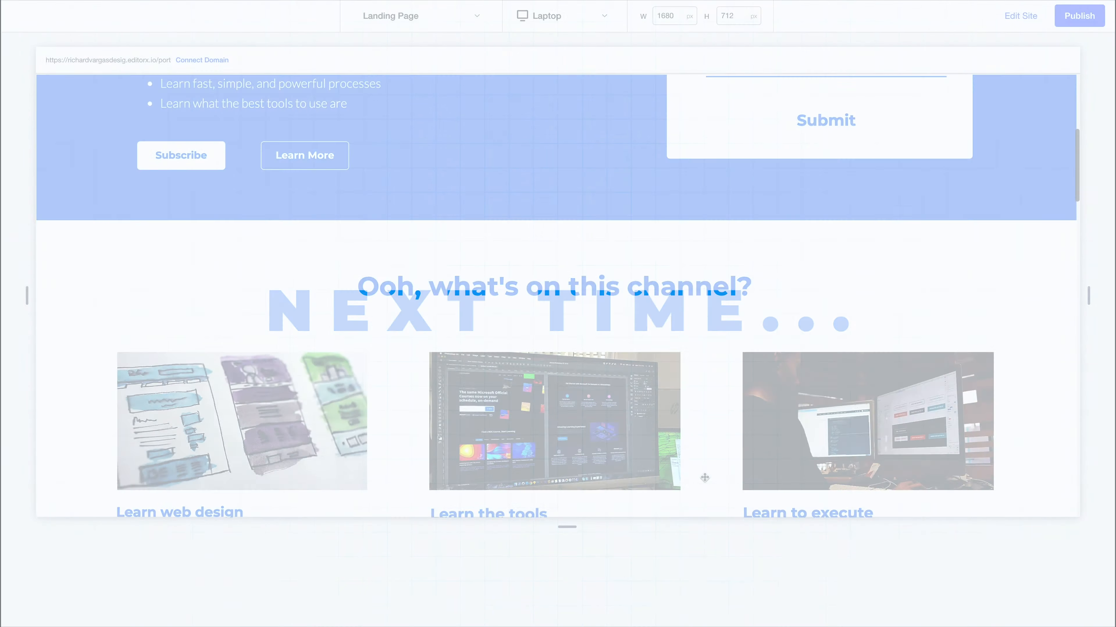
scroll(705, 478, down, 2)
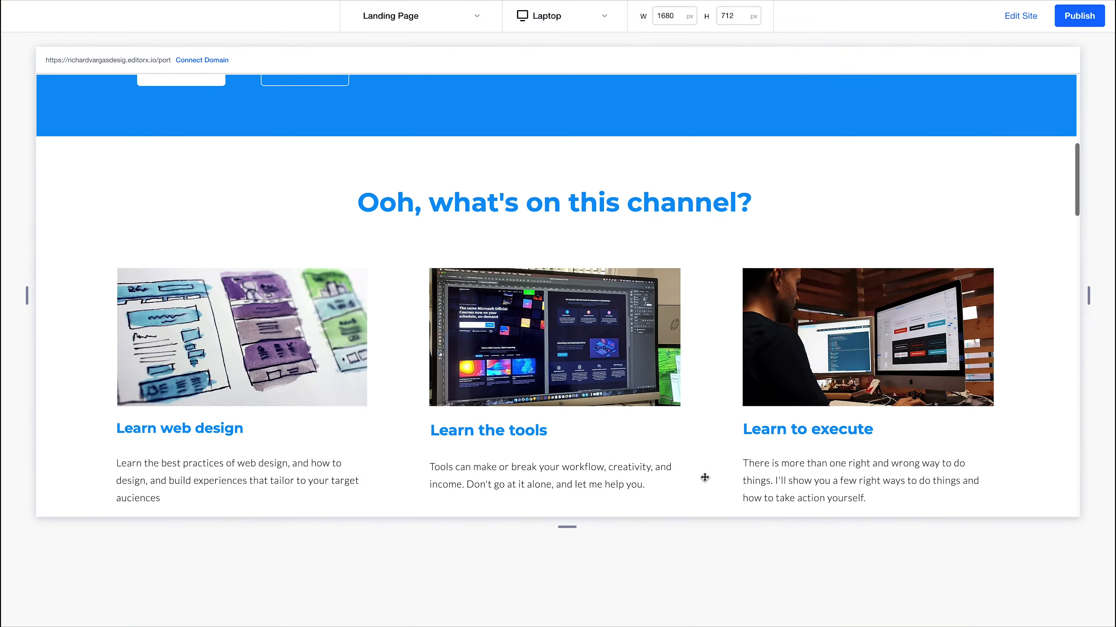